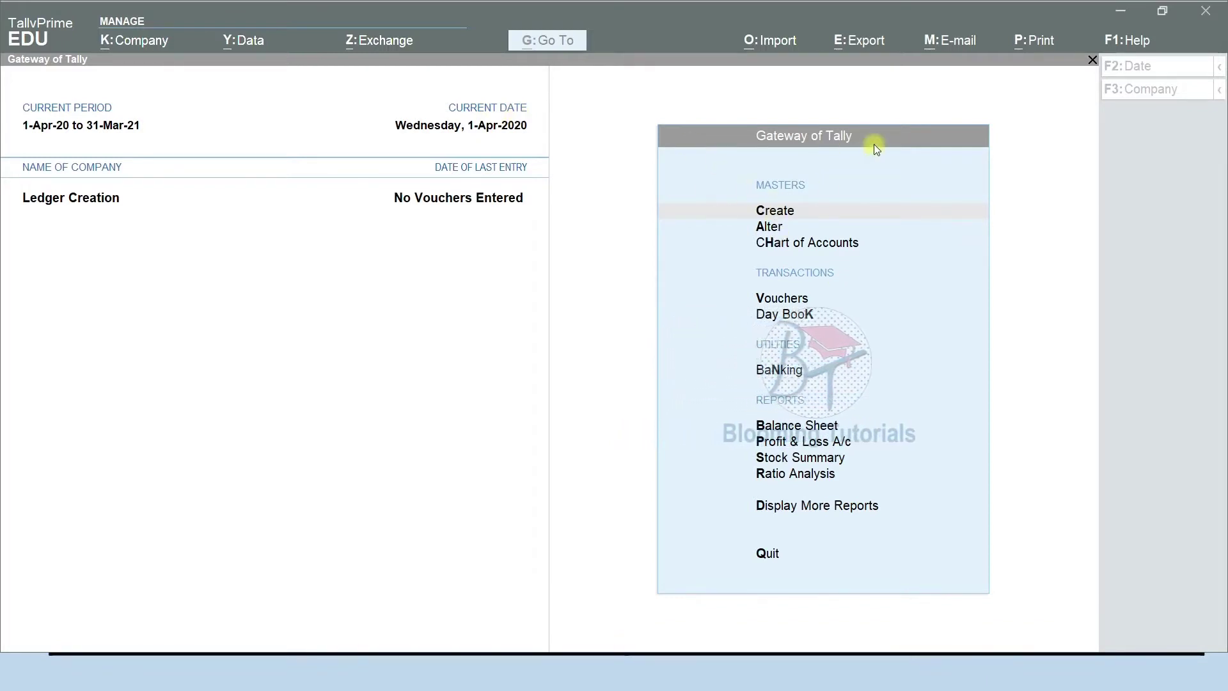
# From Gateway of Tally > Create, show more master types and choose Ledger to get a blank ledger form.
pyautogui.click(776, 215)
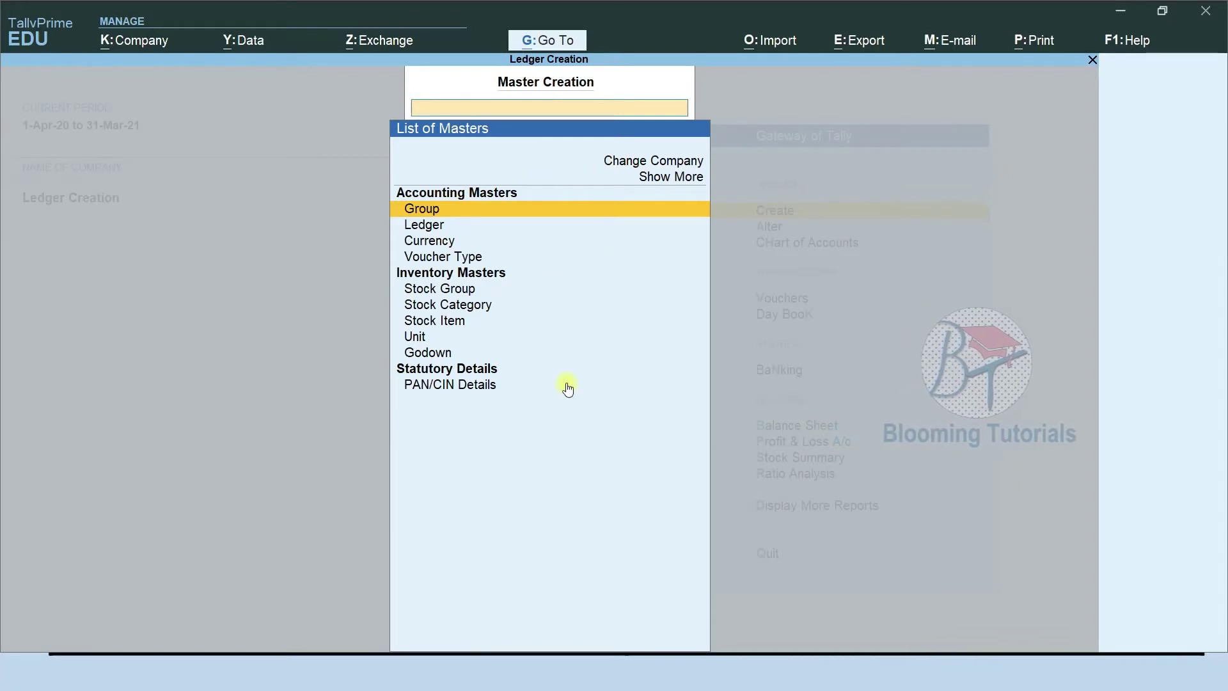
pyautogui.click(687, 182)
pyautogui.click(686, 179)
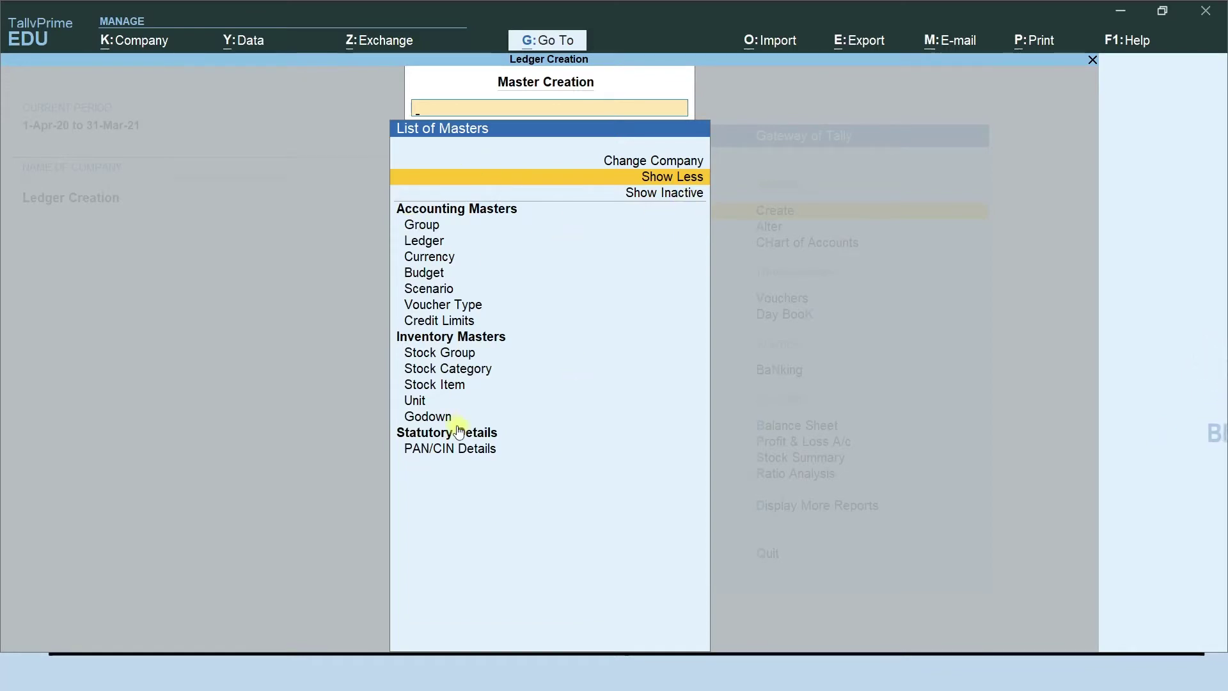
pyautogui.click(671, 200)
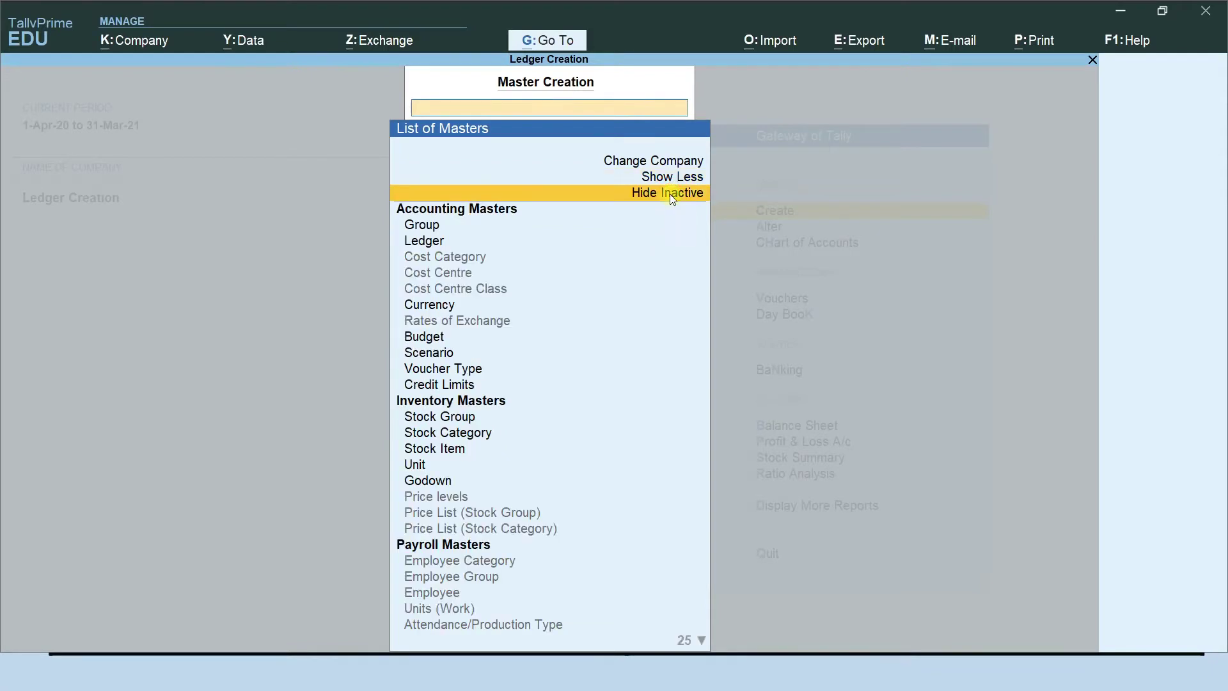
pyautogui.scroll(-5, 561, 479)
pyautogui.scroll(6, 572, 500)
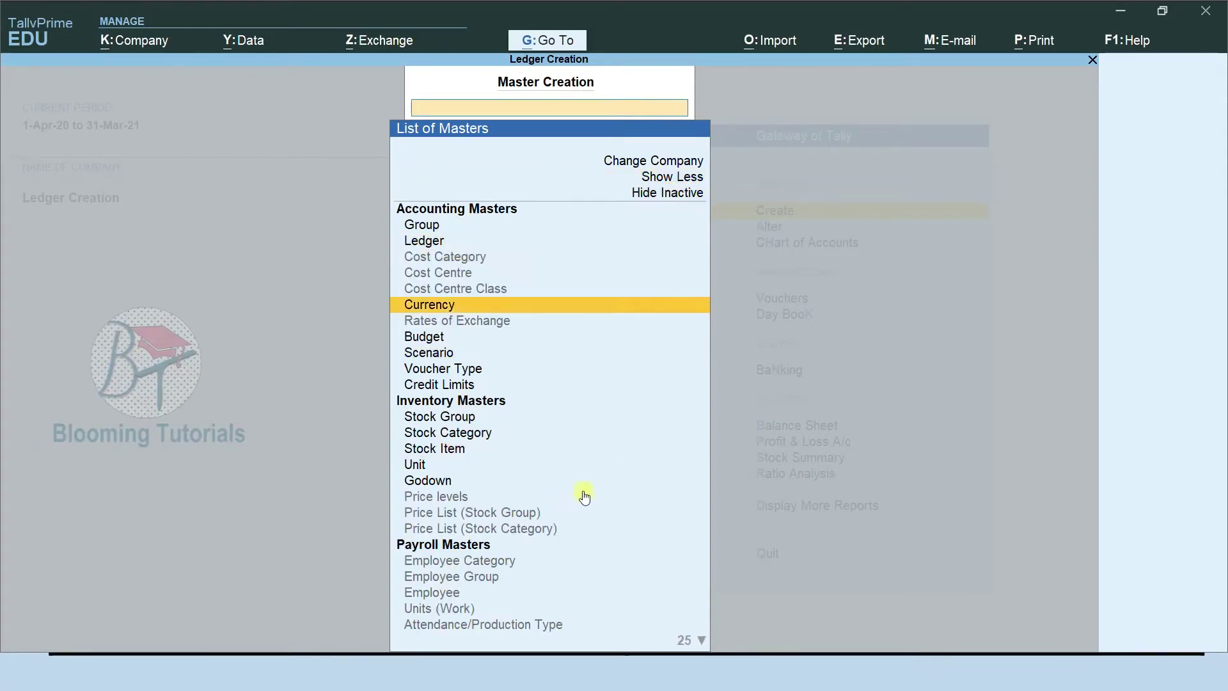
pyautogui.click(664, 197)
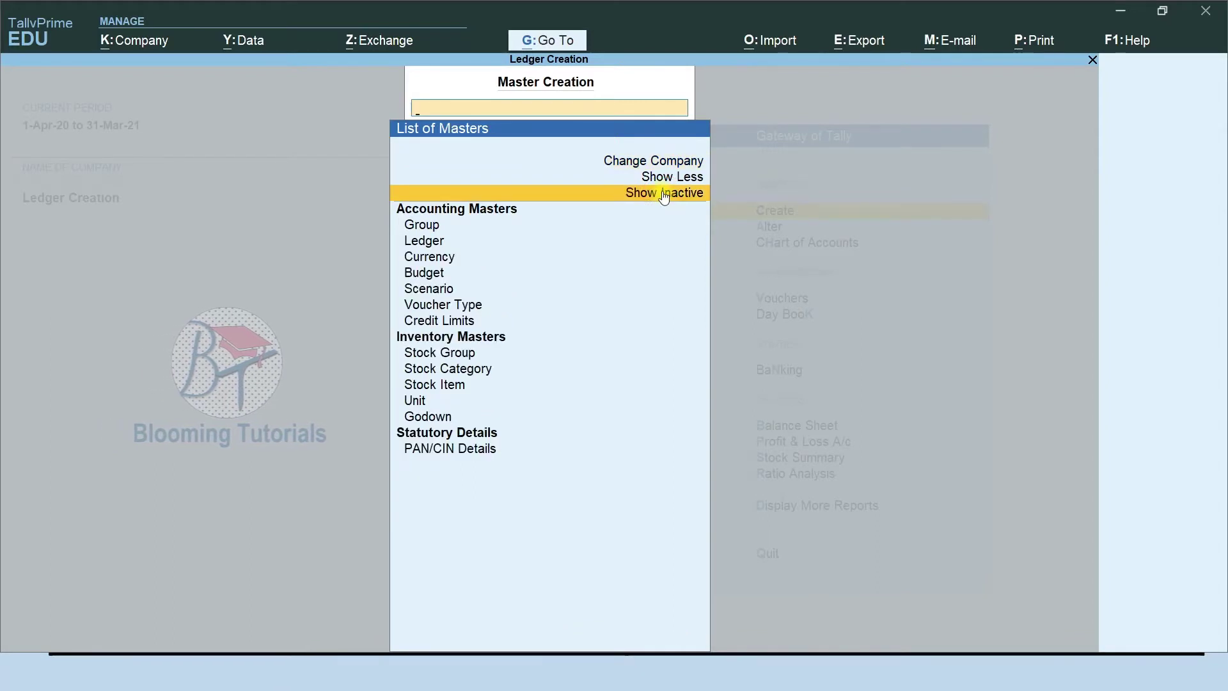
pyautogui.click(433, 245)
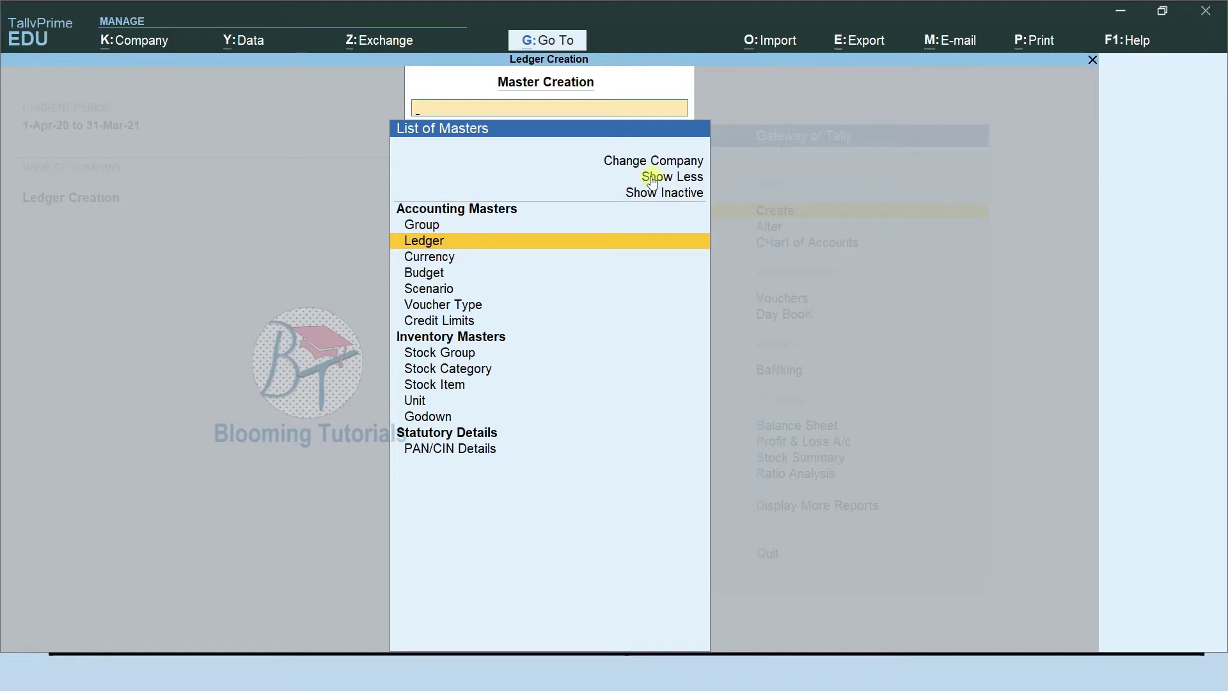
pyautogui.press('Return')
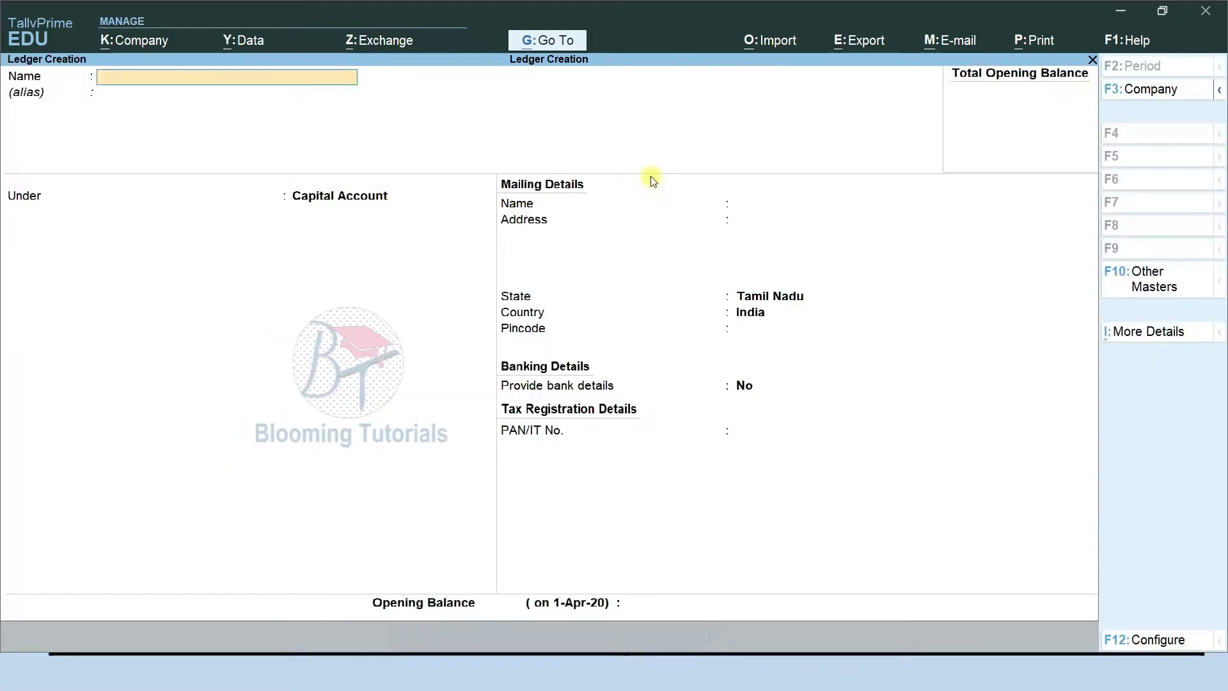
# Name the ledger after the proprietor's capital and keep it under Capital Account.
pyautogui.write('Shu')
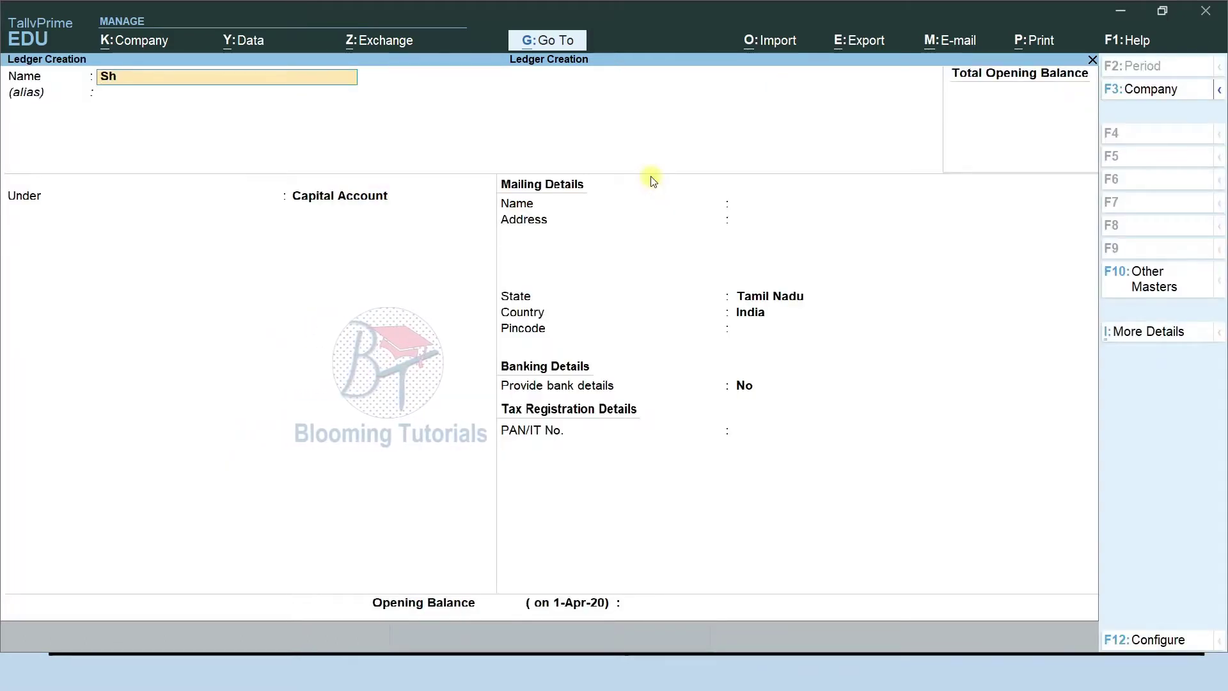
pyautogui.press('BackSpace')
pyautogui.press('BackSpace')
pyautogui.write("uha;'")
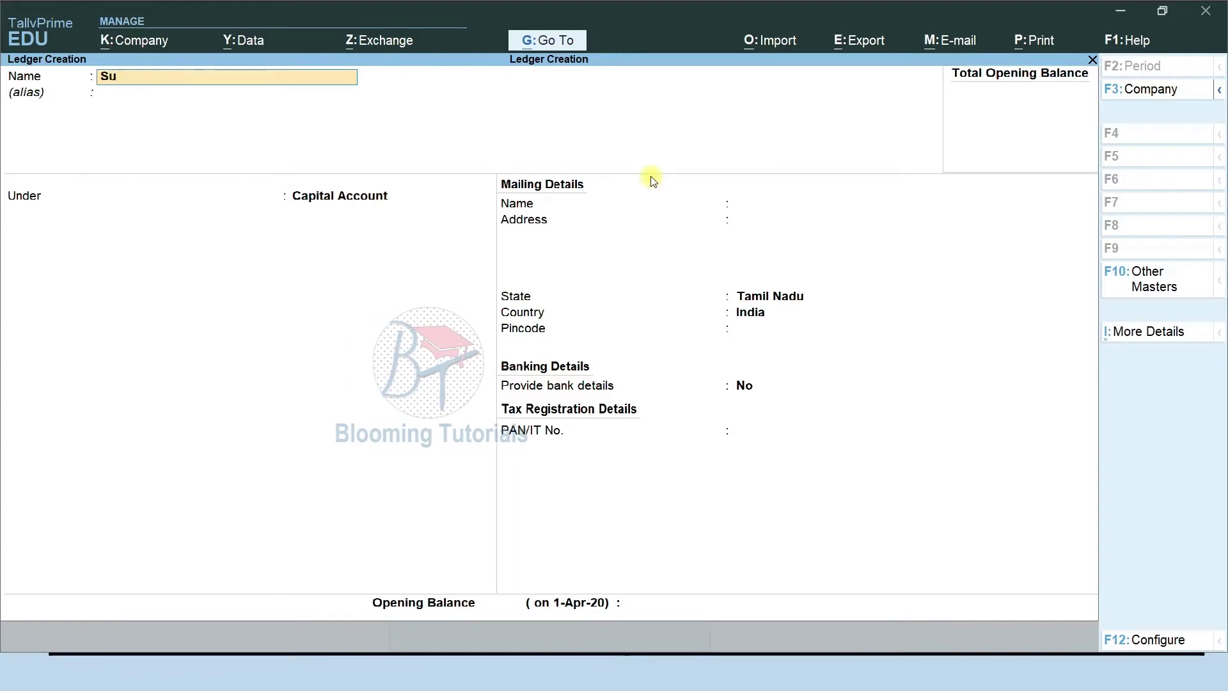
pyautogui.press('BackSpace')
pyautogui.press('BackSpace')
pyautogui.write("'s c")
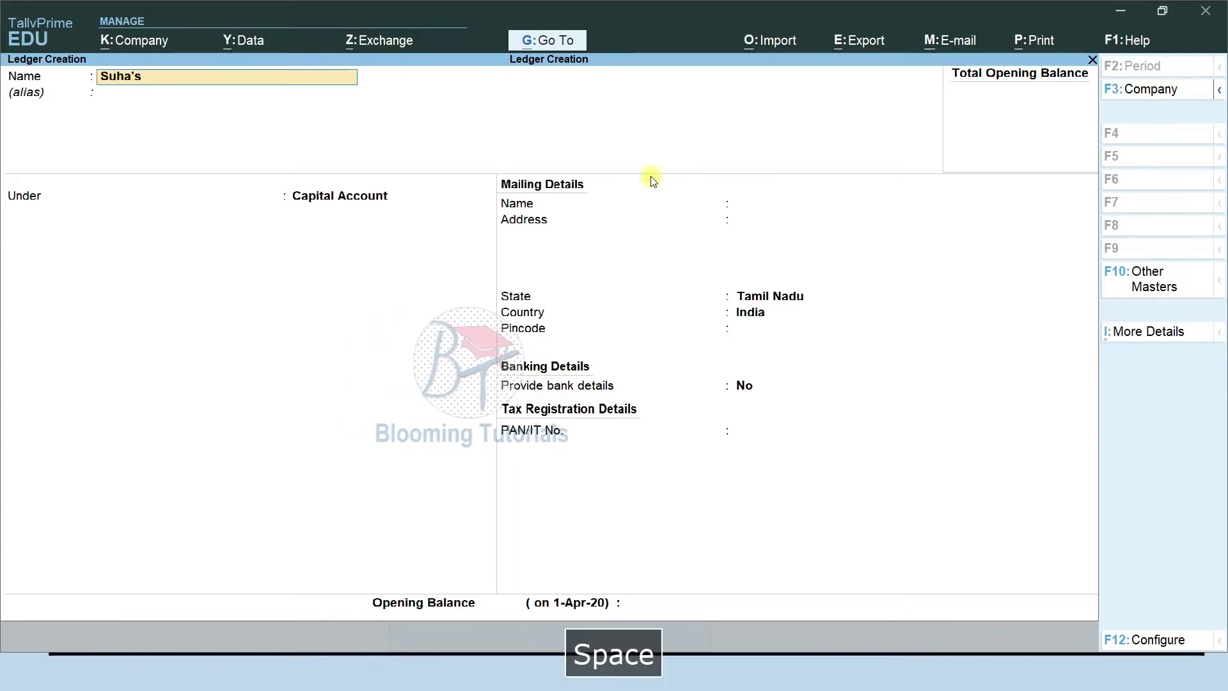
pyautogui.press('BackSpace')
pyautogui.write('Capital')
pyautogui.press('Return')
pyautogui.press('Return')
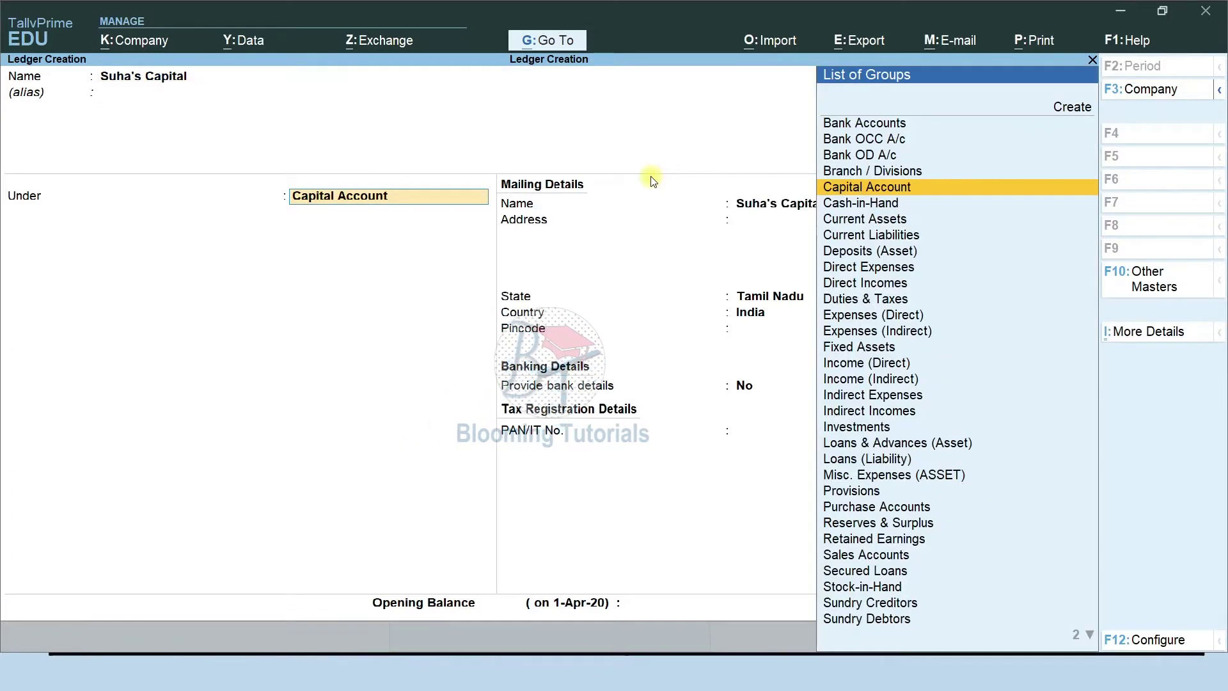
pyautogui.press('Return')
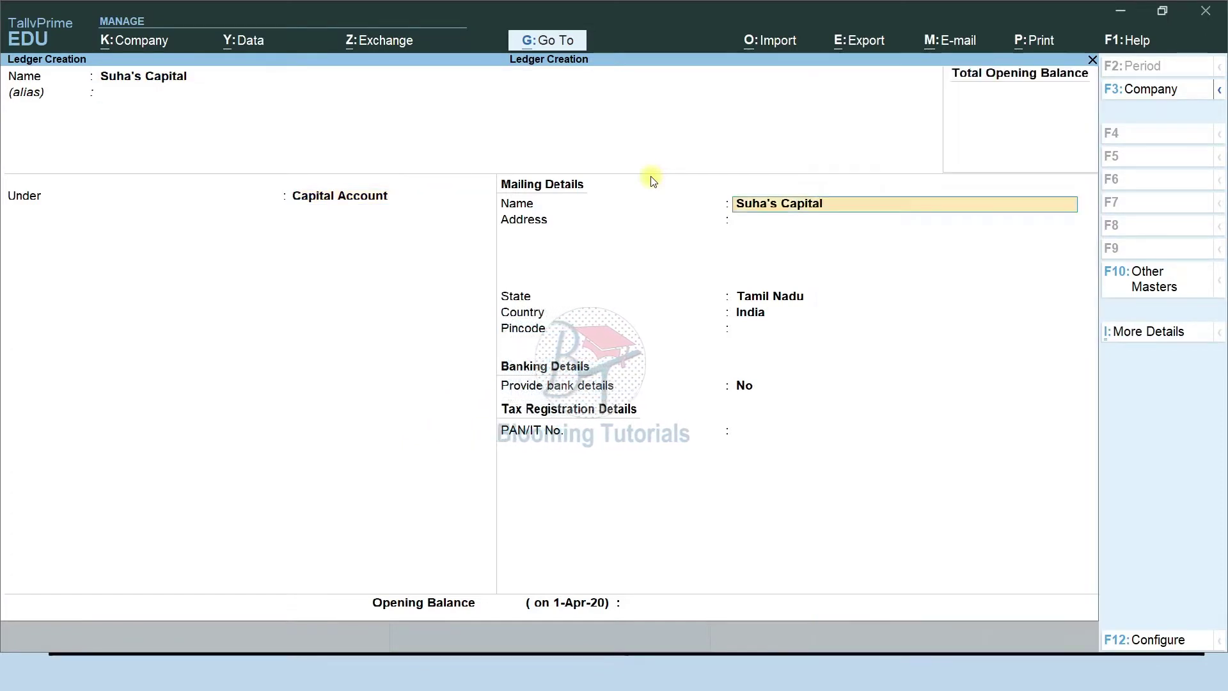
# Enter the proprietor's mailing address and pincode, keeping the state as Tamil Nadu.
pyautogui.press('Return')
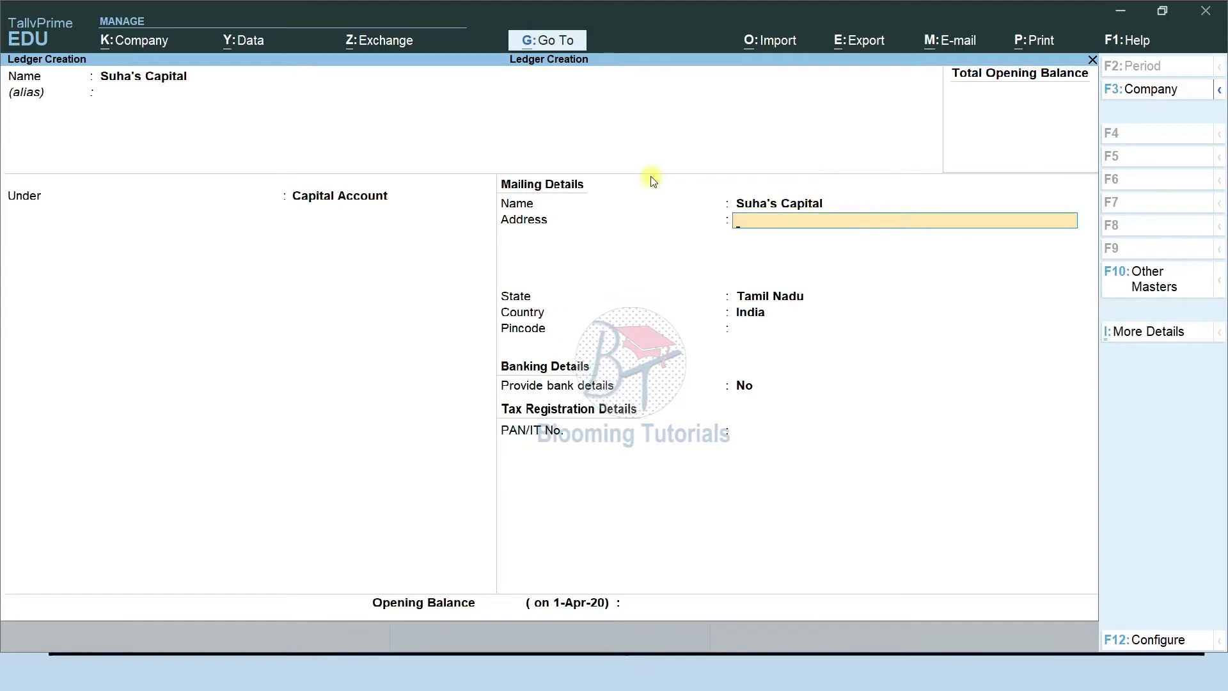
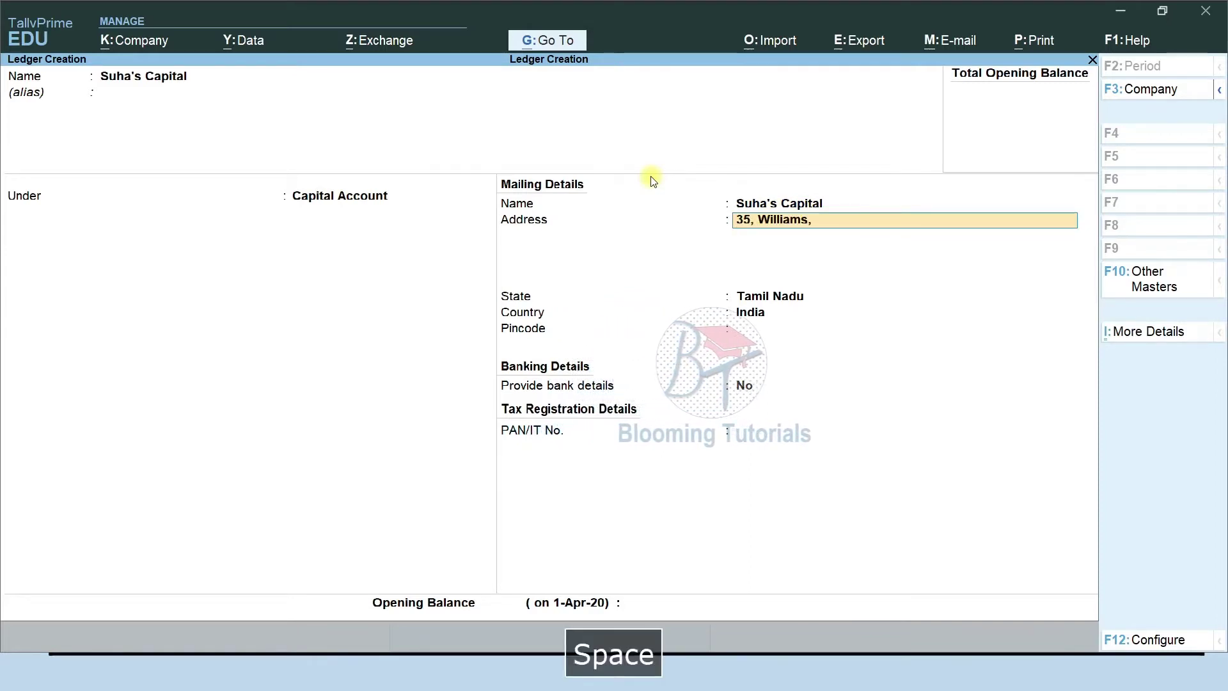
pyautogui.press('Return')
pyautogui.press('Return')
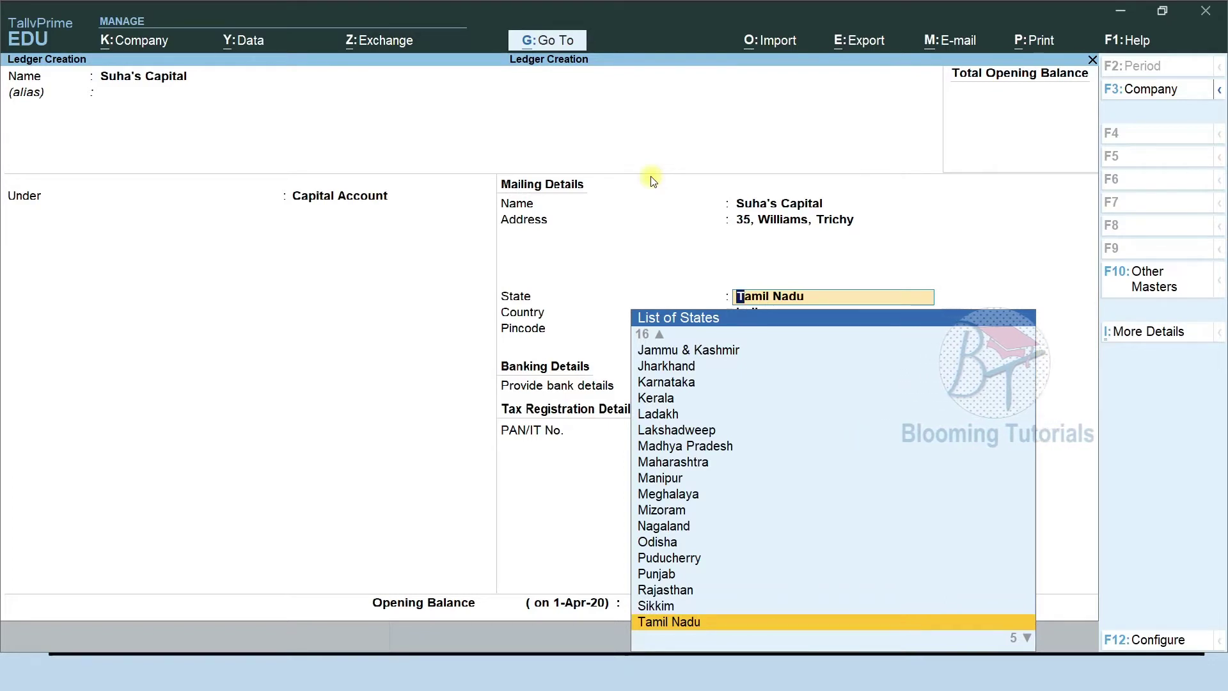
pyautogui.press('Return')
pyautogui.write('620001')
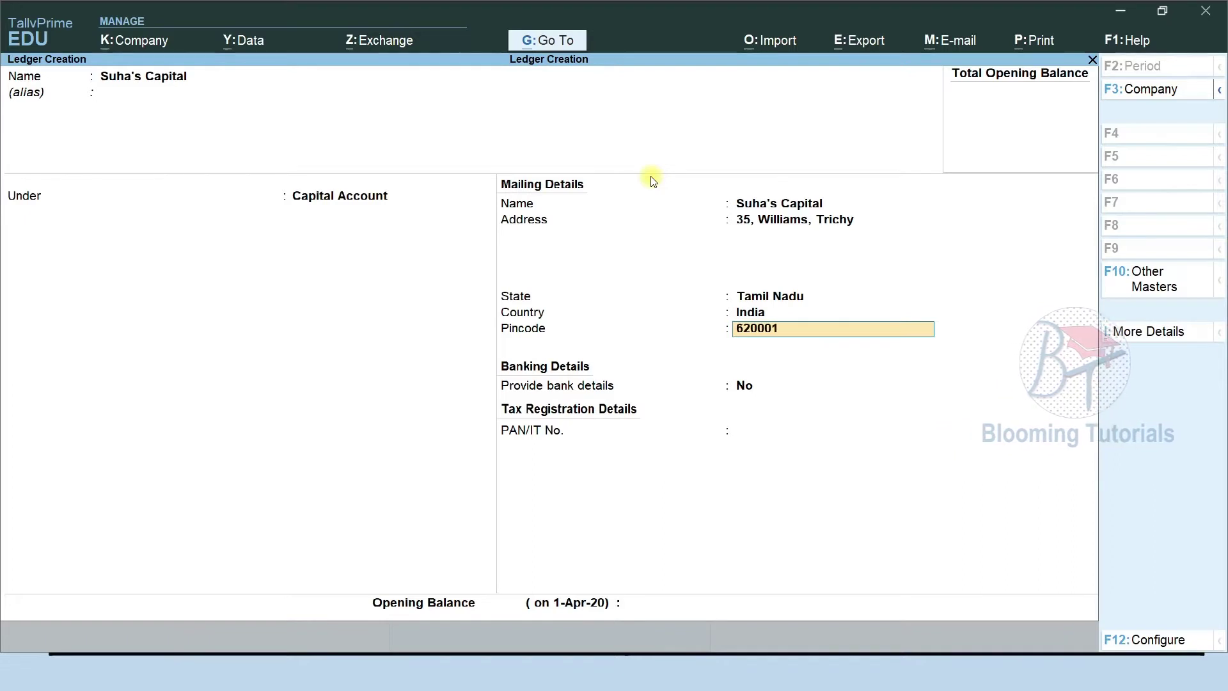
pyautogui.press('Return')
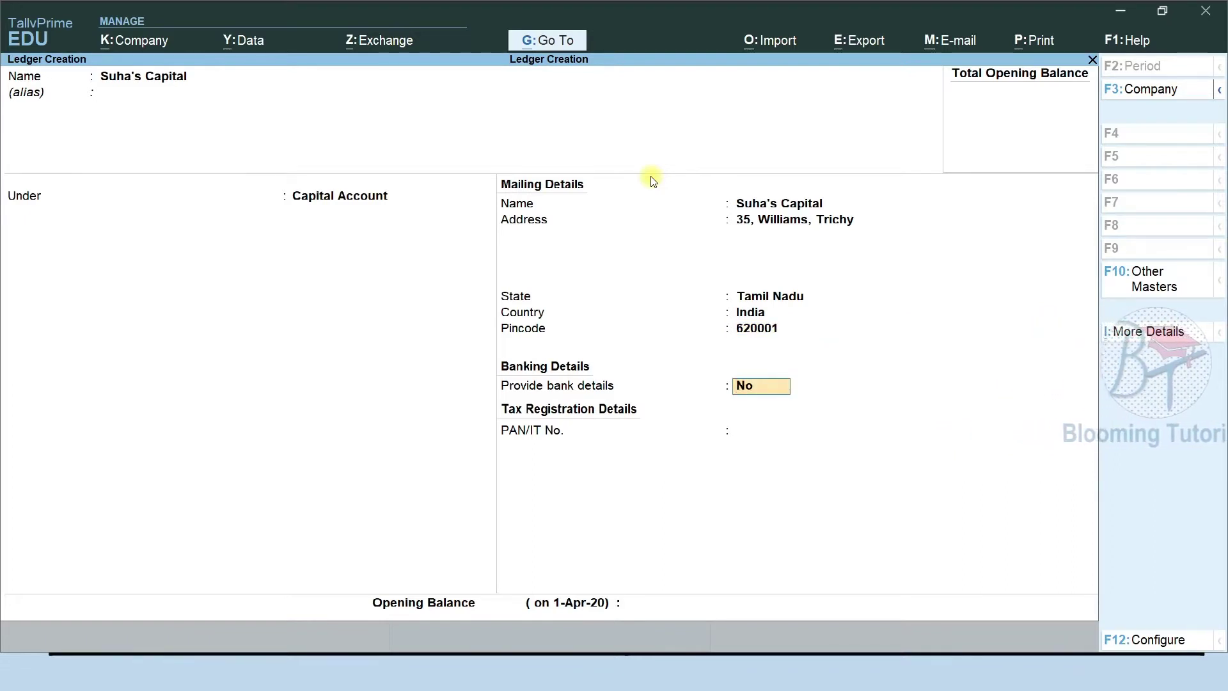
# Leave bank details, PAN and opening balance empty, and save the ledger.
pyautogui.press('Return')
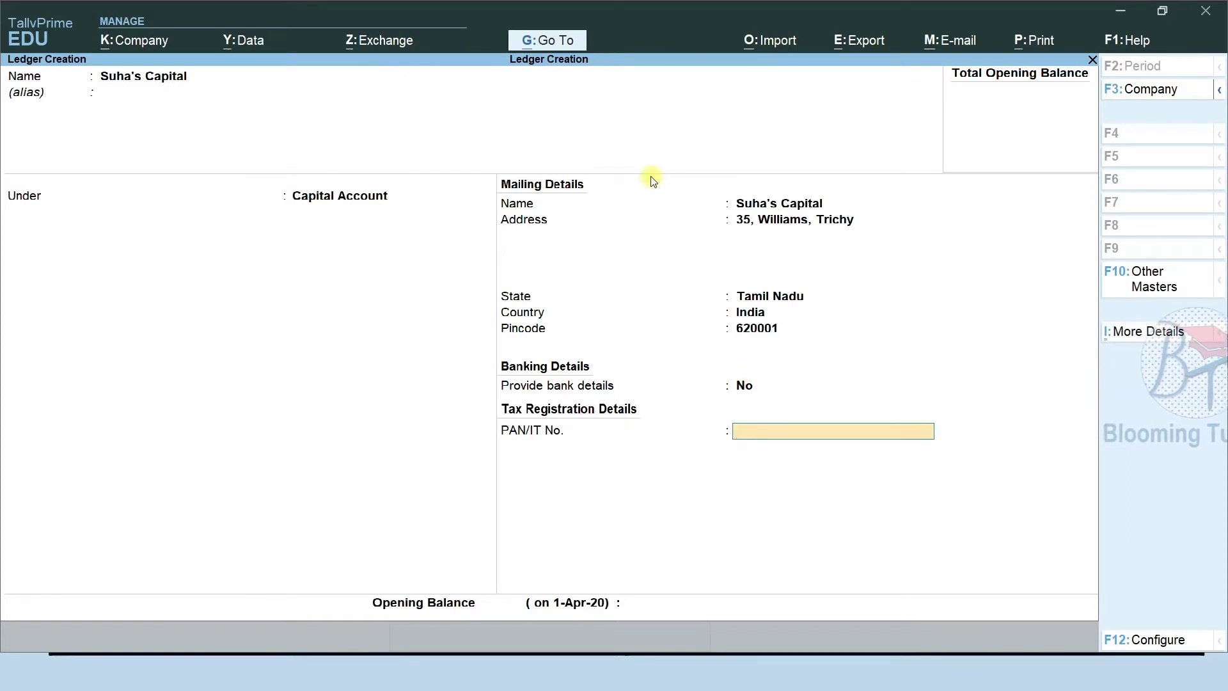
pyautogui.press('Return')
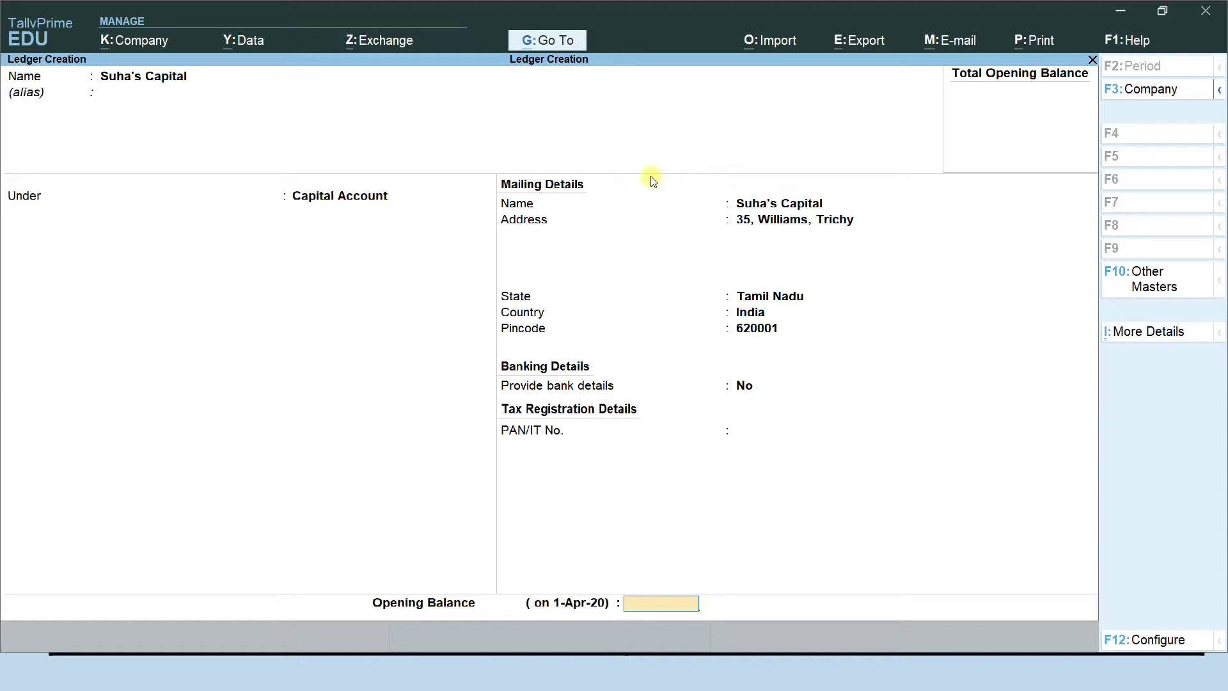
pyautogui.press('Return')
pyautogui.press('y')
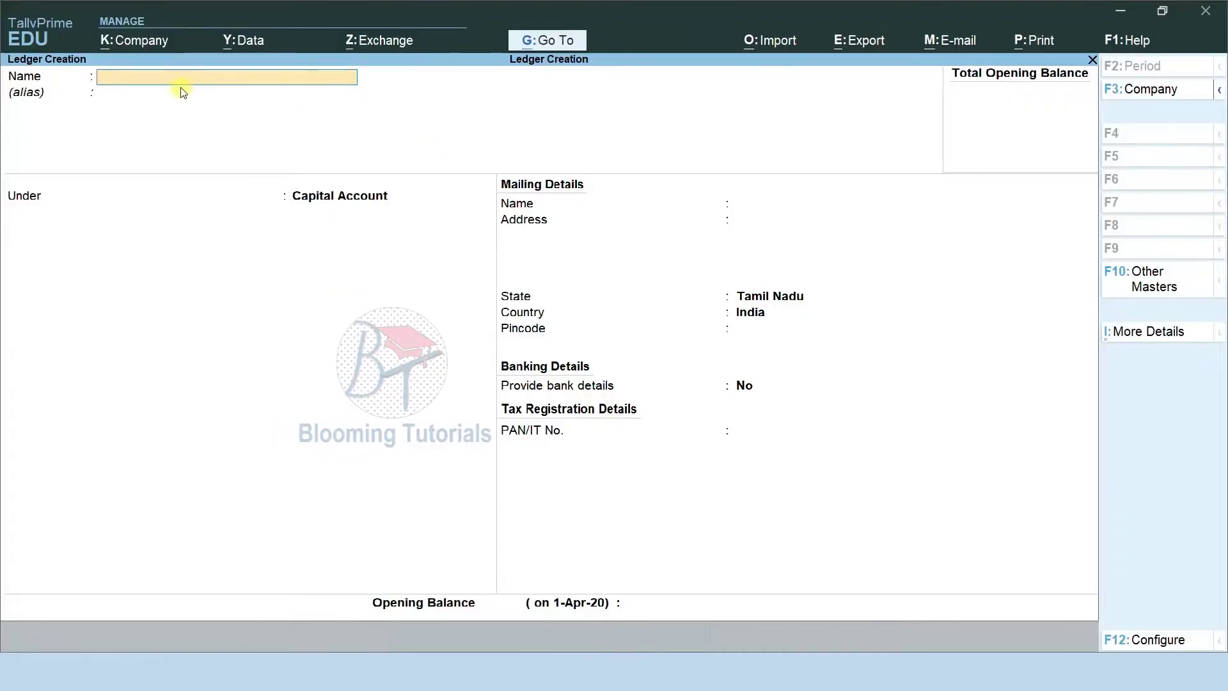
# Create the Share Capital ledger under Capital Account.
pyautogui.write('Sha')
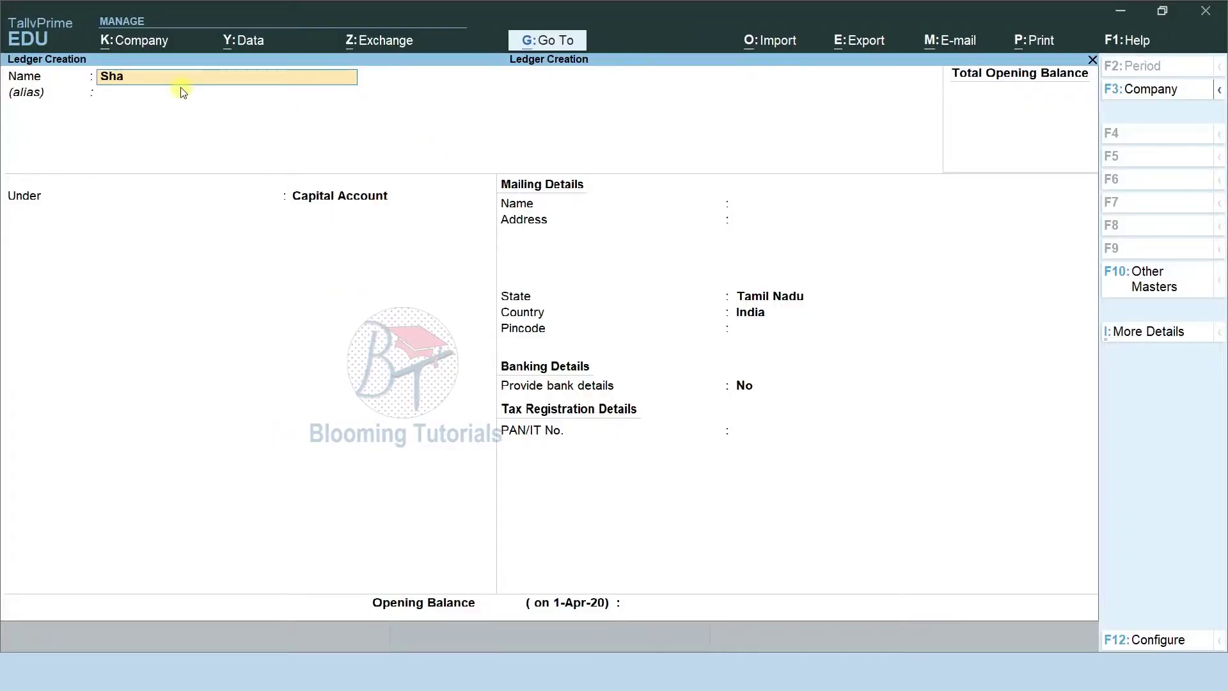
pyautogui.write('re Capital')
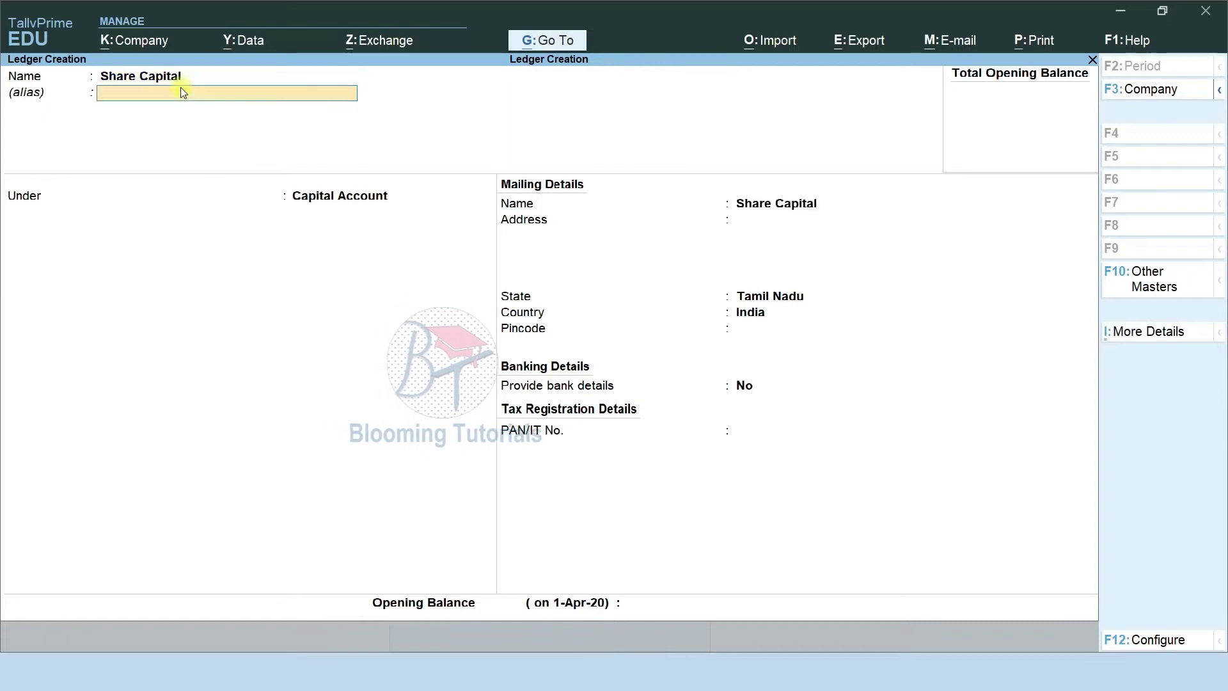
pyautogui.press('Return')
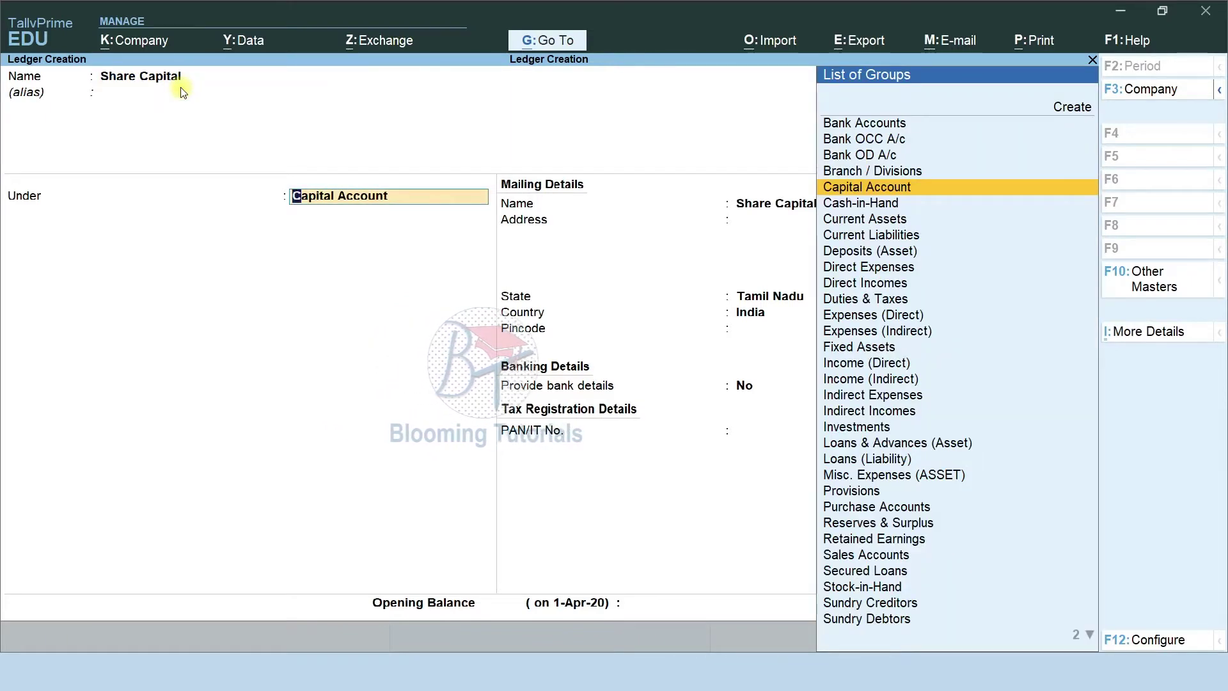
pyautogui.press('Return')
pyautogui.press('Return')
pyautogui.press('Return')
pyautogui.press('Return')
pyautogui.press('Return')
pyautogui.press('Return')
pyautogui.press('Return')
pyautogui.press('Return')
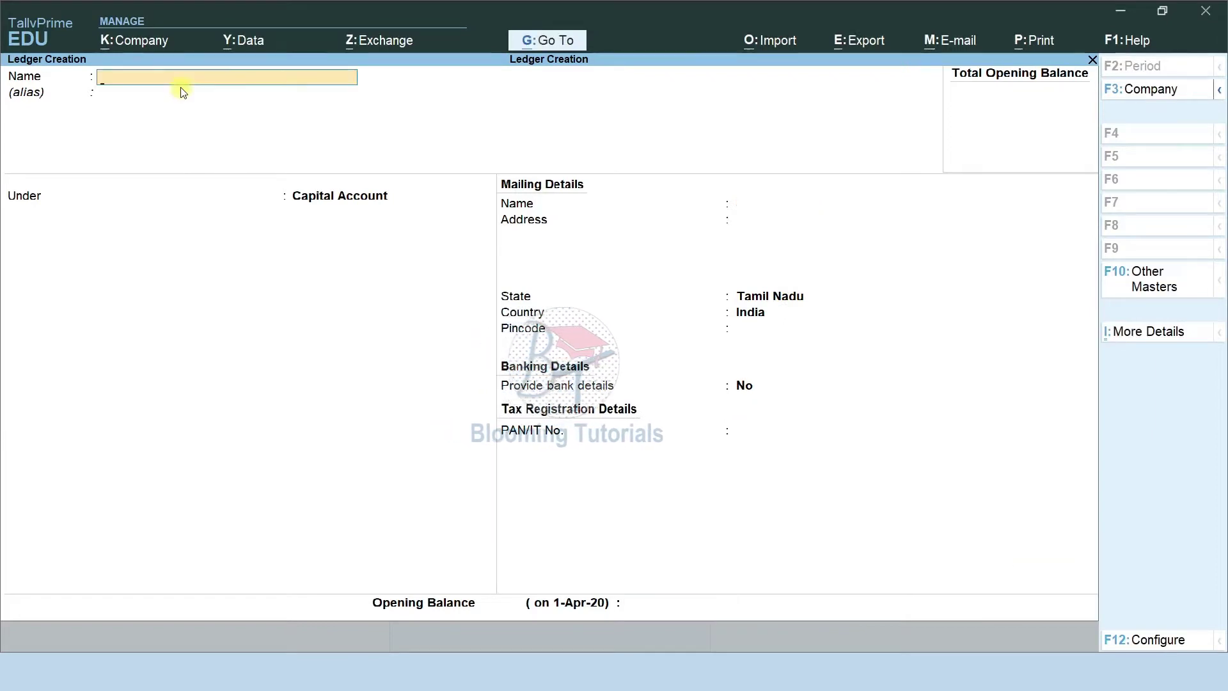
# Create and save the Drawing ledger under Capital Account with state Tamil Nadu.
pyautogui.write('Drawing')
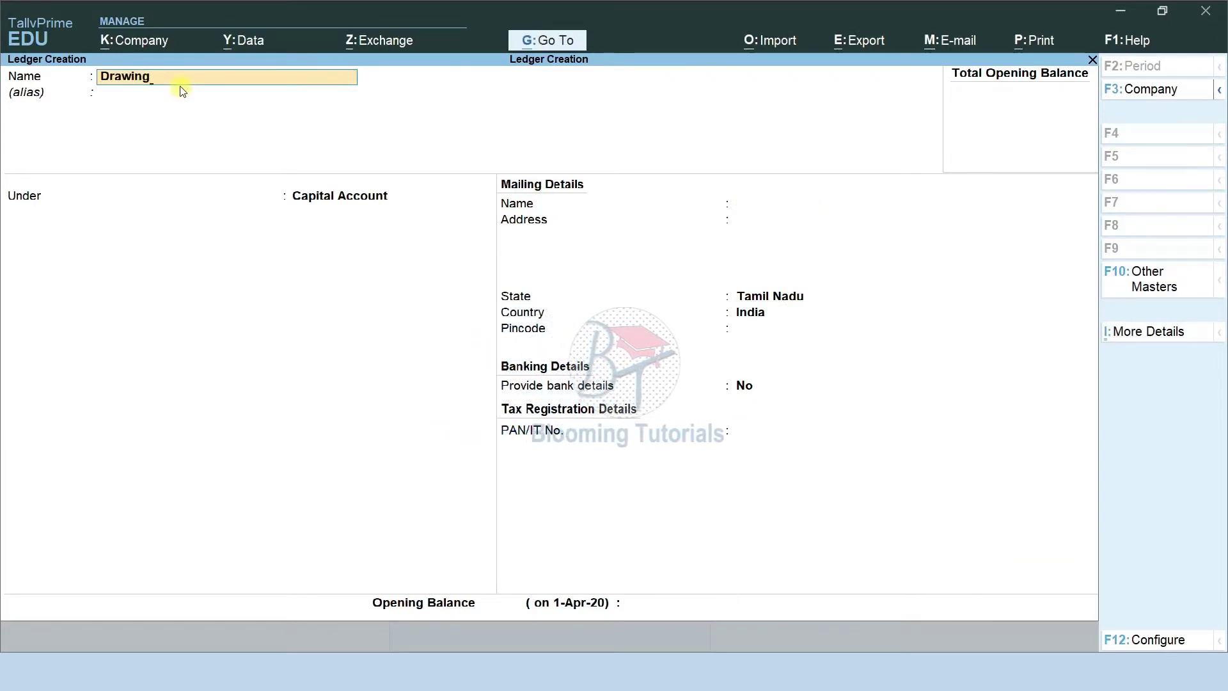
pyautogui.press('Return')
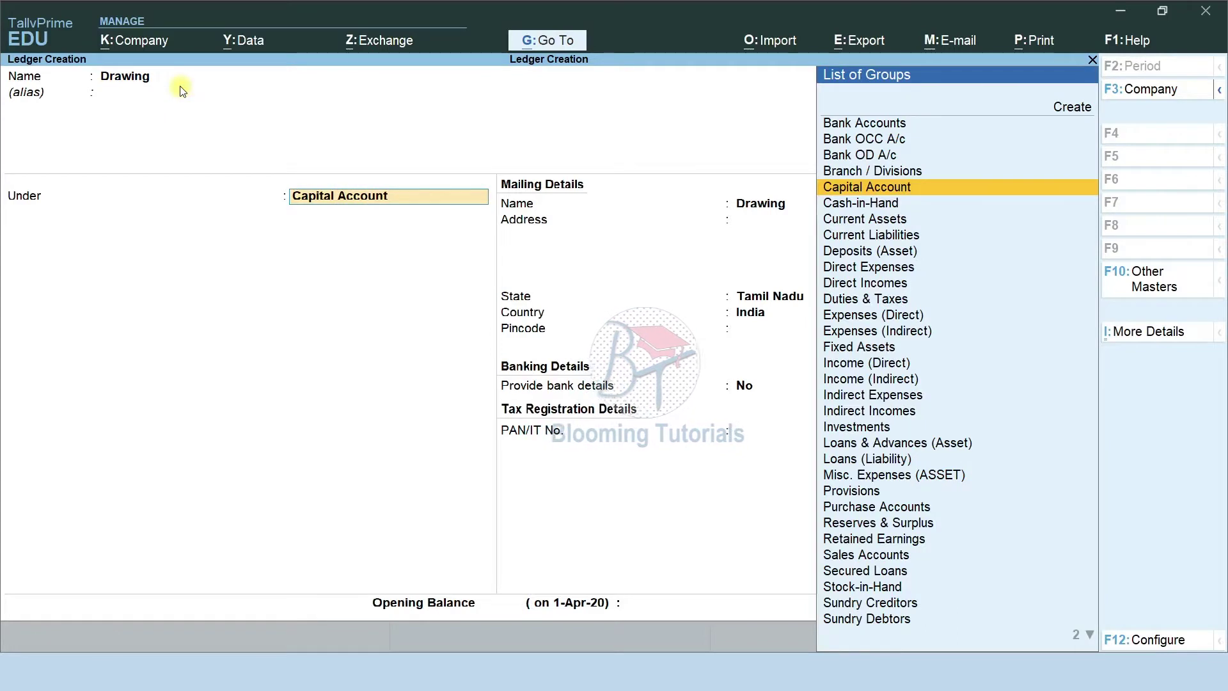
pyautogui.press('Return')
pyautogui.press('Return')
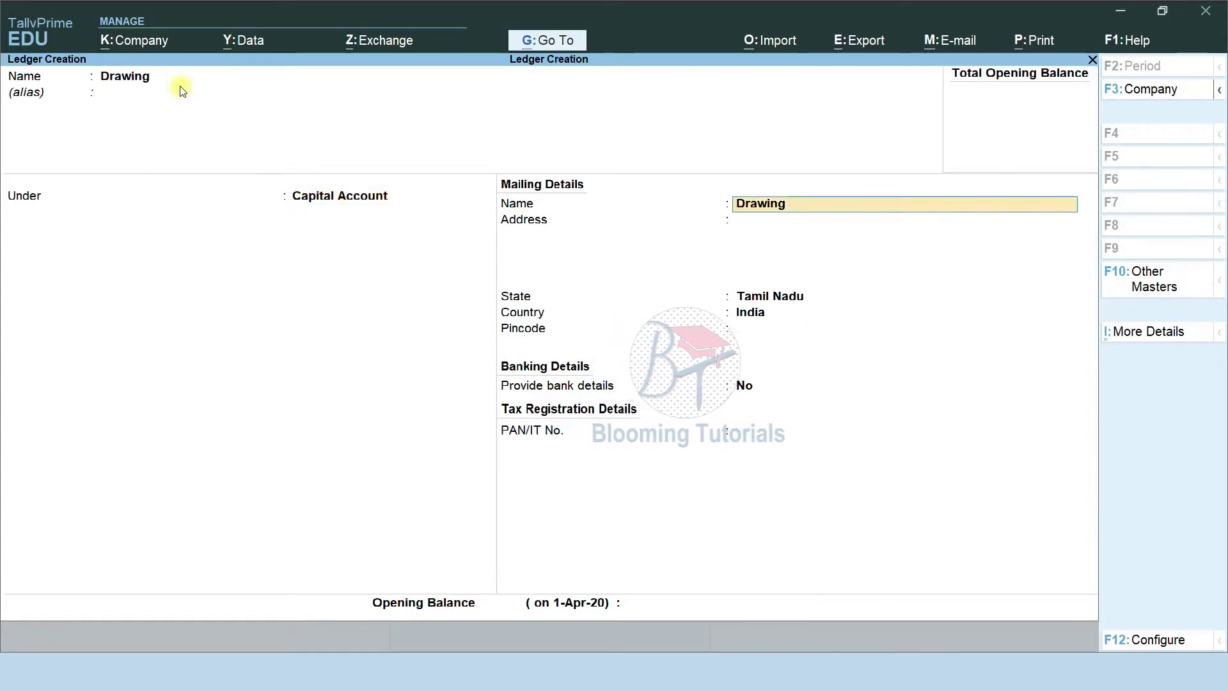
pyautogui.press('Return')
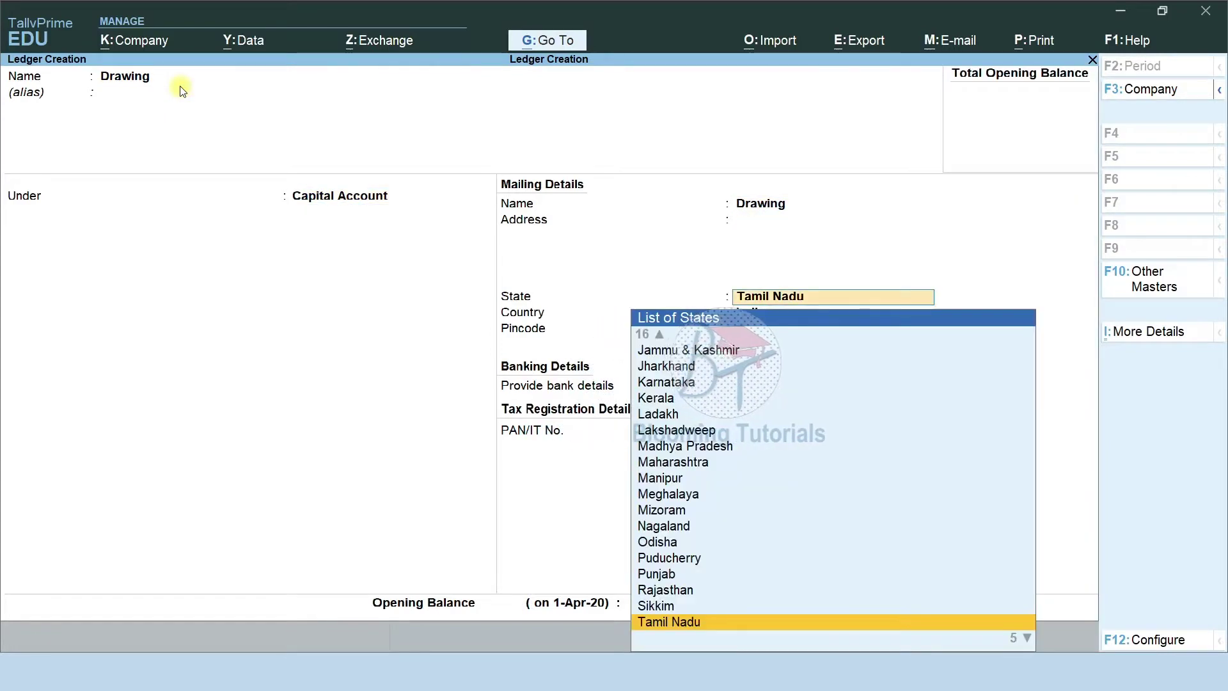
pyautogui.press('Return')
pyautogui.press('Return')
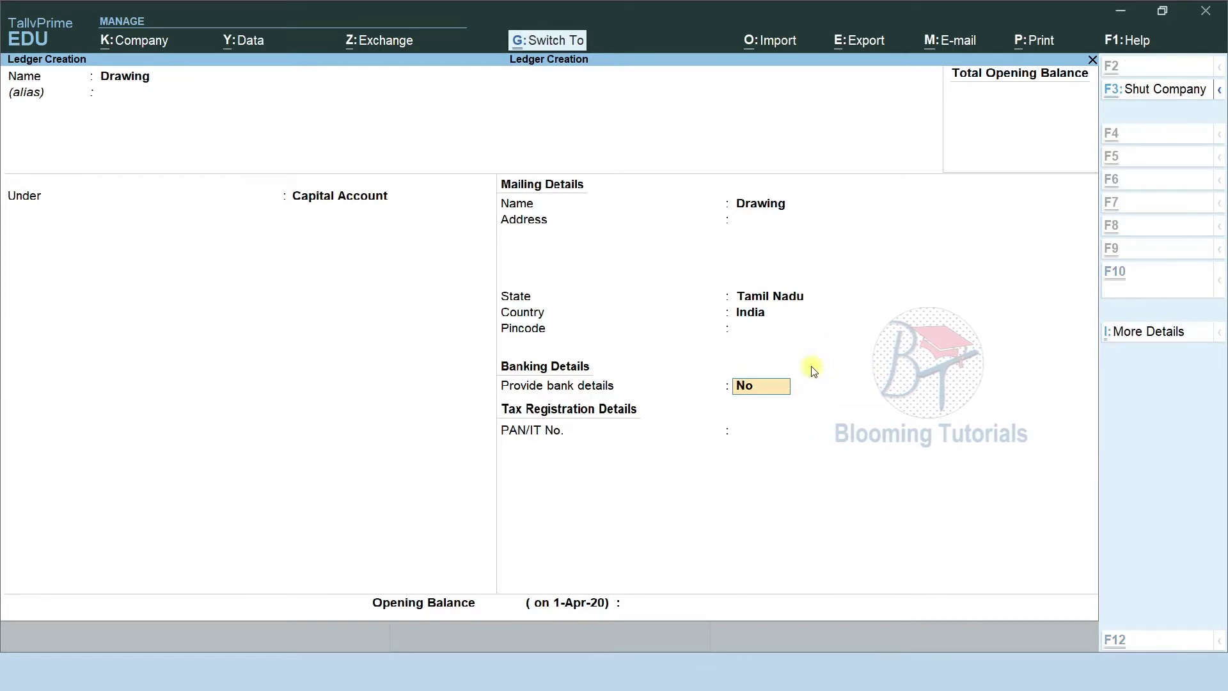
pyautogui.hotkey('ctrl', 'a')
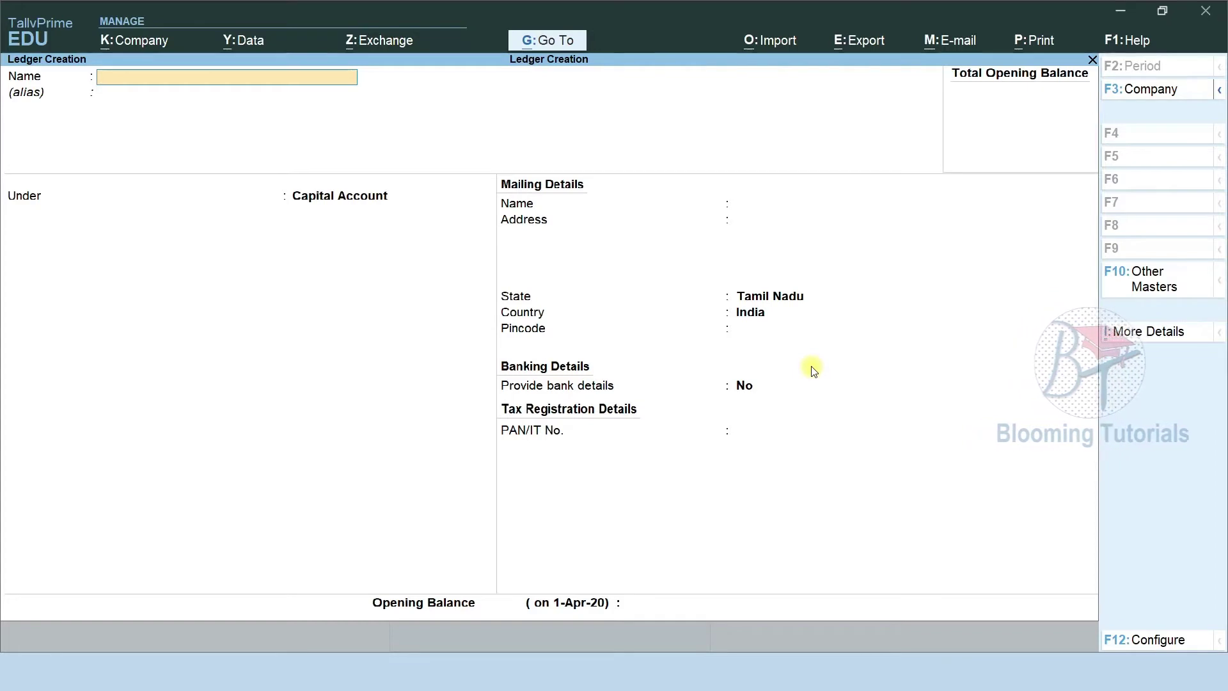
# Save a Partners Capital ledger under Capital Account.
pyautogui.write('Par')
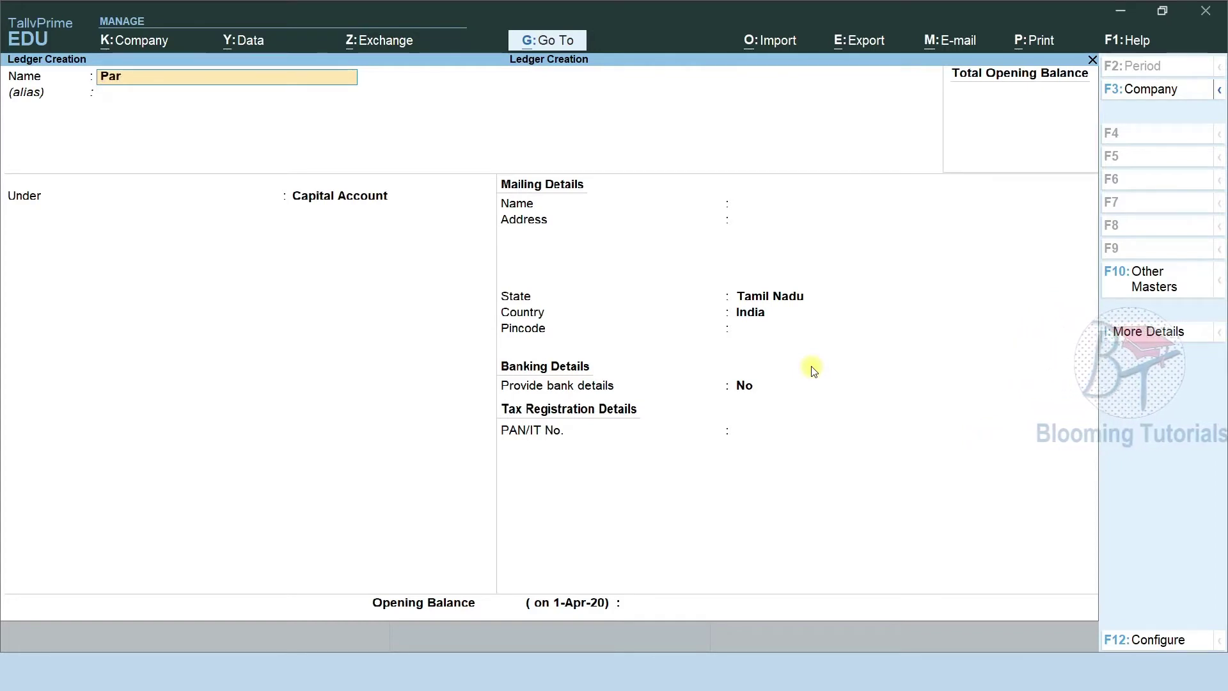
pyautogui.write('tners capita')
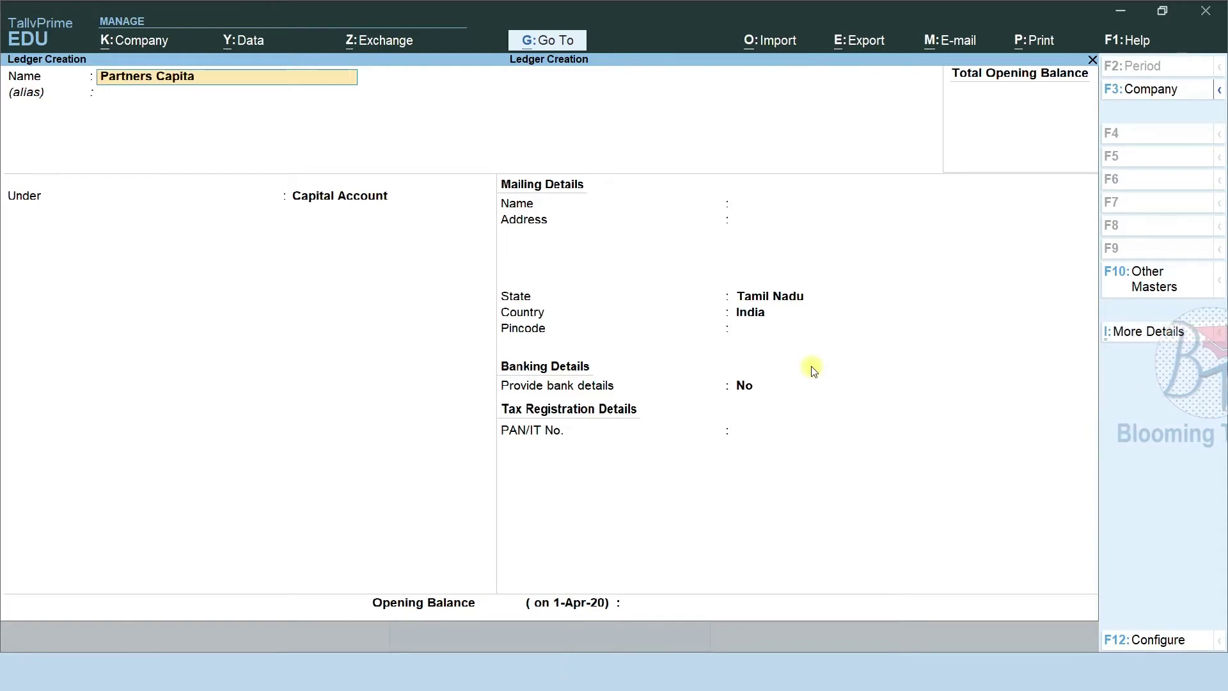
pyautogui.write('l')
pyautogui.press('Return')
pyautogui.press('Return')
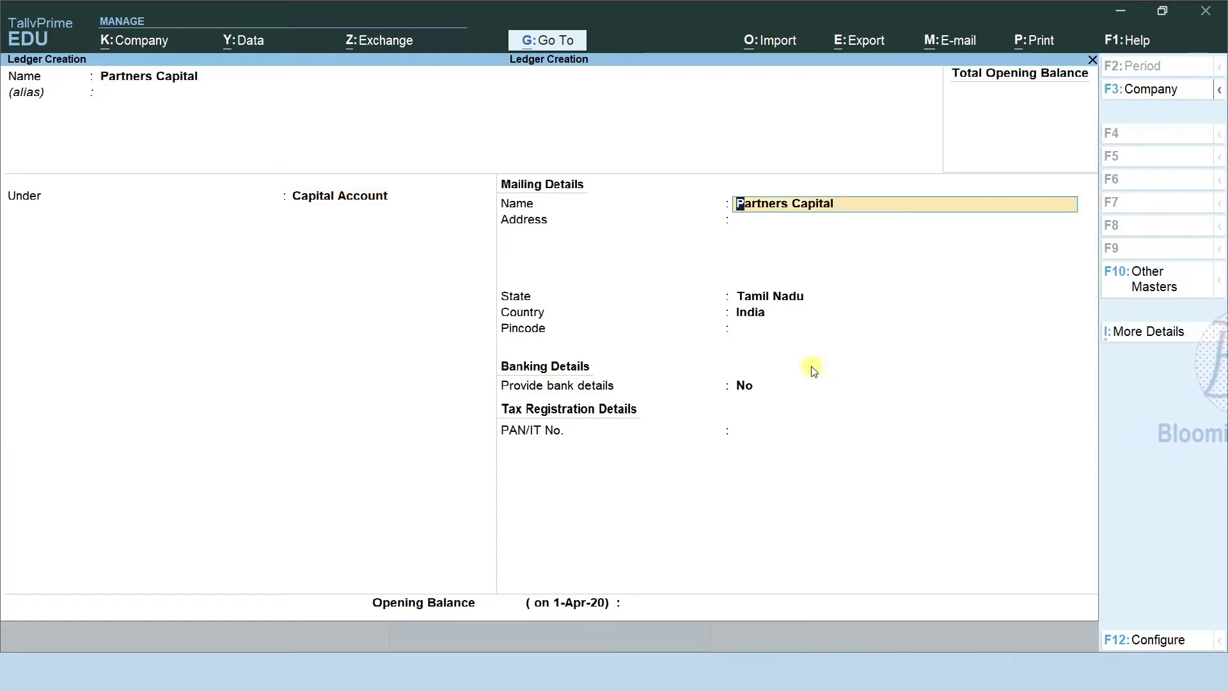
pyautogui.hotkey('ctrl', 'a')
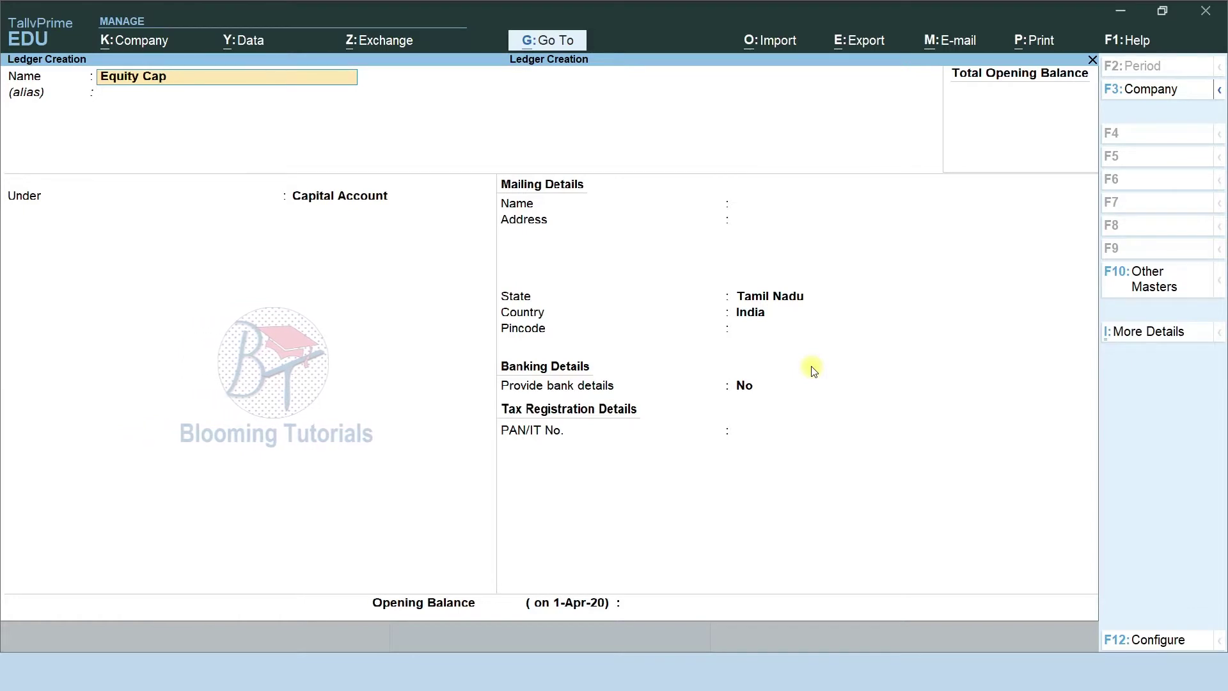
# Save an Equity Capital ledger under Capital Account.
pyautogui.write('l')
pyautogui.press('Return')
pyautogui.press('Return')
pyautogui.press('Return')
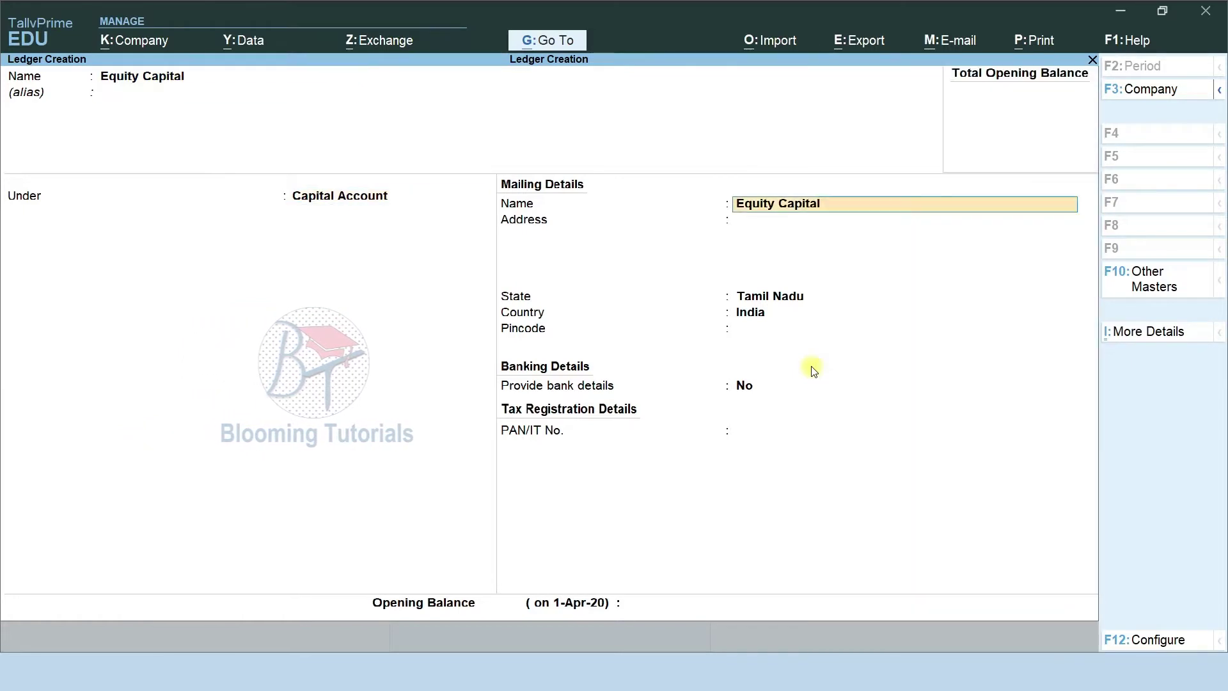
pyautogui.hotkey('ctrl', 'a')
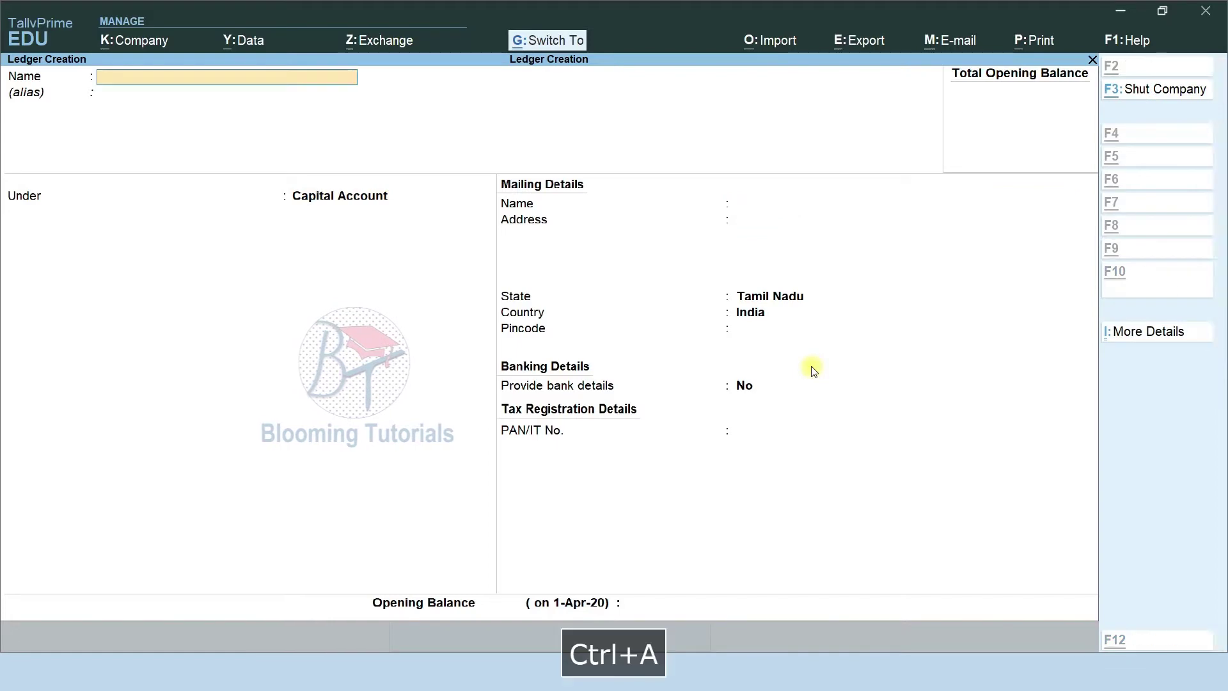
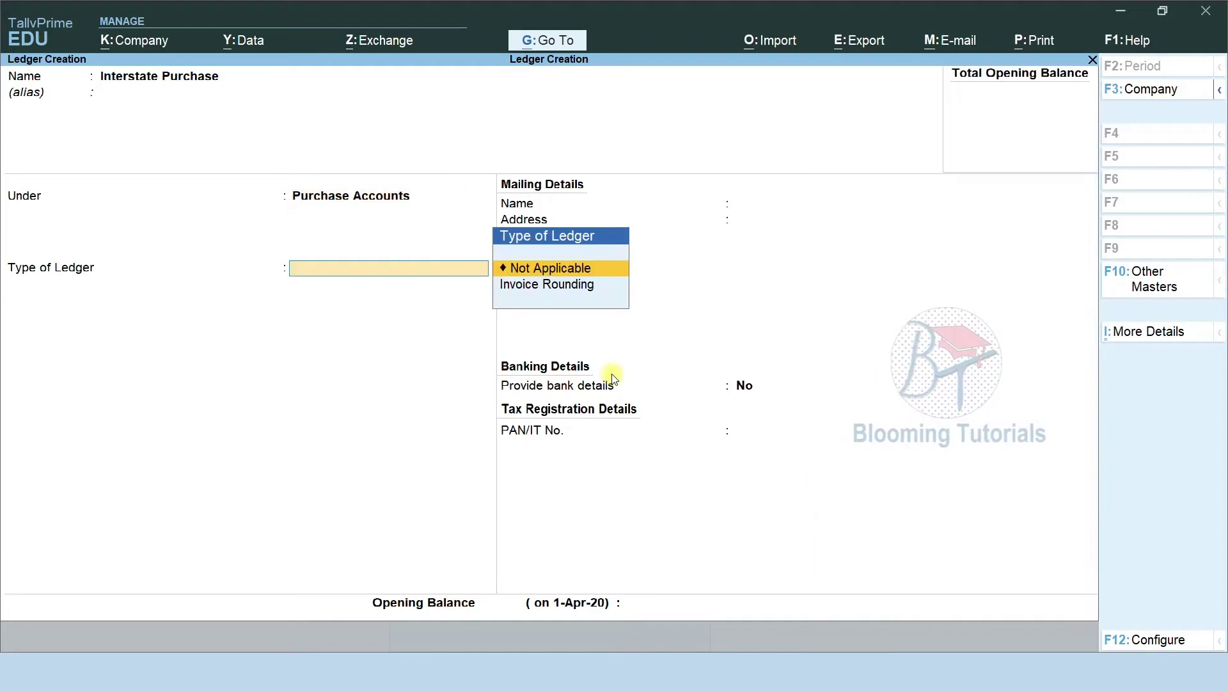
# Save the Interstate Purchase ledger and show the slide listing the purchase ledgers to create.
pyautogui.hotkey('ctrl', 'a')
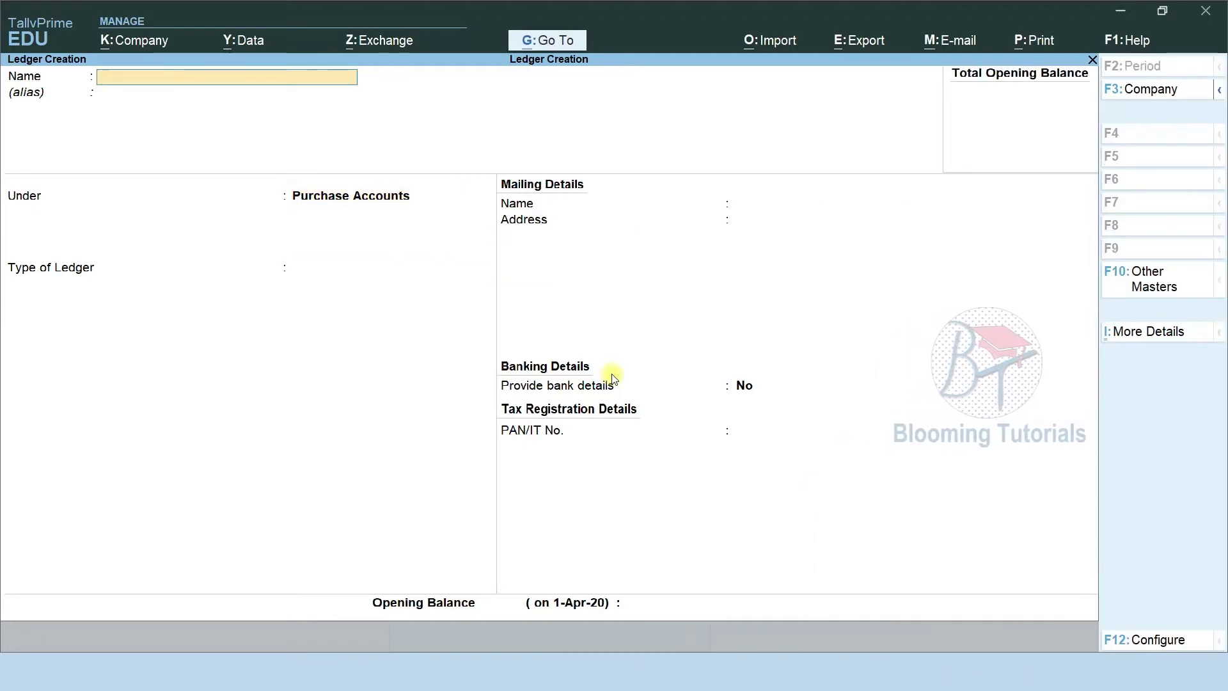
pyautogui.press('F9')
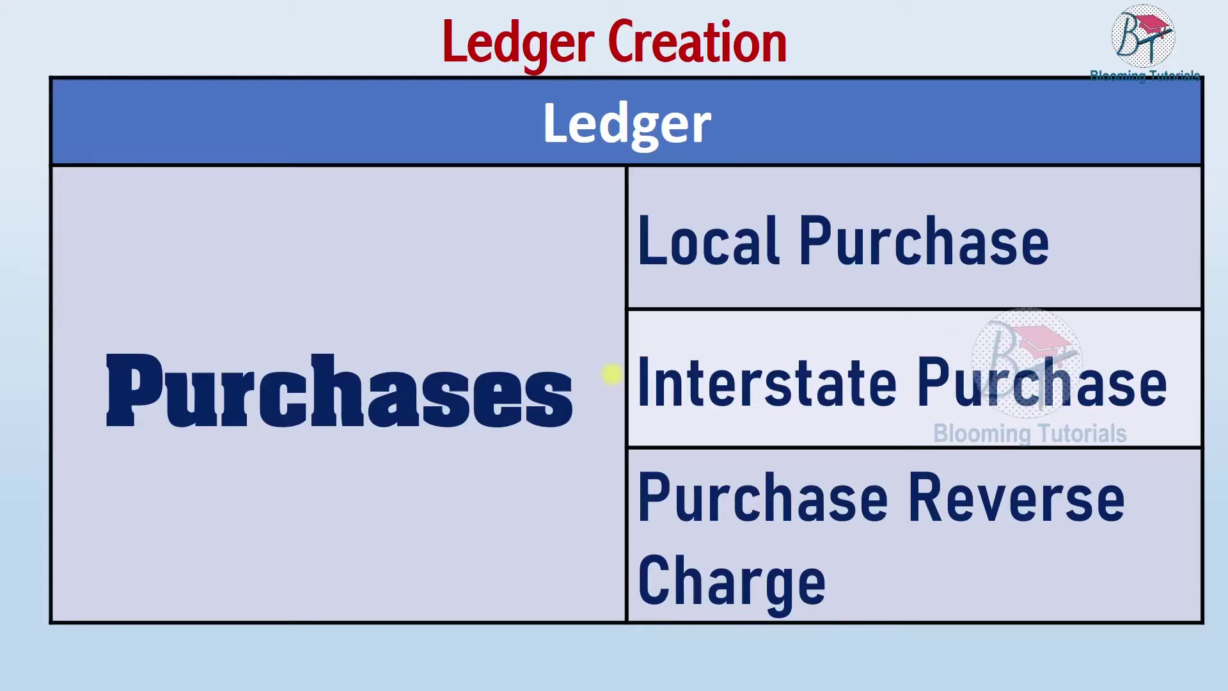
# Create a Purchase Reverse Charge ledger under Purchase Accounts.
pyautogui.hotkey('alt', 'Tab')
pyautogui.write('Purchase Reve')
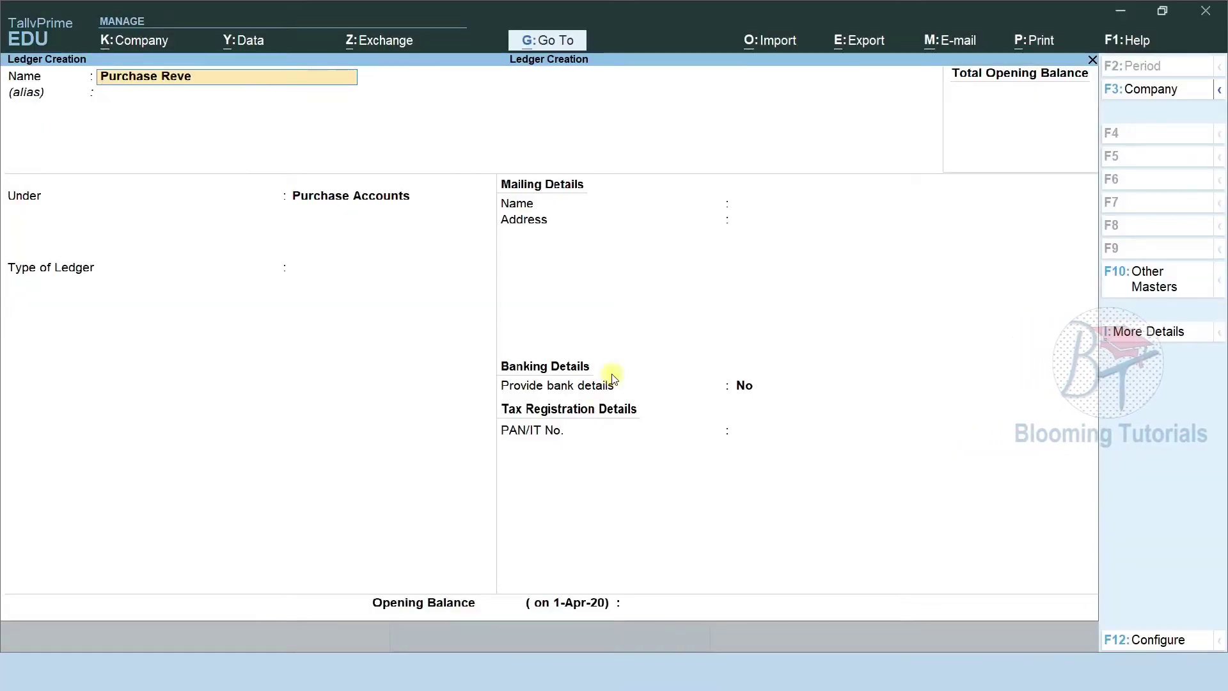
pyautogui.write('rse Charge')
pyautogui.press('Return')
pyautogui.press('Return')
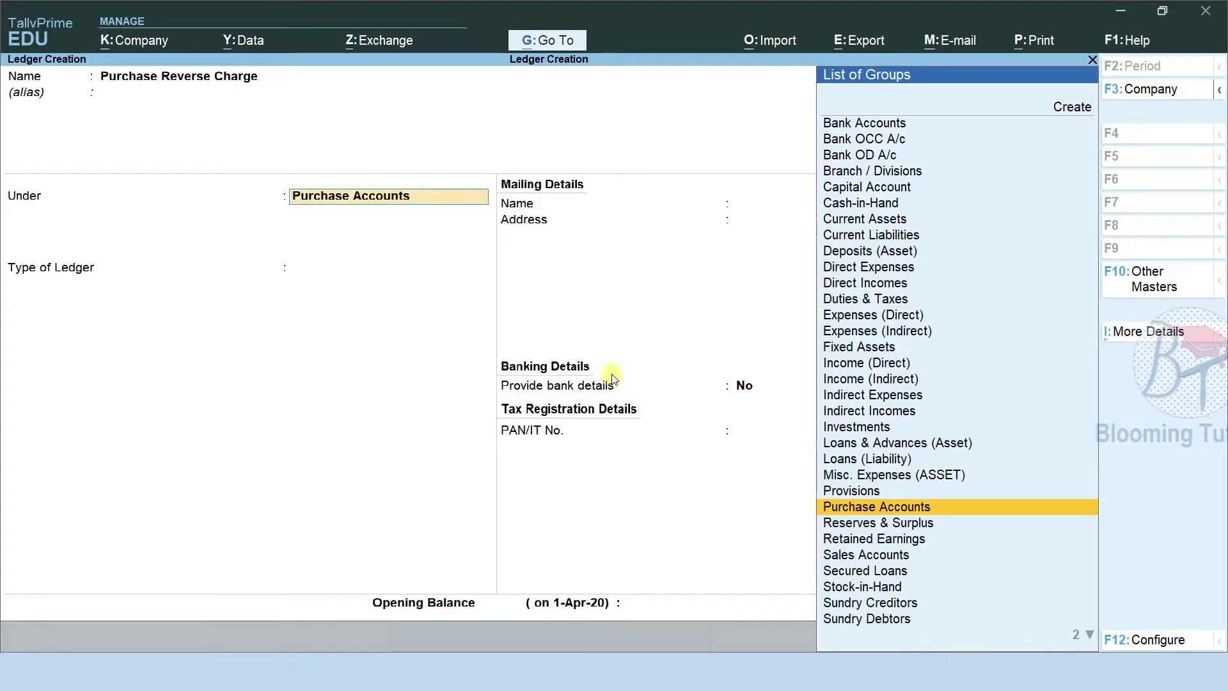
pyautogui.press('Return')
pyautogui.hotkey('ctrl', 'a')
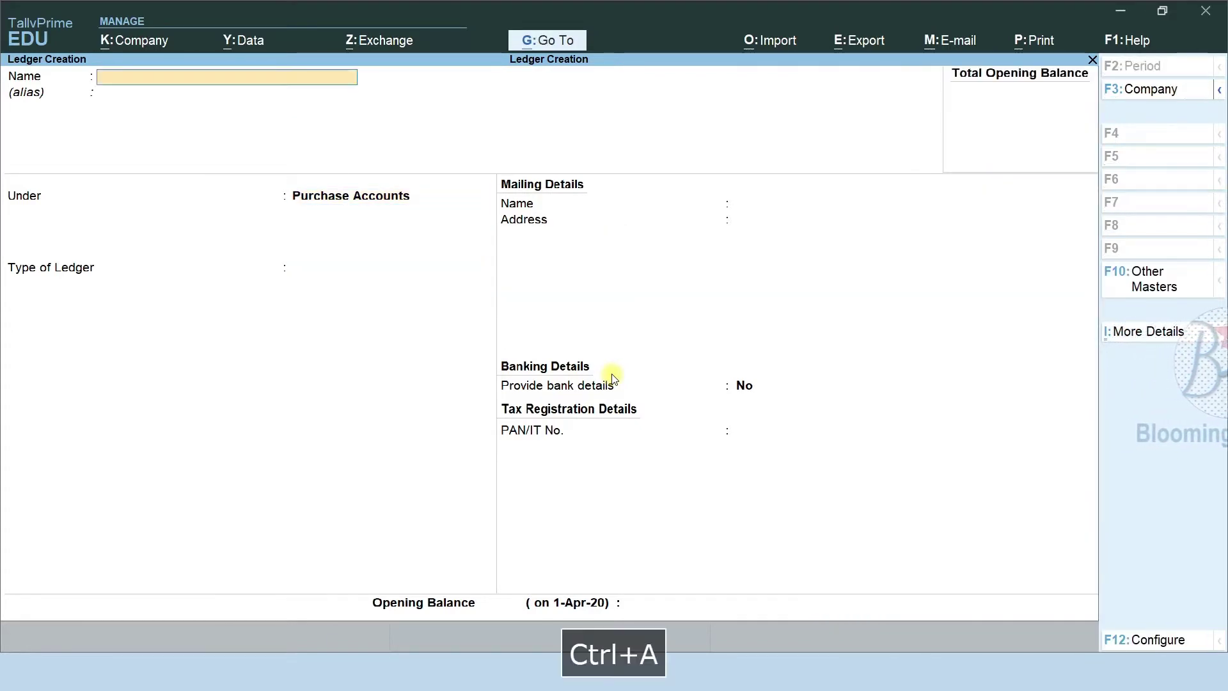
# Create a Composition Purchase ledger under Purchase Accounts.
pyautogui.write('Co')
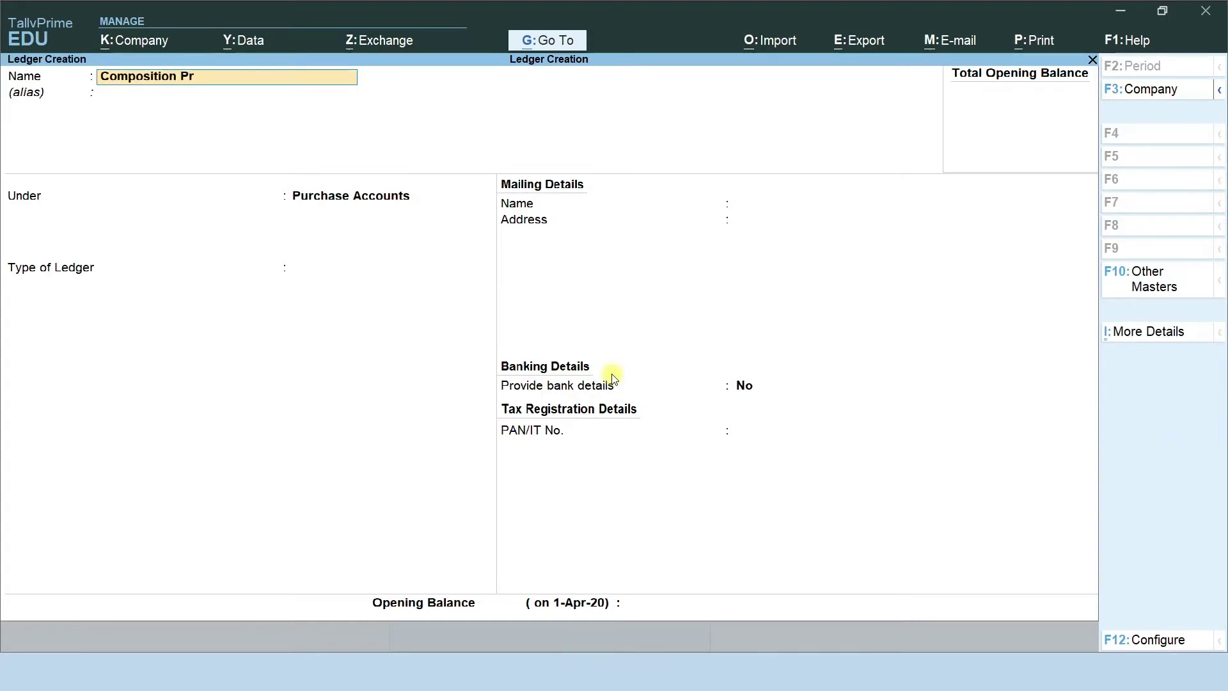
pyautogui.write('mposition Purchase')
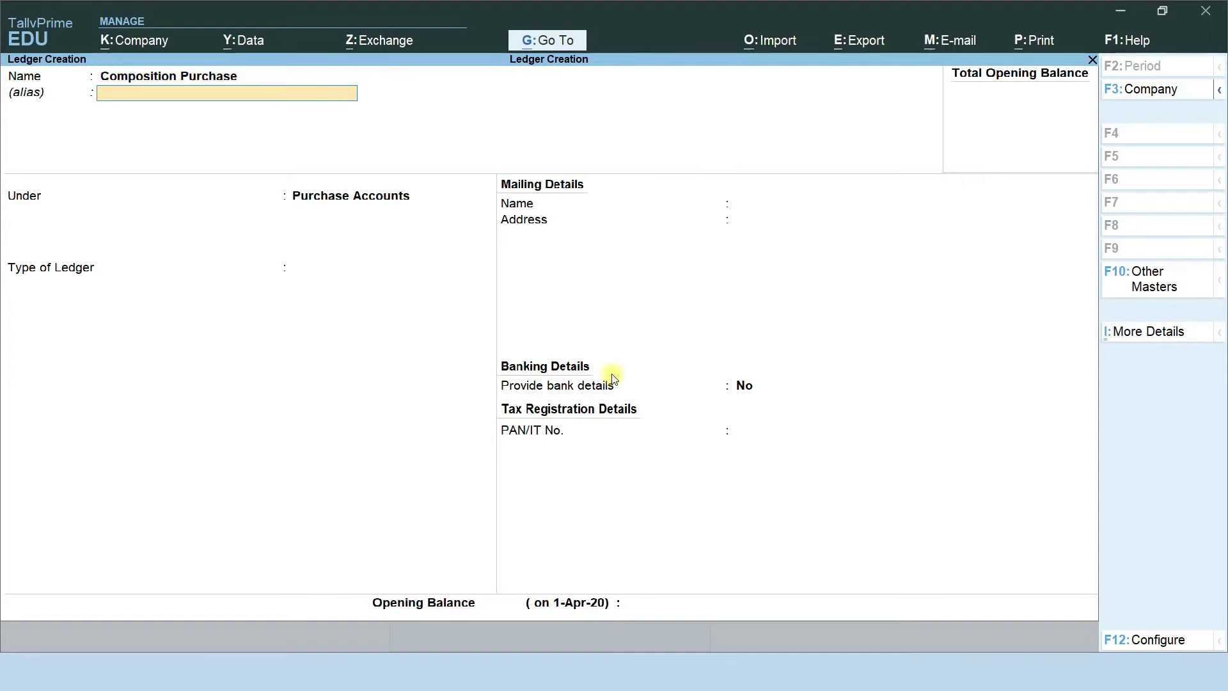
pyautogui.press('Return')
pyautogui.press('Return')
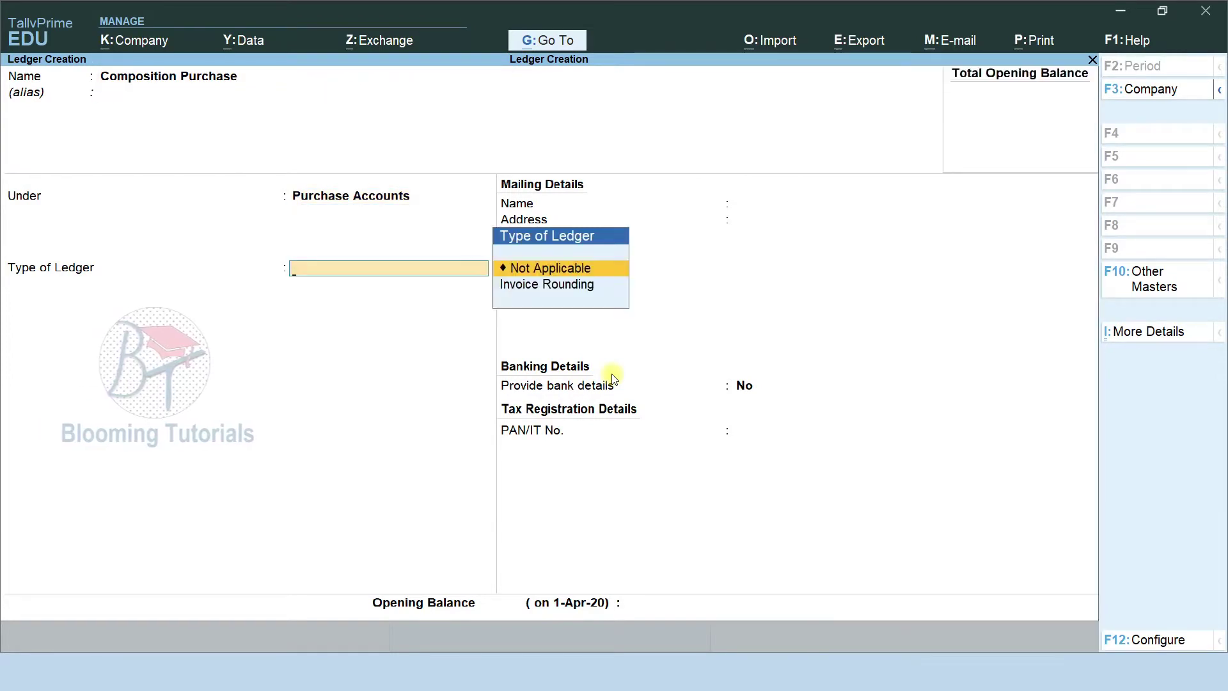
pyautogui.hotkey('ctrl', 'a')
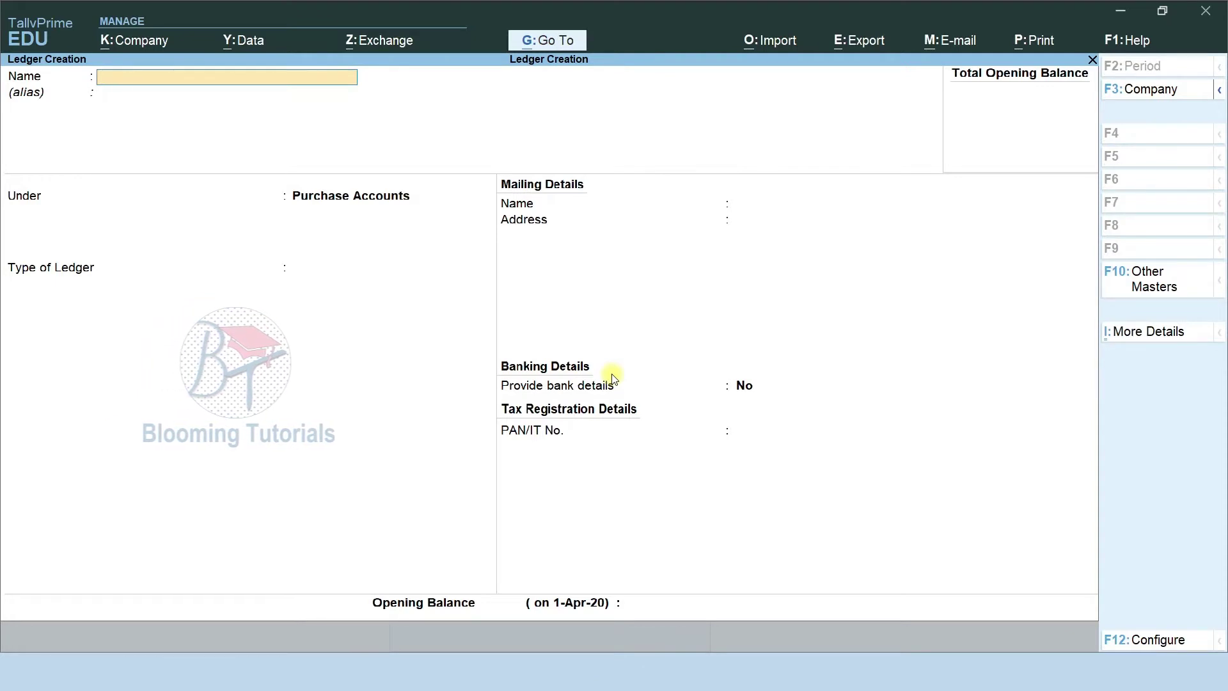
# Create a URD Purchase ledger under Purchase Accounts.
pyautogui.write('UR')
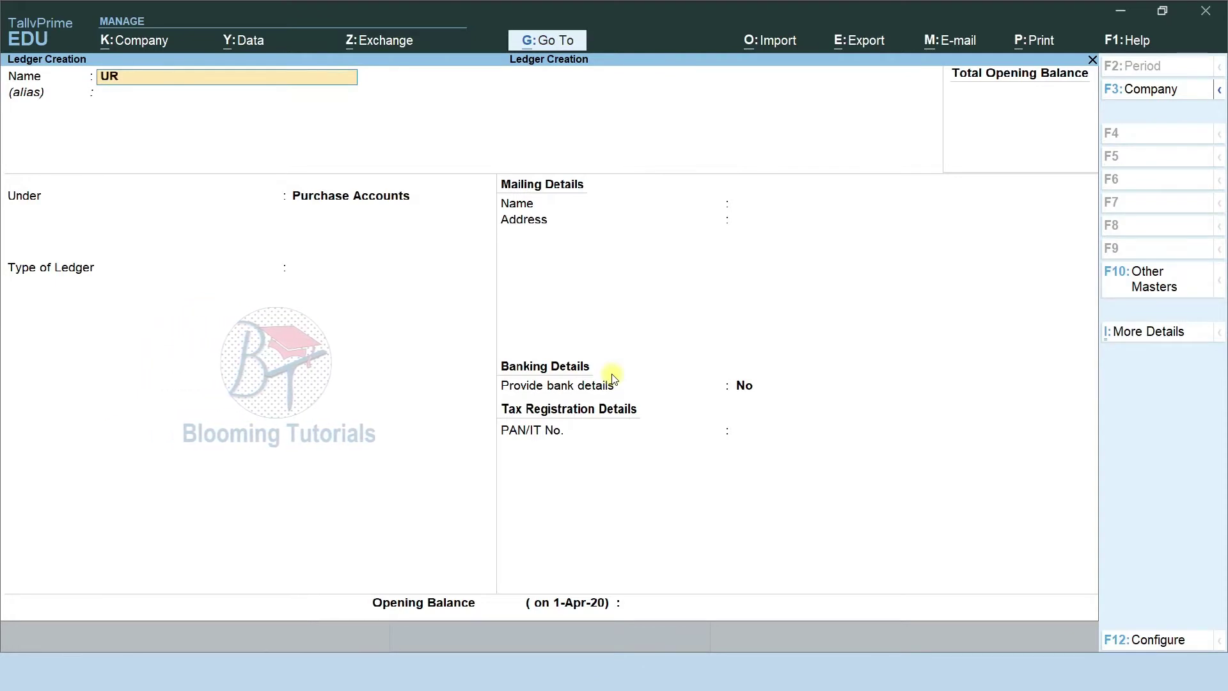
pyautogui.write('D Purchase')
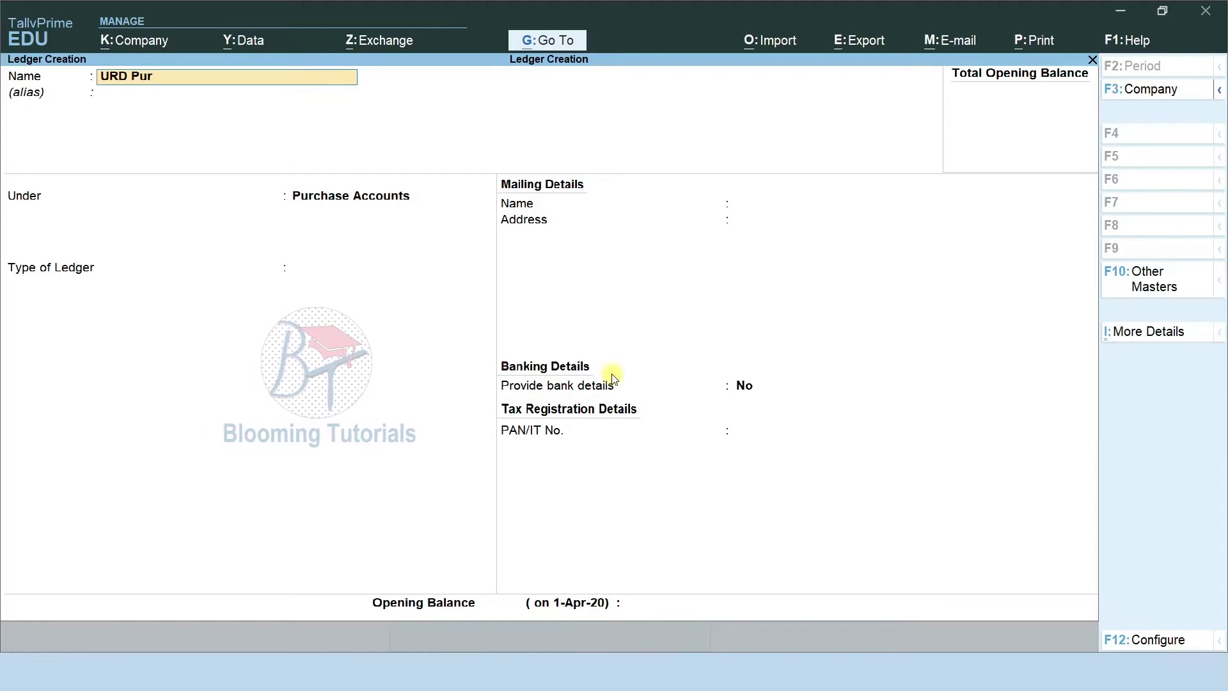
pyautogui.press('Return')
pyautogui.press('Return')
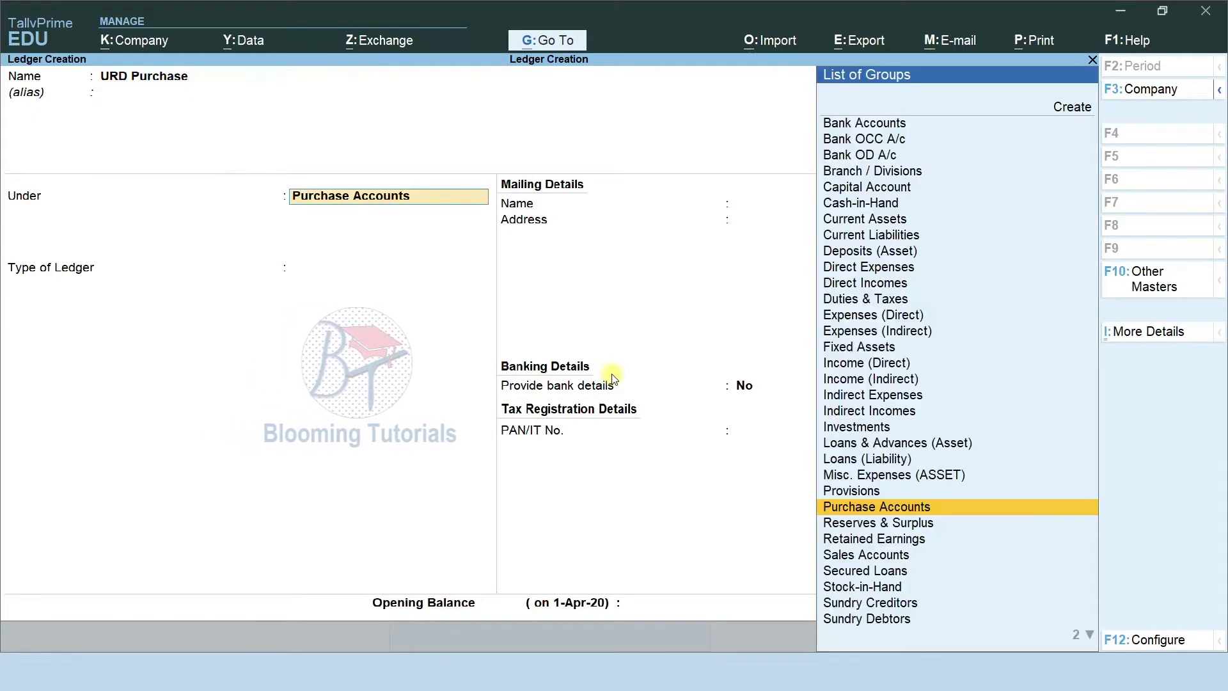
pyautogui.press('Return')
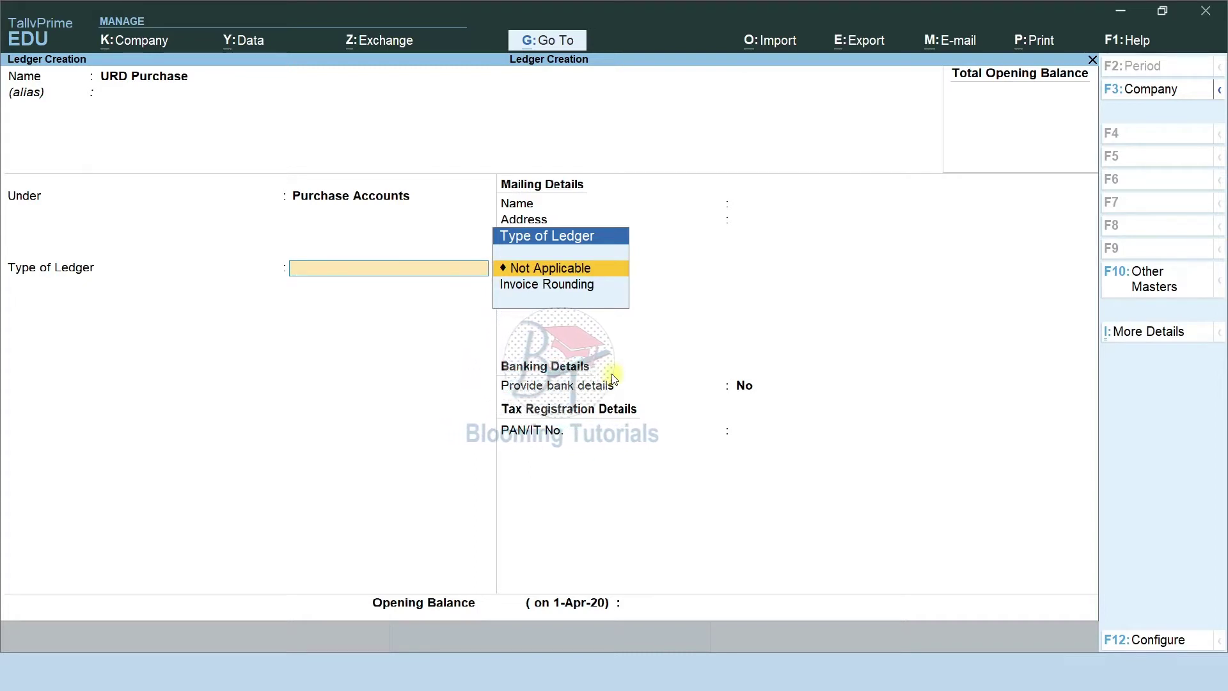
pyautogui.hotkey('ctrl', 'a')
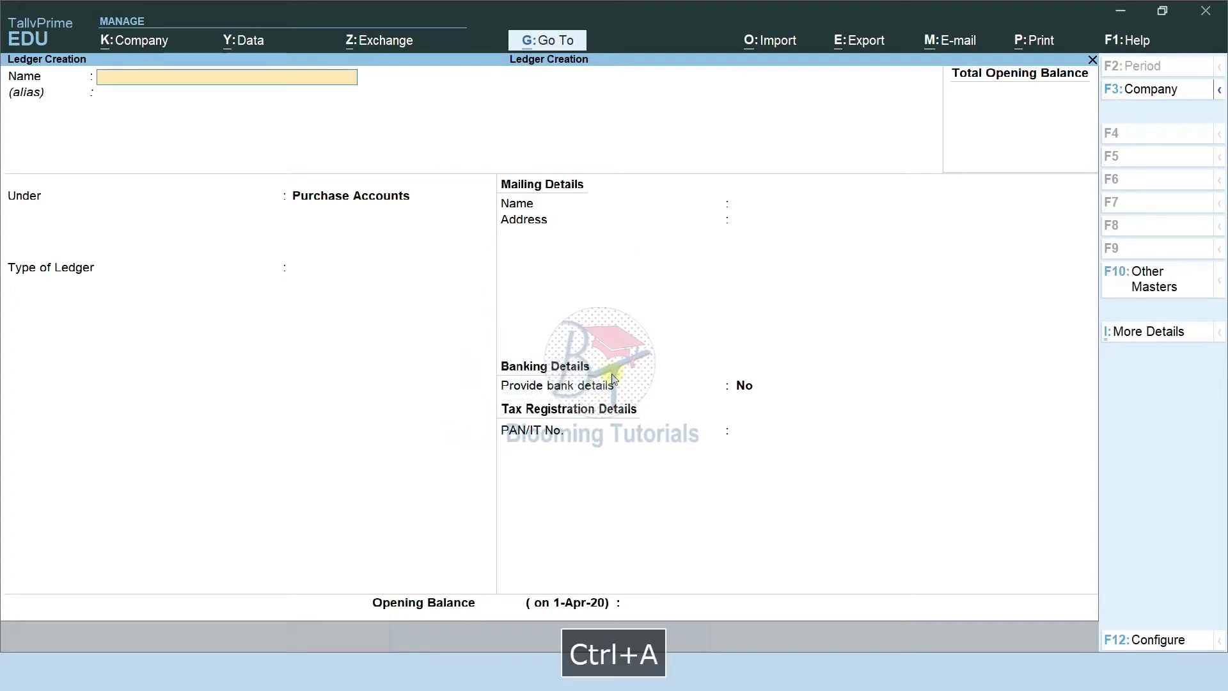
# Check the ledger list slide, then save a Taxable Purchase ledger under Purchase Accounts.
pyautogui.press('F9')
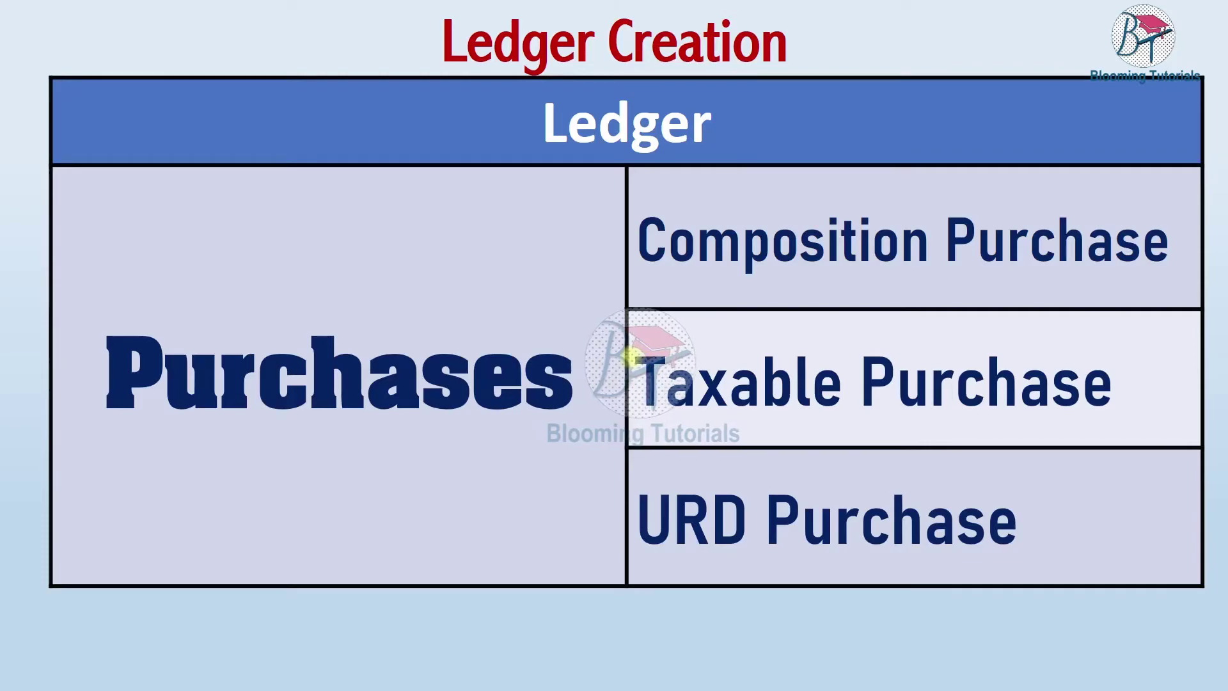
pyautogui.hotkey('alt', 'Tab')
pyautogui.write('Taxable')
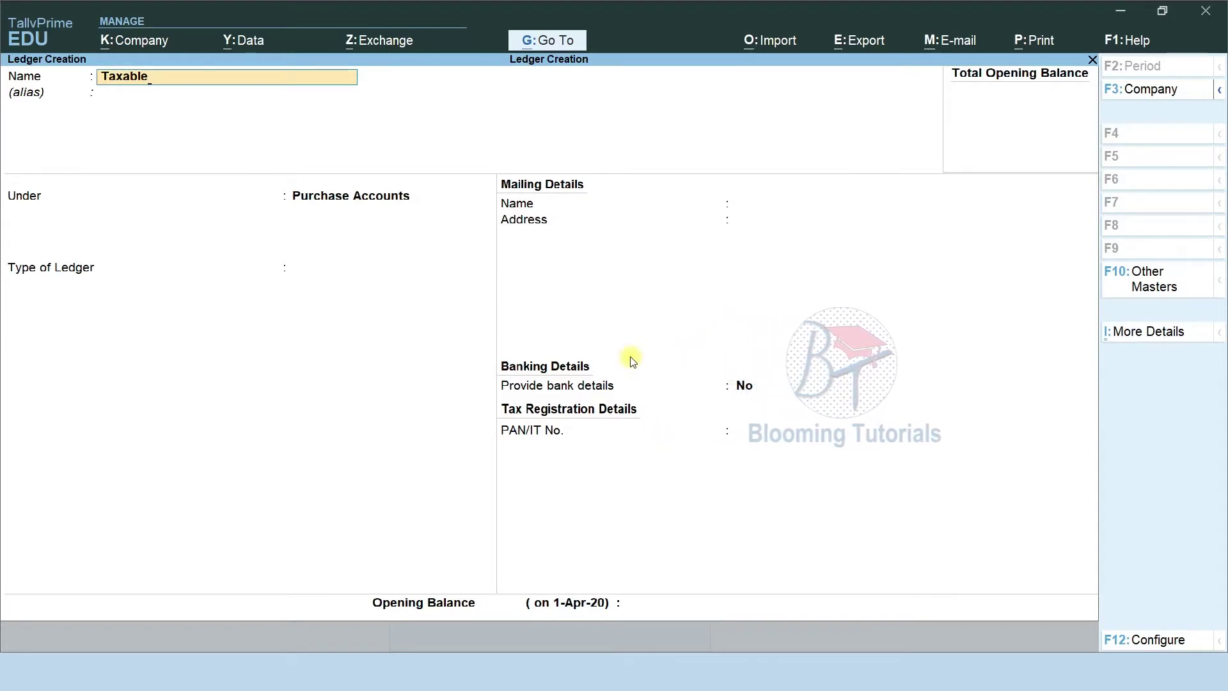
pyautogui.write('ur')
pyautogui.press('BackSpace')
pyautogui.press('BackSpace')
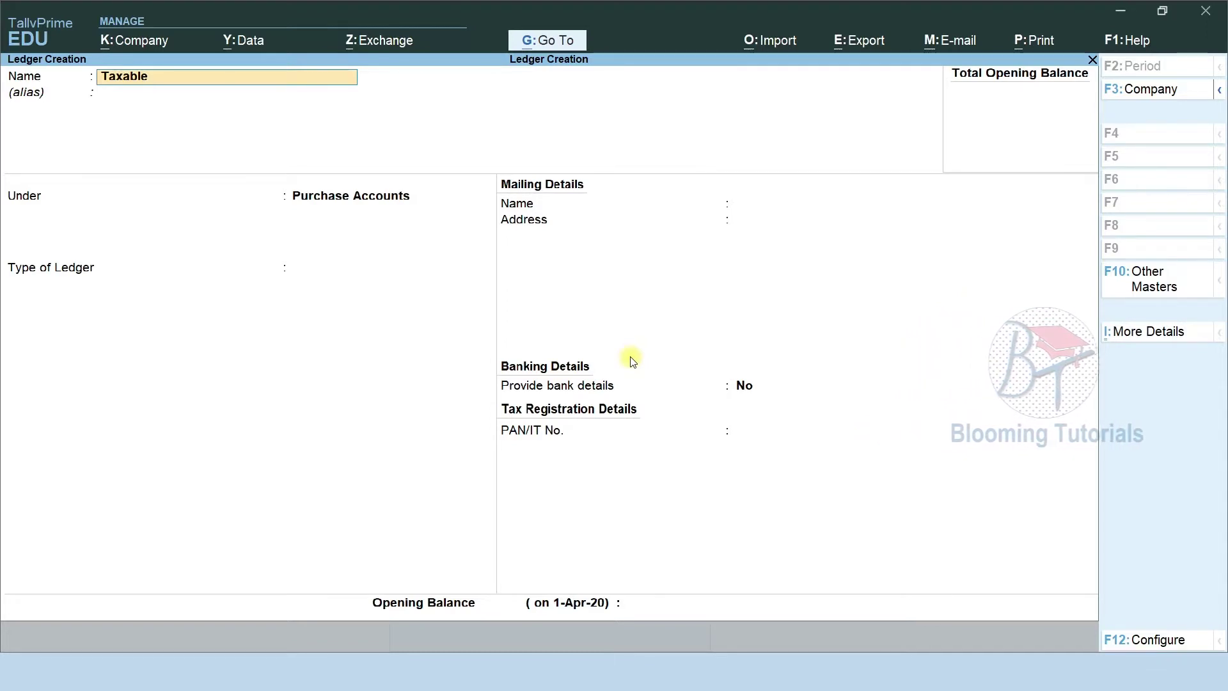
pyautogui.write('Purchase')
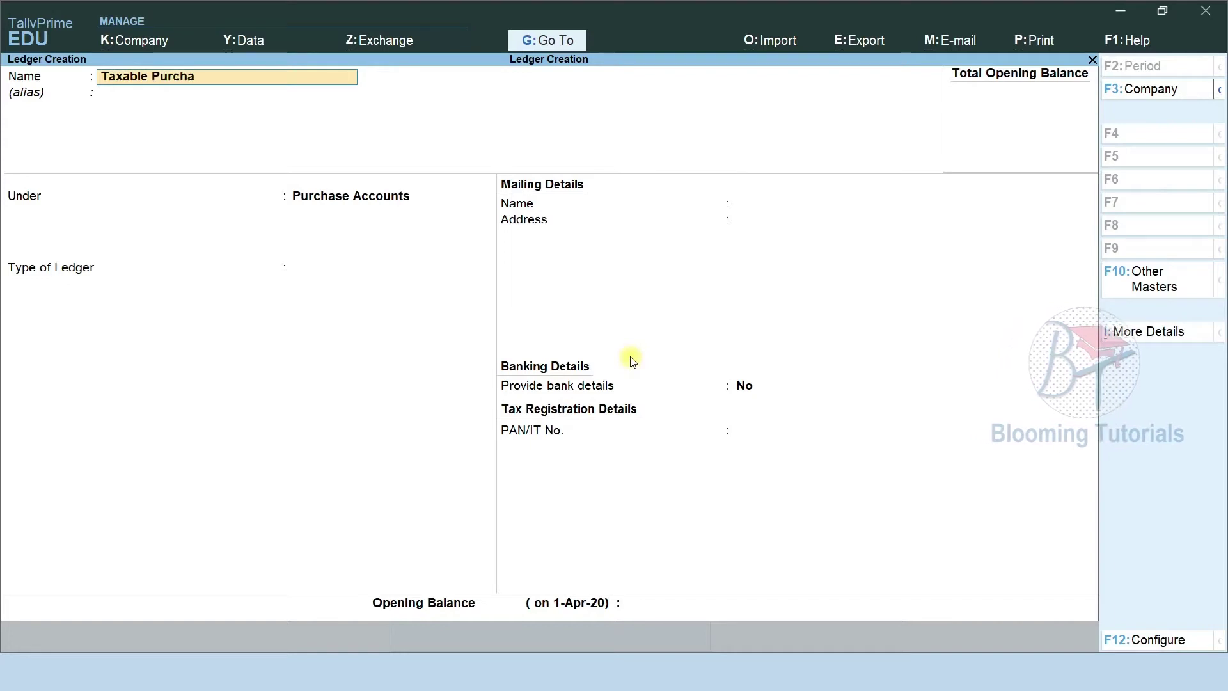
pyautogui.press('Return')
pyautogui.press('Return')
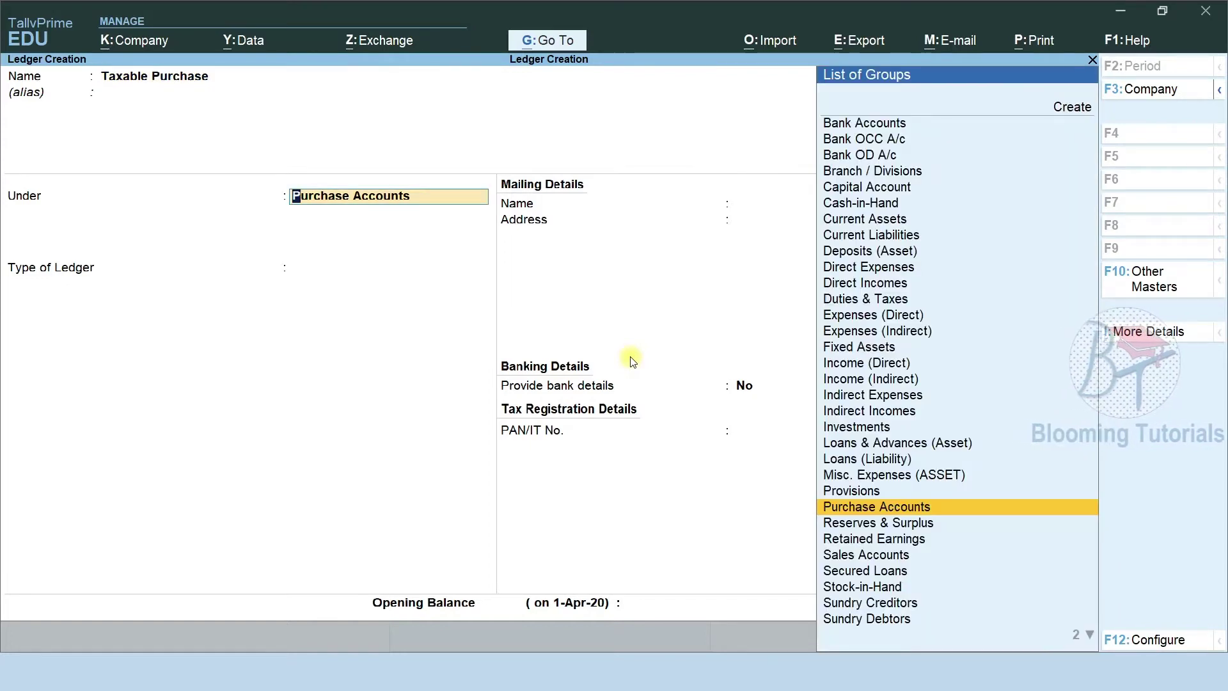
pyautogui.press('Return')
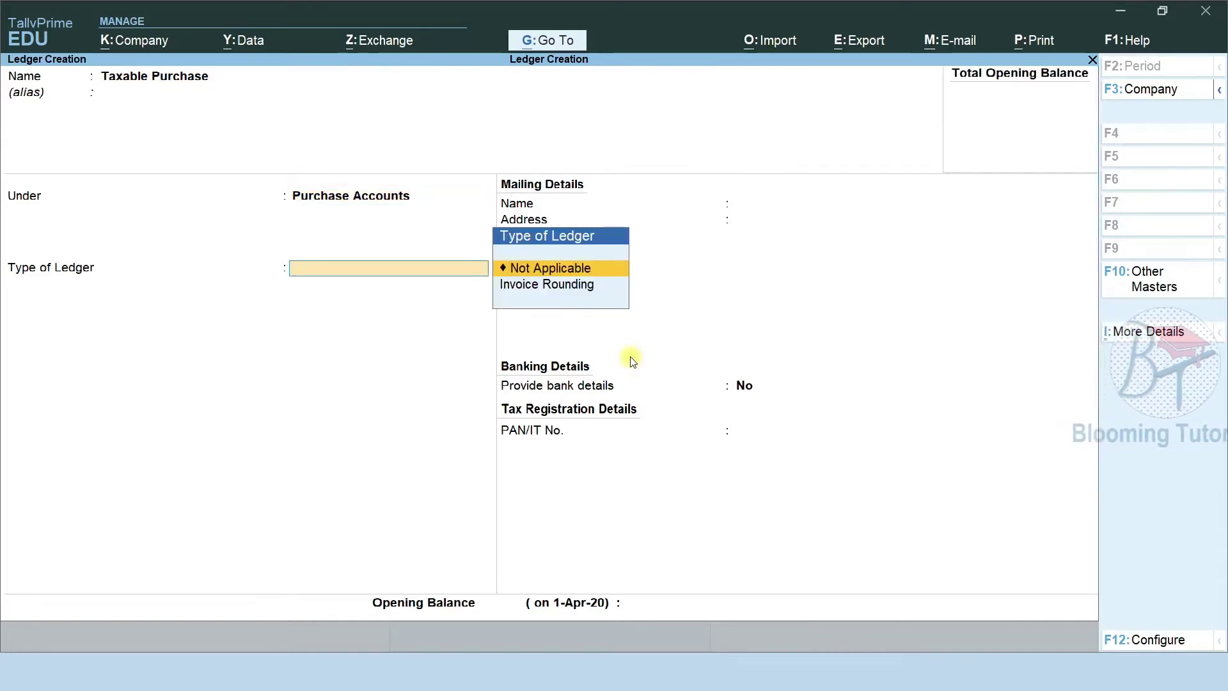
pyautogui.press('ctrl')
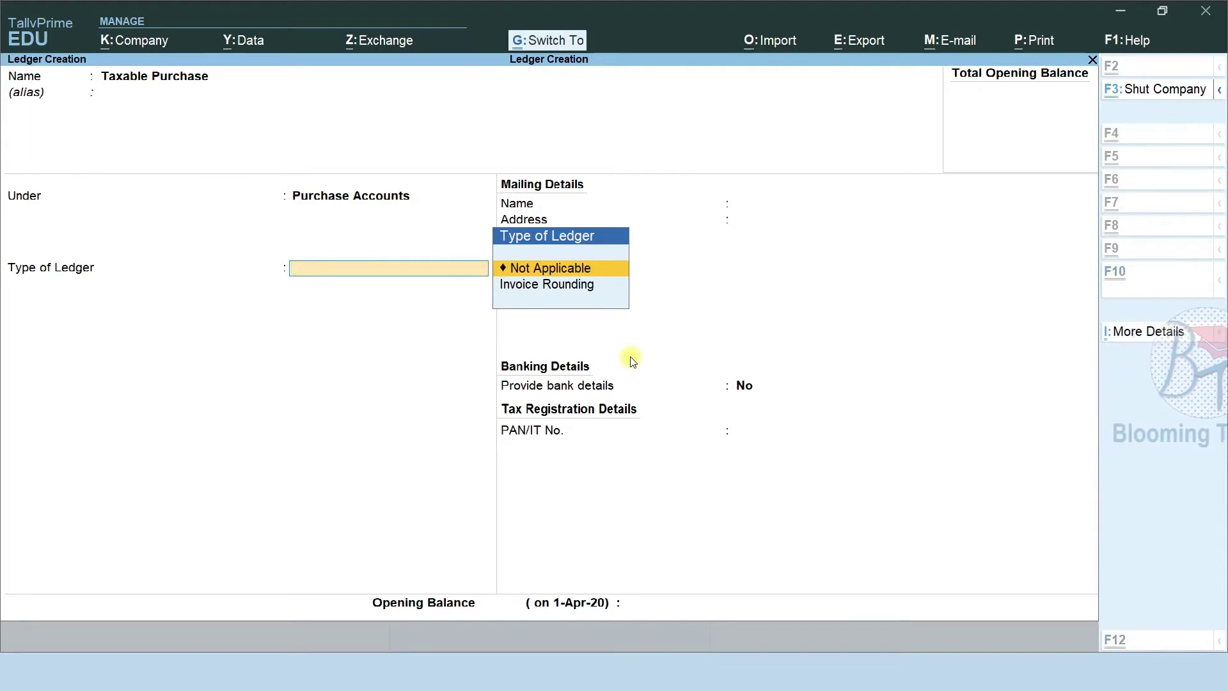
pyautogui.hotkey('ctrl', 'a')
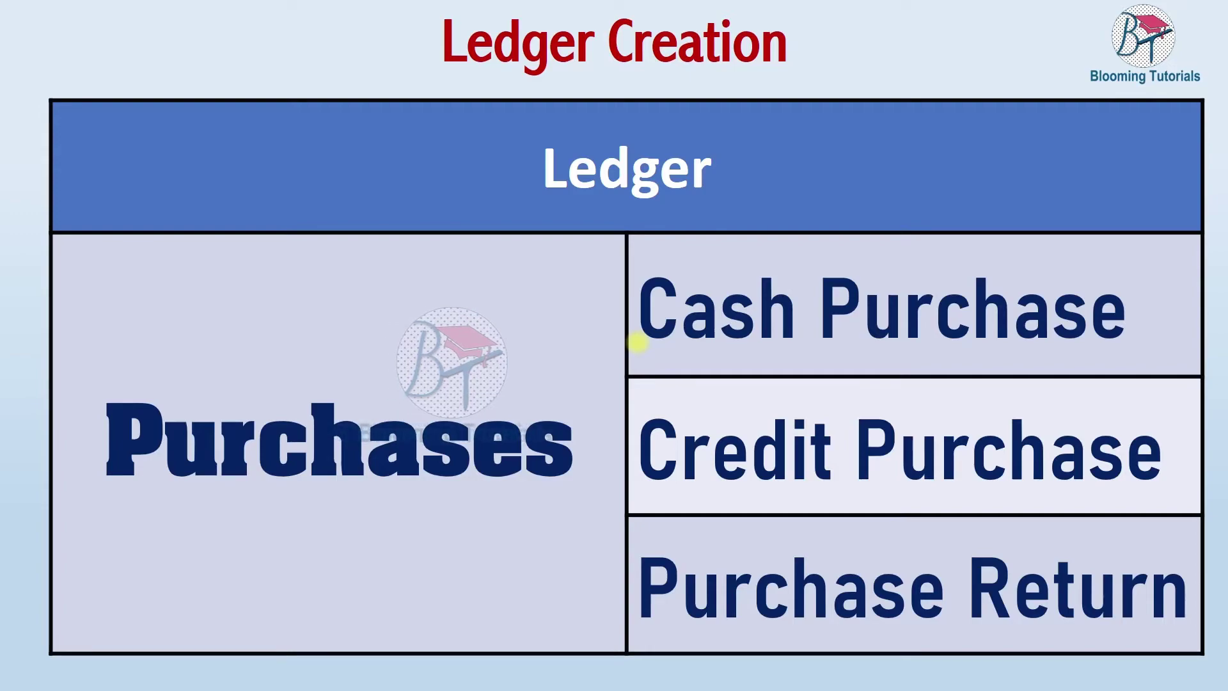
# Create a Cash Purchase ledger under Purchase Accounts.
pyautogui.hotkey('alt', 'Tab')
pyautogui.write('C')
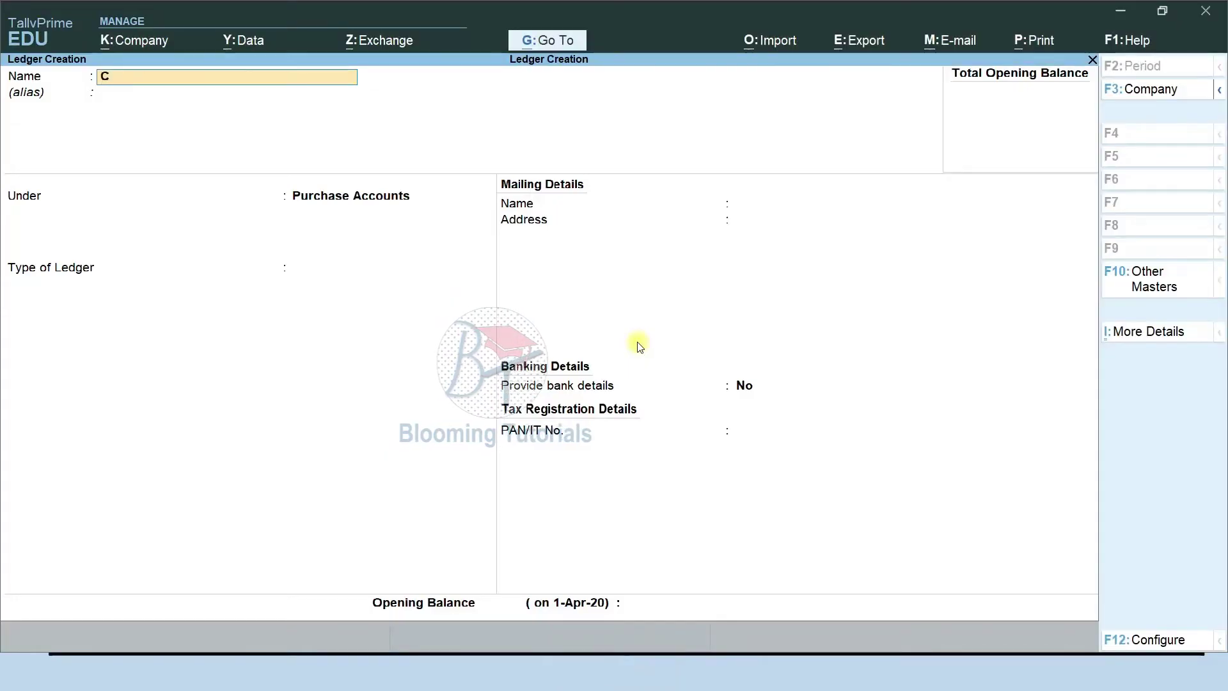
pyautogui.write('ash Purchase')
pyautogui.press('Return')
pyautogui.press('Return')
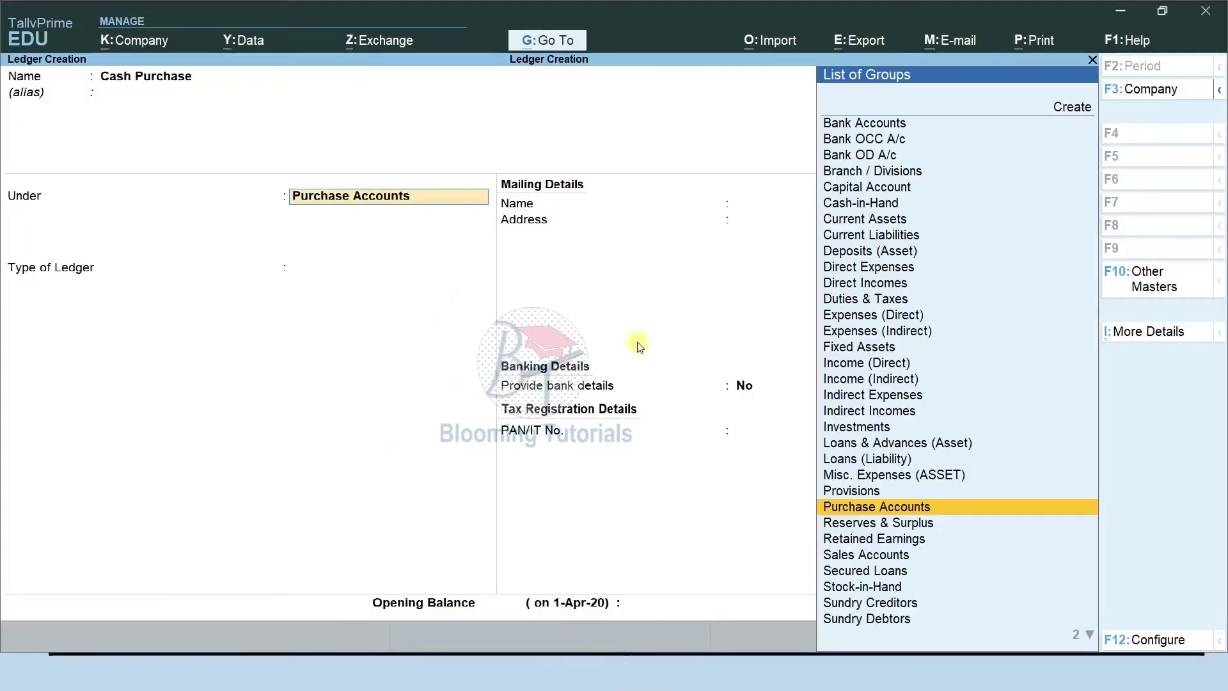
pyautogui.press('Return')
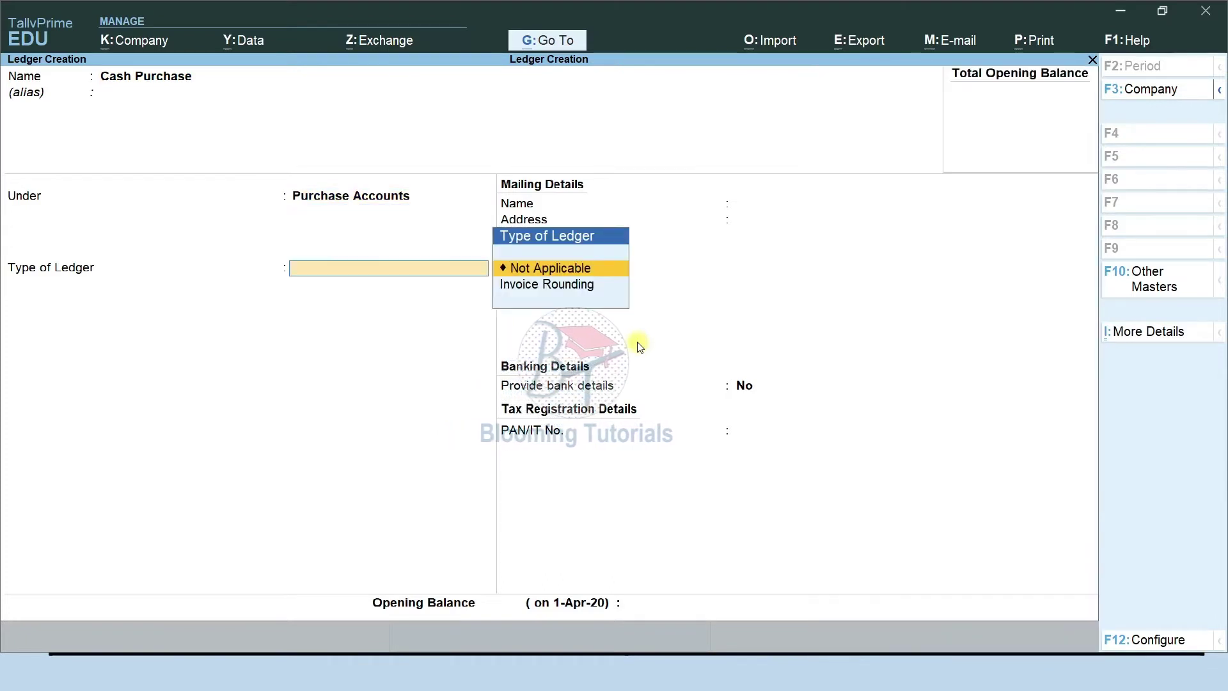
pyautogui.hotkey('ctrl', 'a')
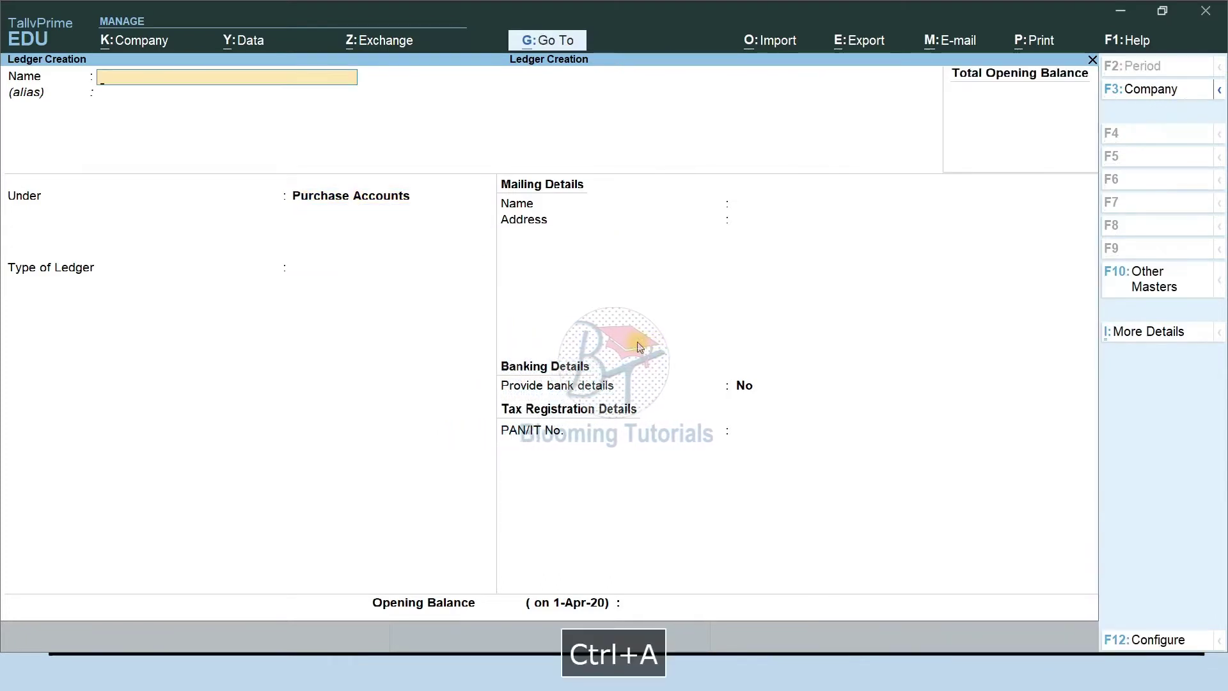
# Create a Credit Purchase ledger under Purchase Accounts.
pyautogui.write('Credit')
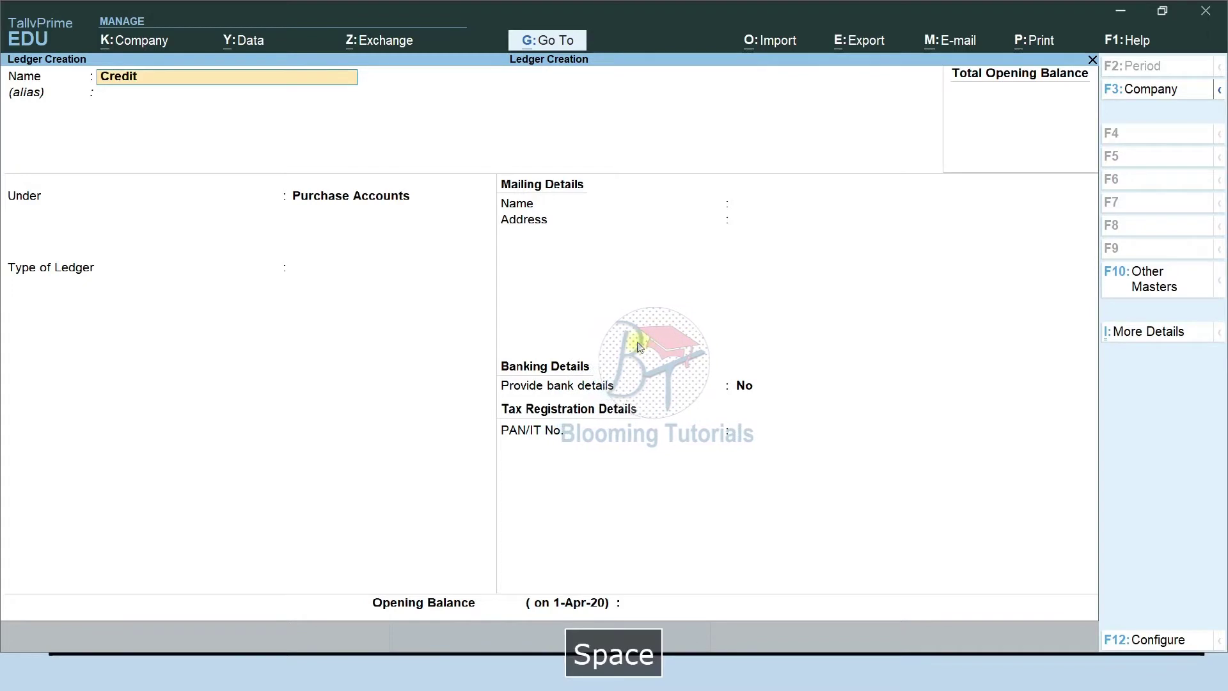
pyautogui.write(' Purchase')
pyautogui.press('Return')
pyautogui.press('Return')
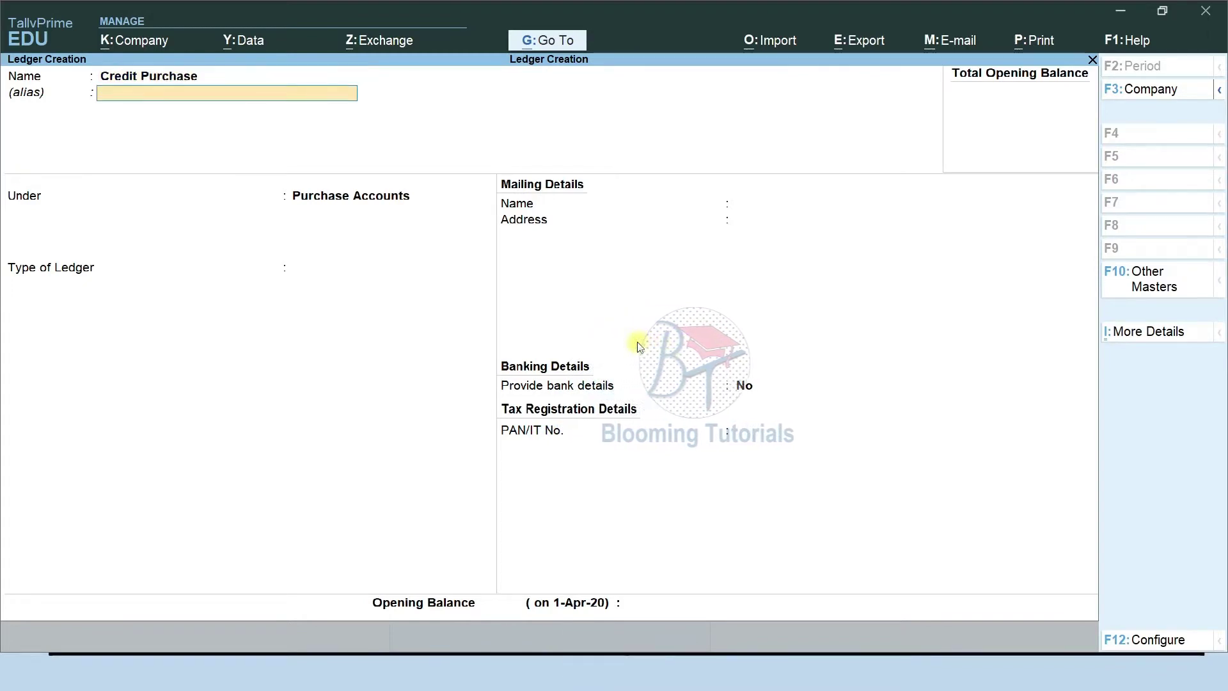
pyautogui.press('Return')
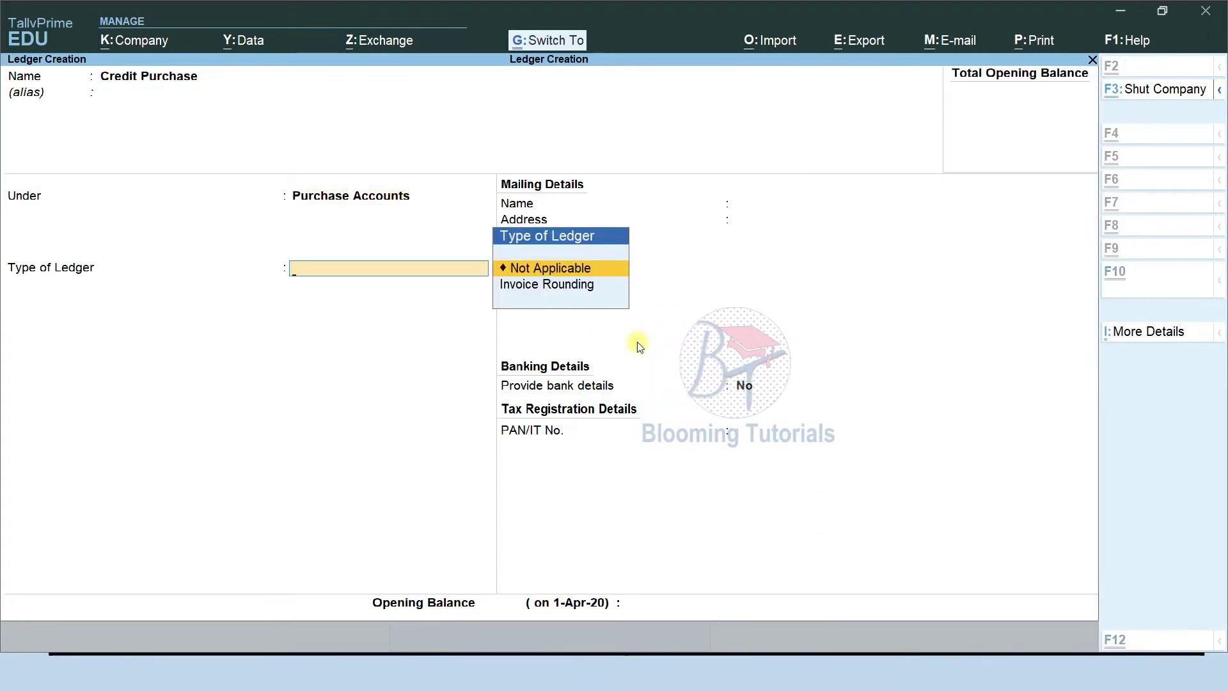
pyautogui.hotkey('ctrl', 'a')
# Create a Purchase Return ledger under Purchase Accounts.
pyautogui.write('Pu')
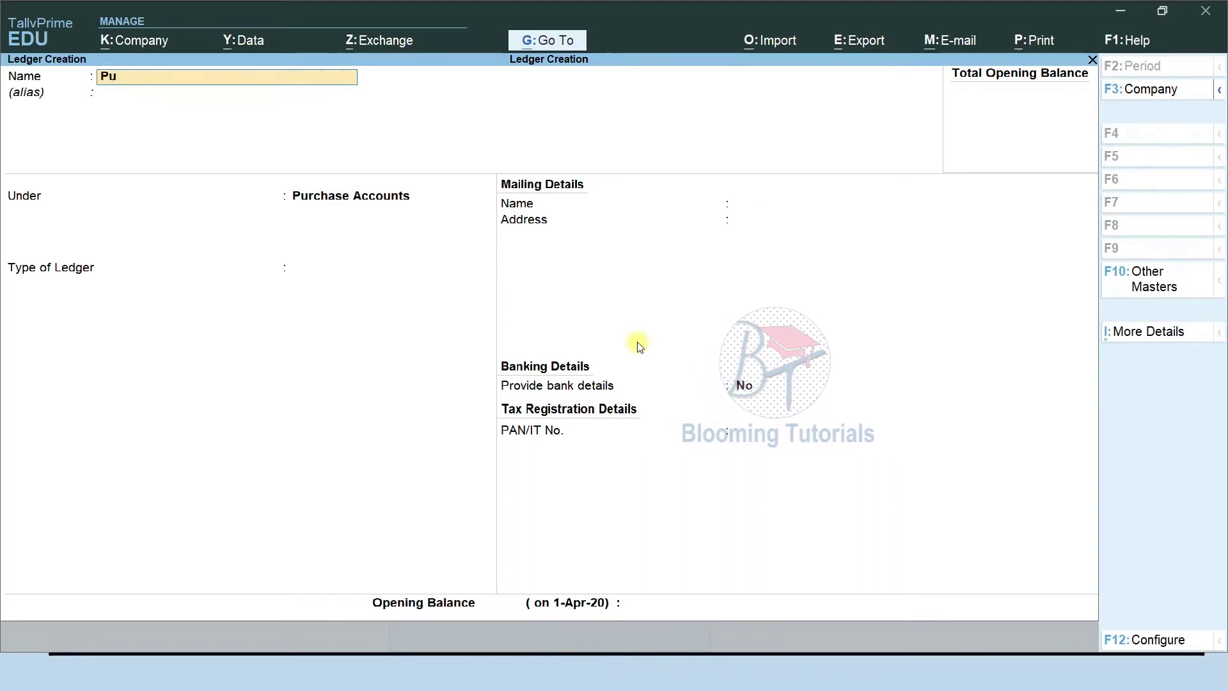
pyautogui.write('rchase Return')
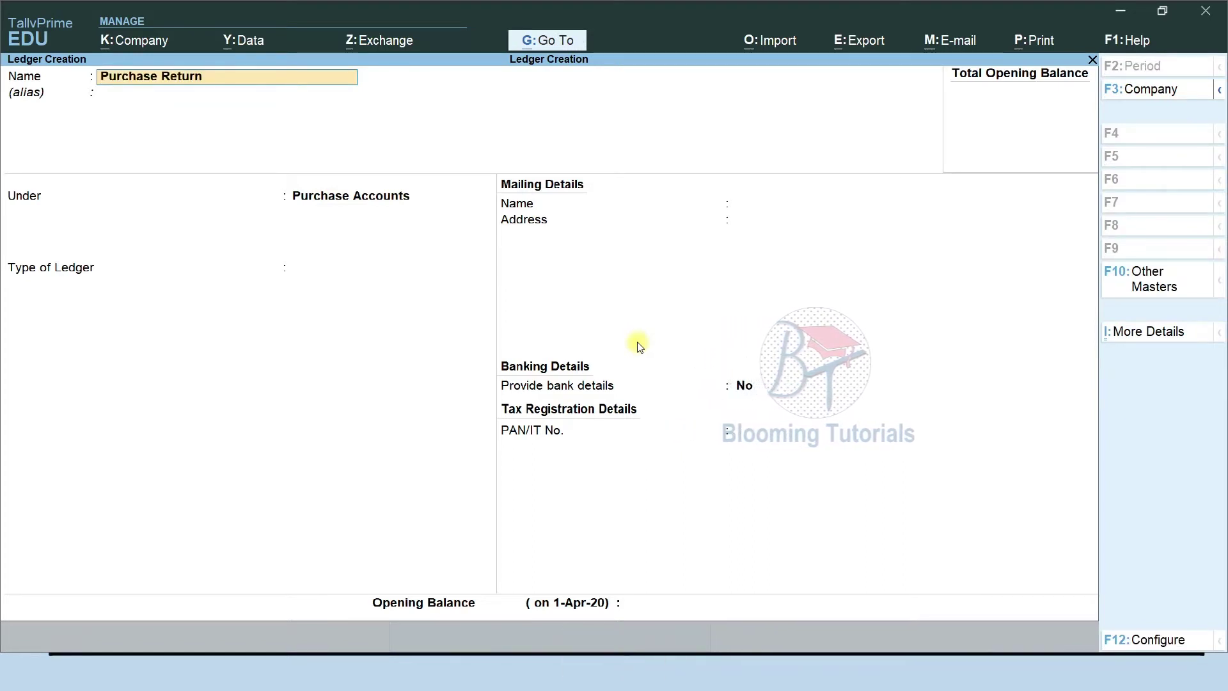
pyautogui.press('Return')
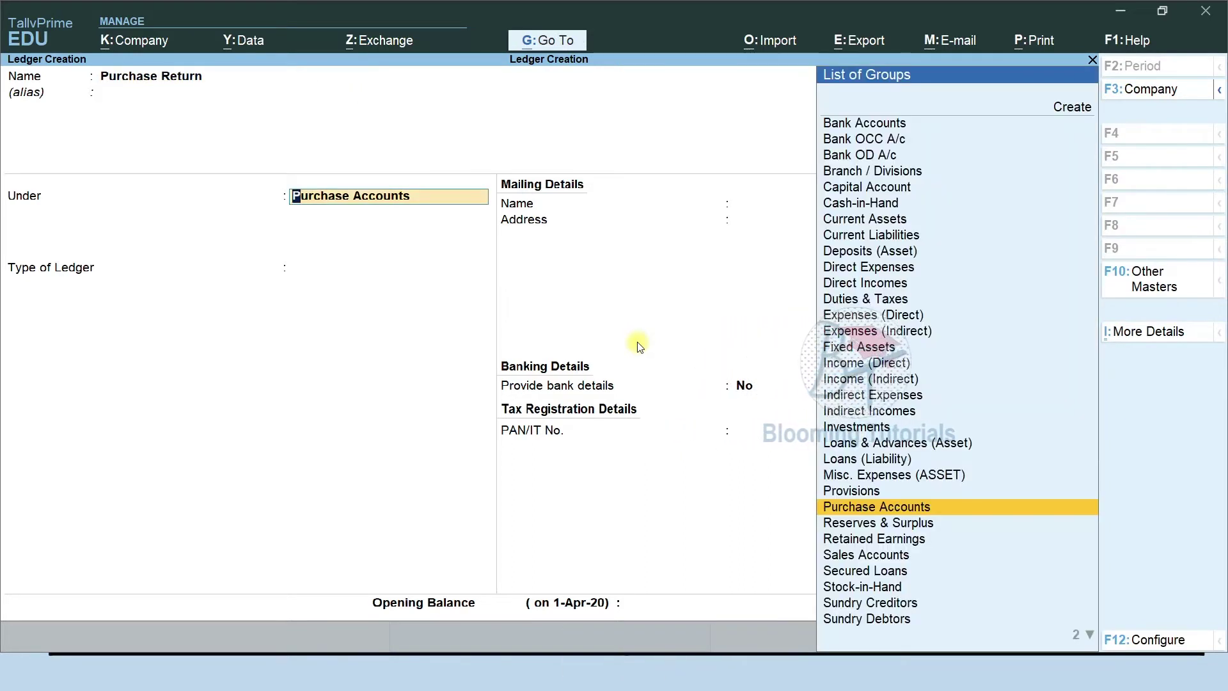
pyautogui.hotkey('ctrl', 'a')
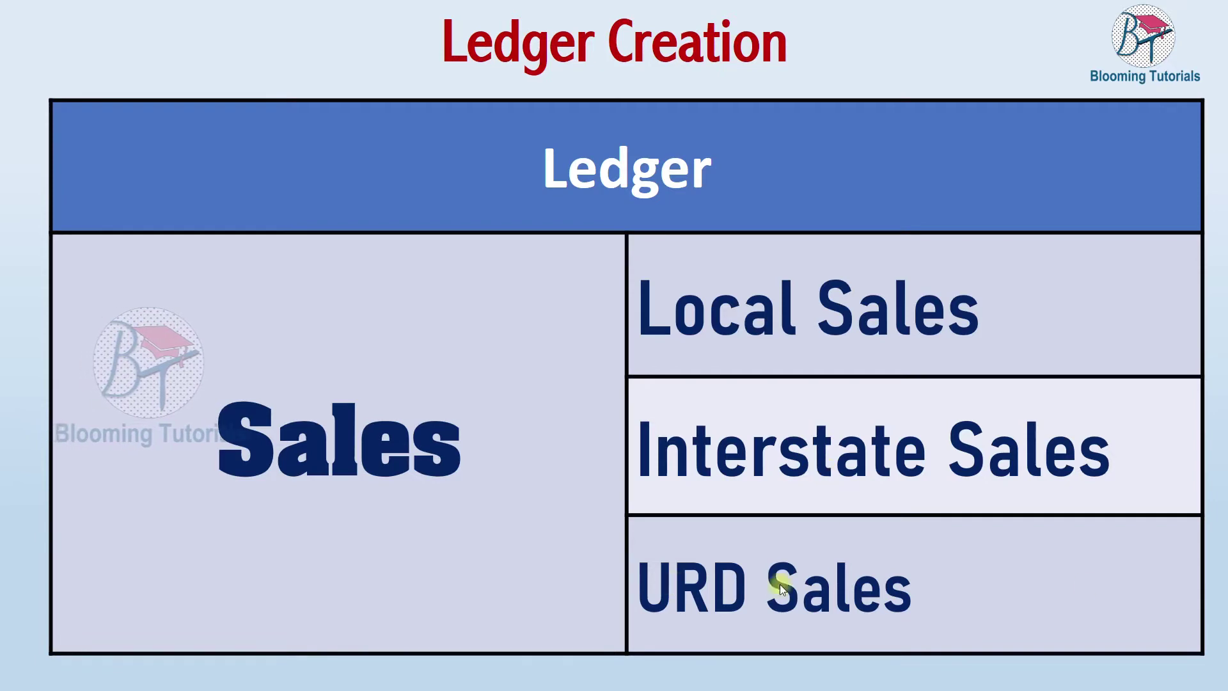
pyautogui.click(835, 600)
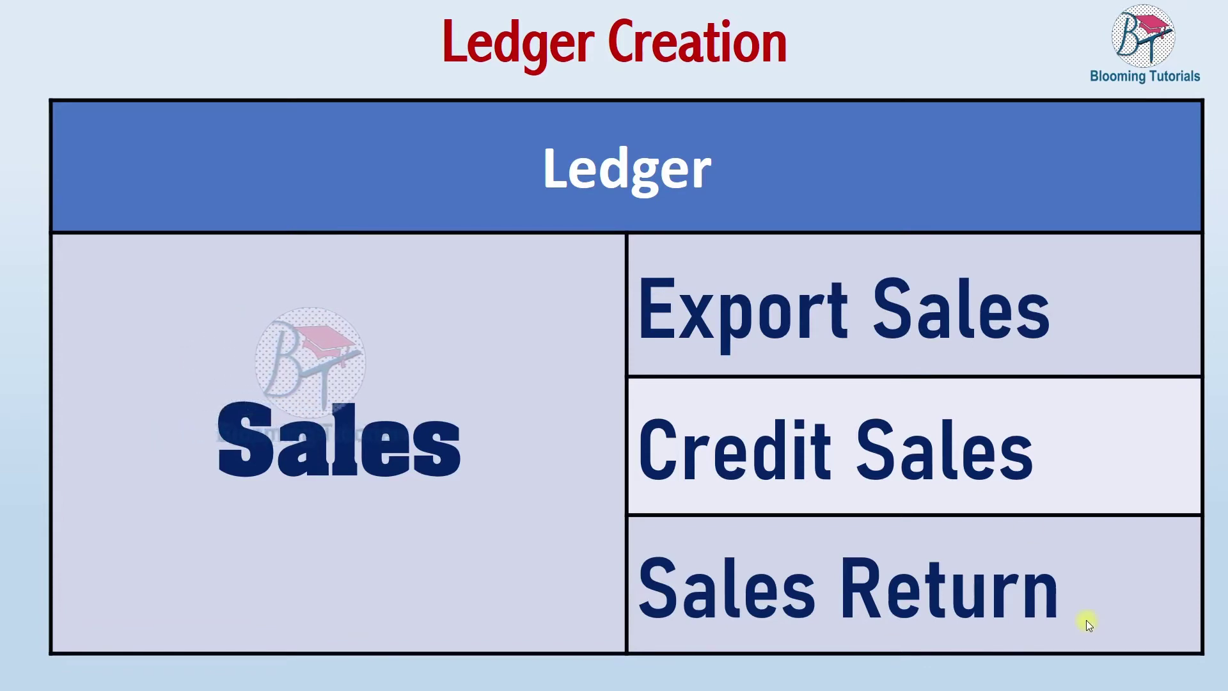
pyautogui.press('Left')
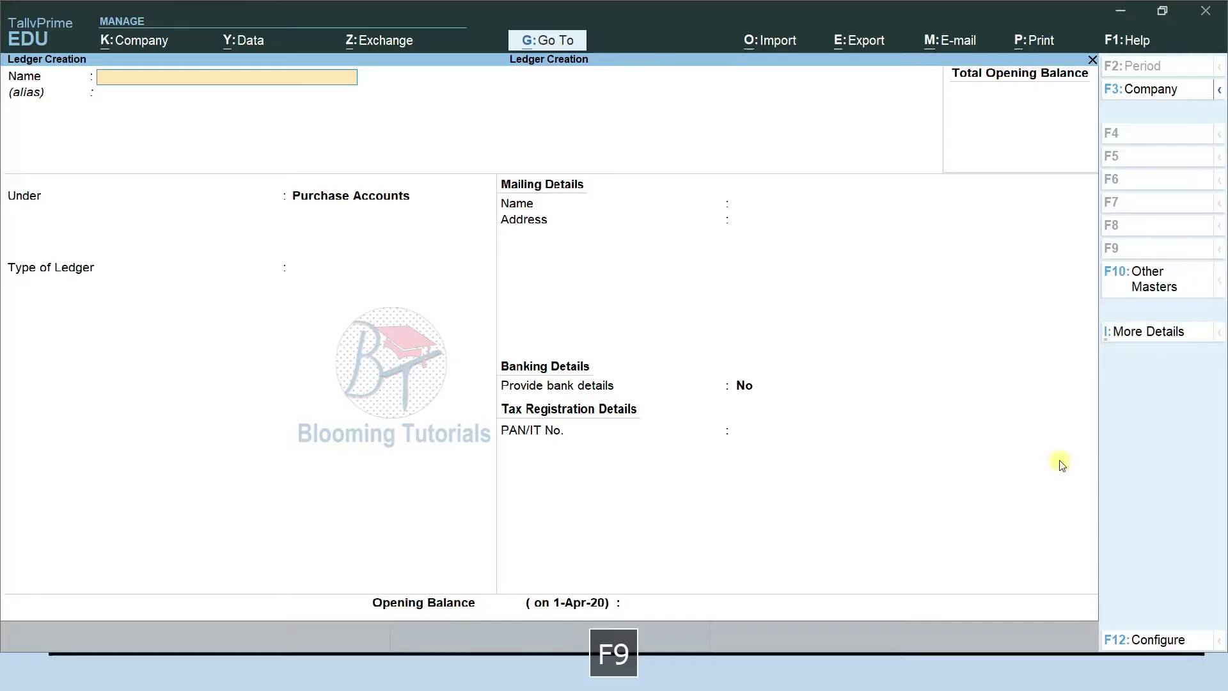
# Create a Local Sales ledger under Sales Accounts with ledger type Not Applicable.
pyautogui.write('Lo')
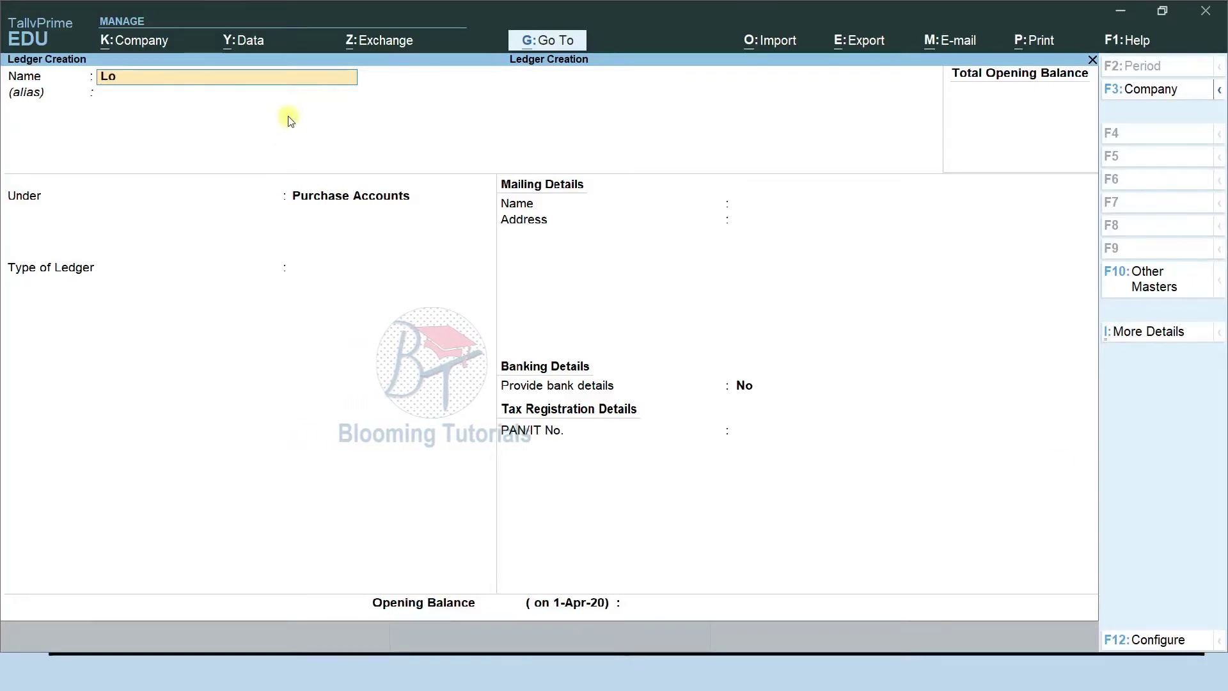
pyautogui.write('cal Sales')
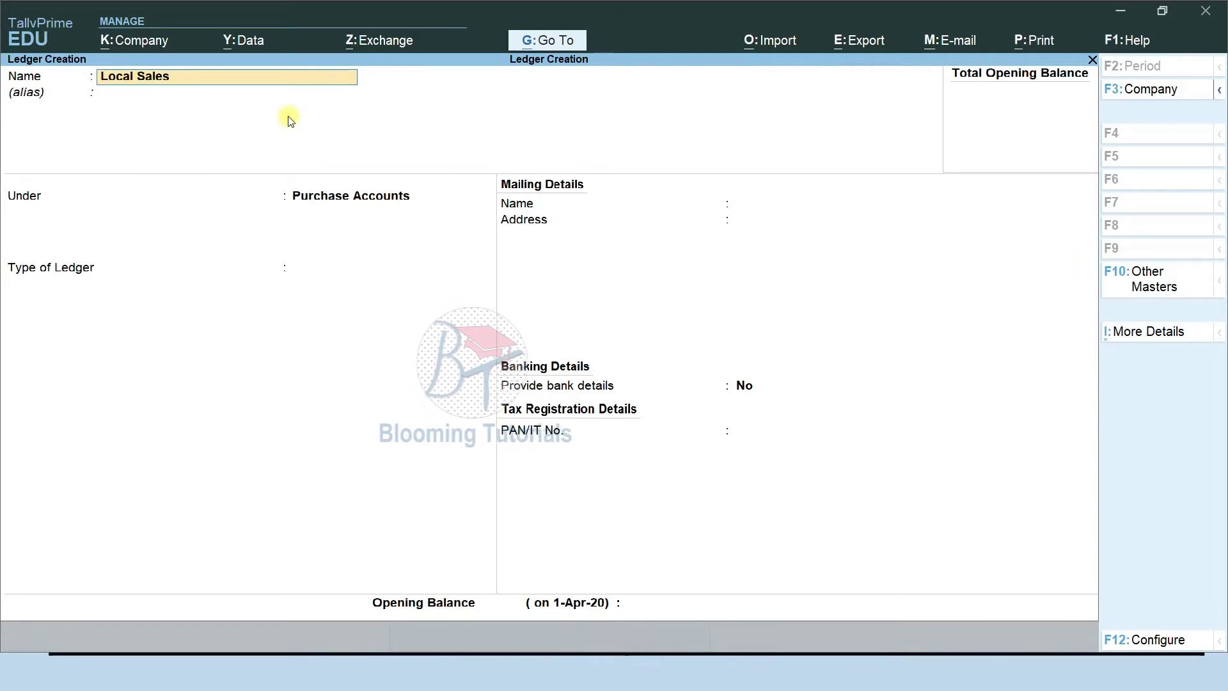
pyautogui.press('Return')
pyautogui.write('Sa')
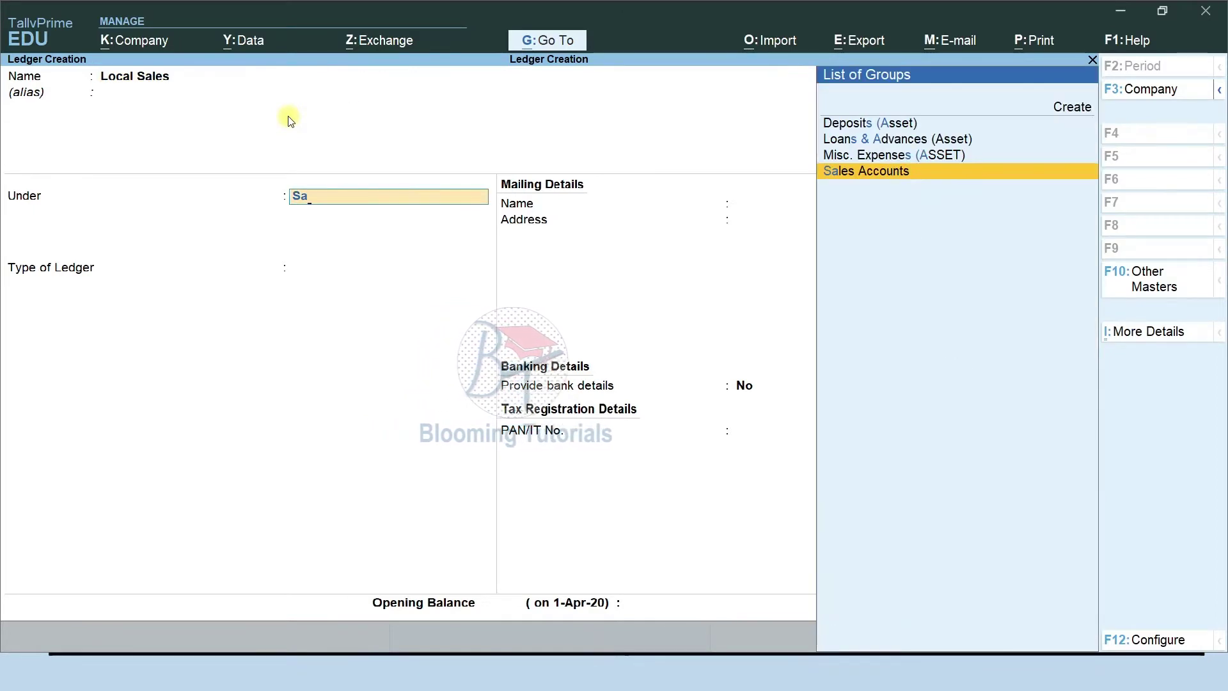
pyautogui.press('Return')
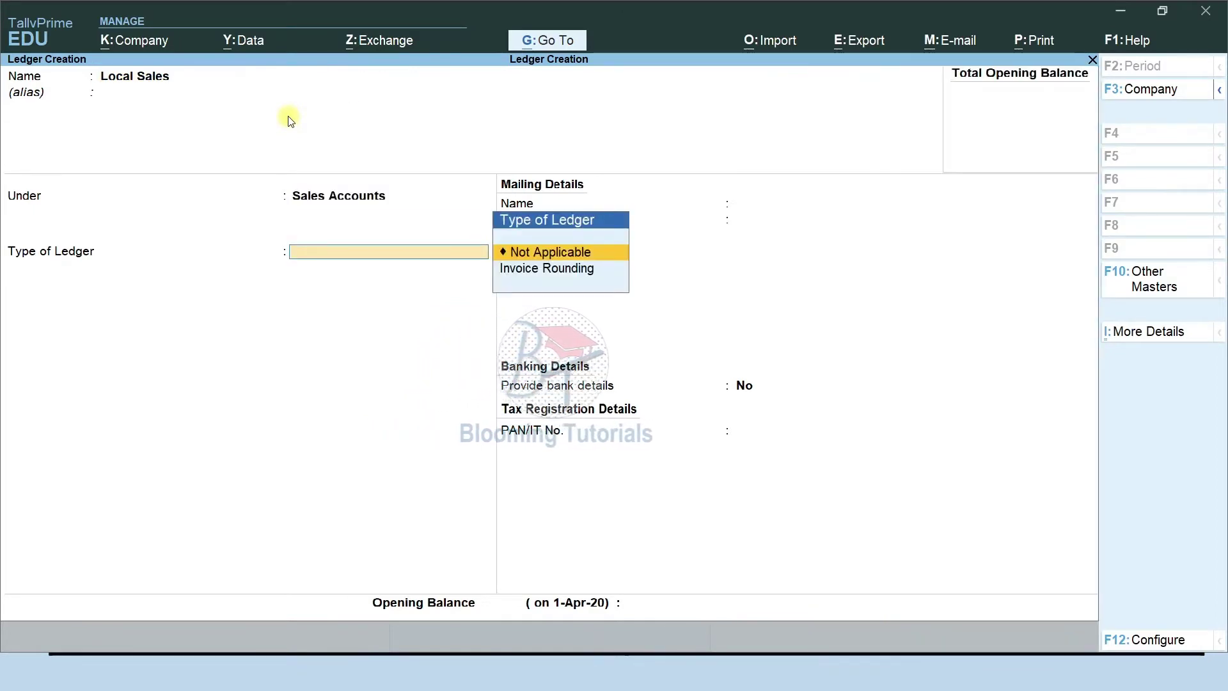
pyautogui.press('Return')
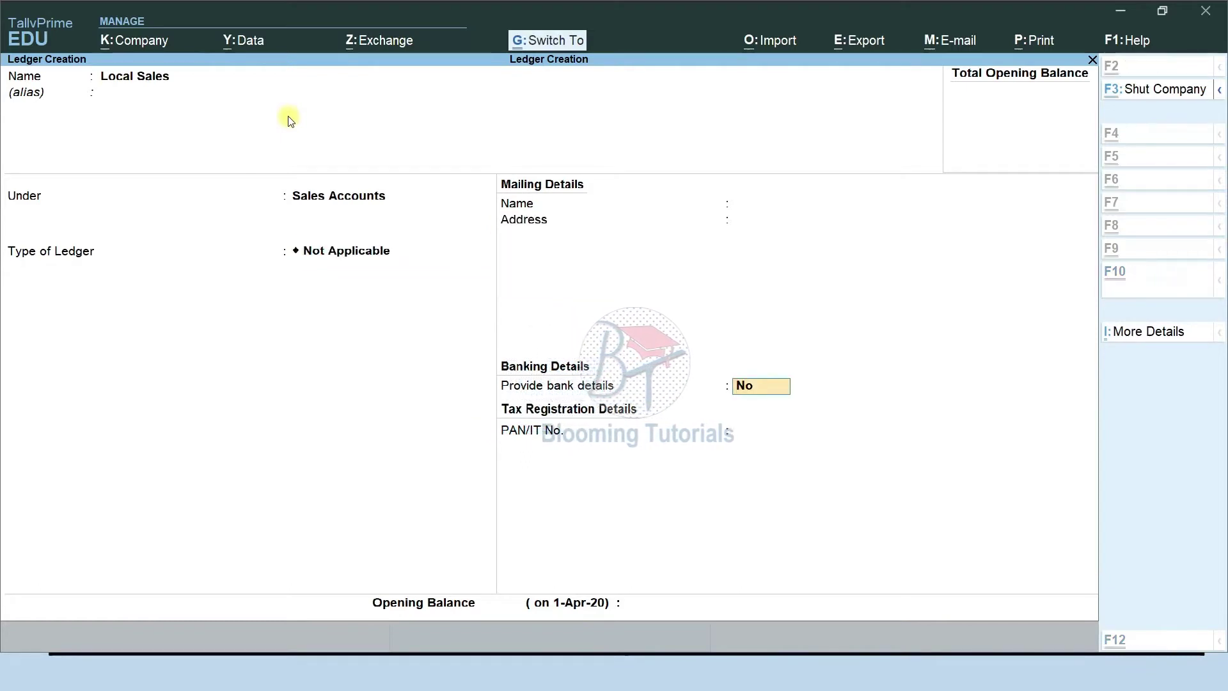
pyautogui.hotkey('ctrl', 'a')
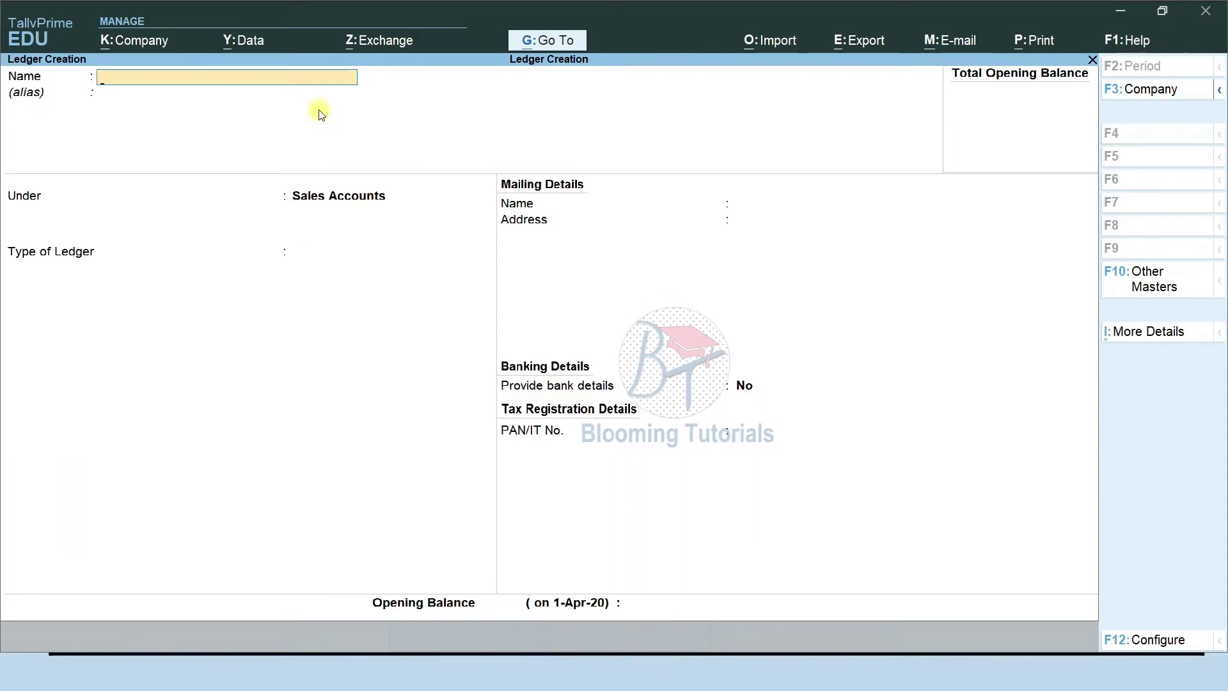
# Create an Interstate Sales ledger under Sales Accounts with ledger type Not Applicable.
pyautogui.write('Interstat')
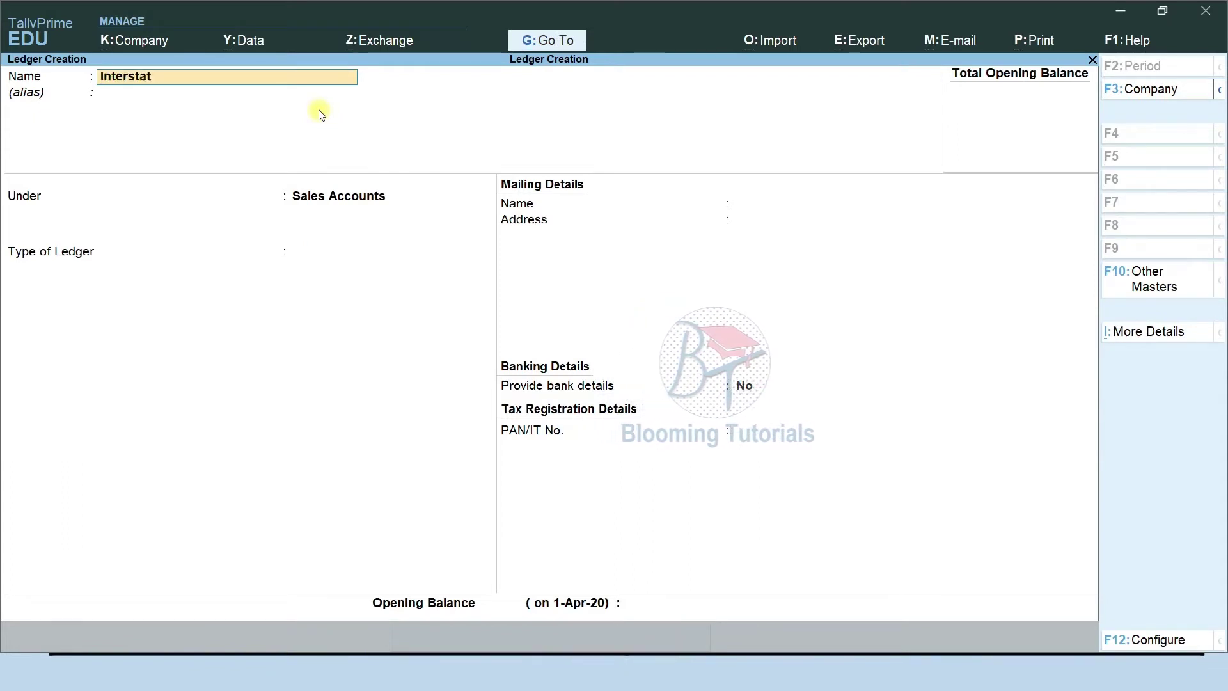
pyautogui.write('e Sales')
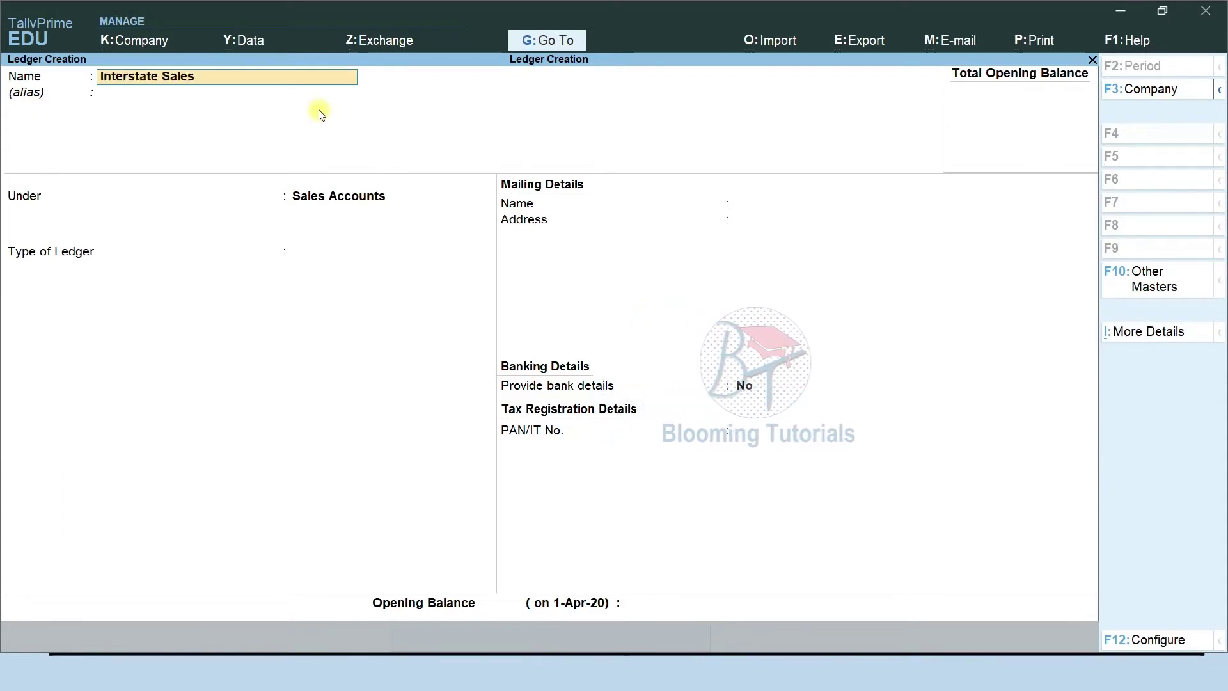
pyautogui.press('Return')
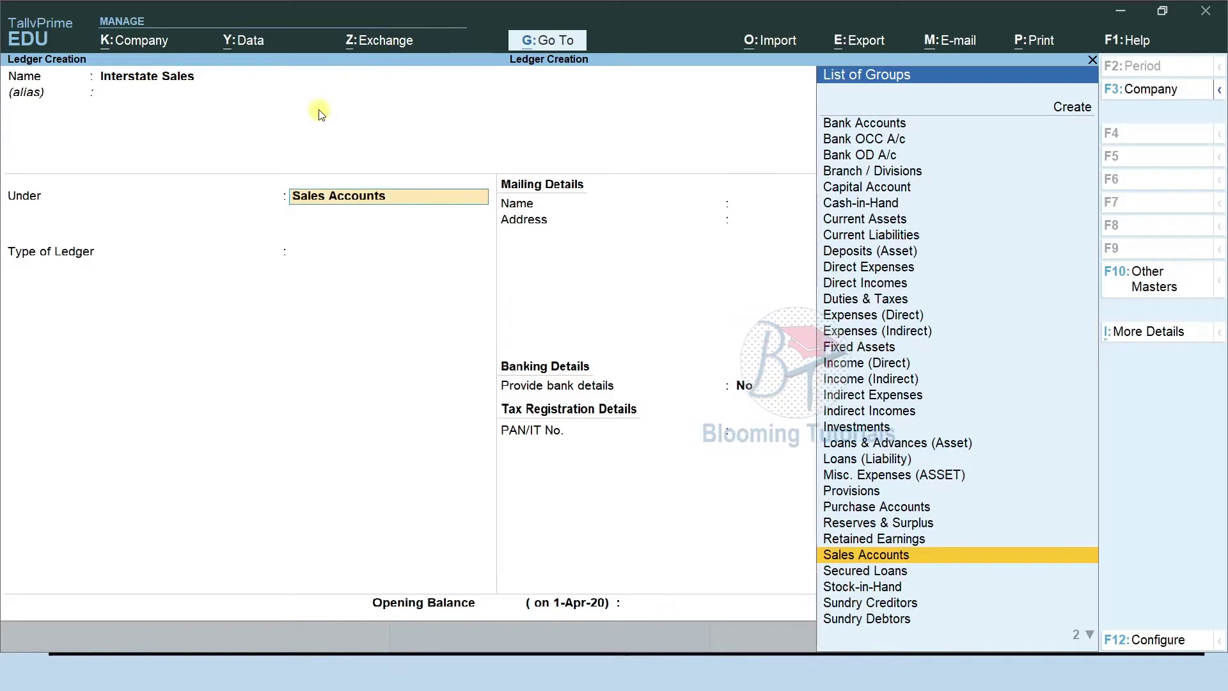
pyautogui.press('Return')
pyautogui.press('Return')
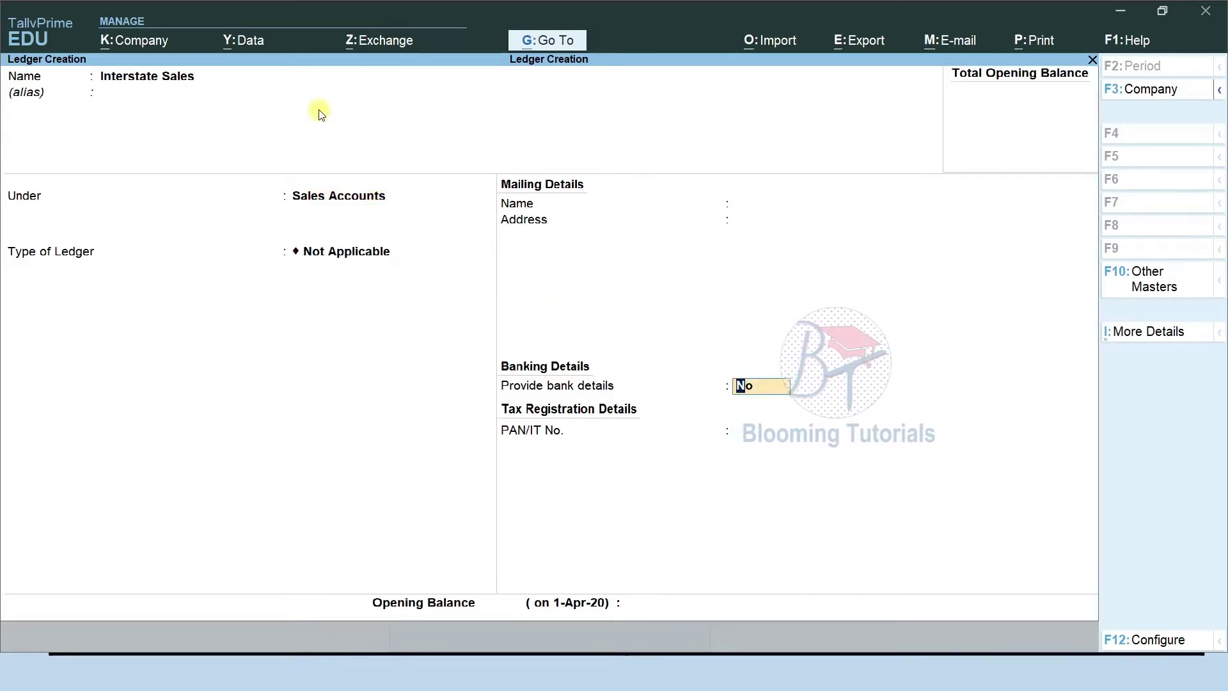
pyautogui.hotkey('ctrl', 'a')
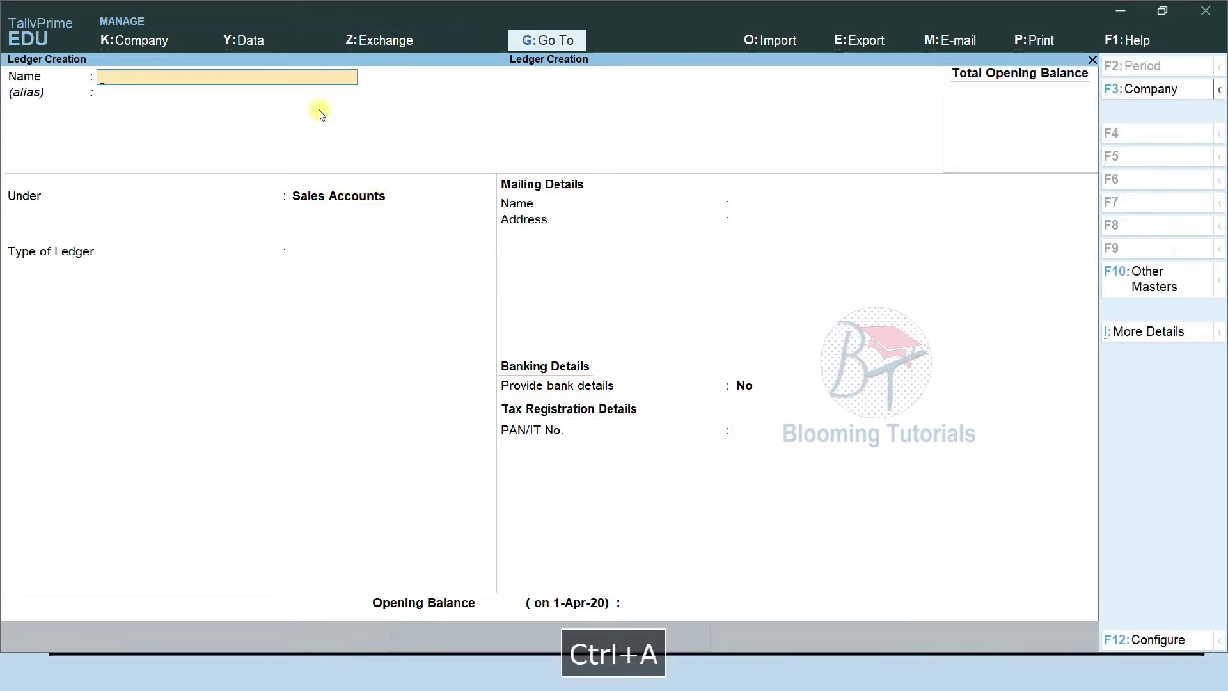
# Create a Cash Sales ledger under Sales Accounts.
pyautogui.write('Cash Sales')
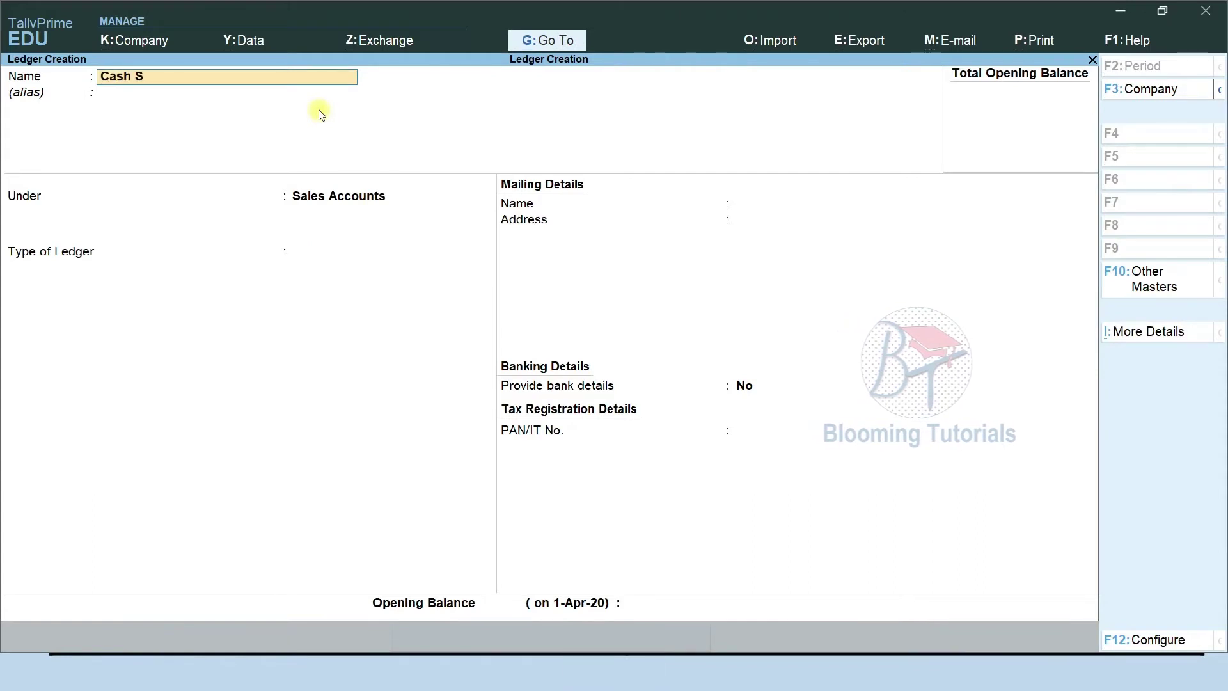
pyautogui.press('Return')
pyautogui.press('Return')
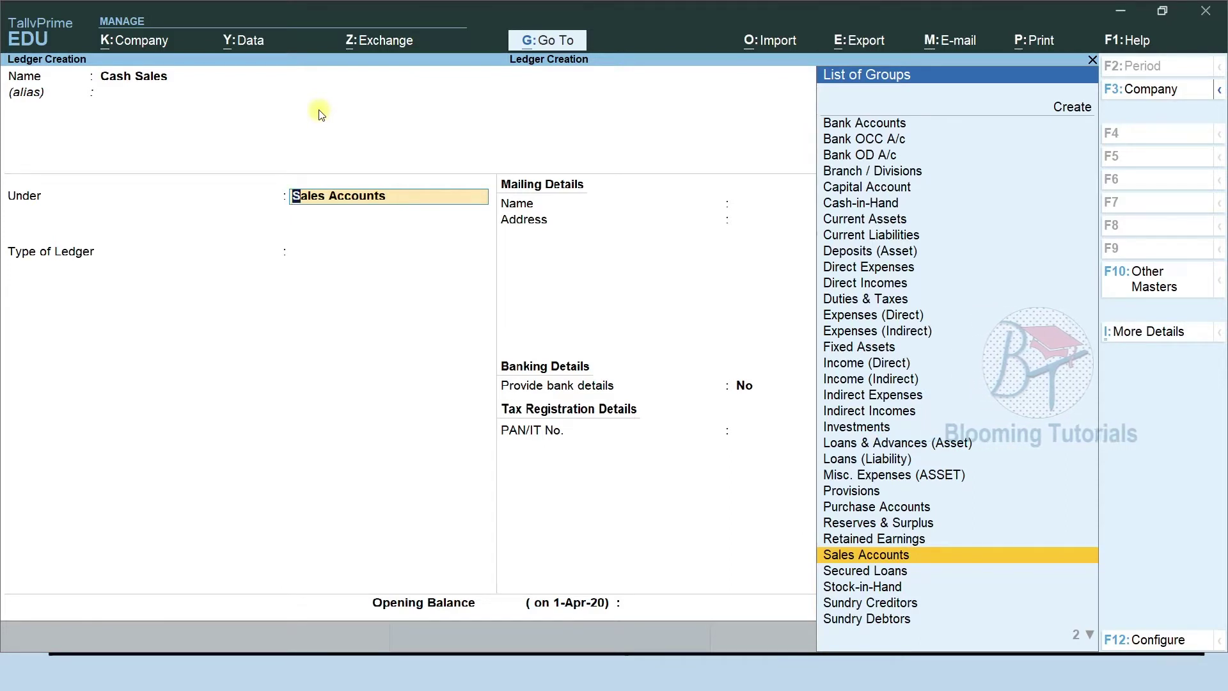
pyautogui.press('Return')
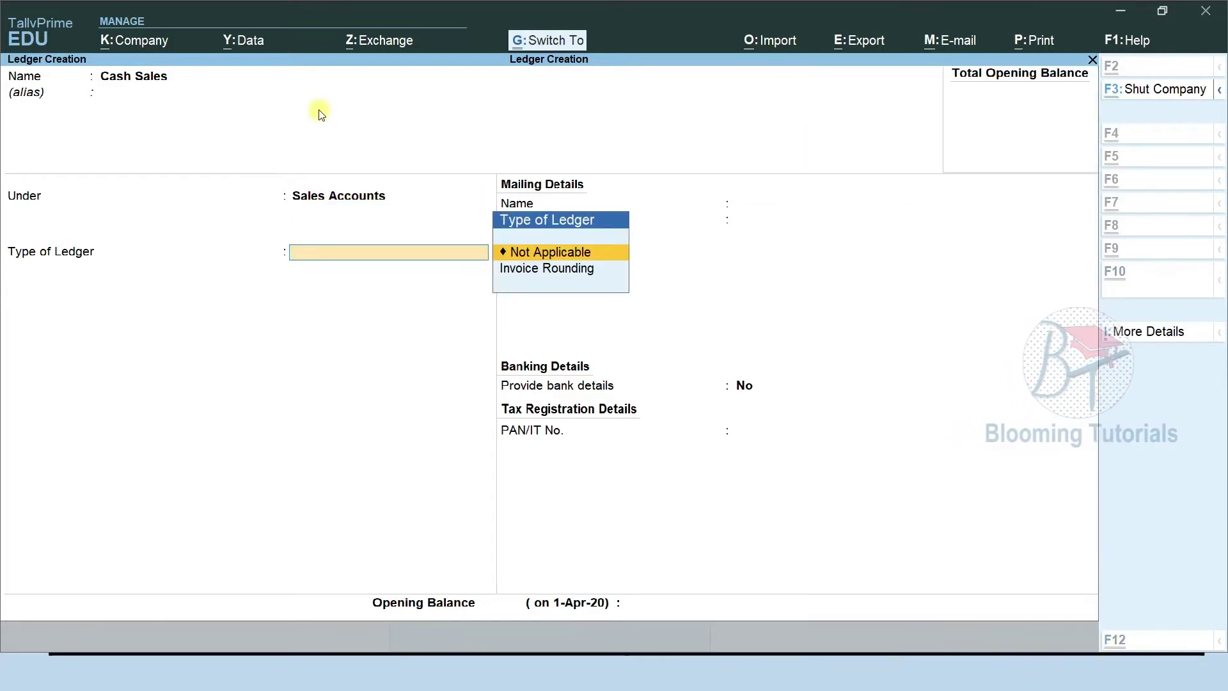
pyautogui.hotkey('ctrl', 'a')
# Save a Credit Sales ledger under Sales Accounts, then show the next ledger slide.
pyautogui.write('Credit')
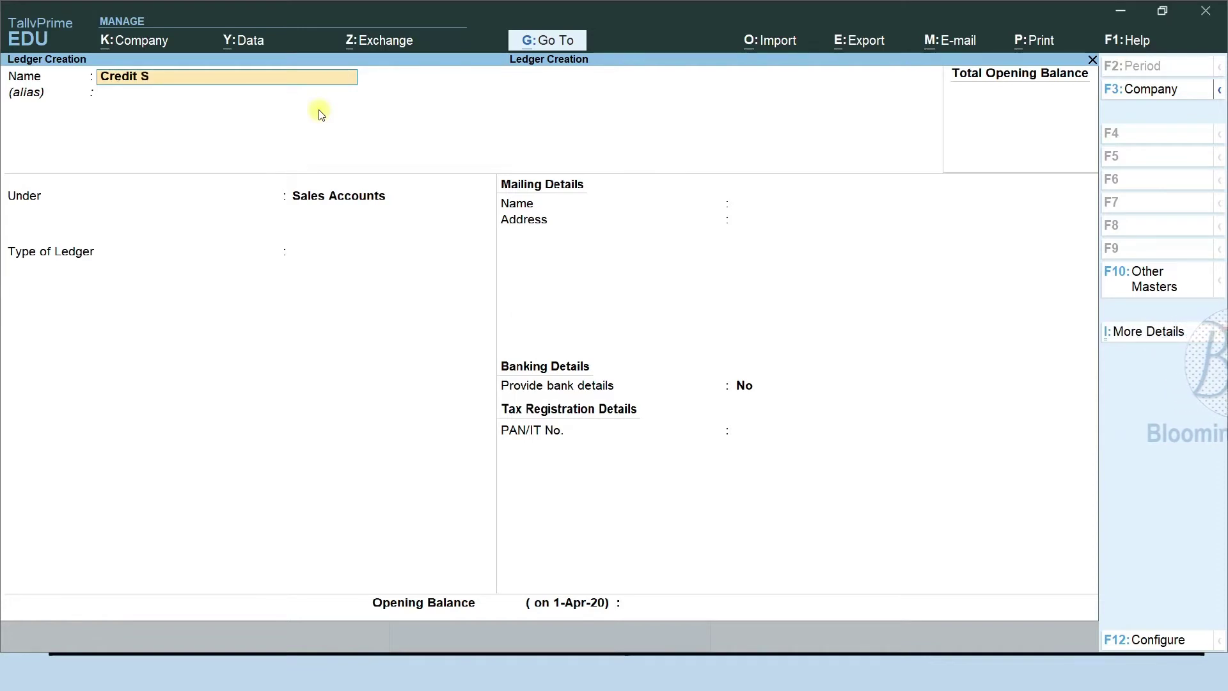
pyautogui.press('Return')
pyautogui.press('Return')
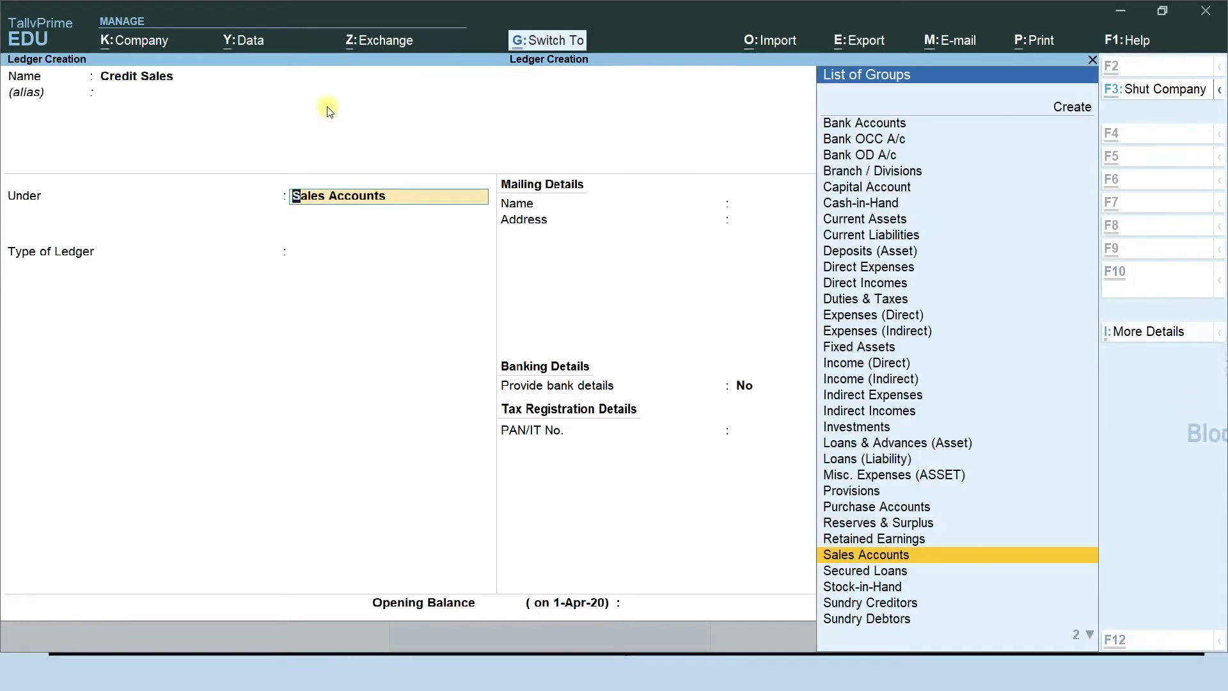
pyautogui.hotkey('ctrl', 'a')
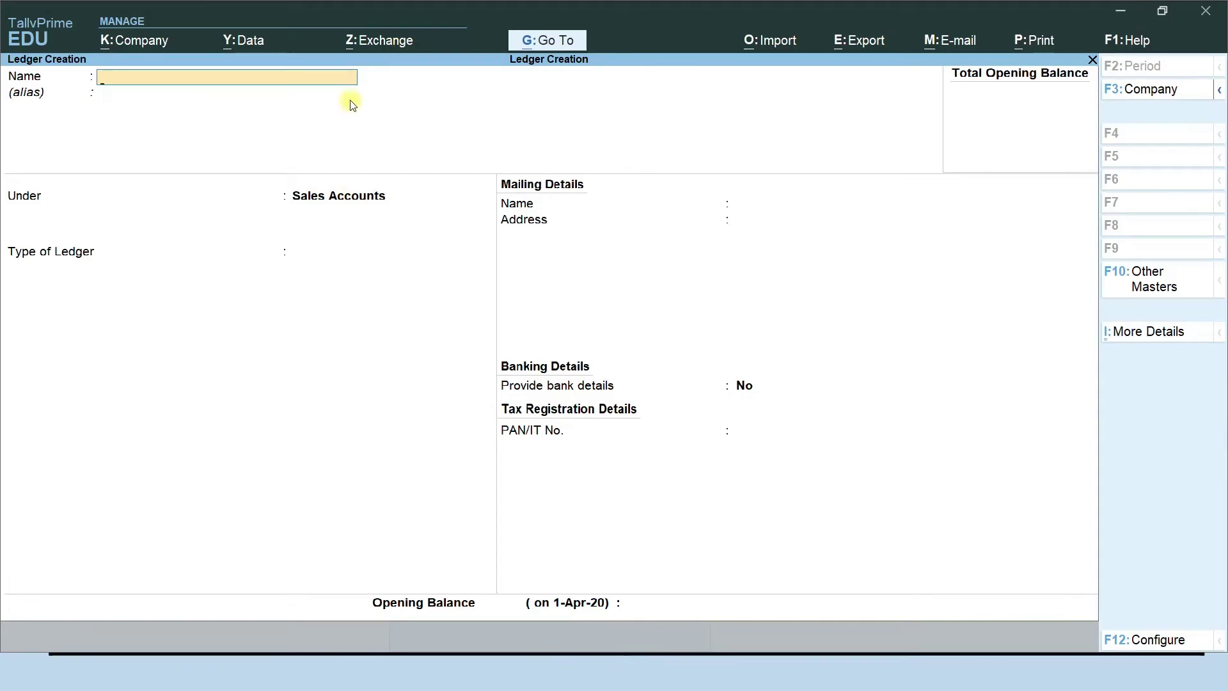
pyautogui.press('F9')
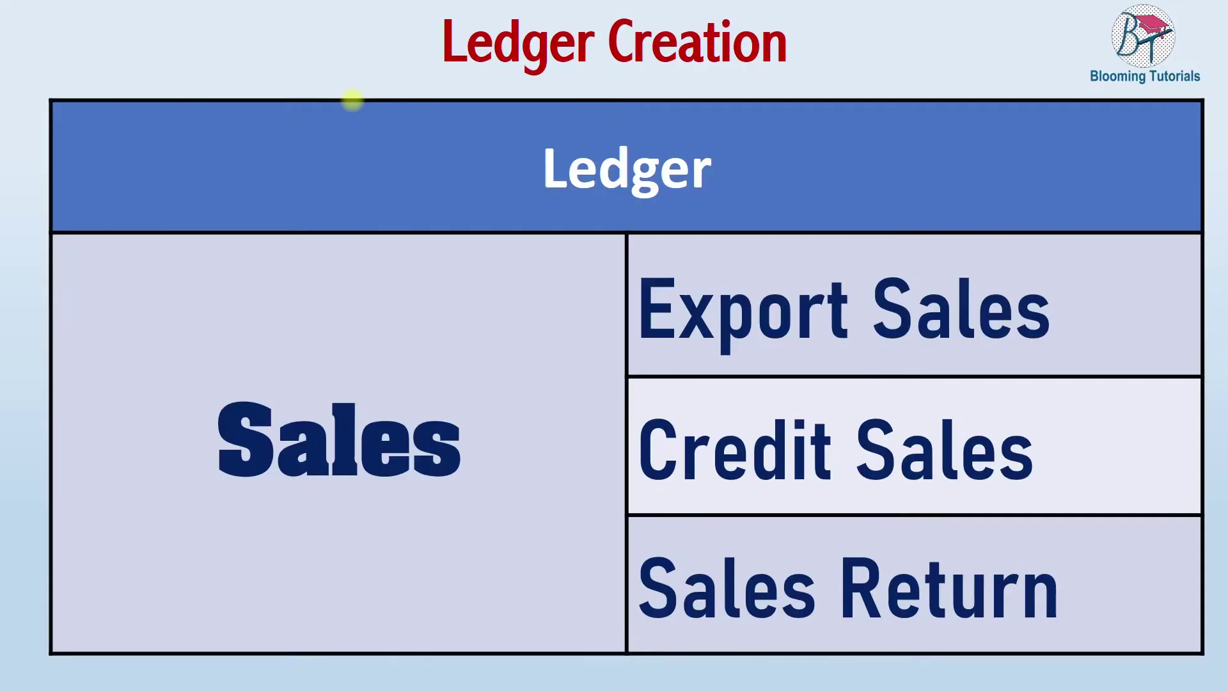
# Create an Export Sales ledger under Sales Accounts.
pyautogui.hotkey('alt', 'Tab')
pyautogui.write('Export Sales')
pyautogui.press('Return')
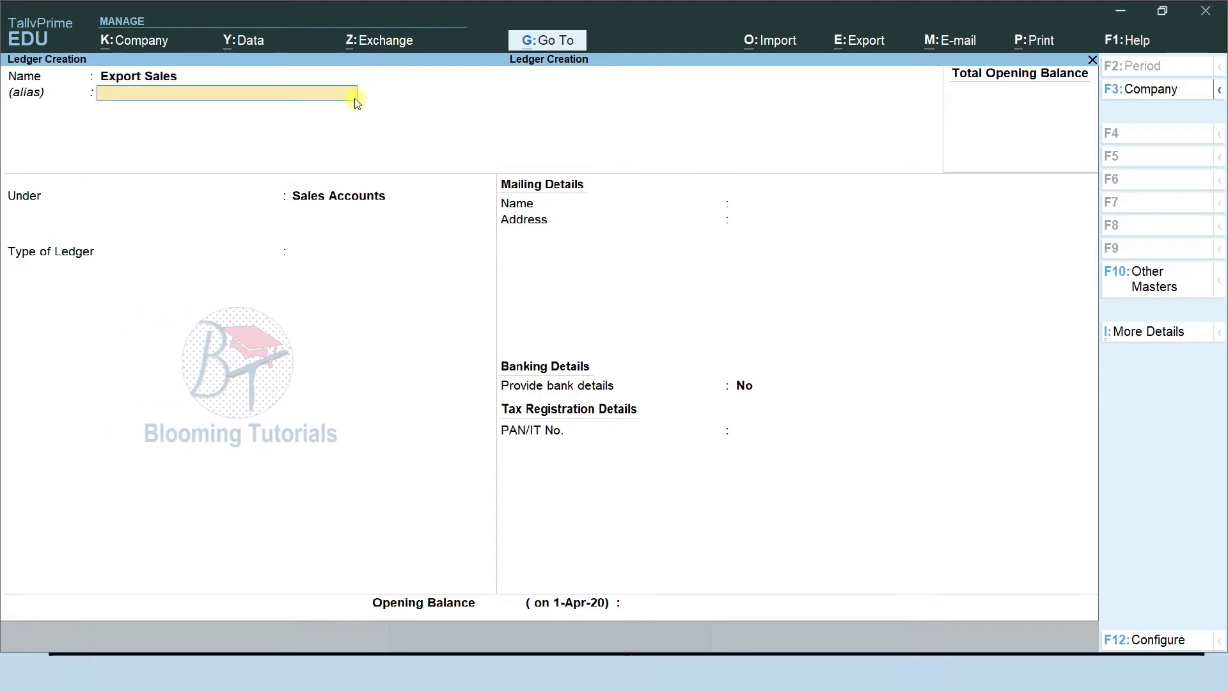
pyautogui.press('Return')
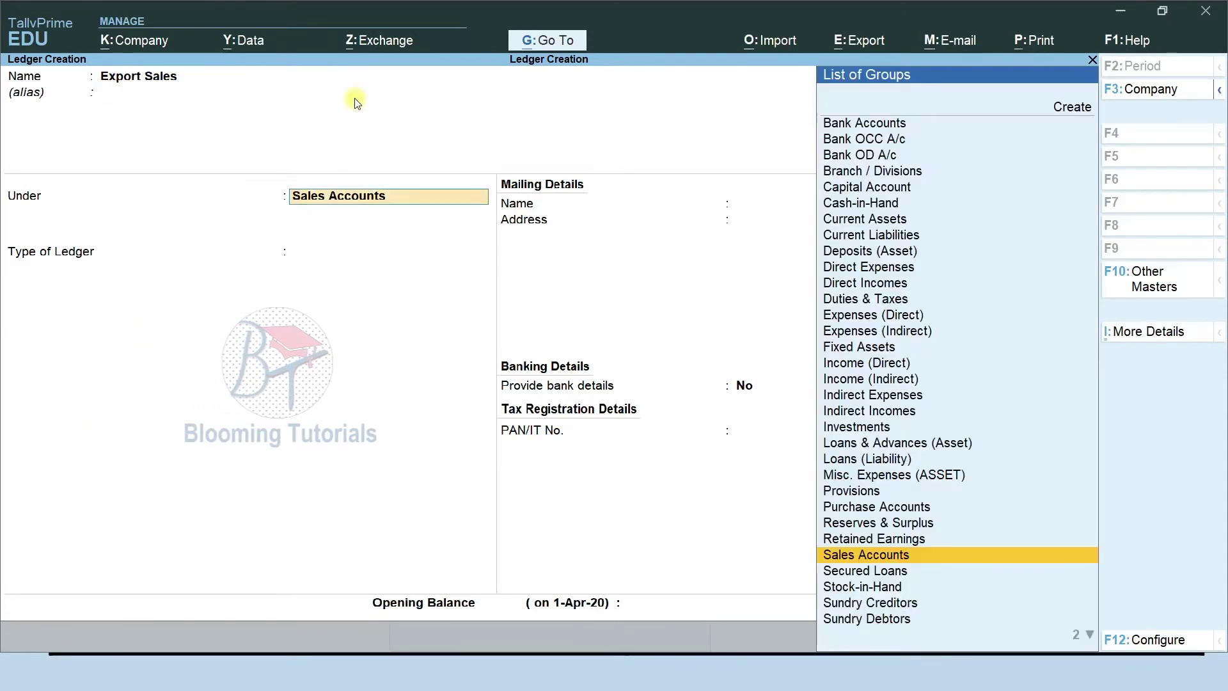
pyautogui.press('Return')
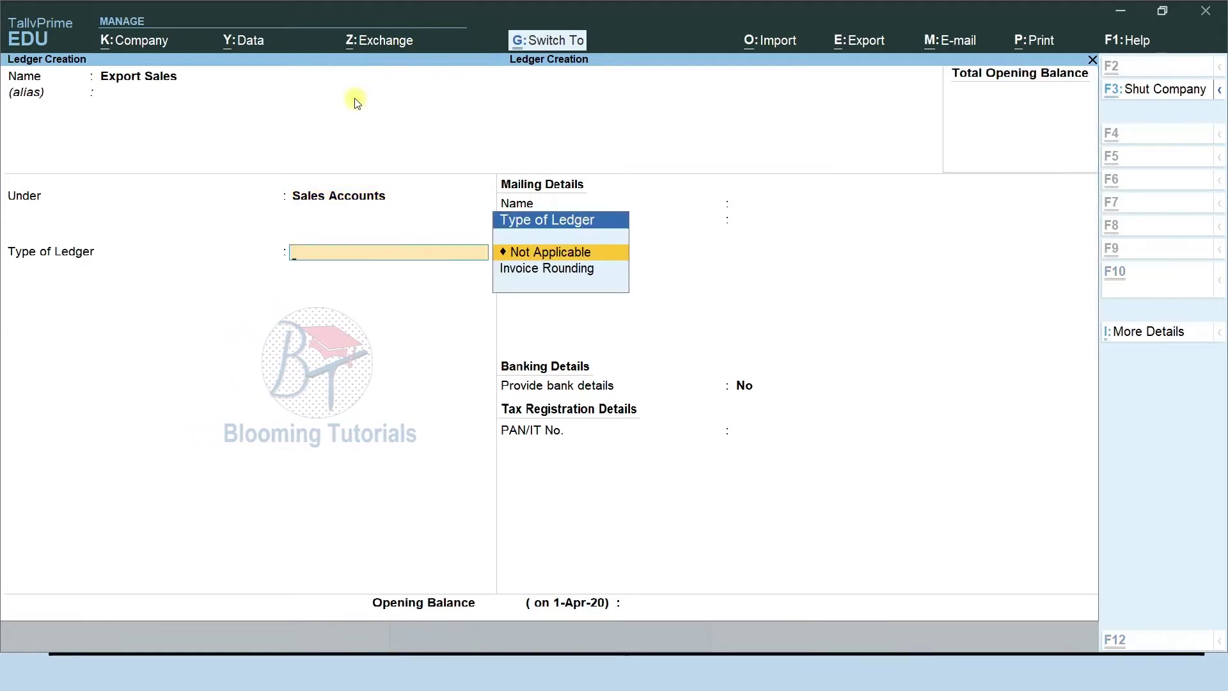
pyautogui.hotkey('ctrl', 'a')
# Create a Sales Return ledger under Sales Accounts.
pyautogui.write('Sales')
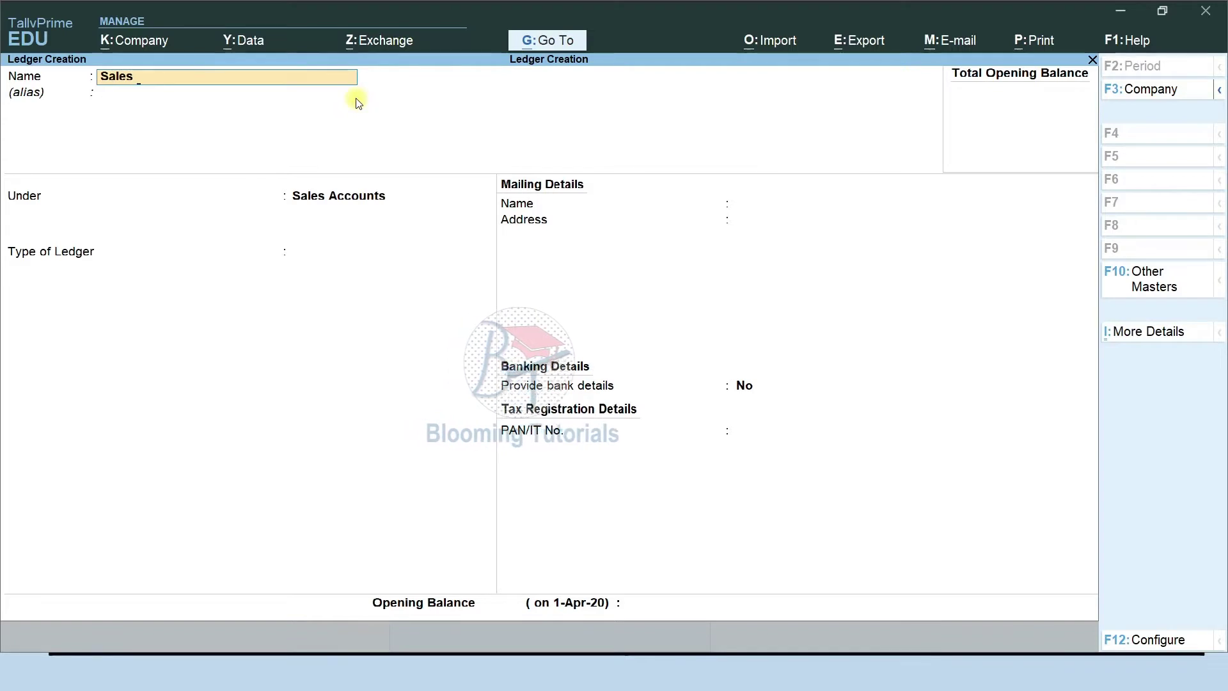
pyautogui.write('Return')
pyautogui.press('Return')
pyautogui.press('Return')
pyautogui.press('Return')
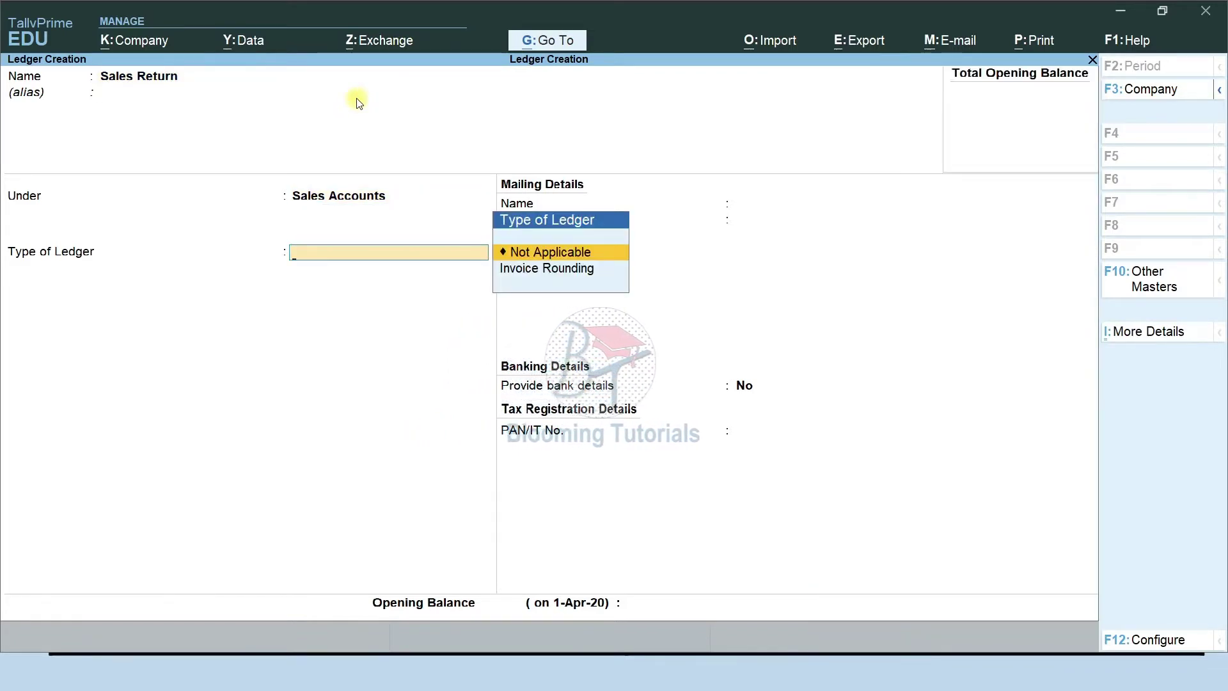
pyautogui.press('ctrl')
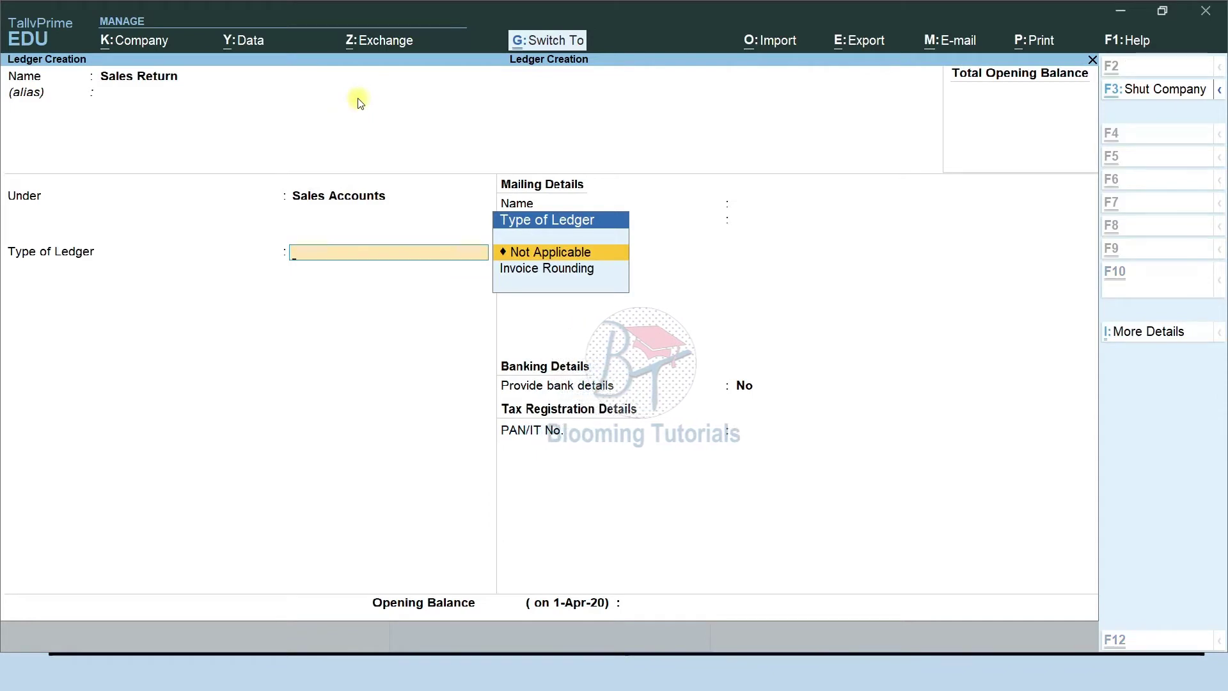
pyautogui.hotkey('ctrl', 'a')
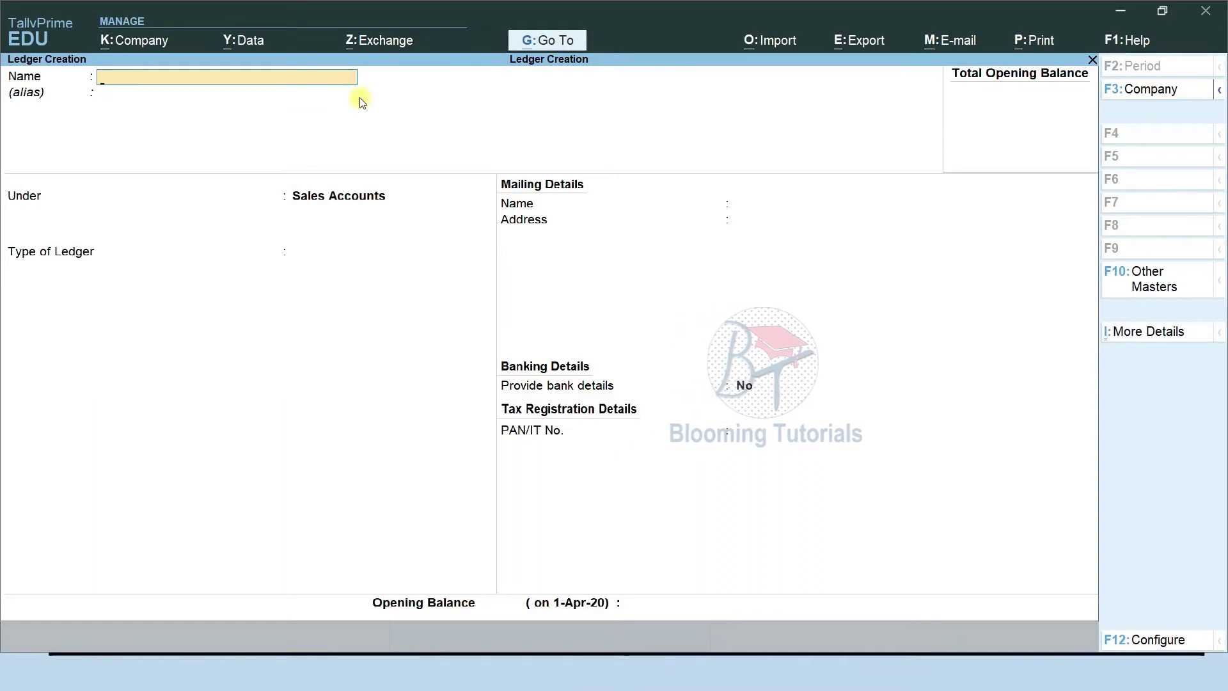
# Save a Taxable Sales ledger under Sales Accounts with ledger type Not Applicable.
pyautogui.write('Taxalb')
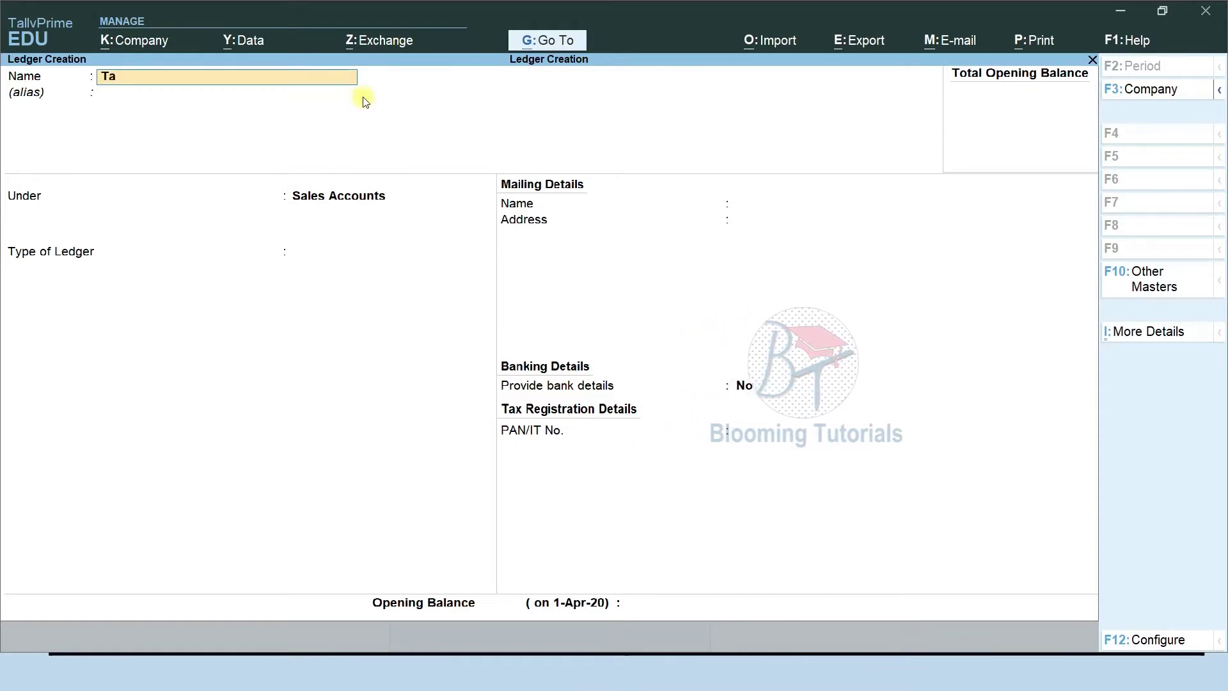
pyautogui.press('BackSpace')
pyautogui.press('BackSpace')
pyautogui.write('ble')
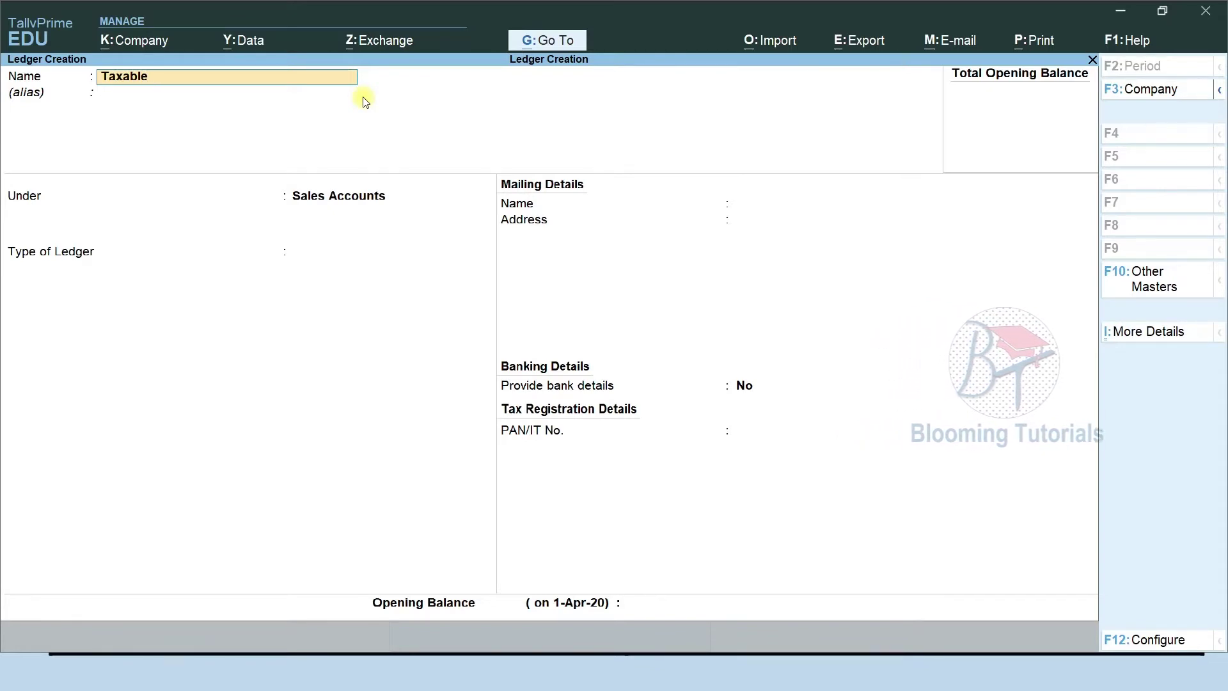
pyautogui.write('Sales')
pyautogui.press('Return')
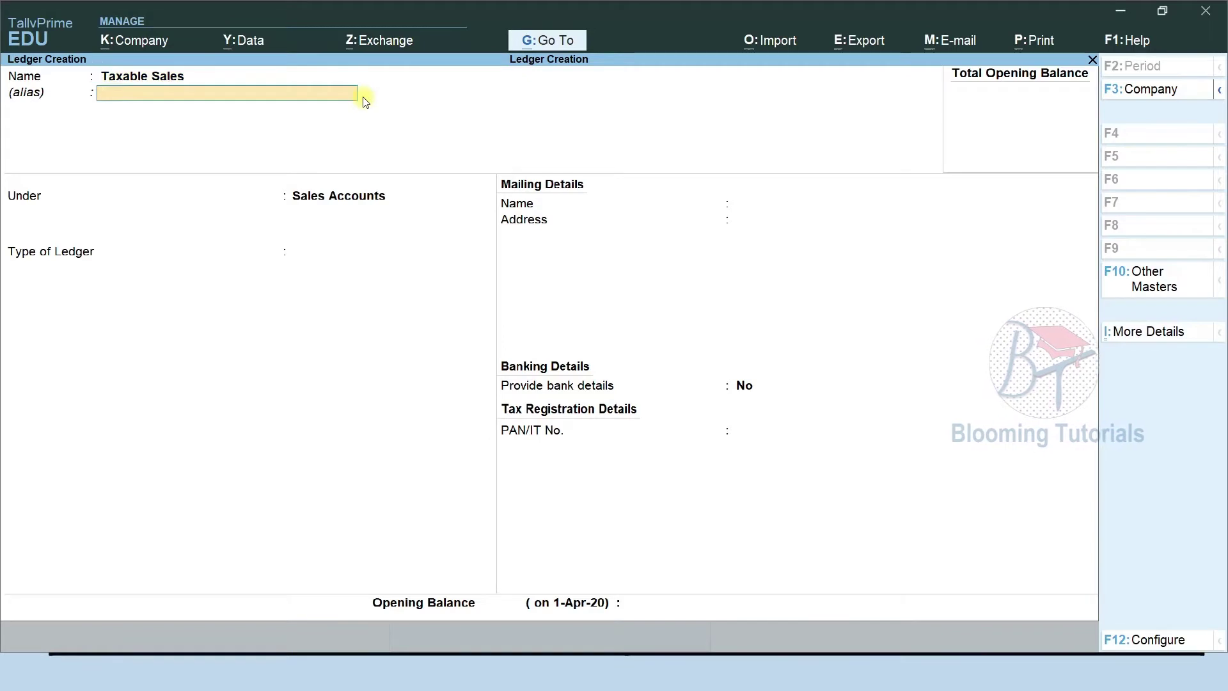
pyautogui.press('Return')
pyautogui.press('Return')
pyautogui.press('Return')
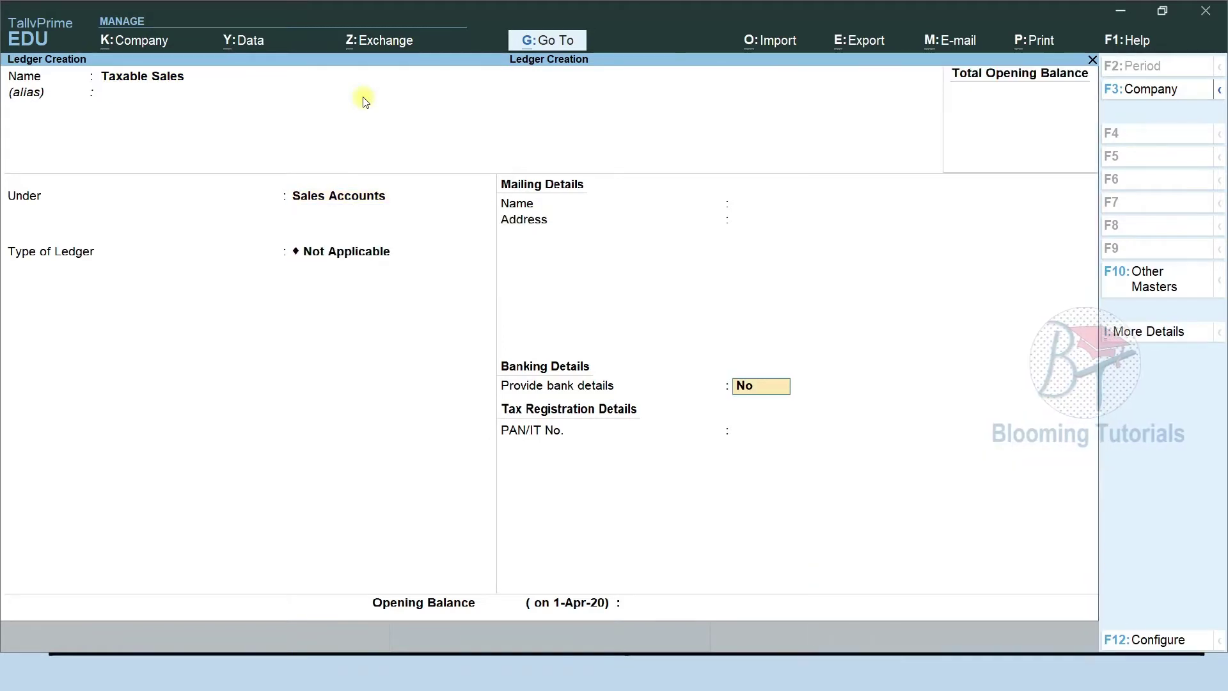
pyautogui.hotkey('ctrl', 'a')
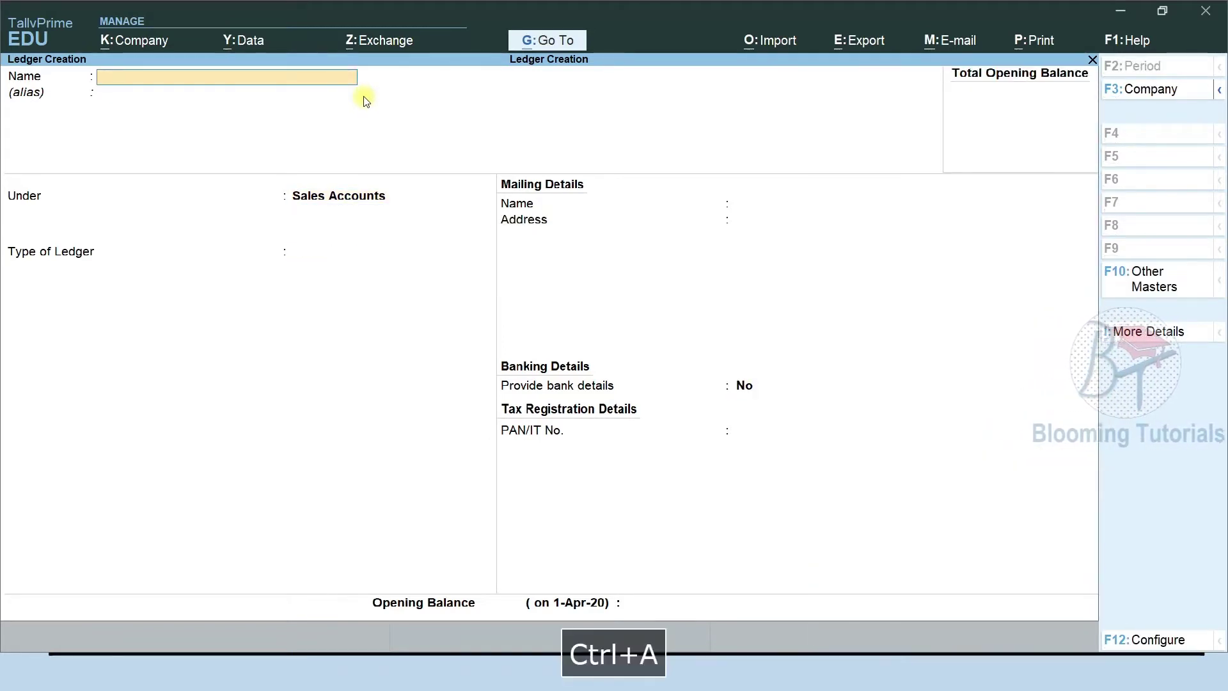
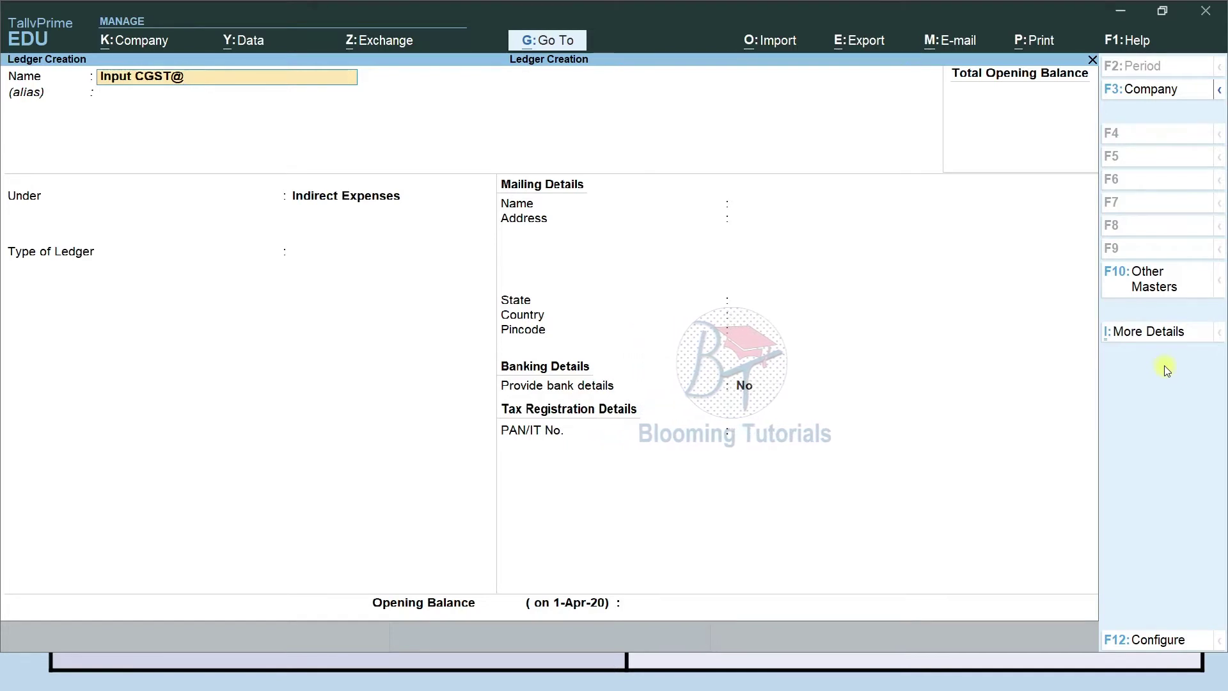
# Put the Input CGST ledger under Duties & Taxes and bring up Company Features (F11).
pyautogui.press('Return')
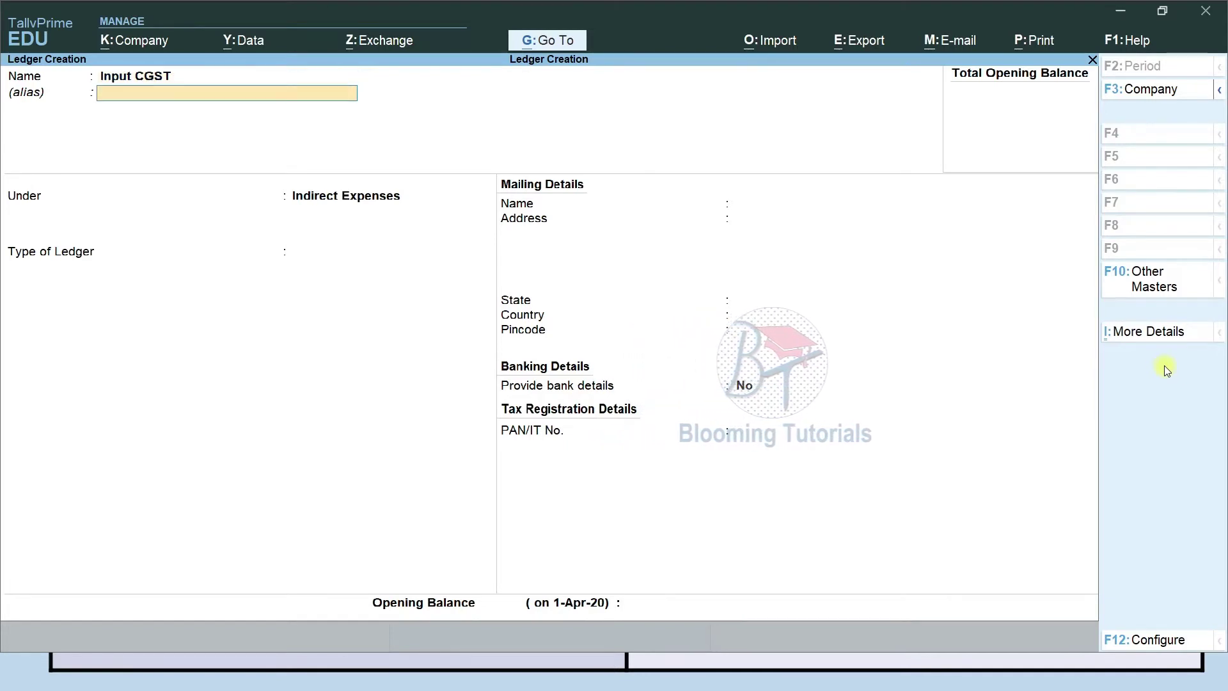
pyautogui.press('Return')
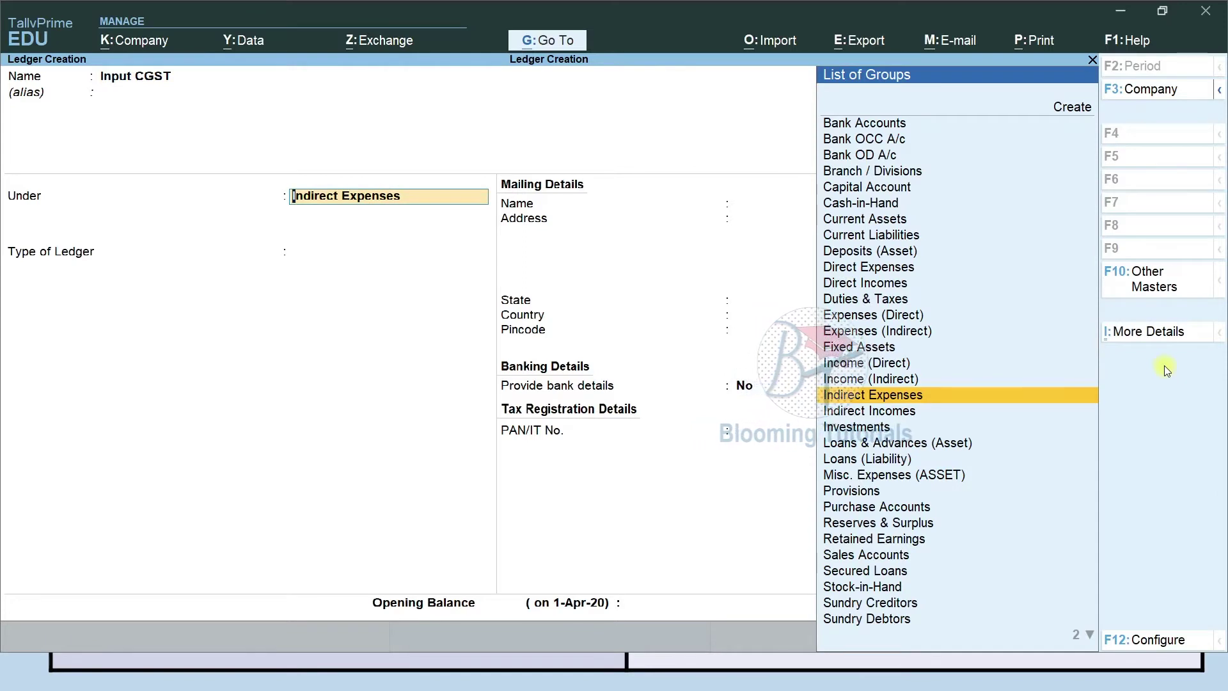
pyautogui.write('Du')
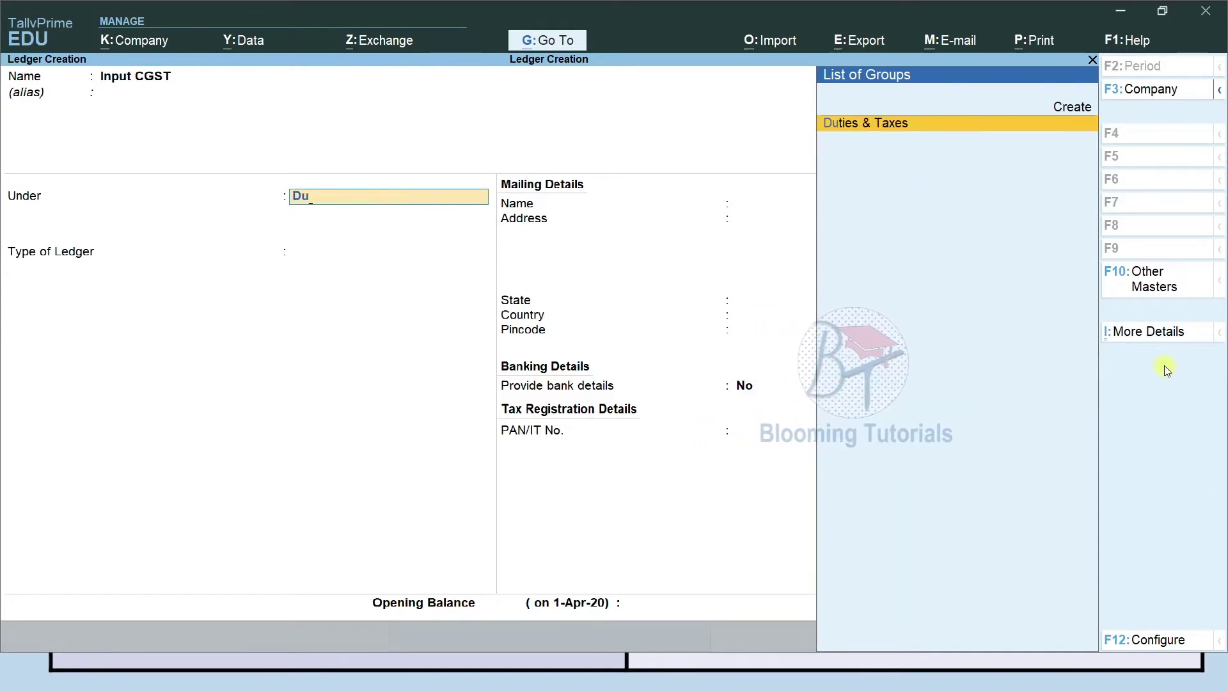
pyautogui.press('Return')
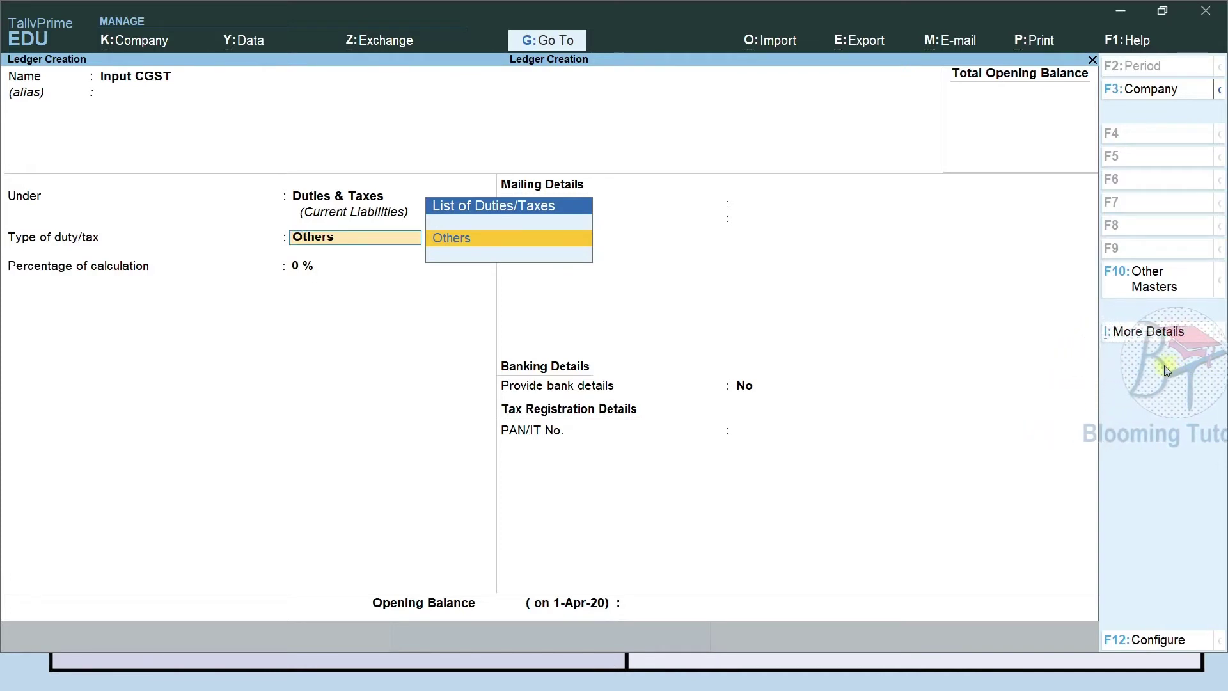
pyautogui.press('F11')
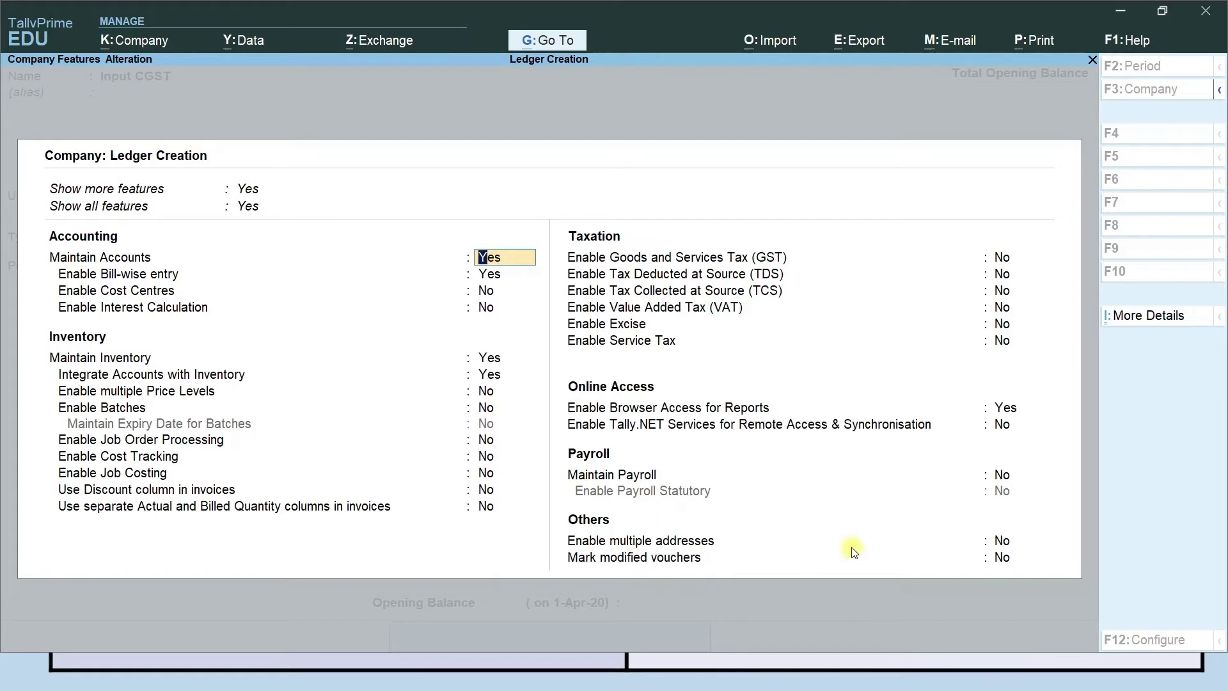
# Enable GST for Tamil Nadu, Regular registration from 1-Apr-20, blank GSTIN, Monthly GSTR1 periodicity.
pyautogui.click(1001, 261)
pyautogui.write('y')
pyautogui.press('Return')
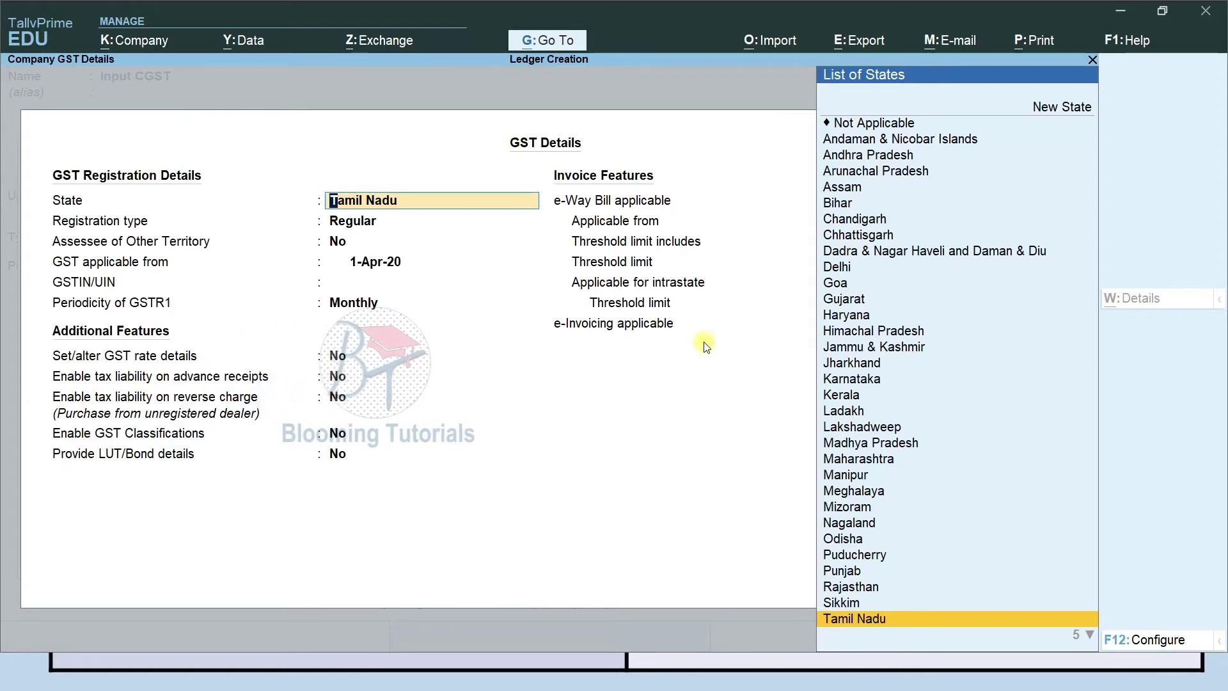
pyautogui.press('Return')
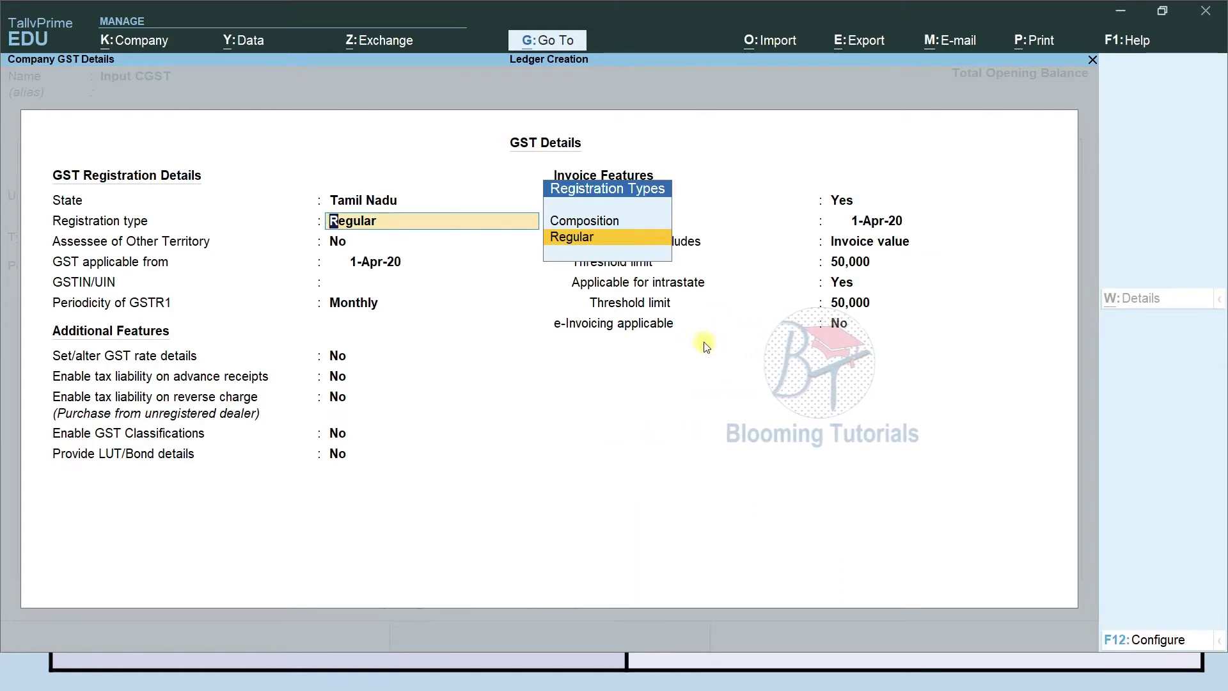
pyautogui.press('Up')
pyautogui.press('Down')
pyautogui.press('Return')
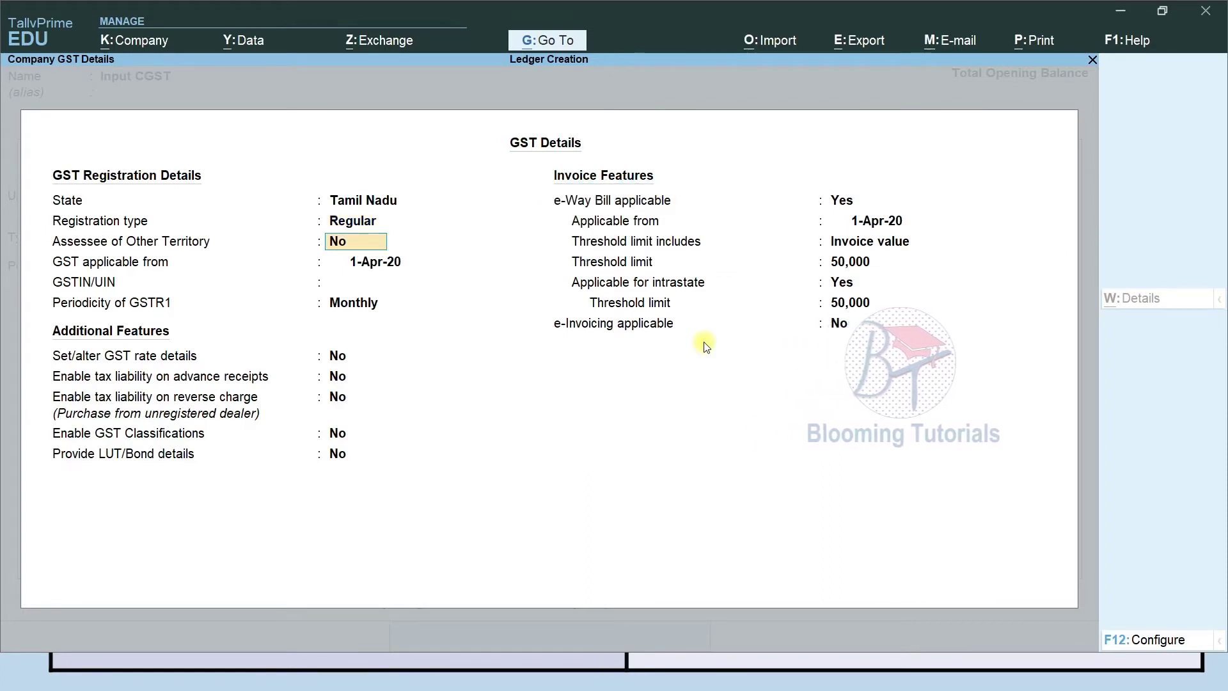
pyautogui.press('Return')
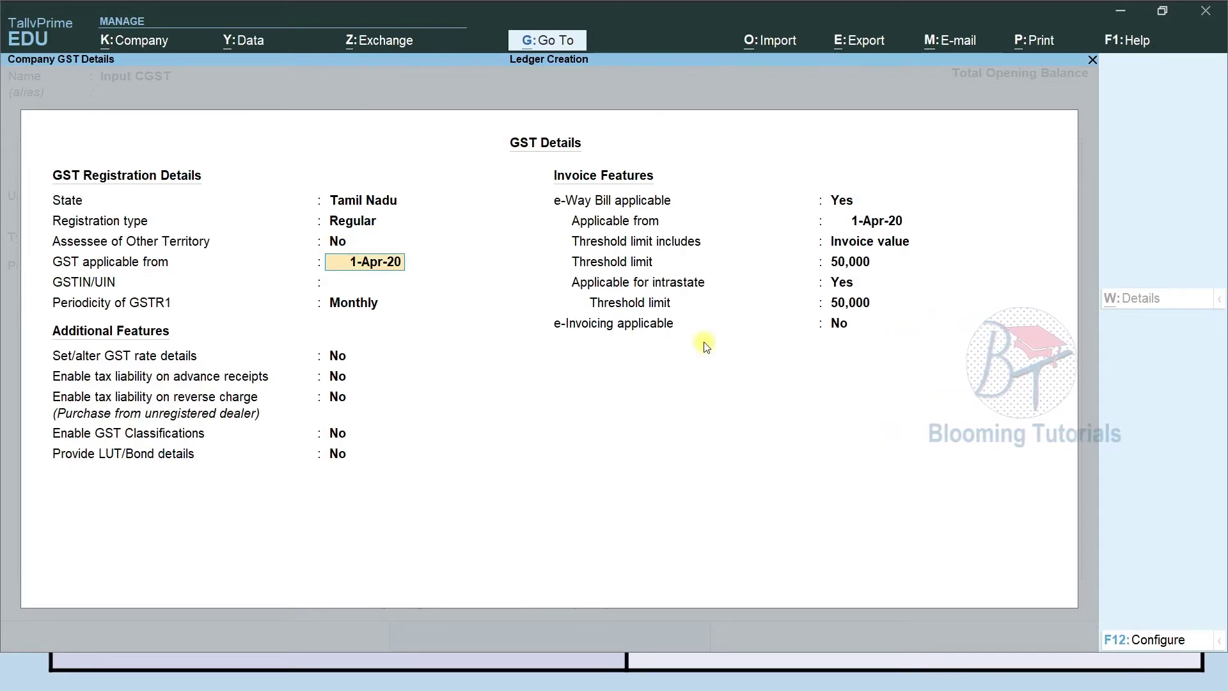
pyautogui.press('Return')
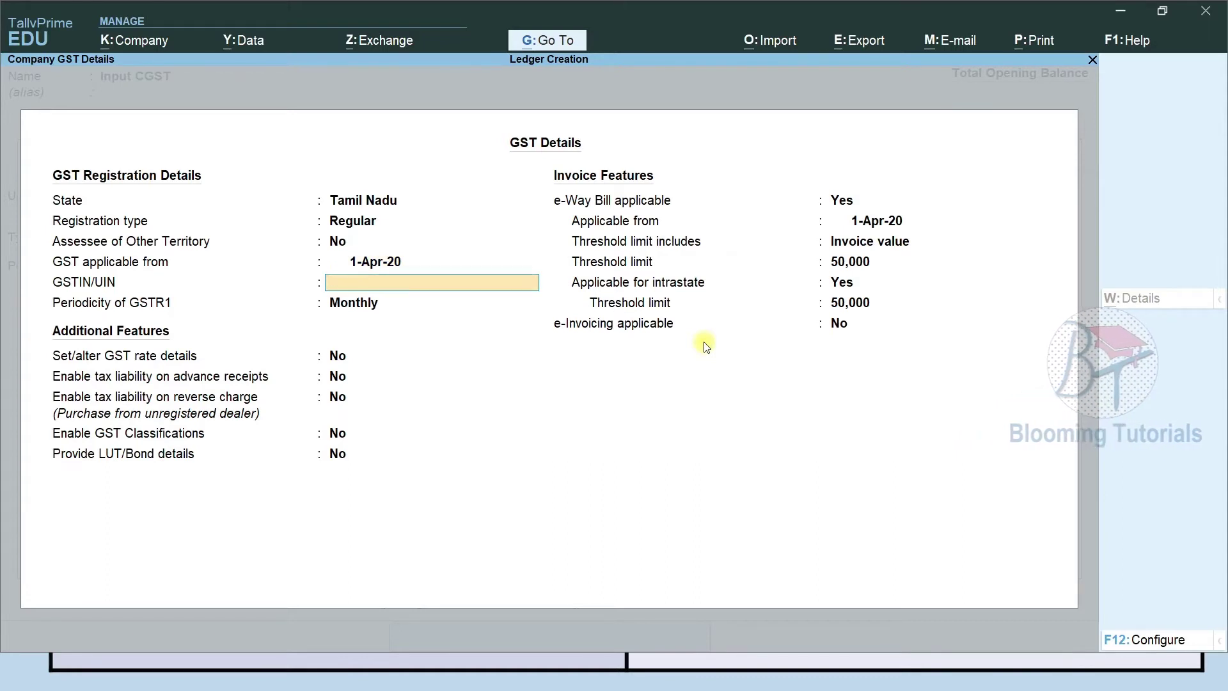
pyautogui.press('Return')
pyautogui.press('Return')
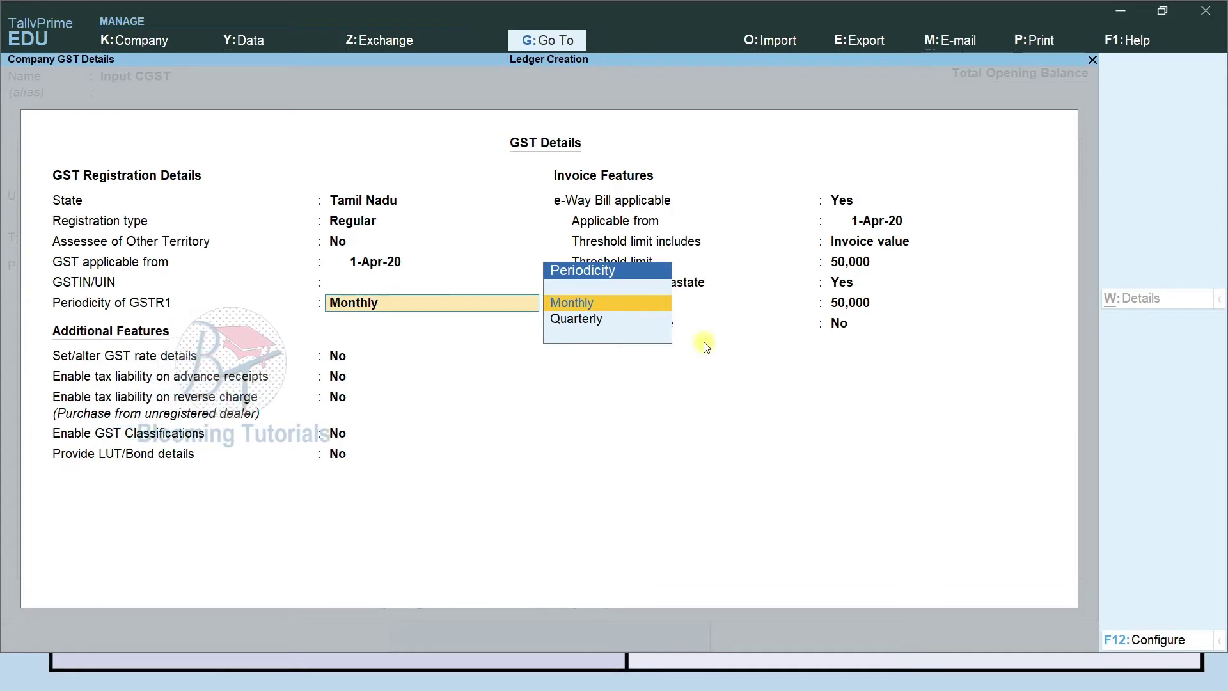
pyautogui.press('Return')
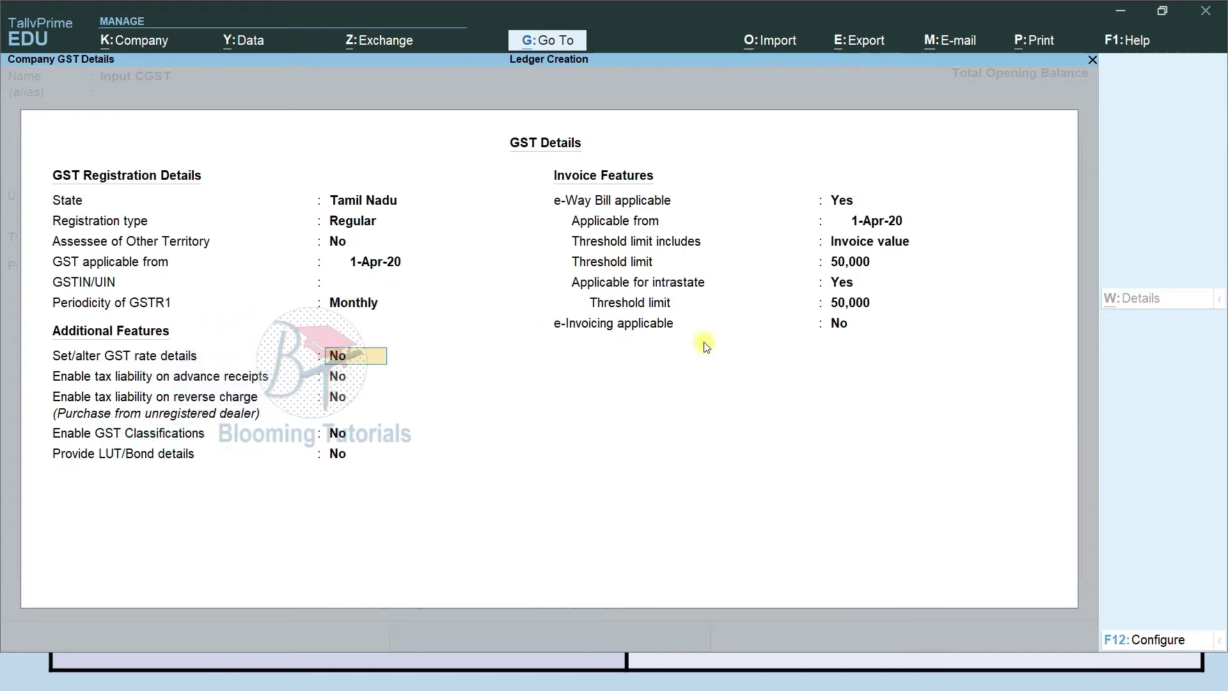
# Turn on GST rate details and make a first, abandoned attempt at Taxable with 12%.
pyautogui.write('y')
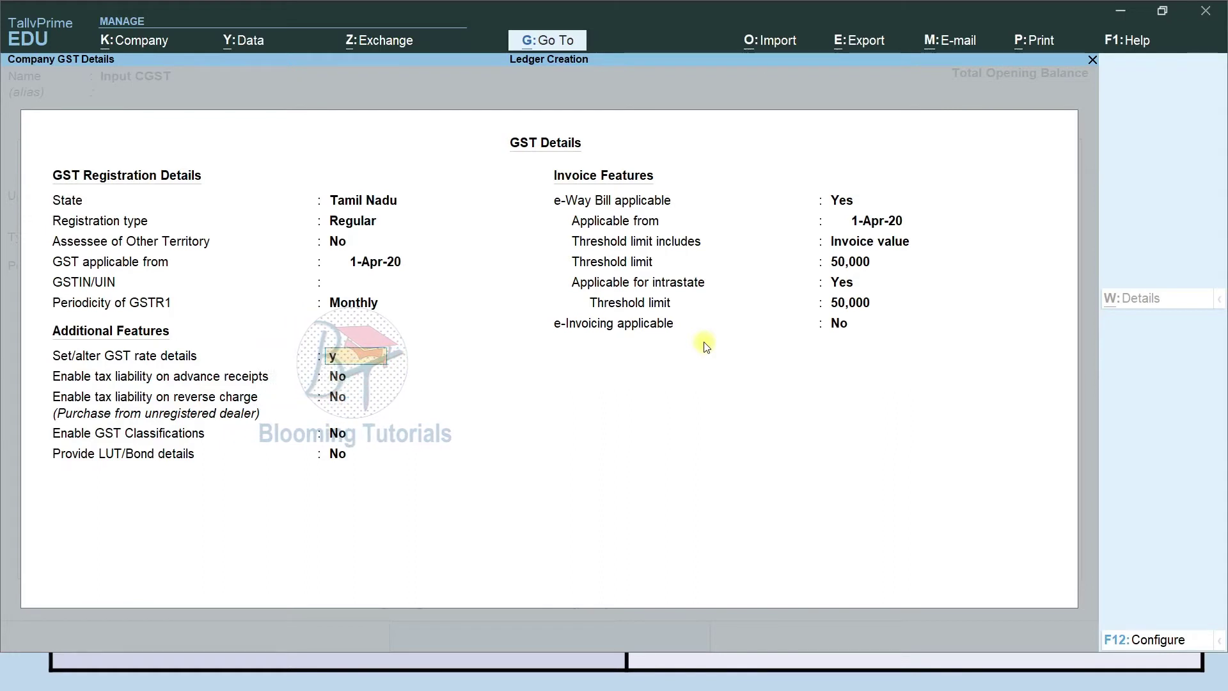
pyautogui.press('Return')
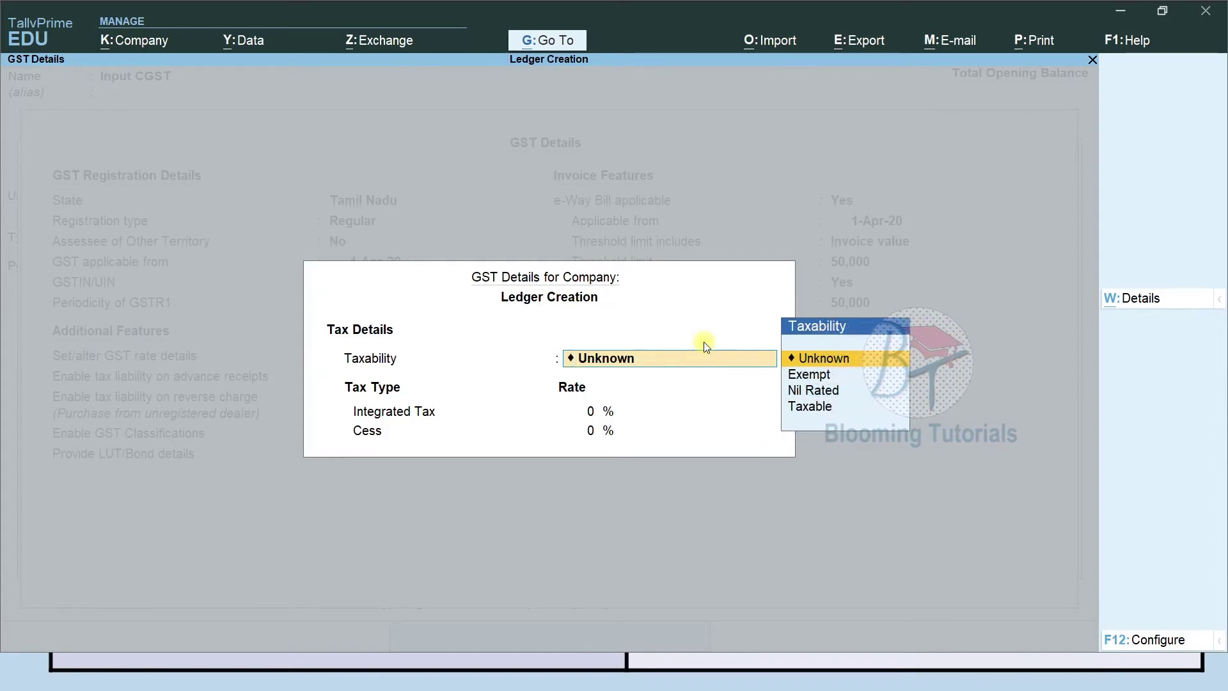
pyautogui.press('Return')
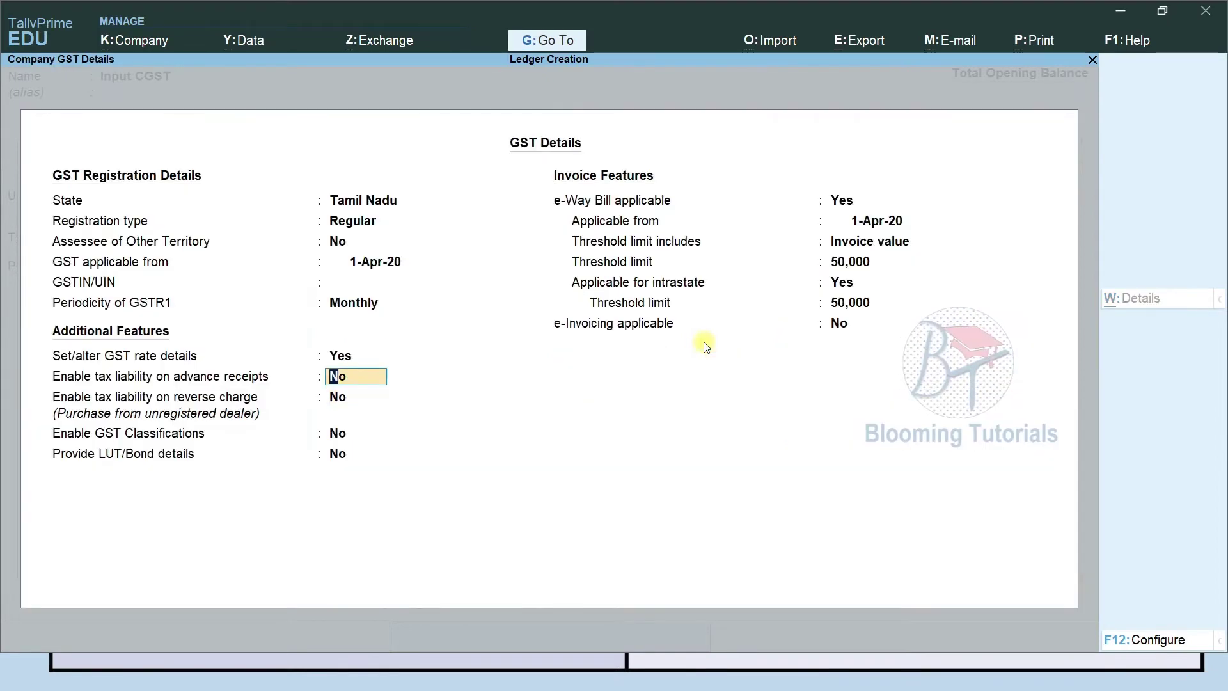
pyautogui.press('Up')
pyautogui.press('Return')
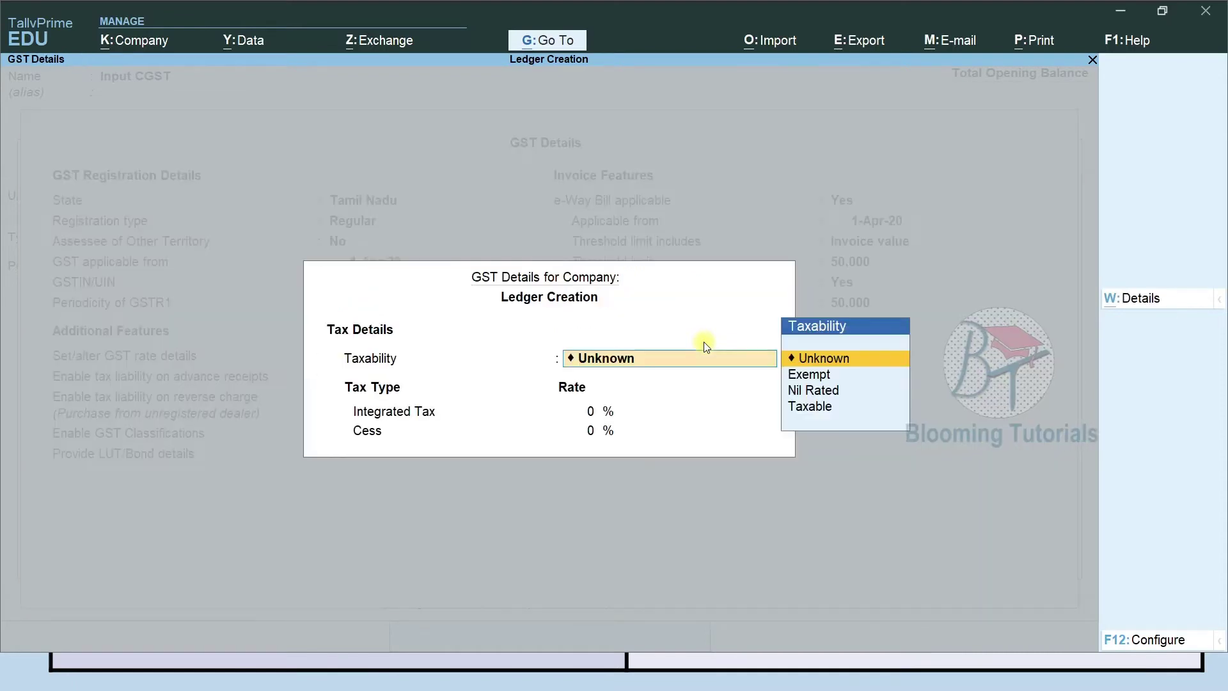
pyautogui.press('Down')
pyautogui.press('Down')
pyautogui.press('Down')
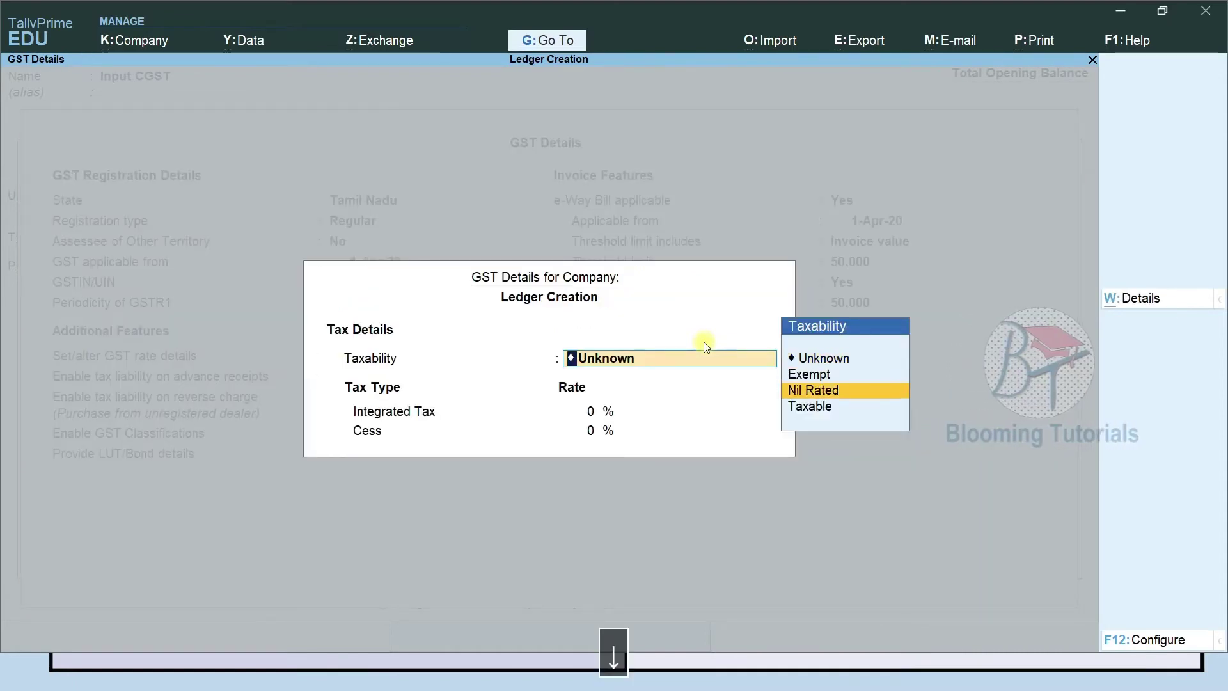
pyautogui.press('Return')
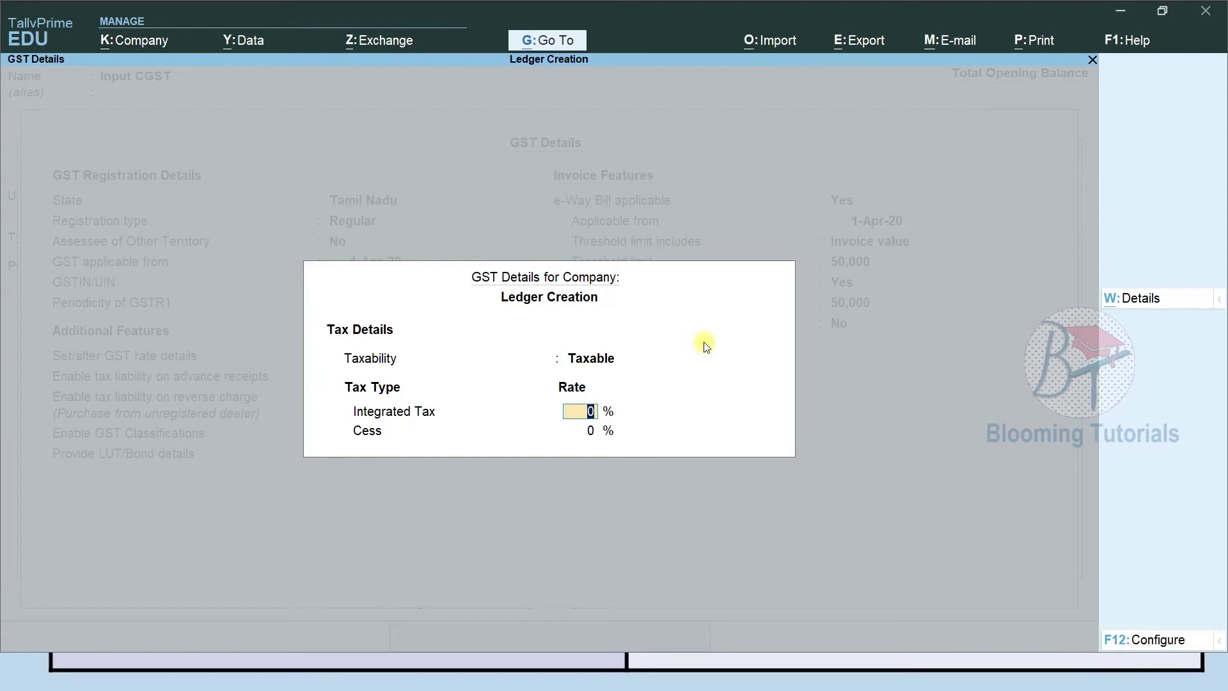
pyautogui.write('7')
pyautogui.press('BackSpace')
pyautogui.write('12')
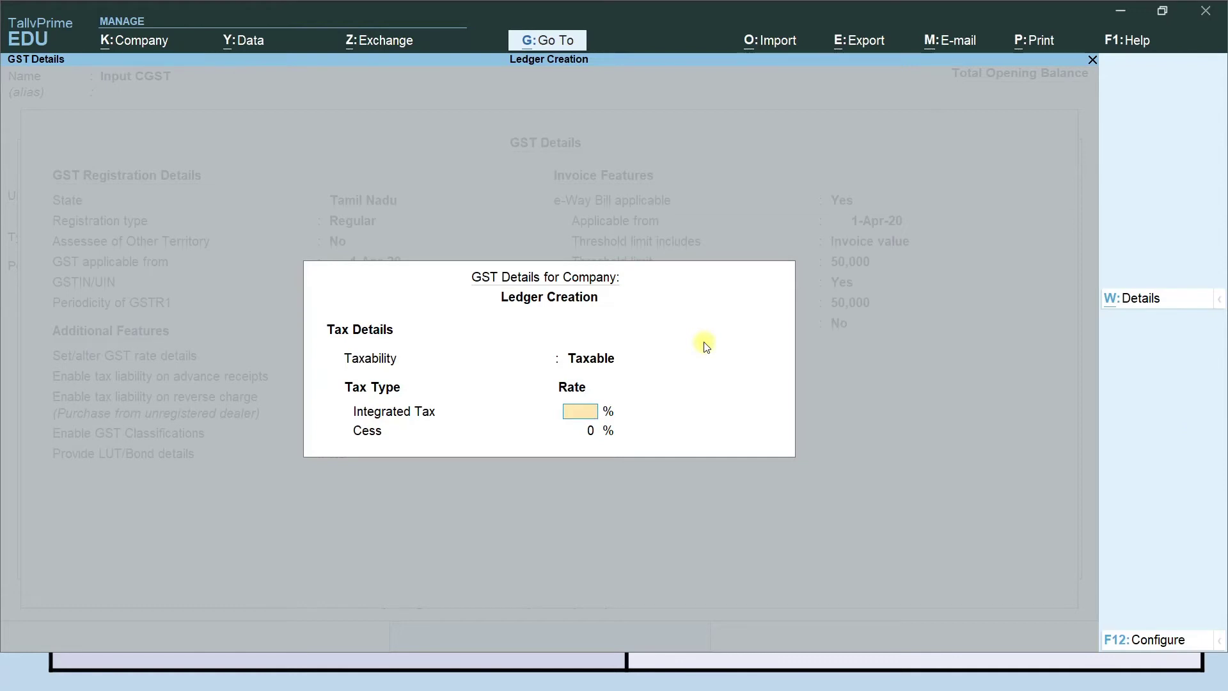
pyautogui.press('BackSpace')
pyautogui.press('Up')
pyautogui.press('Up')
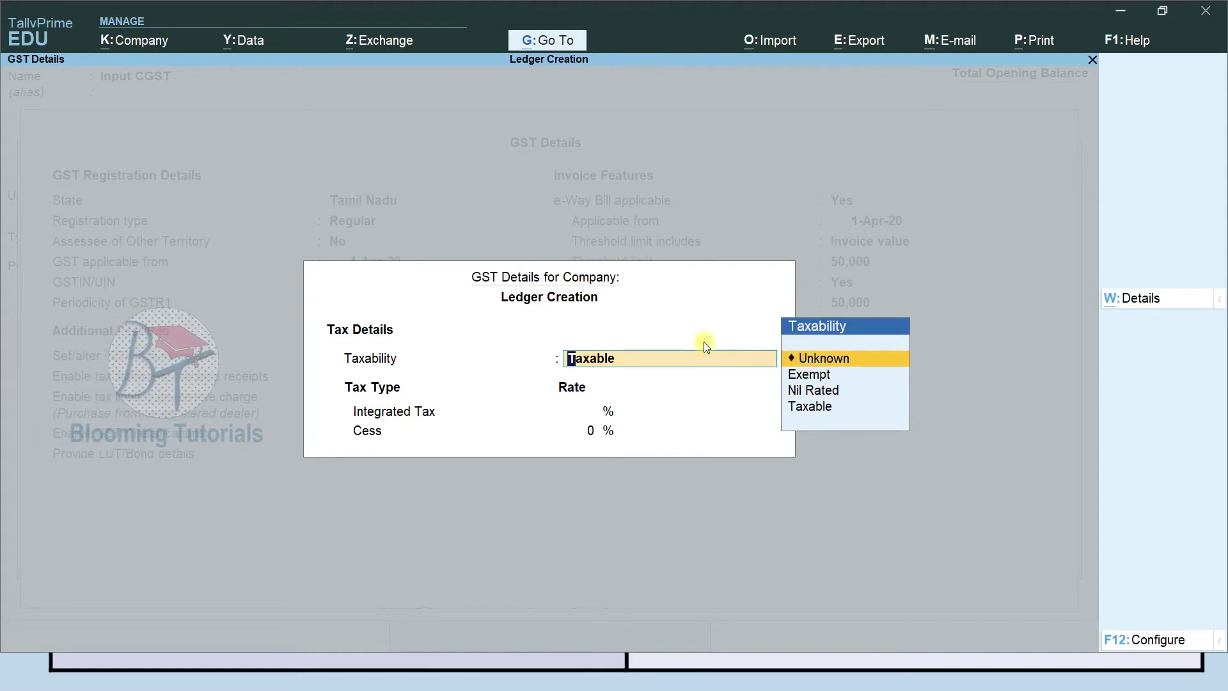
pyautogui.press('Escape')
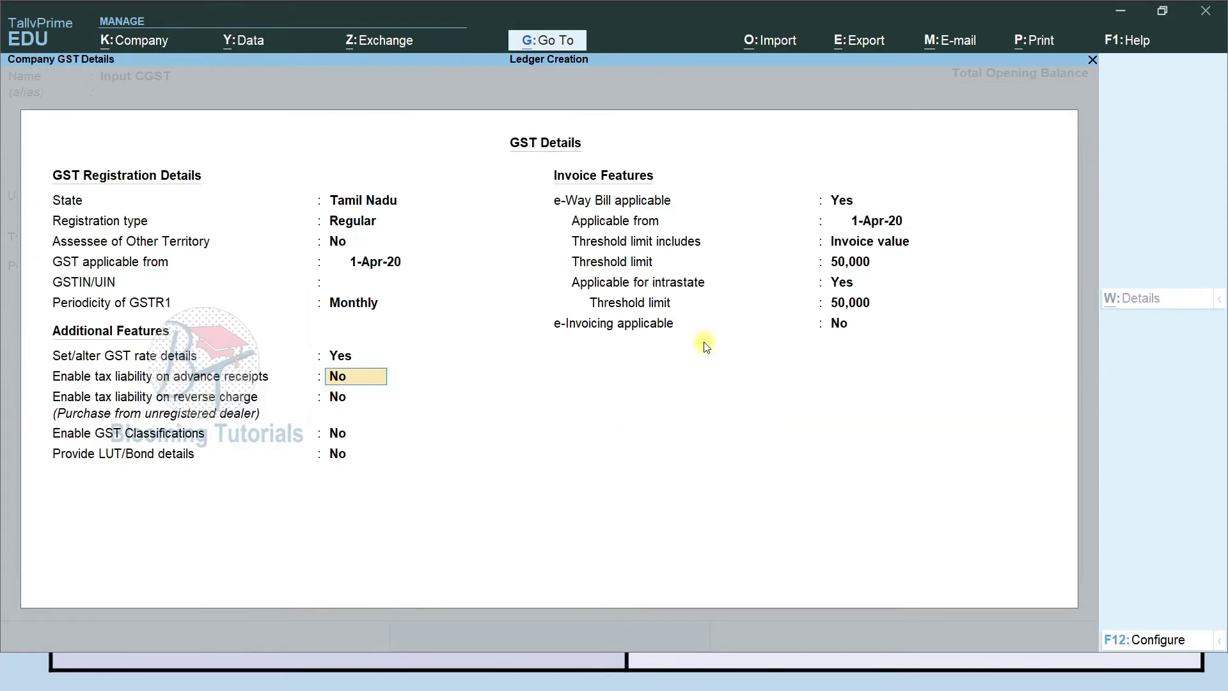
# Set GST rates to Taxable, 12% integrated tax, 0% cess, applicable from 1-Apr-20.
pyautogui.press('Up')
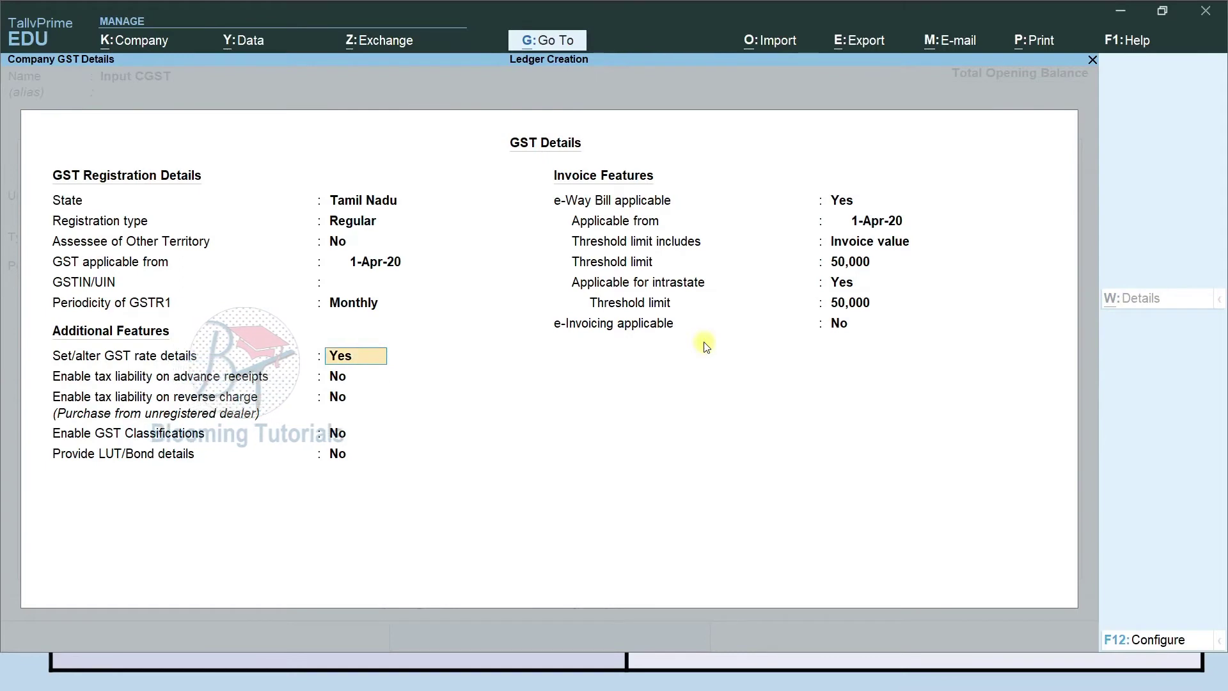
pyautogui.press('Return')
pyautogui.press('Escape')
pyautogui.press('Up')
pyautogui.press('Return')
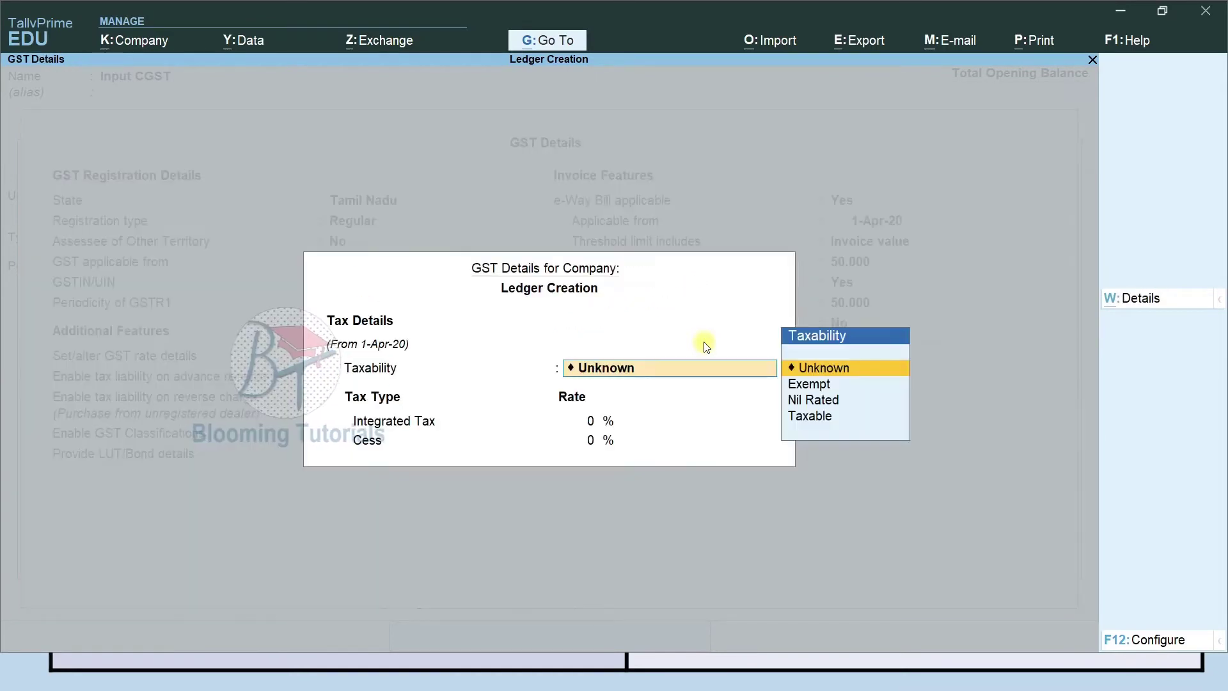
pyautogui.press('Down')
pyautogui.press('Down')
pyautogui.press('Down')
pyautogui.press('Return')
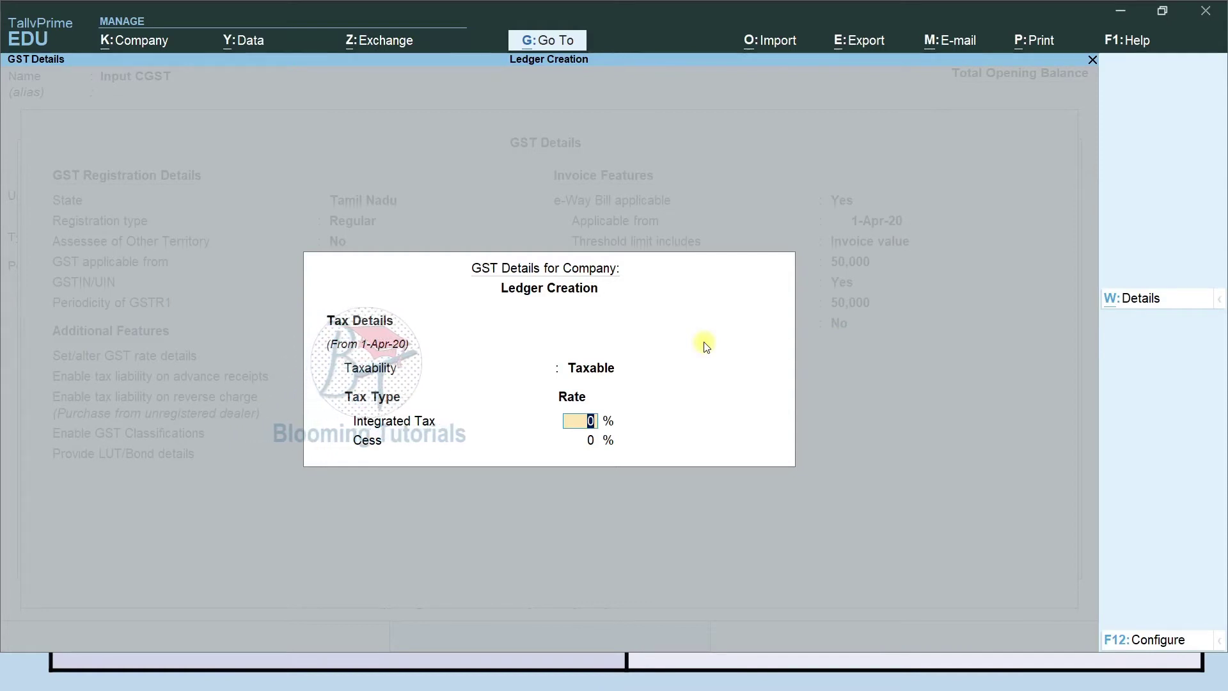
pyautogui.write('12')
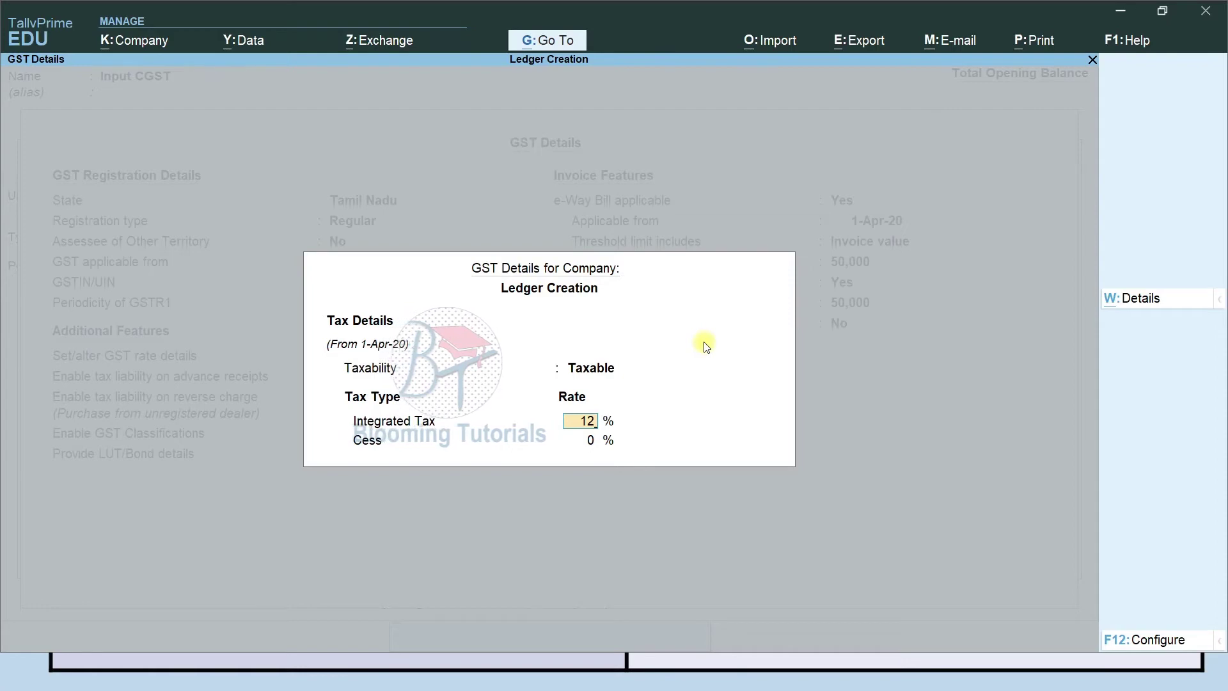
pyautogui.press('Return')
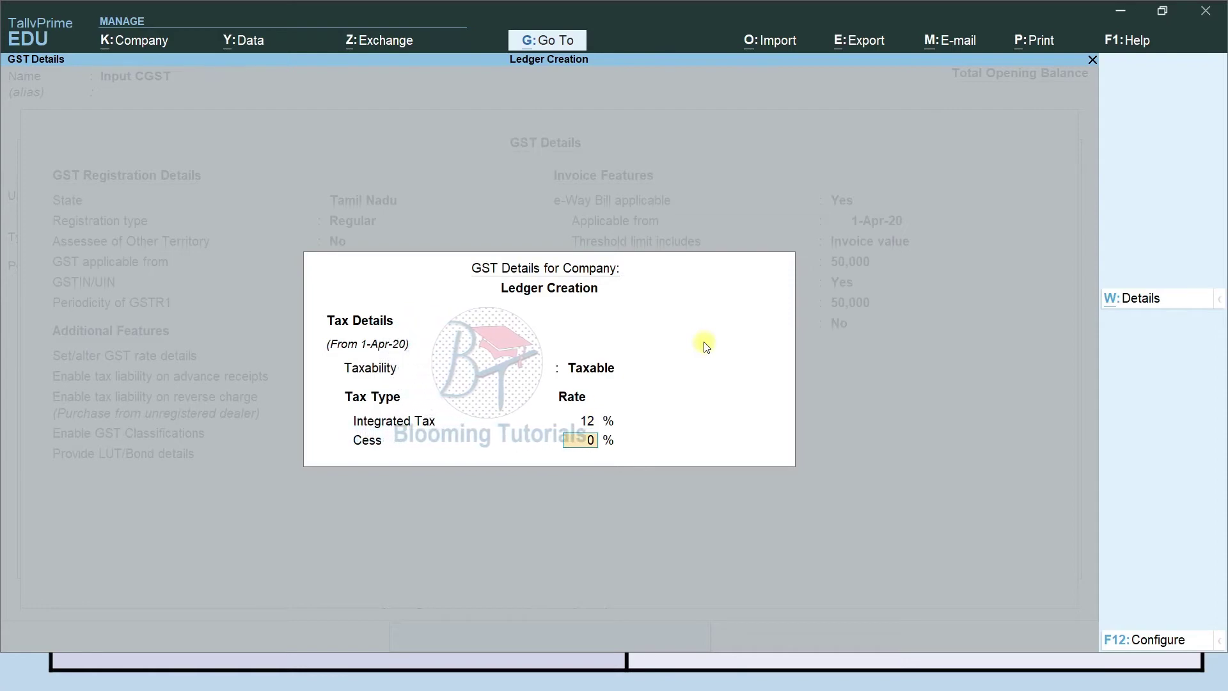
pyautogui.press('Return')
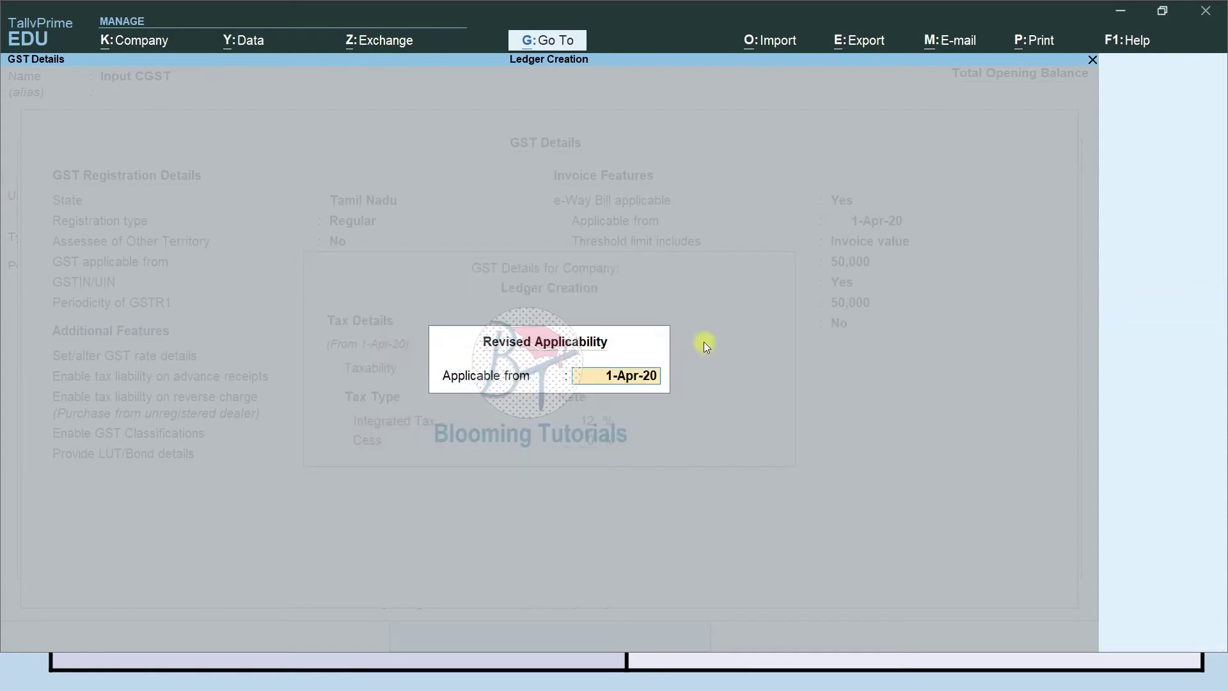
pyautogui.press('Return')
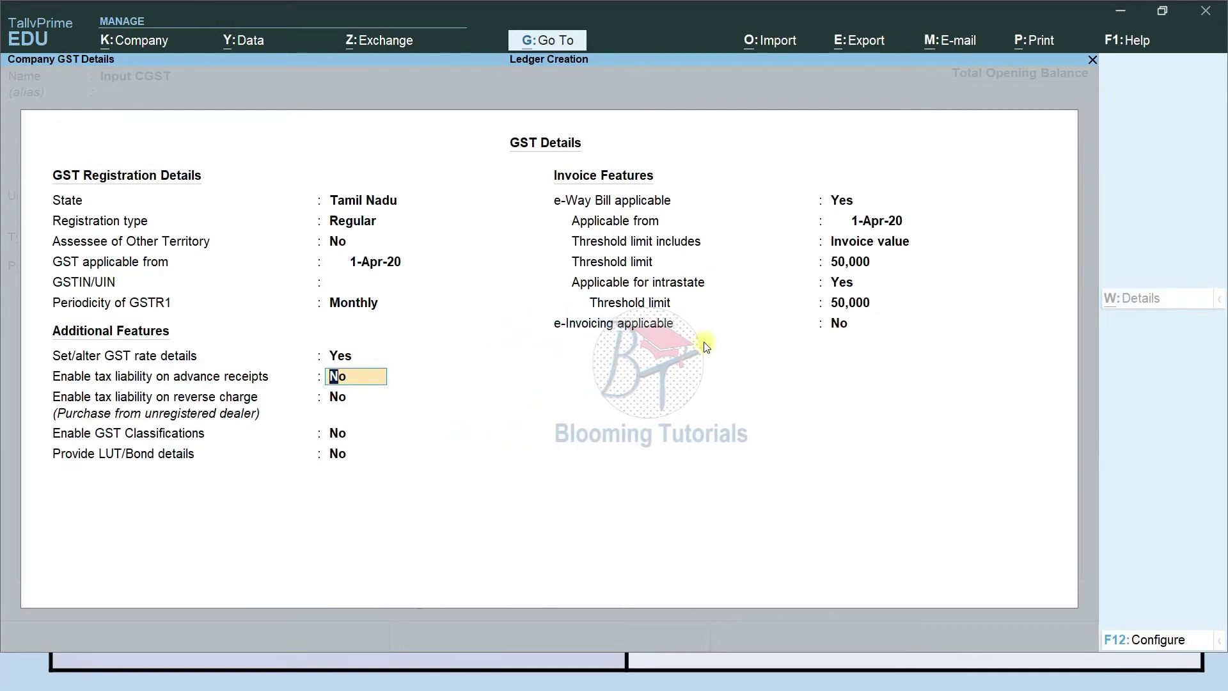
# Keep advance-receipt and reverse-charge liability off, set e-Way Bill to No, and accept the company features.
pyautogui.press('Return')
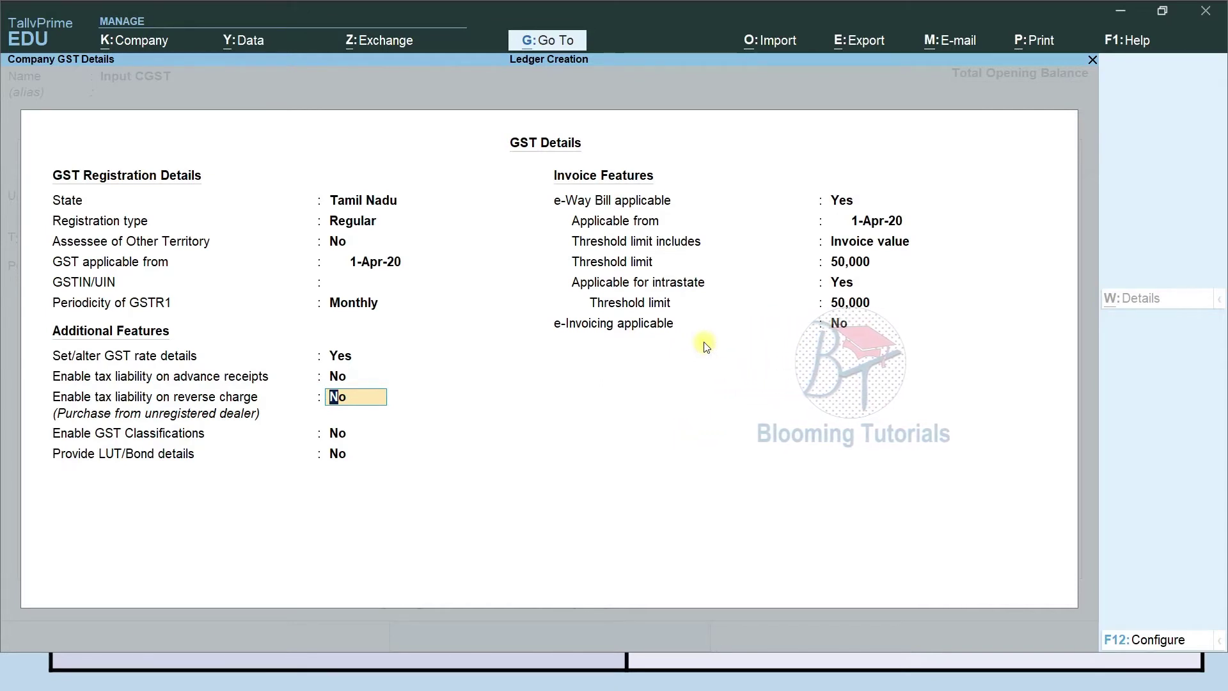
pyautogui.press('Return')
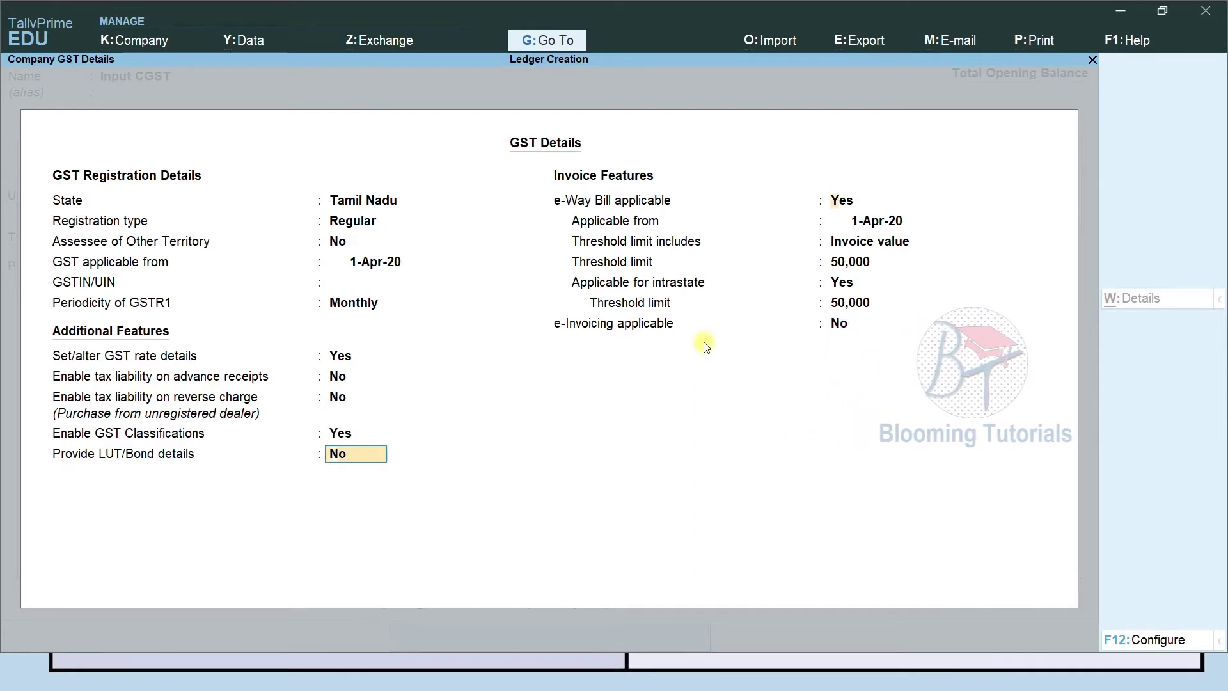
pyautogui.press('Return')
pyautogui.press('Return')
pyautogui.press('Return')
pyautogui.press('Return')
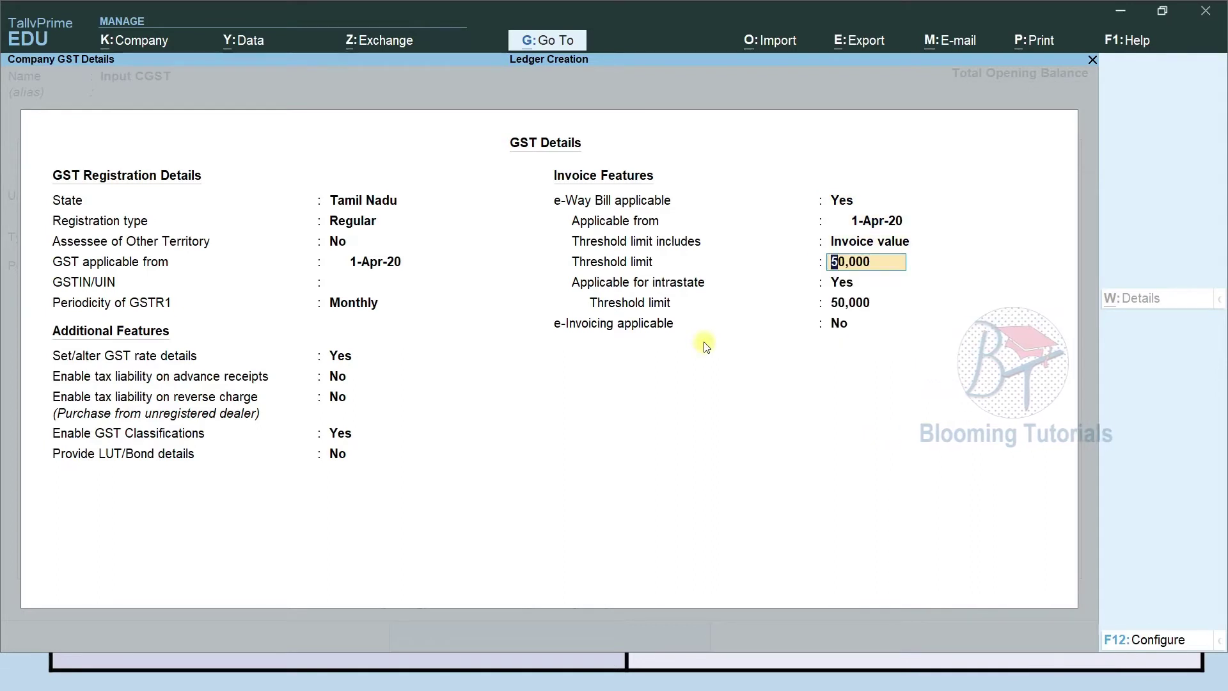
pyautogui.press('BackSpace')
pyautogui.press('BackSpace')
pyautogui.press('BackSpace')
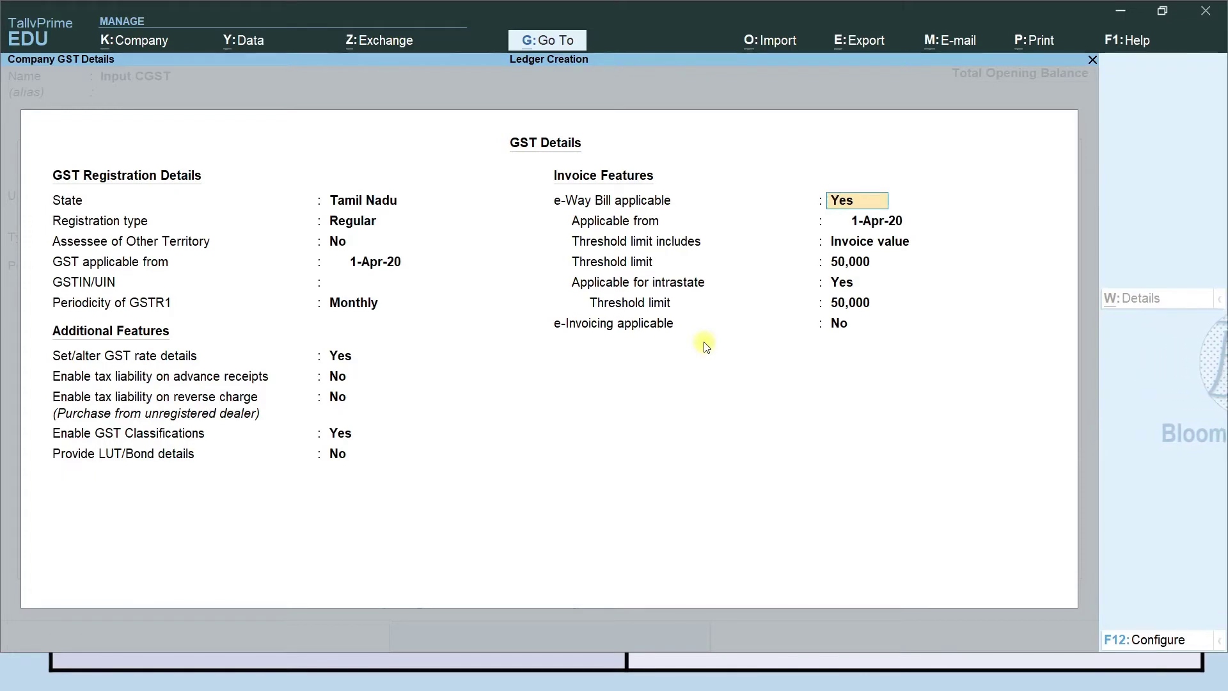
pyautogui.press('Return')
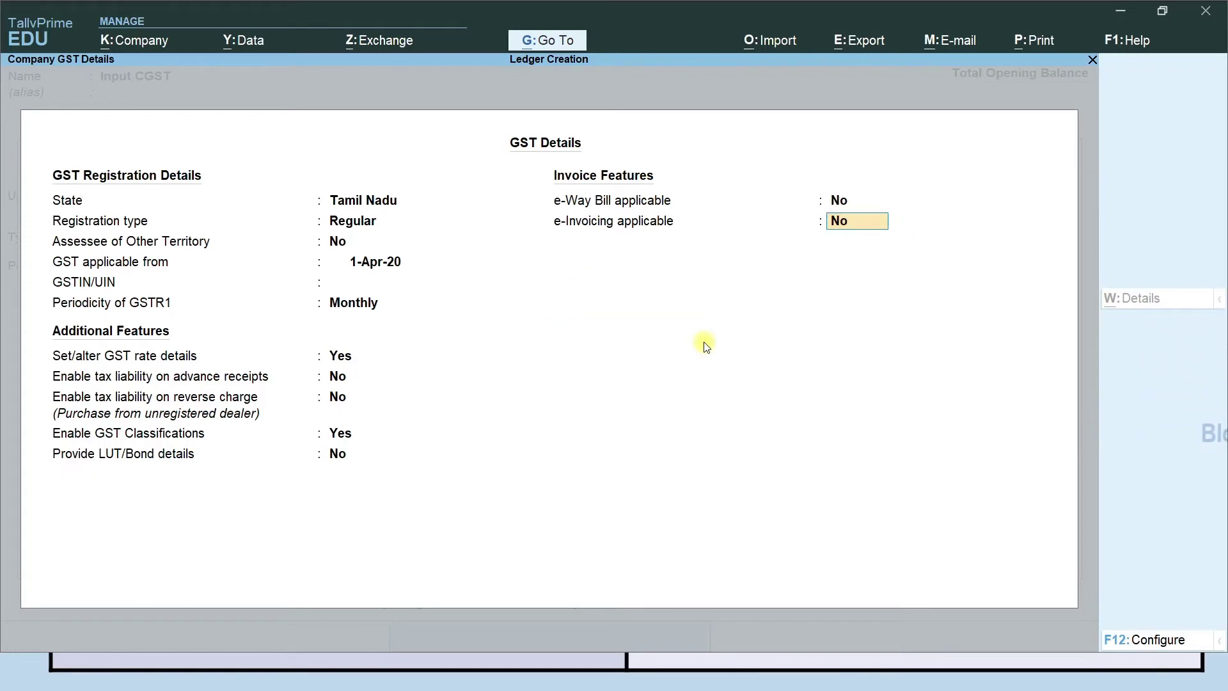
pyautogui.press('Return')
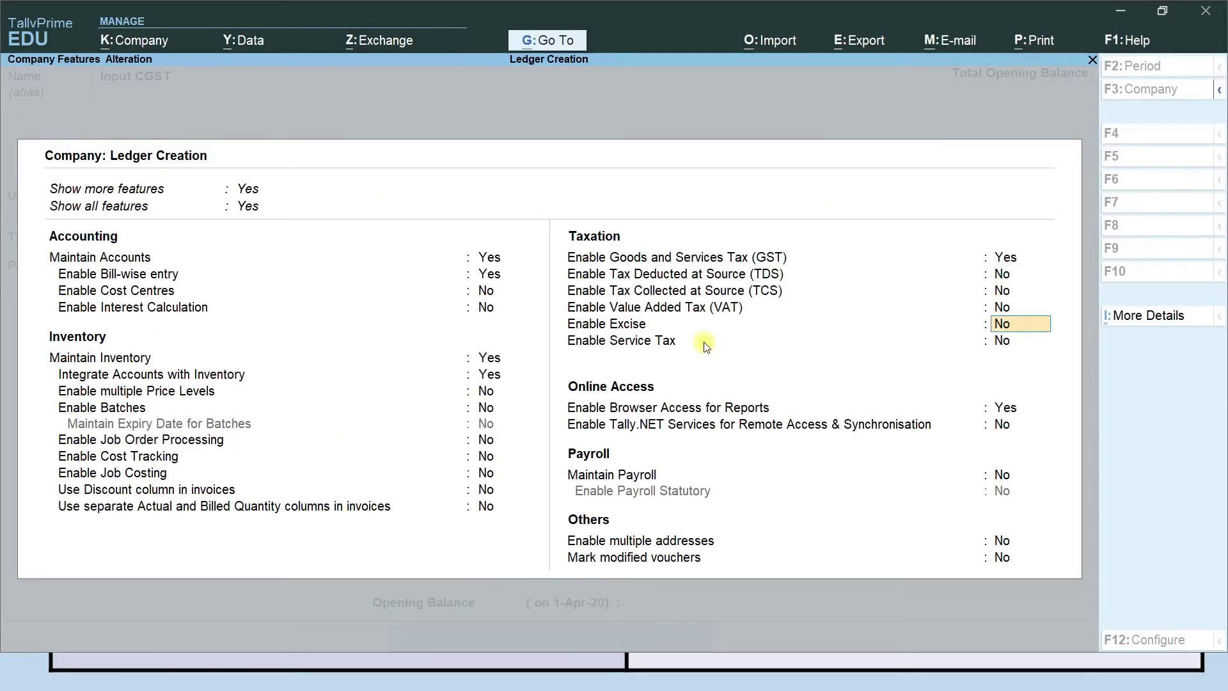
pyautogui.press('Return')
pyautogui.press('Return')
pyautogui.press('Return')
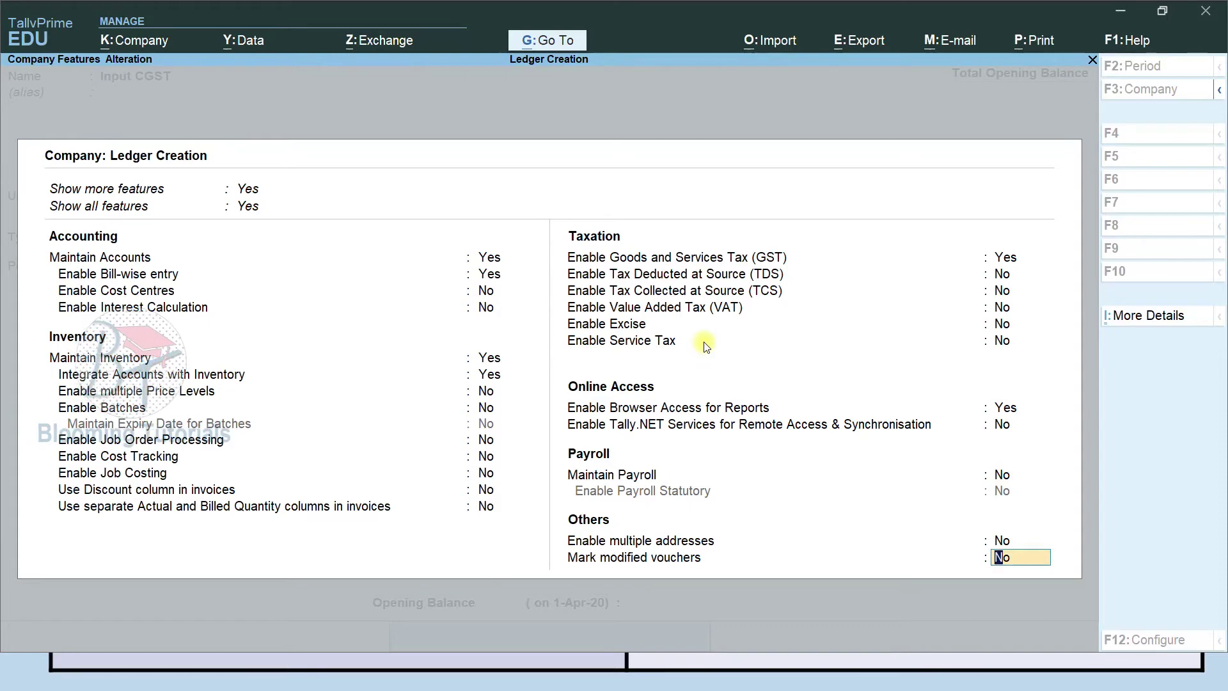
pyautogui.press('Return')
pyautogui.press('Return')
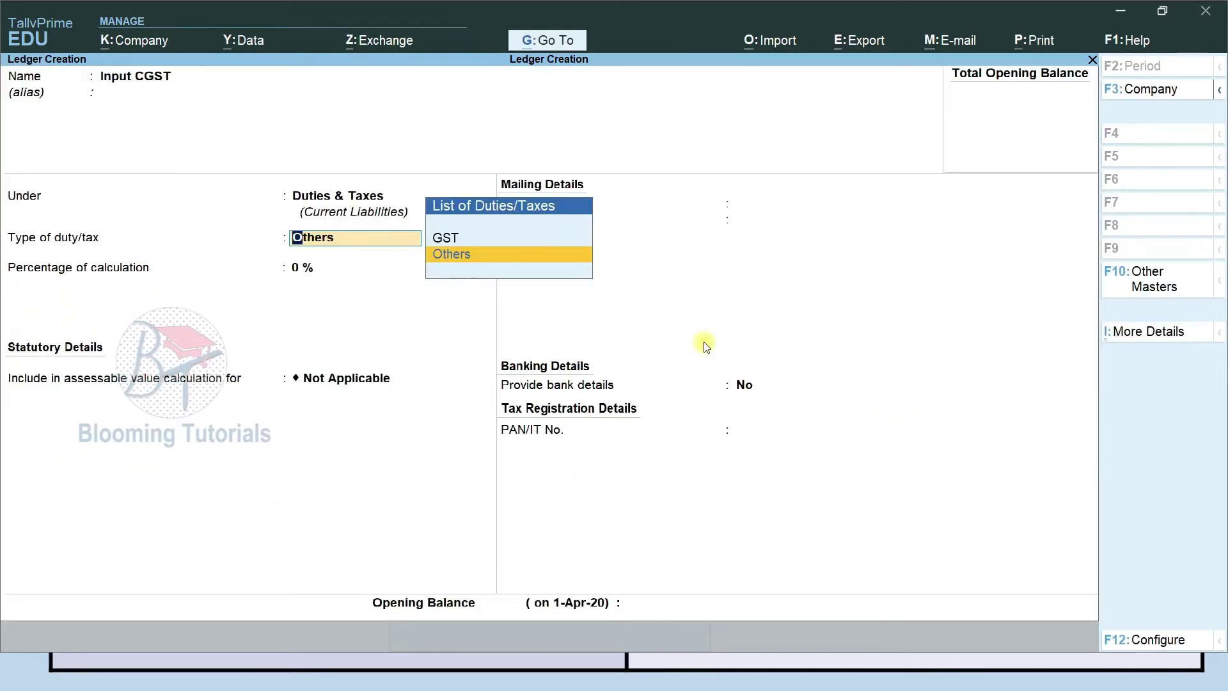
# Set the Input CGST ledger to GST duty, Central Tax, with 0 % calculation.
pyautogui.press('Up')
pyautogui.press('Return')
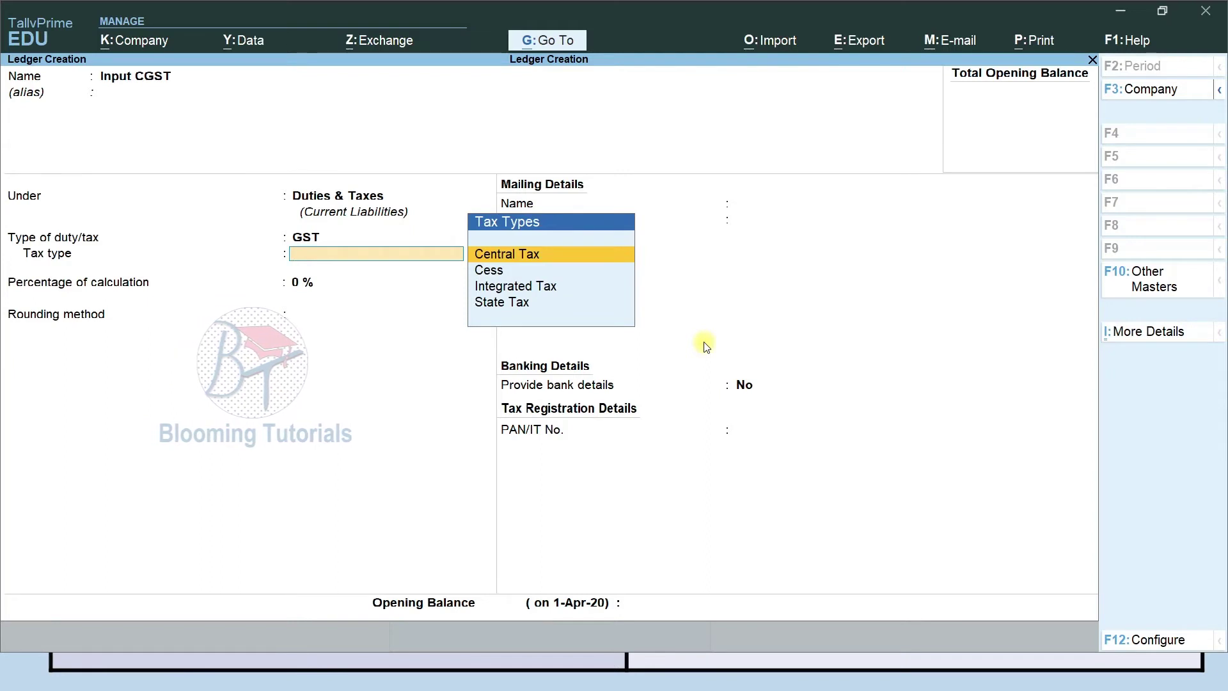
pyautogui.press('Return')
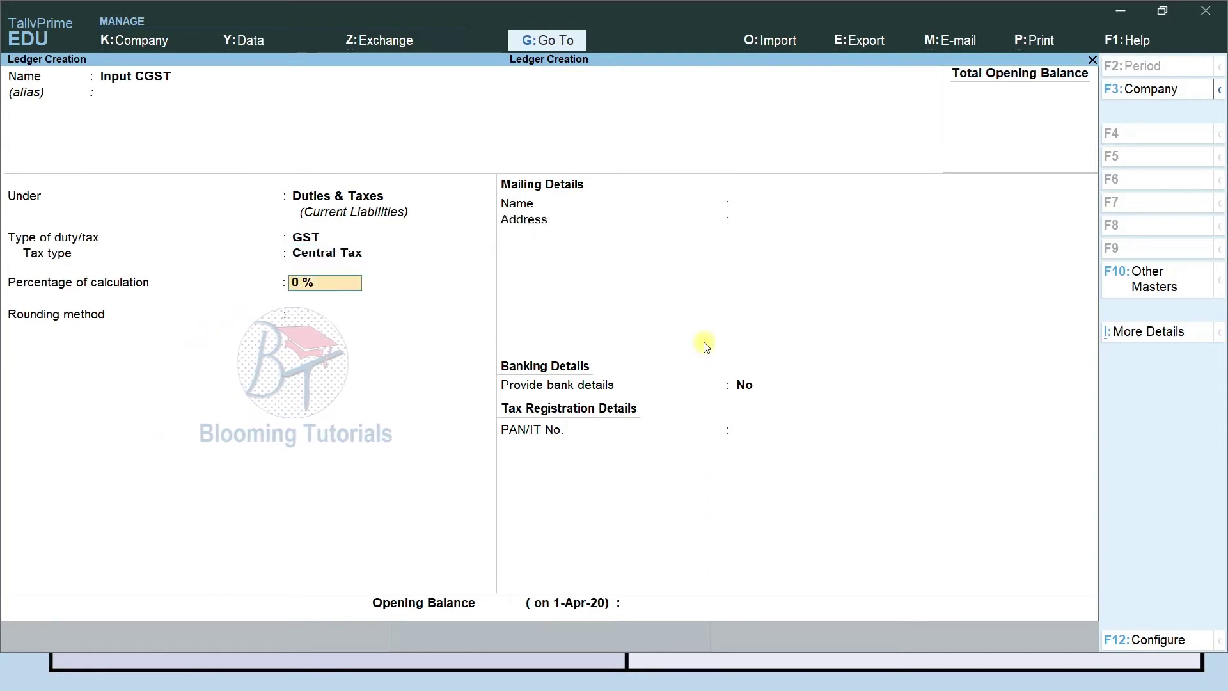
pyautogui.write('6')
pyautogui.press('Return')
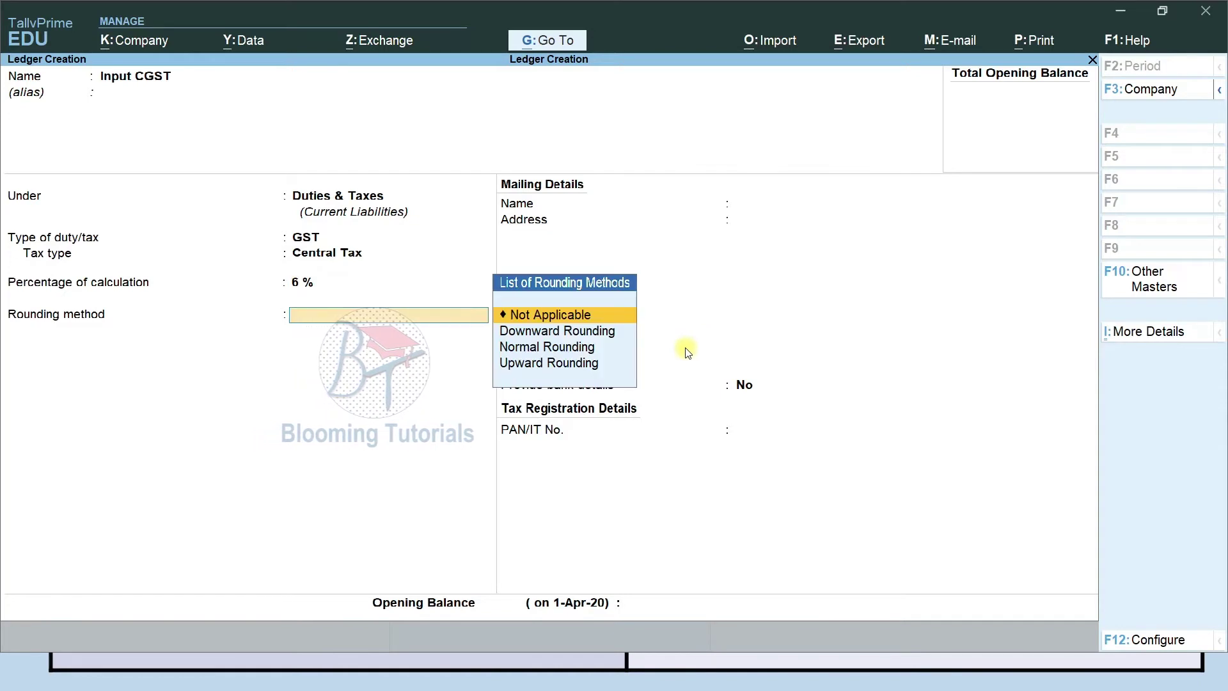
pyautogui.press('BackSpace')
pyautogui.write('0')
pyautogui.press('Return')
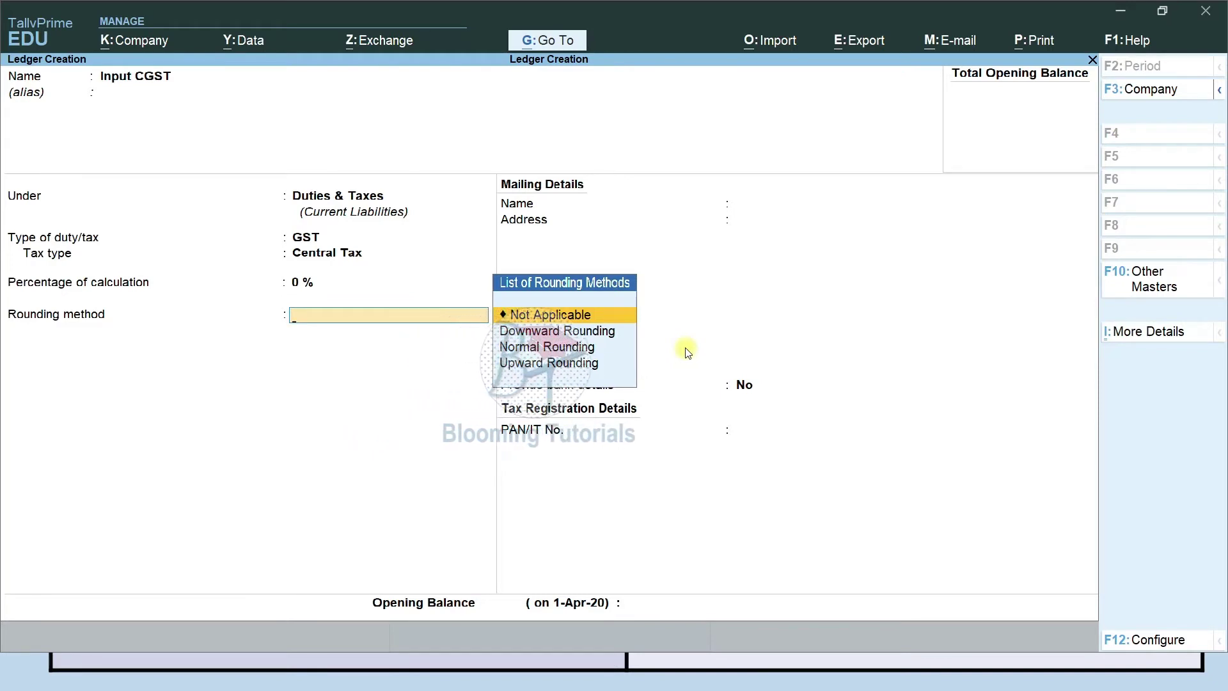
# Keep rounding Not Applicable, leave bank details off, and save Input CGST.
pyautogui.press('Down')
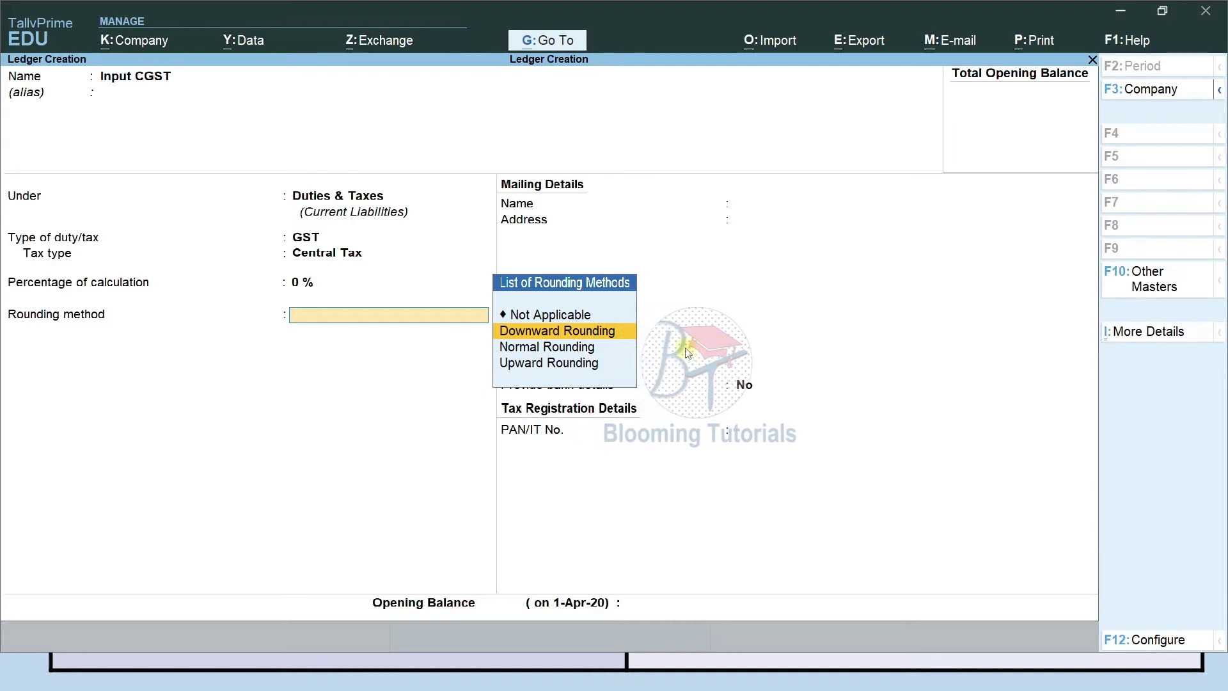
pyautogui.press('Down')
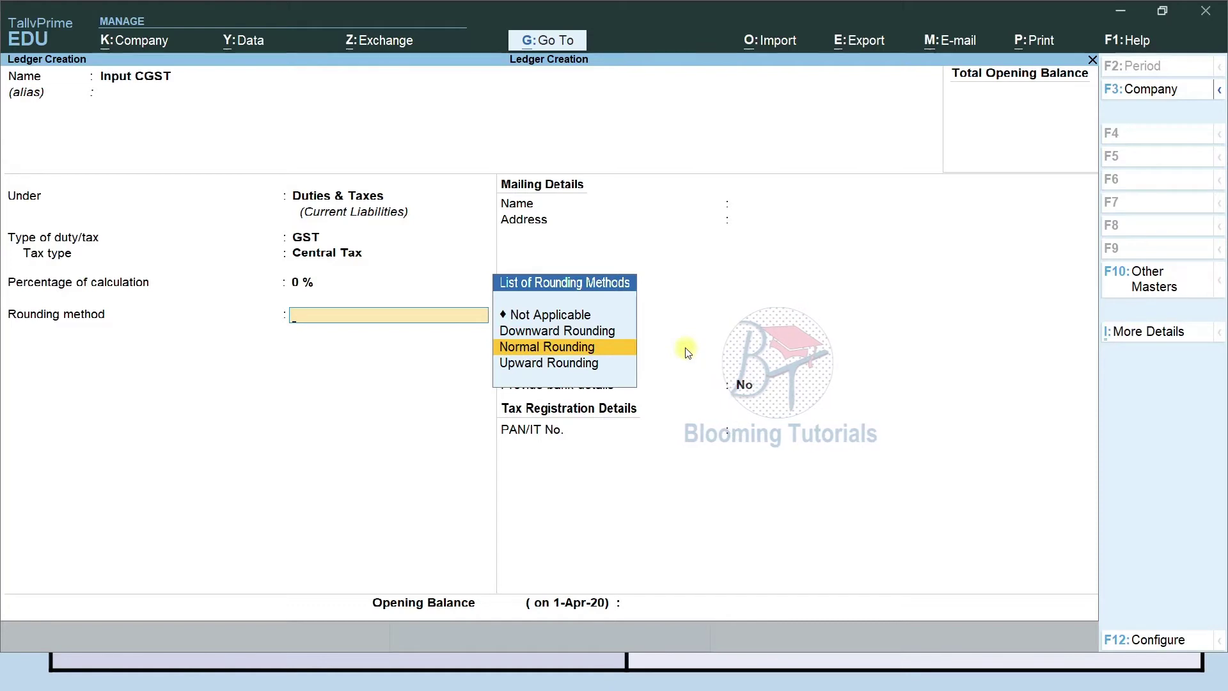
pyautogui.press('Down')
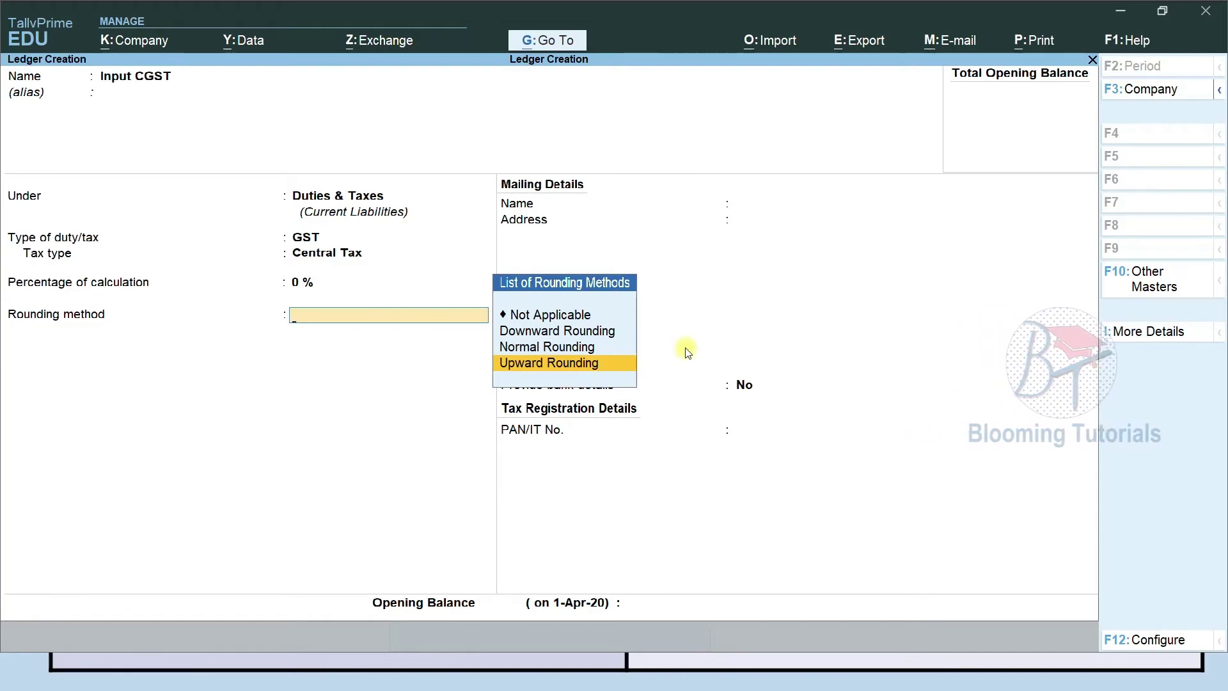
pyautogui.press('Up')
pyautogui.press('Up')
pyautogui.press('Up')
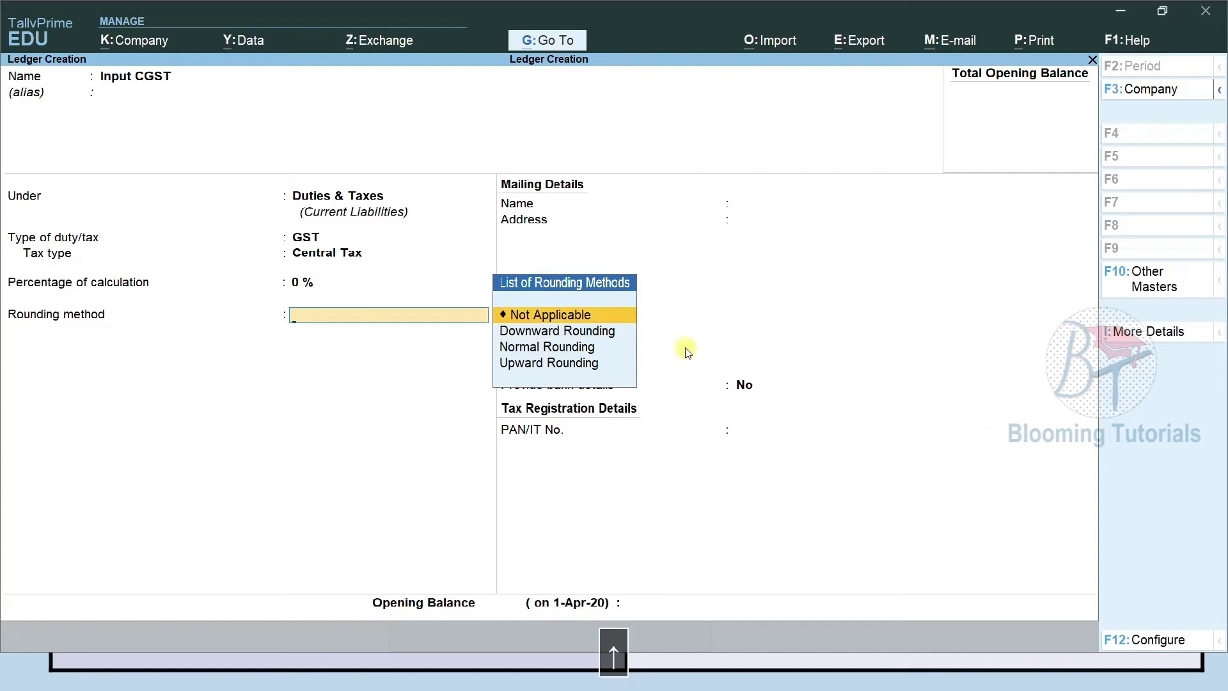
pyautogui.press('Return')
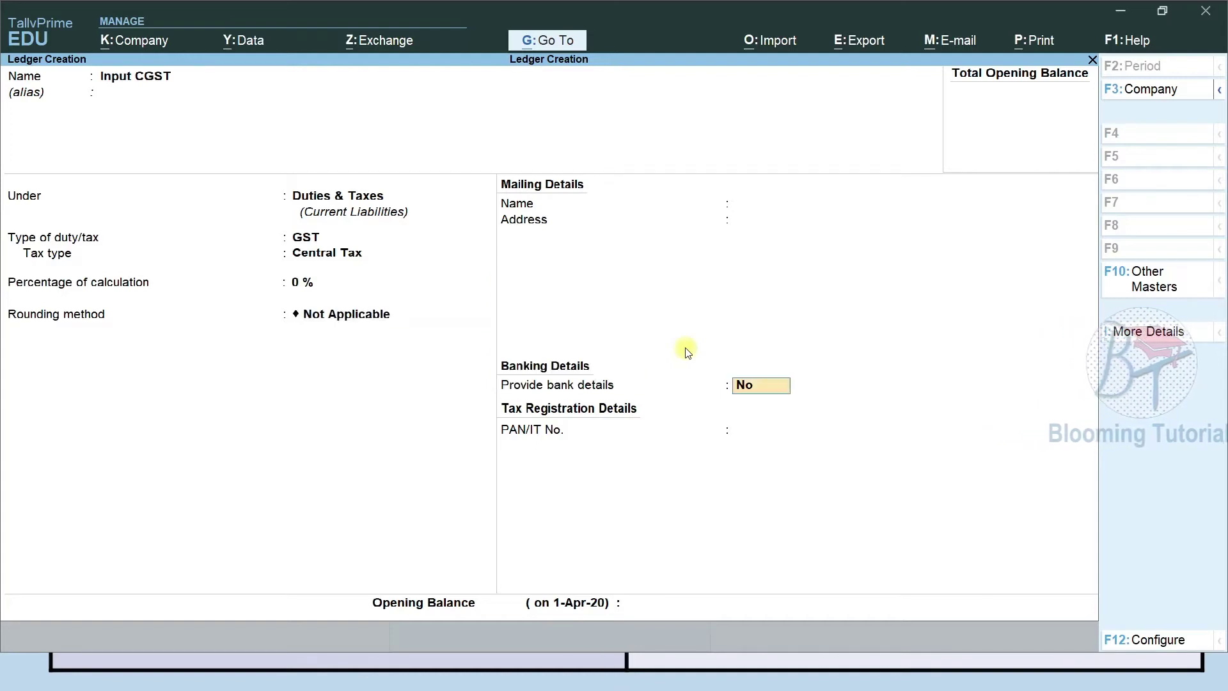
pyautogui.press('Return')
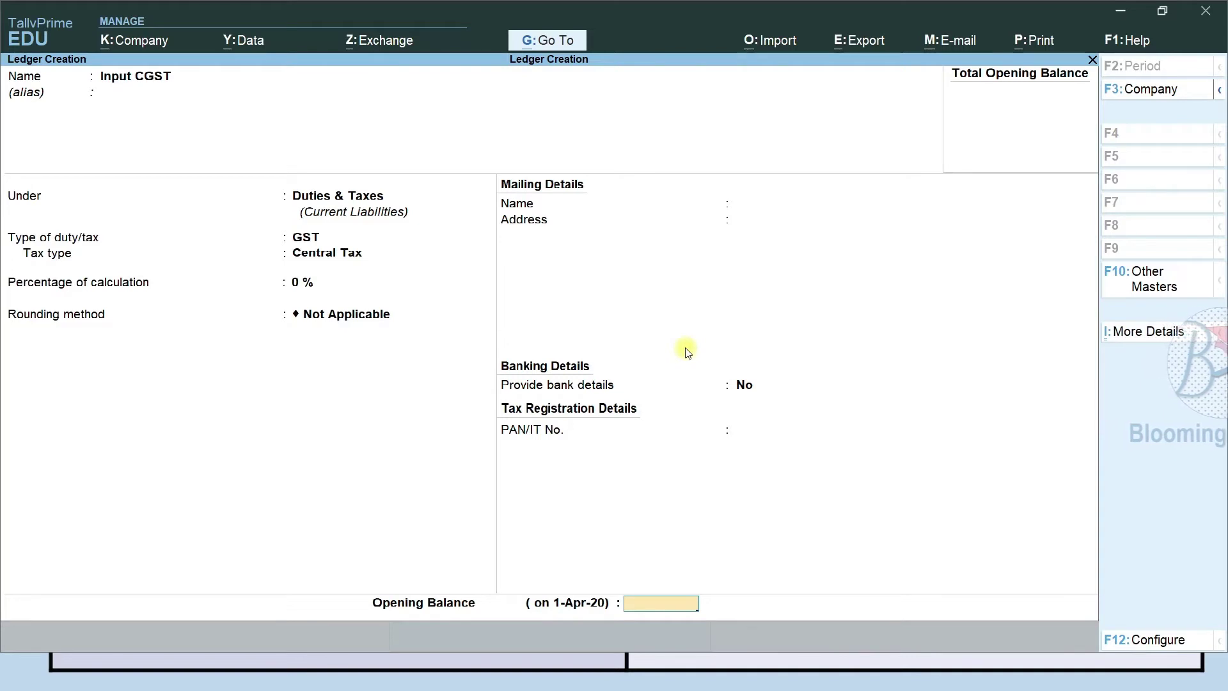
pyautogui.press('Return')
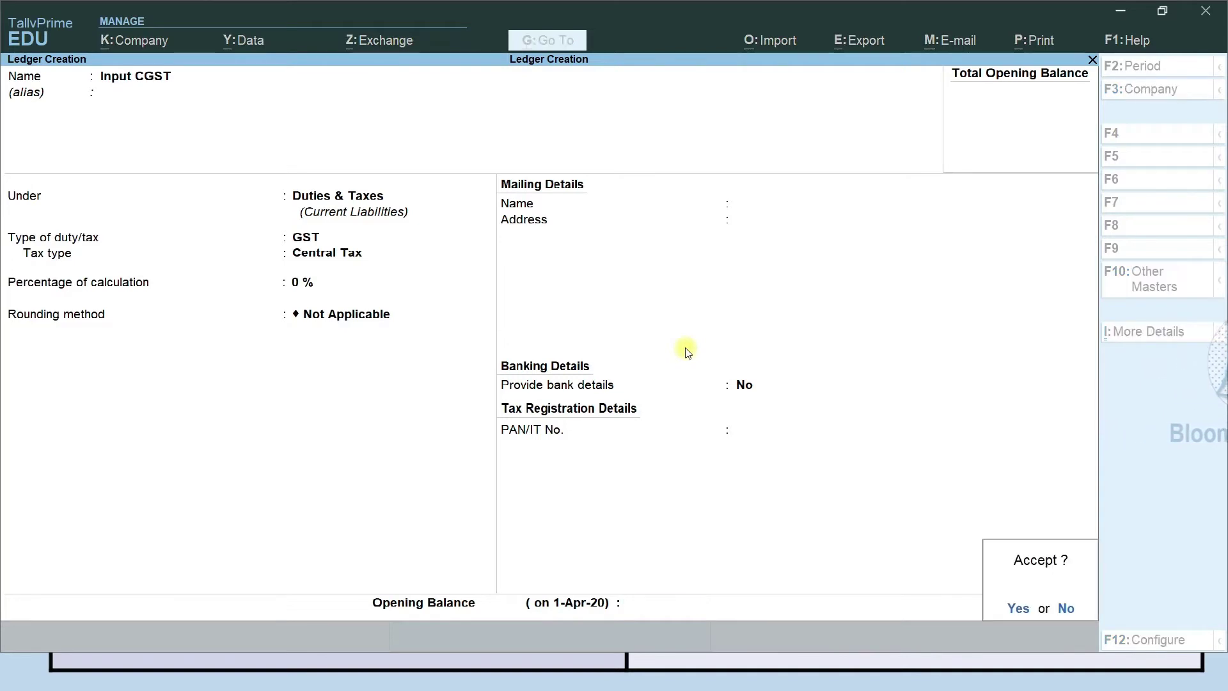
pyautogui.press('Return')
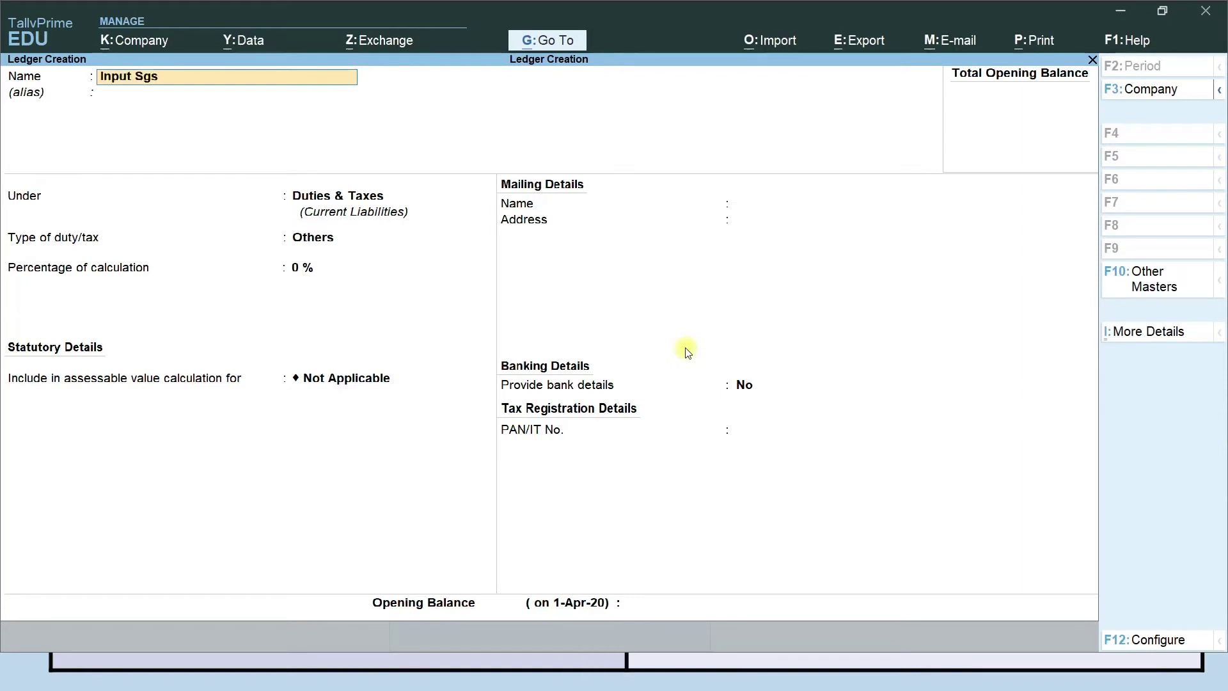
# Create and save Input SGST under Duties & Taxes as a GST State Tax ledger.
pyautogui.write('Input SGST')
pyautogui.press('Return')
pyautogui.press('Return')
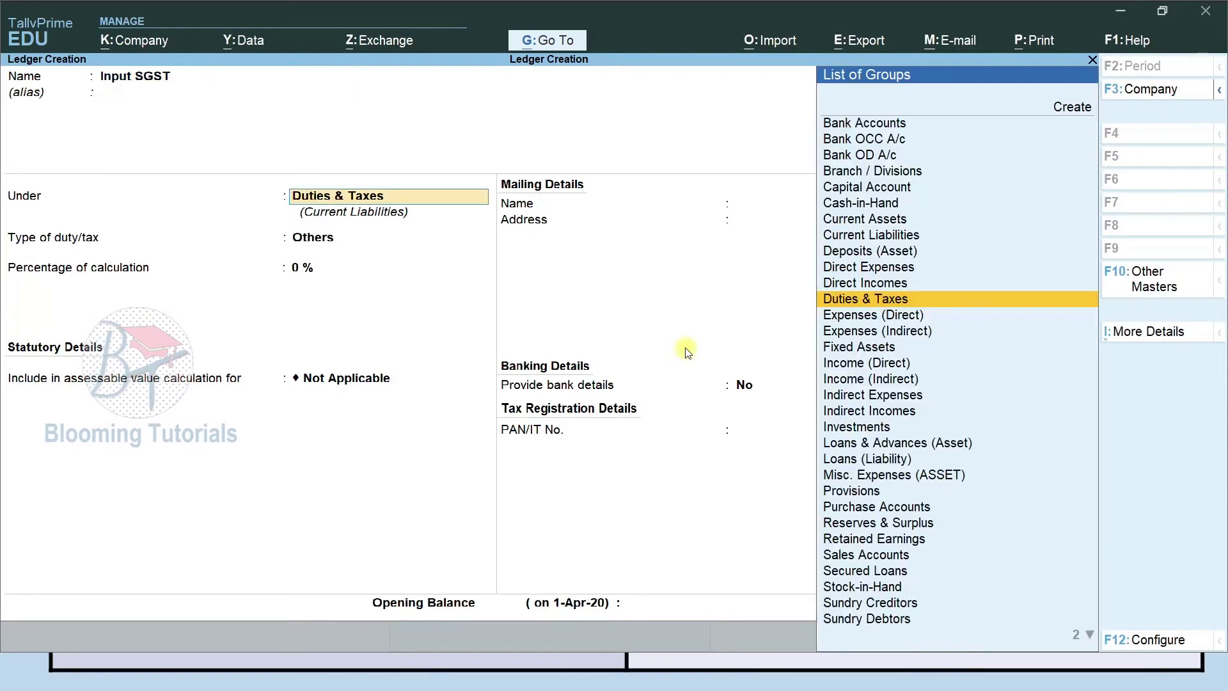
pyautogui.press('Return')
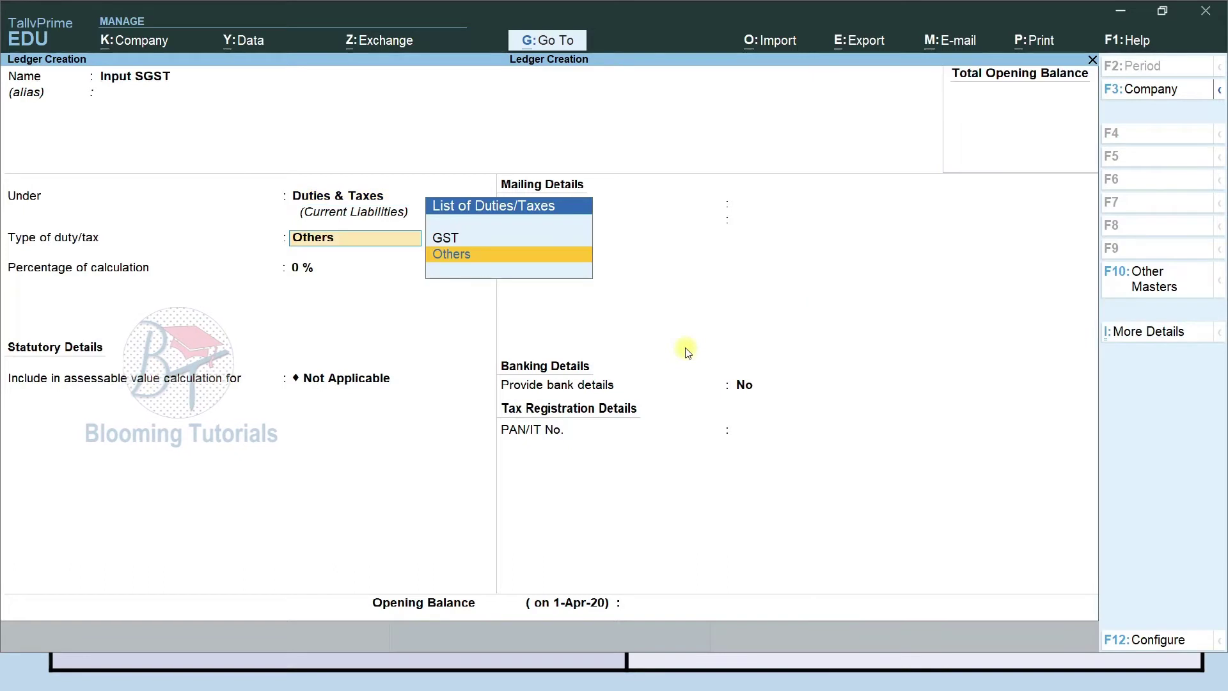
pyautogui.press('Up')
pyautogui.press('Return')
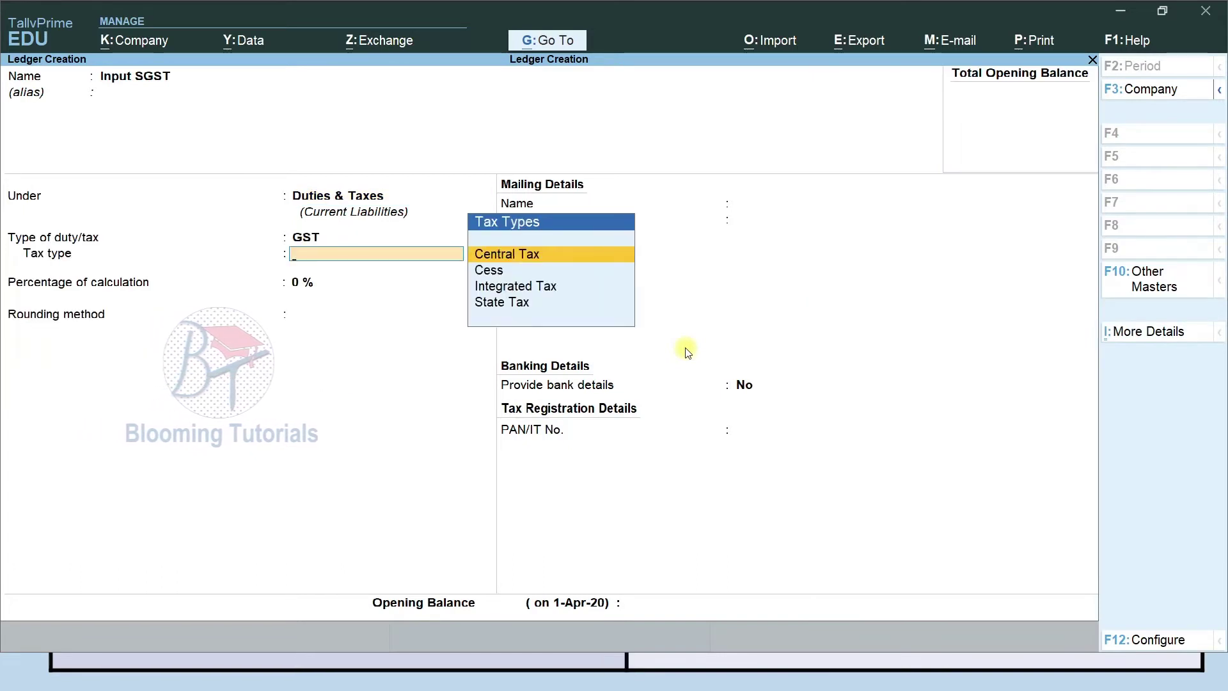
pyautogui.press('Down')
pyautogui.press('Down')
pyautogui.press('Down')
pyautogui.press('Return')
pyautogui.press('Return')
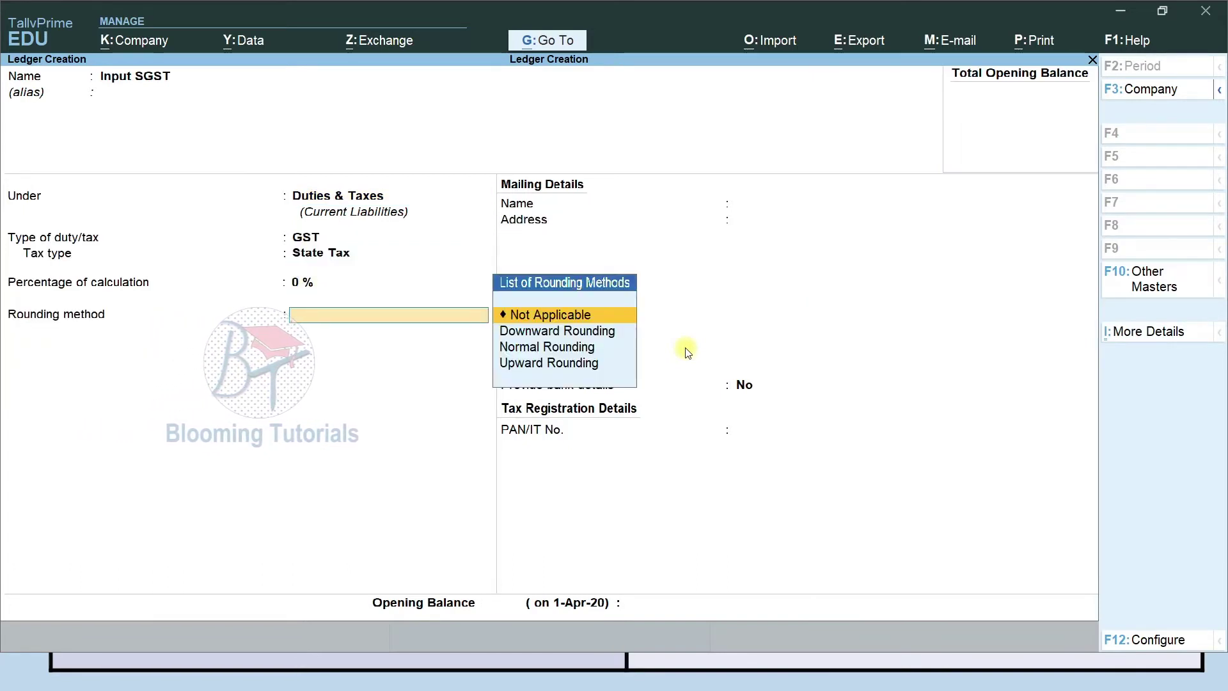
pyautogui.press('Return')
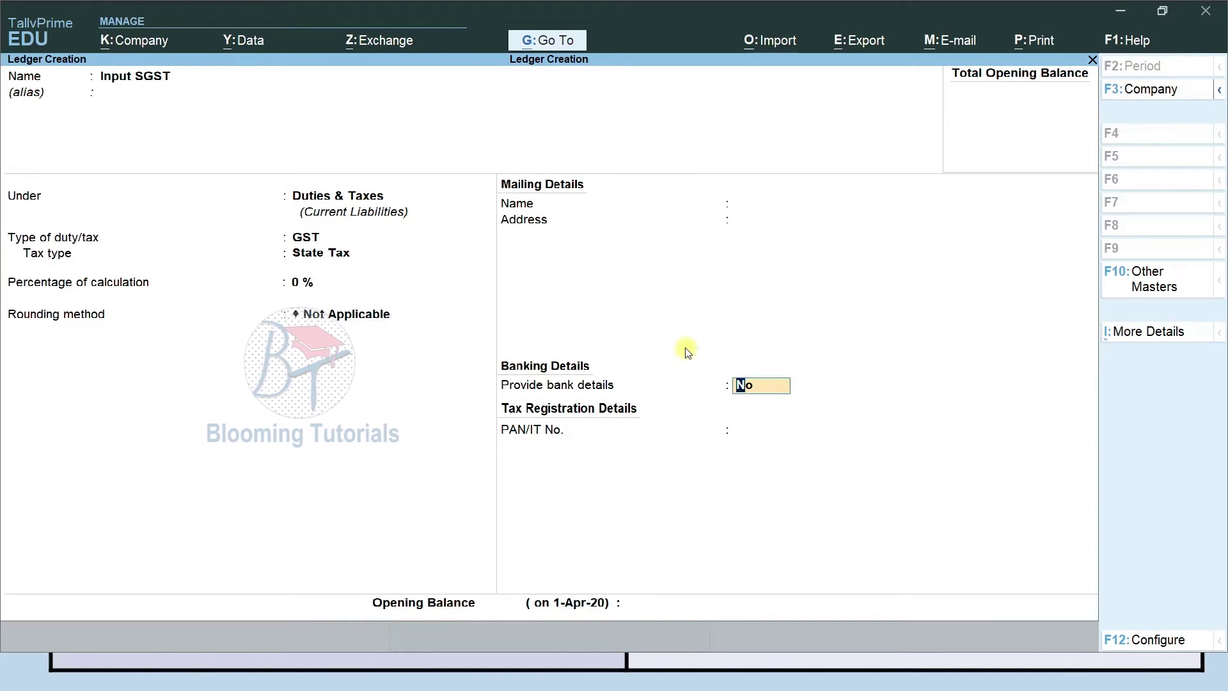
pyautogui.press('ctrl')
pyautogui.hotkey('ctrl', 'a')
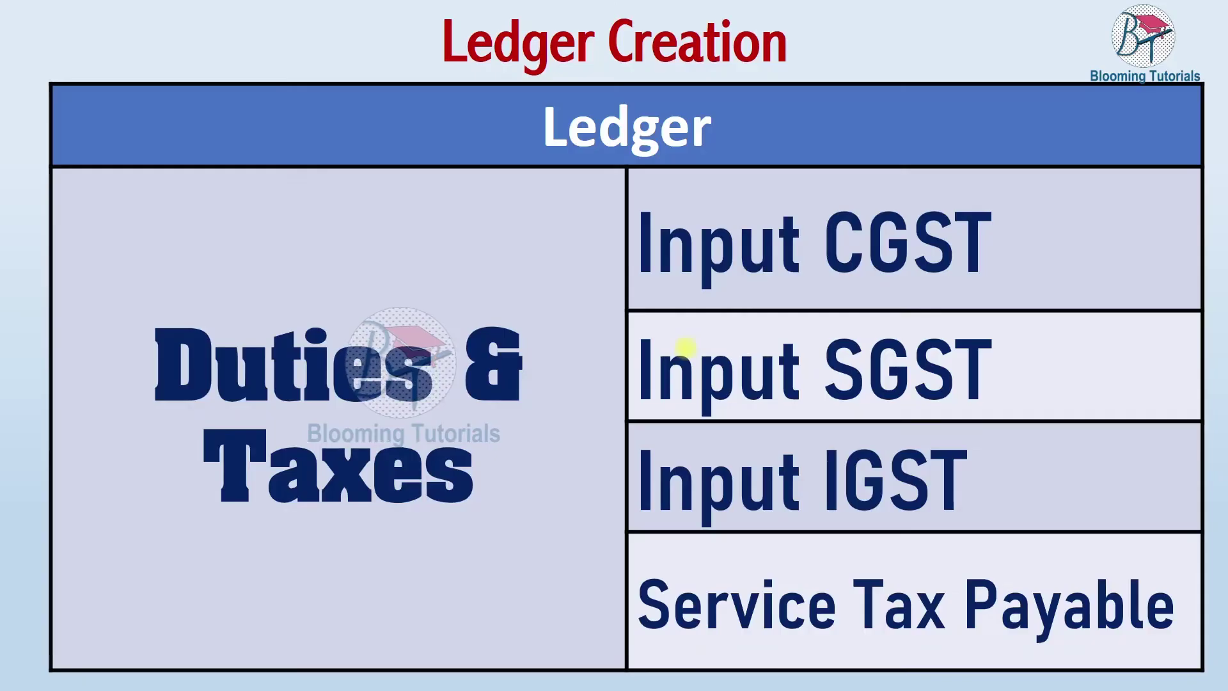
# Create and save Input IGST under Duties & Taxes as a GST Integrated Tax ledger.
pyautogui.press('F9')
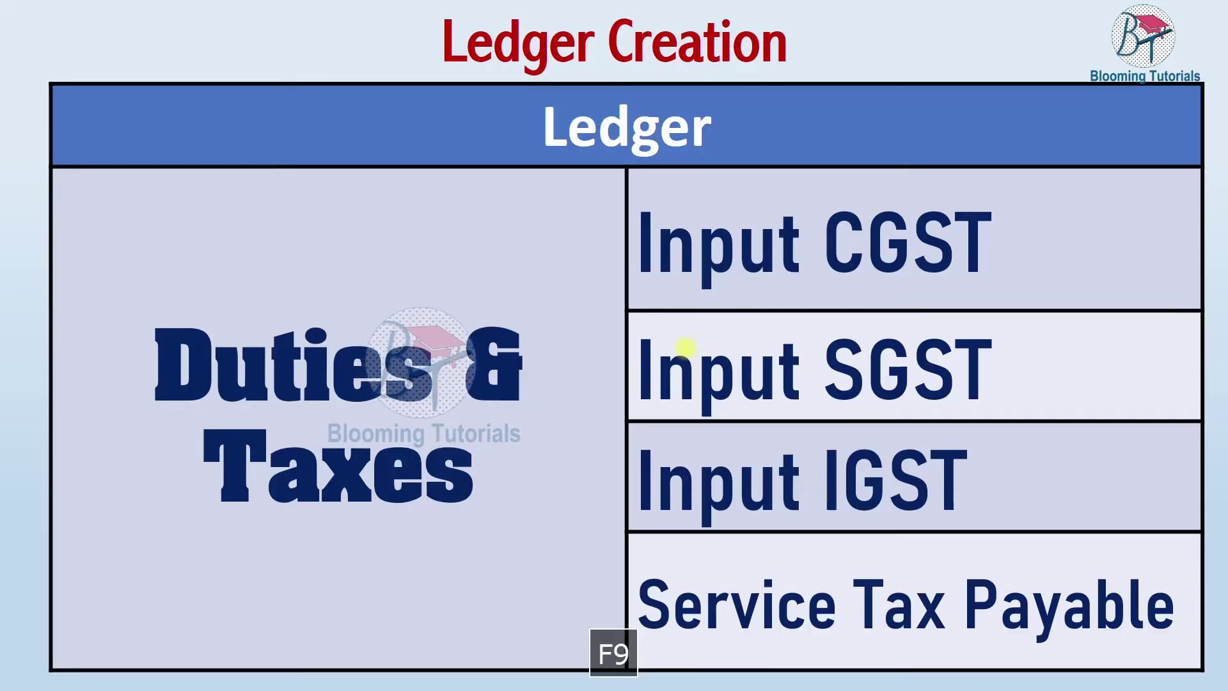
pyautogui.hotkey('alt', 'Tab')
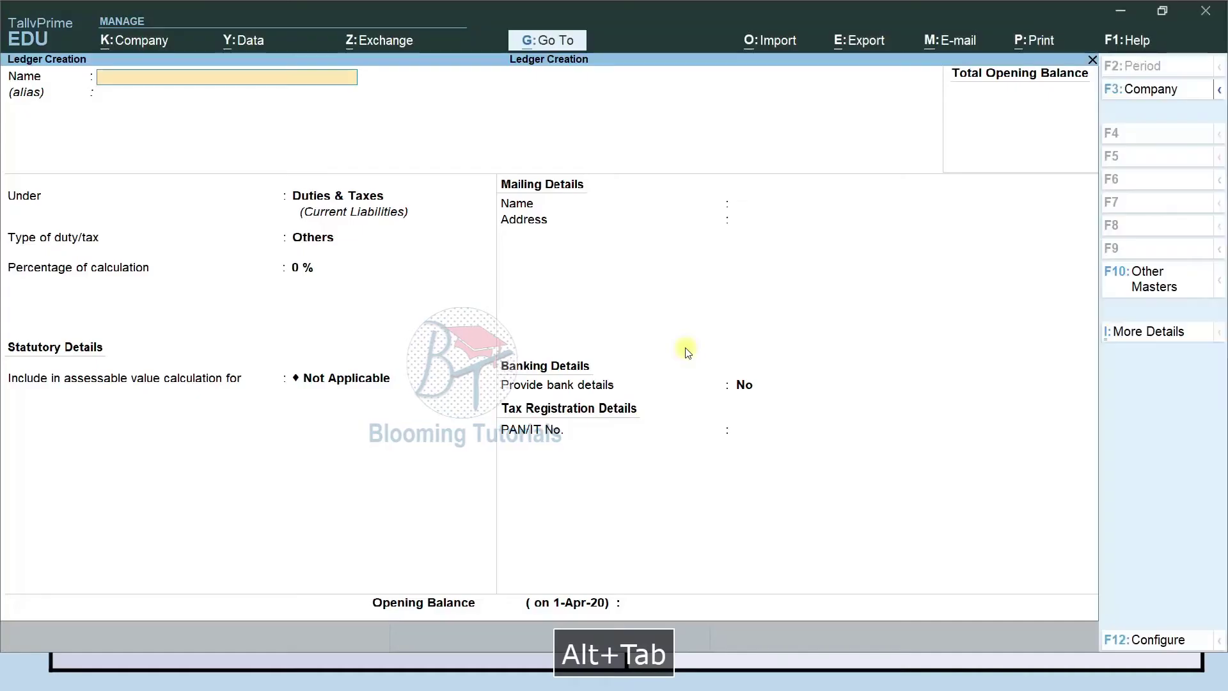
pyautogui.write('Input')
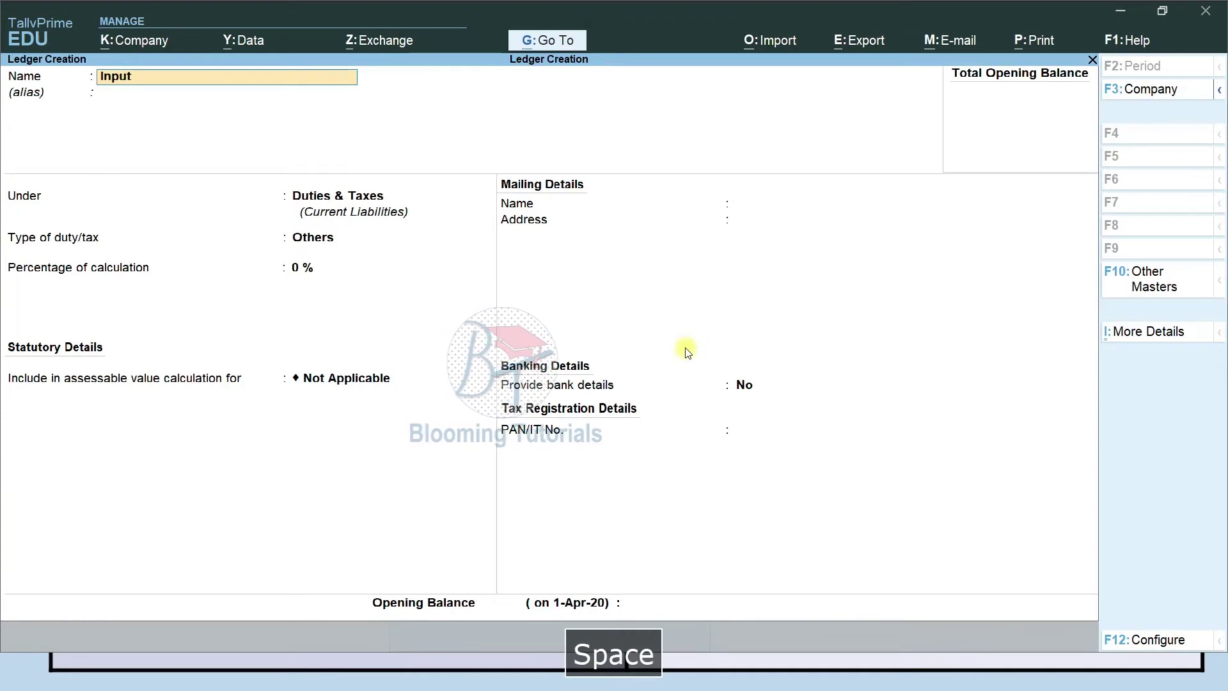
pyautogui.write(' IGST')
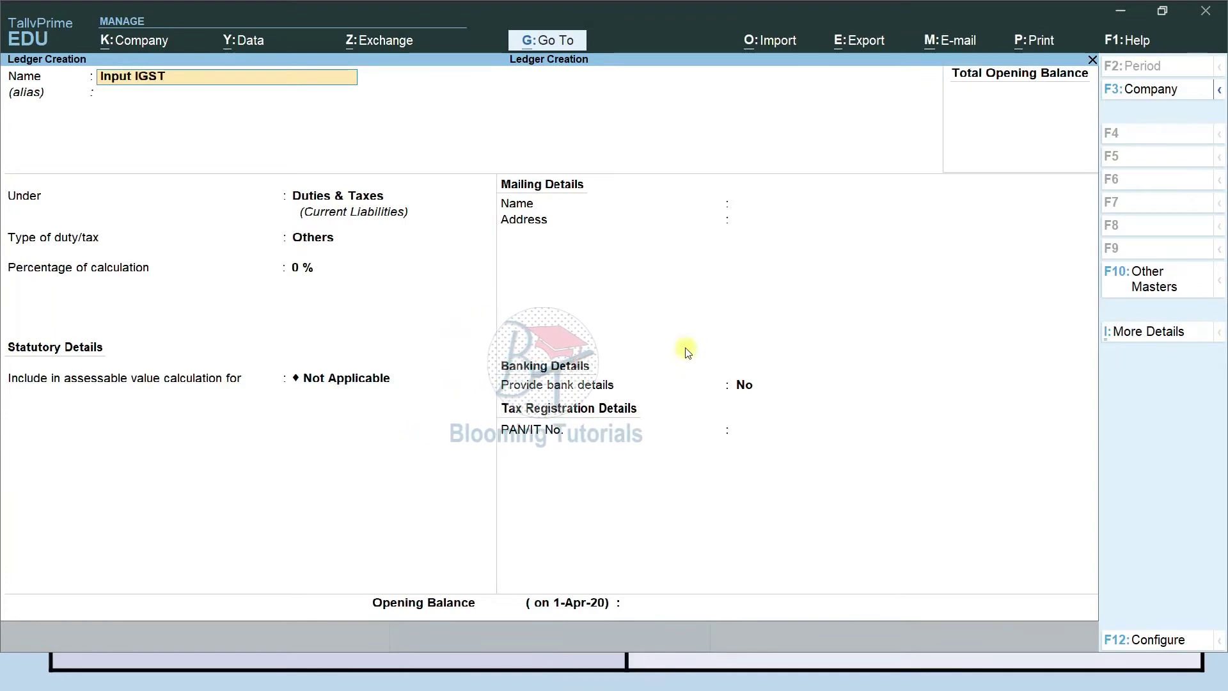
pyautogui.press('Return')
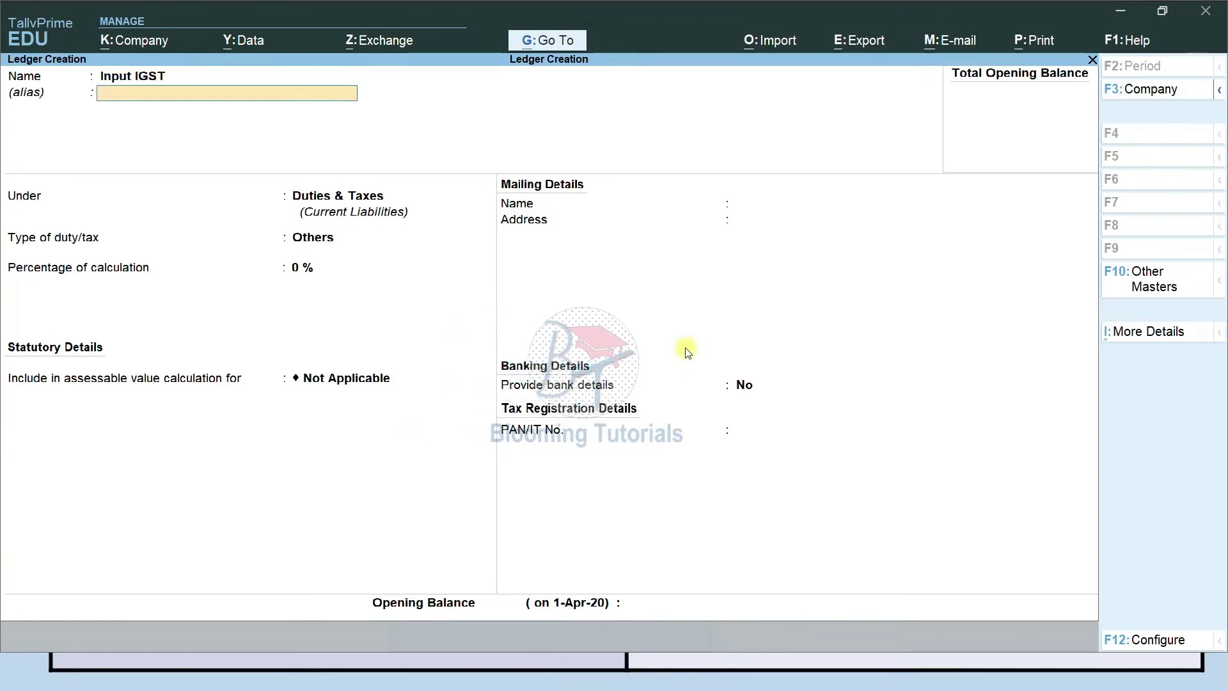
pyautogui.press('Return')
pyautogui.press('Return')
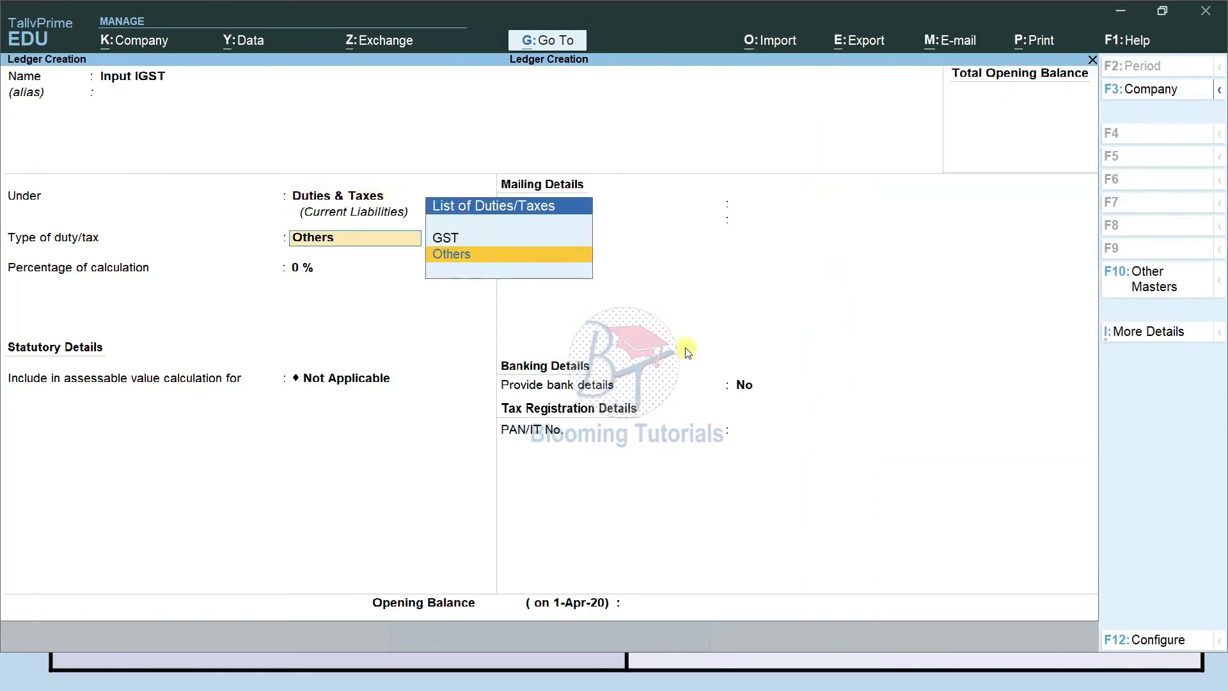
pyautogui.press('Up')
pyautogui.press('Return')
pyautogui.press('Down')
pyautogui.press('Down')
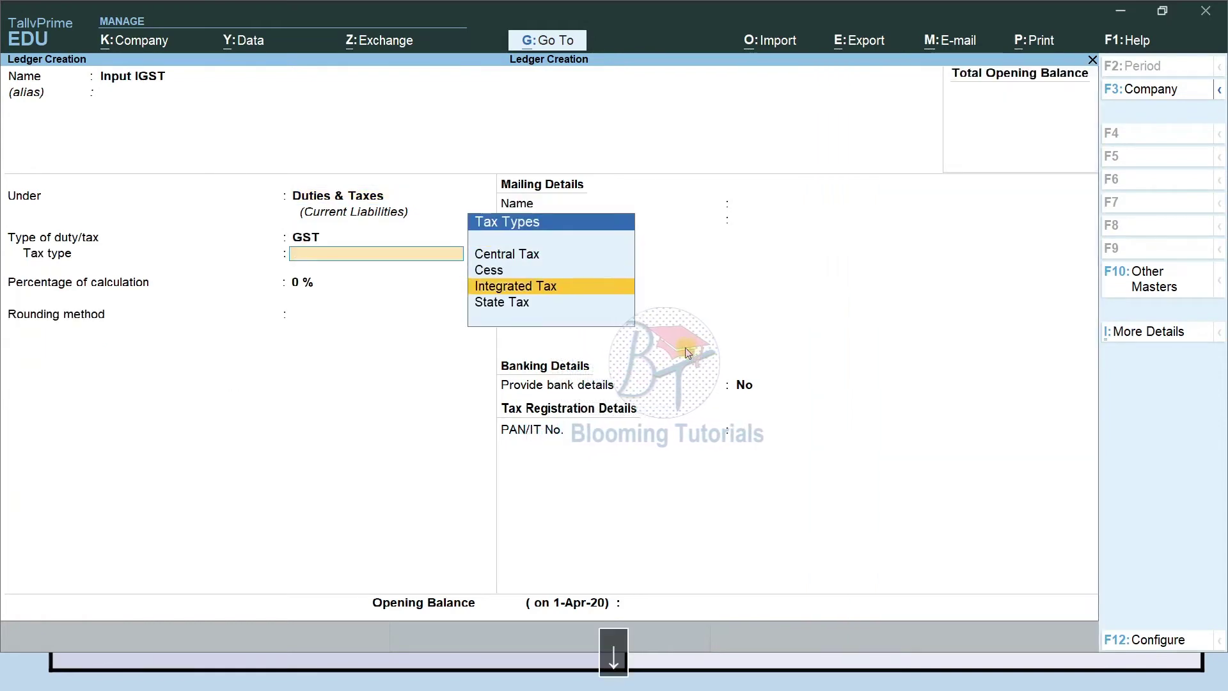
pyautogui.press('Return')
pyautogui.press('Return')
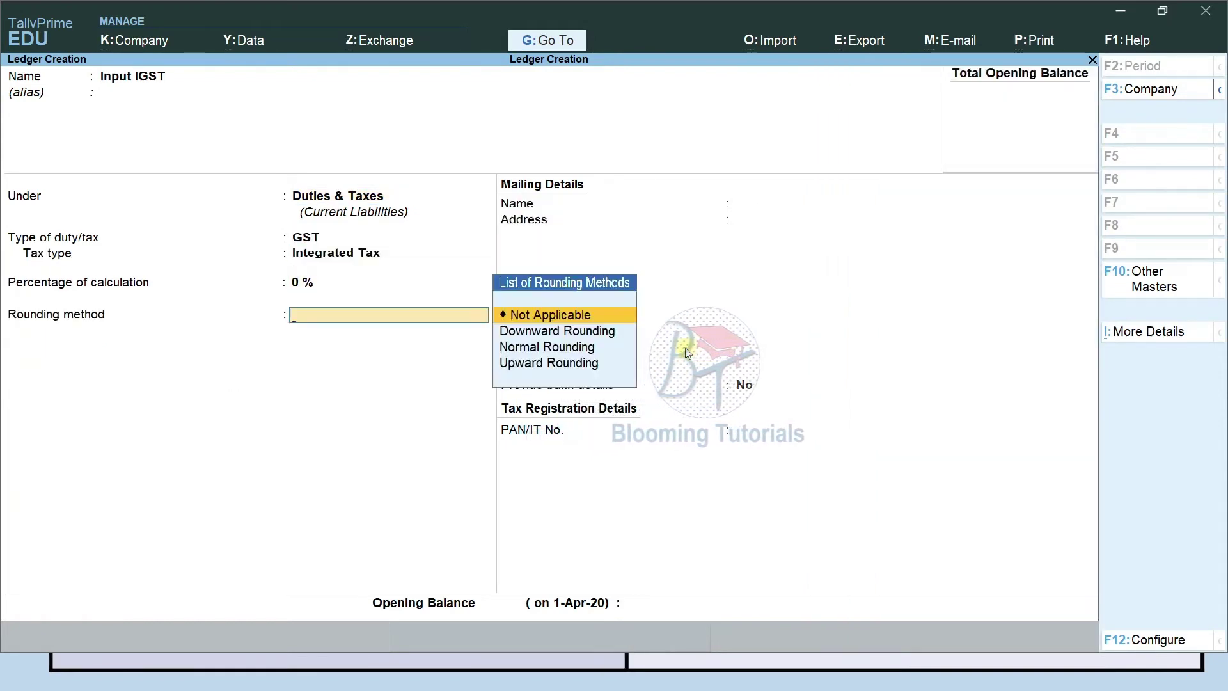
pyautogui.hotkey('ctrl', 'a')
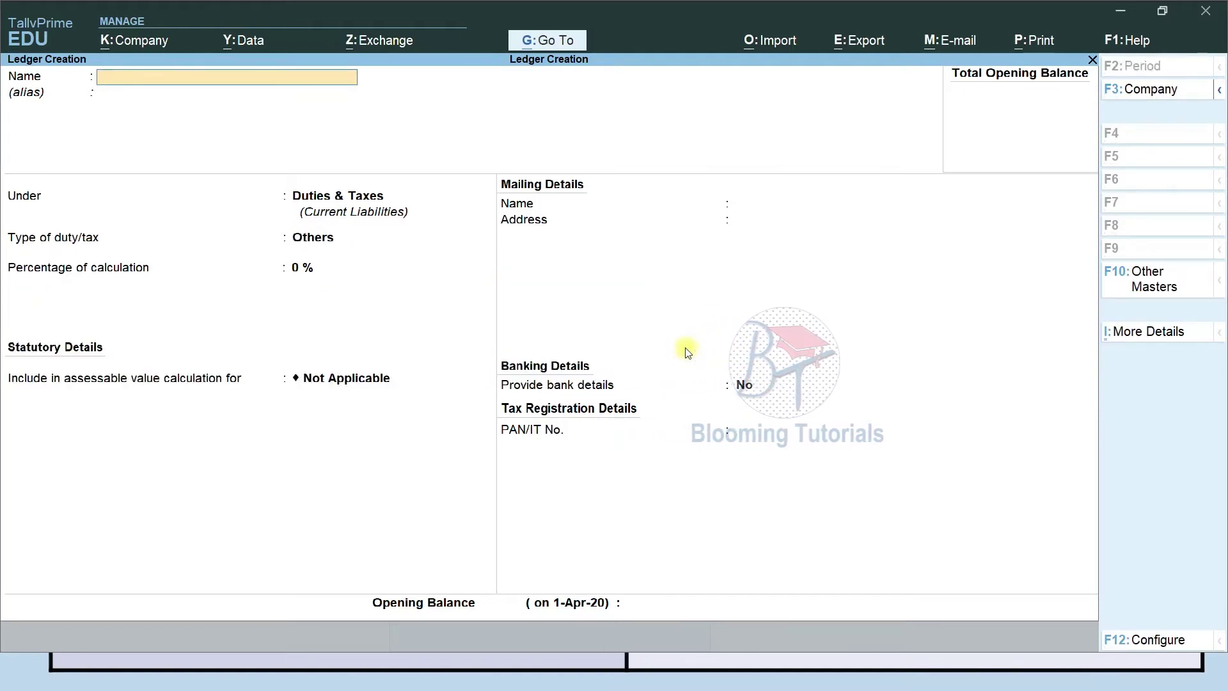
# Name a new ledger 'Service Tax', place it under Duties & Taxes, and bring up Company Features.
pyautogui.write('Ser')
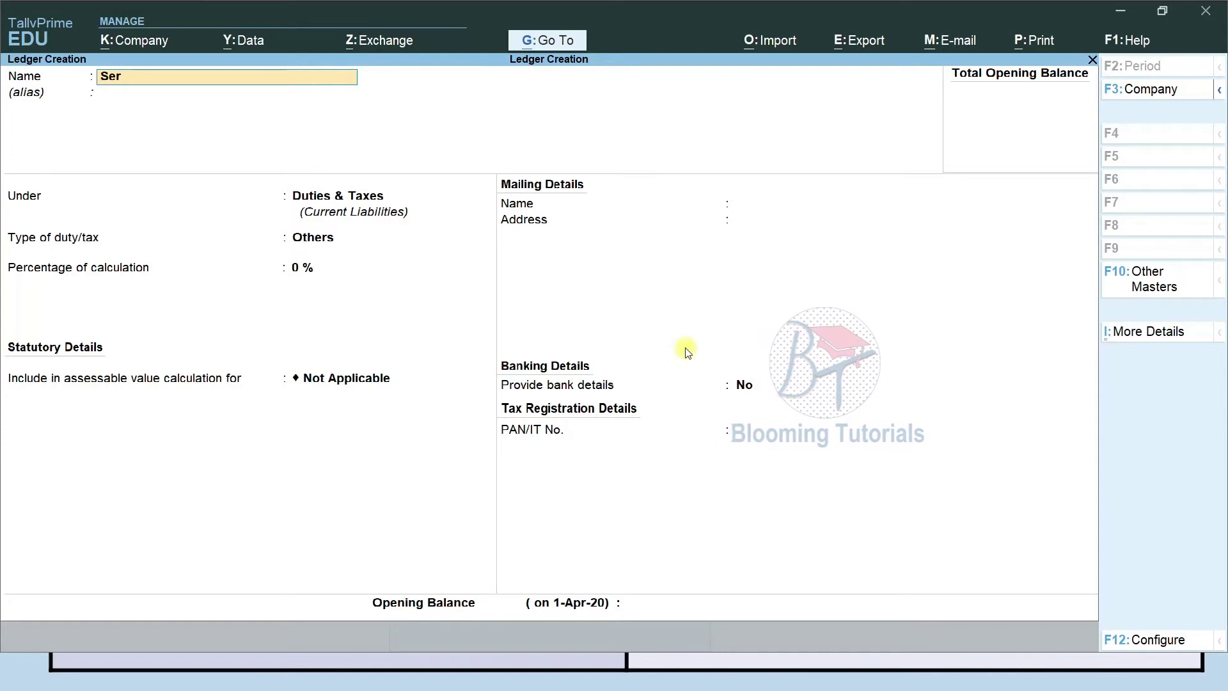
pyautogui.write('ivce Tax')
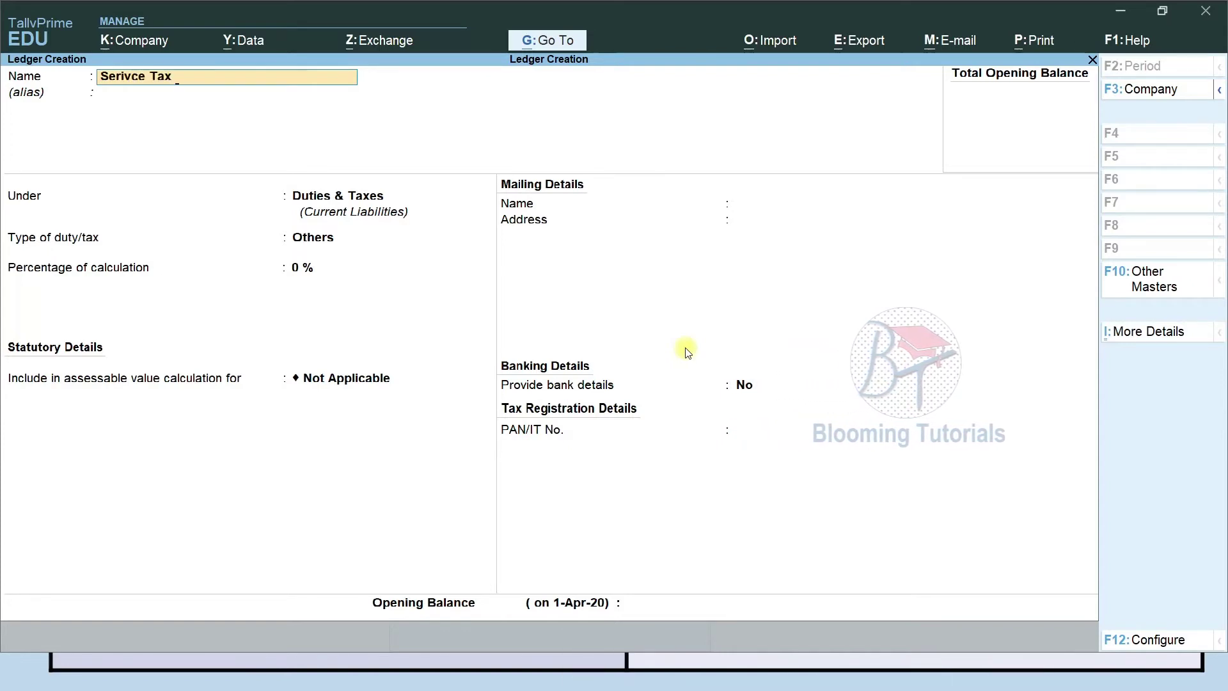
pyautogui.press('BackSpace')
pyautogui.press('BackSpace')
pyautogui.press('BackSpace')
pyautogui.press('BackSpace')
pyautogui.press('BackSpace')
pyautogui.press('BackSpace')
pyautogui.press('BackSpace')
pyautogui.press('BackSpace')
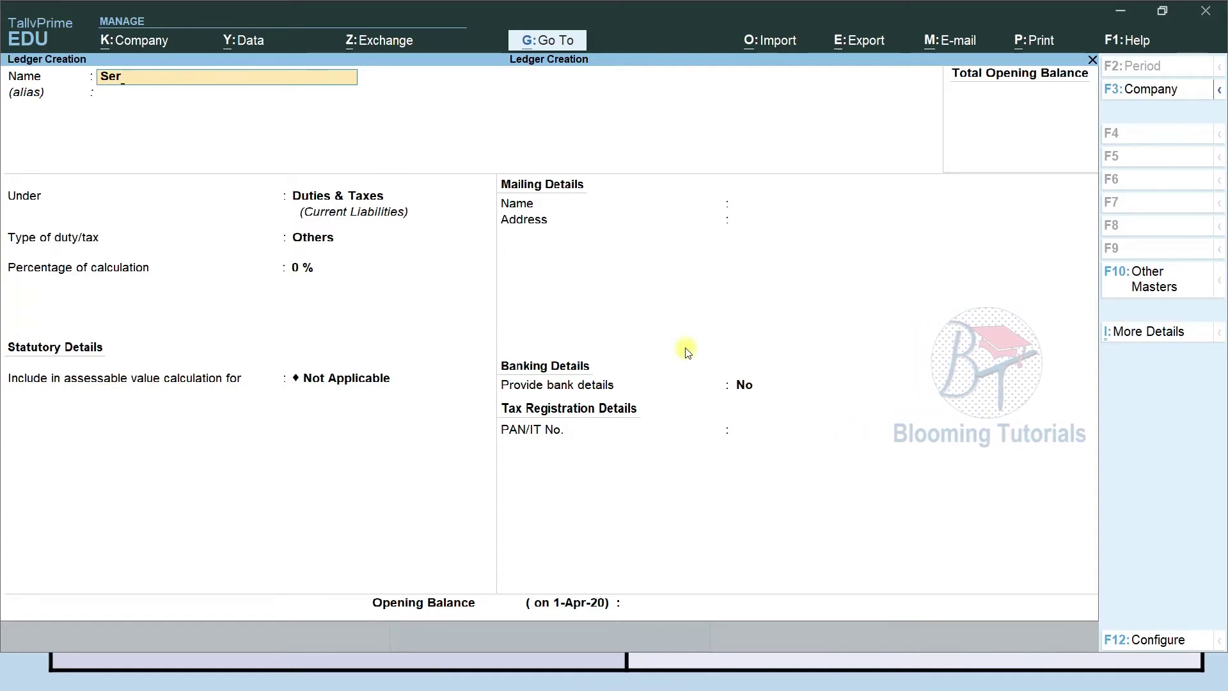
pyautogui.press('BackSpace')
pyautogui.write('vice Tax')
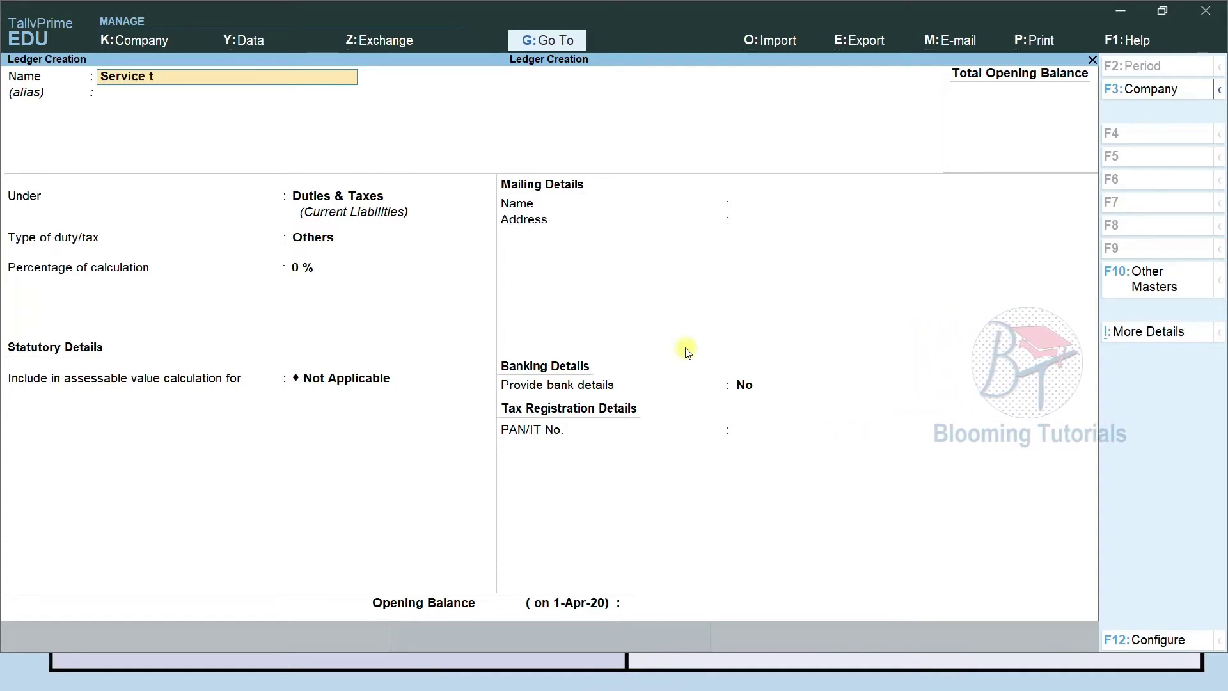
pyautogui.press('Return')
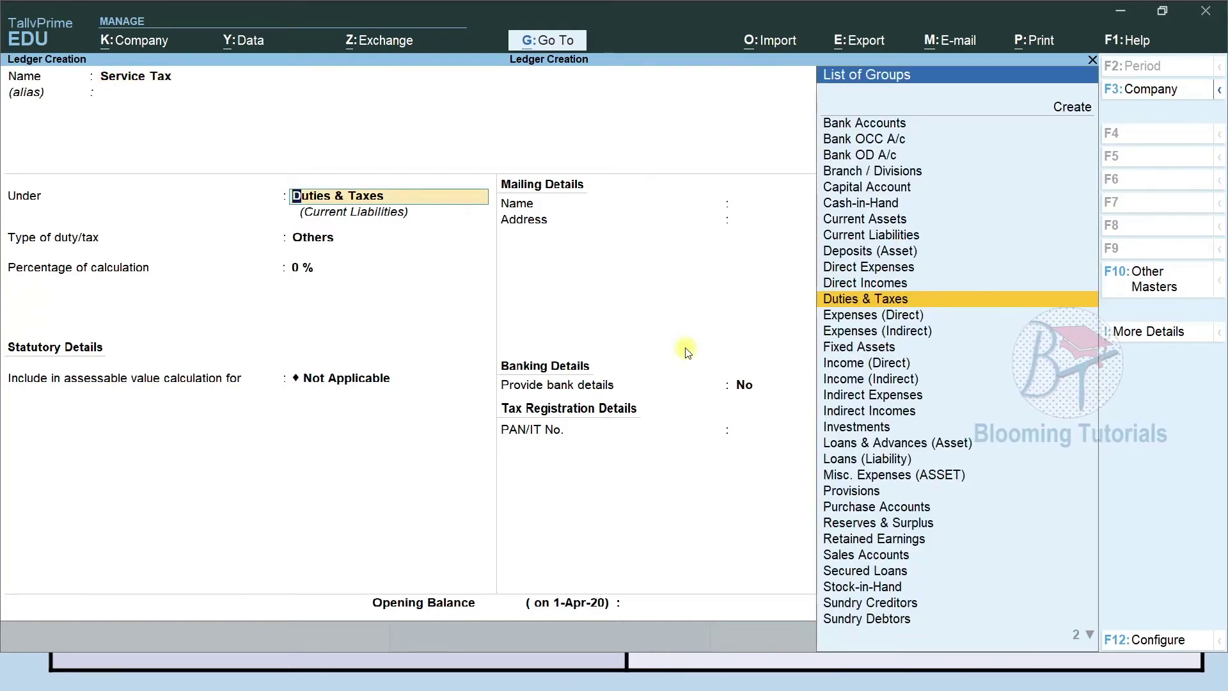
pyautogui.press('Return')
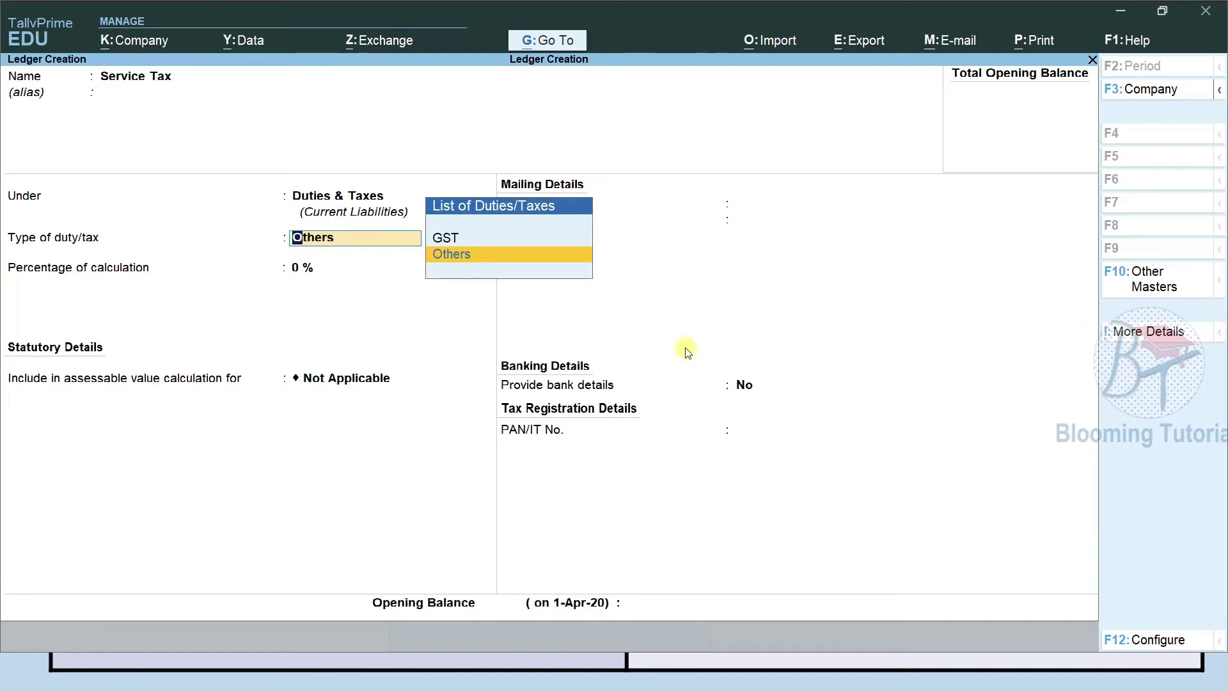
pyautogui.press('F11')
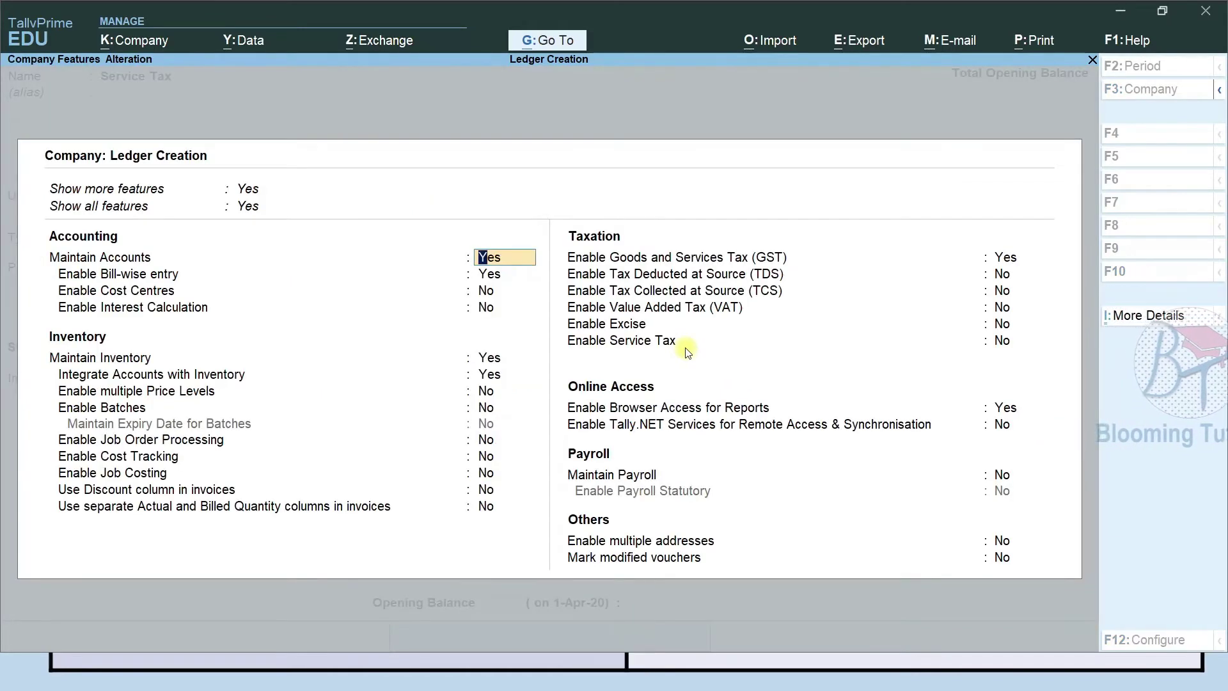
# Turn Service Tax on: no registration number, Individual/Proprietary/One Person Company, monthly format off, Accrual basis.
pyautogui.press('Return')
pyautogui.press('Return')
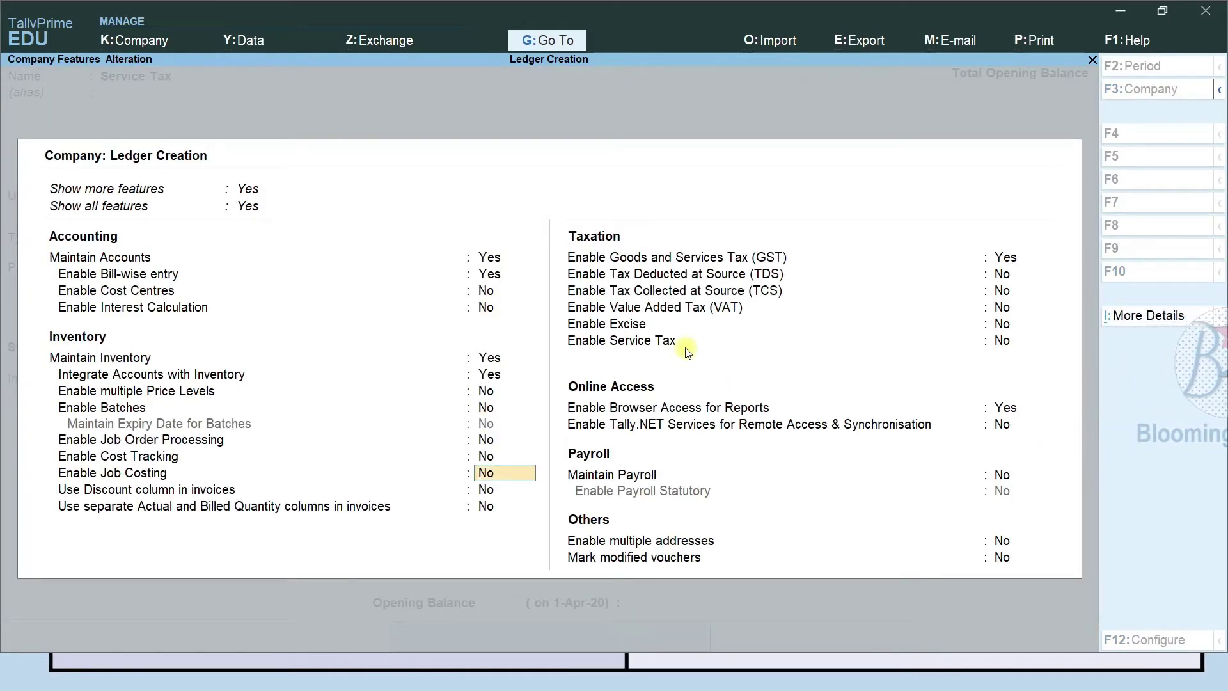
pyautogui.press('Return')
pyautogui.press('Return')
pyautogui.press('Return')
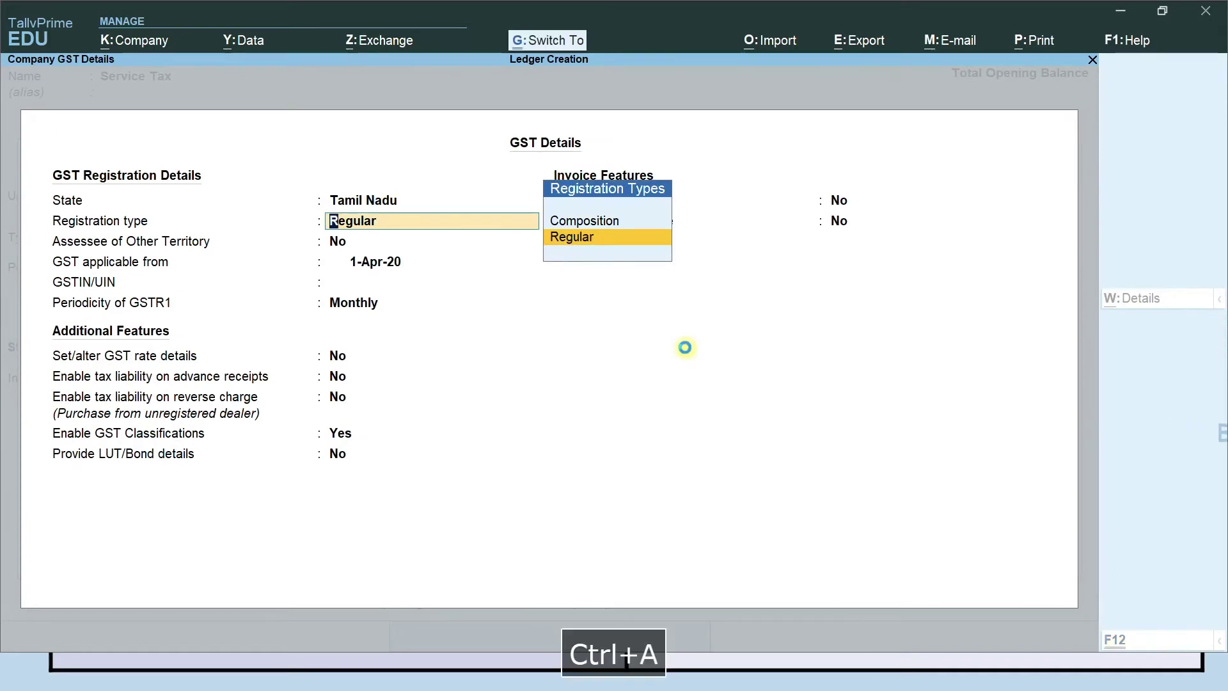
pyautogui.hotkey('ctrl', 'a')
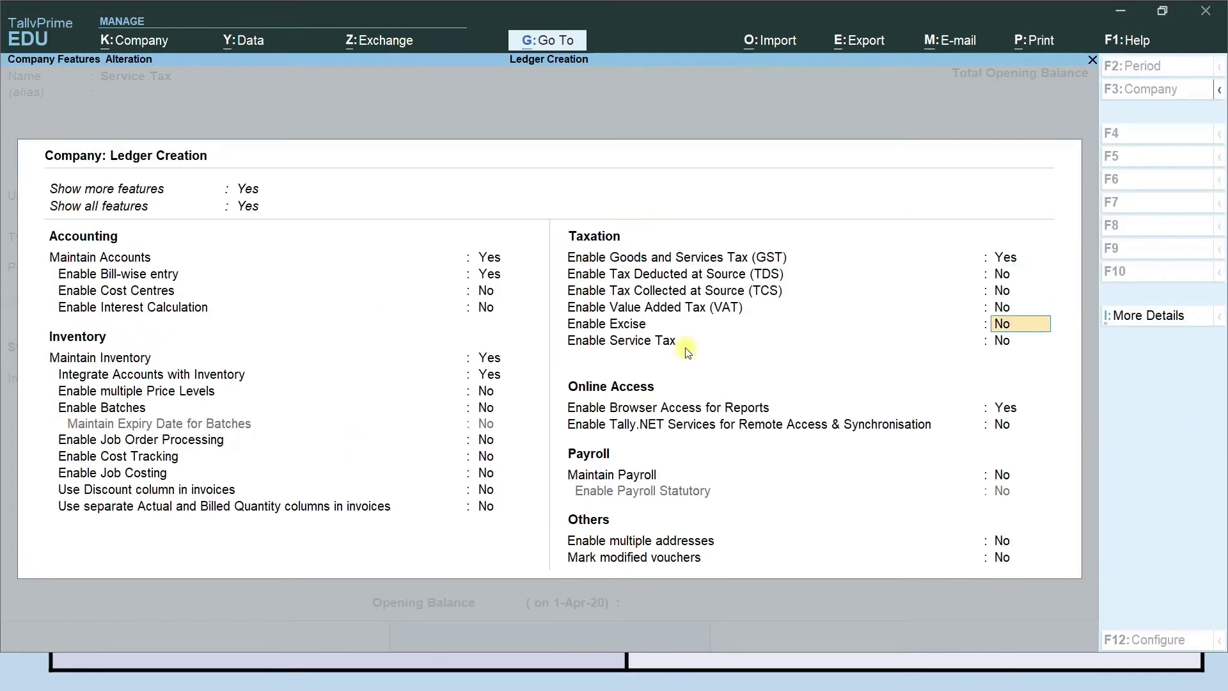
pyautogui.press('y')
pyautogui.press('Return')
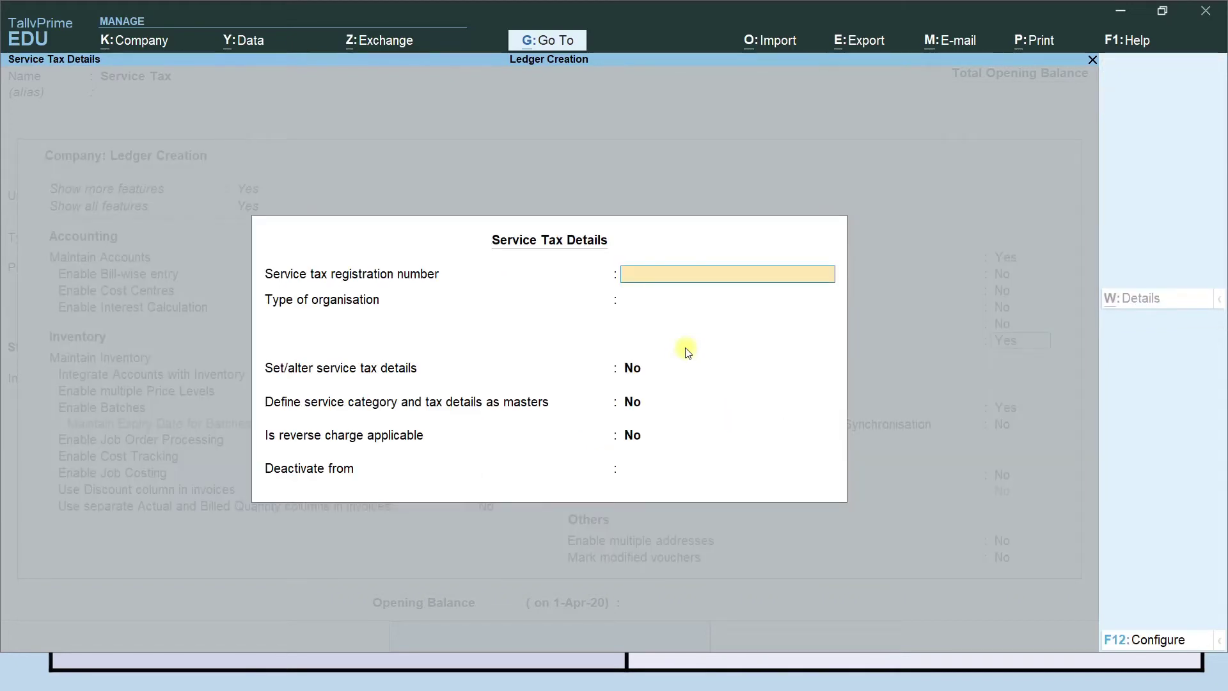
pyautogui.press('Return')
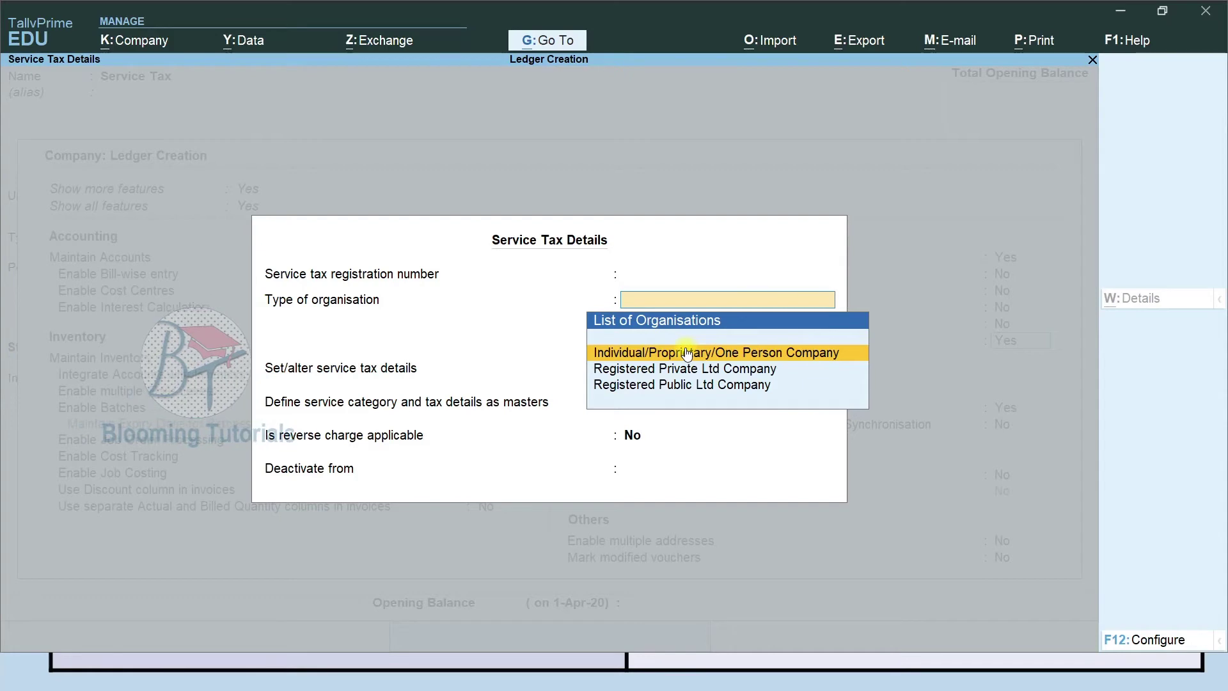
pyautogui.click(686, 352)
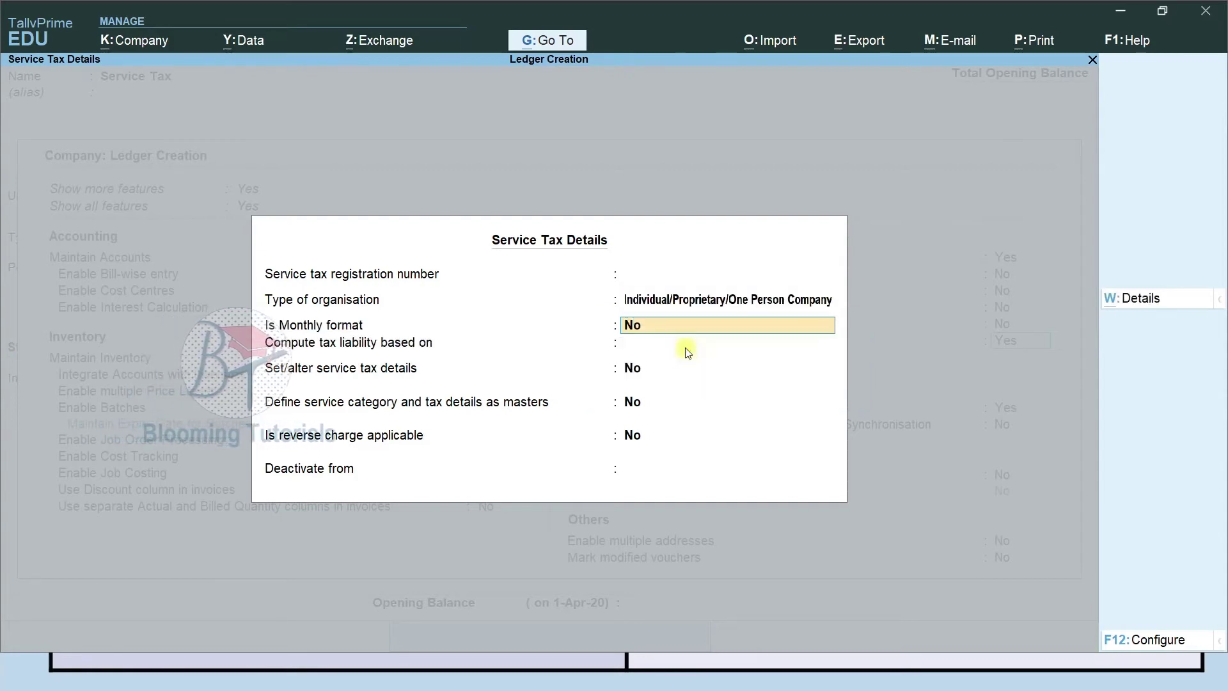
pyautogui.press('Return')
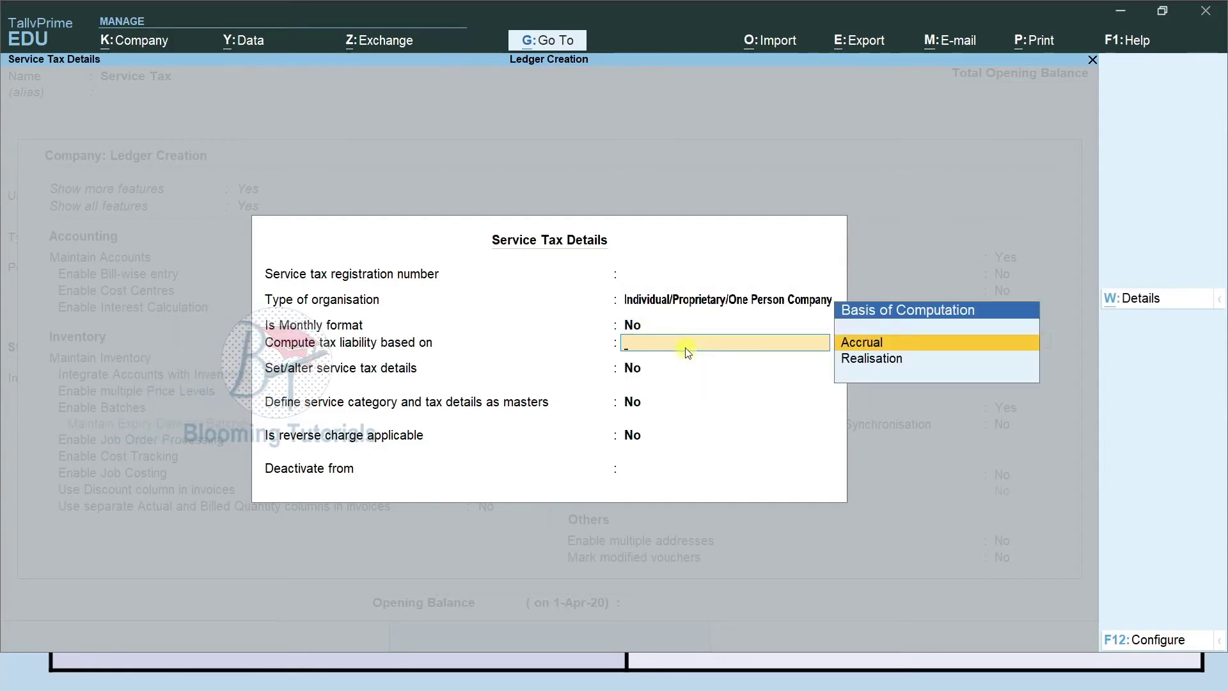
pyautogui.press('Return')
pyautogui.press('Return')
pyautogui.press('Return')
pyautogui.press('Return')
pyautogui.press('Return')
pyautogui.press('Return')
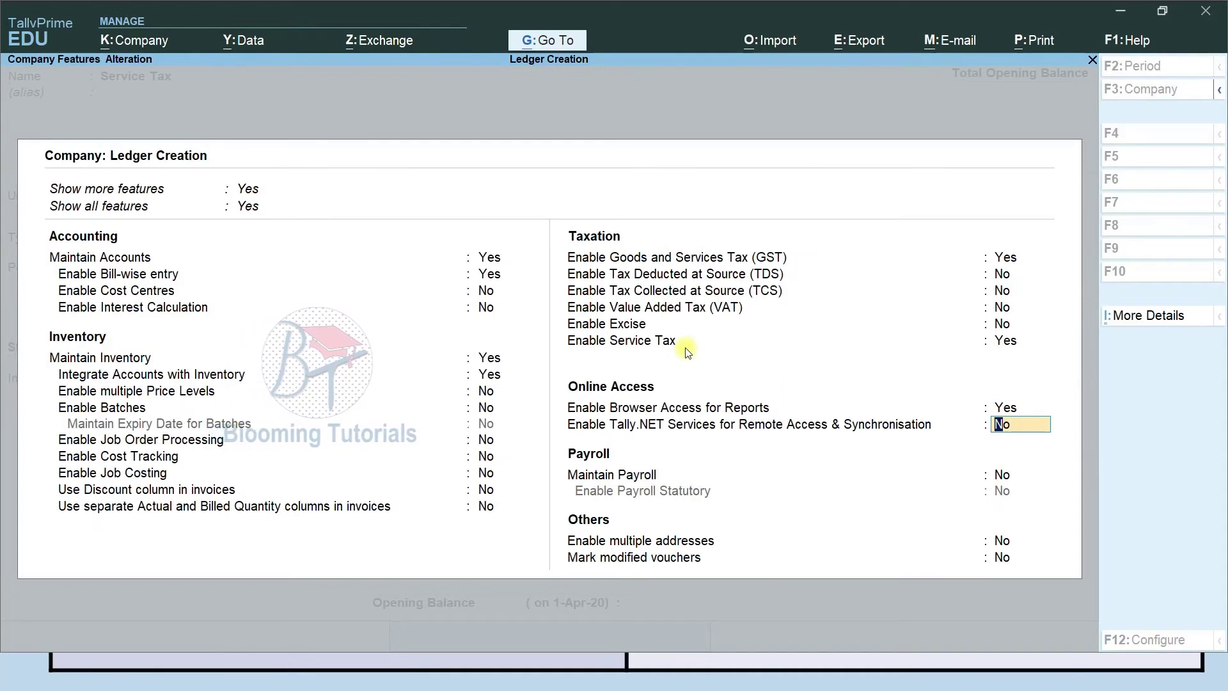
# Save the Service Tax ledger with duty type and tax head Service Tax, then view the Output ledgers slide.
pyautogui.hotkey('ctrl', 'a')
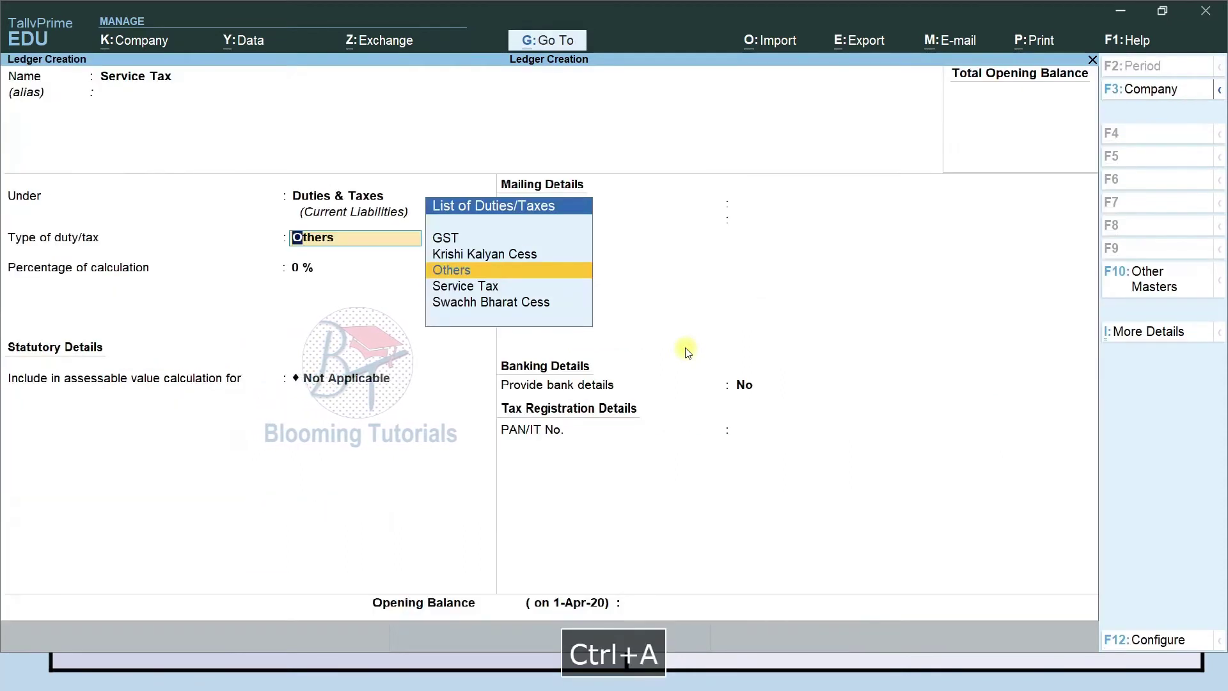
pyautogui.press('Down')
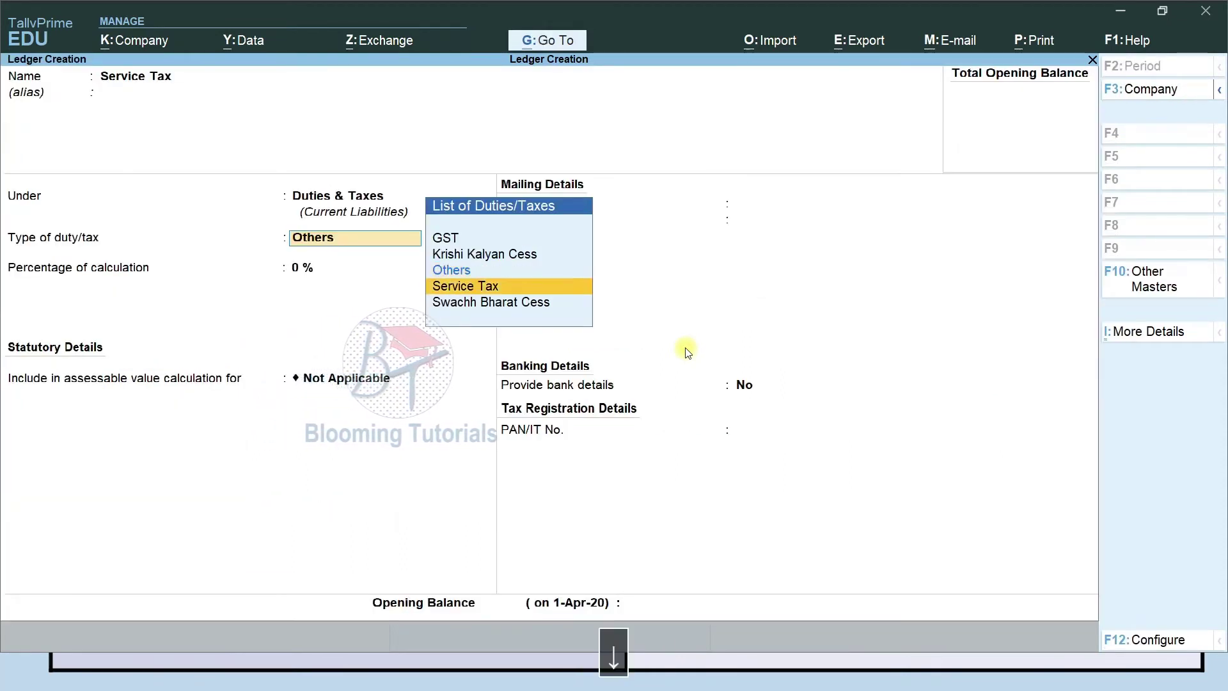
pyautogui.press('Return')
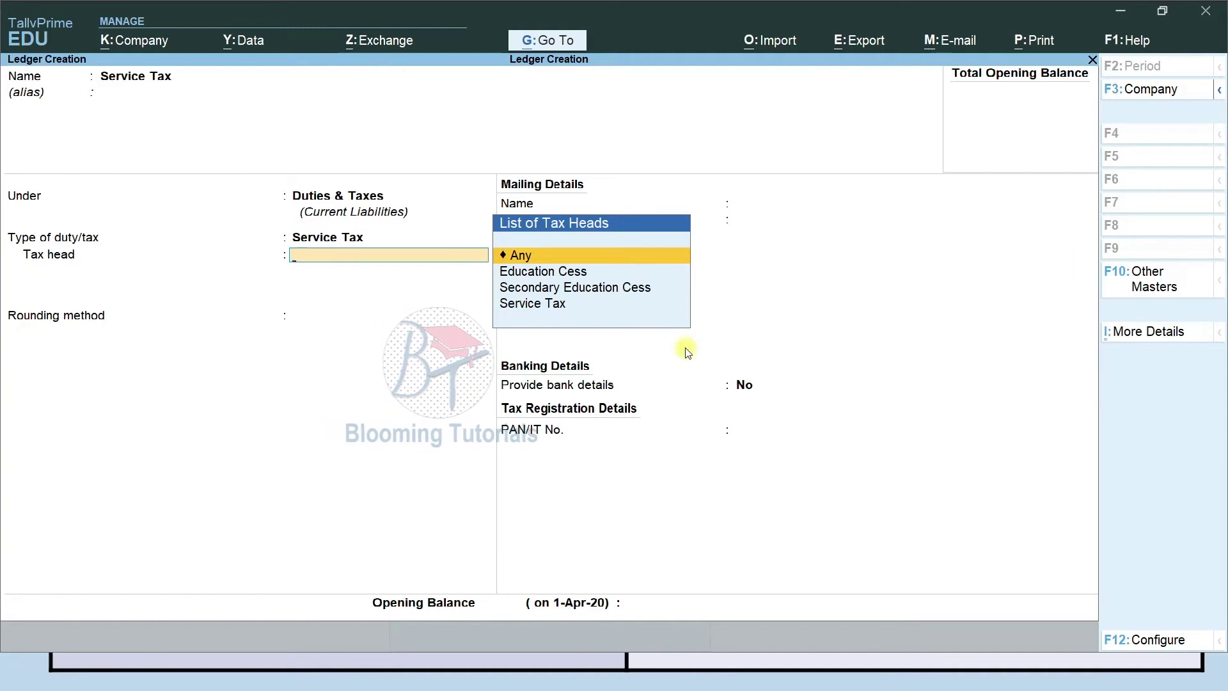
pyautogui.press('Down')
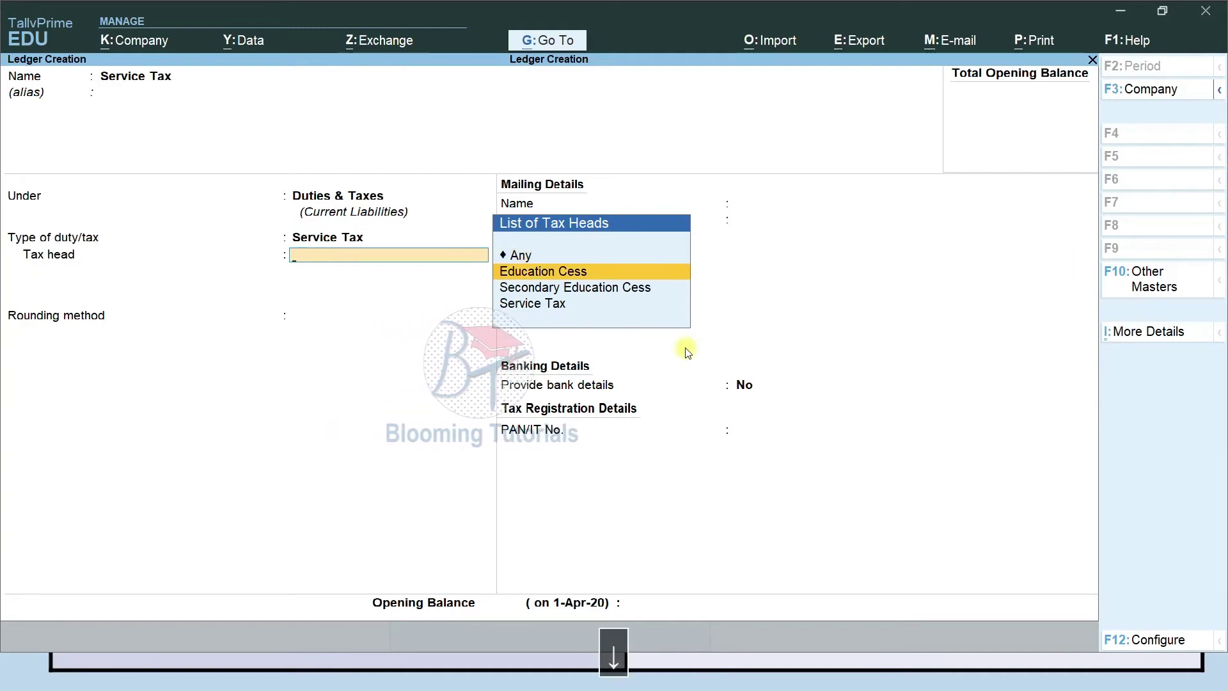
pyautogui.press('Down')
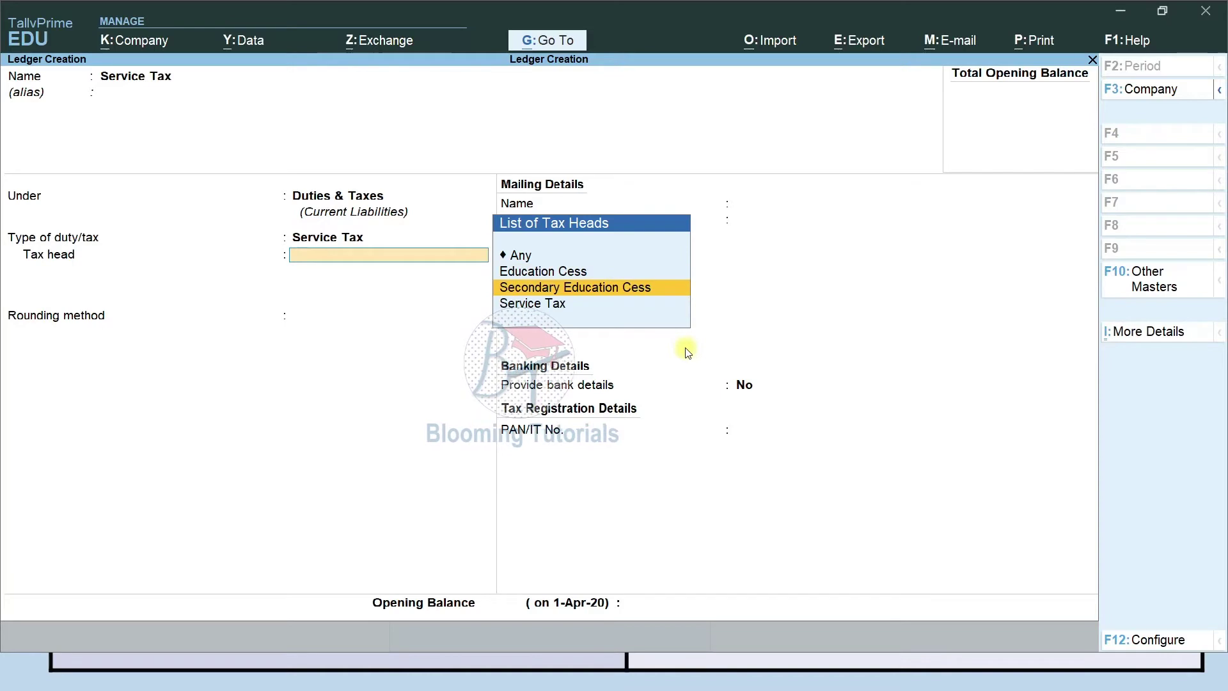
pyautogui.press('Down')
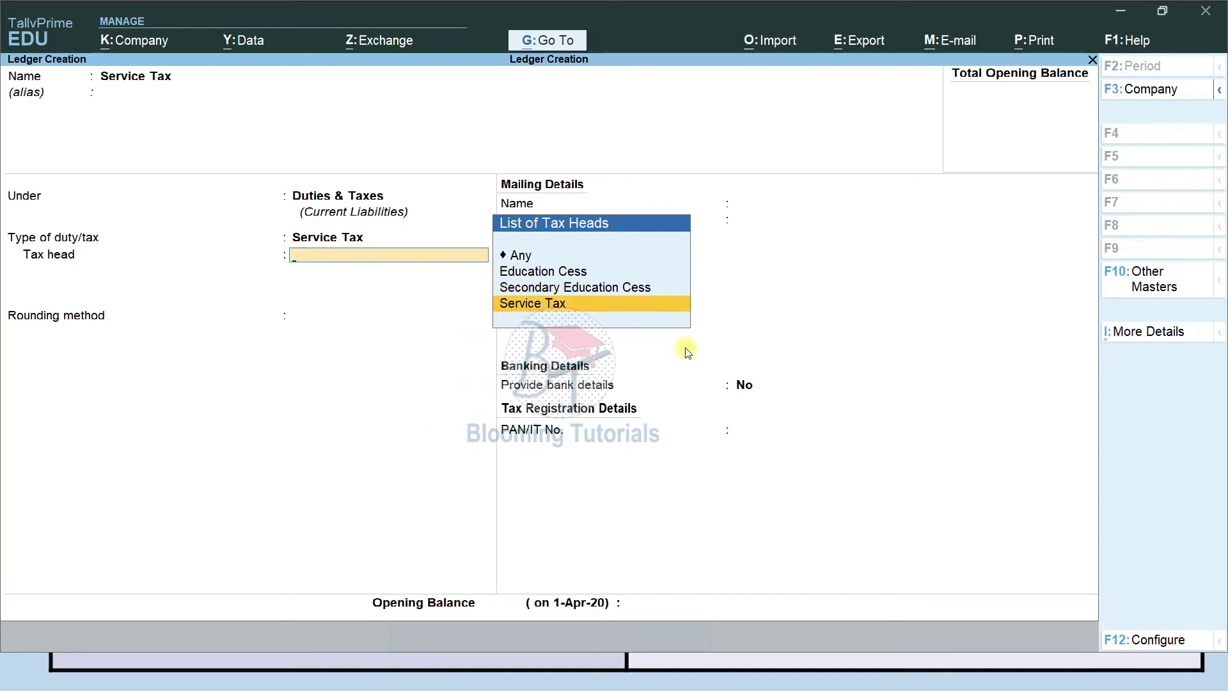
pyautogui.press('Return')
pyautogui.press('Return')
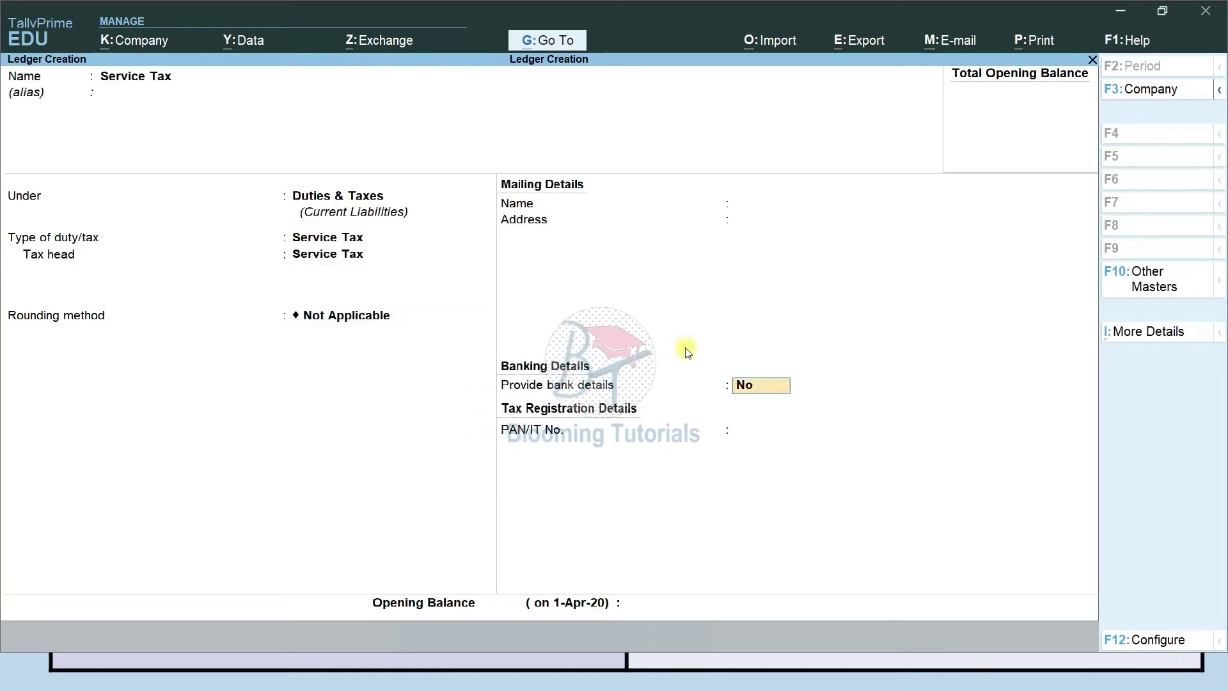
pyautogui.hotkey('ctrl', 'a')
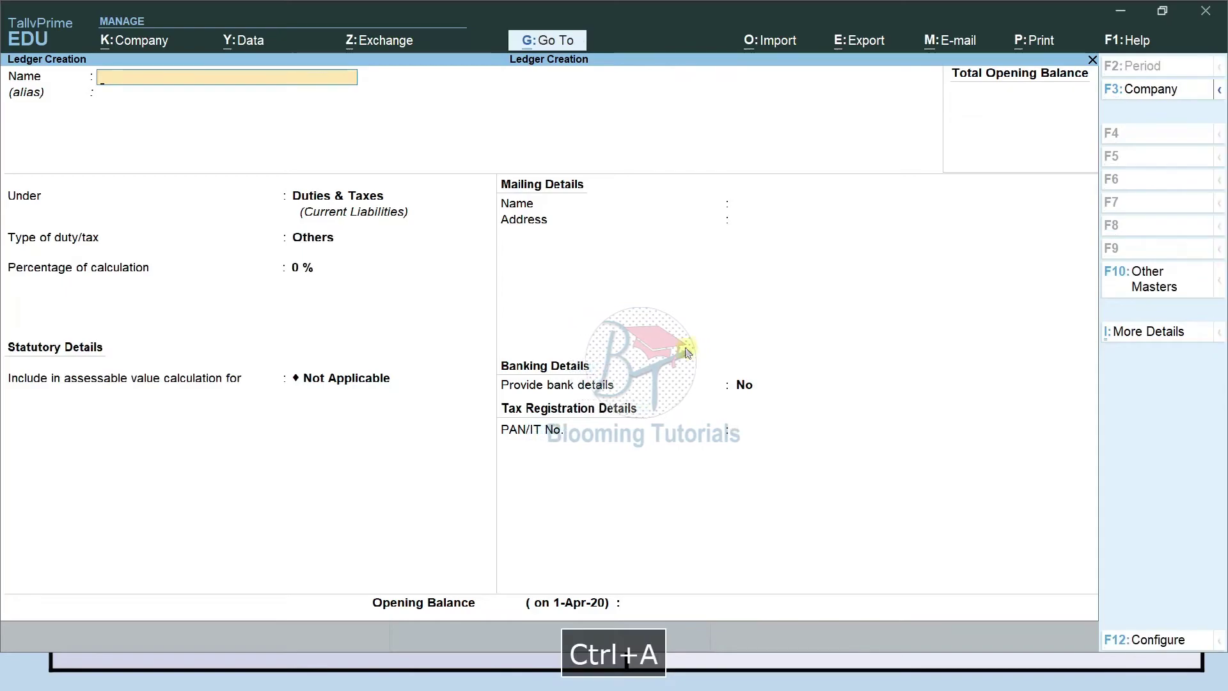
pyautogui.hotkey('alt', 'Tab')
pyautogui.press('Down')
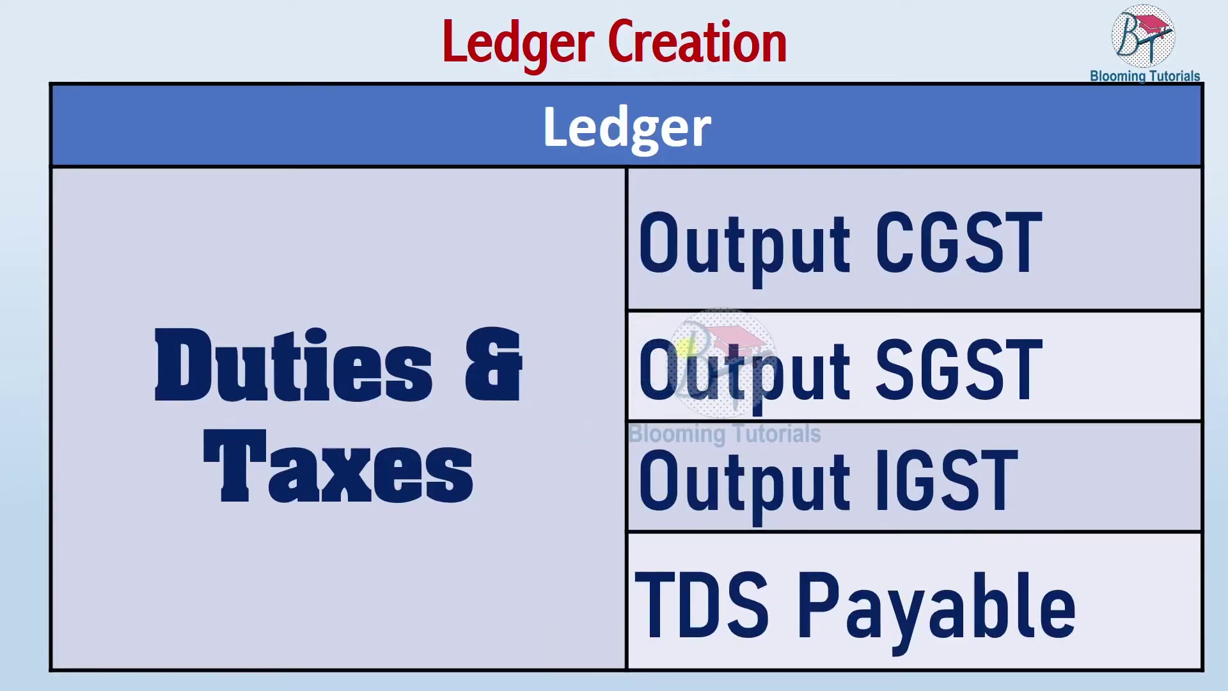
# Create the Output CGST ledger under Duties & Taxes as a GST duty with Central Tax.
pyautogui.hotkey('alt', 'Tab')
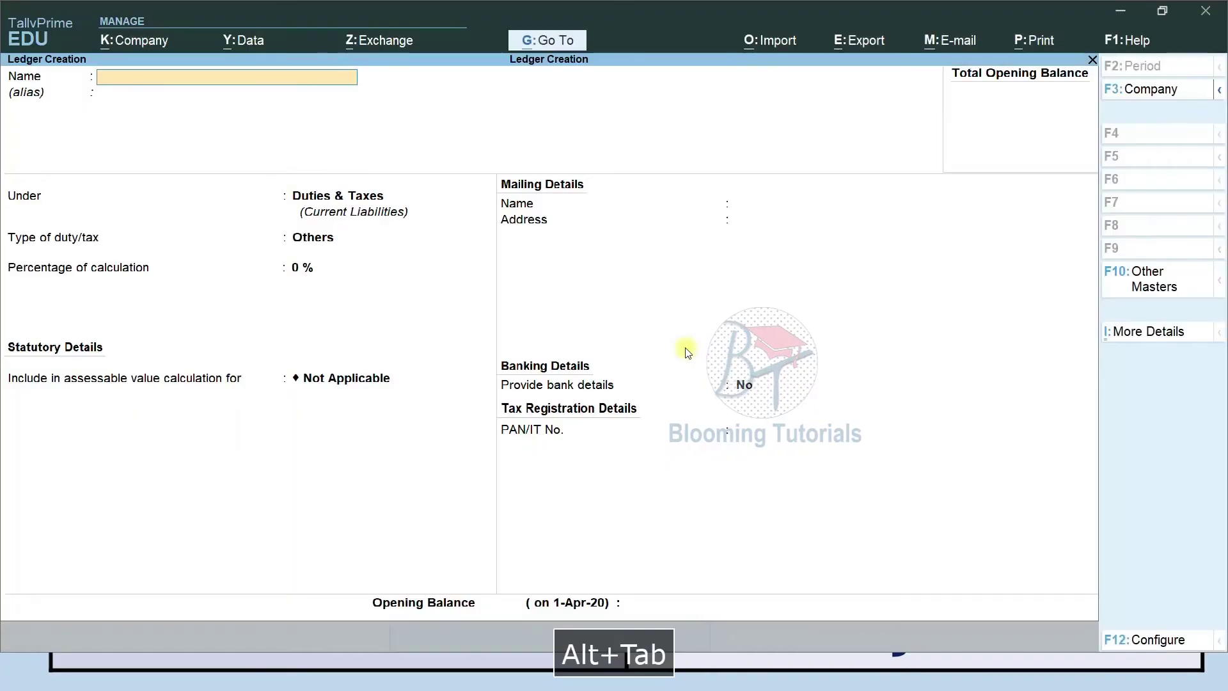
pyautogui.write('Output CGST')
pyautogui.press('Return')
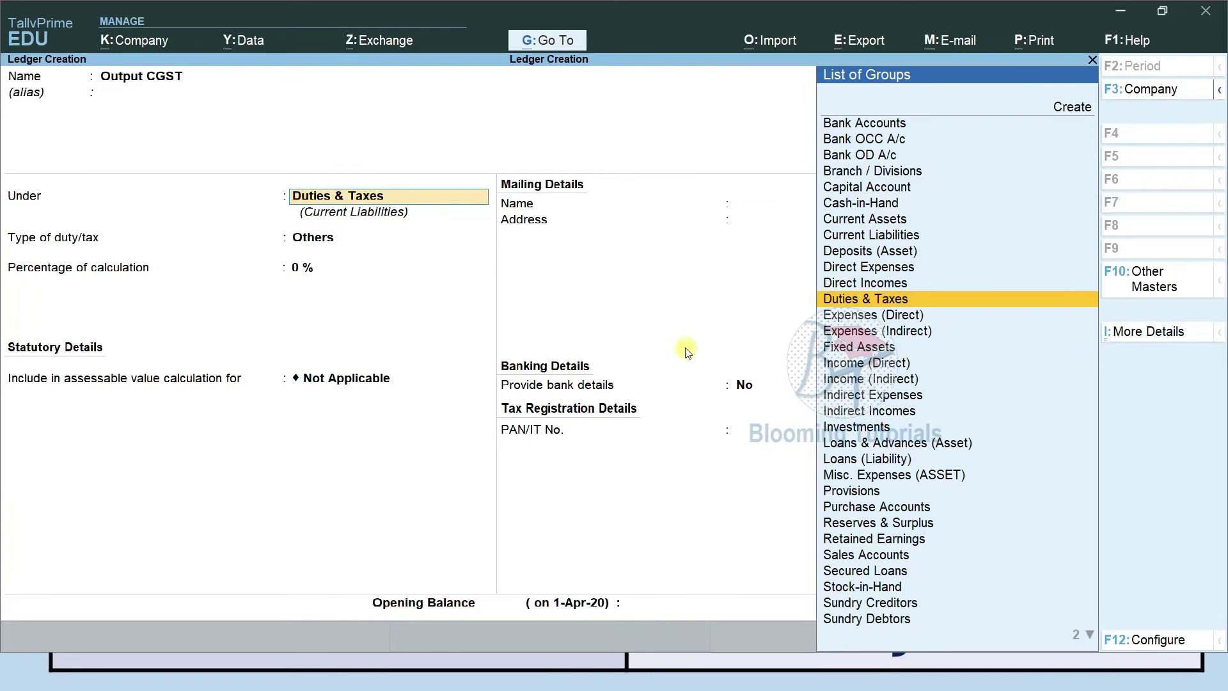
pyautogui.press('Return')
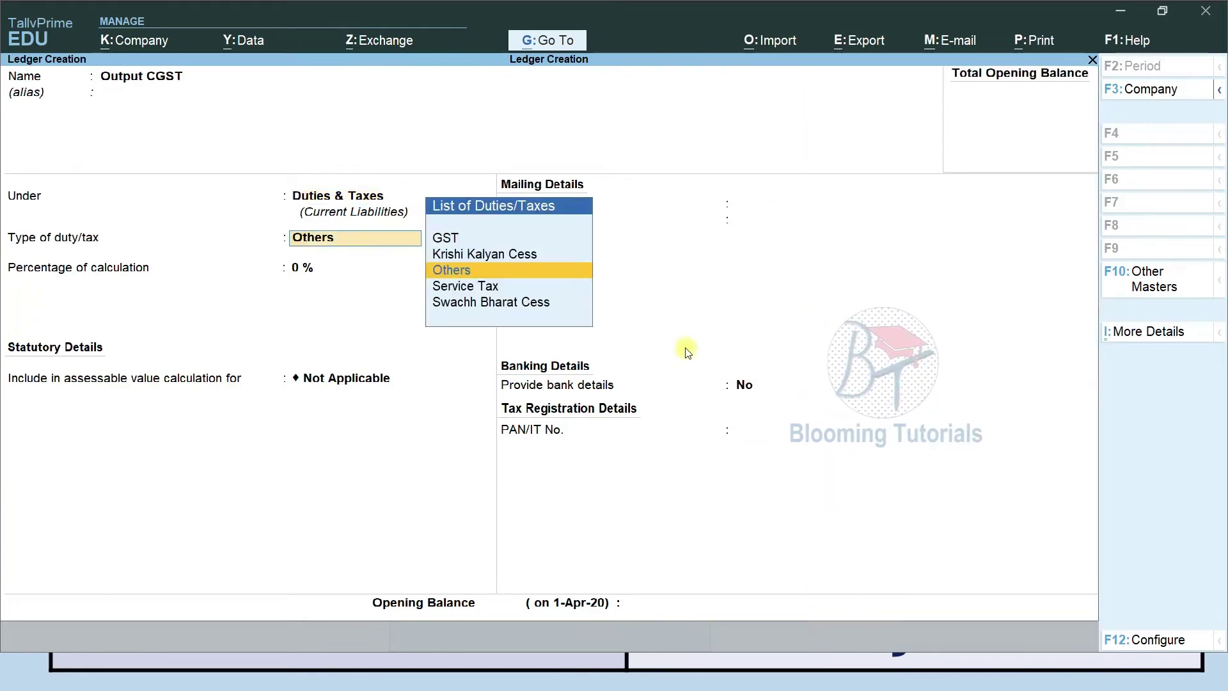
pyautogui.press('Up')
pyautogui.press('Up')
pyautogui.press('Return')
pyautogui.press('Down')
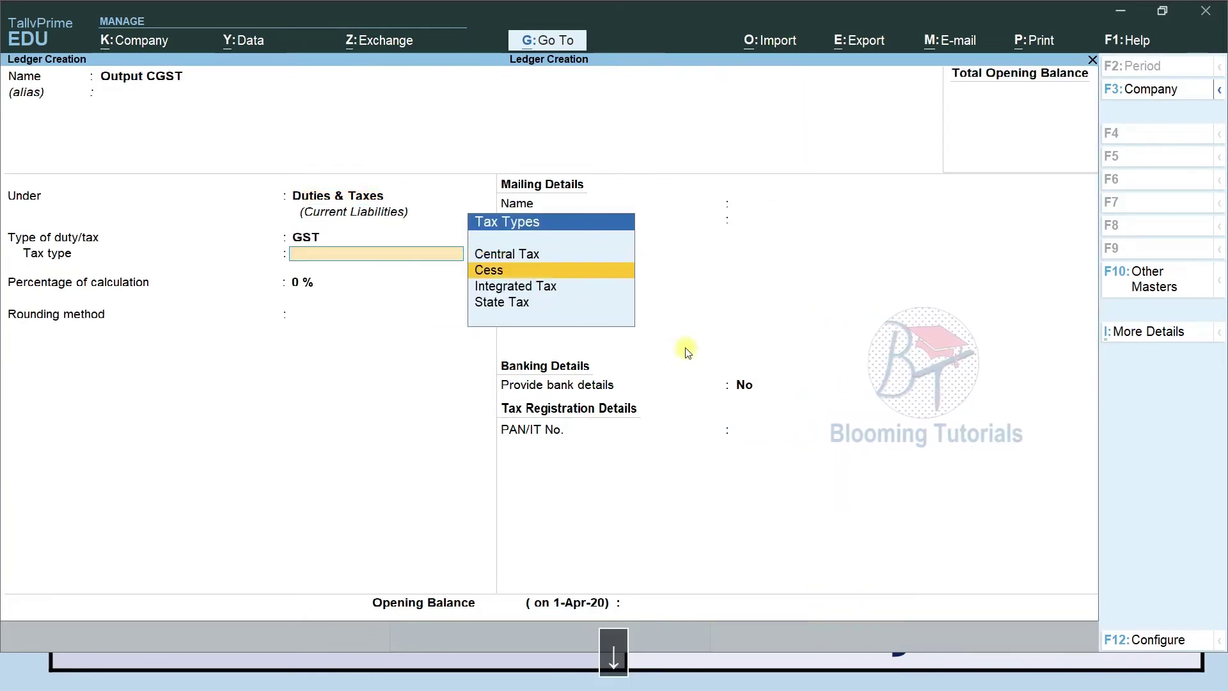
pyautogui.press('Up')
pyautogui.press('Return')
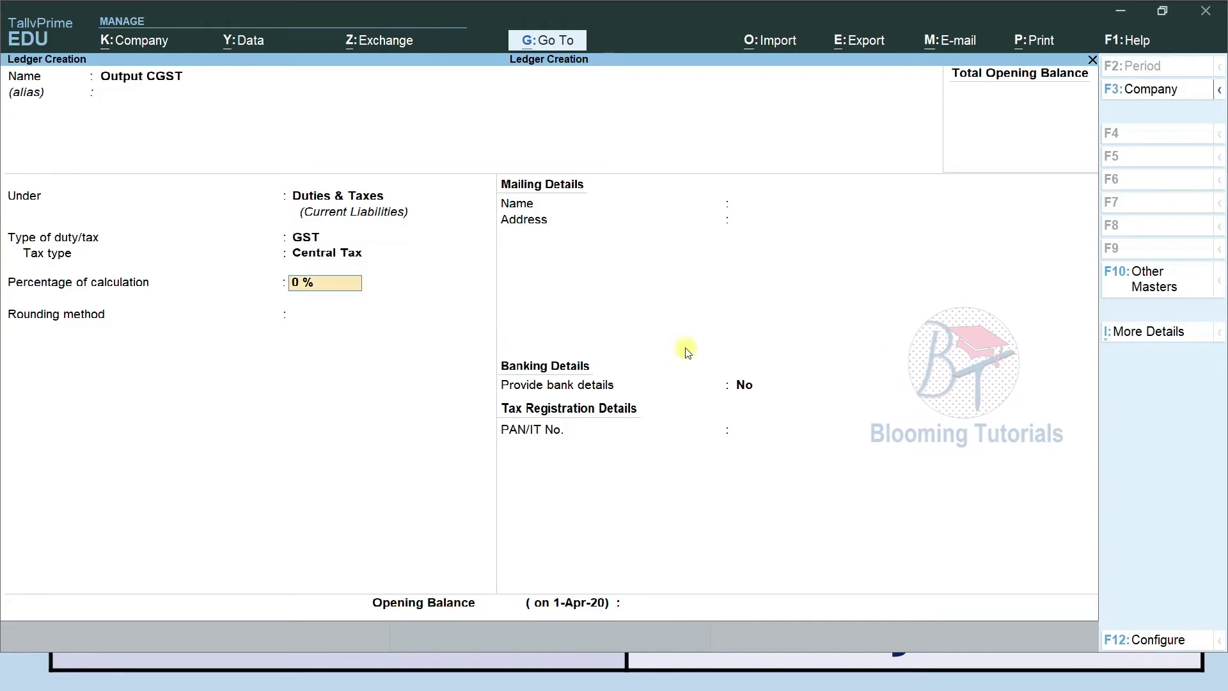
pyautogui.hotkey('ctrl', 'a')
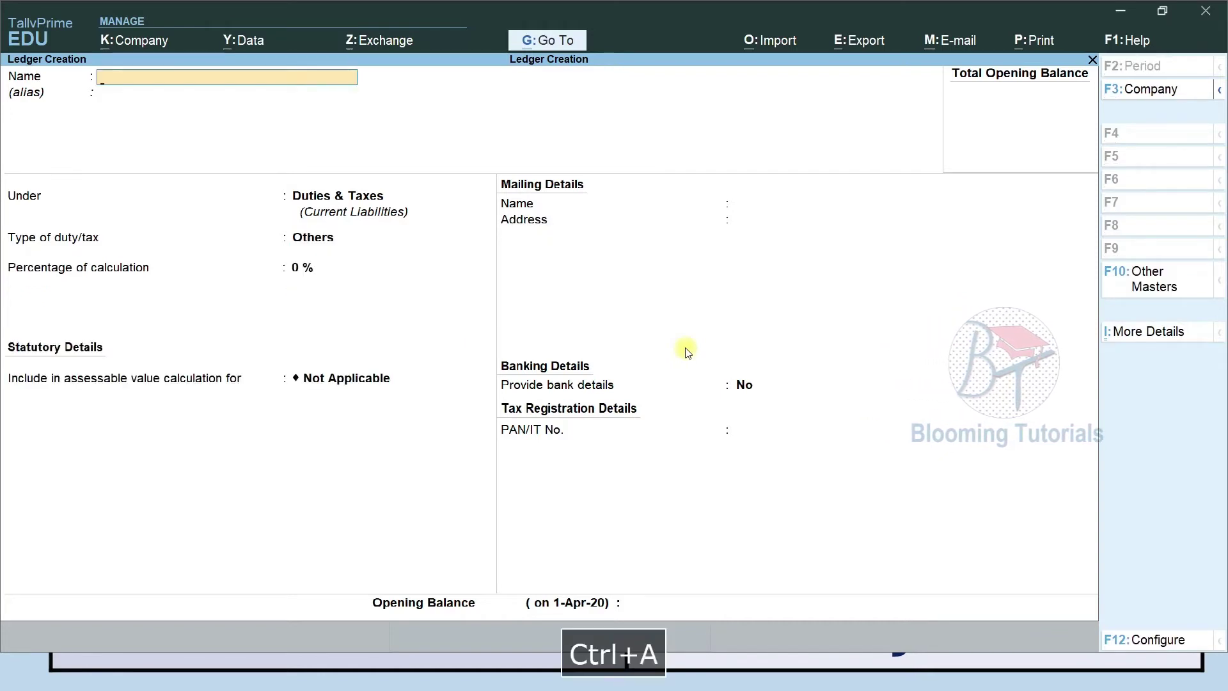
# Create the Output SGST ledger as a GST duty with State Tax.
pyautogui.write('O')
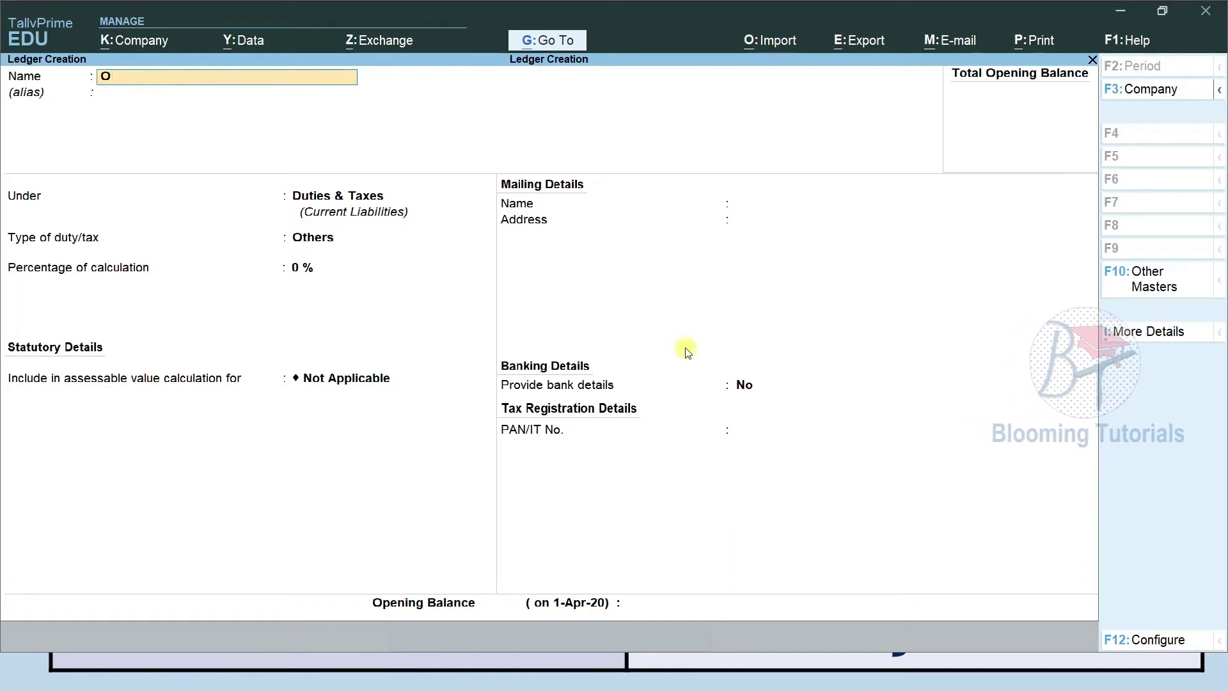
pyautogui.write('uput SGt SGST')
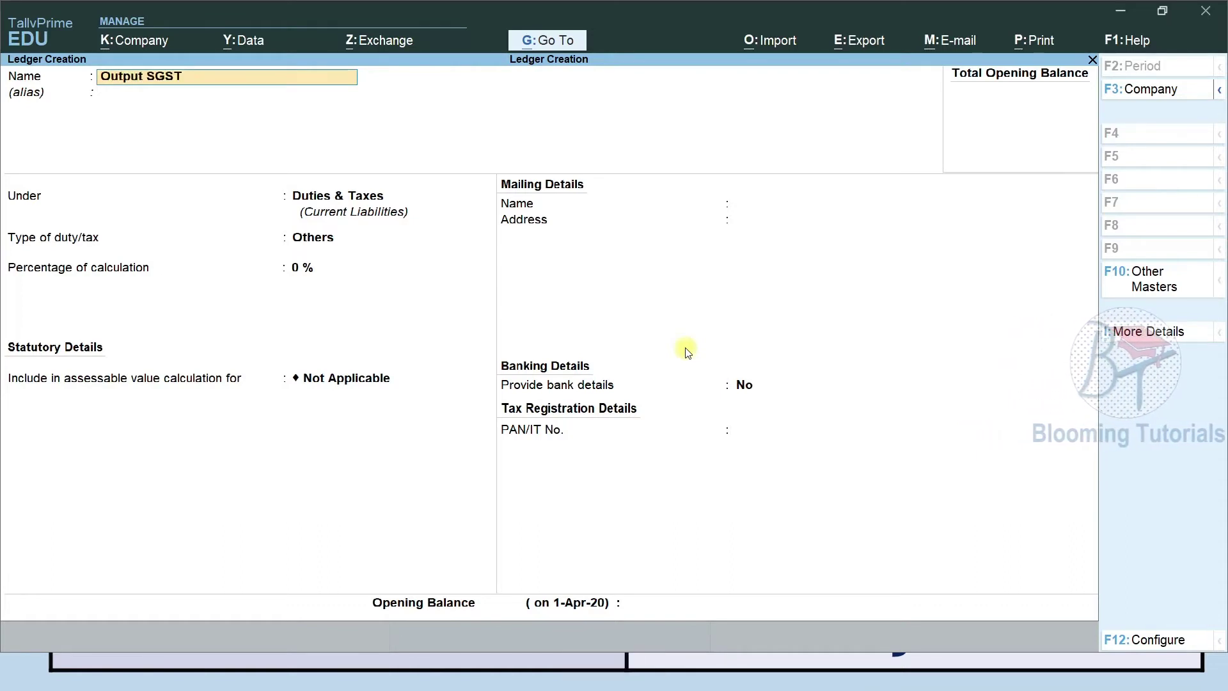
pyautogui.press('Return')
pyautogui.press('Return')
pyautogui.press('Return')
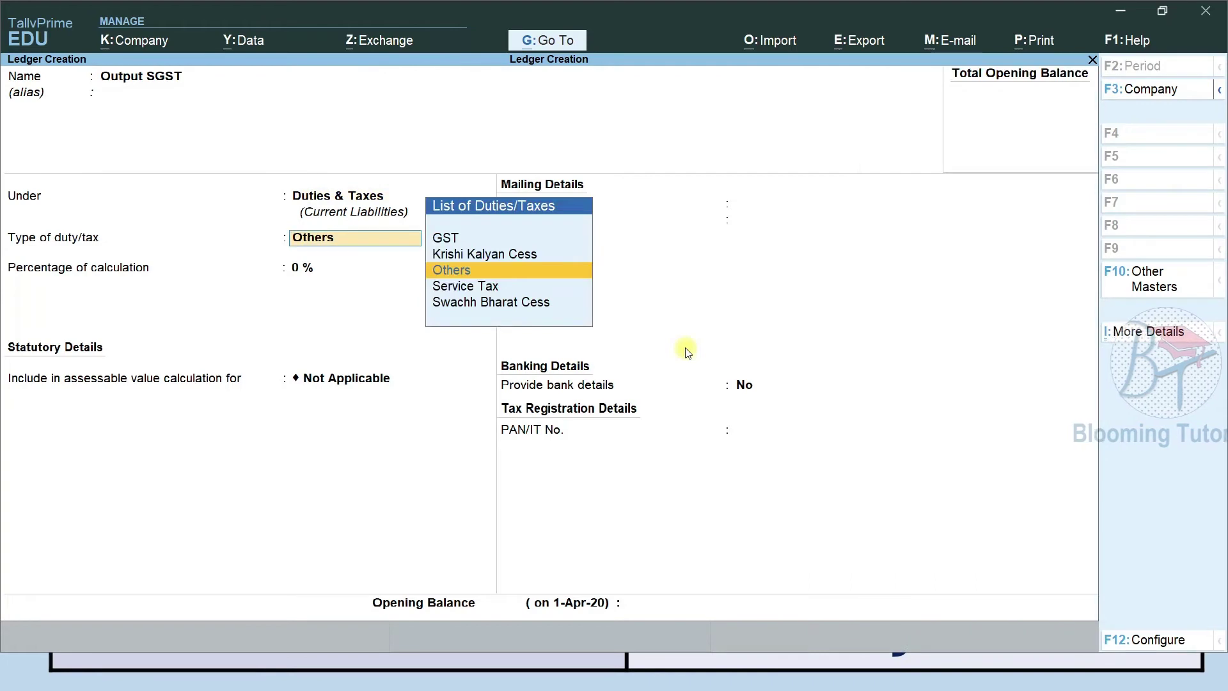
pyautogui.press('Up')
pyautogui.press('Up')
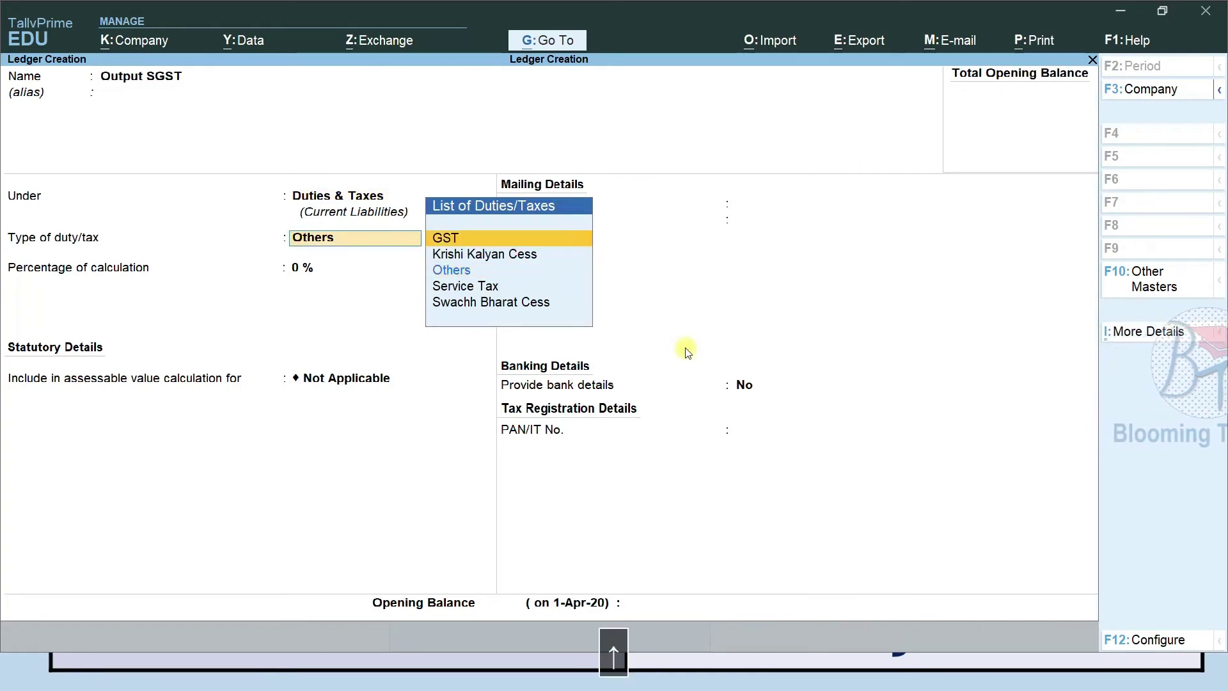
pyautogui.press('Return')
pyautogui.press('Down')
pyautogui.press('Down')
pyautogui.press('Down')
pyautogui.press('Return')
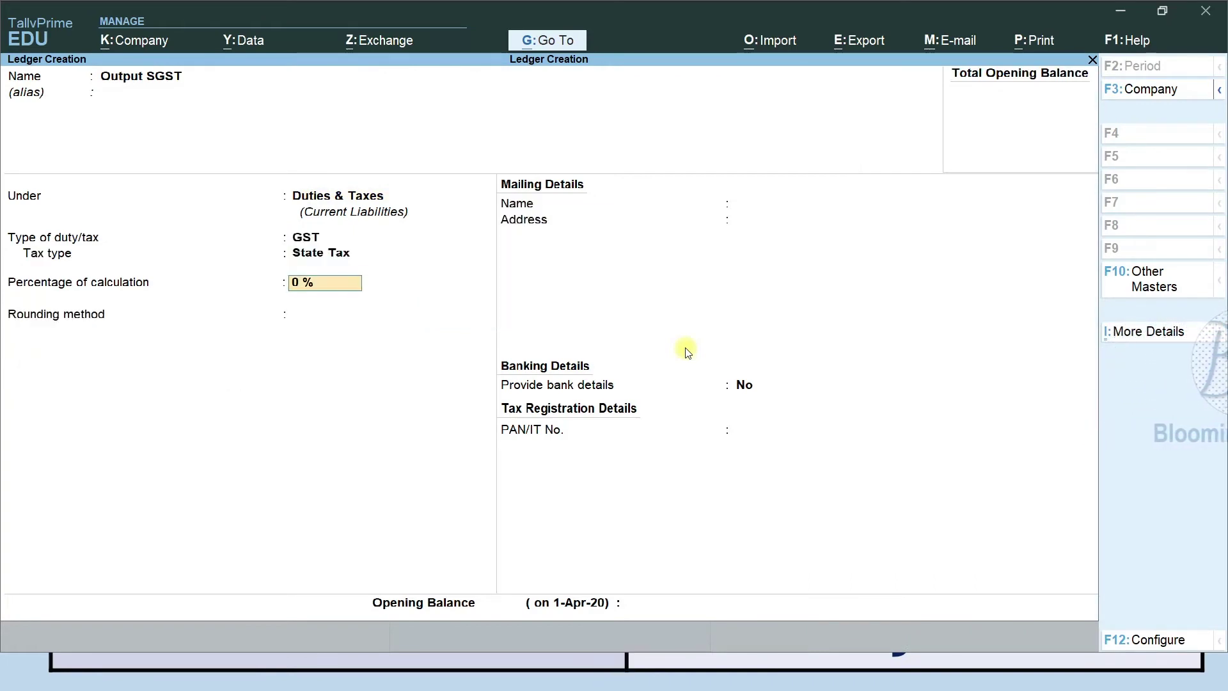
pyautogui.hotkey('ctrl', 'a')
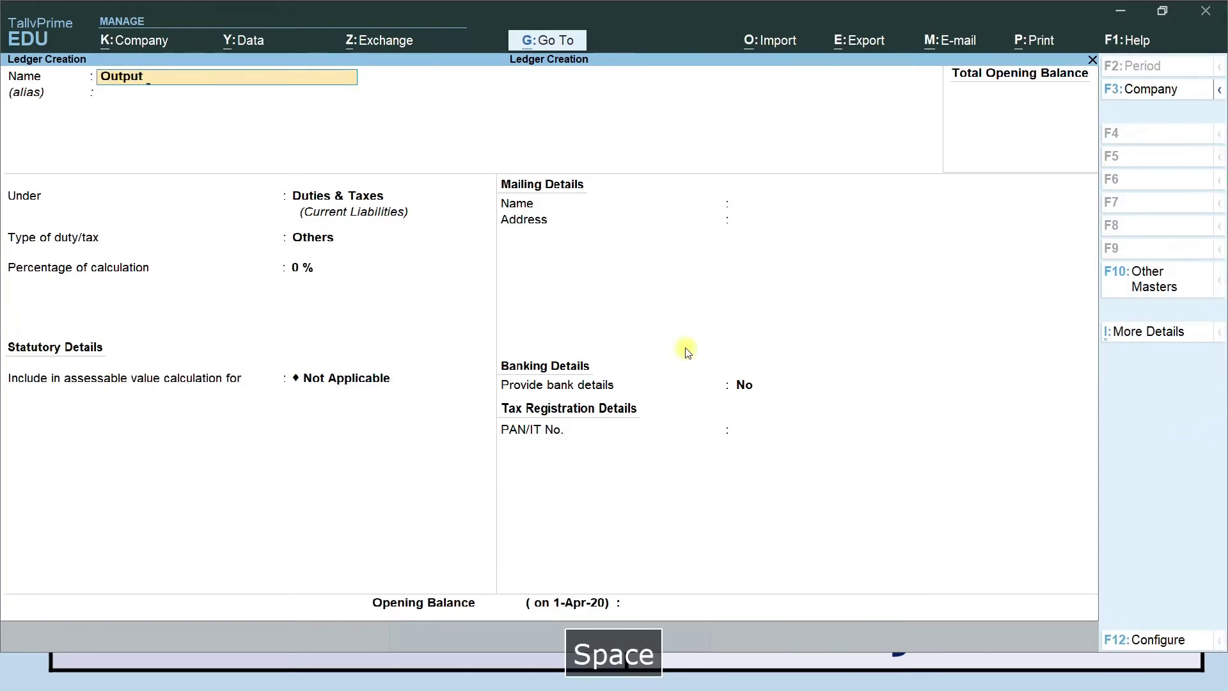
# Create the Output IGST ledger under Duties & Taxes as a GST duty with Integrated Tax.
pyautogui.write('Output IGST')
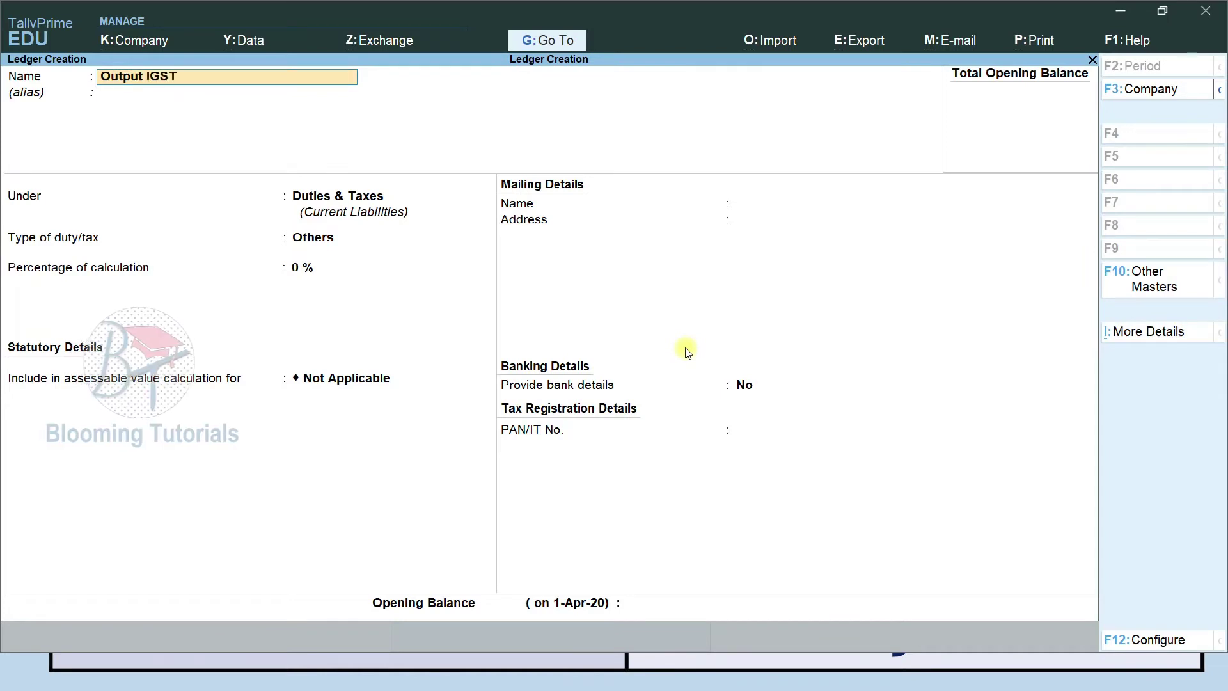
pyautogui.press('Return')
pyautogui.press('Return')
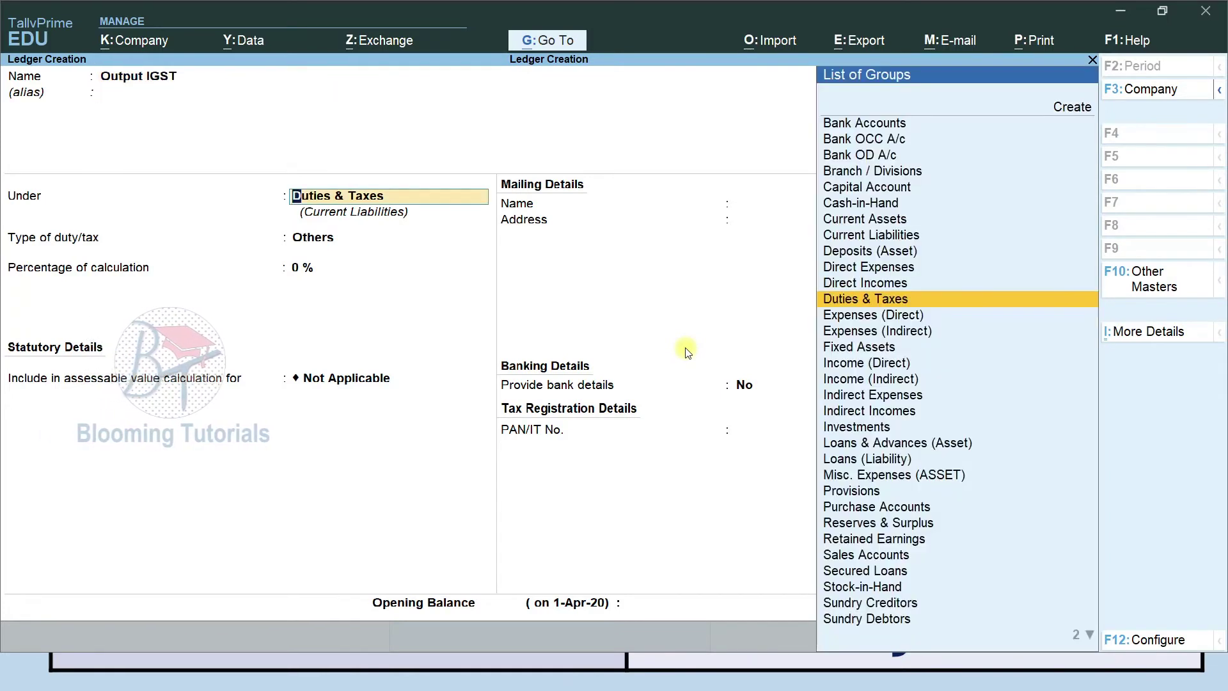
pyautogui.press('Return')
pyautogui.press('Up')
pyautogui.press('Up')
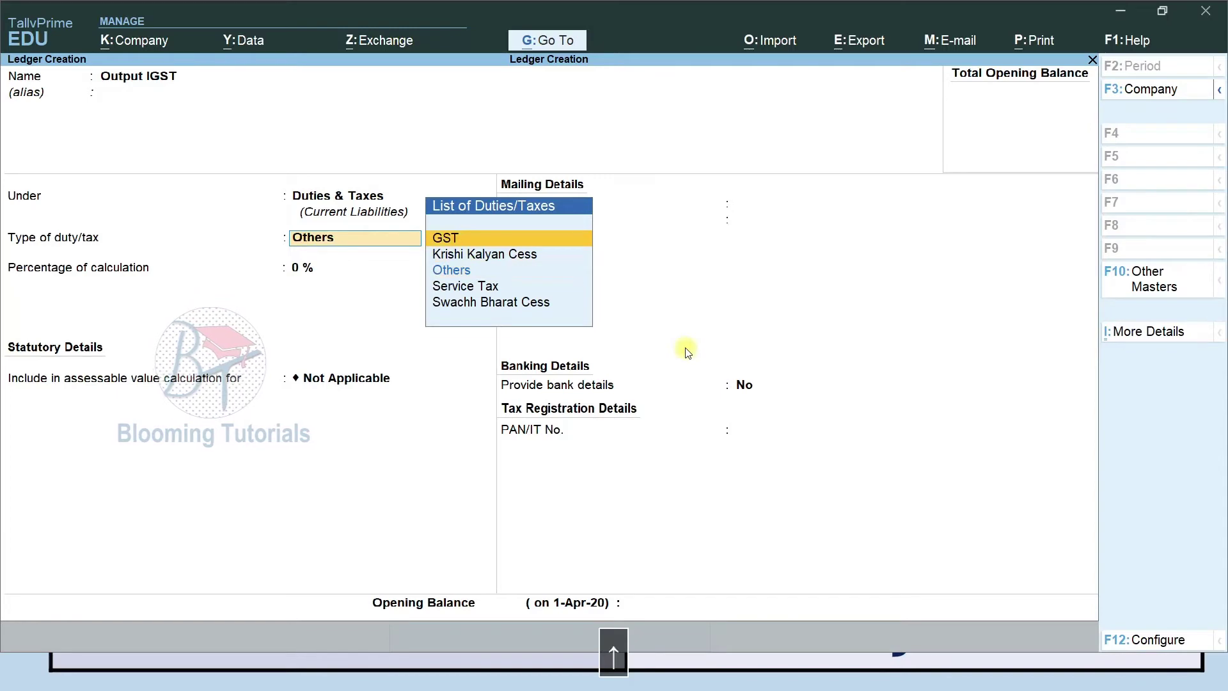
pyautogui.press('Return')
pyautogui.press('Down')
pyautogui.press('Down')
pyautogui.press('Return')
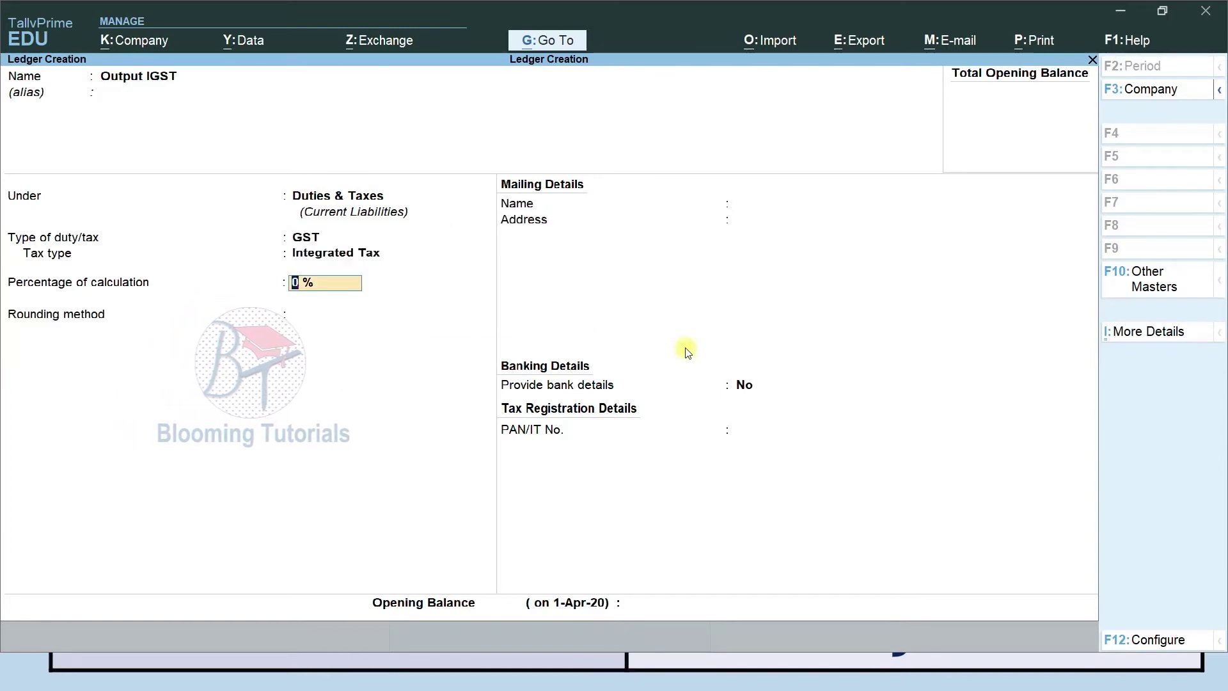
pyautogui.press('ctrl')
pyautogui.hotkey('ctrl', 'a')
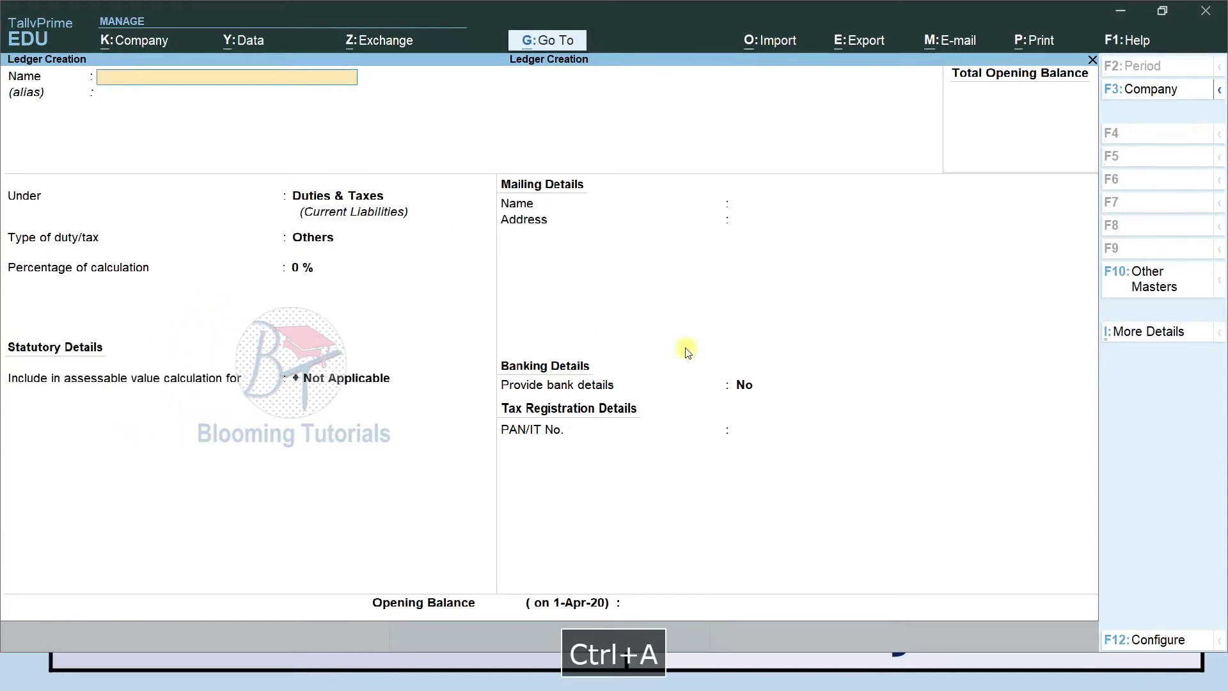
pyautogui.hotkey('alt', 'Tab')
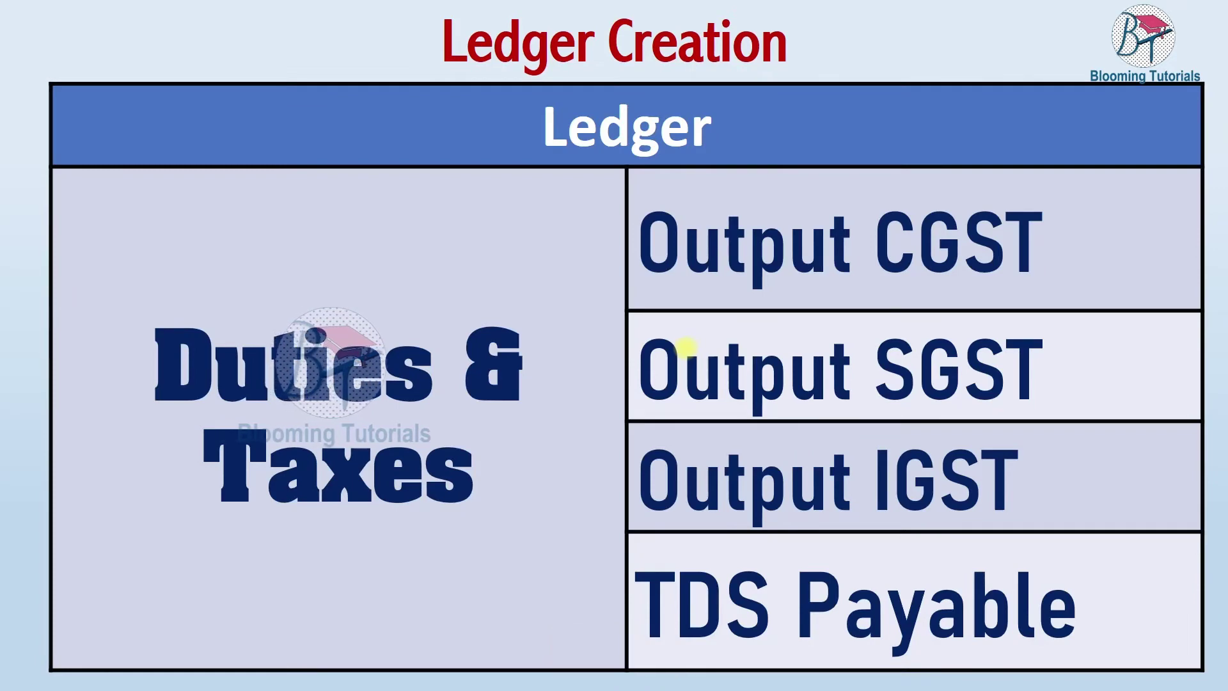
# Start a new ledger named TDS under Duties & Taxes.
pyautogui.press('Down')
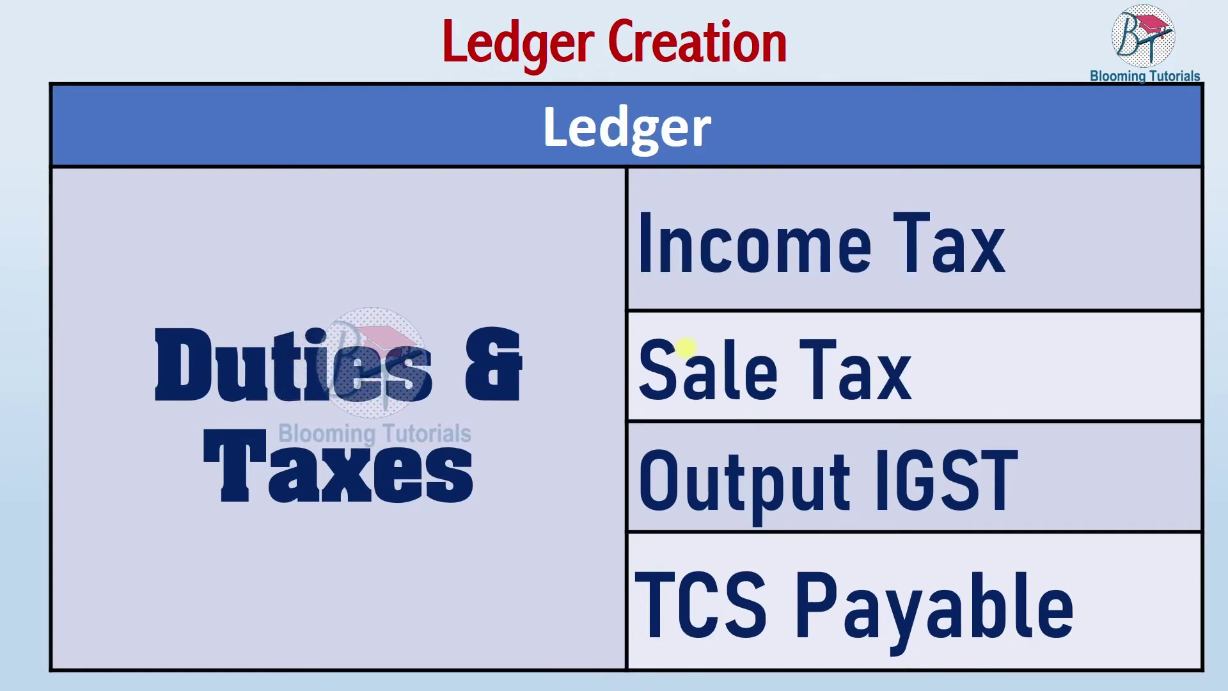
pyautogui.hotkey('alt', 'Tab')
pyautogui.write('Tds')
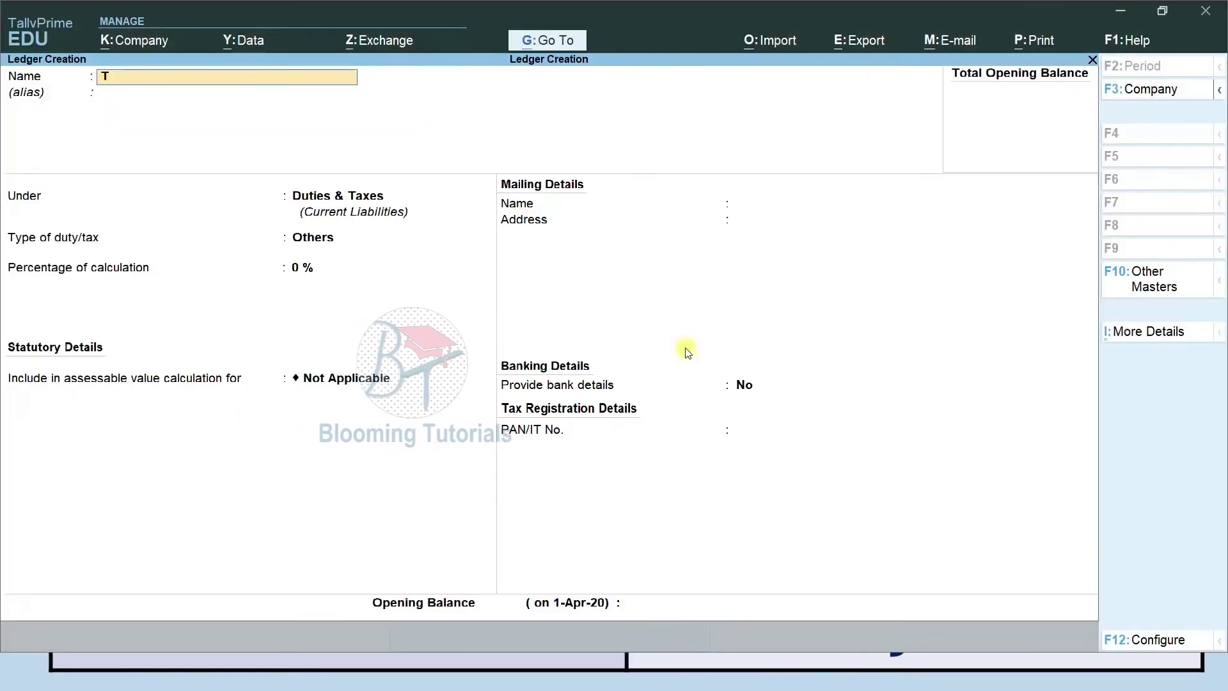
pyautogui.press('BackSpace')
pyautogui.press('BackSpace')
pyautogui.press('BackSpace')
pyautogui.write('DS')
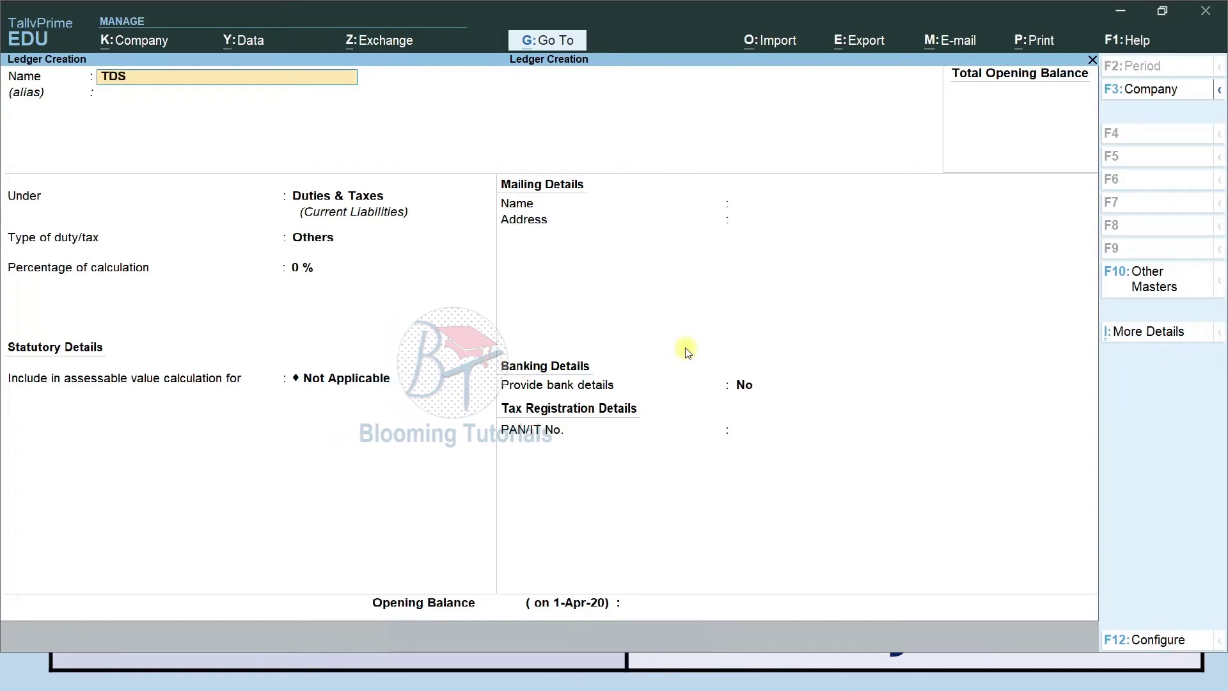
pyautogui.press('Return')
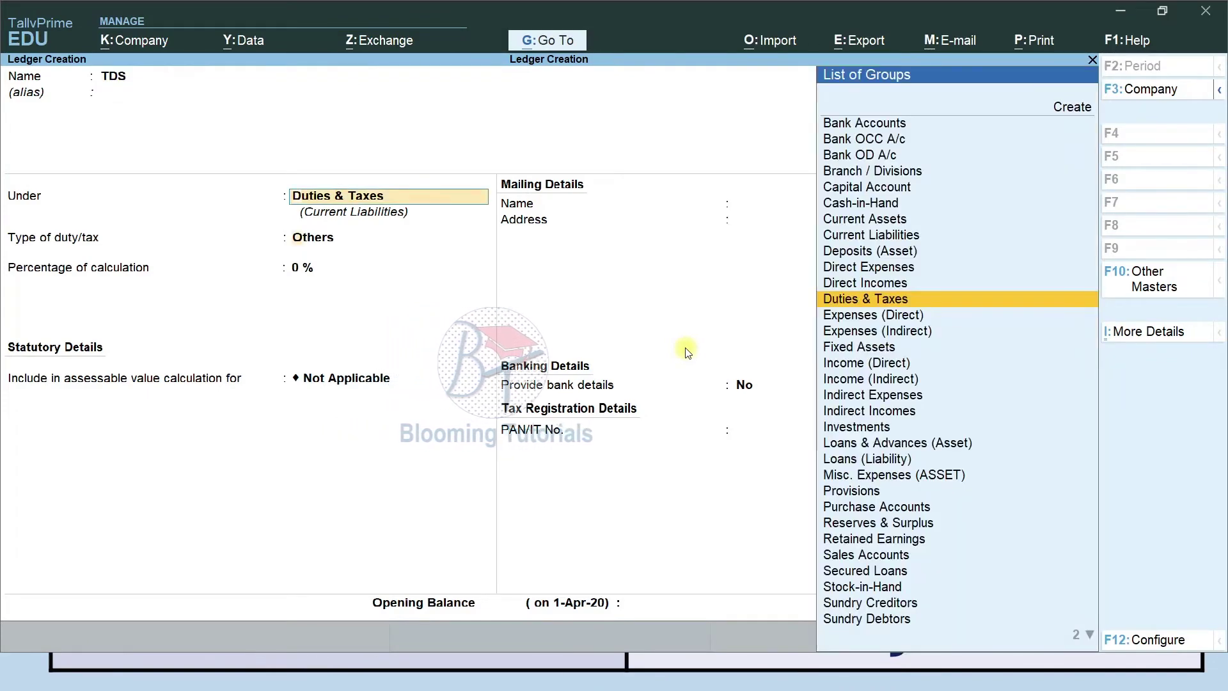
pyautogui.press('Return')
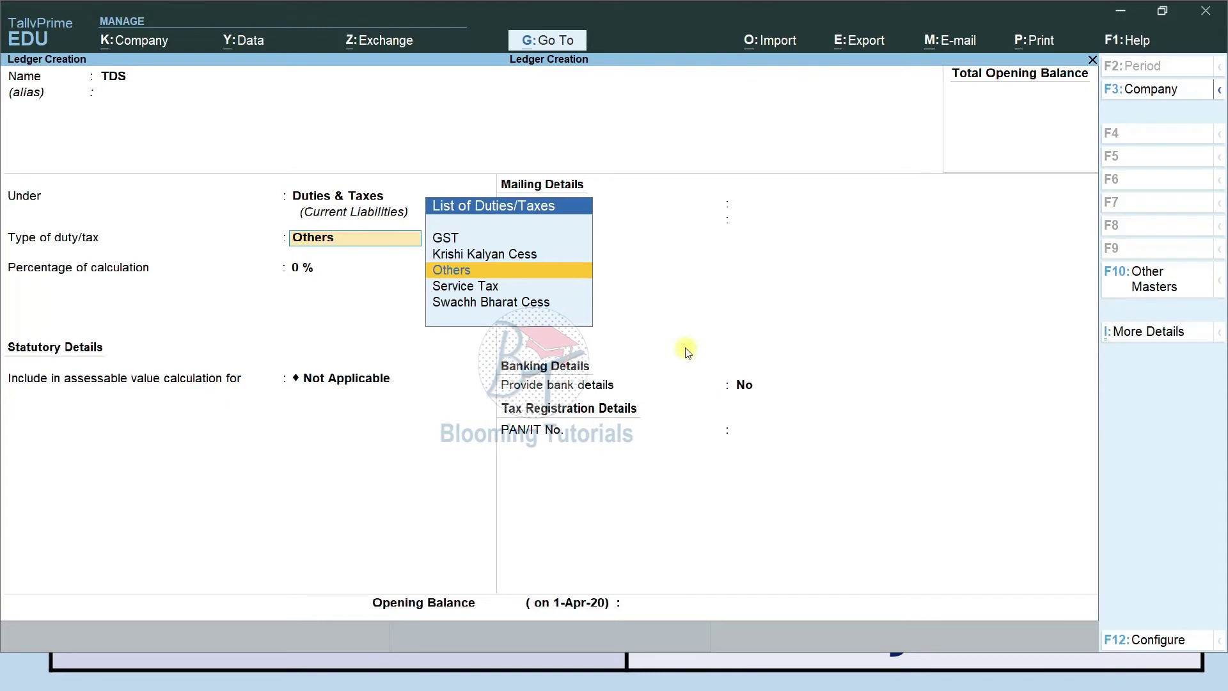
# In company features, keep Tamil Nadu as GST state and enable TDS and TCS.
pyautogui.press('F11')
pyautogui.press('Down')
pyautogui.press('Down')
pyautogui.press('Down')
pyautogui.press('Down')
pyautogui.press('Down')
pyautogui.press('Down')
pyautogui.press('Down')
pyautogui.press('Down')
pyautogui.press('Down')
pyautogui.press('Down')
pyautogui.press('Down')
pyautogui.press('Down')
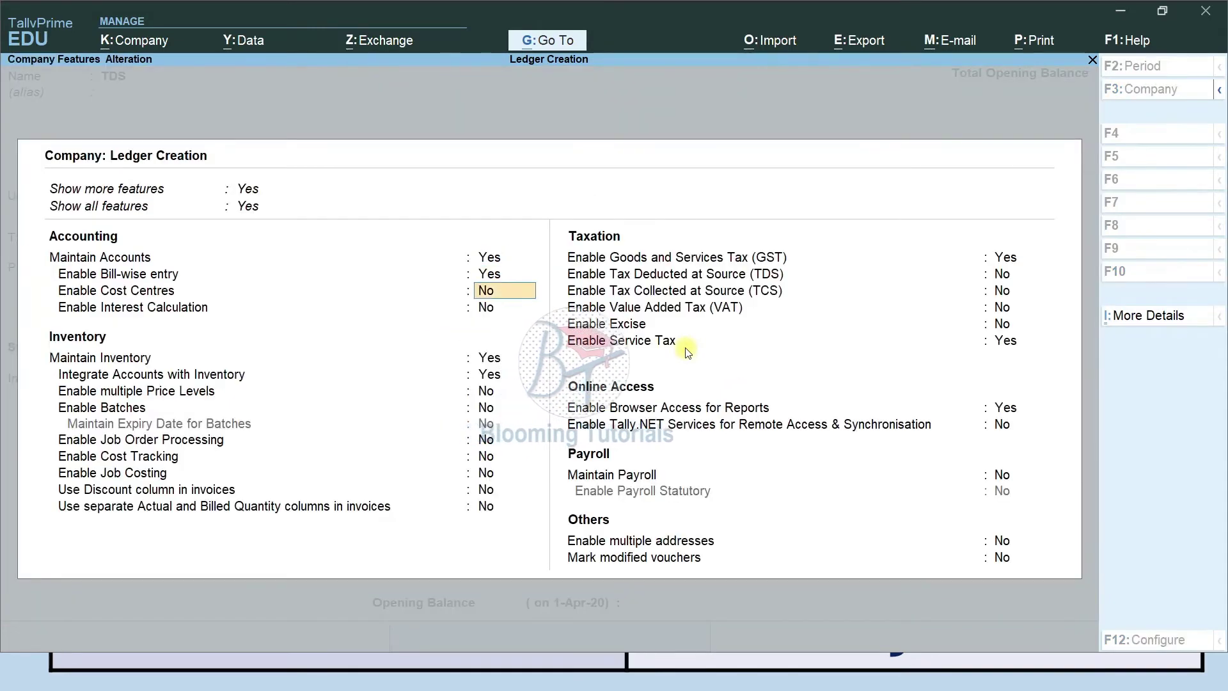
pyautogui.press('Return')
pyautogui.press('Return')
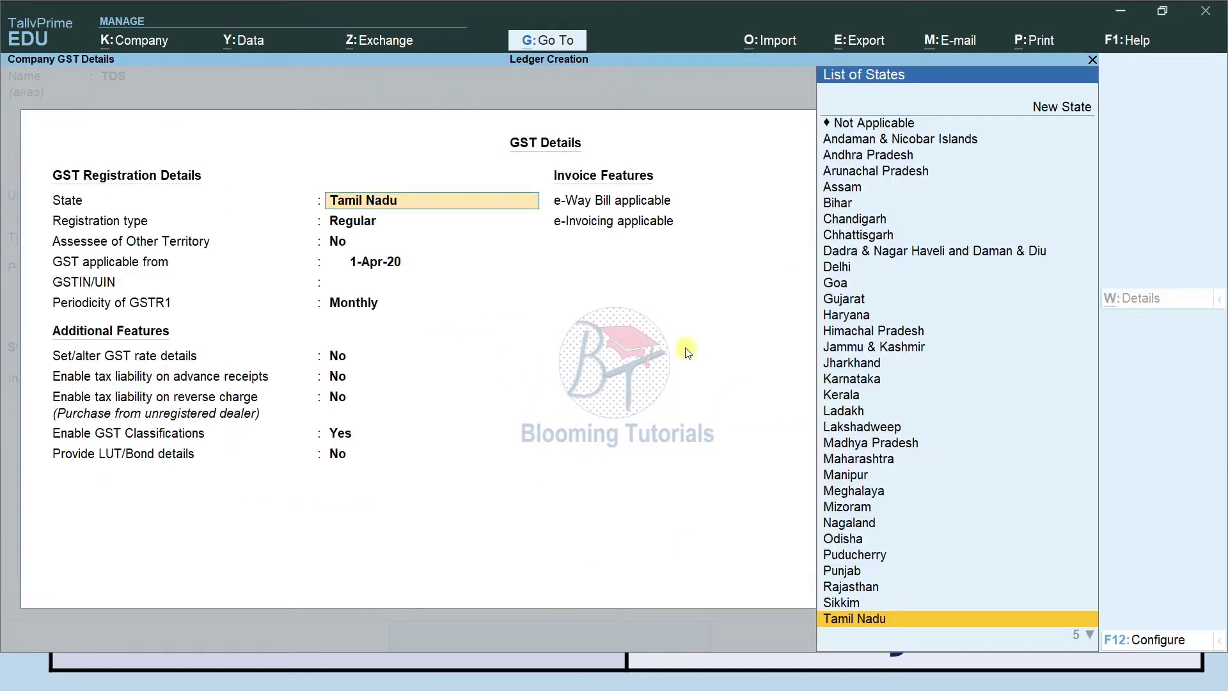
pyautogui.hotkey('ctrl', 'a')
pyautogui.write('y')
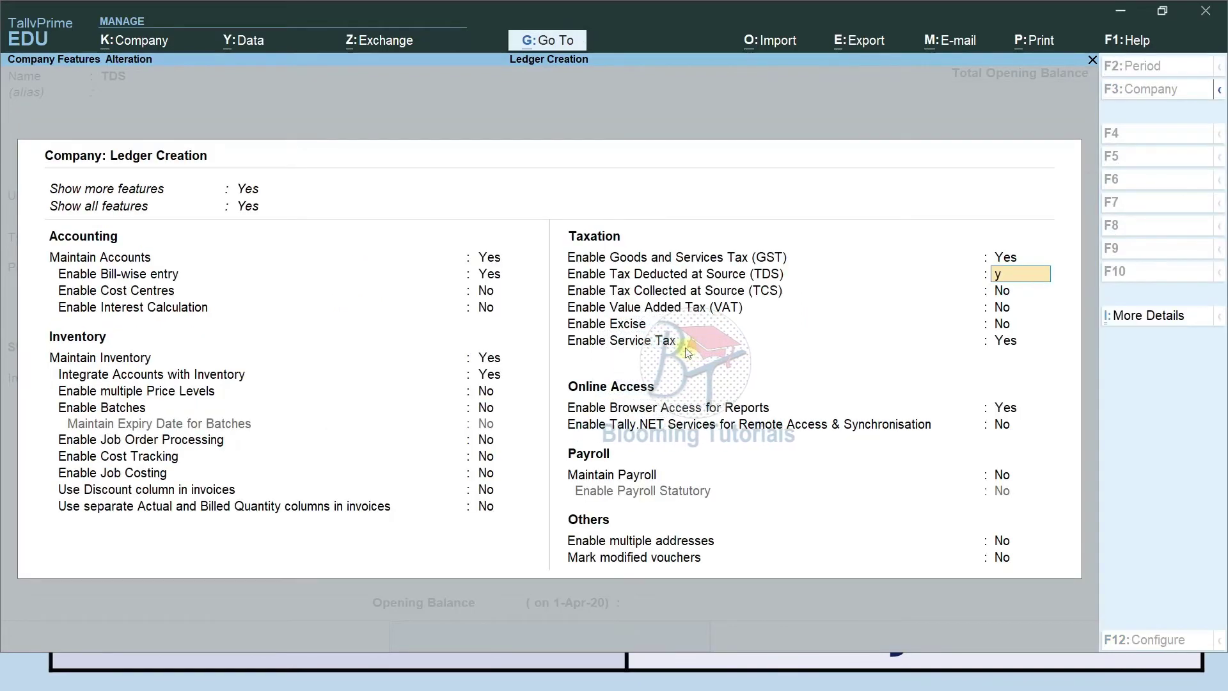
pyautogui.press('Return')
pyautogui.press('Return')
pyautogui.press('Return')
pyautogui.press('Return')
pyautogui.press('Return')
pyautogui.press('Return')
pyautogui.press('Return')
pyautogui.press('Return')
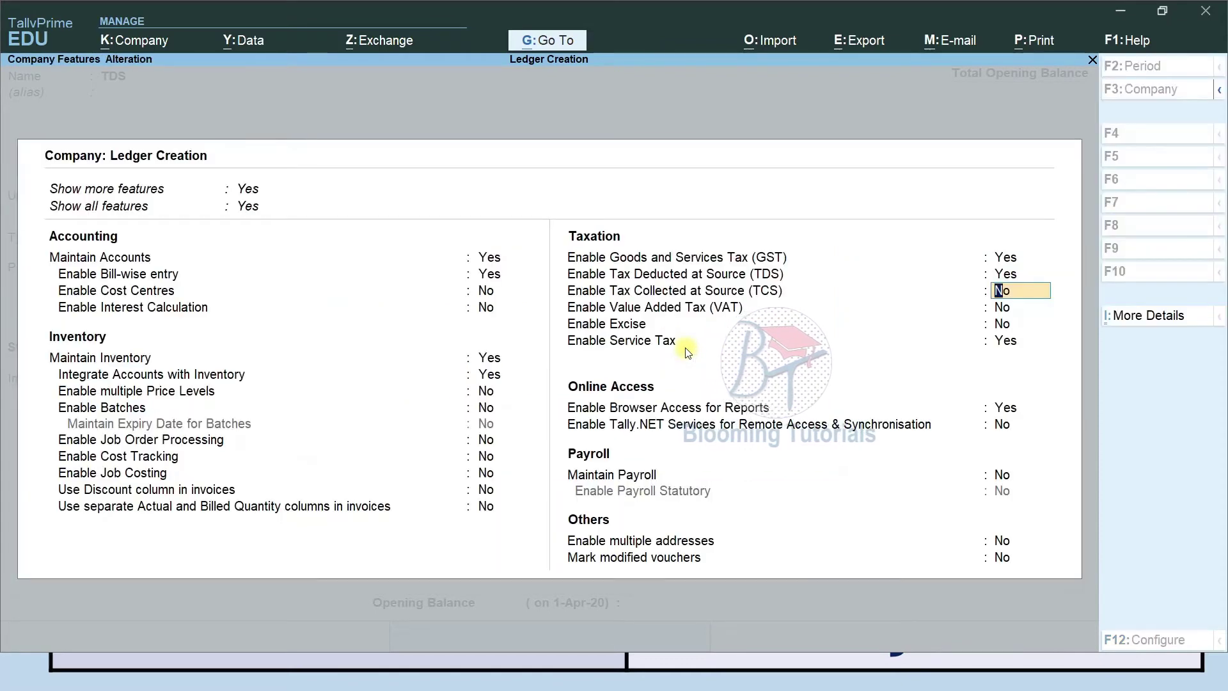
pyautogui.write('y')
pyautogui.press('Return')
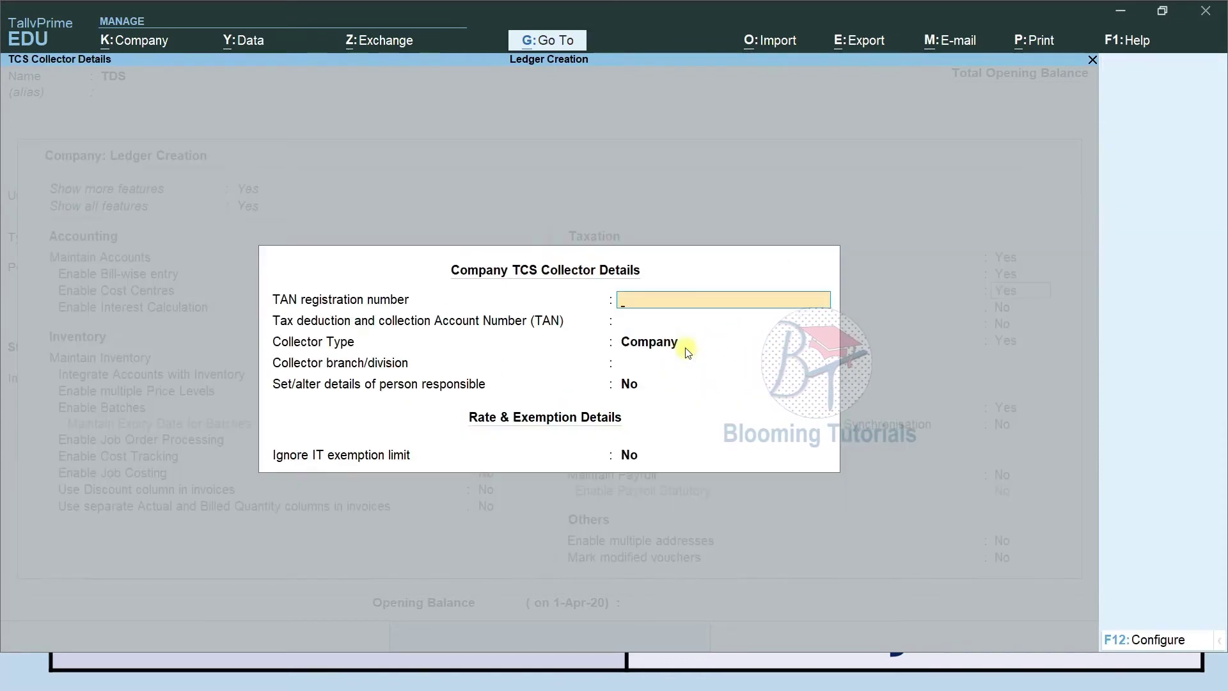
pyautogui.press('Return')
pyautogui.press('Return')
pyautogui.press('Return')
pyautogui.press('Return')
pyautogui.press('Return')
pyautogui.press('Return')
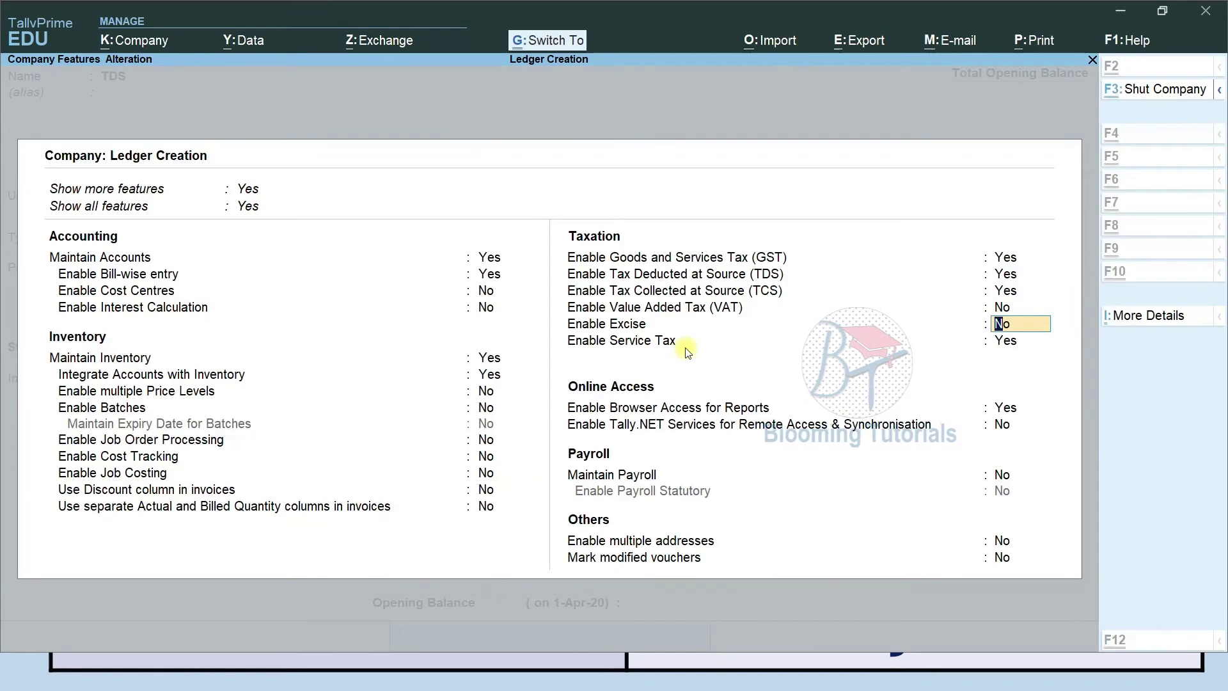
pyautogui.hotkey('ctrl', 'a')
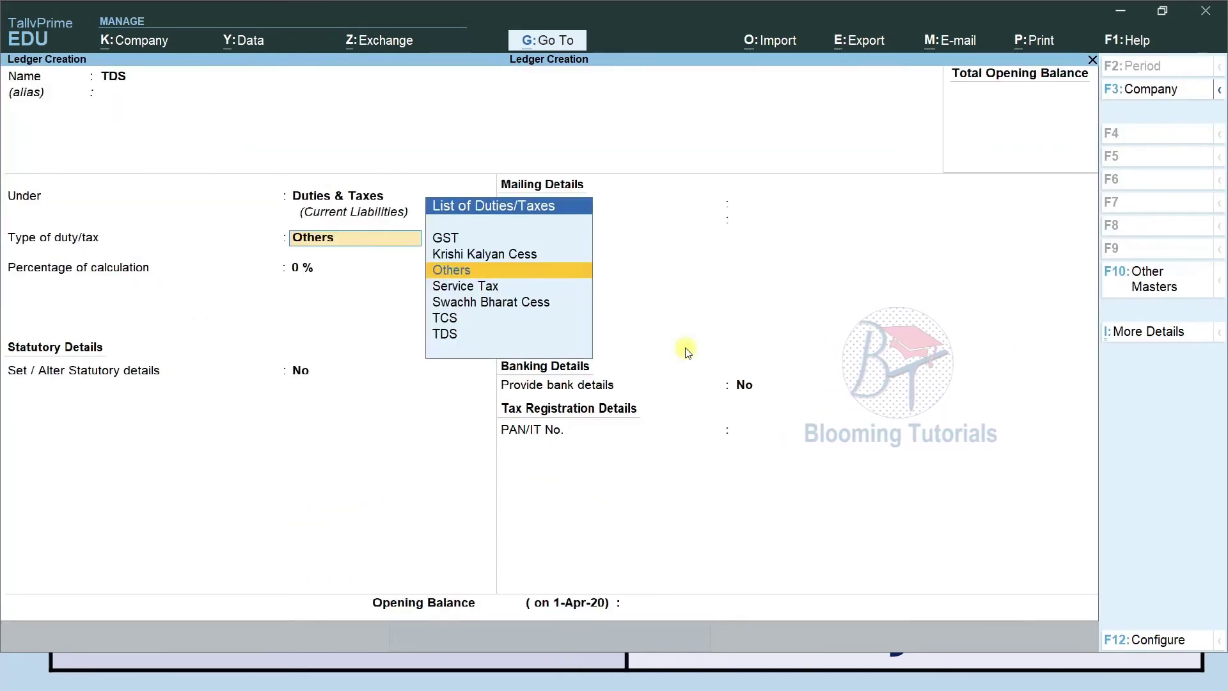
# Set the TDS ledger's duty type to TDS with nature of payment Any.
pyautogui.press('Up')
pyautogui.press('Down')
pyautogui.press('Down')
pyautogui.press('Down')
pyautogui.press('Down')
pyautogui.press('Down')
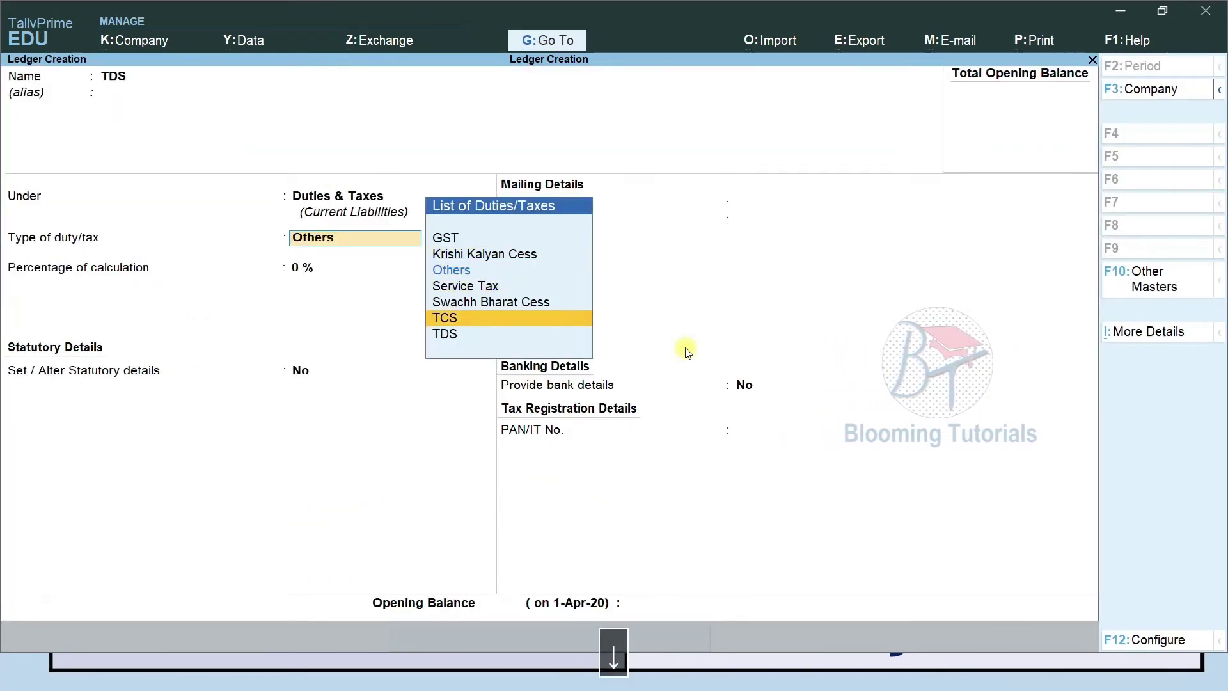
pyautogui.press('Return')
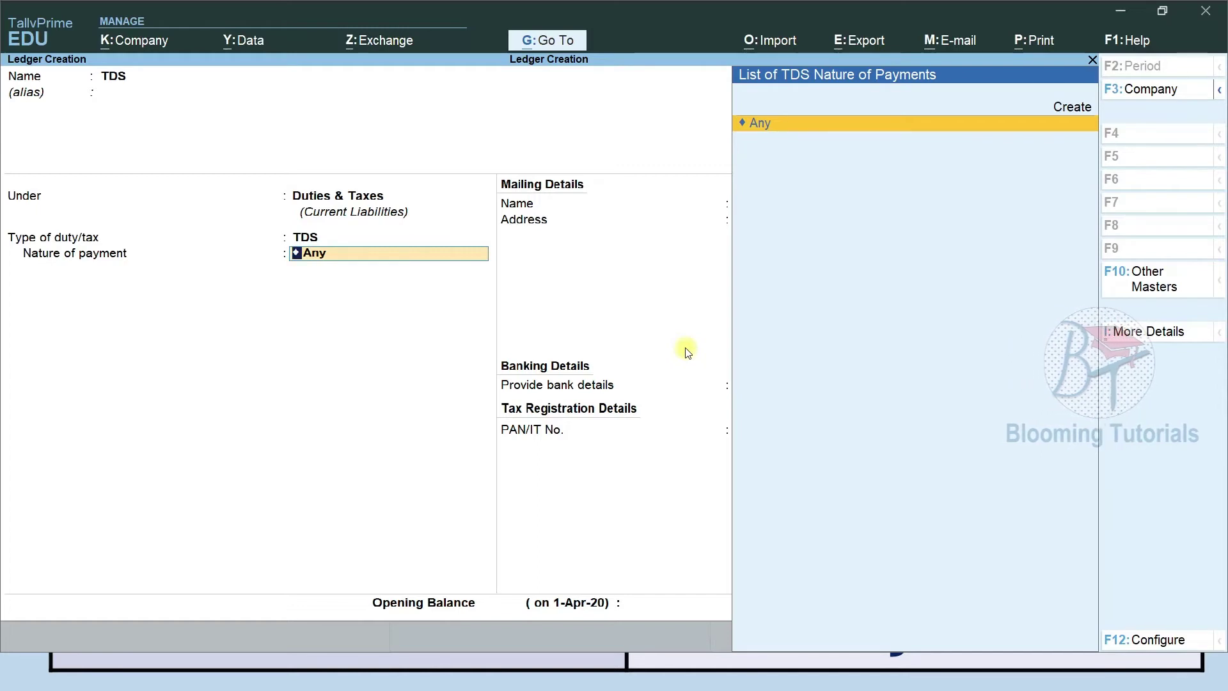
pyautogui.press('Up')
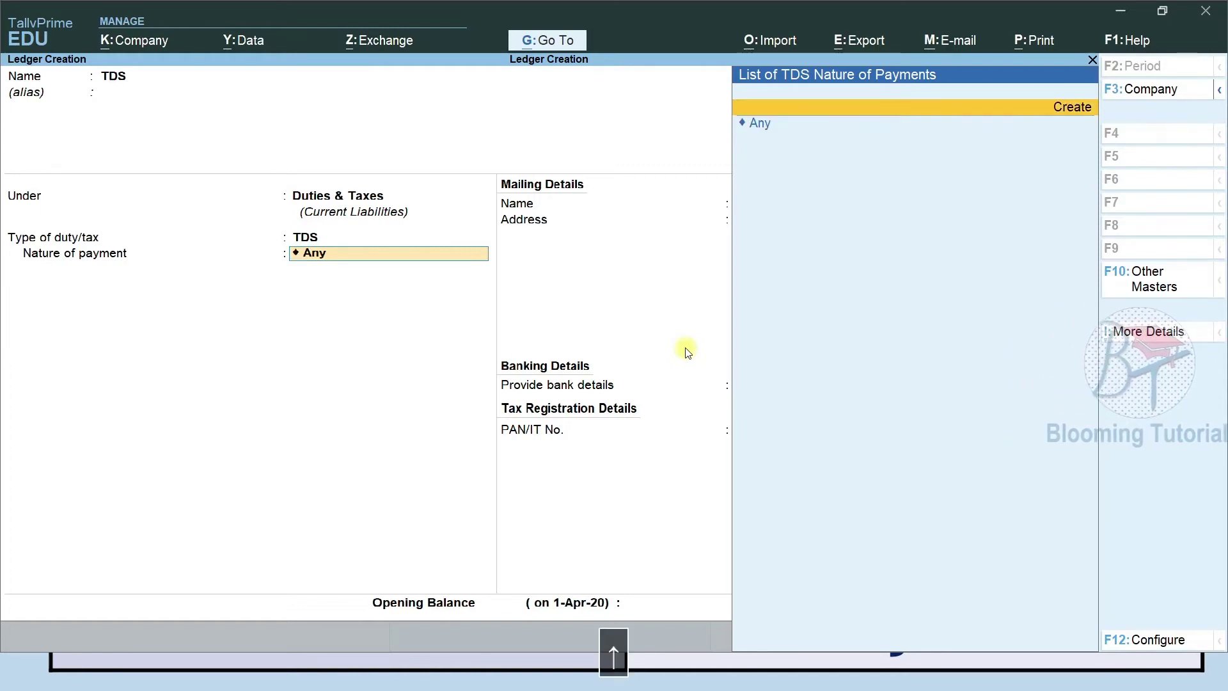
pyautogui.press('Down')
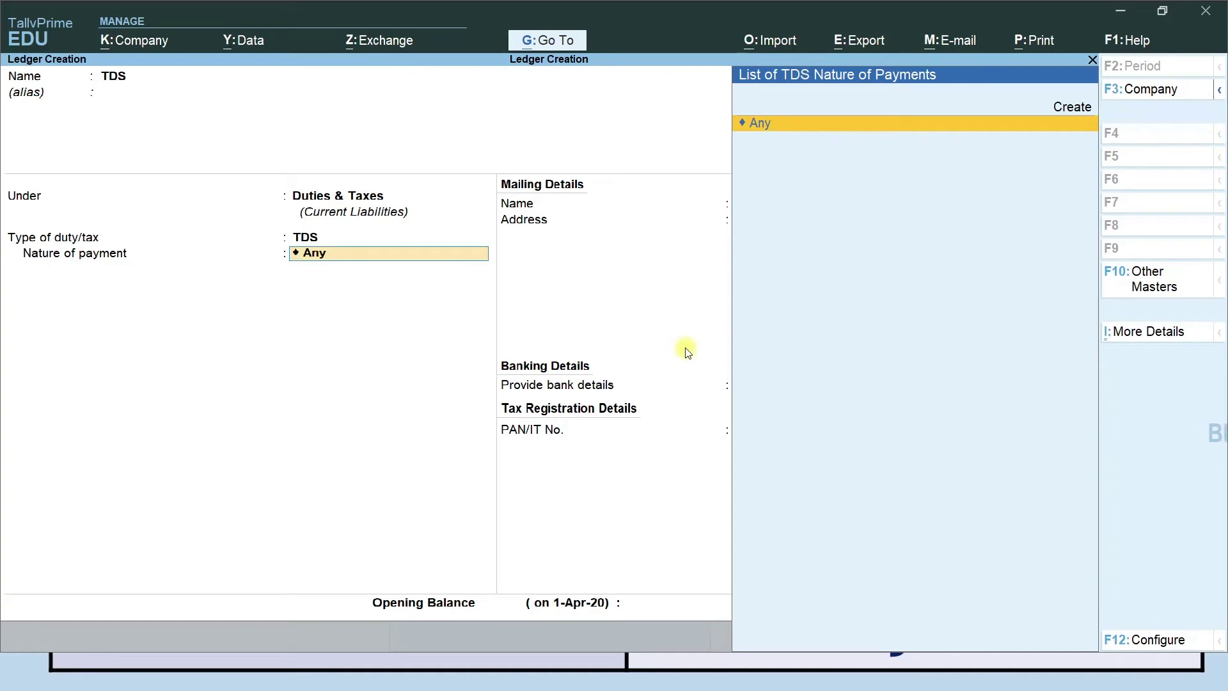
pyautogui.press('Return')
pyautogui.press('Return')
pyautogui.press('Return')
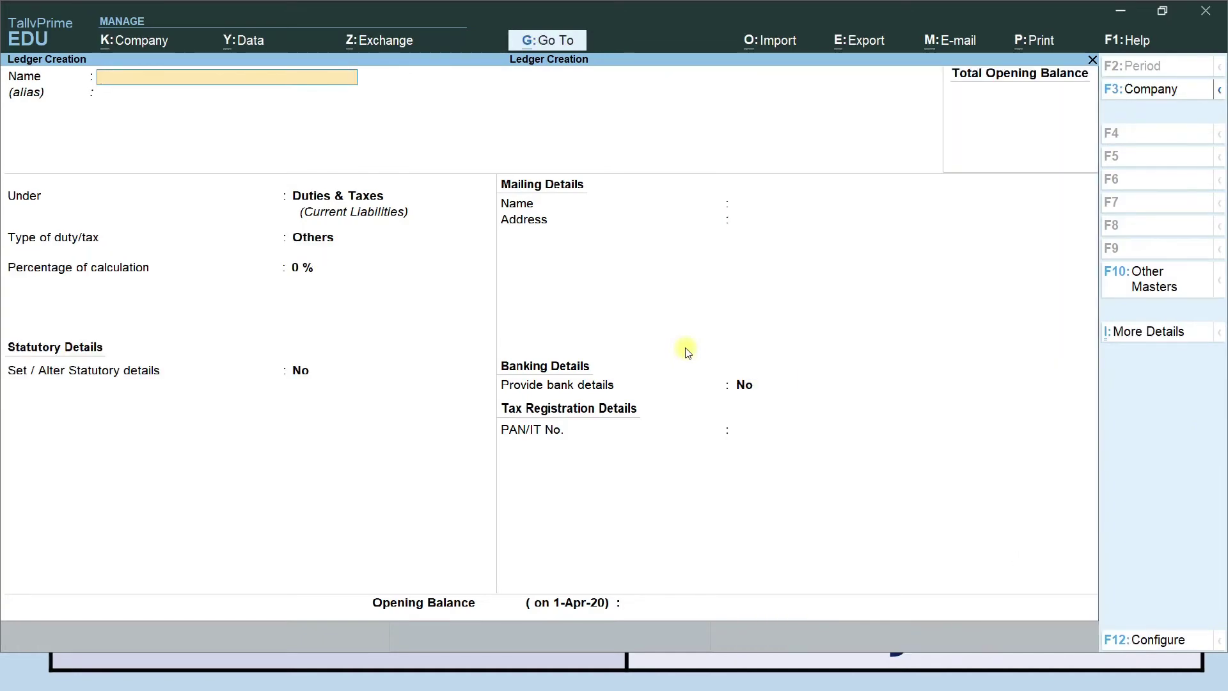
# Fill in a TCS ledger under Duties & Taxes with duty type TCS and nature of goods Any.
pyautogui.write('TCS')
pyautogui.press('Return')
pyautogui.press('Return')
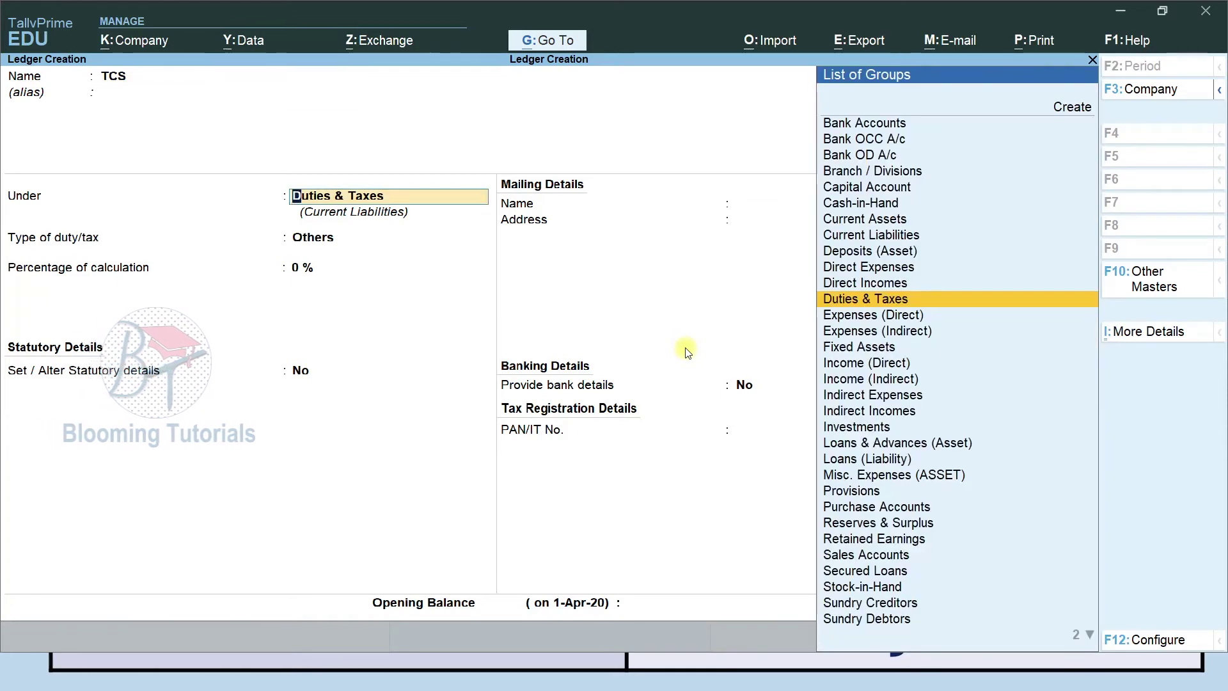
pyautogui.press('Return')
pyautogui.press('Down')
pyautogui.press('Down')
pyautogui.press('Down')
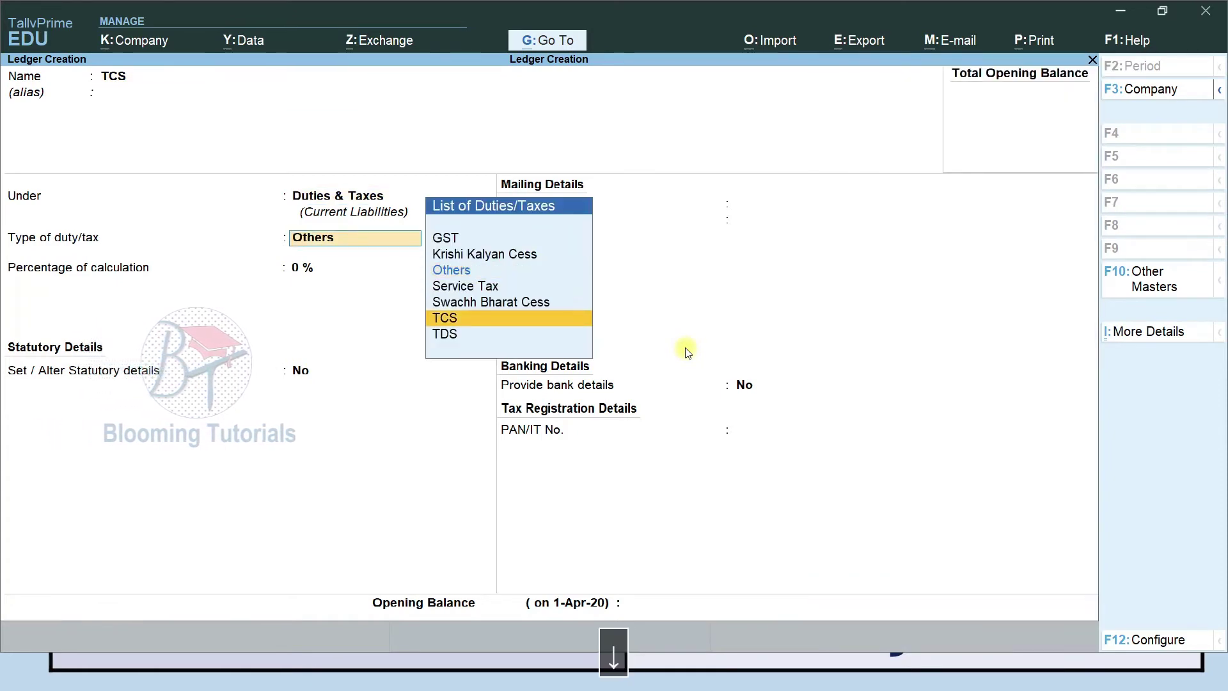
pyautogui.press('Return')
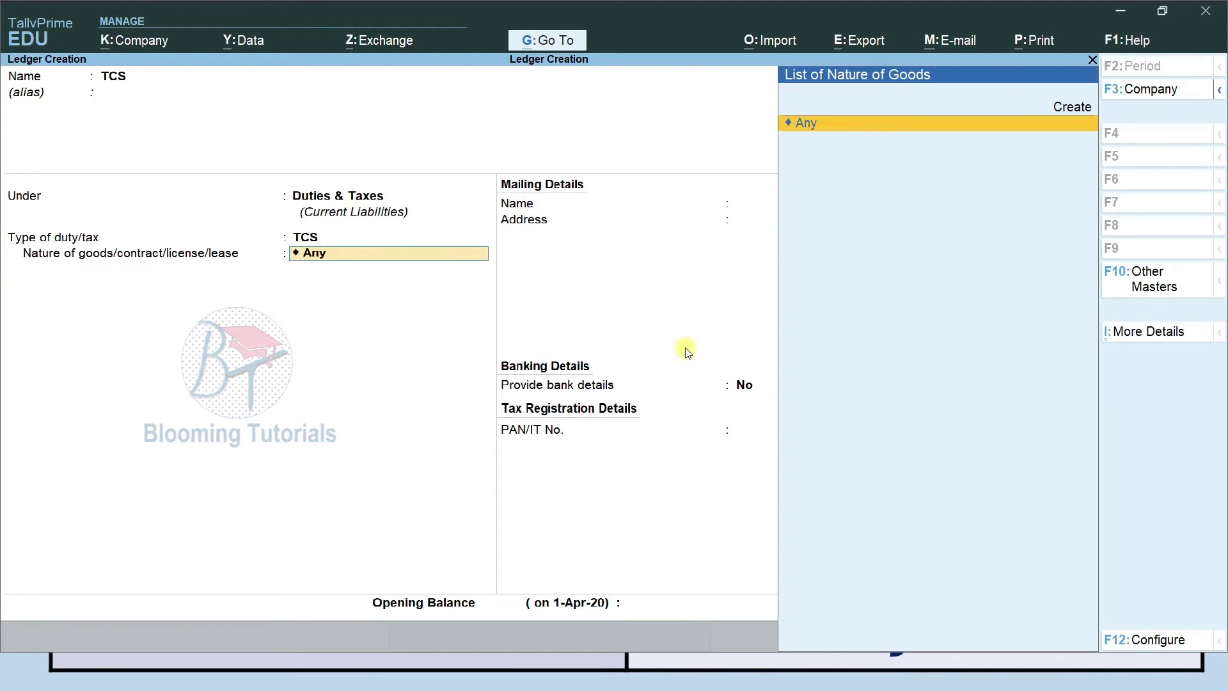
pyautogui.press('Return')
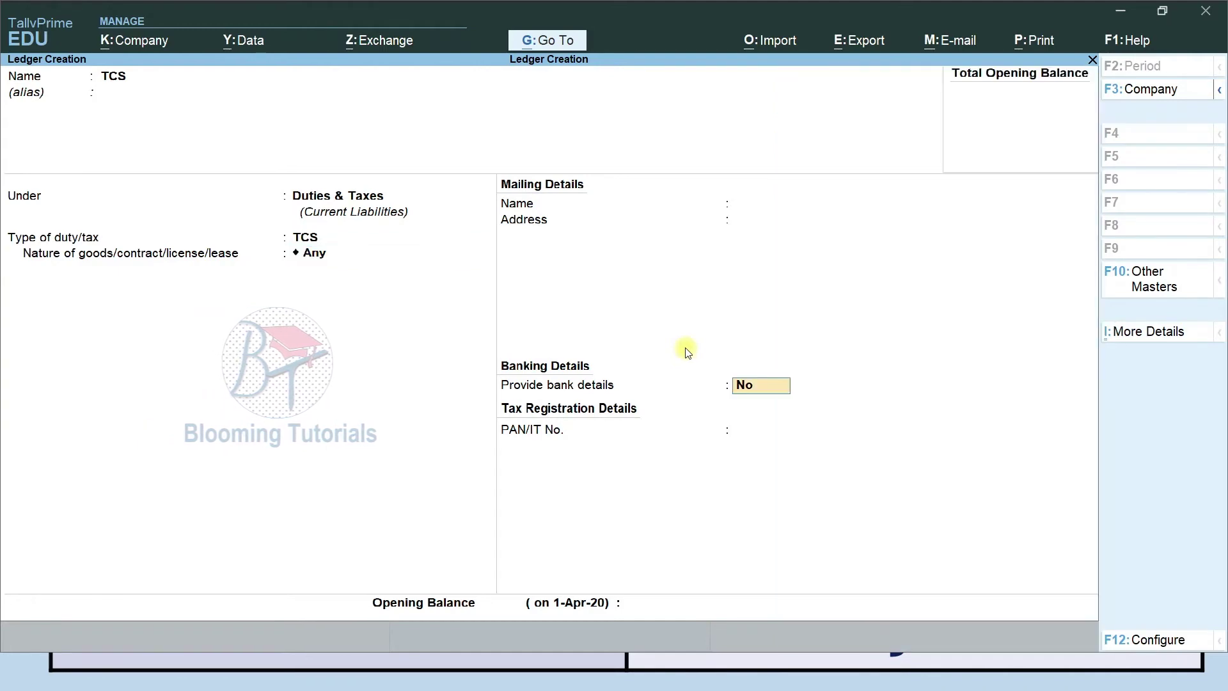
pyautogui.press('Return')
pyautogui.press('Return')
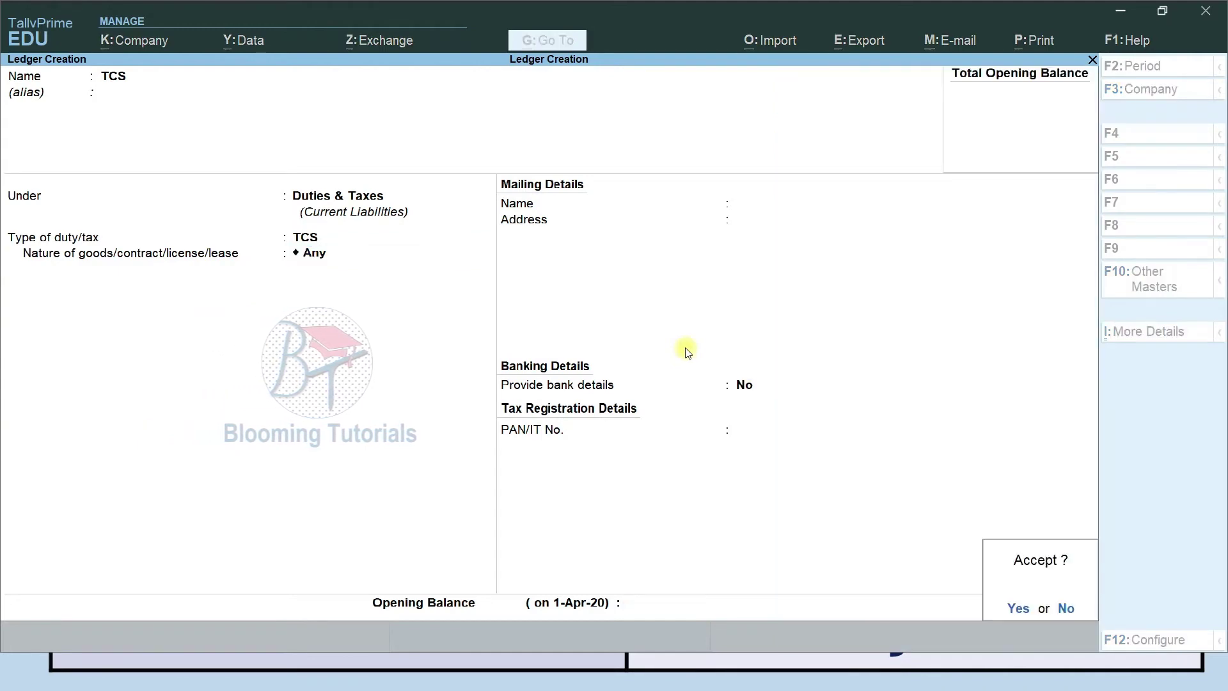
pyautogui.press('Return')
# Save the TCS ledger, then create an Income Tax ledger with duty type Others.
pyautogui.hotkey('alt', 'Tab')
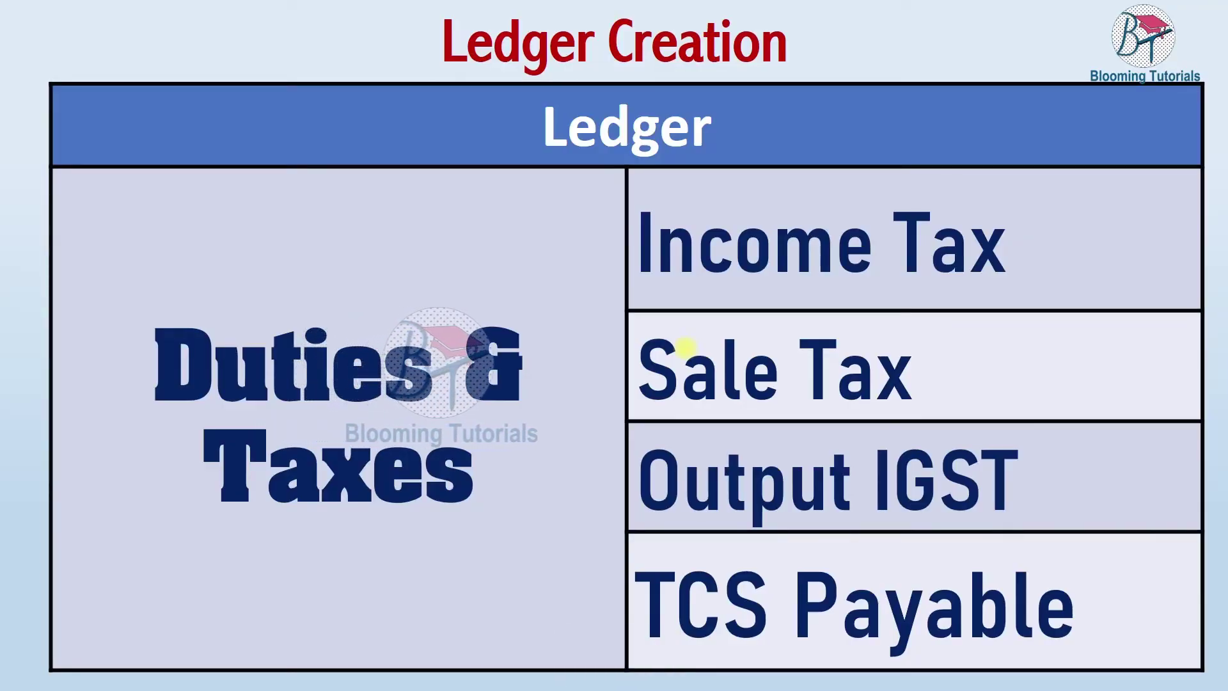
pyautogui.hotkey('alt', 'Tab')
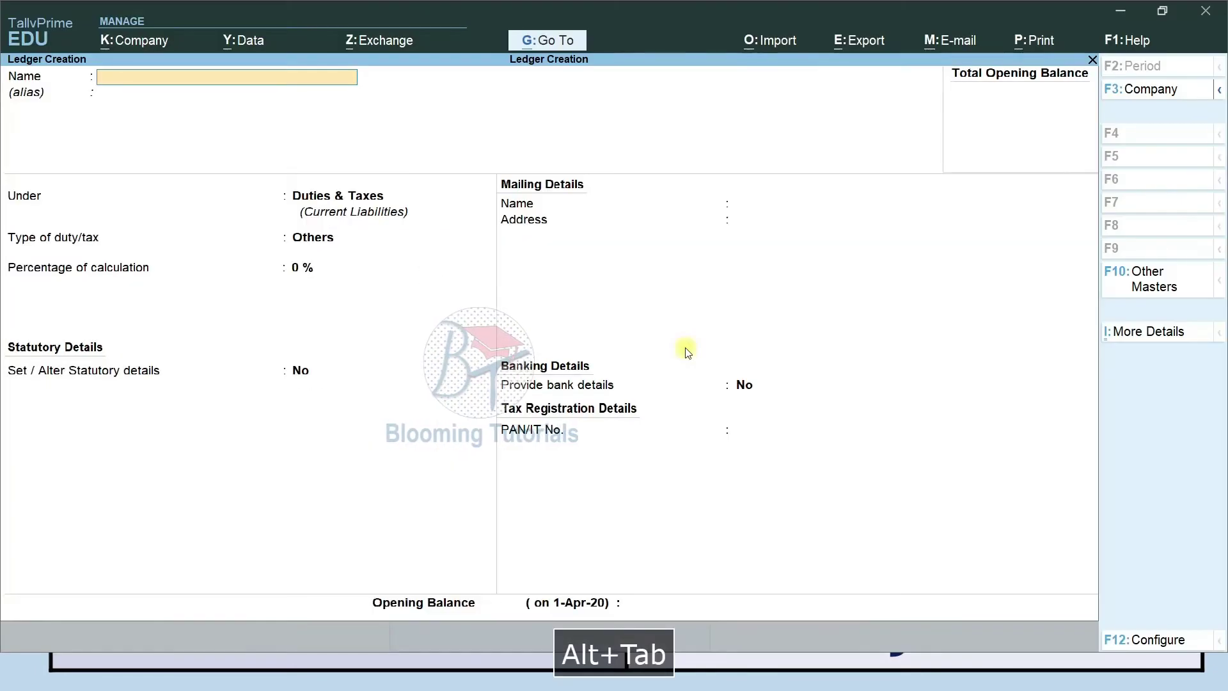
pyautogui.write('Income Tax')
pyautogui.press('Return')
pyautogui.press('Return')
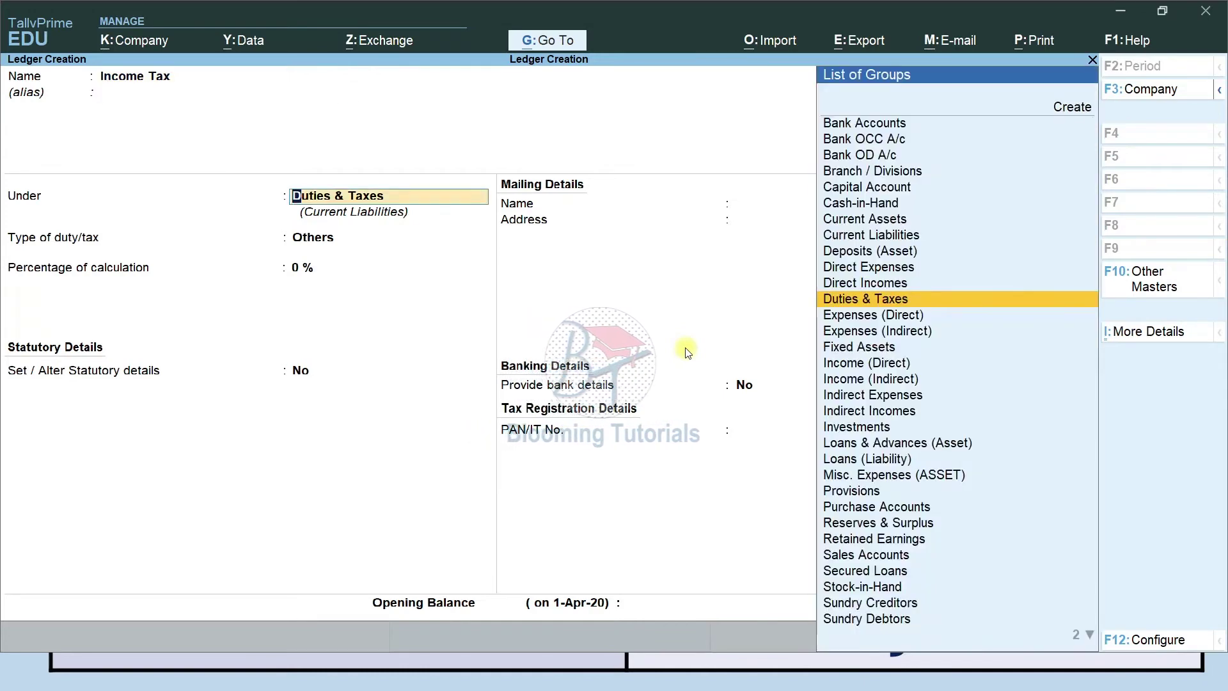
pyautogui.press('Return')
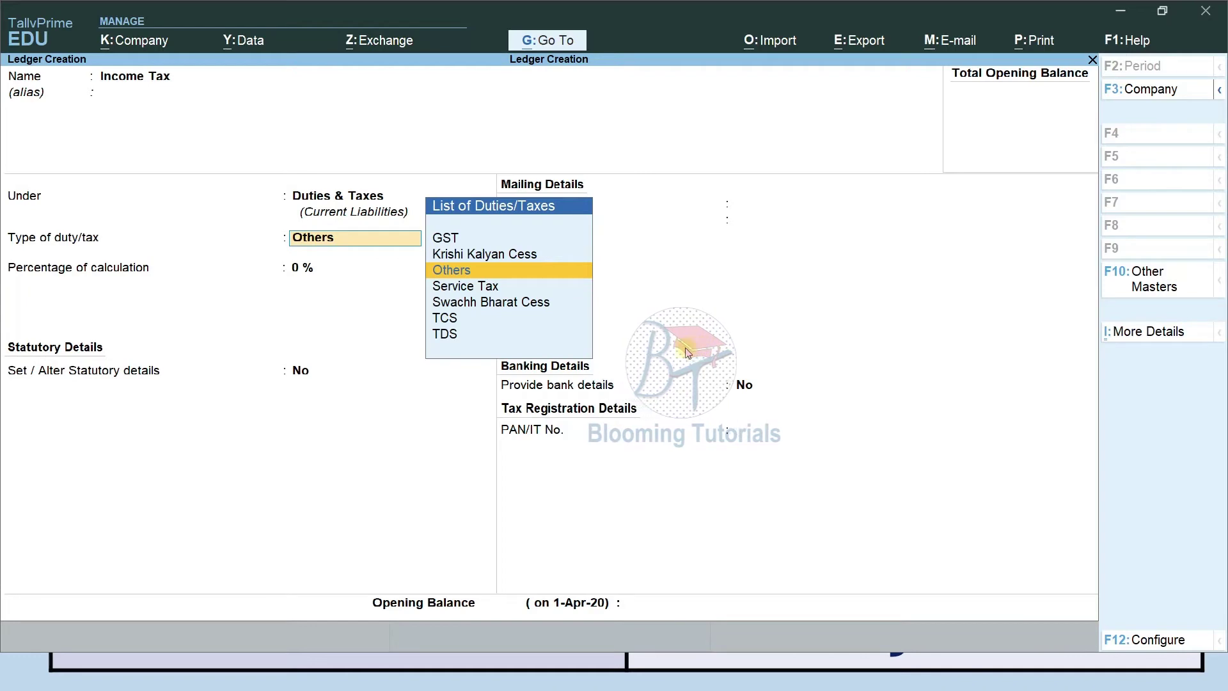
pyautogui.press('Return')
pyautogui.press('Return')
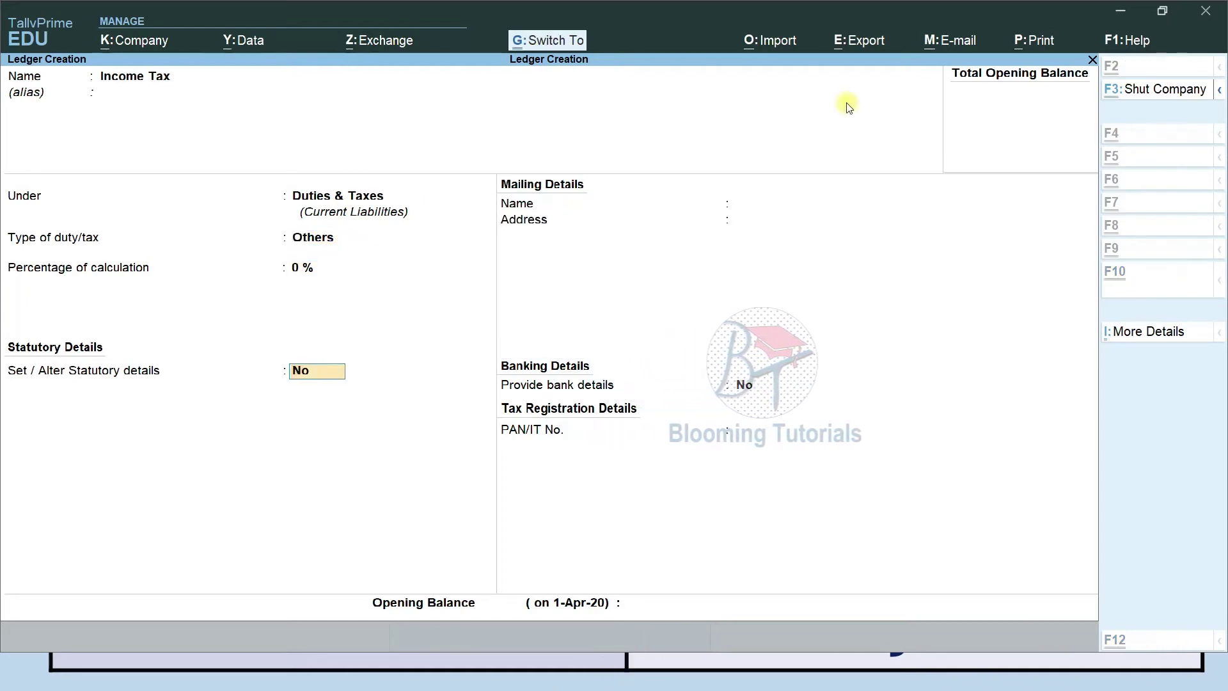
pyautogui.hotkey('ctrl', 'a')
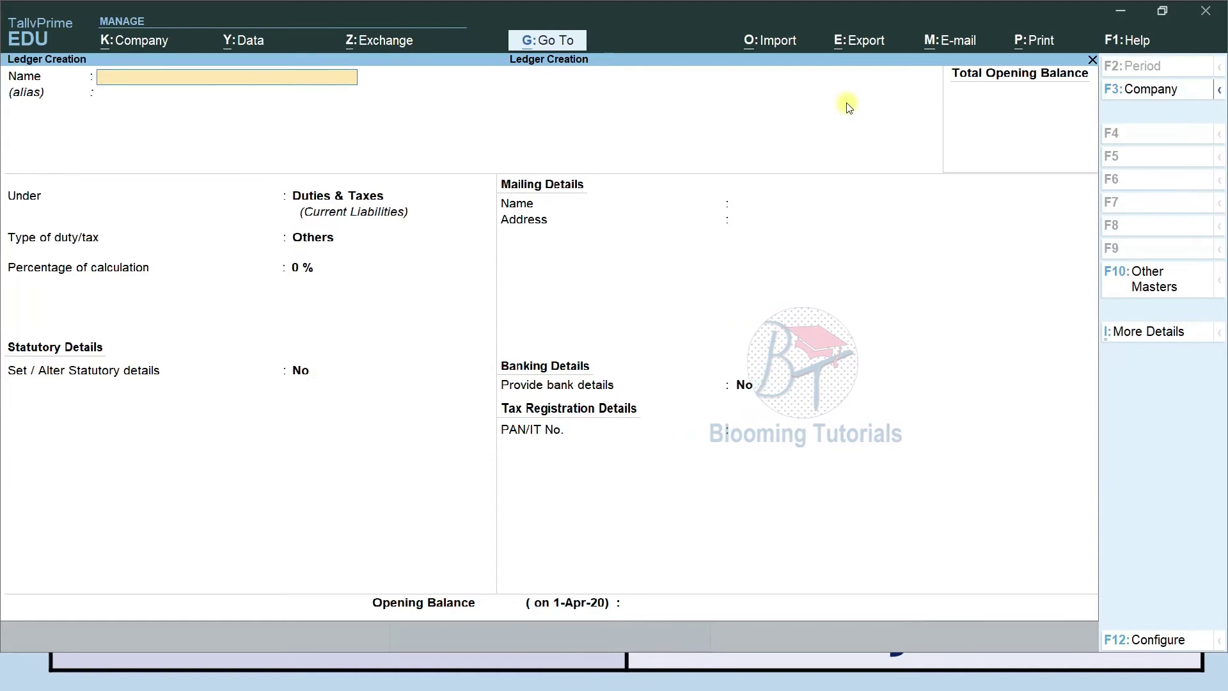
# Create a Sales Tax ledger under Duties & Taxes with duty type Others.
pyautogui.write('Sal')
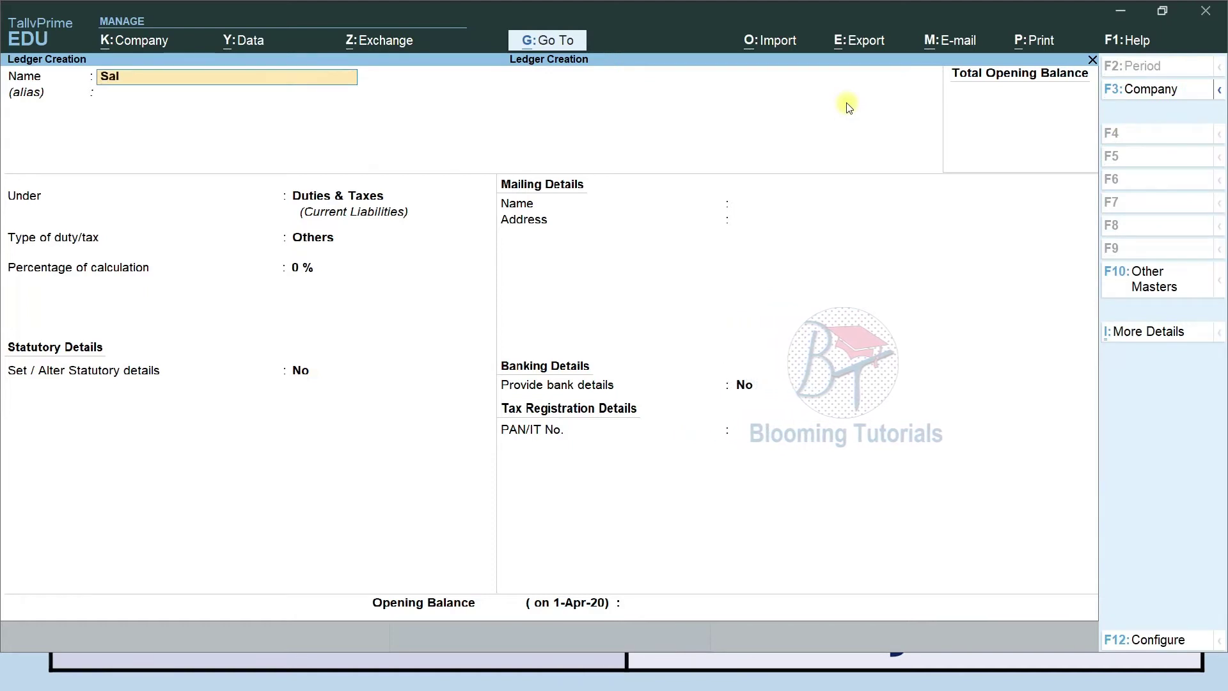
pyautogui.write('es Tax')
pyautogui.press('Return')
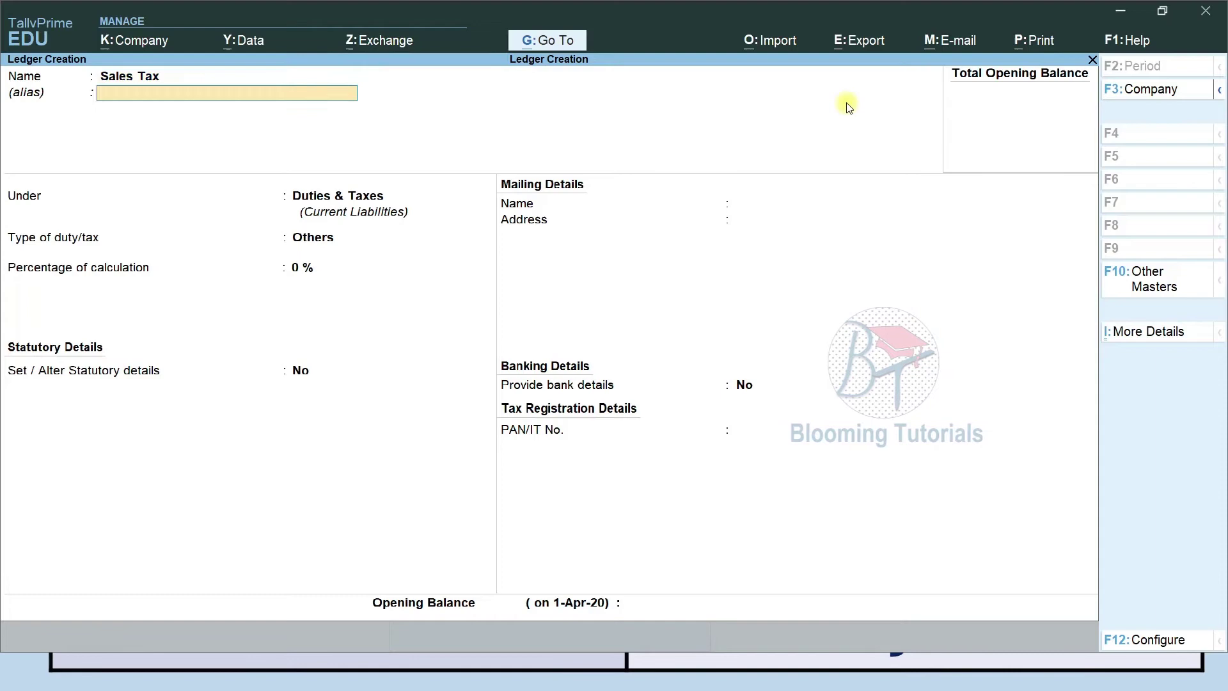
pyautogui.press('Return')
pyautogui.press('Return')
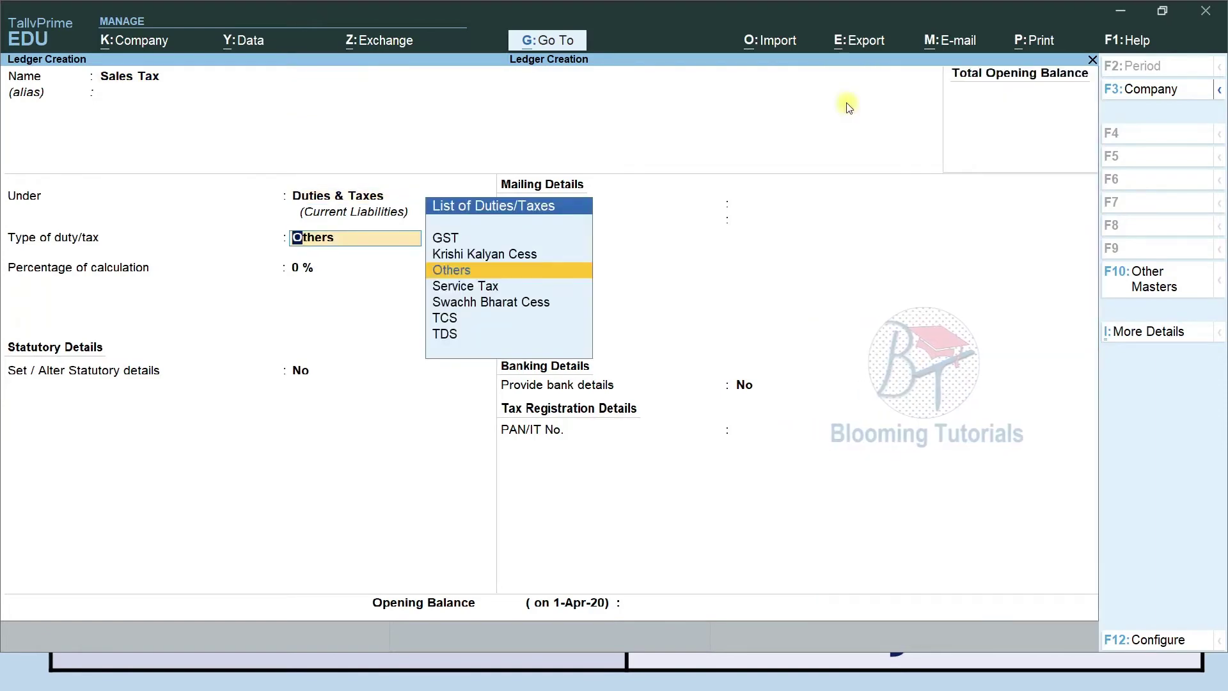
pyautogui.press('Return')
pyautogui.press('ctrl')
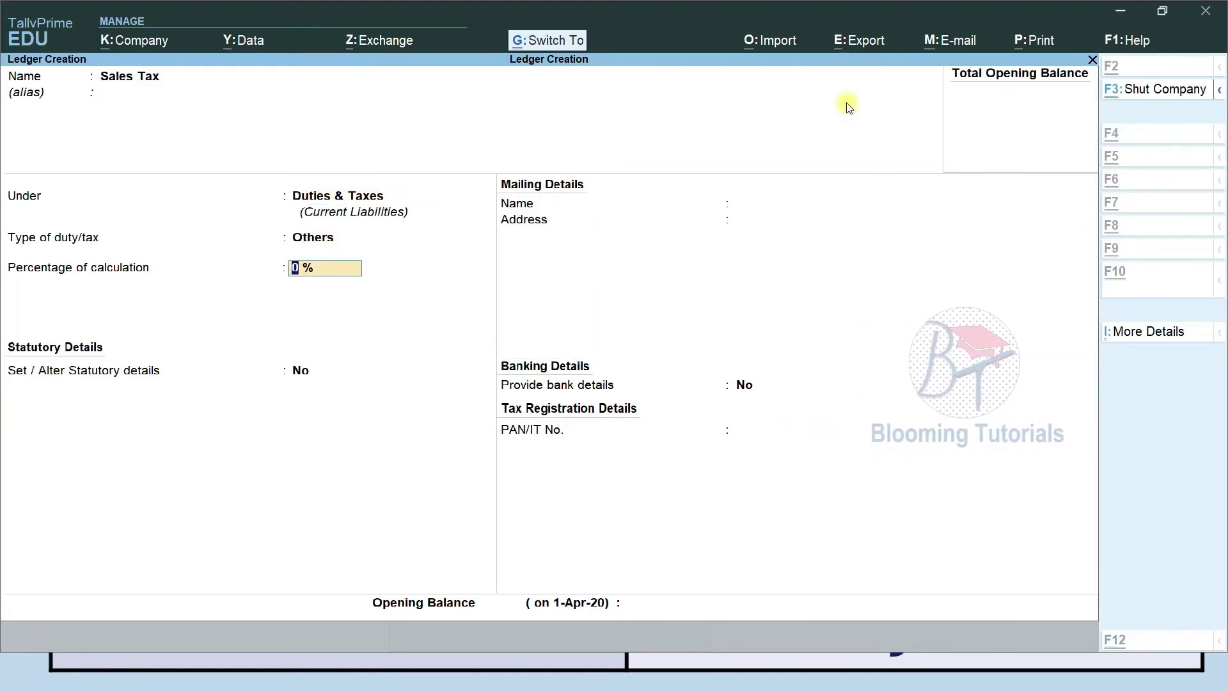
pyautogui.hotkey('ctrl', 'a')
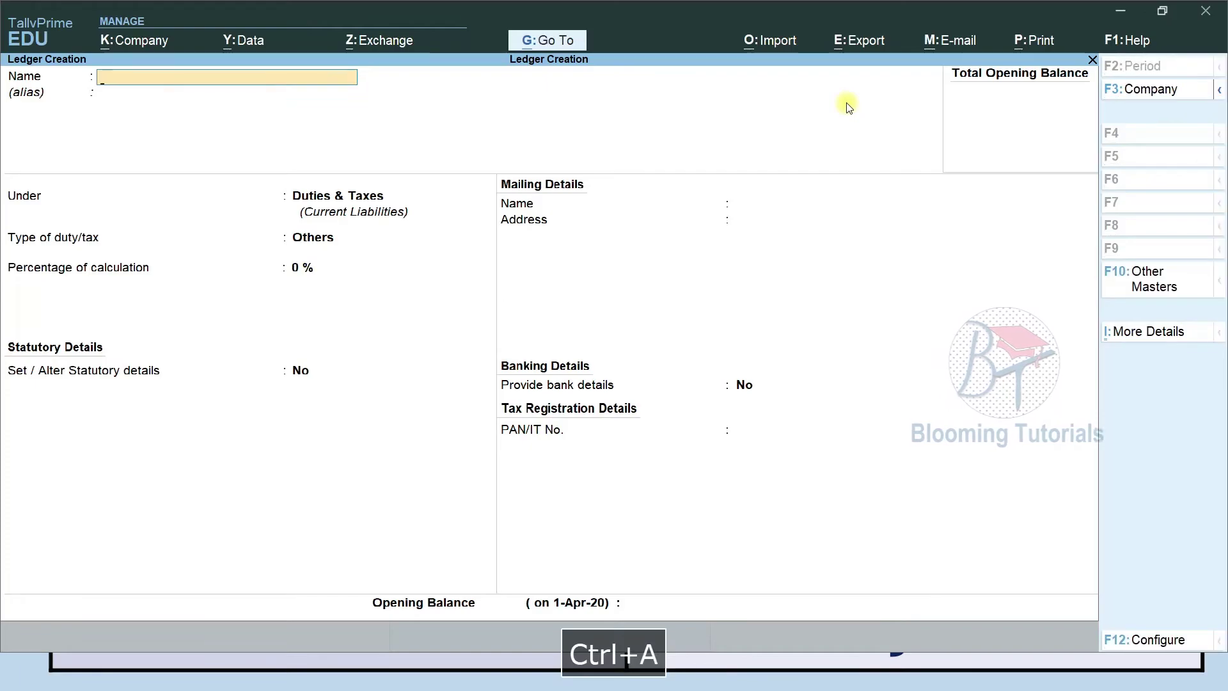
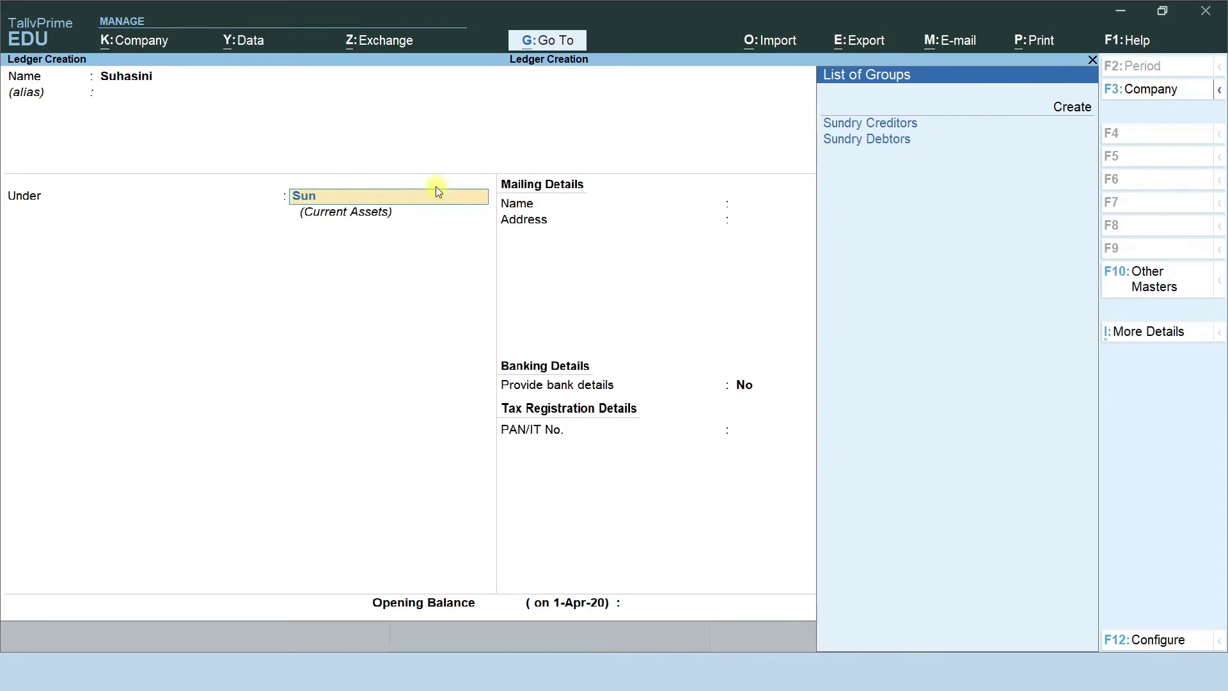
# Place the customer ledger under Sundry Debtors with bill-by-bill balances on and credit-day checking off.
pyautogui.press('Down')
pyautogui.press('Return')
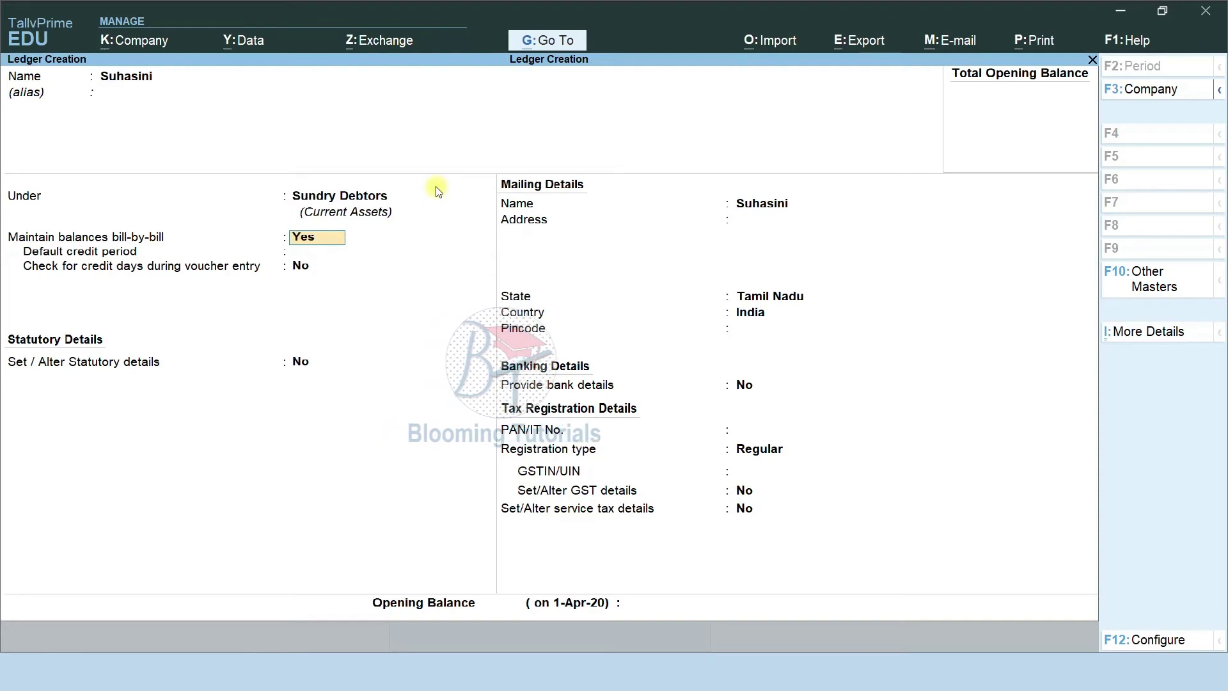
pyautogui.press('Return')
pyautogui.press('Return')
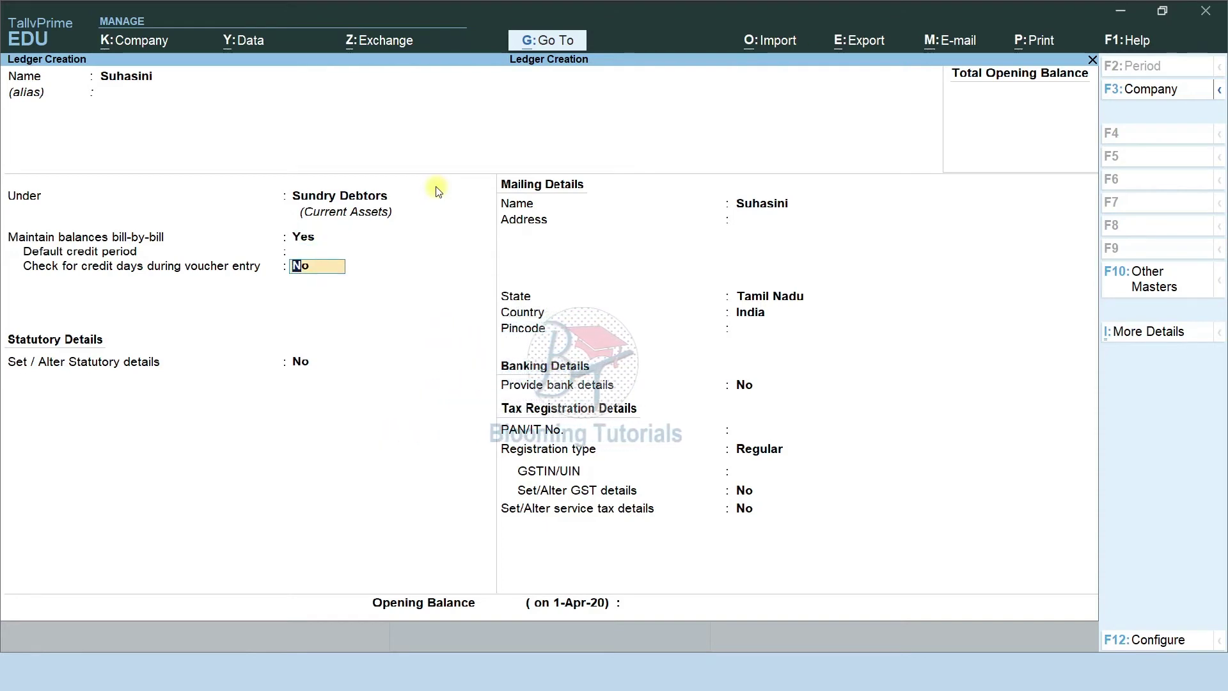
pyautogui.press('Return')
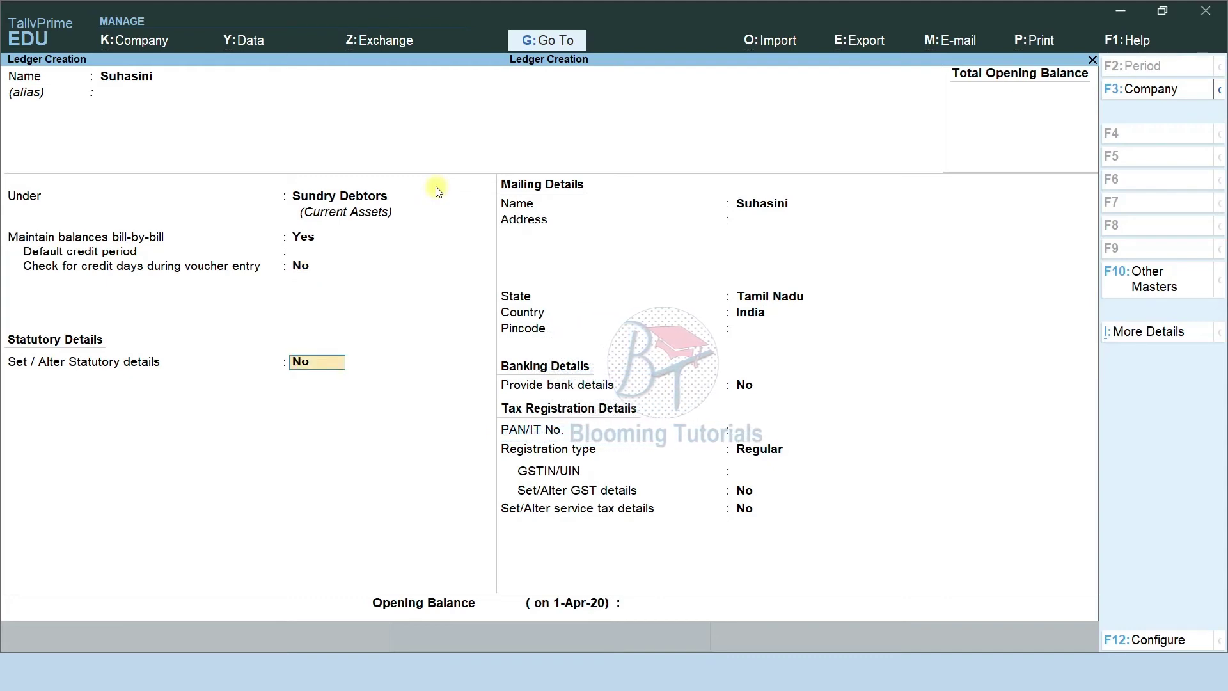
pyautogui.write('y')
pyautogui.press('Return')
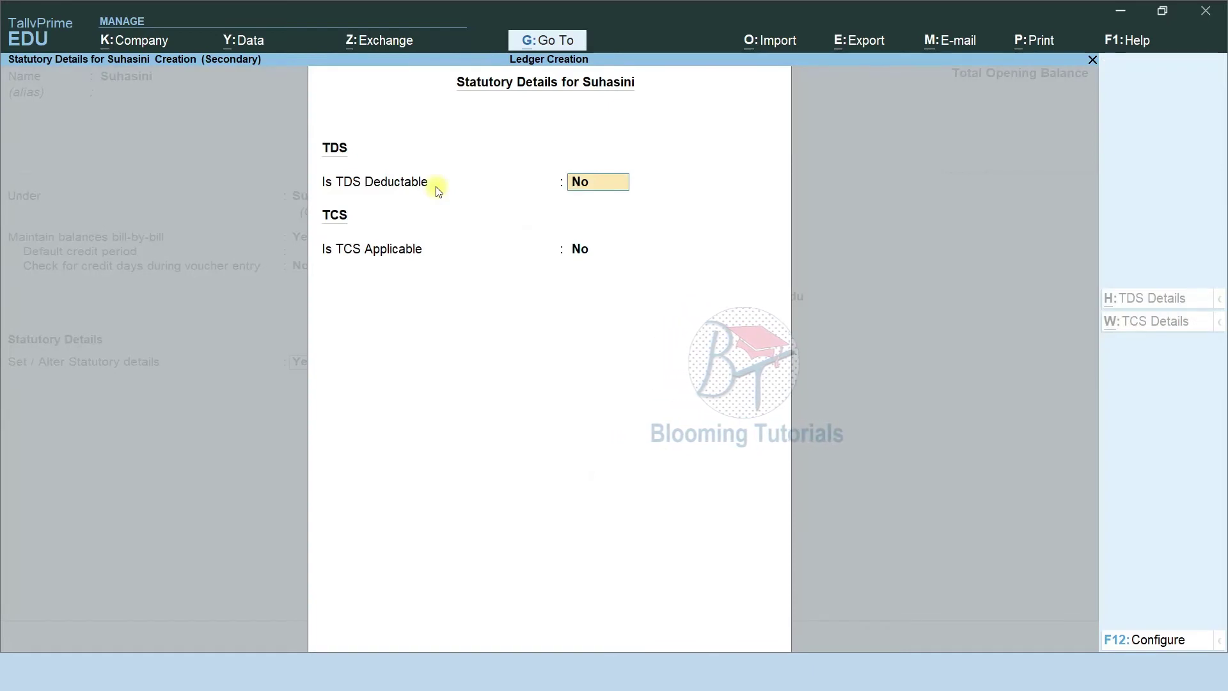
# Decline statutory details, keep Regular registration, and accept the ledger past the missing-GSTIN warning.
pyautogui.hotkey('ctrl', 'a')
pyautogui.write('n')
pyautogui.press('Return')
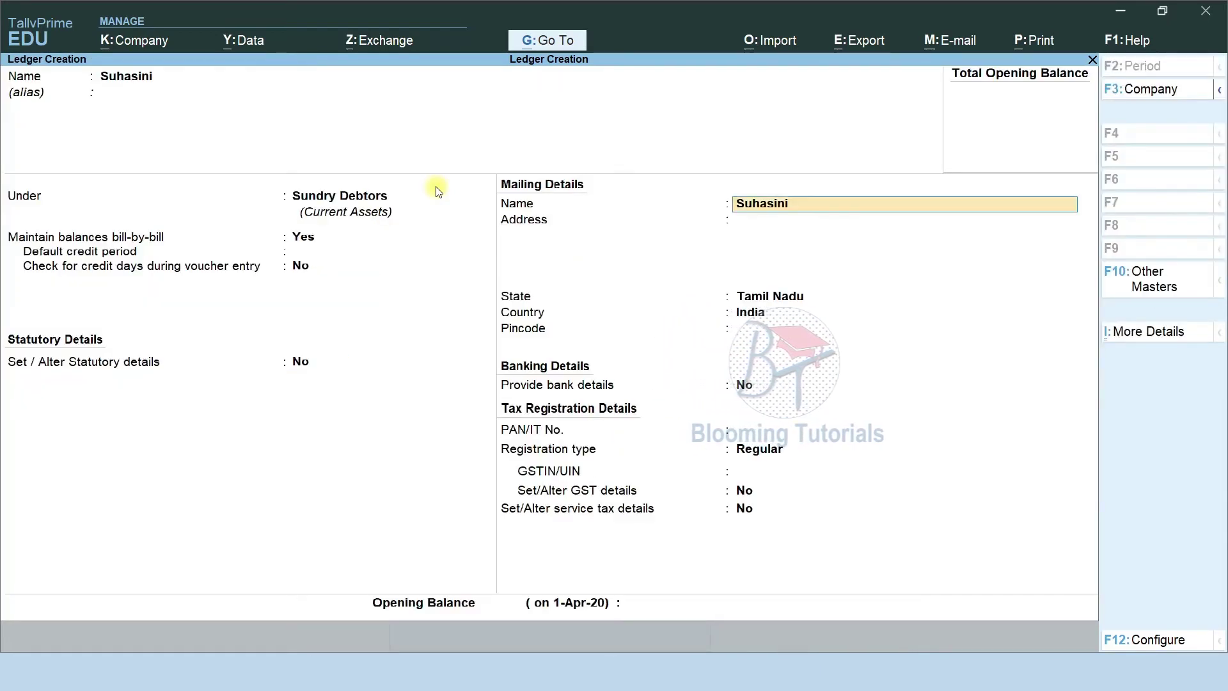
pyautogui.press('Return')
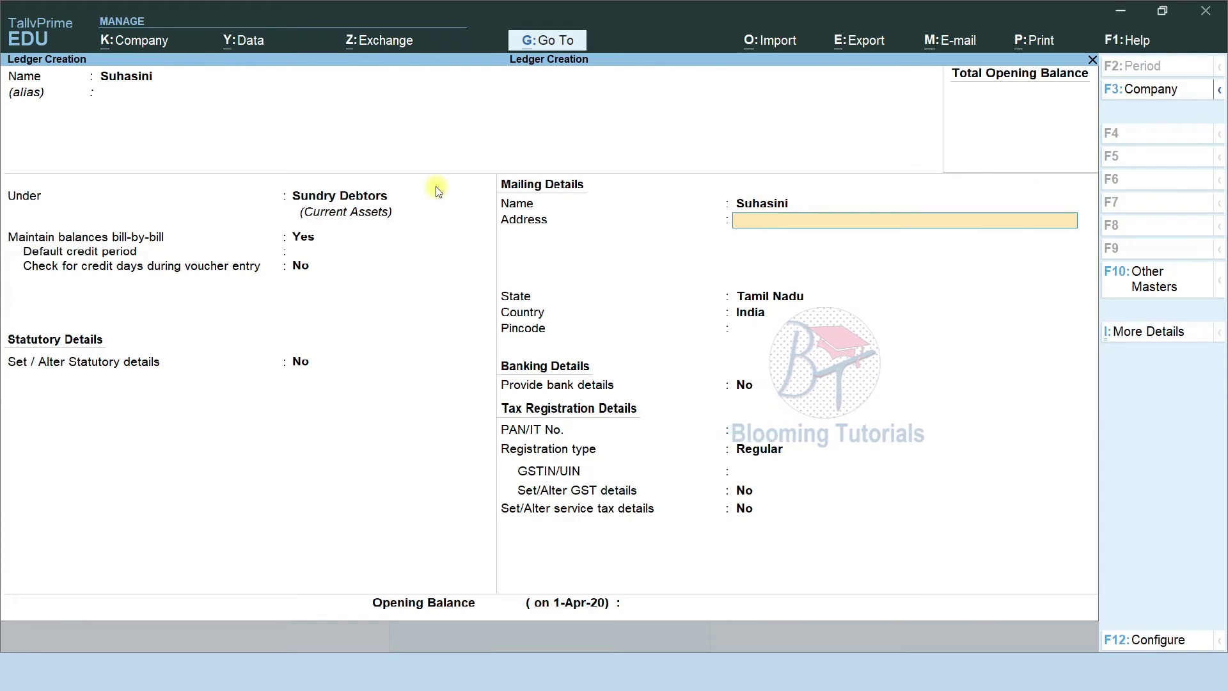
pyautogui.press('Return')
pyautogui.press('Return')
pyautogui.press('Return')
pyautogui.press('Return')
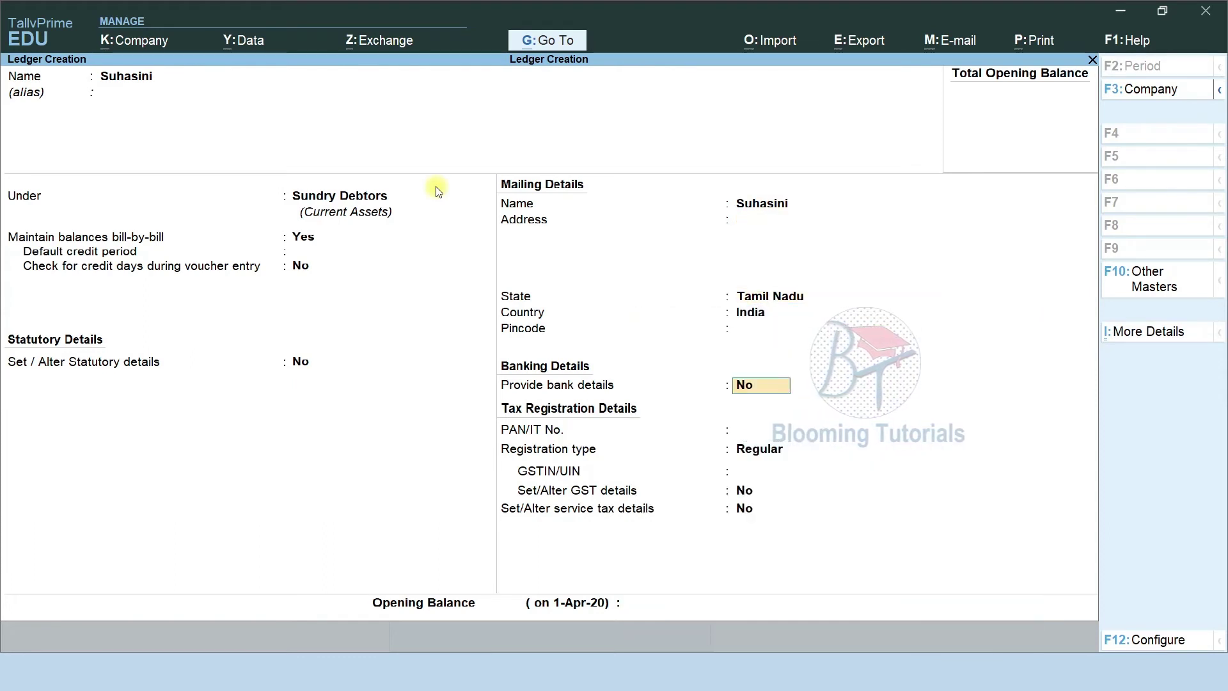
pyautogui.press('Return')
pyautogui.press('Return')
pyautogui.press('Return')
pyautogui.press('Return')
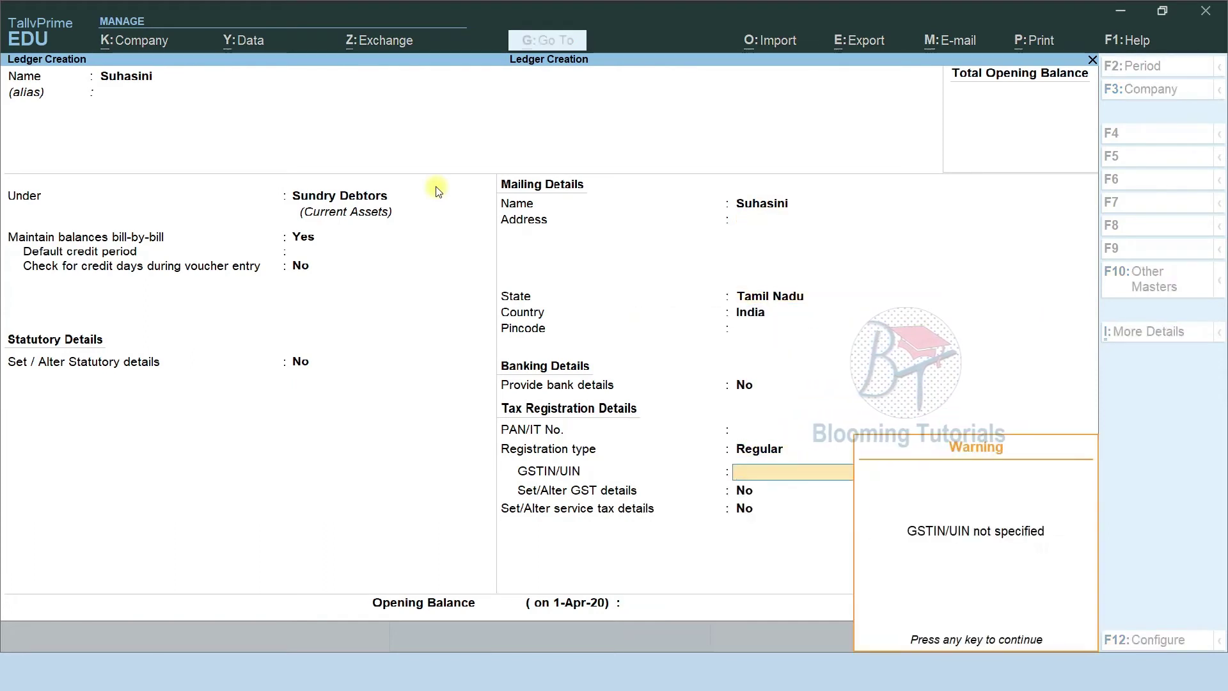
pyautogui.press('Return')
pyautogui.press('Return')
pyautogui.press('Return')
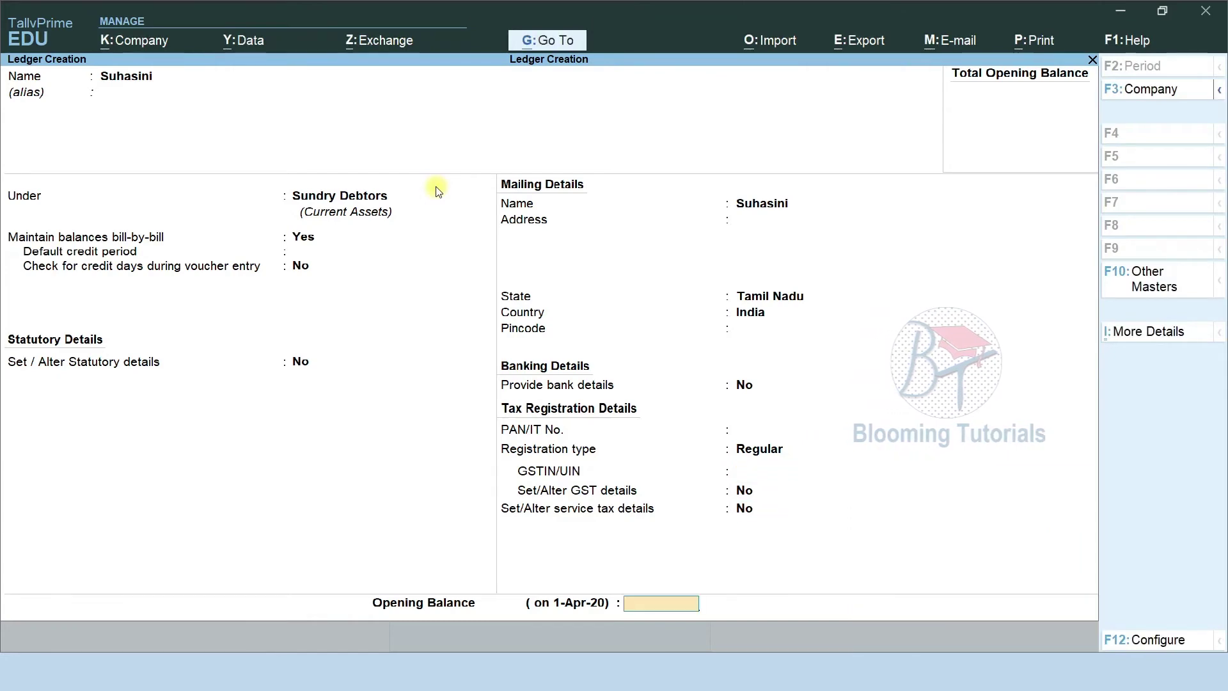
pyautogui.press('Return')
pyautogui.press('Return')
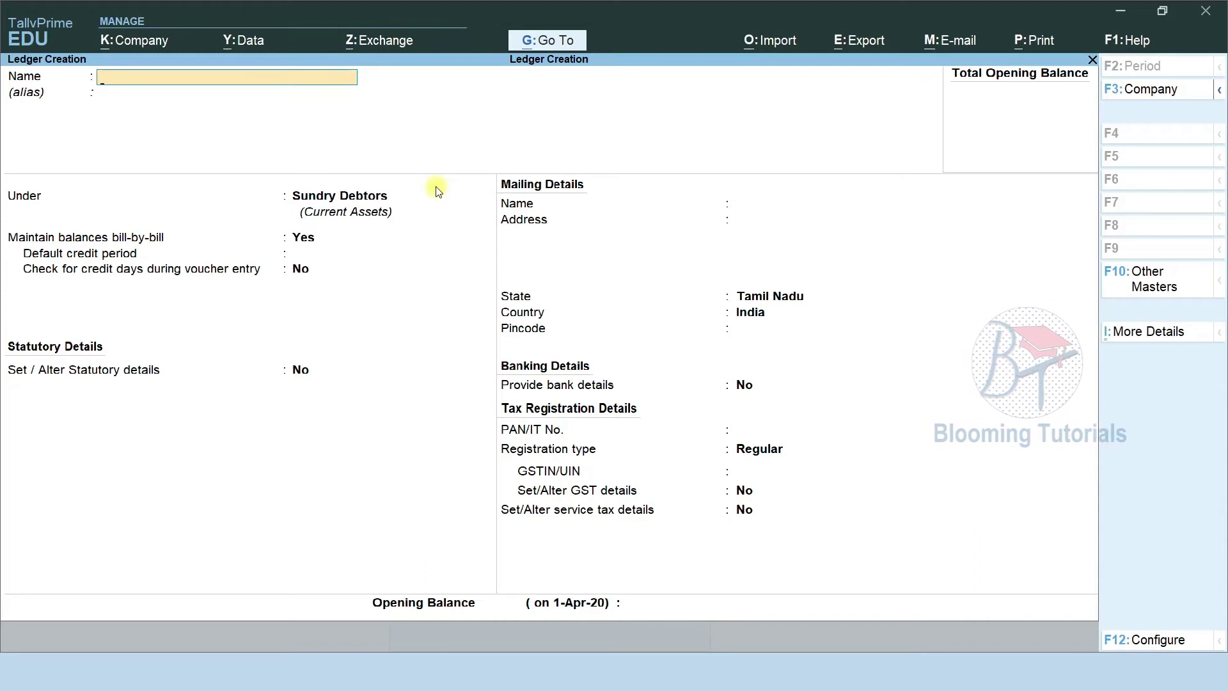
# Create and save a 'Reliance Shopping' ledger under Sundry Debtors.
pyautogui.write('Reliance Shopp')
pyautogui.press('Return')
pyautogui.press('Return')
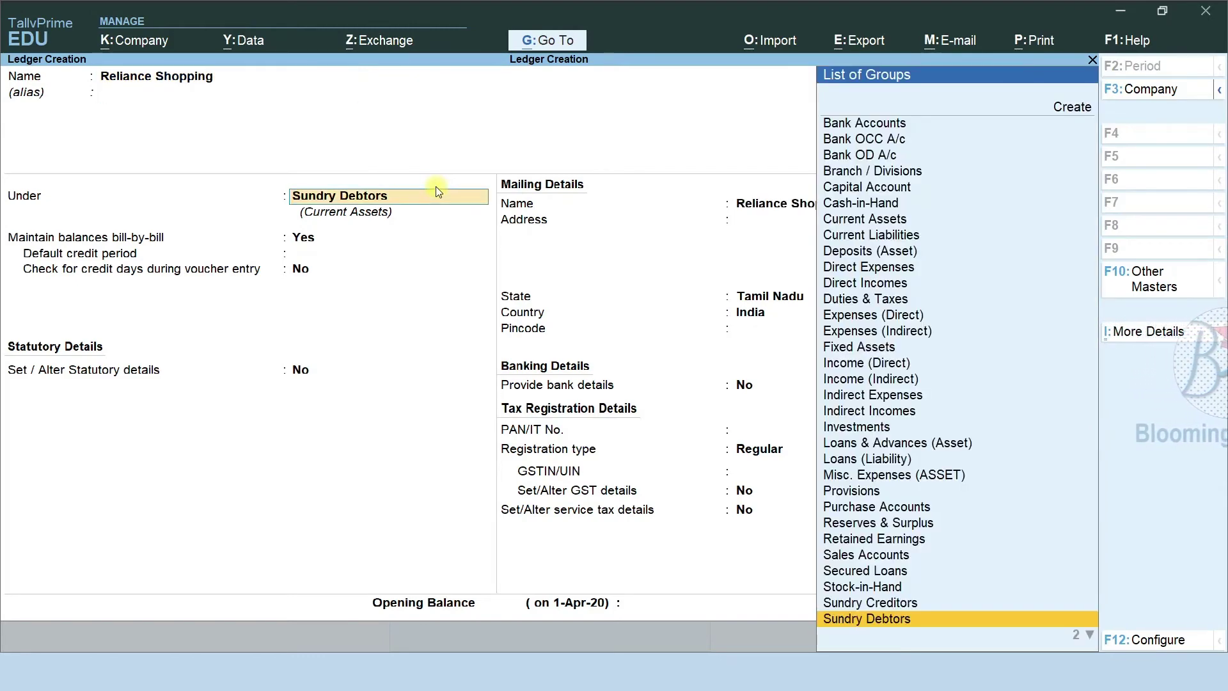
pyautogui.press('Return')
pyautogui.press('Return')
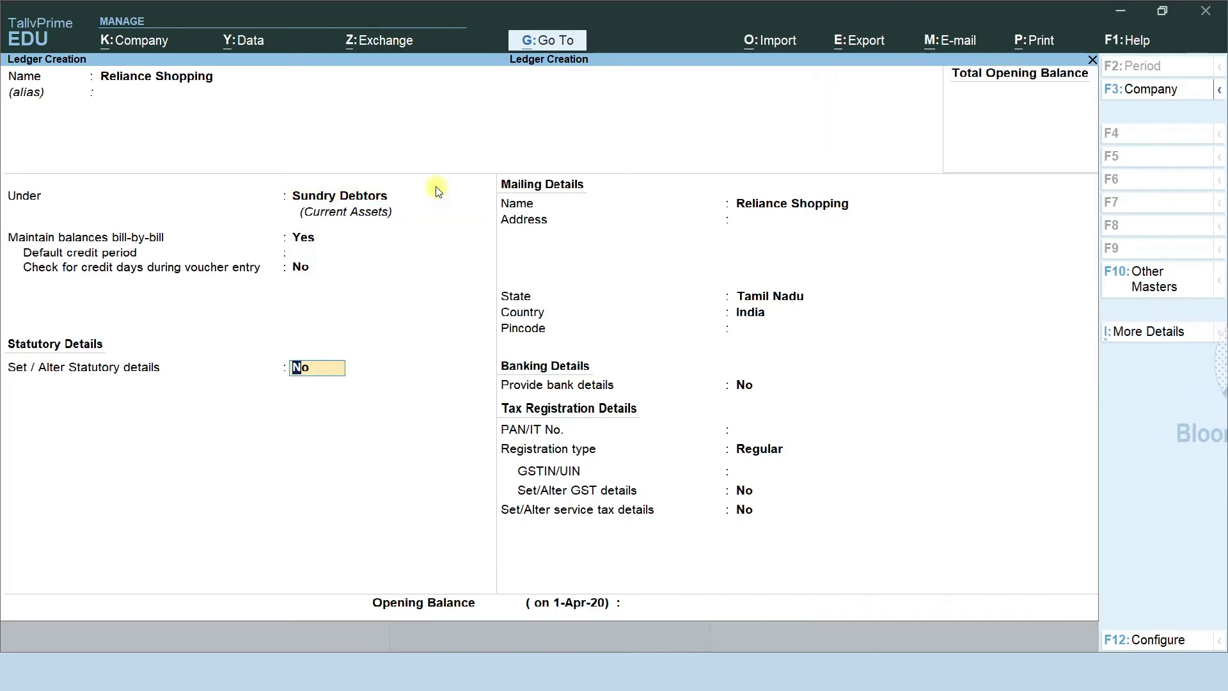
pyautogui.hotkey('ctrl', 'a')
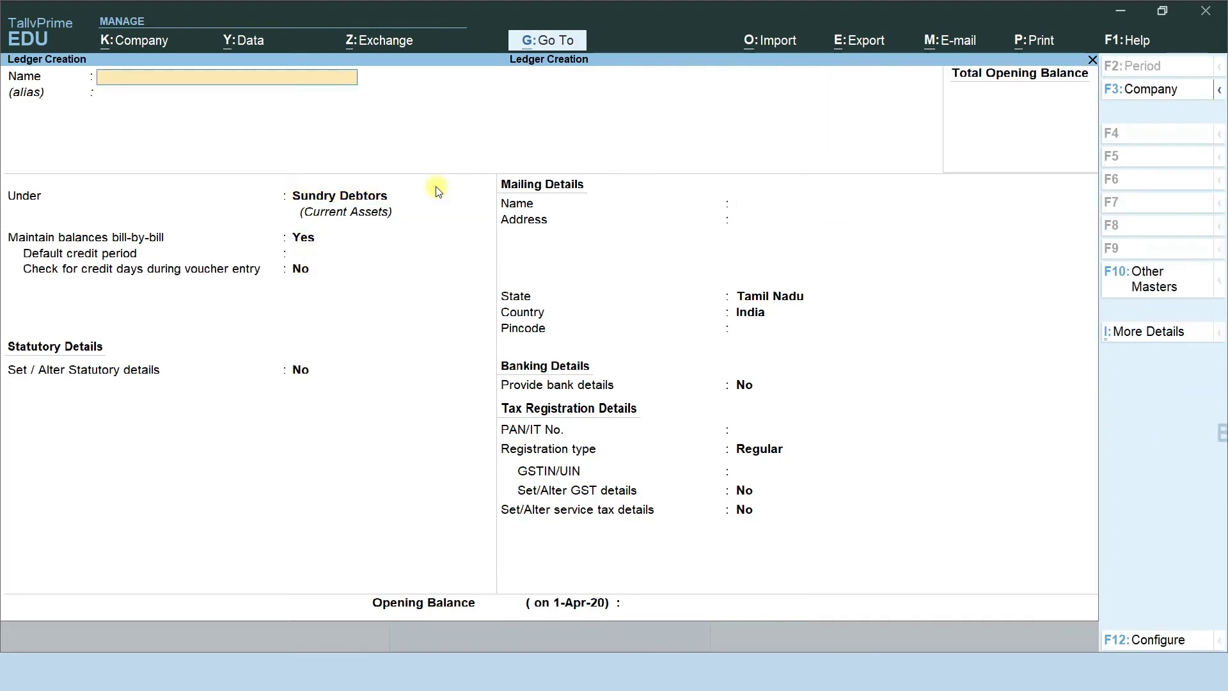
# Create and save a 'Provision for Bad Debts' ledger under Sundry Debtors.
pyautogui.write('Provision')
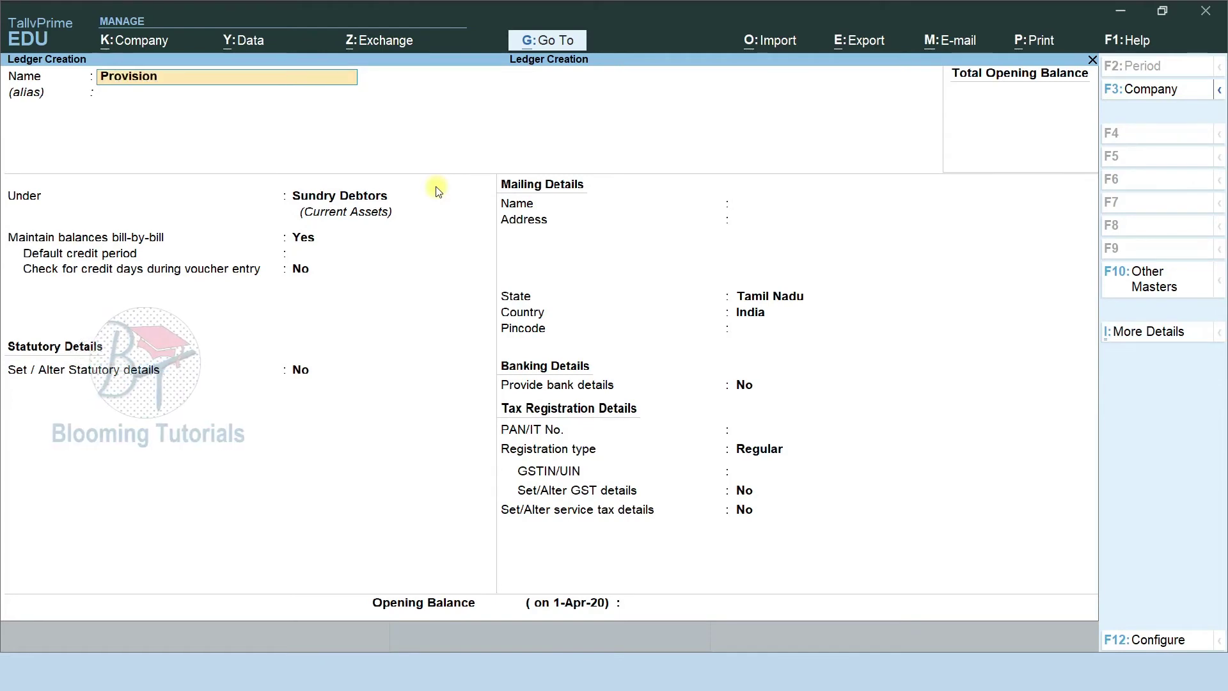
pyautogui.write(' for Bad ')
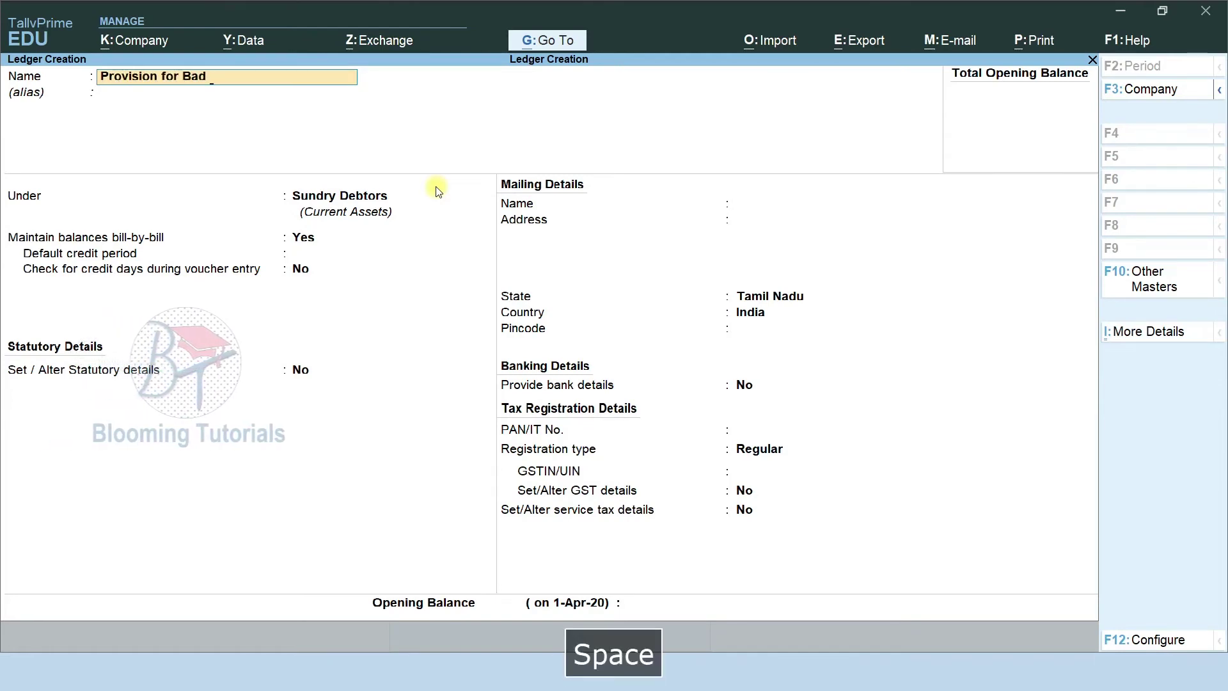
pyautogui.write('Debts')
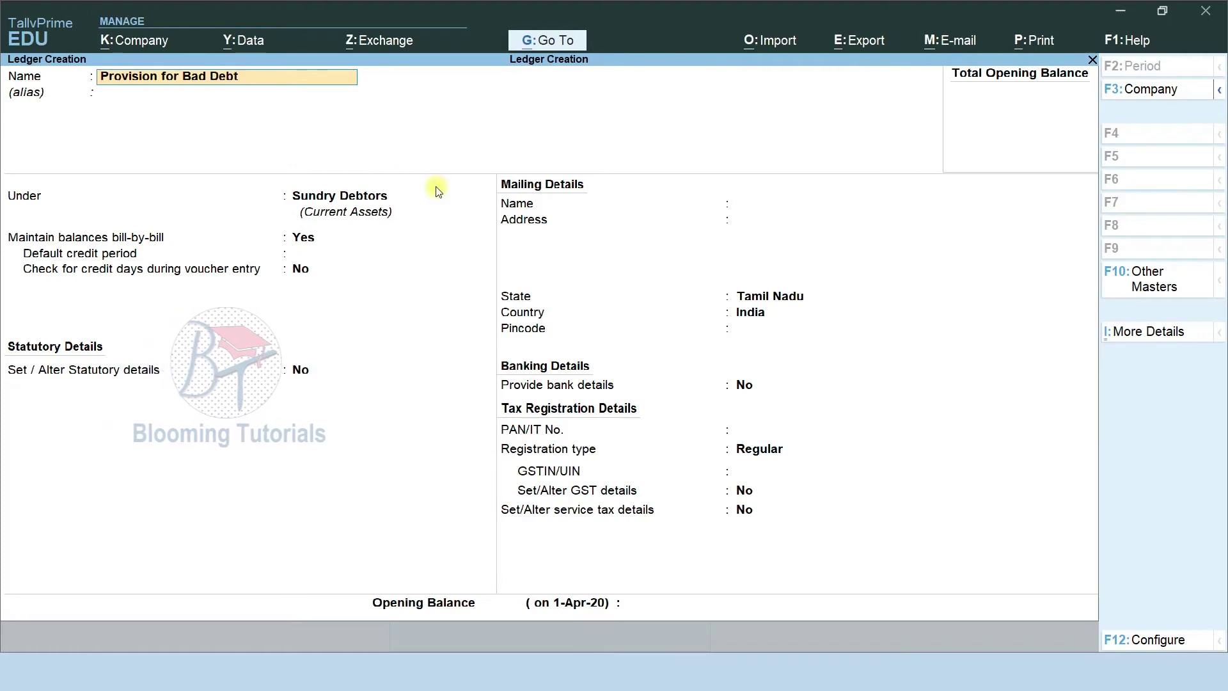
pyautogui.press('Return')
pyautogui.press('Return')
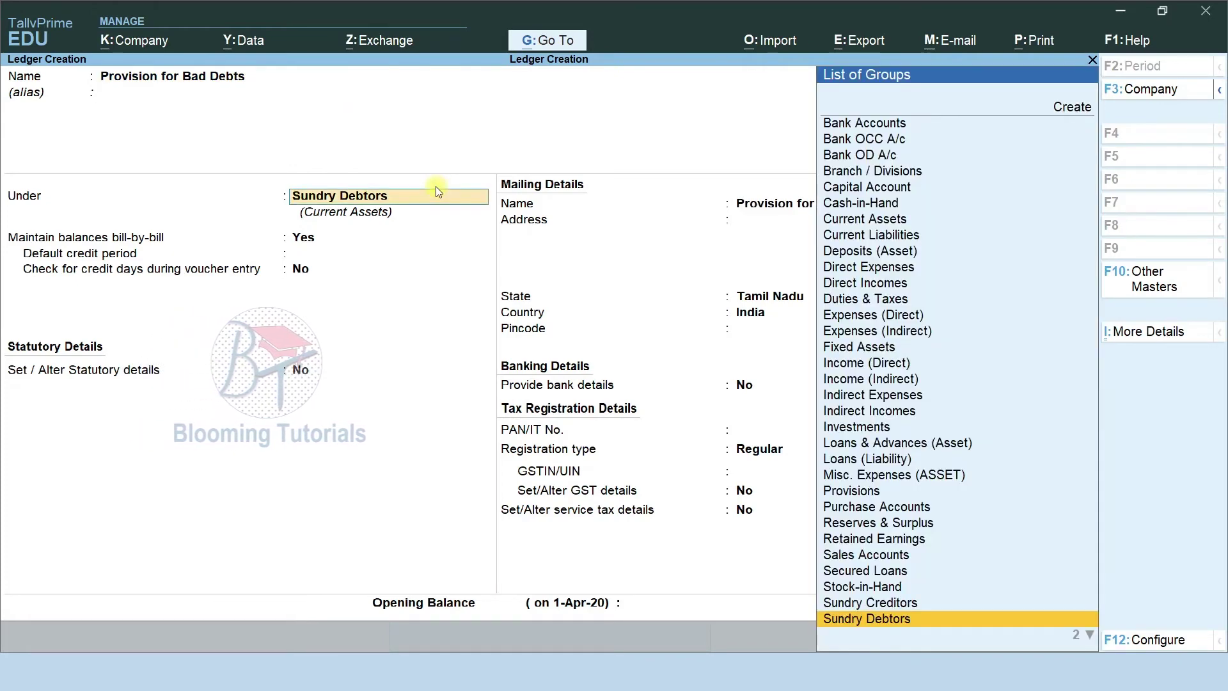
pyautogui.press('Return')
pyautogui.press('ctrl')
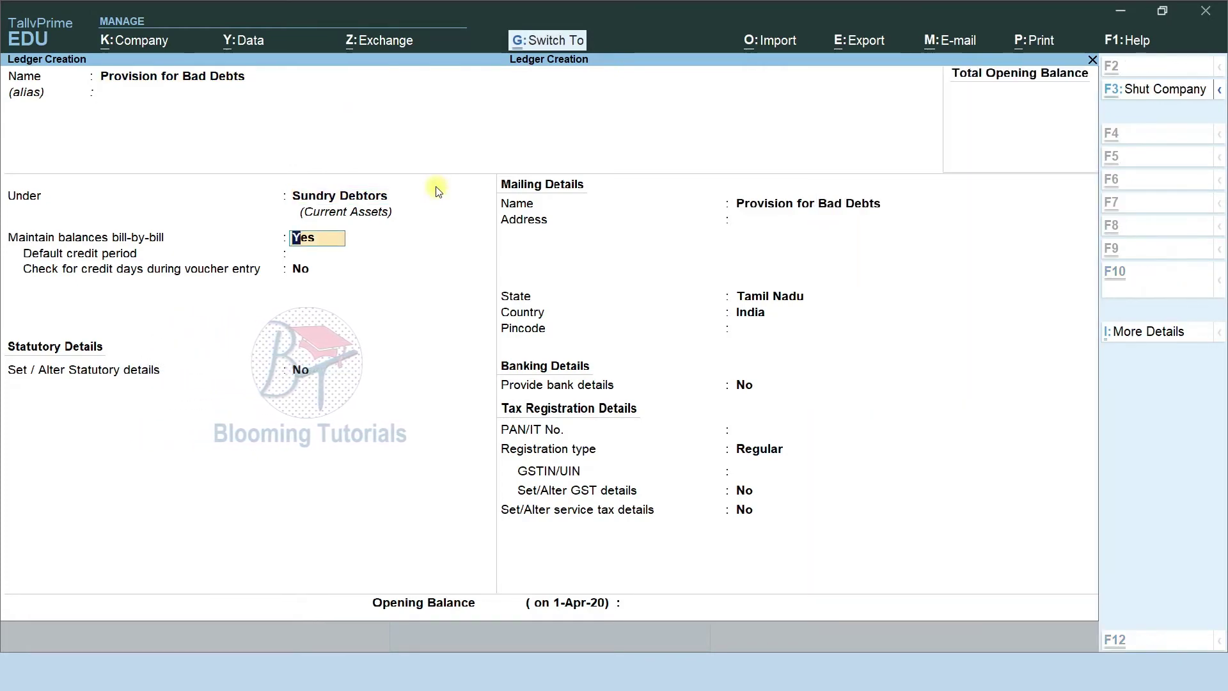
pyautogui.hotkey('ctrl', 'a')
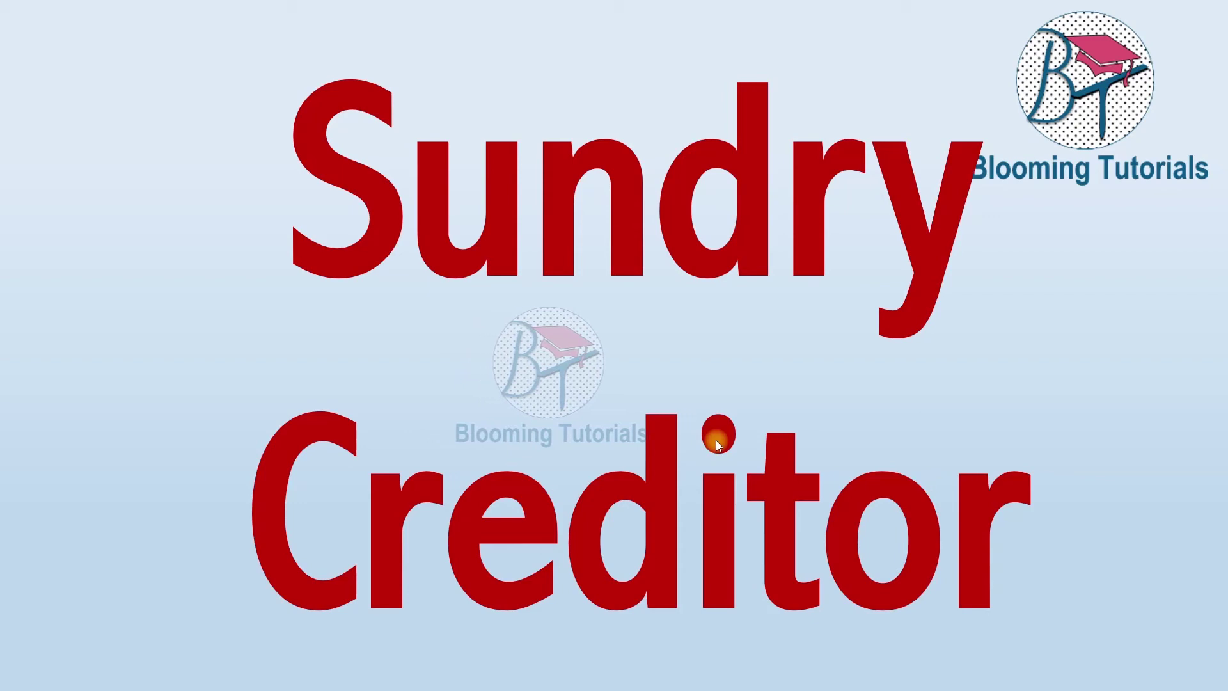
# Advance past the sundry creditor slides and return to a blank Ledger Creation form.
pyautogui.click(716, 459)
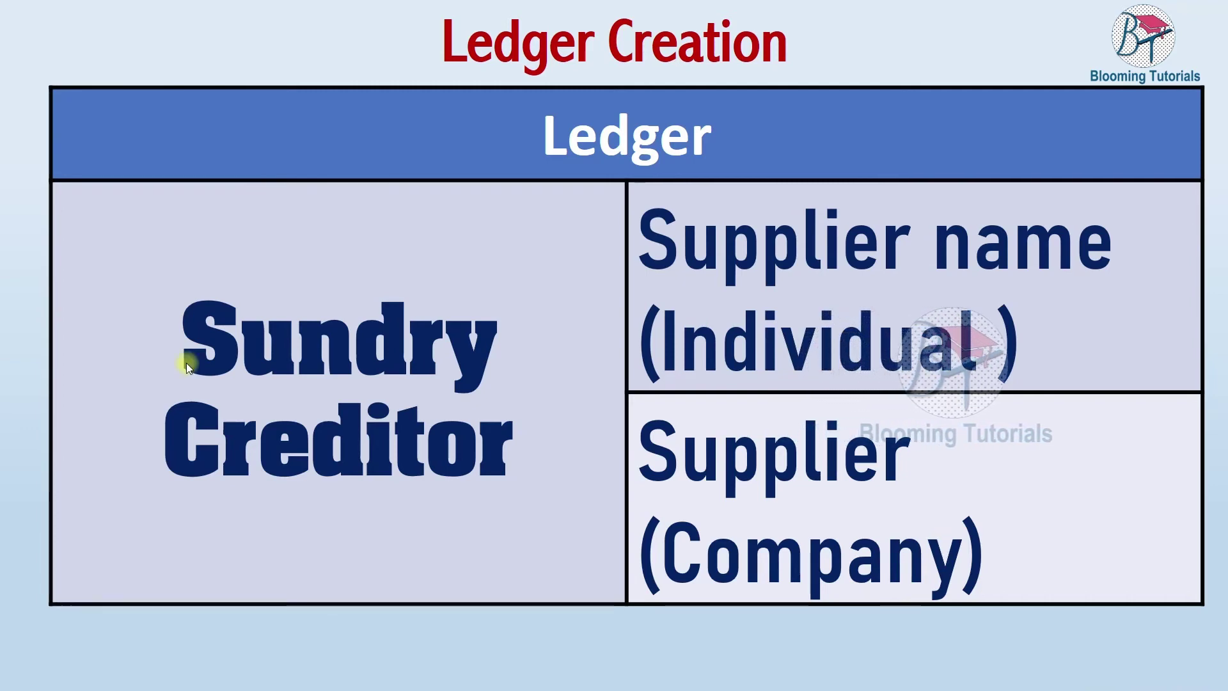
pyautogui.hotkey('alt', 'Tab')
pyautogui.press('F9')
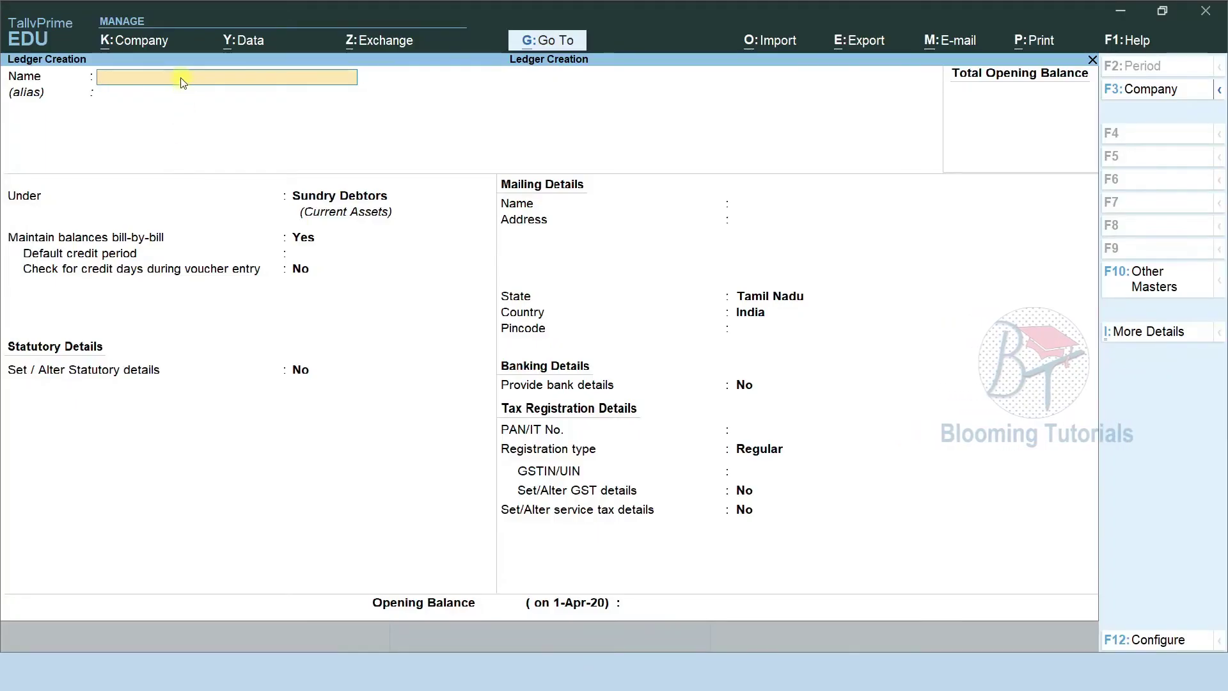
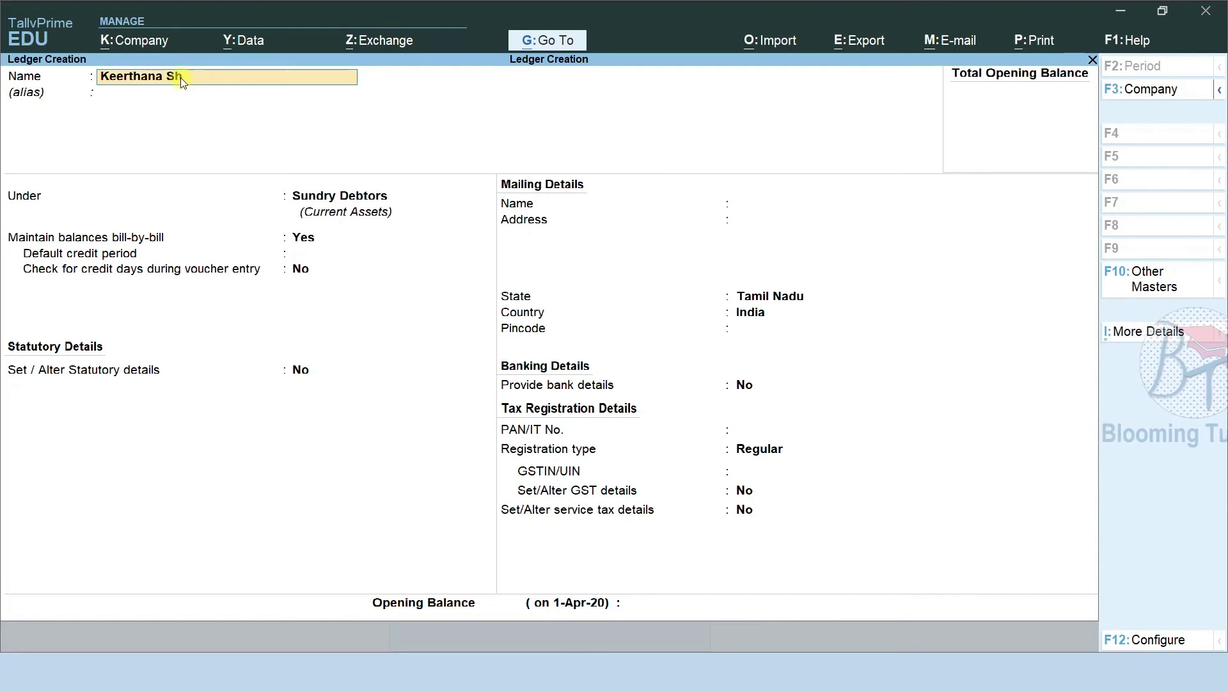
# Enter the individual creditor's name, place it under Sundry Creditors with bill-by-bill balances, and save.
pyautogui.press('Return')
pyautogui.press('Return')
pyautogui.write('Su')
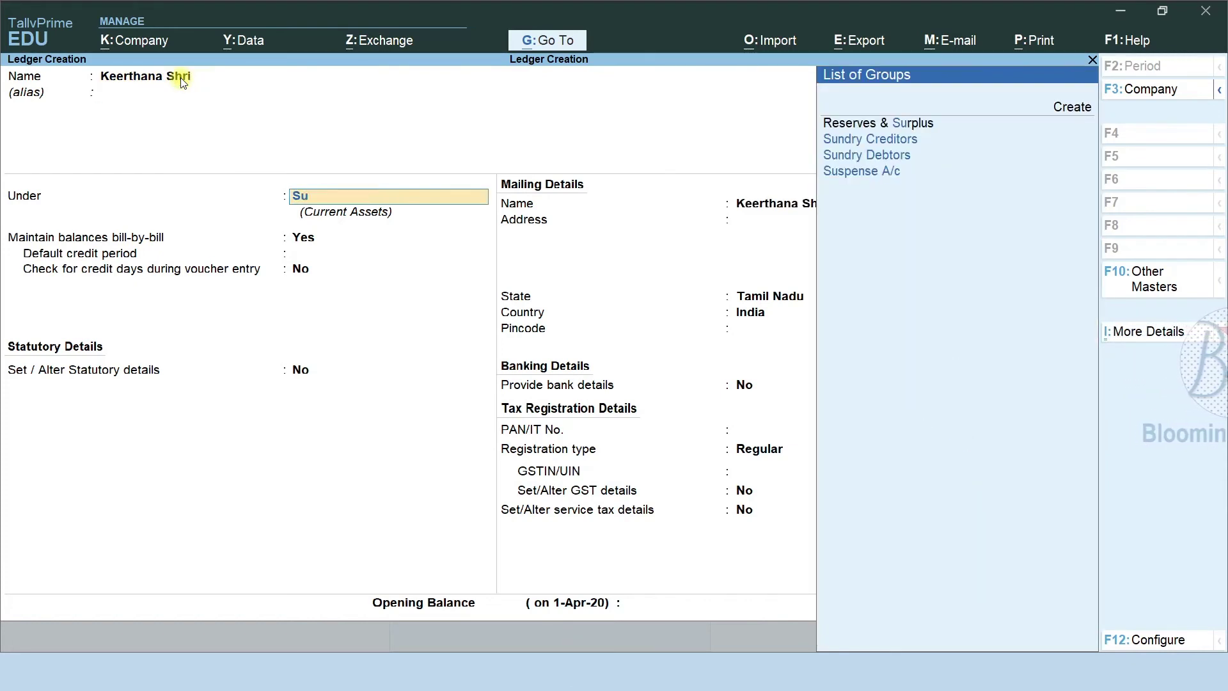
pyautogui.press('Down')
pyautogui.press('Down')
pyautogui.press('Up')
pyautogui.press('Return')
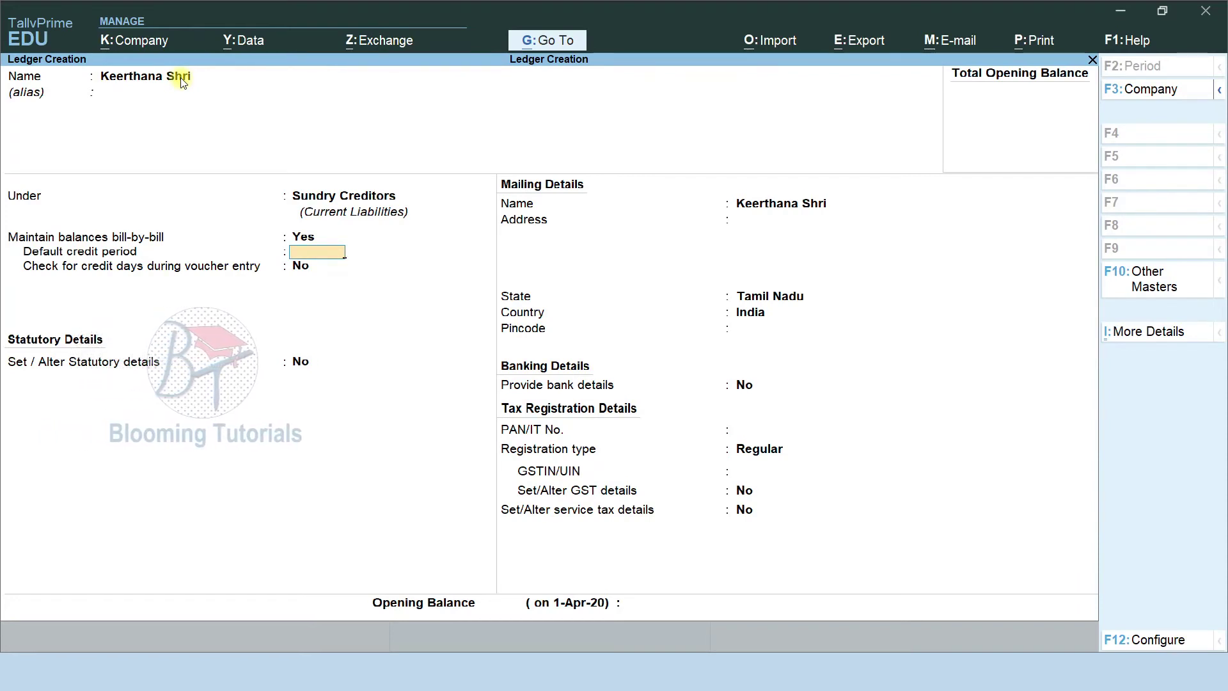
pyautogui.press('Return')
pyautogui.press('Return')
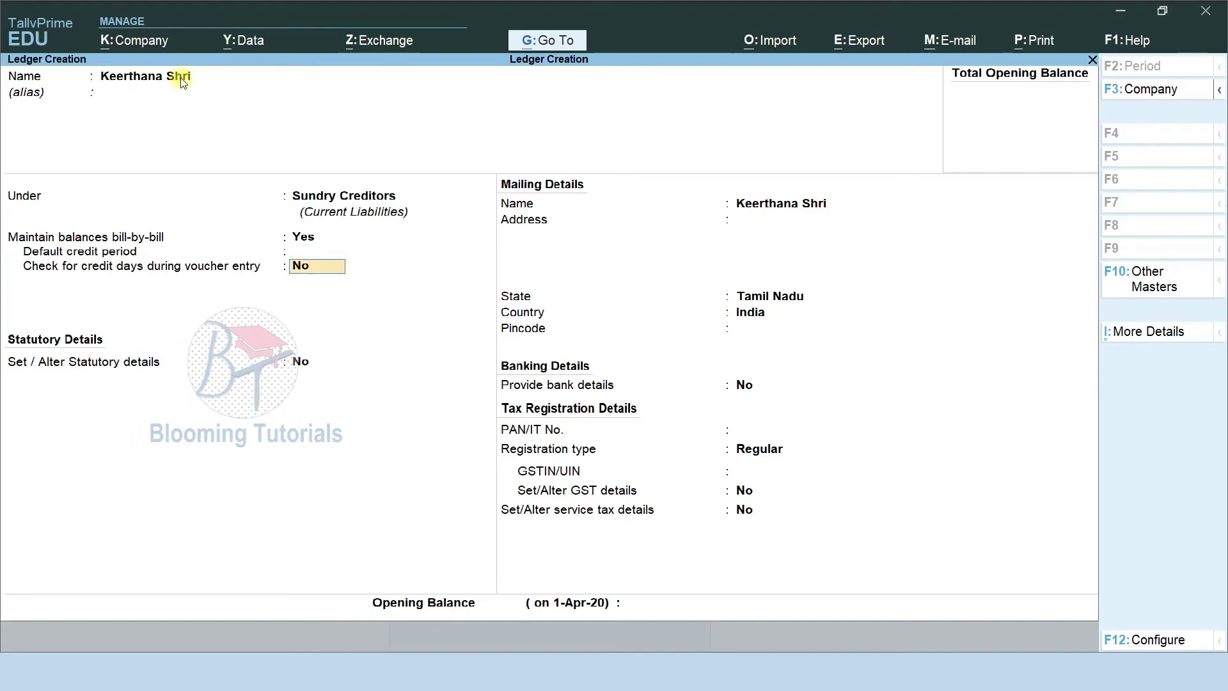
pyautogui.press('Return')
pyautogui.press('ctrl')
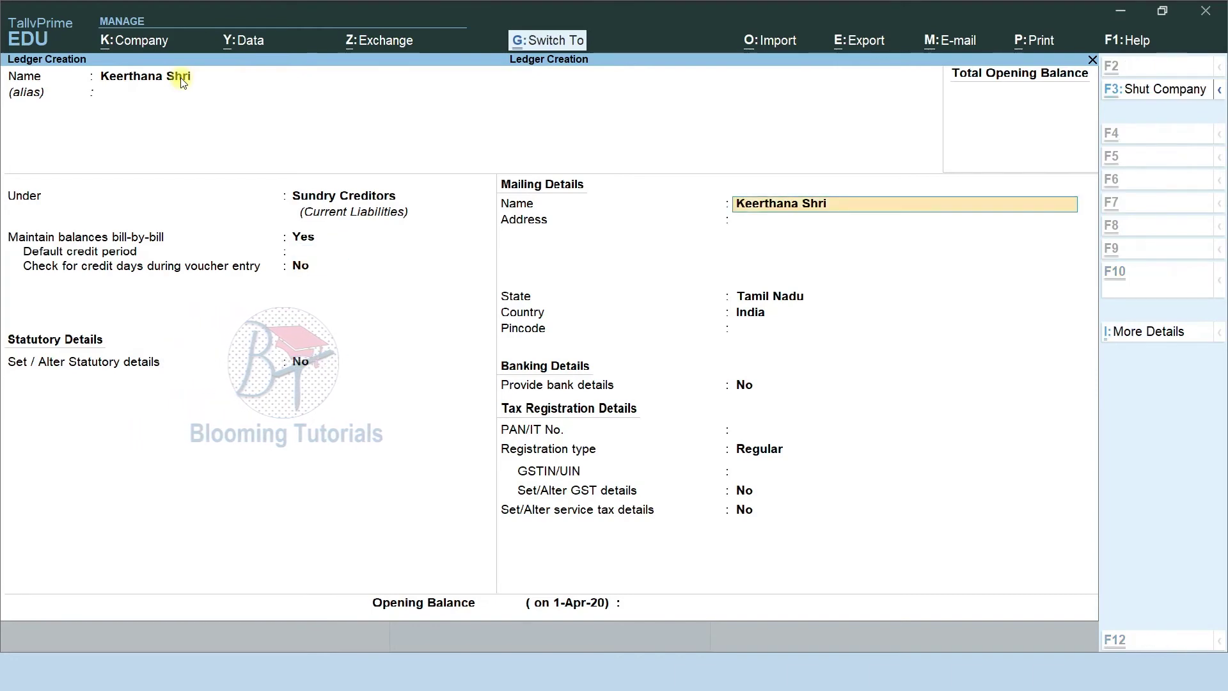
pyautogui.hotkey('ctrl', 'a')
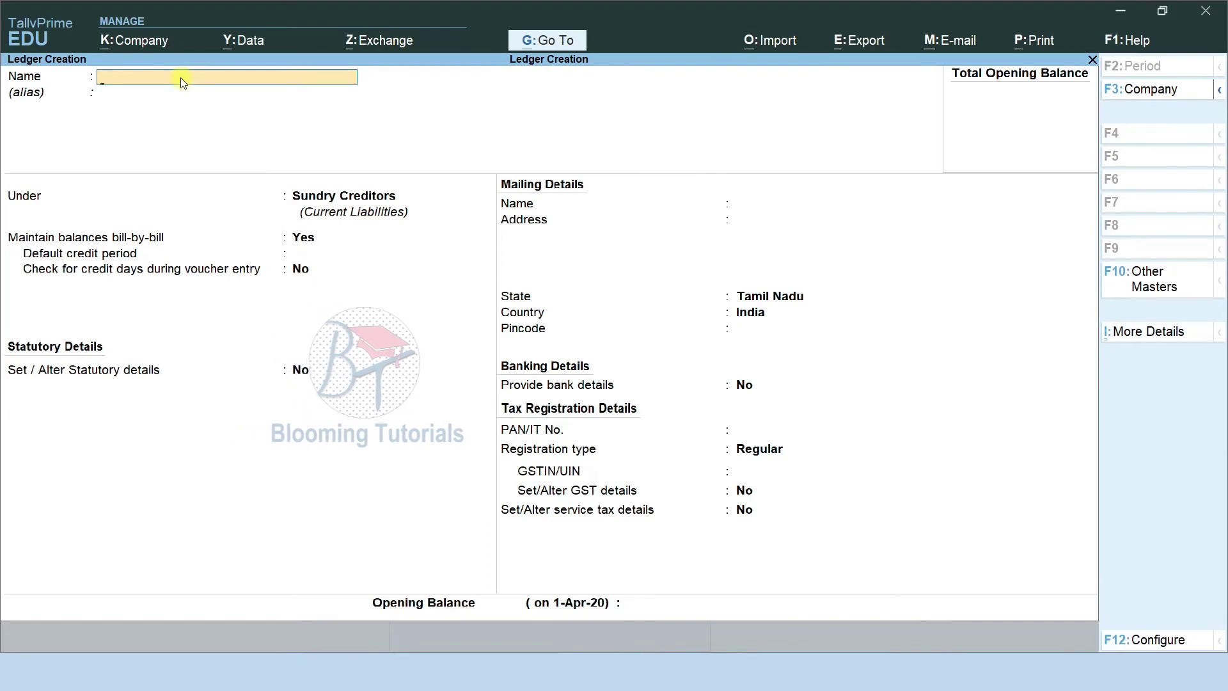
# Name the supplier ledger 'O Plus', keep it under Sundry Creditors, and save it.
pyautogui.write('Sh')
pyautogui.press('BackSpace')
pyautogui.press('BackSpace')
pyautogui.write('Sh')
pyautogui.press('BackSpace')
pyautogui.press('BackSpace')
pyautogui.write('Blo')
pyautogui.press('BackSpace')
pyautogui.press('BackSpace')
pyautogui.press('BackSpace')
pyautogui.write('O ')
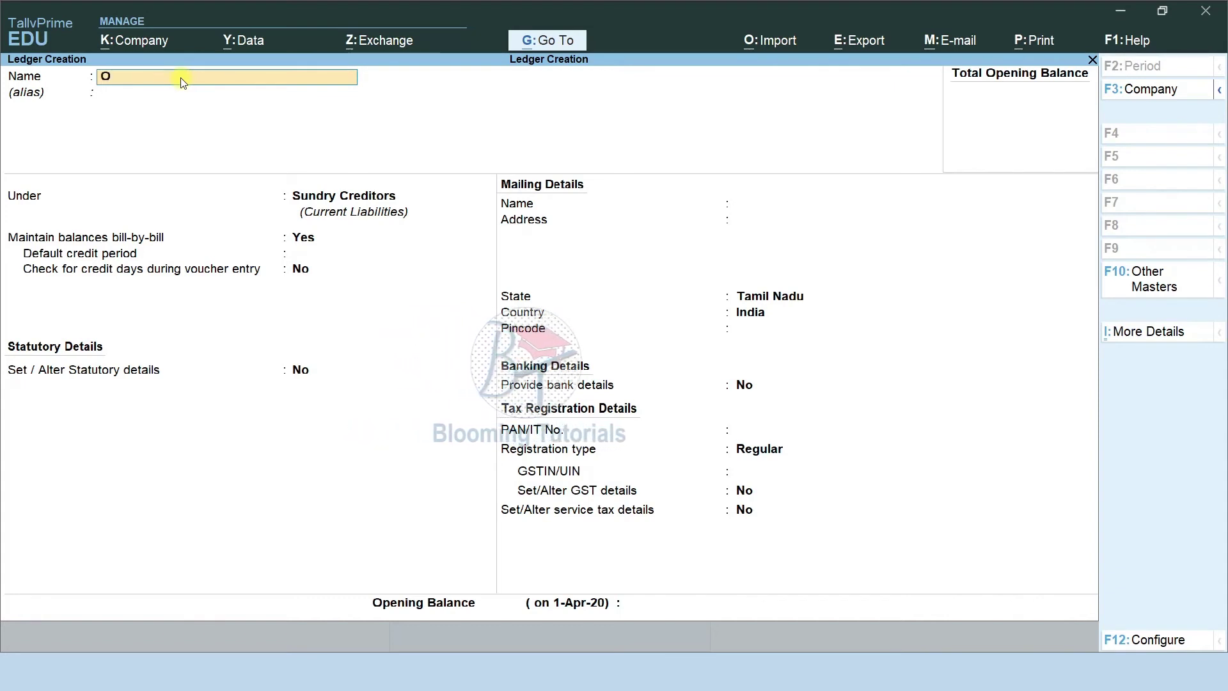
pyautogui.write('Plus')
pyautogui.press('Return')
pyautogui.press('Return')
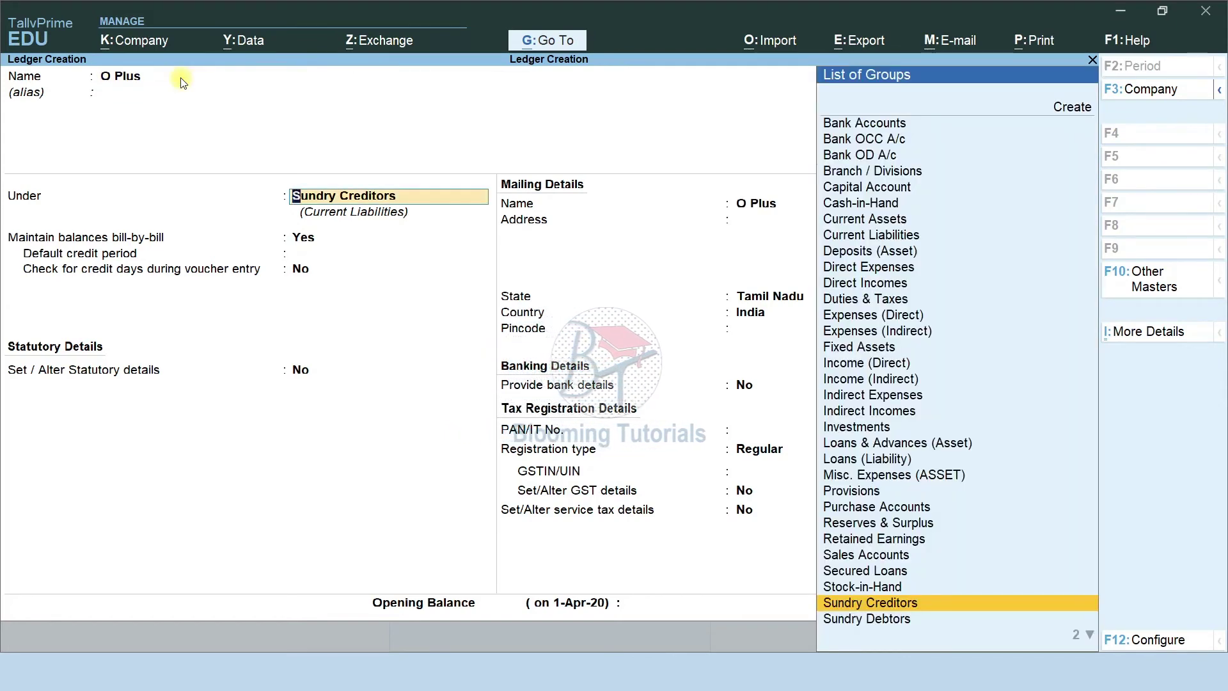
pyautogui.press('Return')
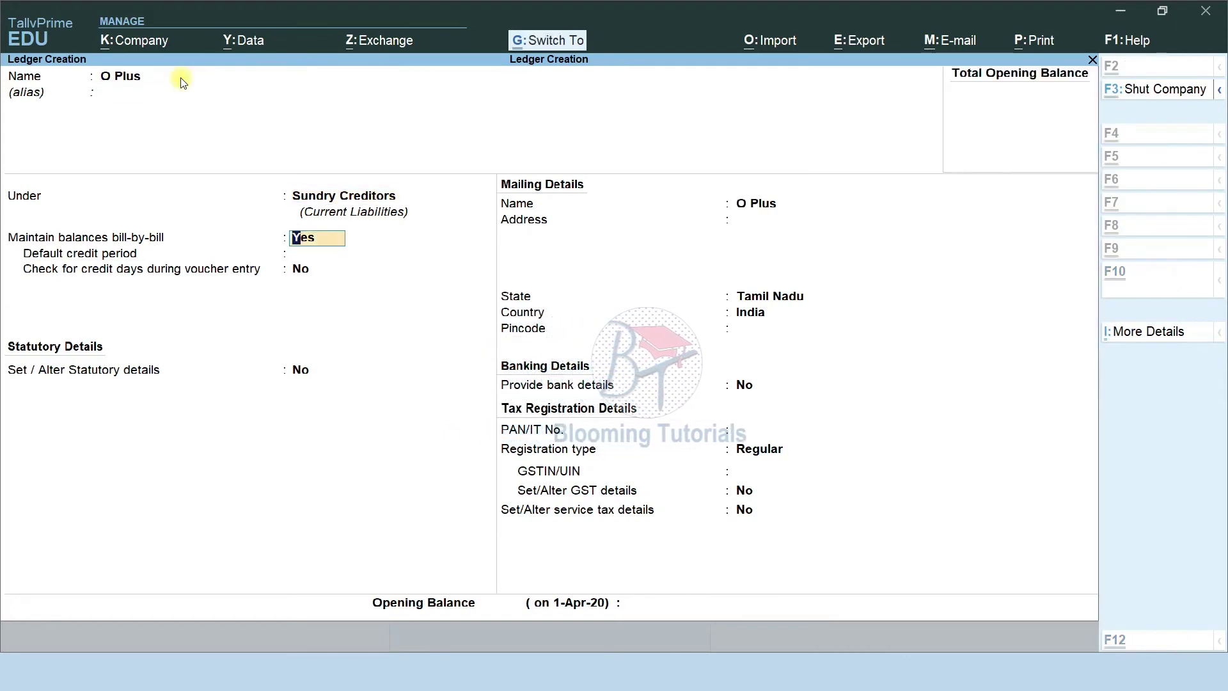
pyautogui.hotkey('ctrl', 'a')
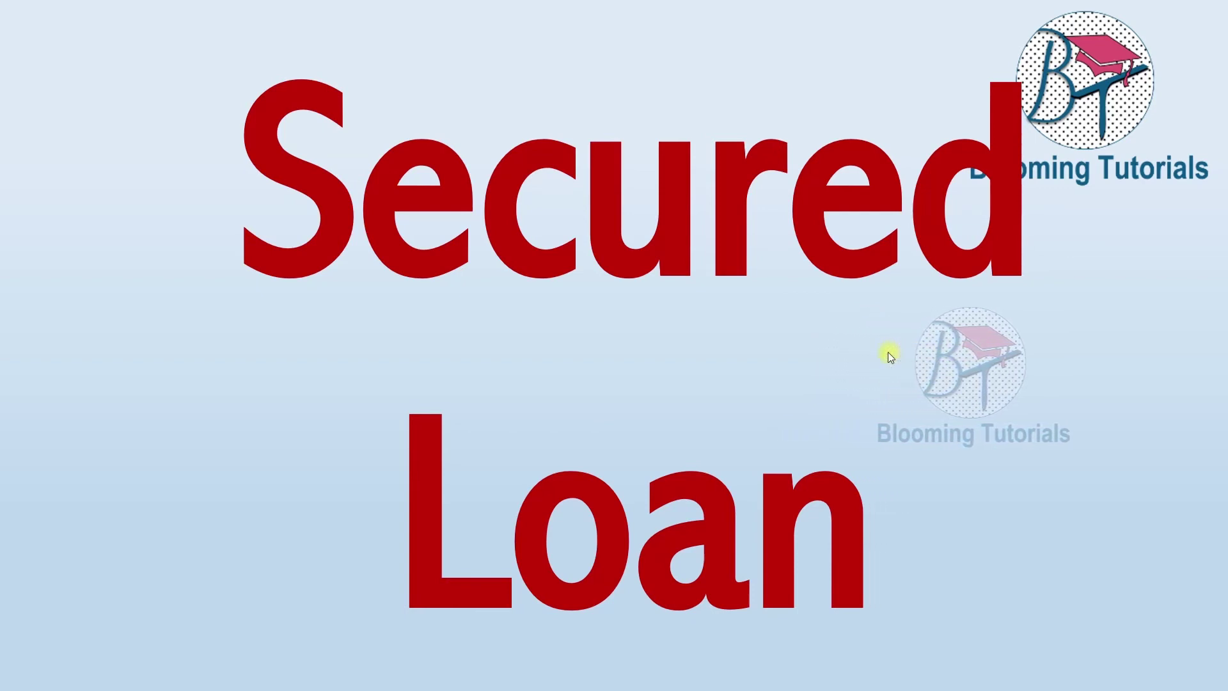
# Advance to the secured loans Ledger Creation slide and return to a blank ledger form.
pyautogui.click(887, 352)
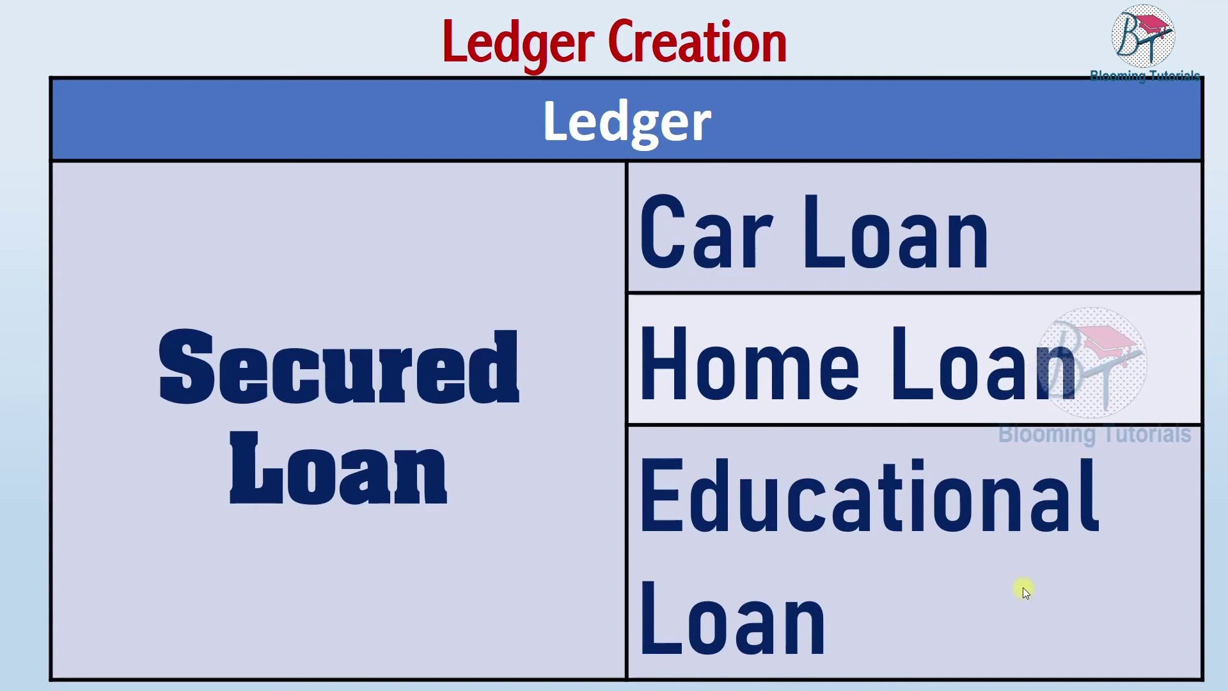
pyautogui.press('F9')
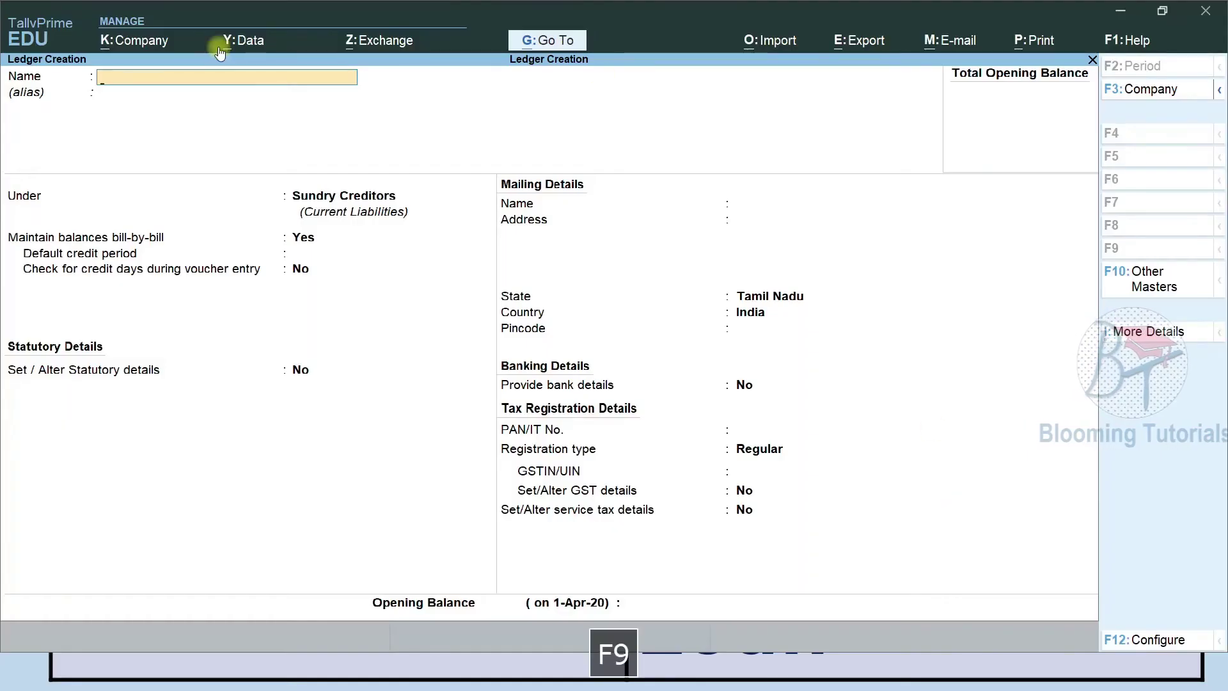
# Name the ledger 'Car Loan', pick Secured Loans by typing Se, and save it.
pyautogui.write('Car Loan')
pyautogui.press('Return')
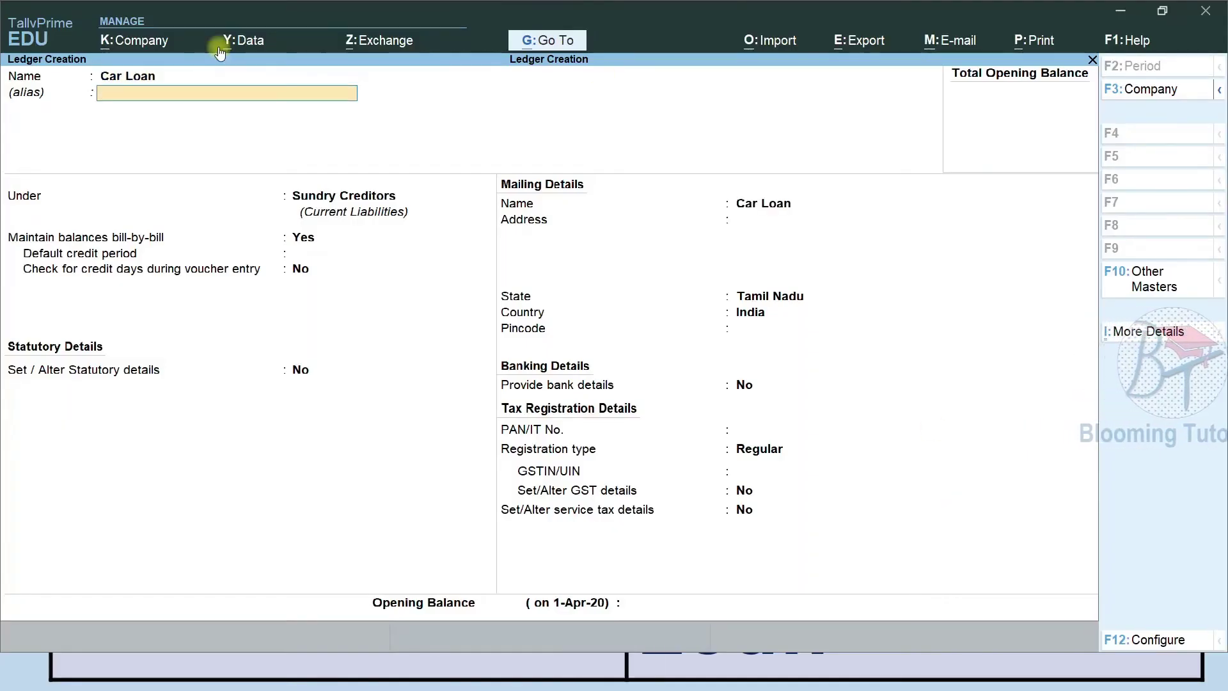
pyautogui.press('Return')
pyautogui.write('Se')
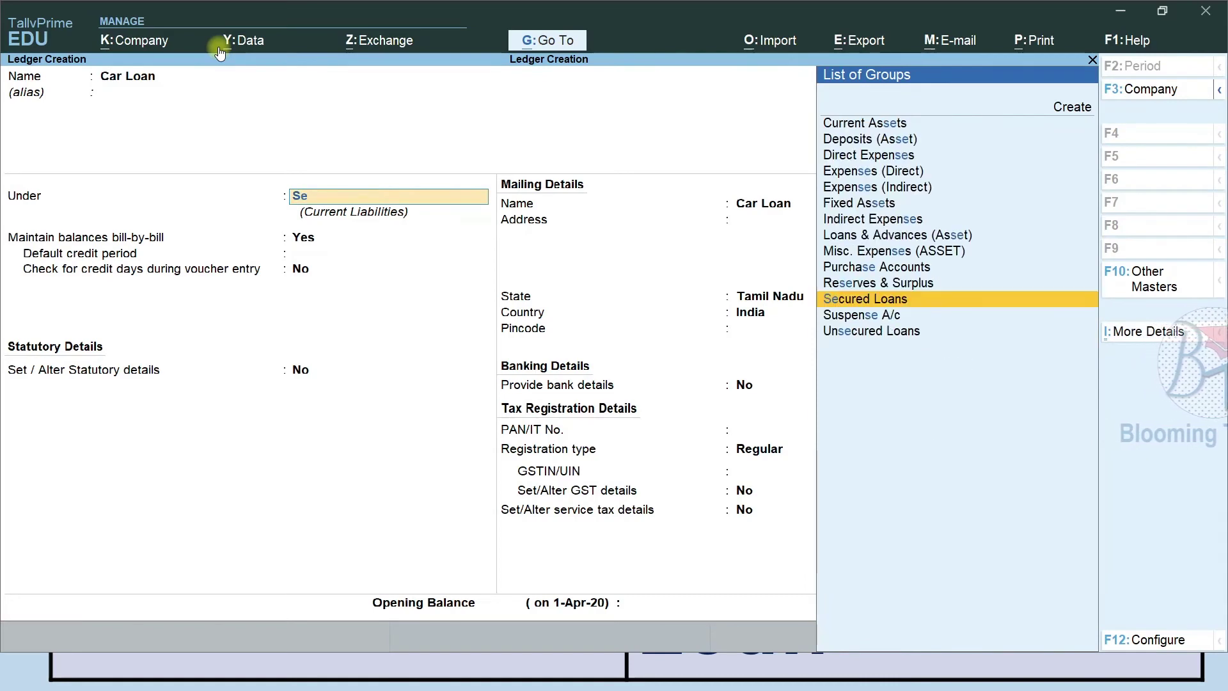
pyautogui.press('Return')
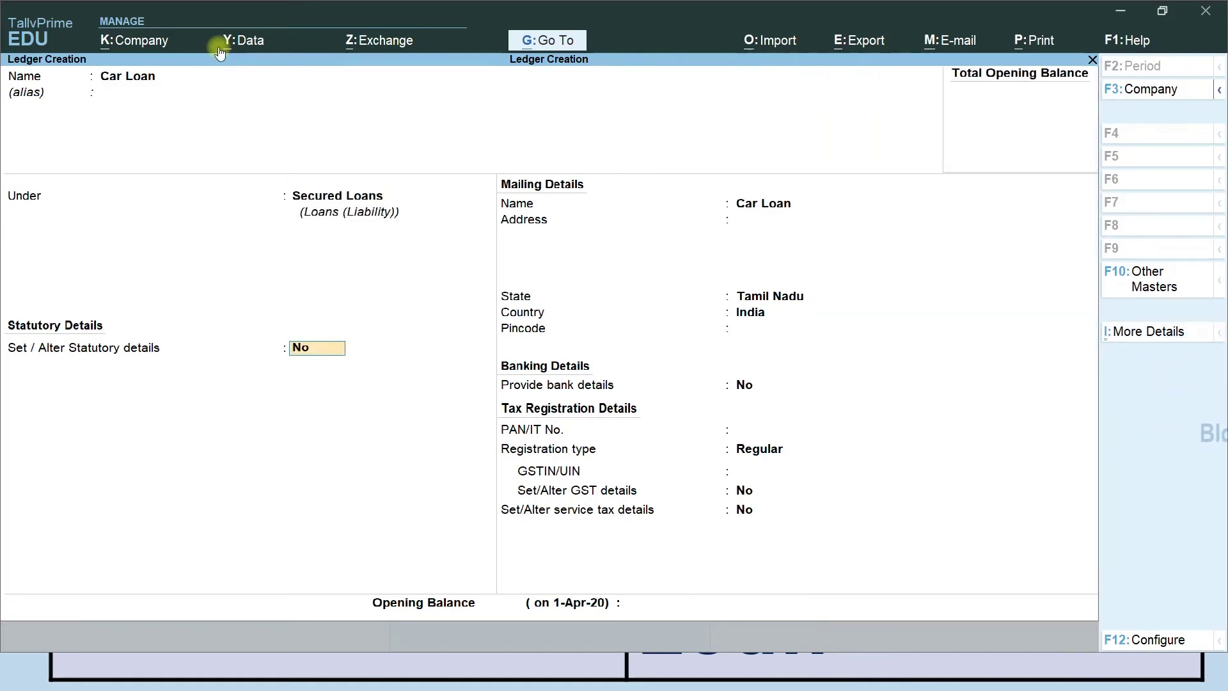
pyautogui.hotkey('ctrl', 'a')
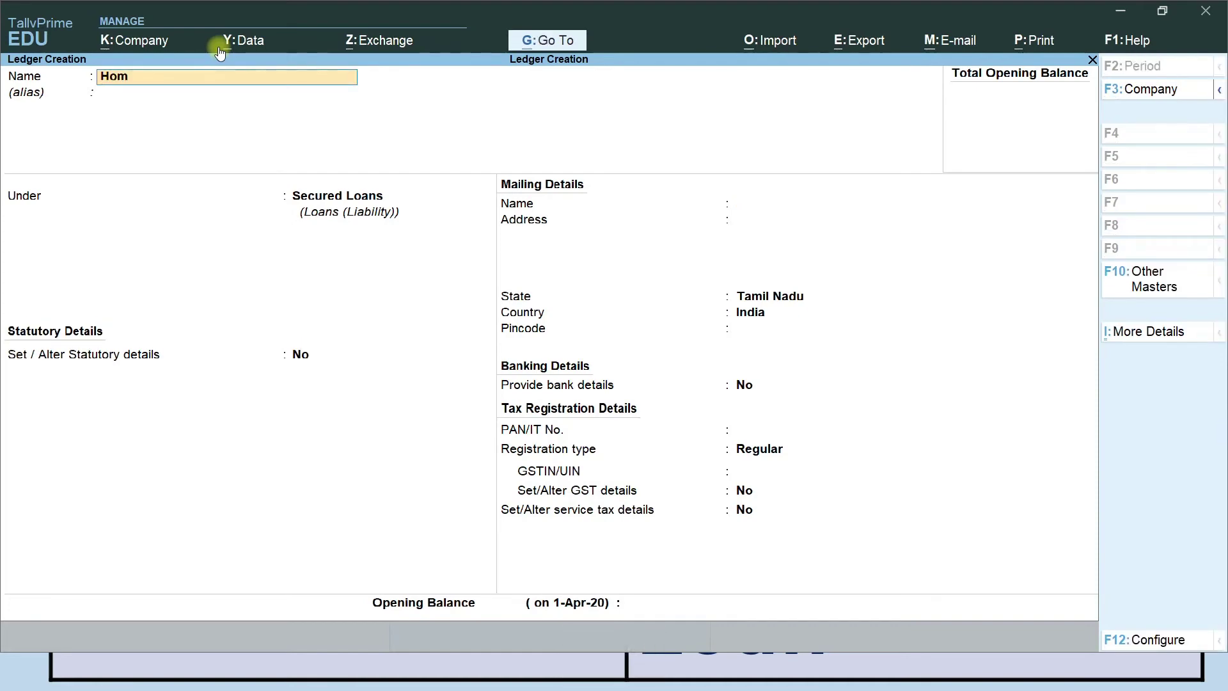
# Confirm the Home Loan ledger under Secured Loans and set Provide bank details to Yes.
pyautogui.press('Return')
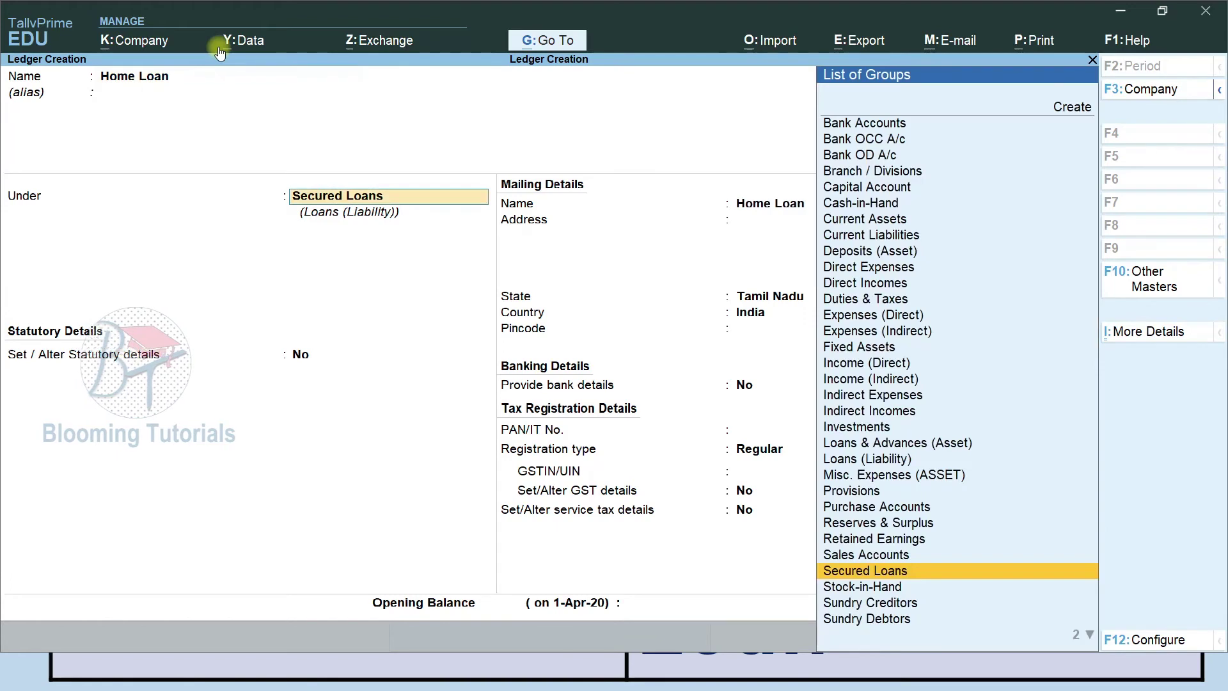
pyautogui.press('Return')
pyautogui.press('Return')
pyautogui.press('Return')
pyautogui.press('Return')
pyautogui.press('Return')
pyautogui.press('Return')
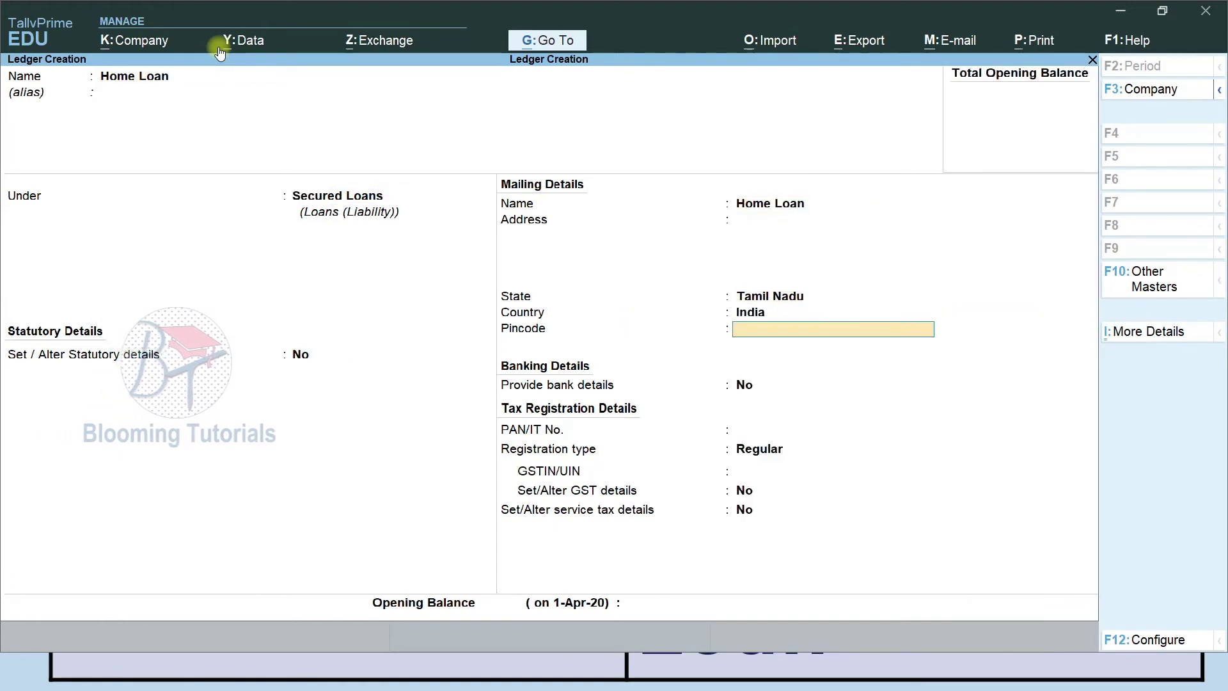
pyautogui.press('Return')
pyautogui.write('y')
pyautogui.press('Return')
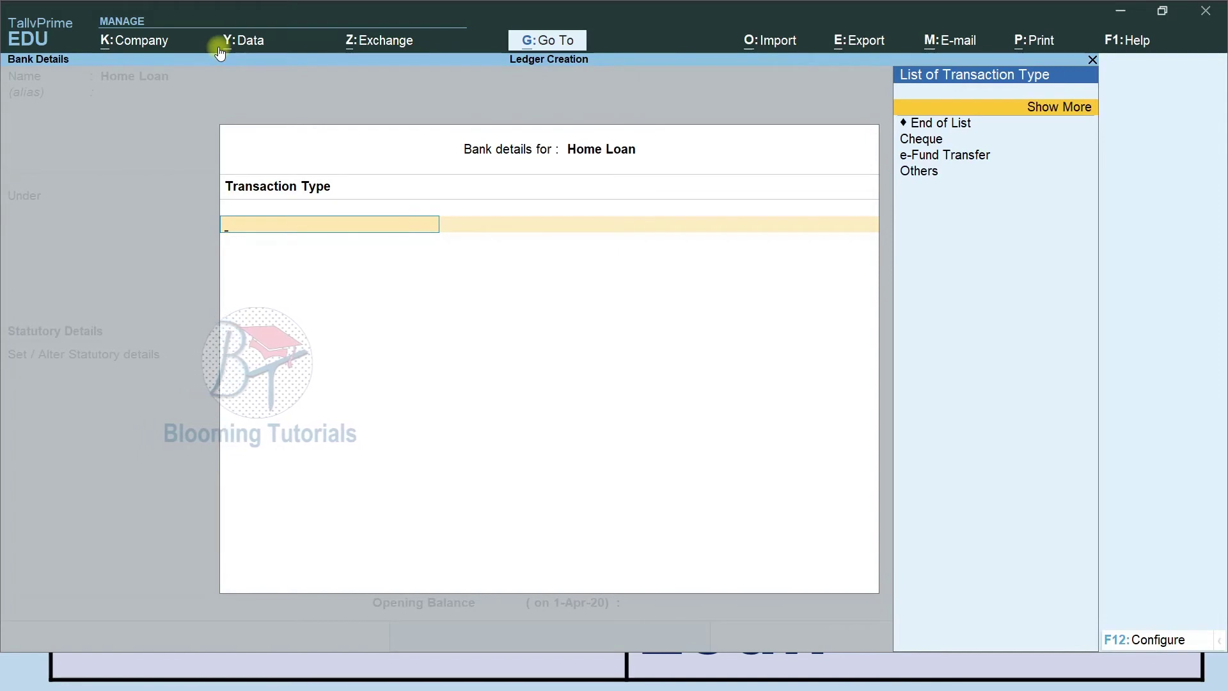
# Choose Cheque (A/c Payee) as the transaction type and save the Home Loan ledger.
pyautogui.press('Down')
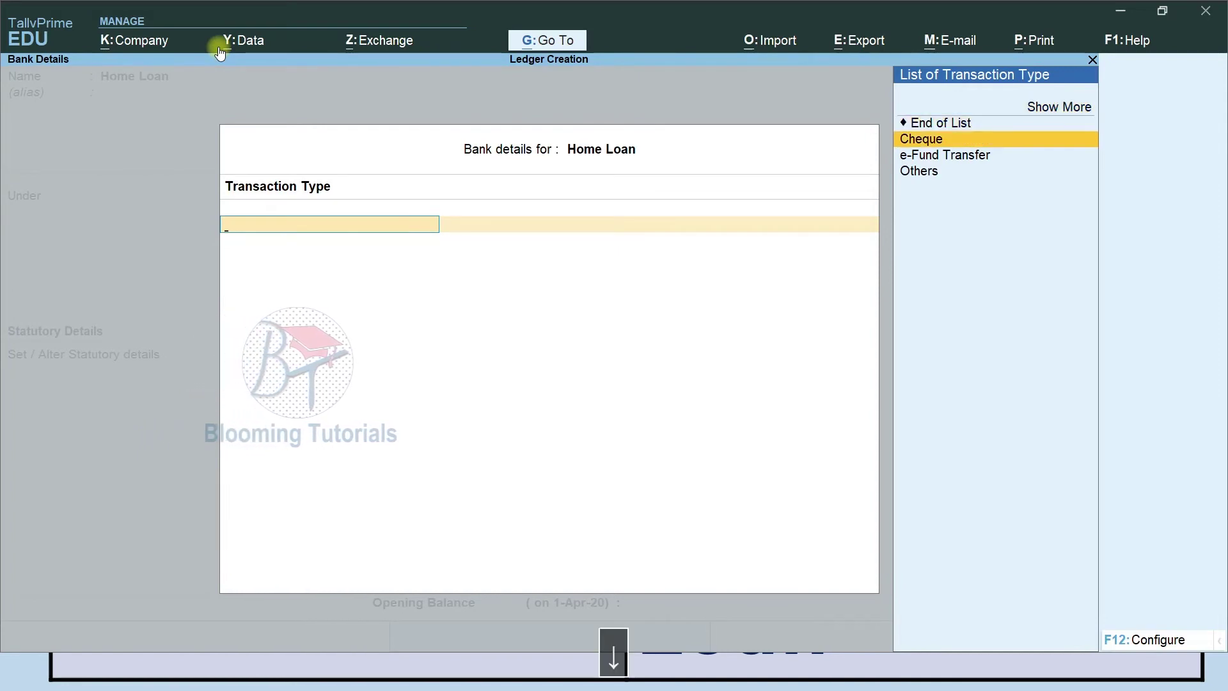
pyautogui.press('Down')
pyautogui.press('Down')
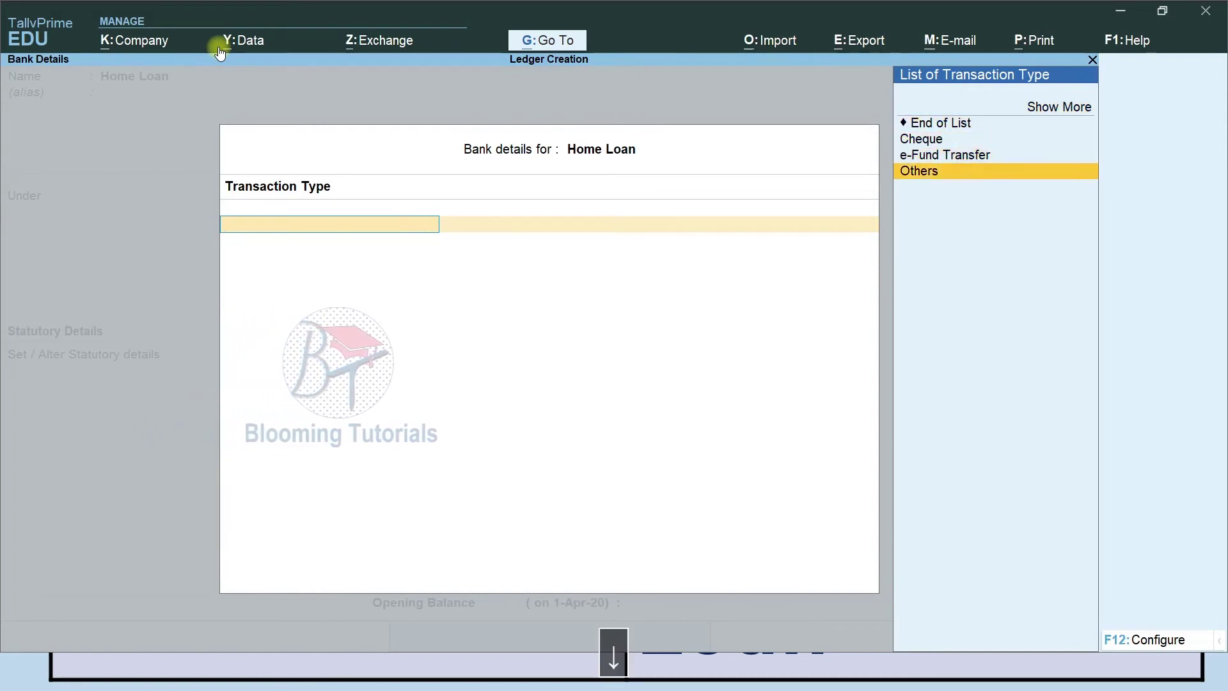
pyautogui.press('Up')
pyautogui.press('Up')
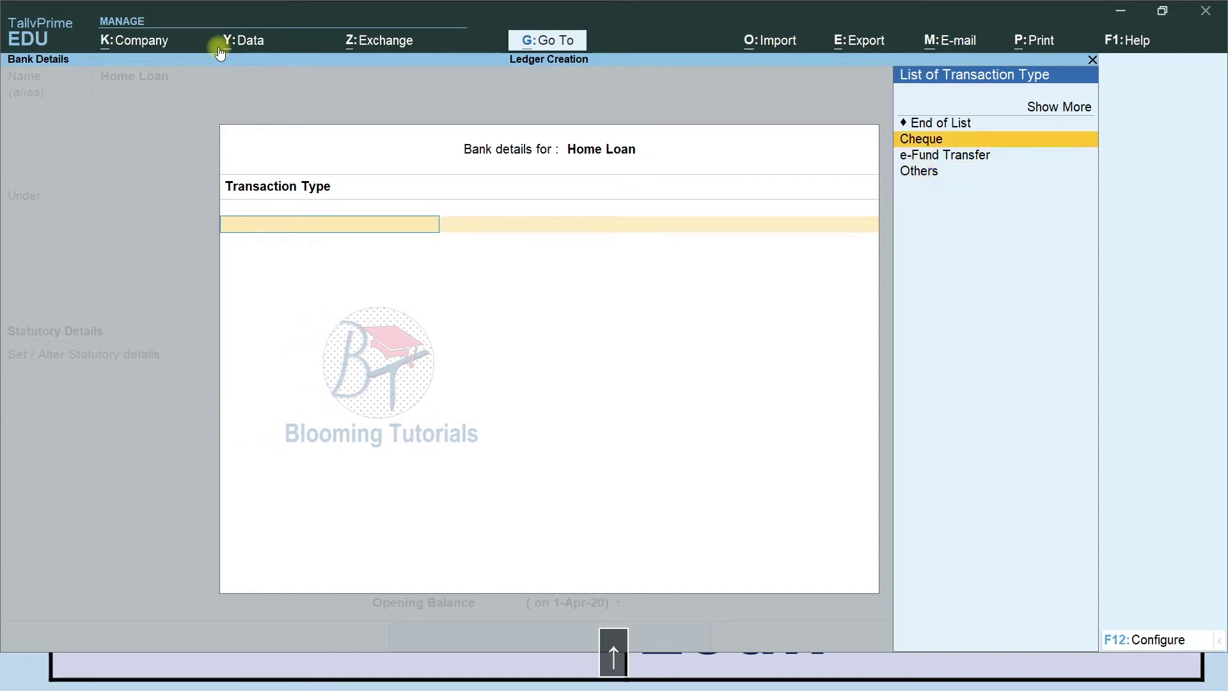
pyautogui.press('Return')
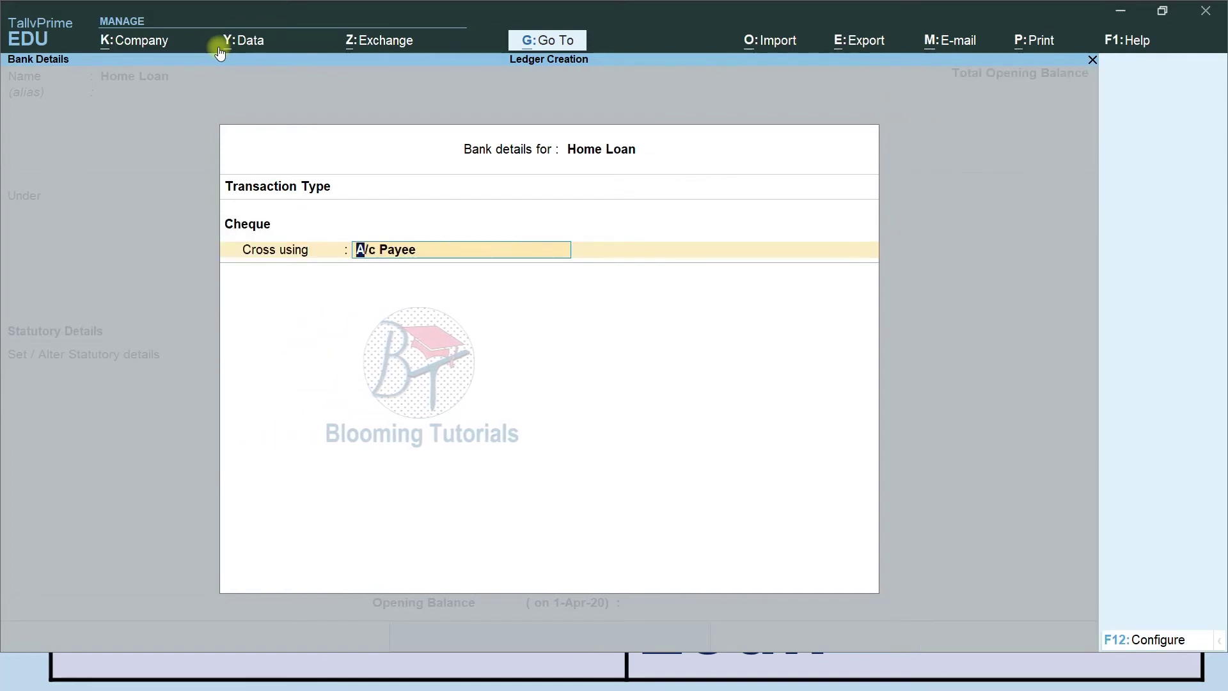
pyautogui.press('Return')
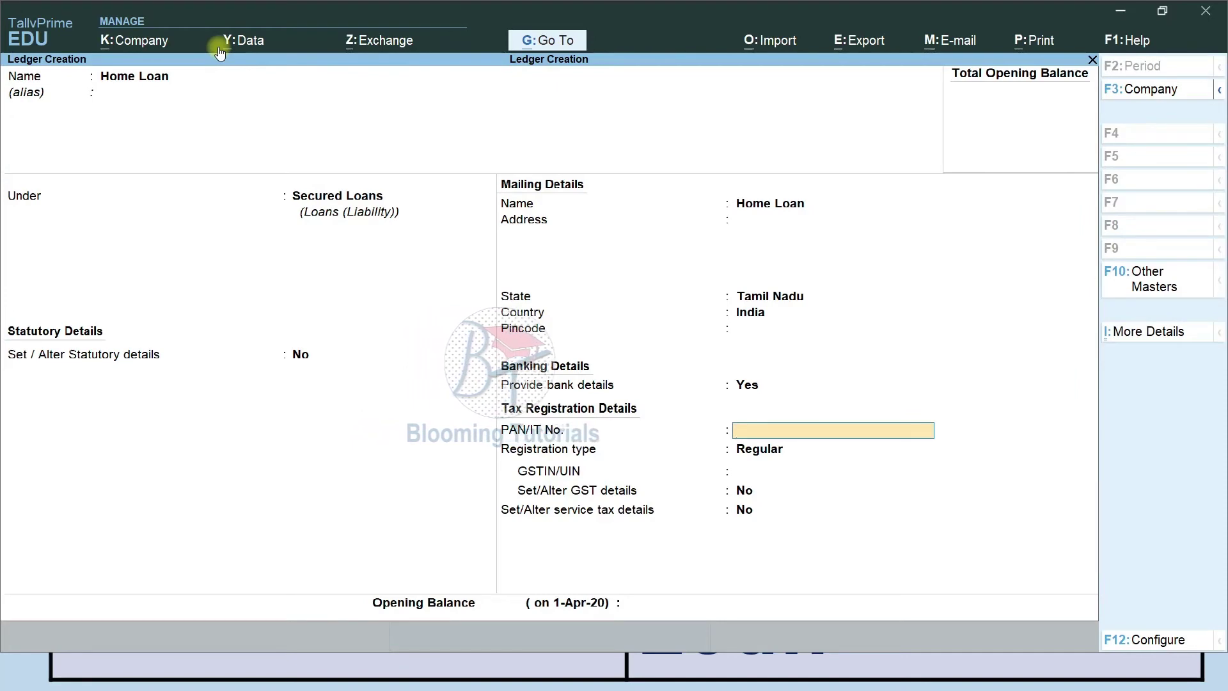
pyautogui.press('Return')
pyautogui.press('Return')
pyautogui.press('Return')
pyautogui.press('Return')
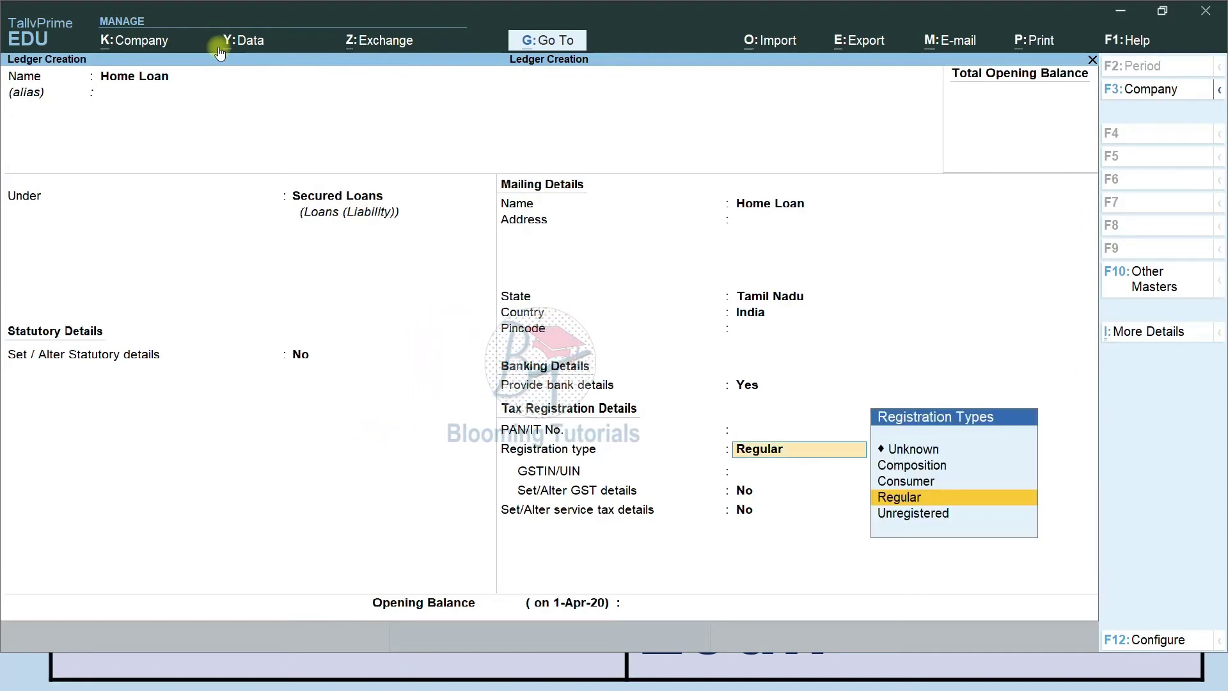
pyautogui.press('Return')
pyautogui.press('Return')
pyautogui.press('Return')
# Name the ledger 'Educational Loan', keep Secured Loans as its group, and save it.
pyautogui.write('E')
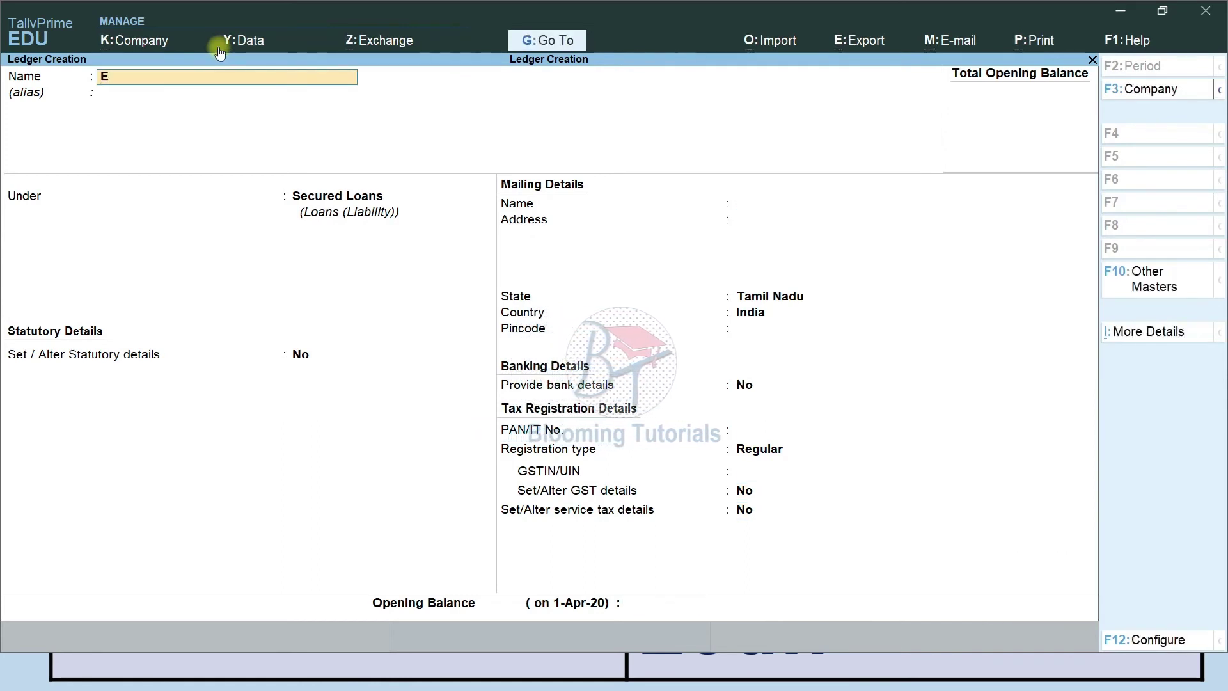
pyautogui.write('ducational Loan')
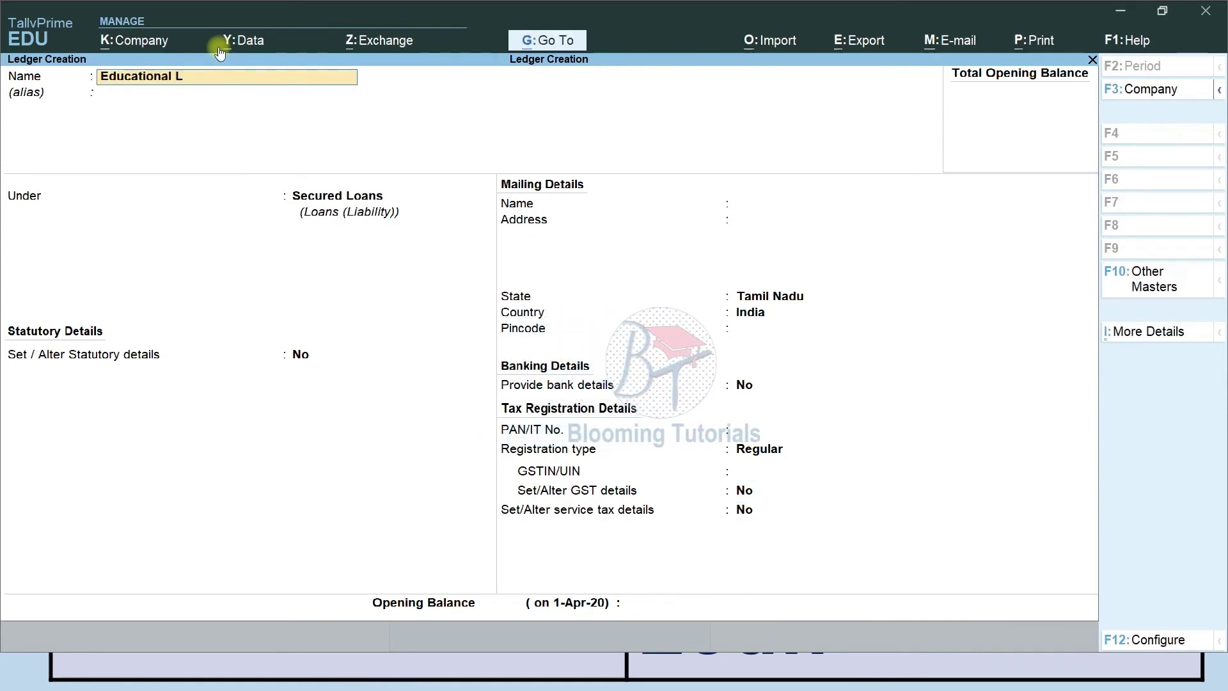
pyautogui.press('Return')
pyautogui.press('Return')
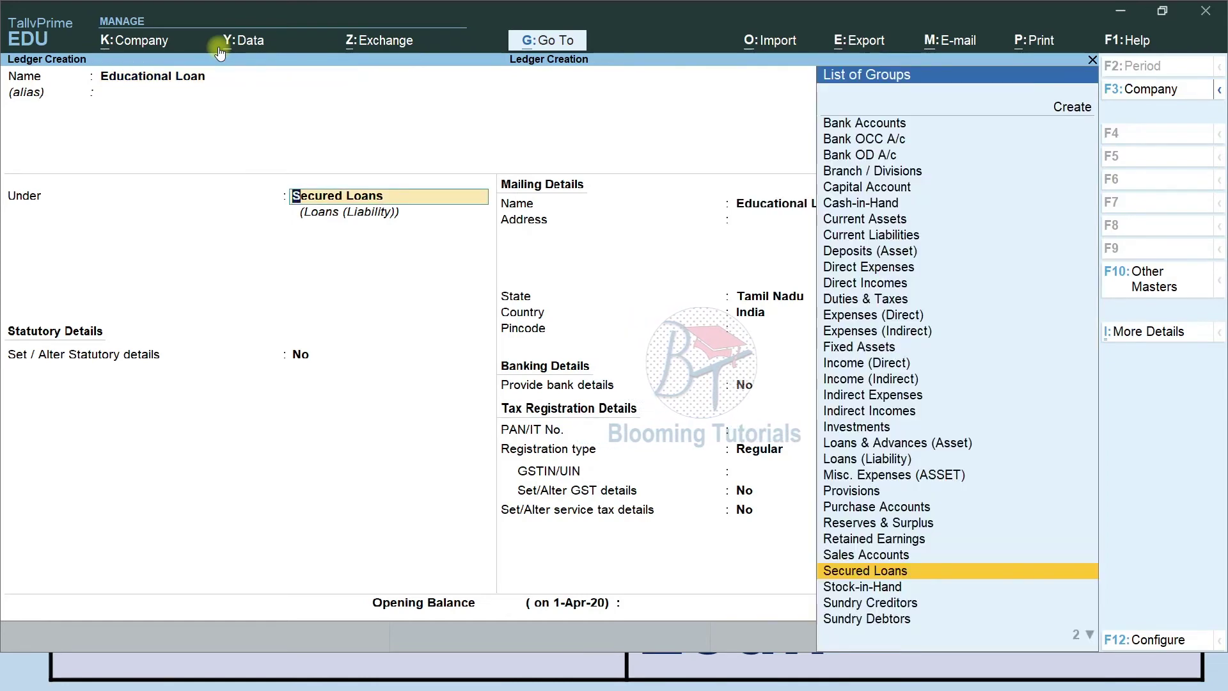
pyautogui.press('Return')
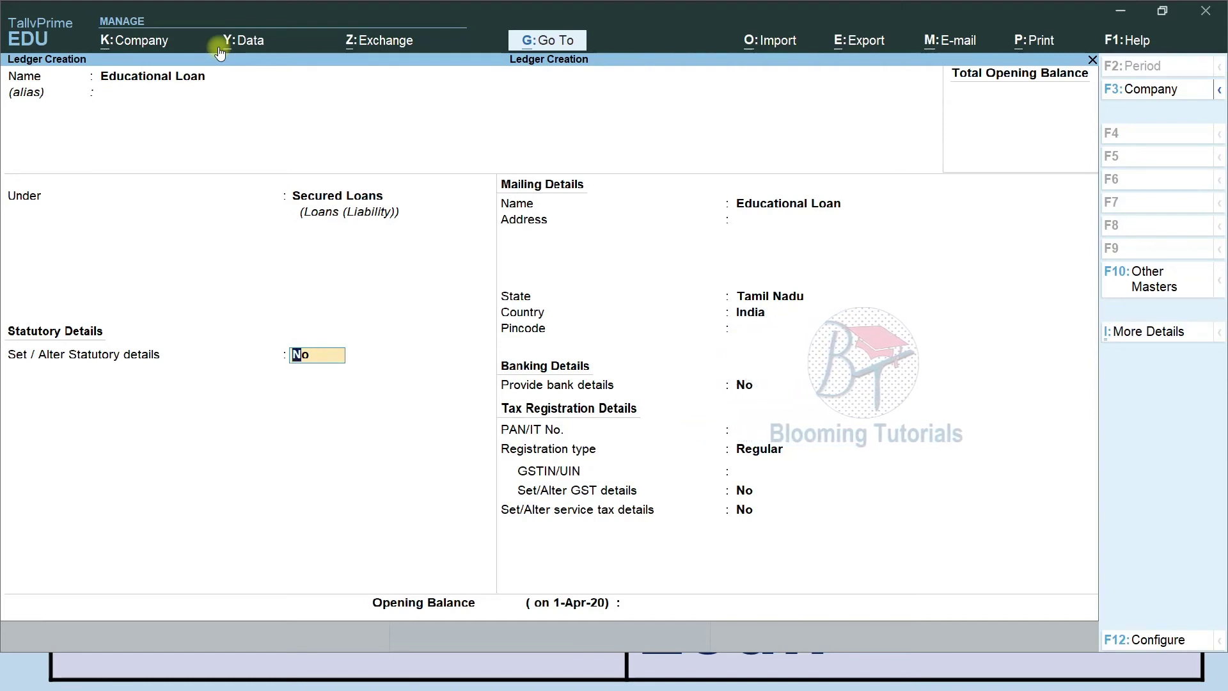
pyautogui.press('ctrl')
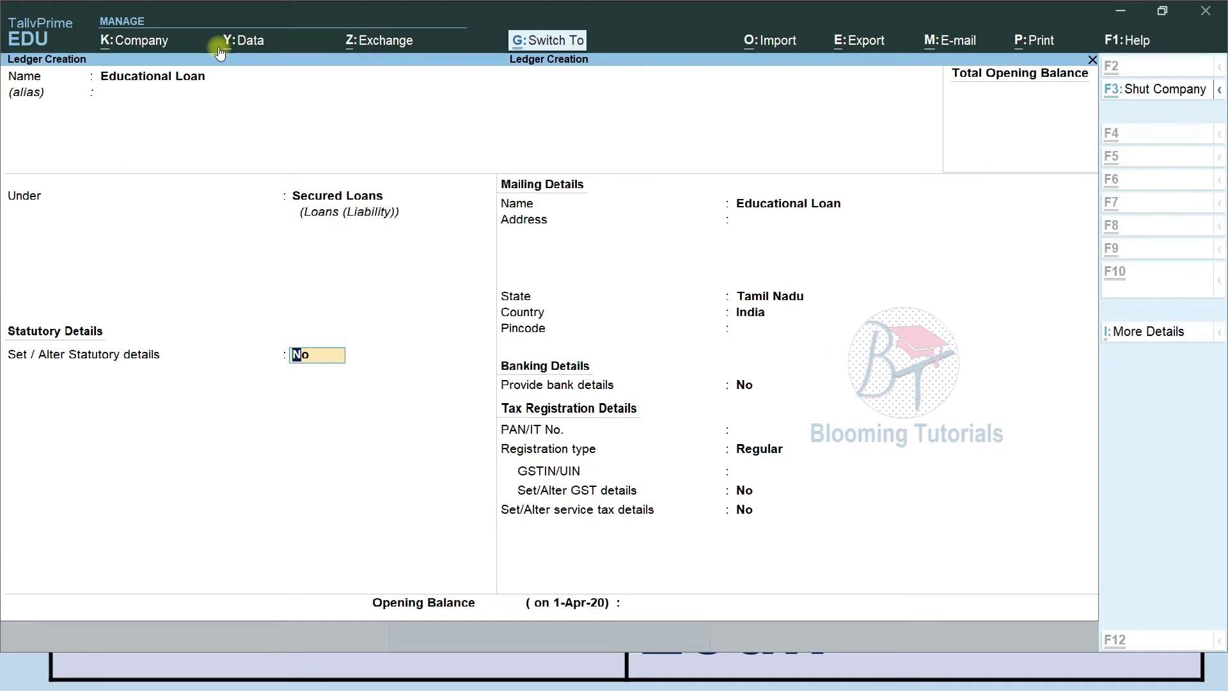
pyautogui.hotkey('ctrl', 'a')
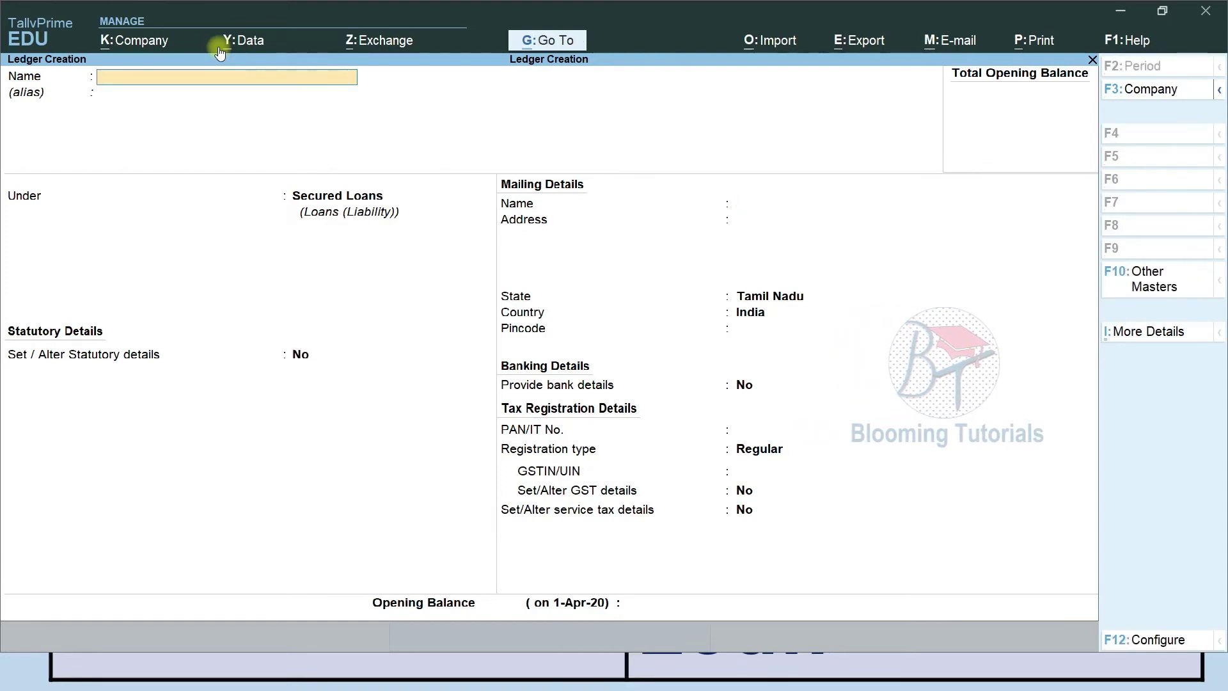
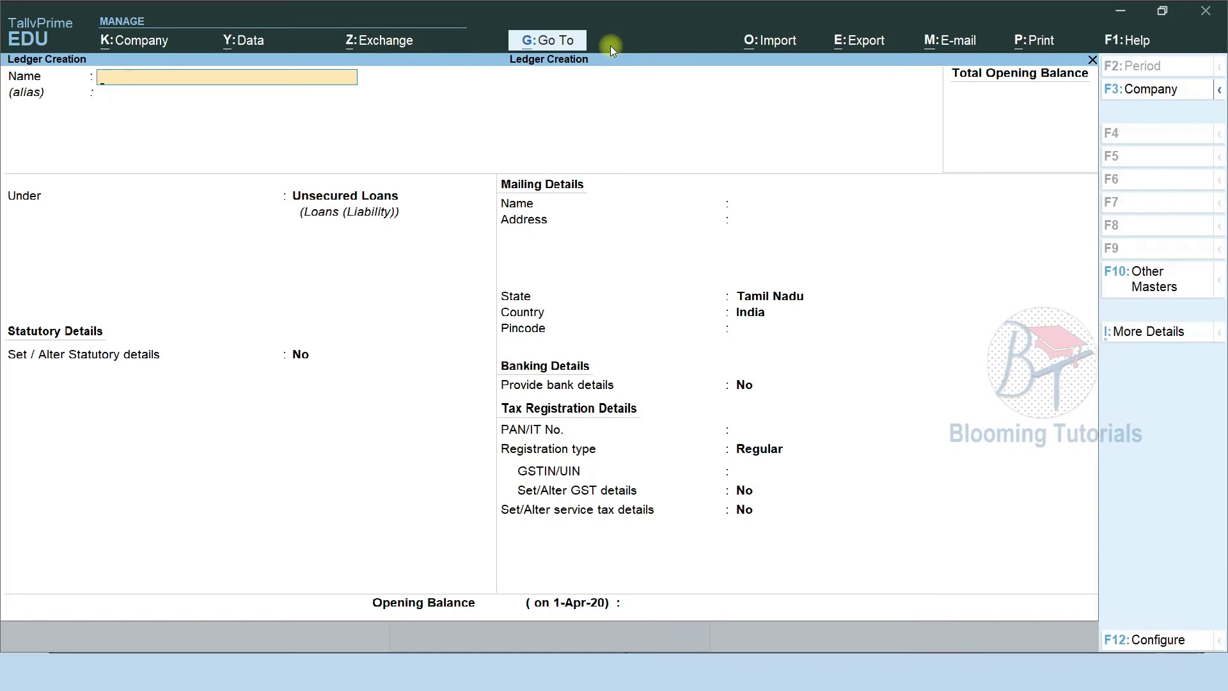
# Save a 'Loan From Relative' ledger under Unsecured Loans.
pyautogui.write('oan From ')
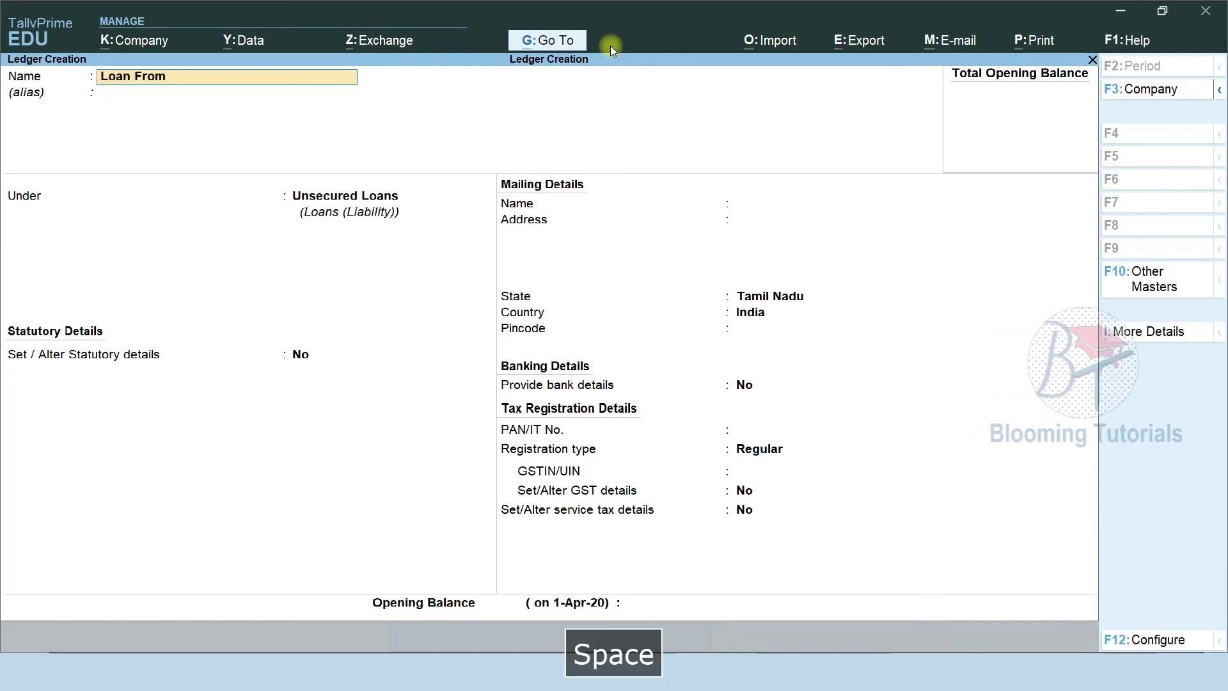
pyautogui.write('Relative')
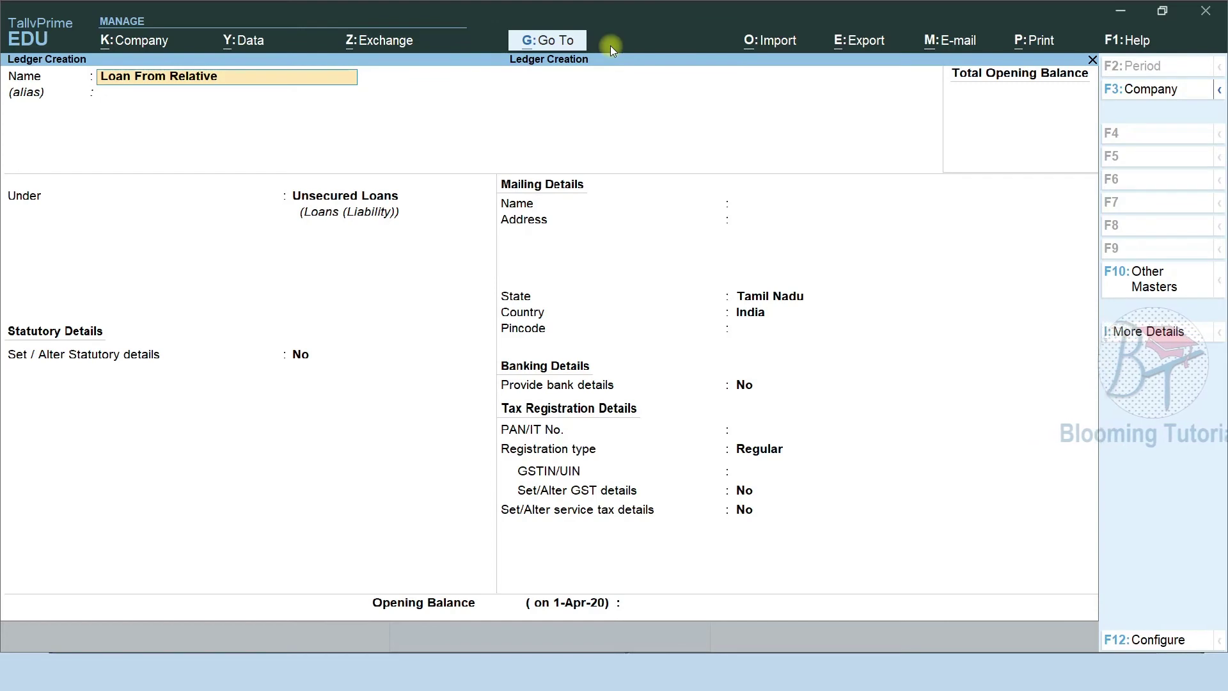
pyautogui.press('Return')
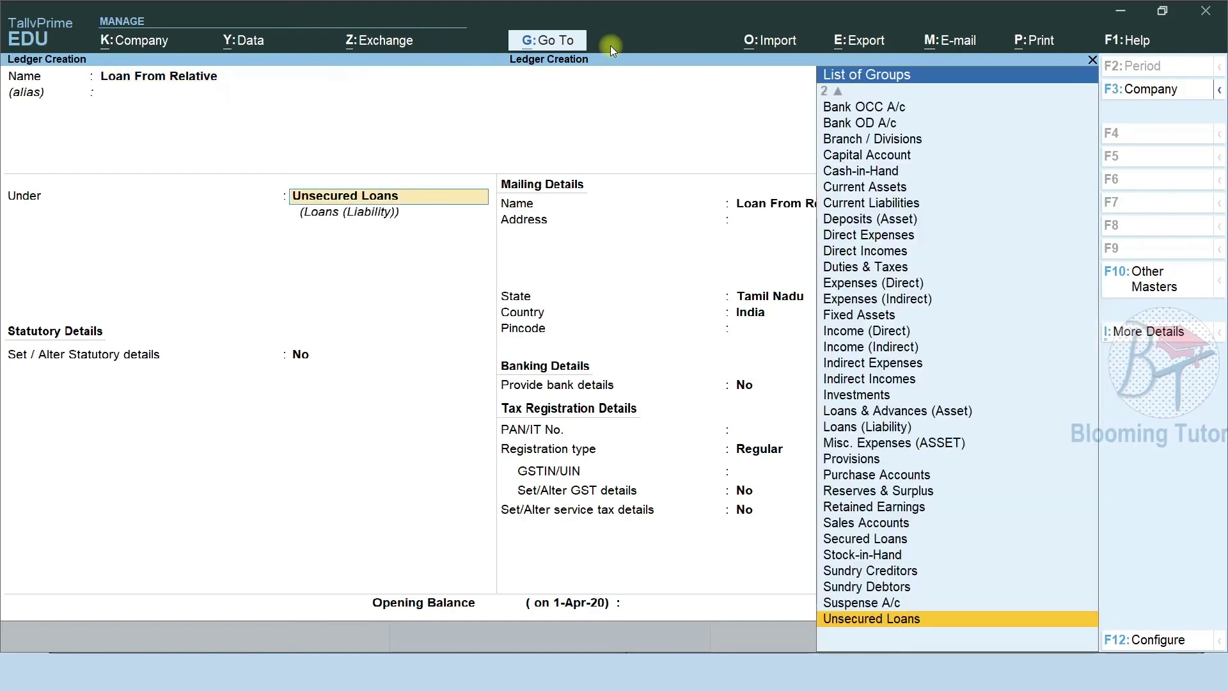
pyautogui.press('Return')
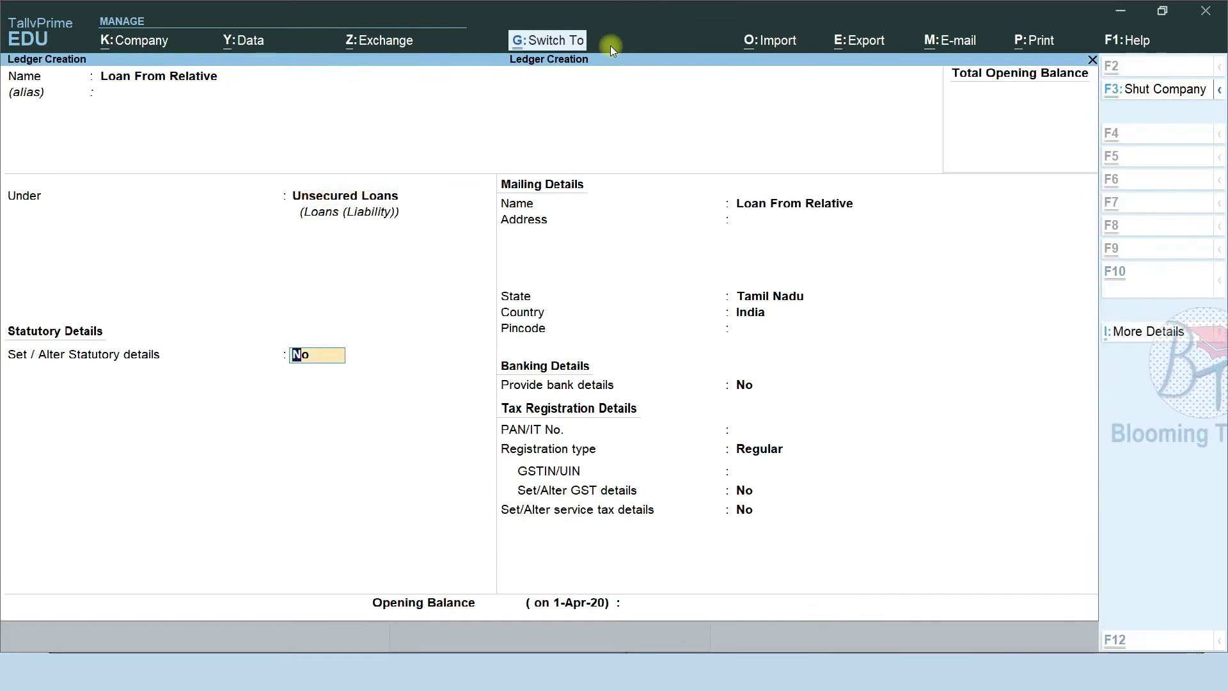
pyautogui.hotkey('ctrl', 'a')
# Save a 'Loan From Friends' ledger under Unsecured Loans.
pyautogui.write('Loan')
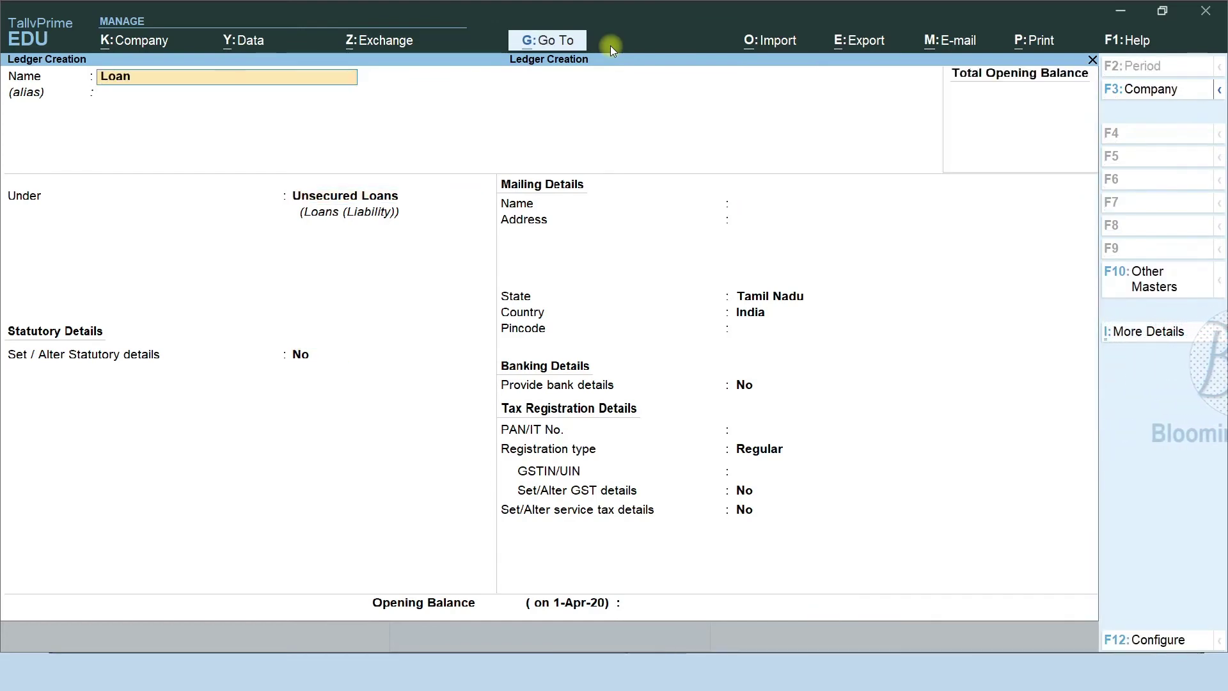
pyautogui.write(' From Friends')
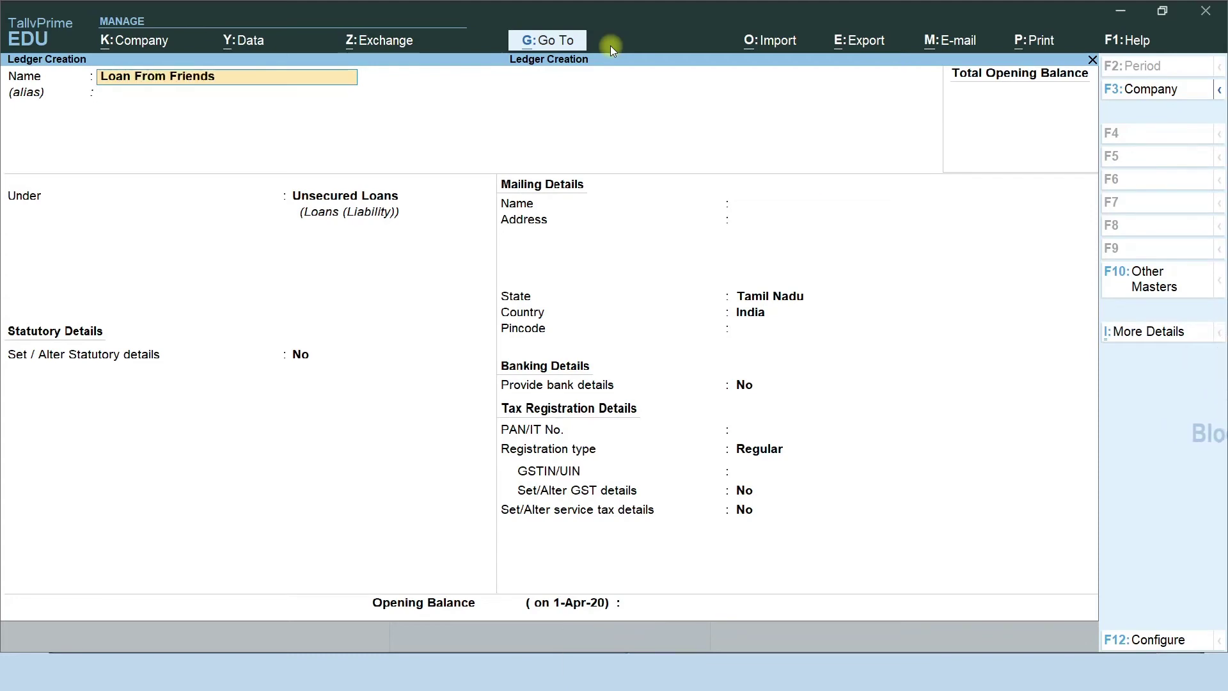
pyautogui.press('Return')
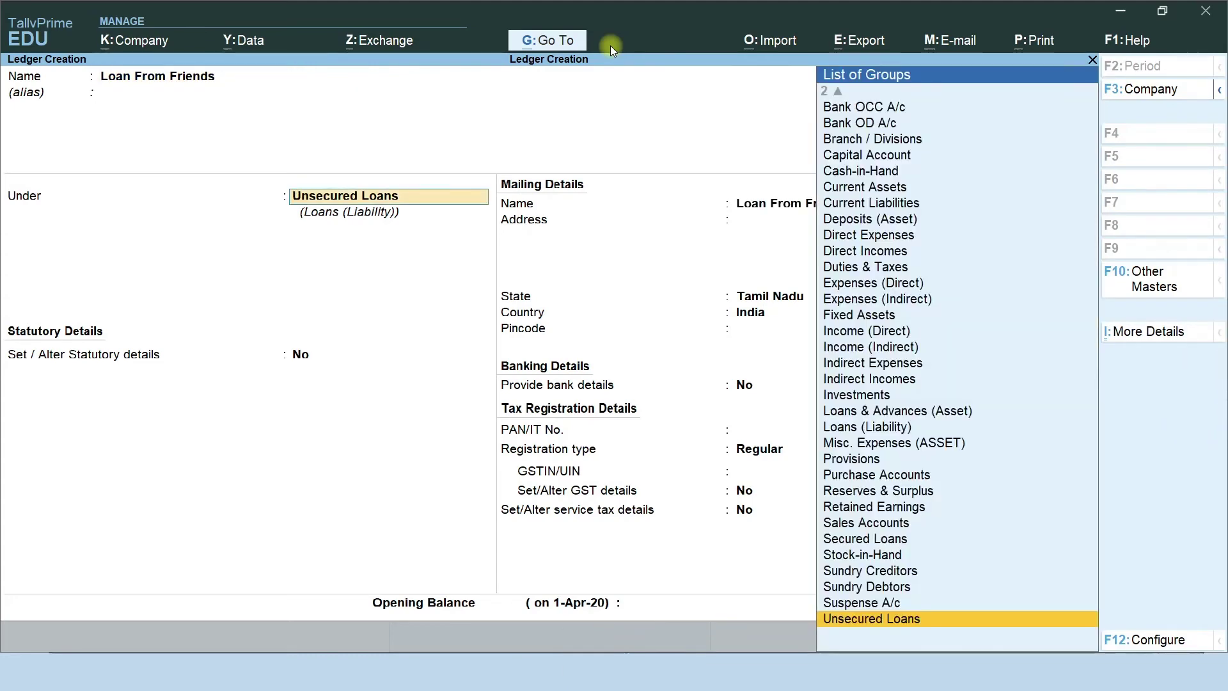
pyautogui.press('ctrl')
pyautogui.hotkey('ctrl', 'a')
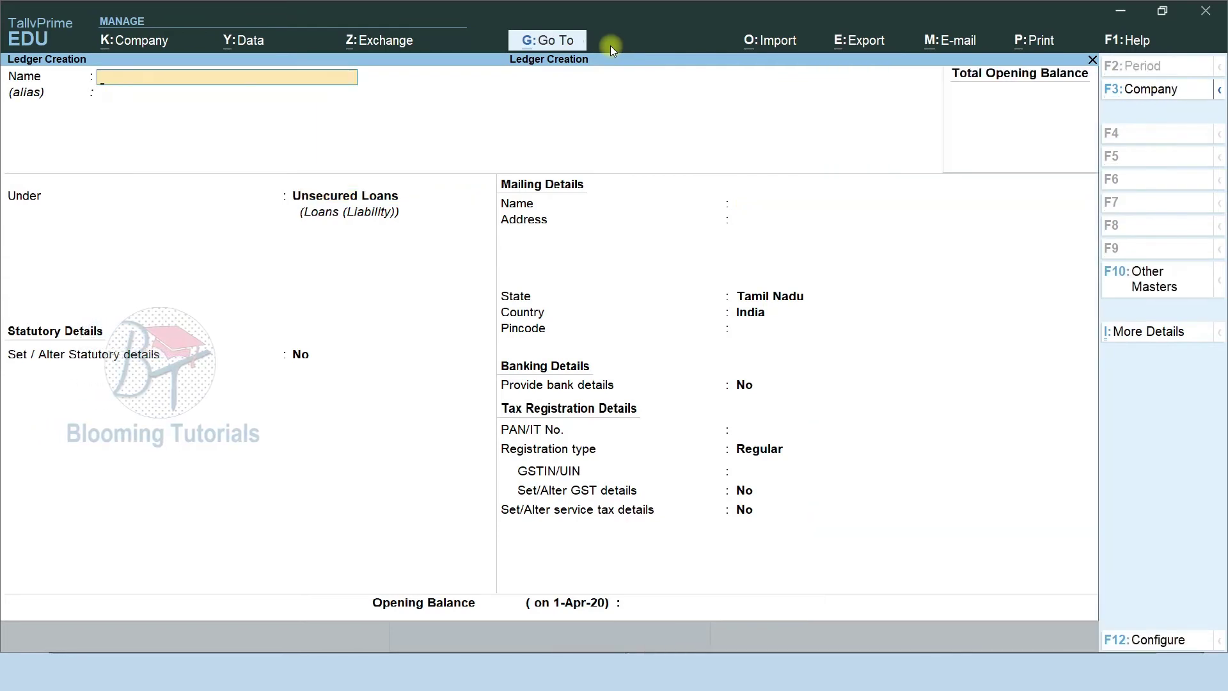
# Save a 'Short Term Loan From Director' ledger under Unsecured Loans, fixing the 'Form' typo.
pyautogui.write('Shor')
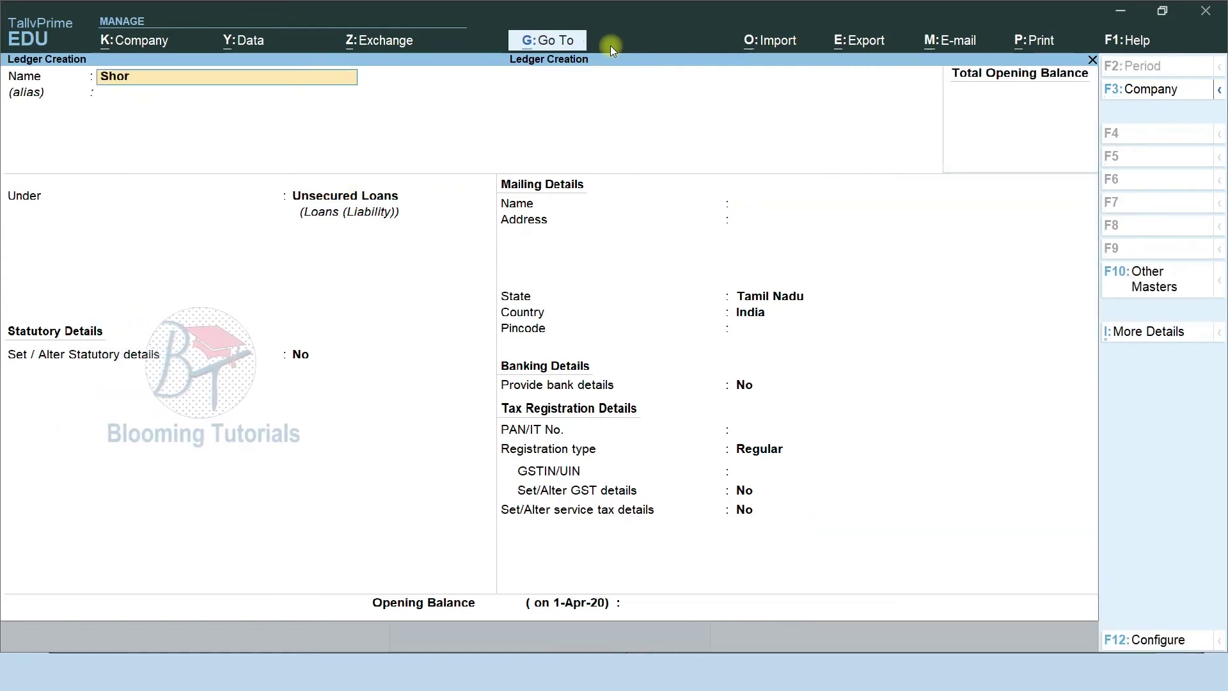
pyautogui.write('t Term Loan Form')
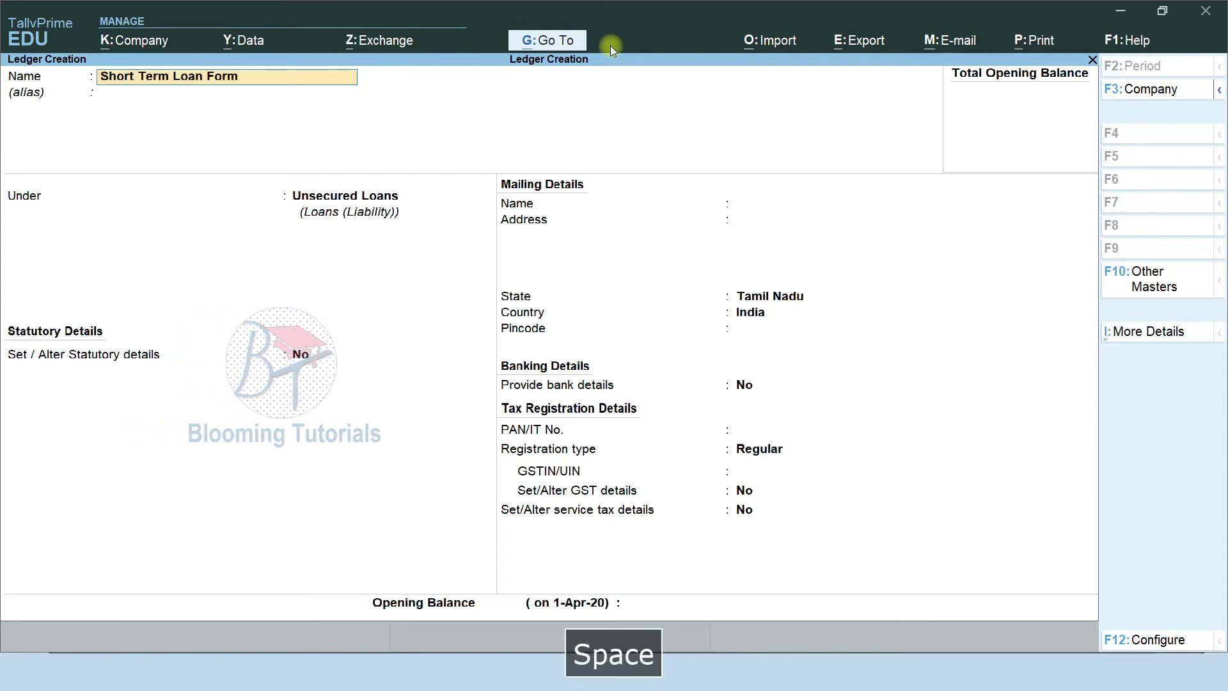
pyautogui.press('BackSpace')
pyautogui.press('BackSpace')
pyautogui.press('BackSpace')
pyautogui.press('BackSpace')
pyautogui.write('rom Director')
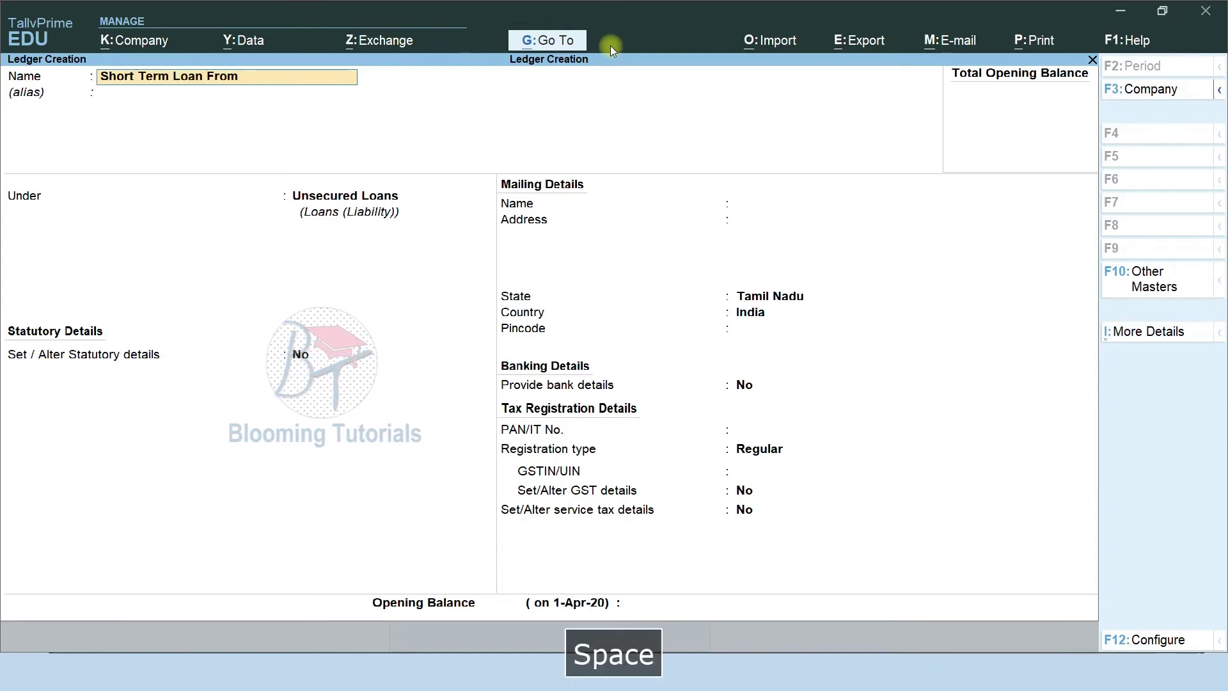
pyautogui.press('Return')
pyautogui.press('Return')
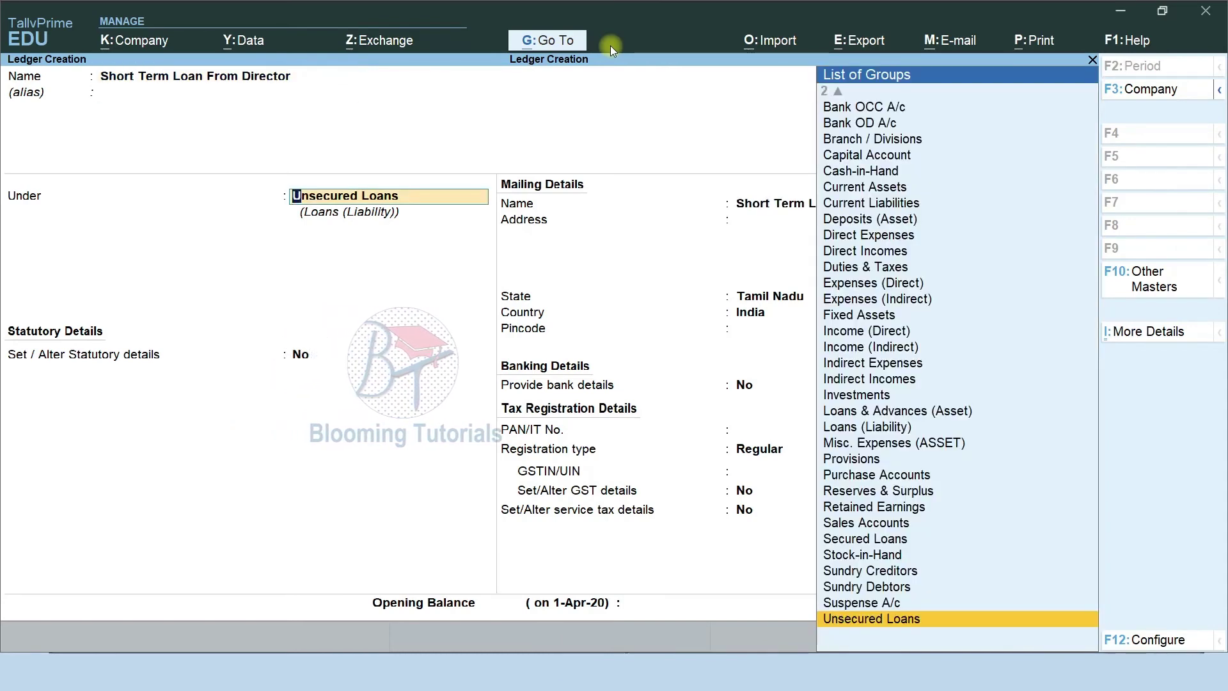
pyautogui.press('Return')
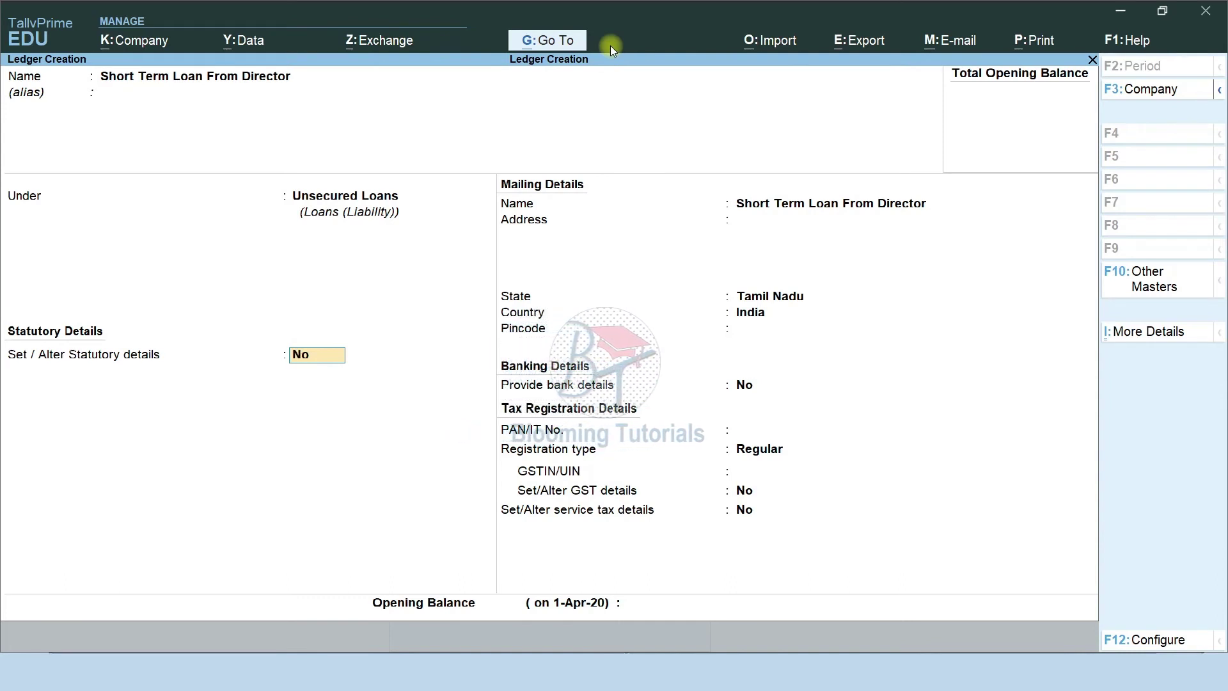
pyautogui.press('ctrl')
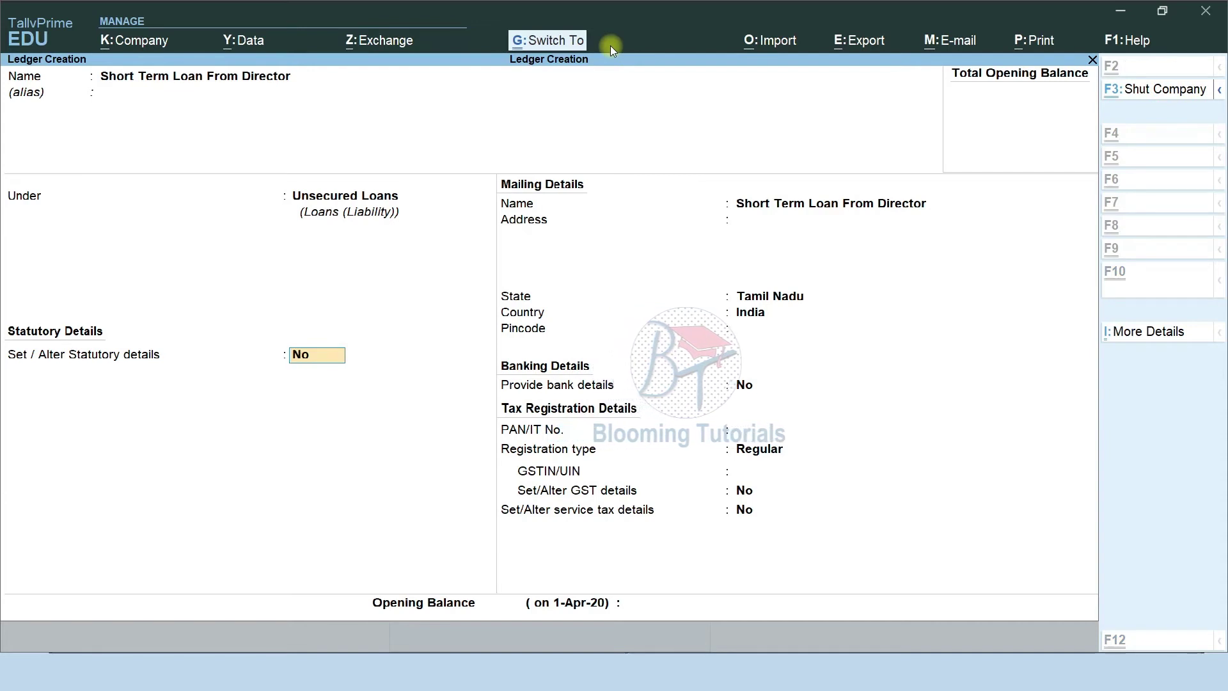
pyautogui.hotkey('ctrl', 'a')
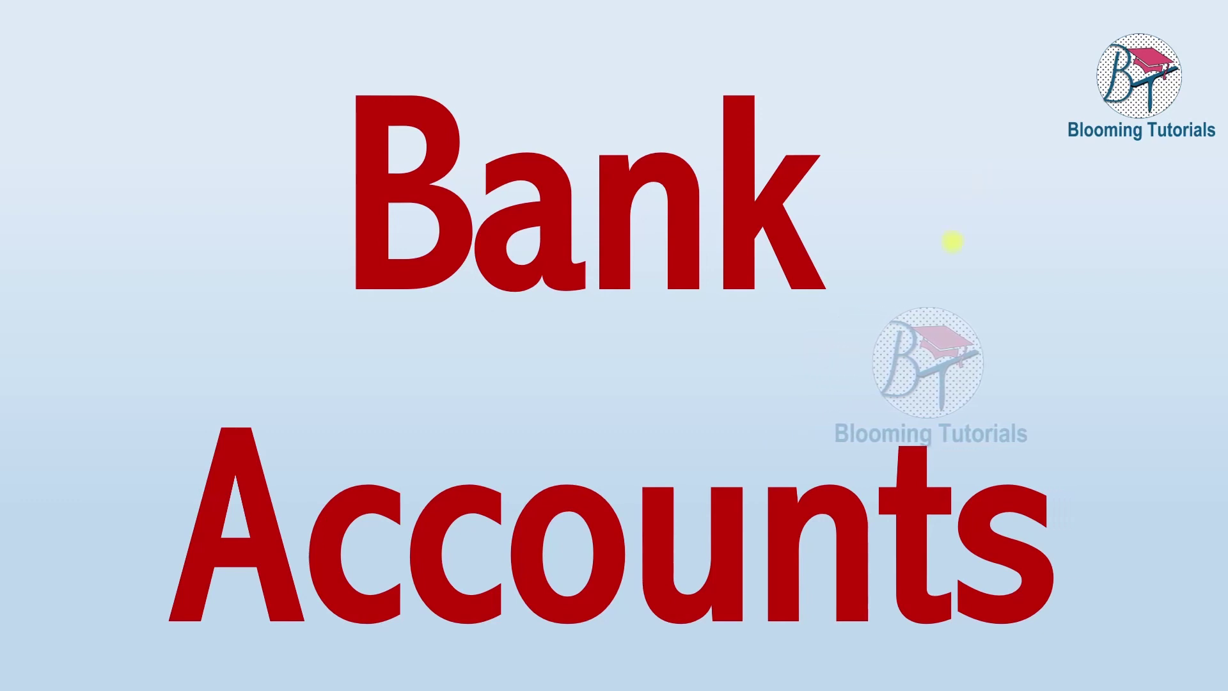
# Show the bank-list slide, then enter 'Indian Bank' as the new ledger's name in TallyPrime.
pyautogui.click(952, 241)
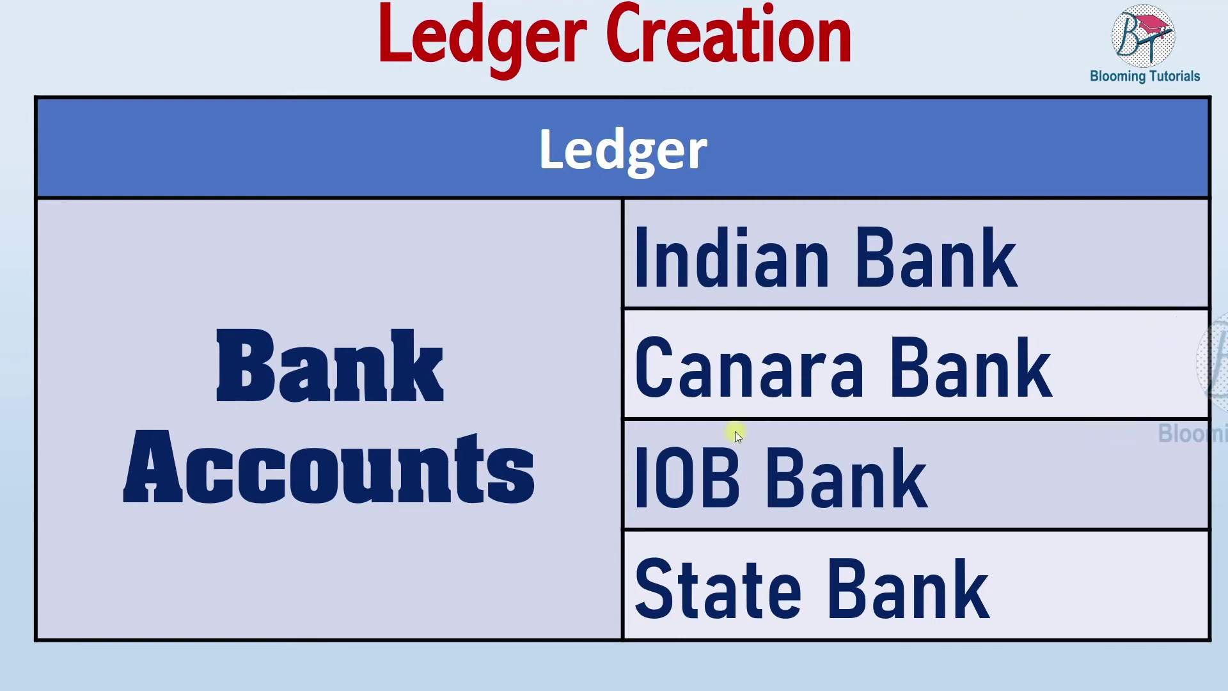
pyautogui.press('F9')
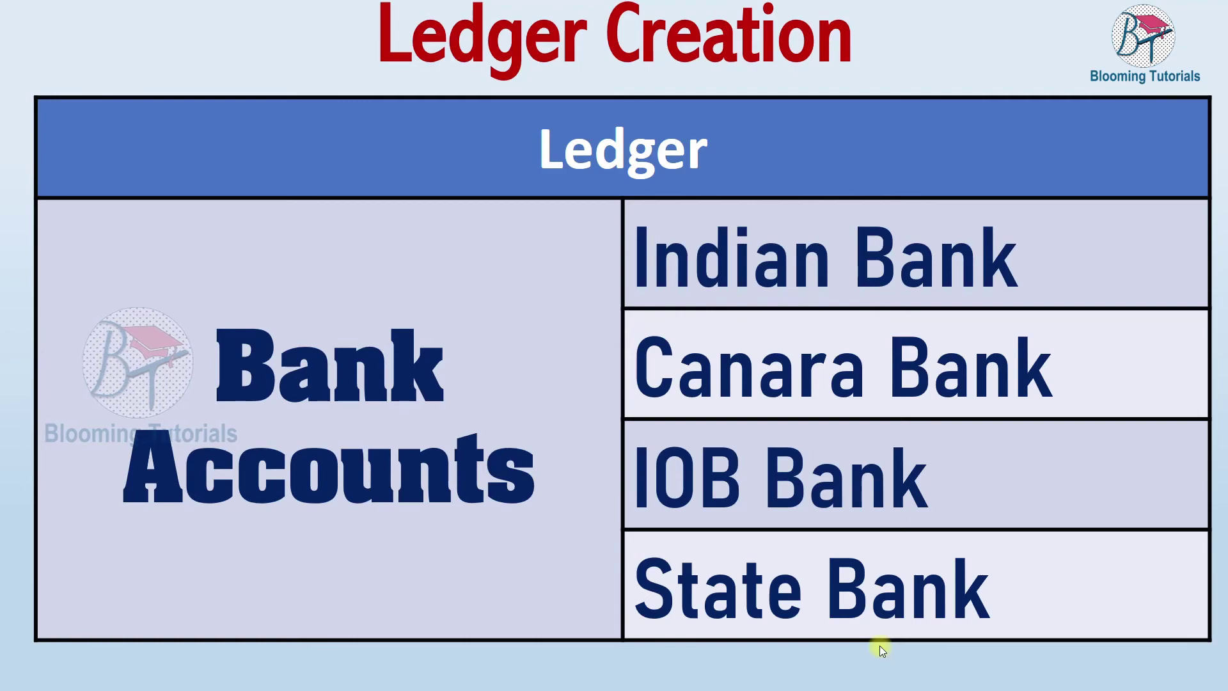
pyautogui.hotkey('alt', 'Tab')
pyautogui.press('F9')
pyautogui.write('Indian Bank')
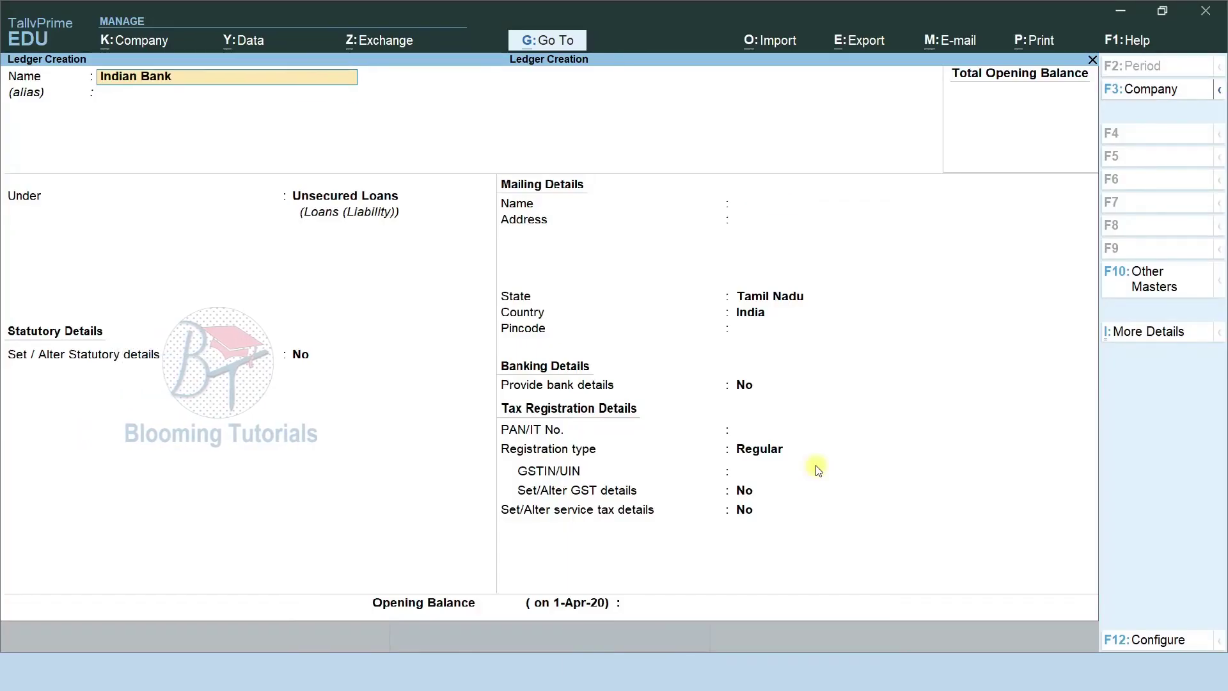
# Put Indian Bank under Bank Accounts, leave bank and mailing details blank, and save it.
pyautogui.press('Return')
pyautogui.write('B')
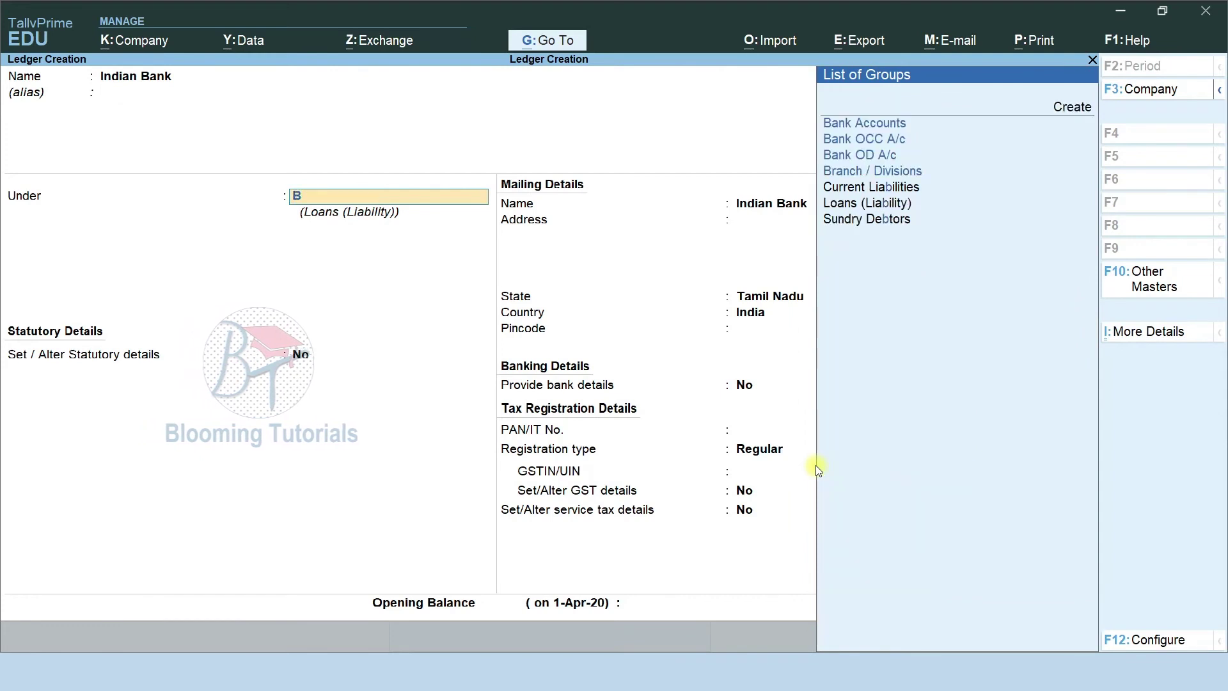
pyautogui.press('Down')
pyautogui.press('Return')
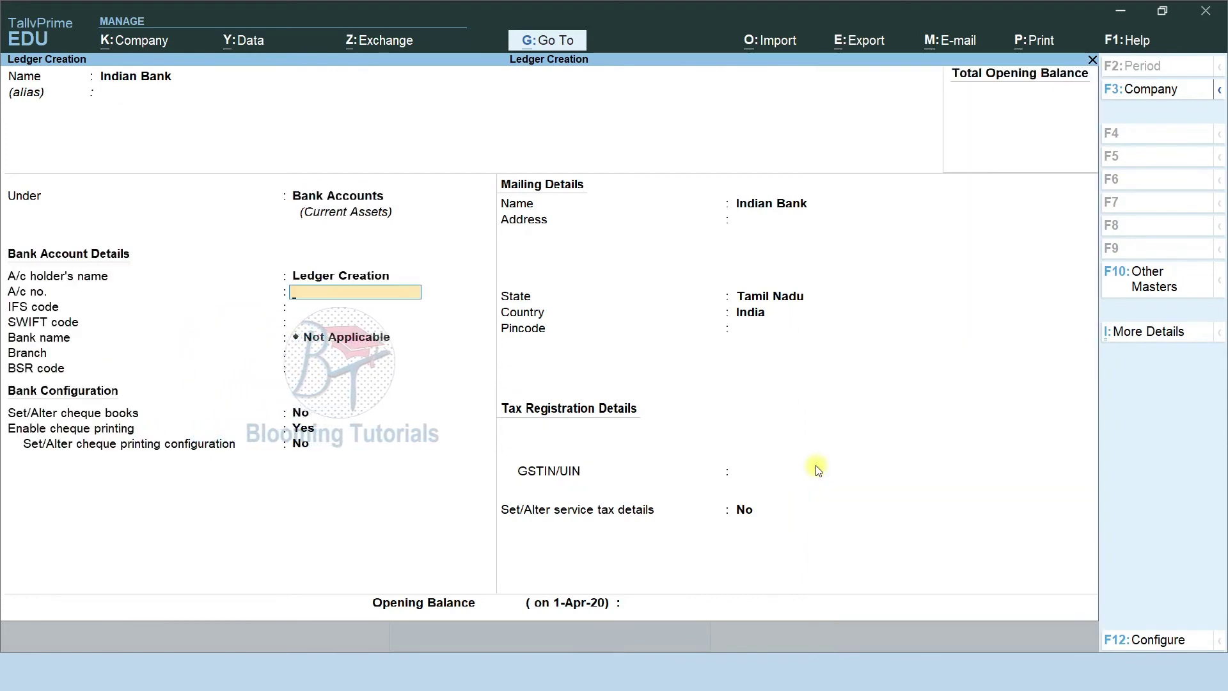
pyautogui.press('Return')
pyautogui.press('Return')
pyautogui.press('Return')
pyautogui.press('Return')
pyautogui.press('Return')
pyautogui.press('Return')
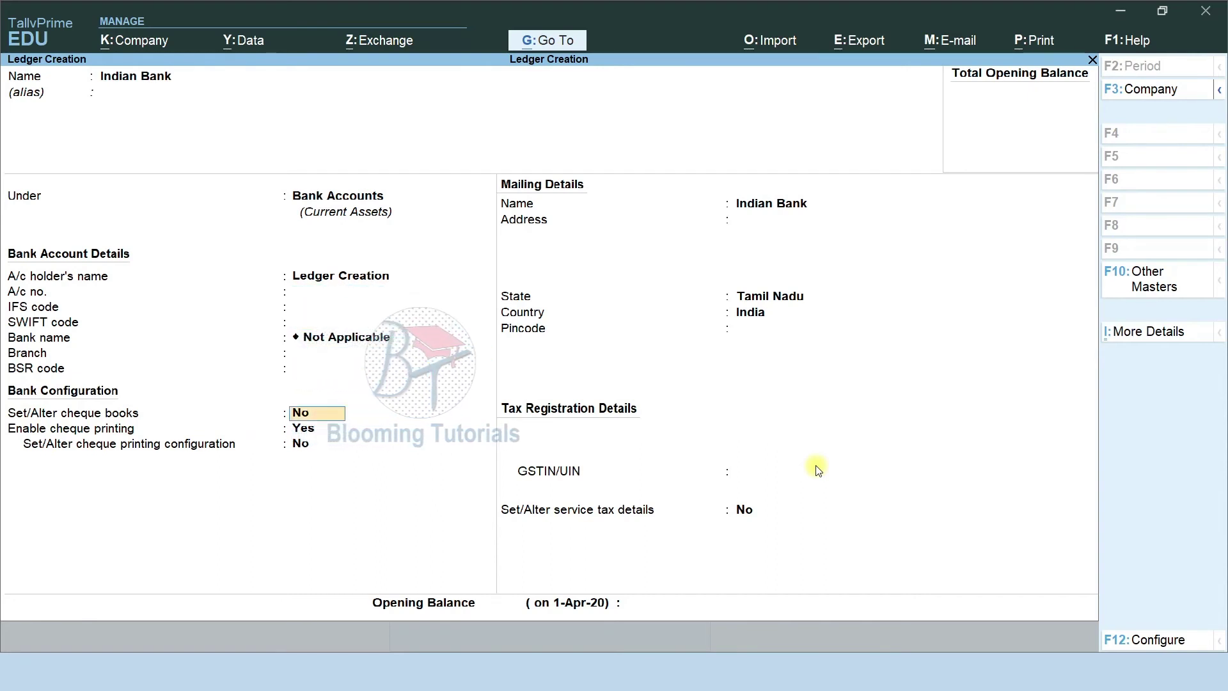
pyautogui.press('Return')
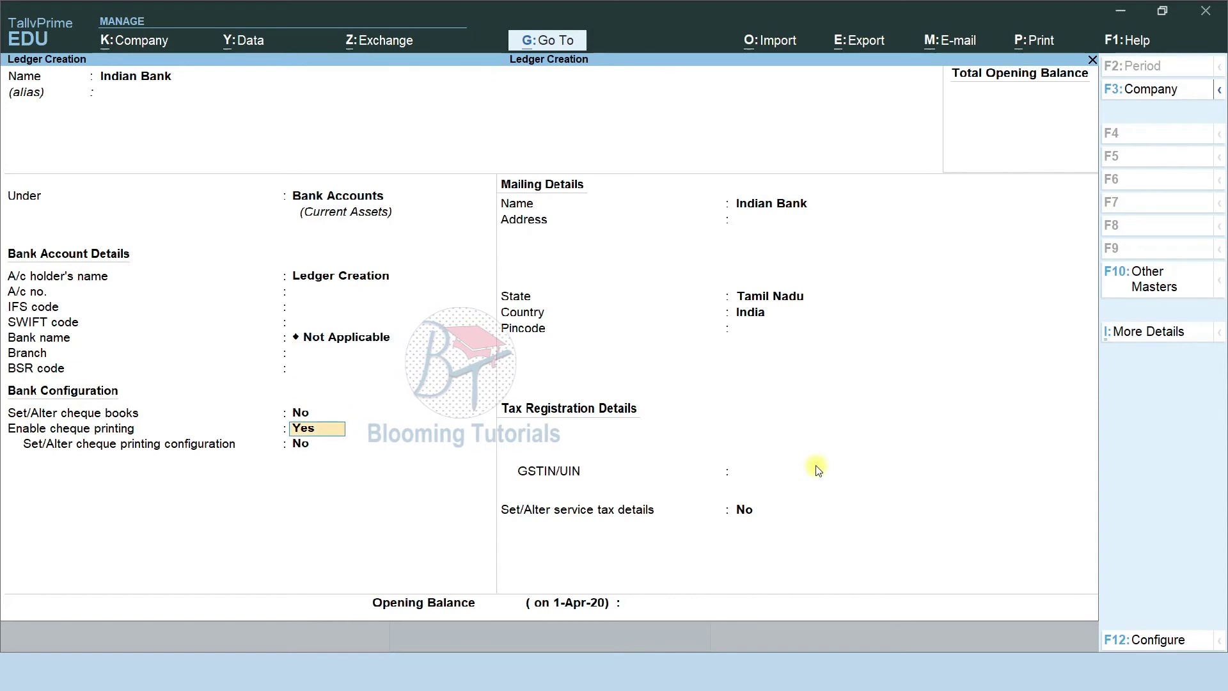
pyautogui.press('Return')
pyautogui.press('Return')
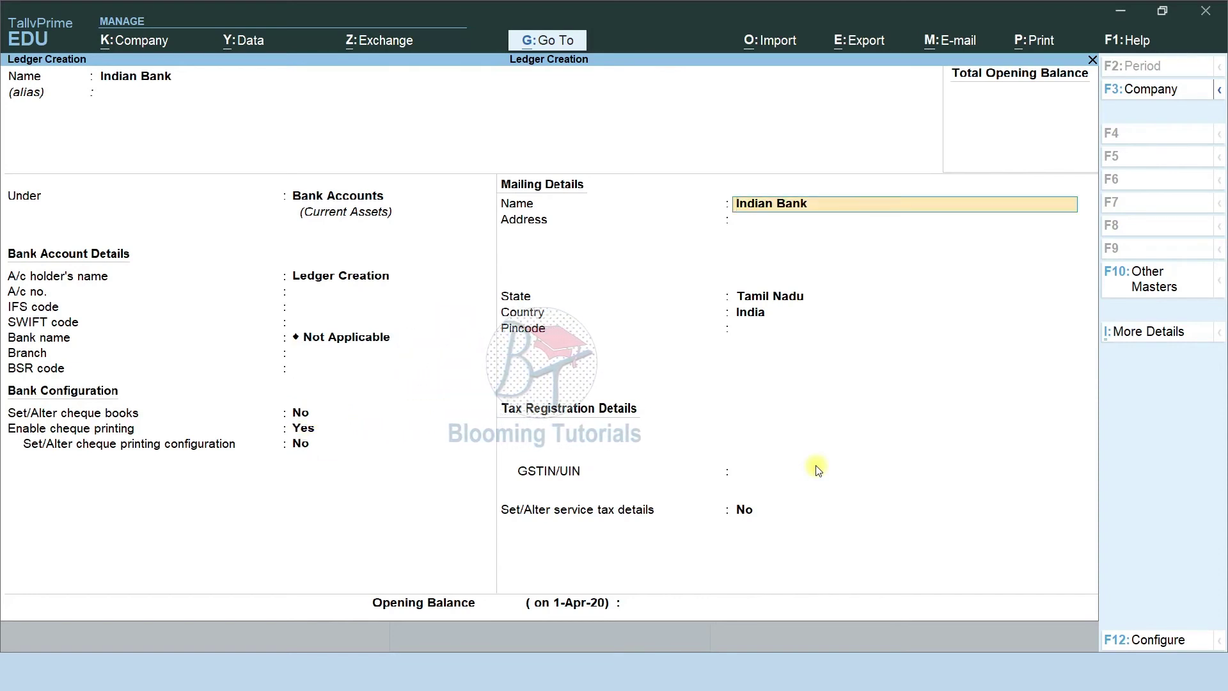
pyautogui.press('Return')
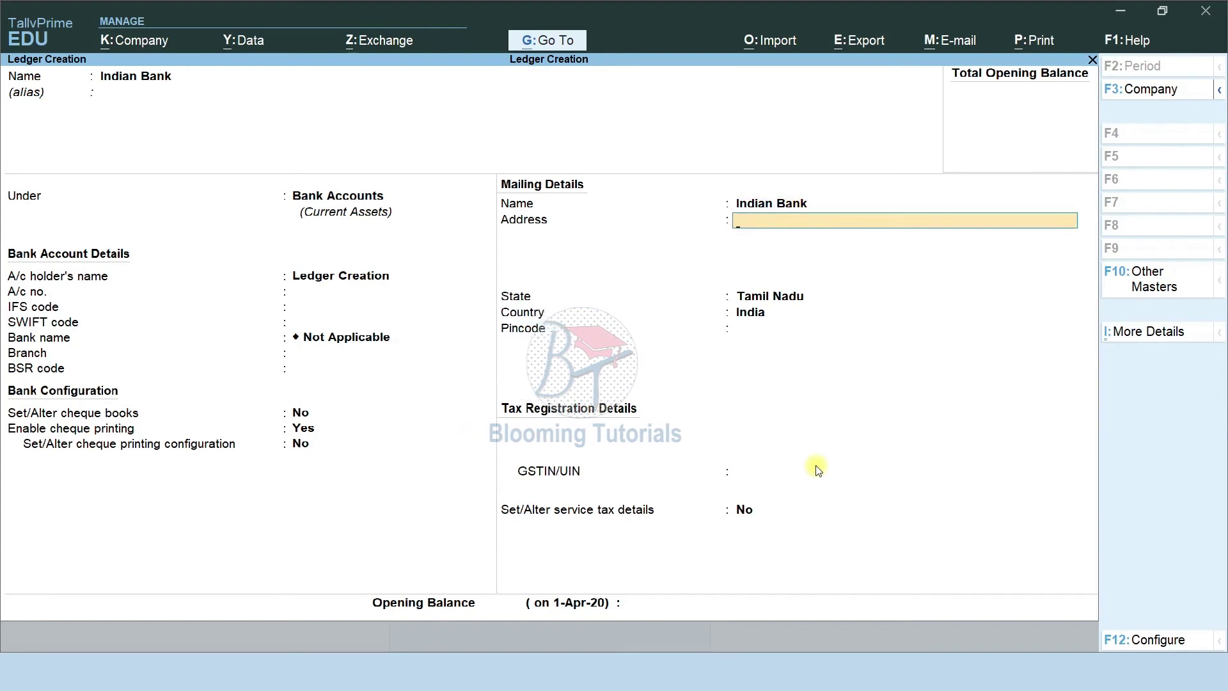
pyautogui.press('Return')
pyautogui.press('Return')
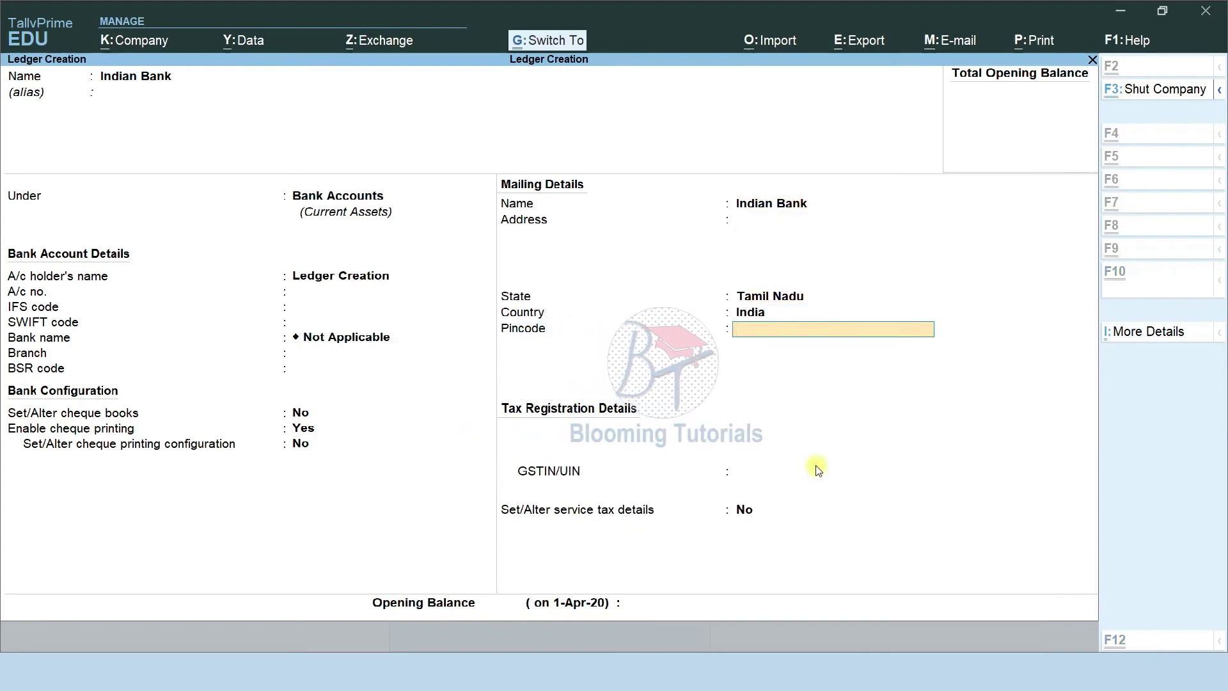
pyautogui.hotkey('ctrl', 'a')
pyautogui.hotkey('alt', 'Tab')
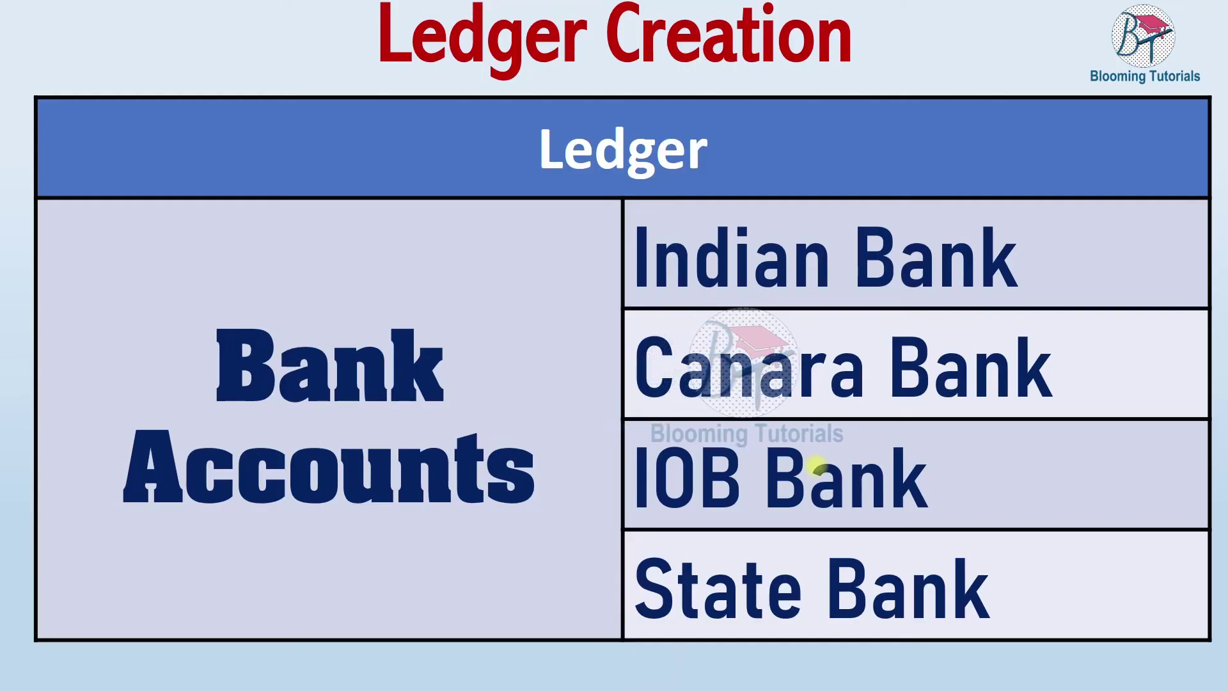
# Save Canara Bank and Indian Overseas Bank as ledgers under Bank Accounts.
pyautogui.hotkey('alt', 'Tab')
pyautogui.write('Cn')
pyautogui.press('BackSpace')
pyautogui.write('anar a Bank')
pyautogui.press('Return')
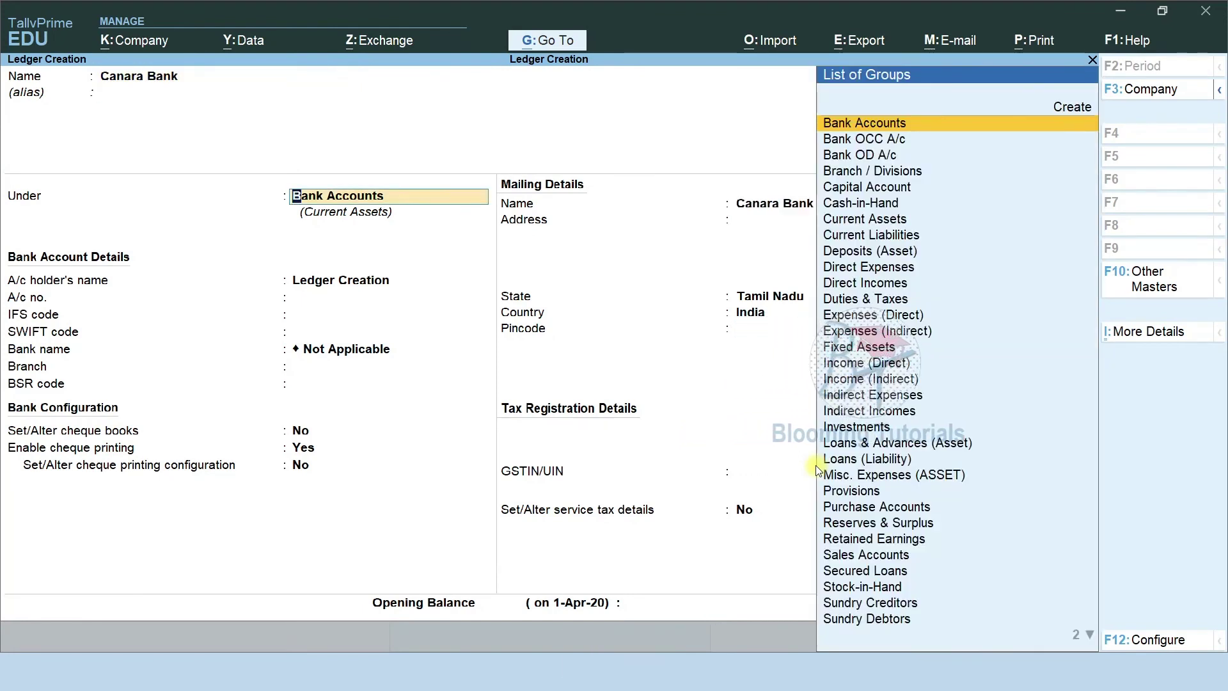
pyautogui.hotkey('ctrl', 'a')
pyautogui.hotkey('ctrl', 'a')
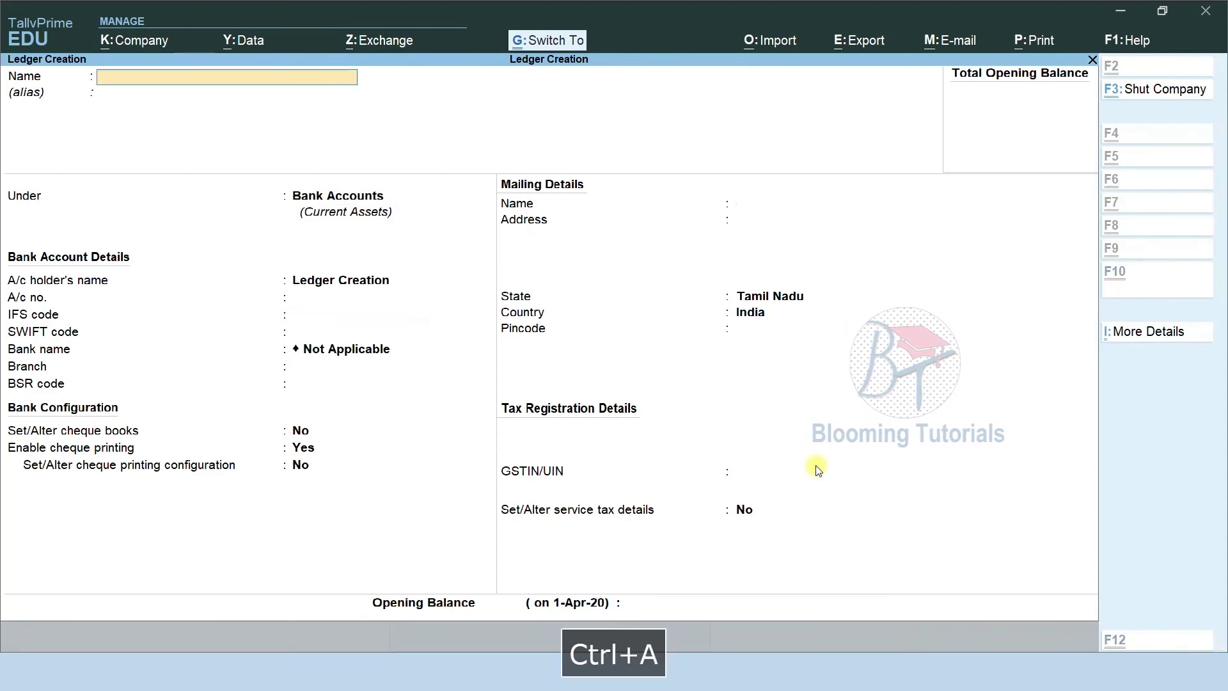
pyautogui.write('Indian Overseas Bank')
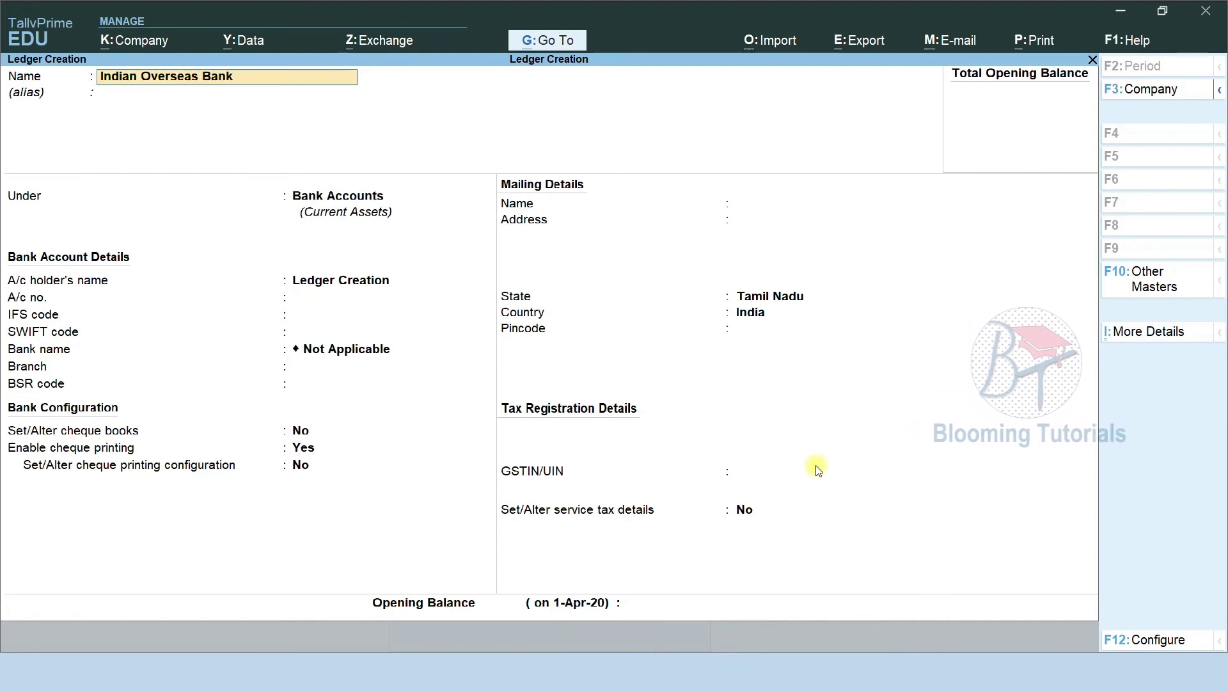
pyautogui.press('Return')
pyautogui.press('Return')
pyautogui.press('Return')
pyautogui.press('Return')
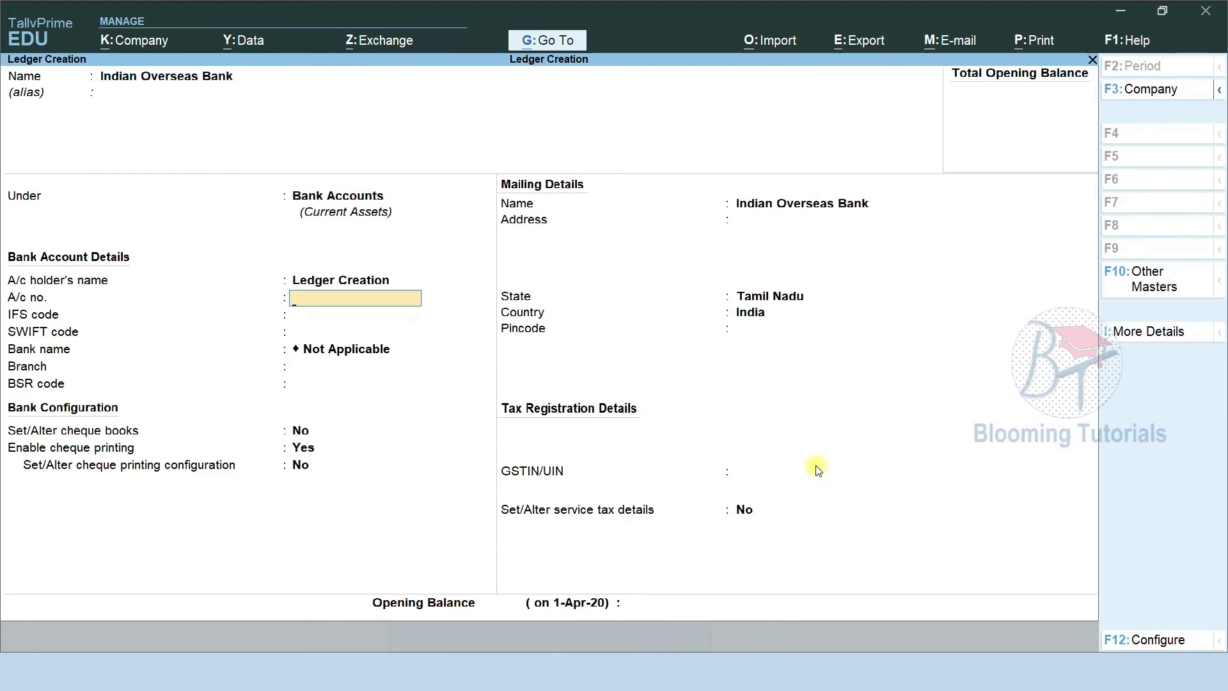
pyautogui.hotkey('ctrl', 'a')
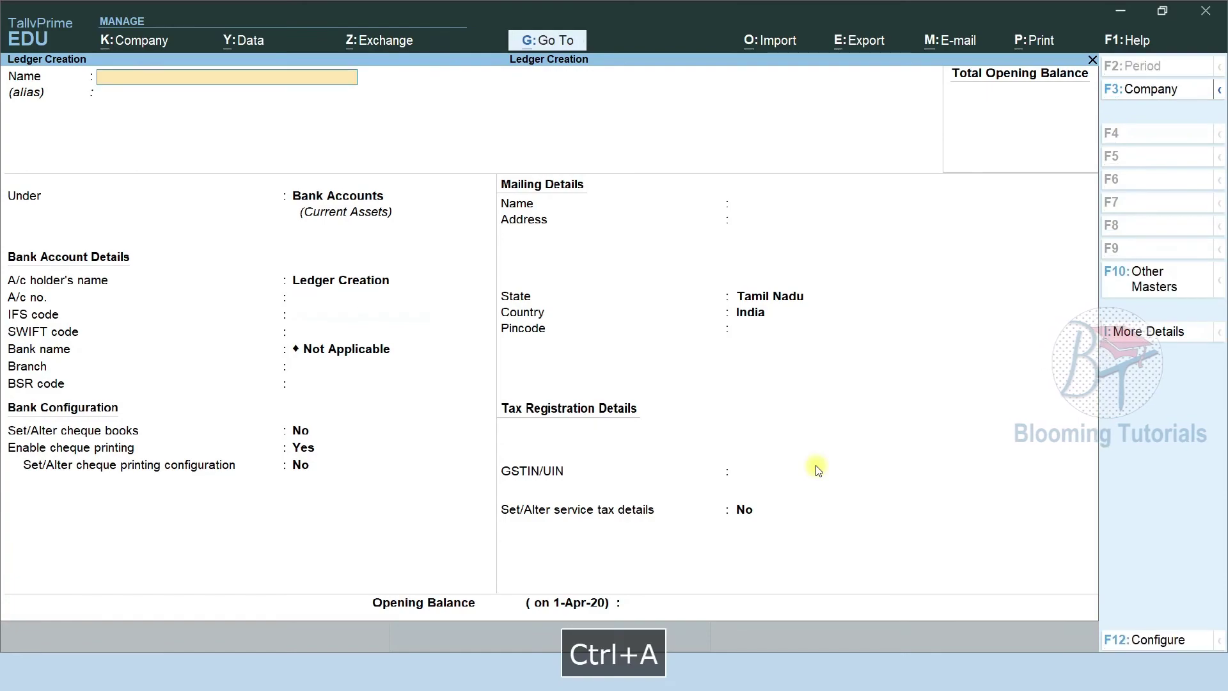
# After checking the slide, save a State Bank ledger under Bank Accounts.
pyautogui.hotkey('alt', 'Tab')
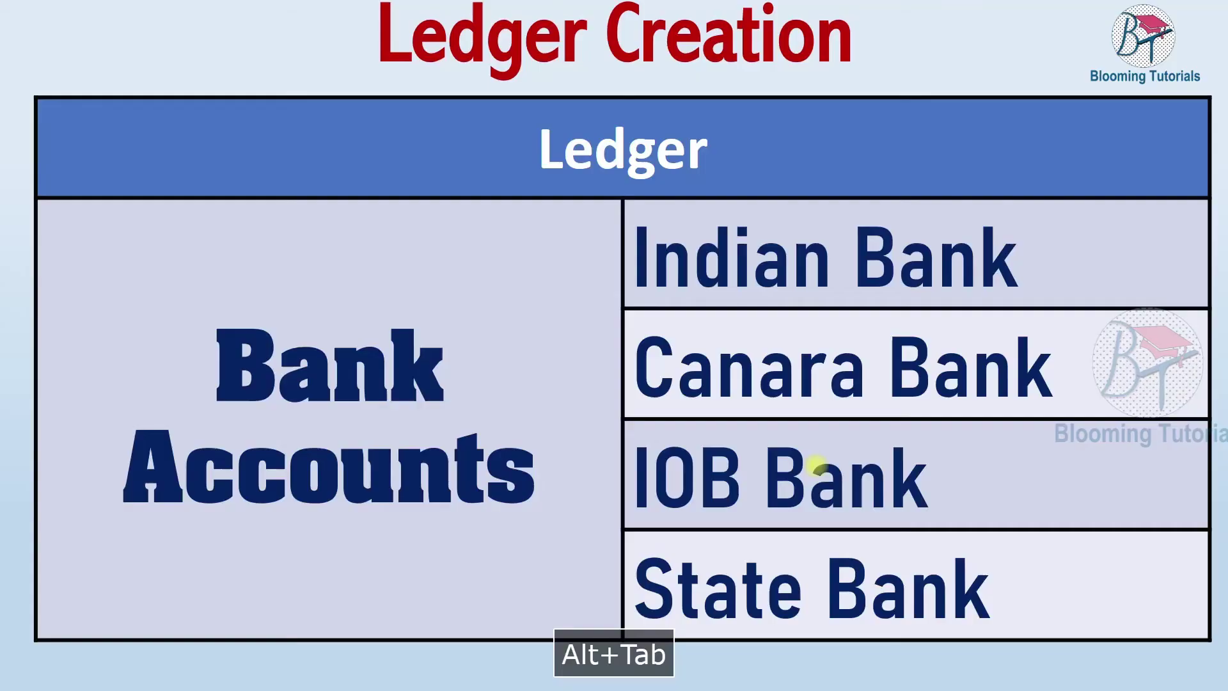
pyautogui.hotkey('alt', 'Tab')
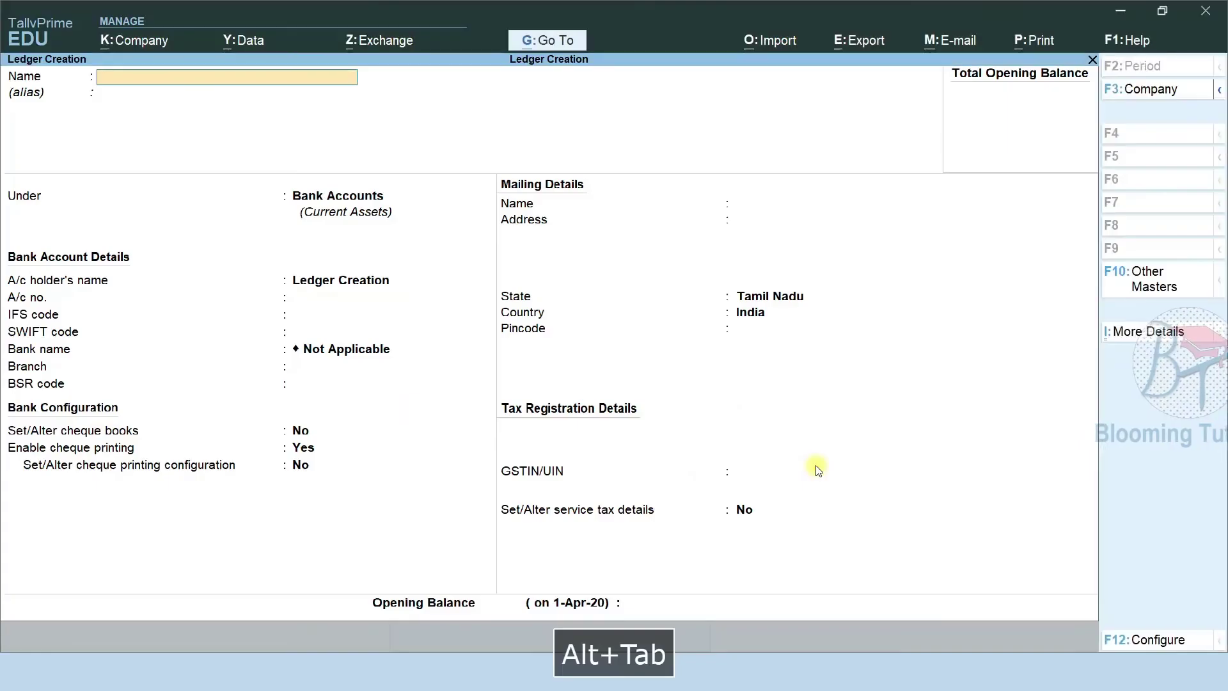
pyautogui.write('State')
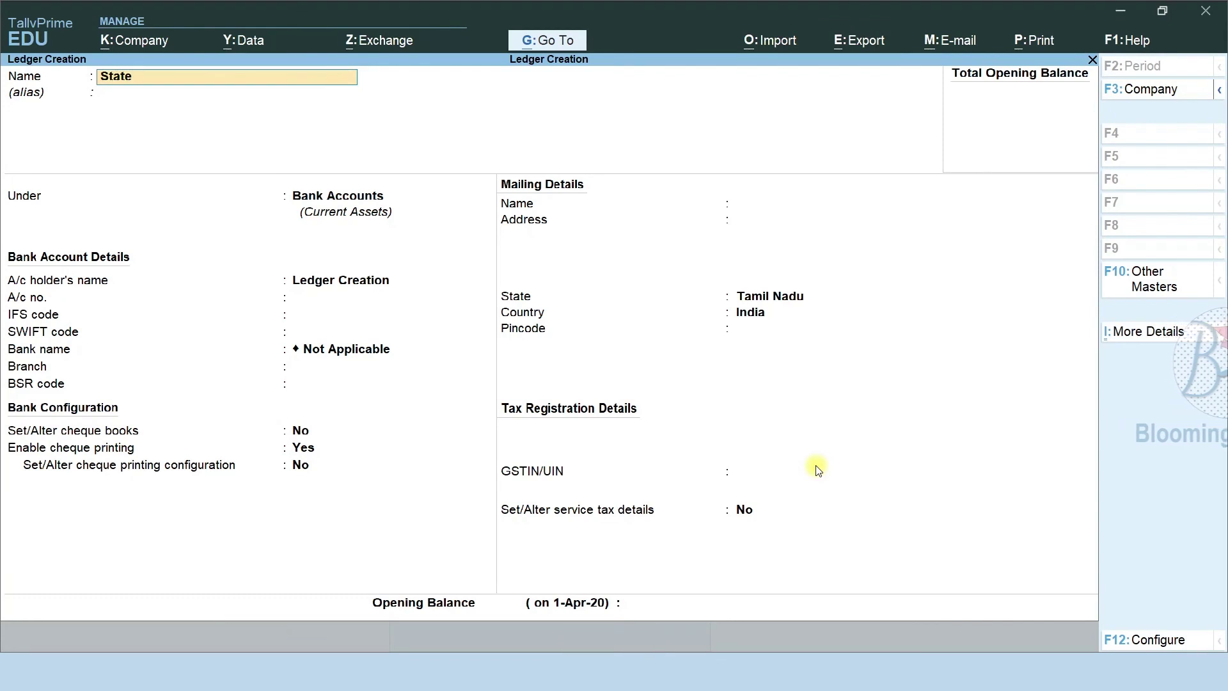
pyautogui.write(' Bank')
pyautogui.press('Return')
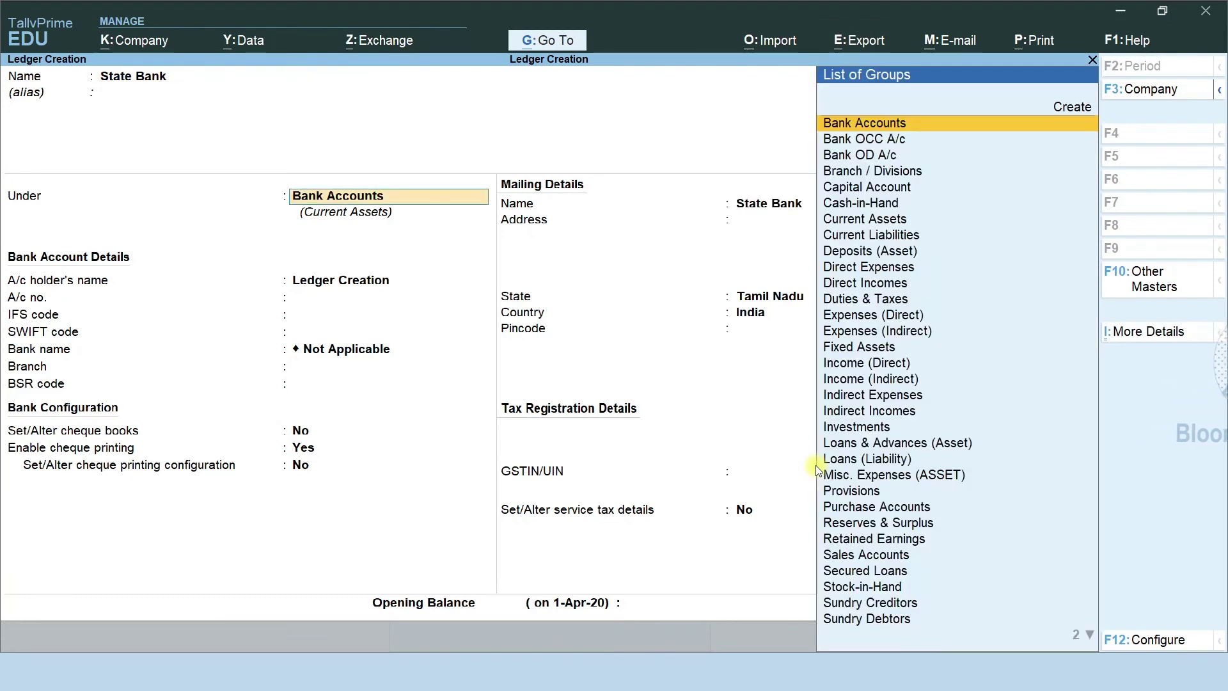
pyautogui.press('Return')
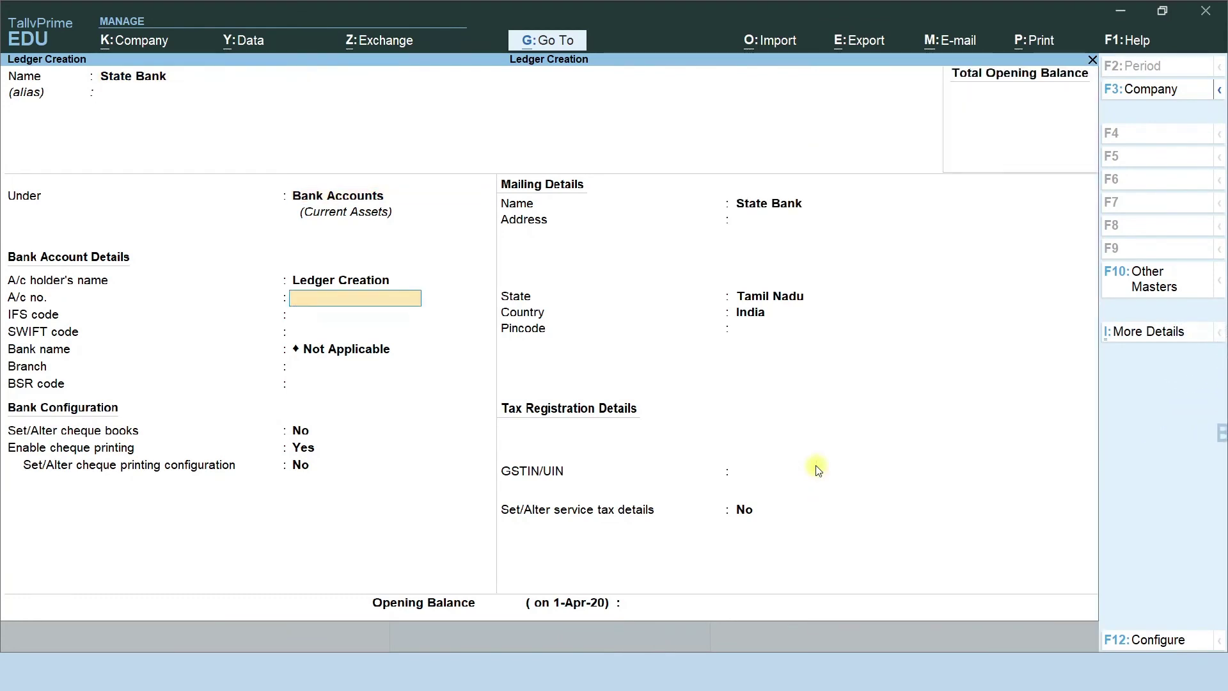
pyautogui.hotkey('ctrl', 'a')
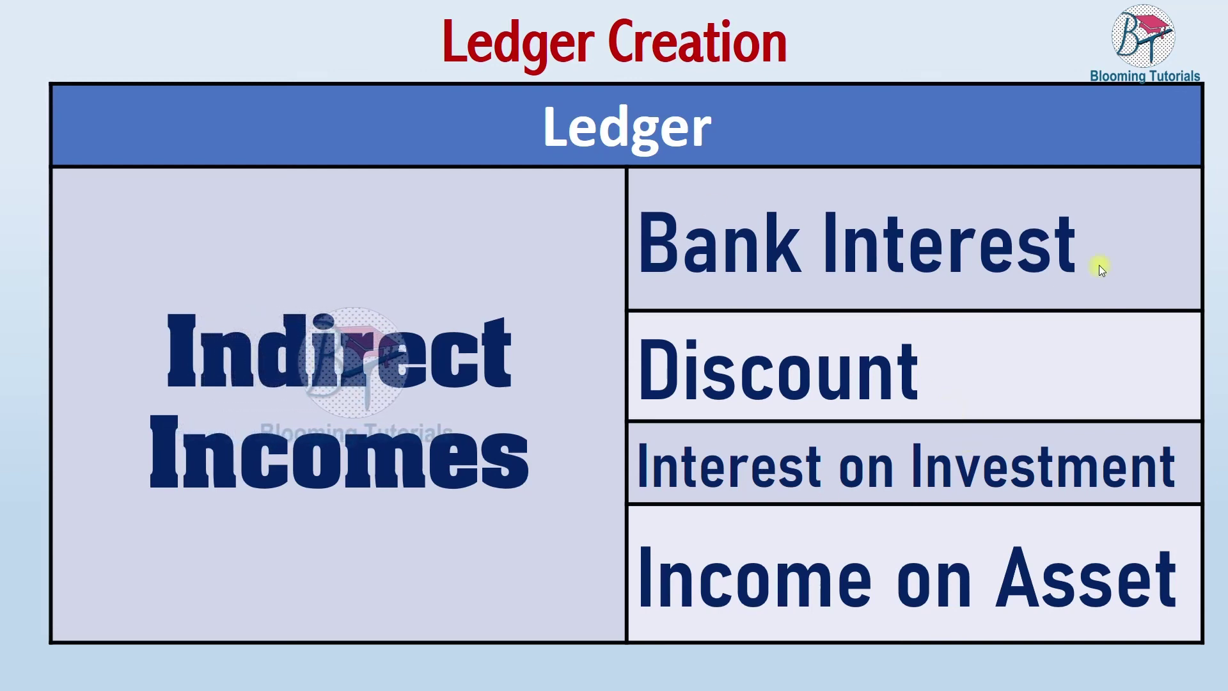
# Return to the Bank Interest slide and enter 'Bank Interest' as the new ledger name.
pyautogui.click(1023, 520)
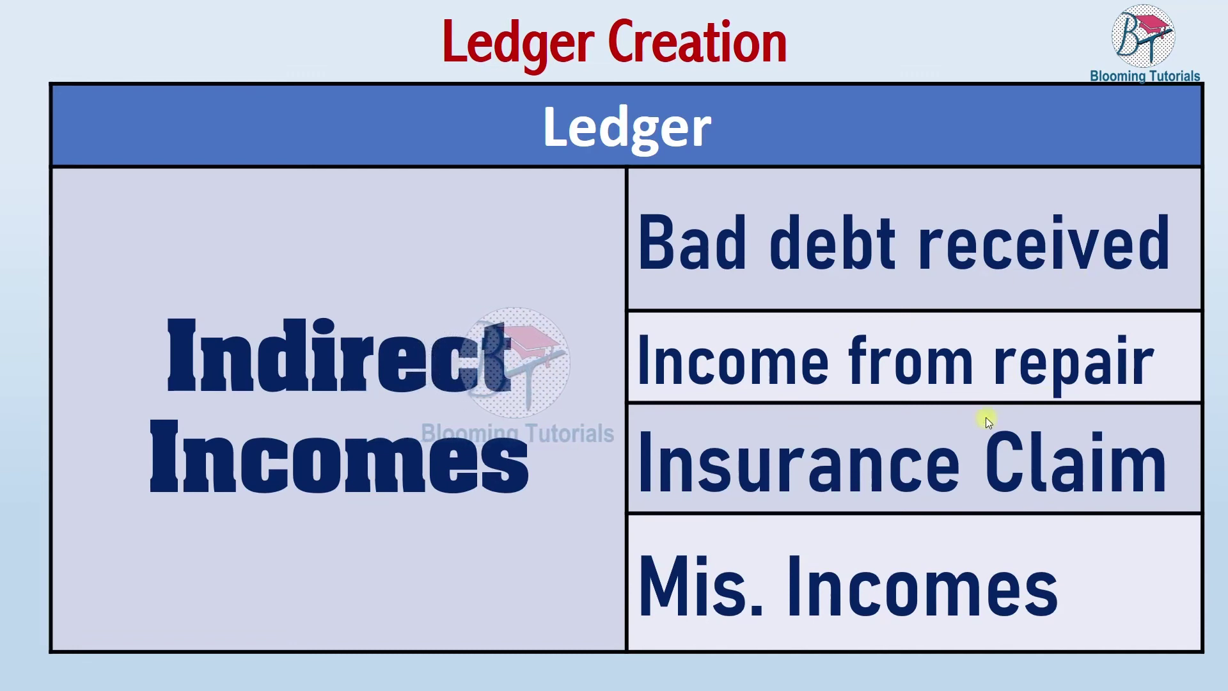
pyautogui.click(1004, 602)
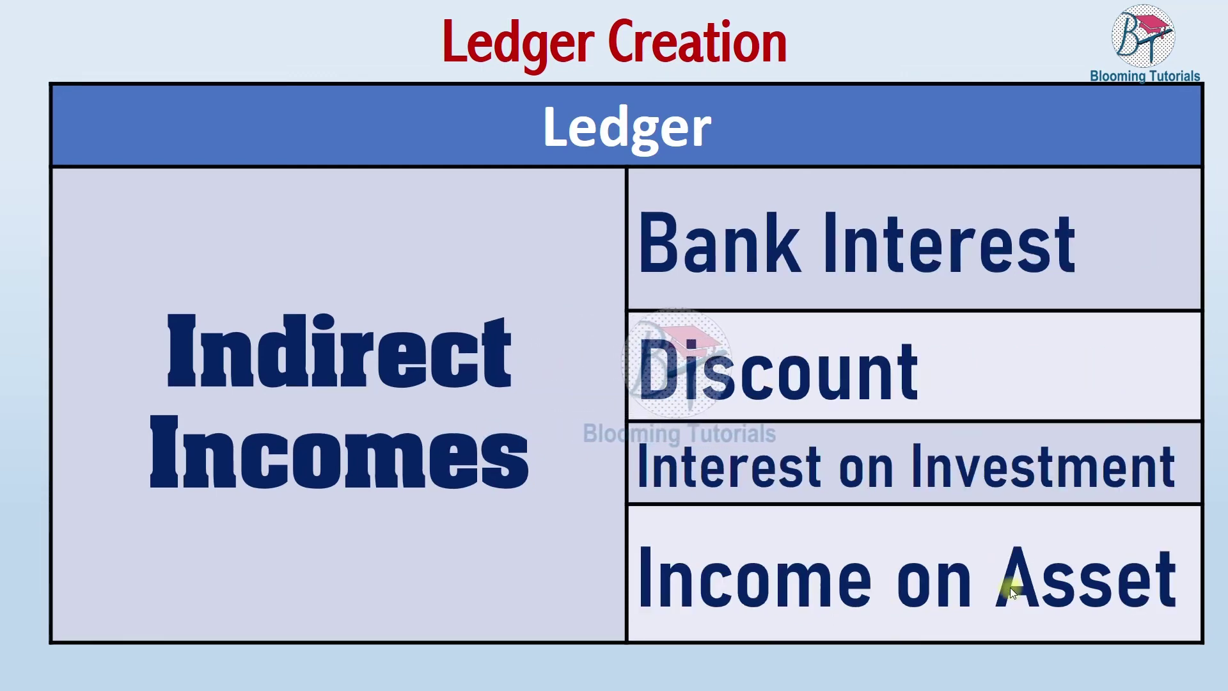
pyautogui.press('F9')
pyautogui.write('Bank')
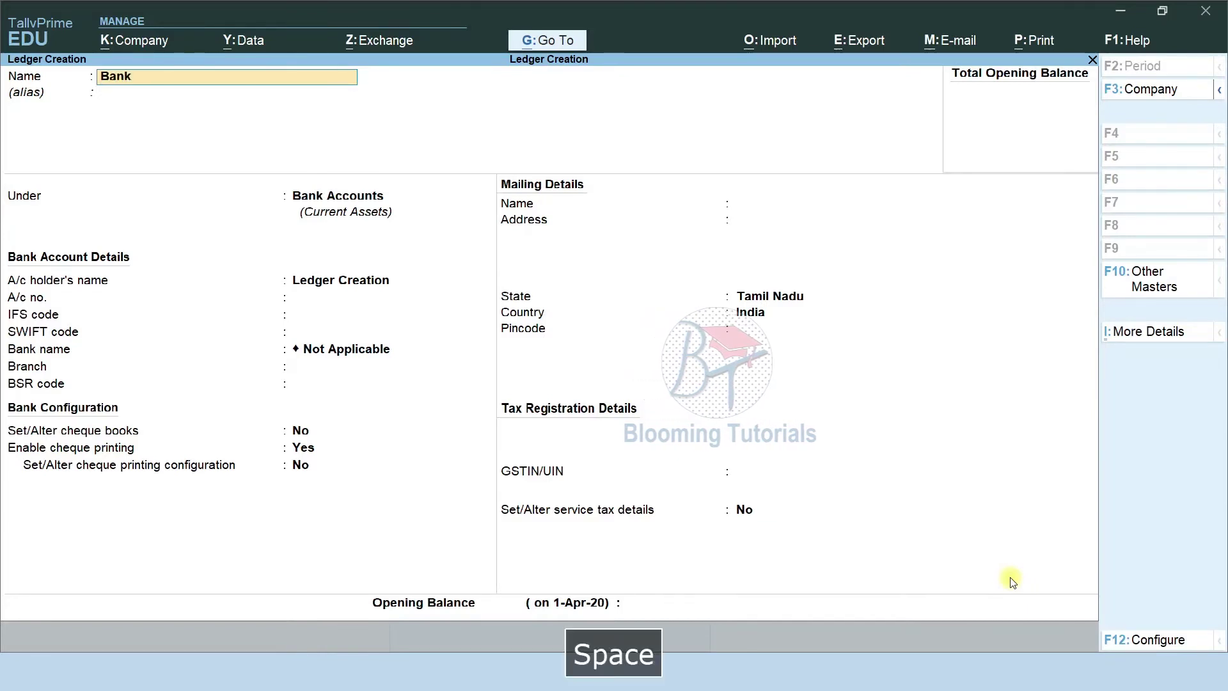
pyautogui.write(' Interest')
# Place the Bank Interest ledger under the Indirect Incomes group.
pyautogui.press('Return')
pyautogui.write('Ind')
pyautogui.press('Down')
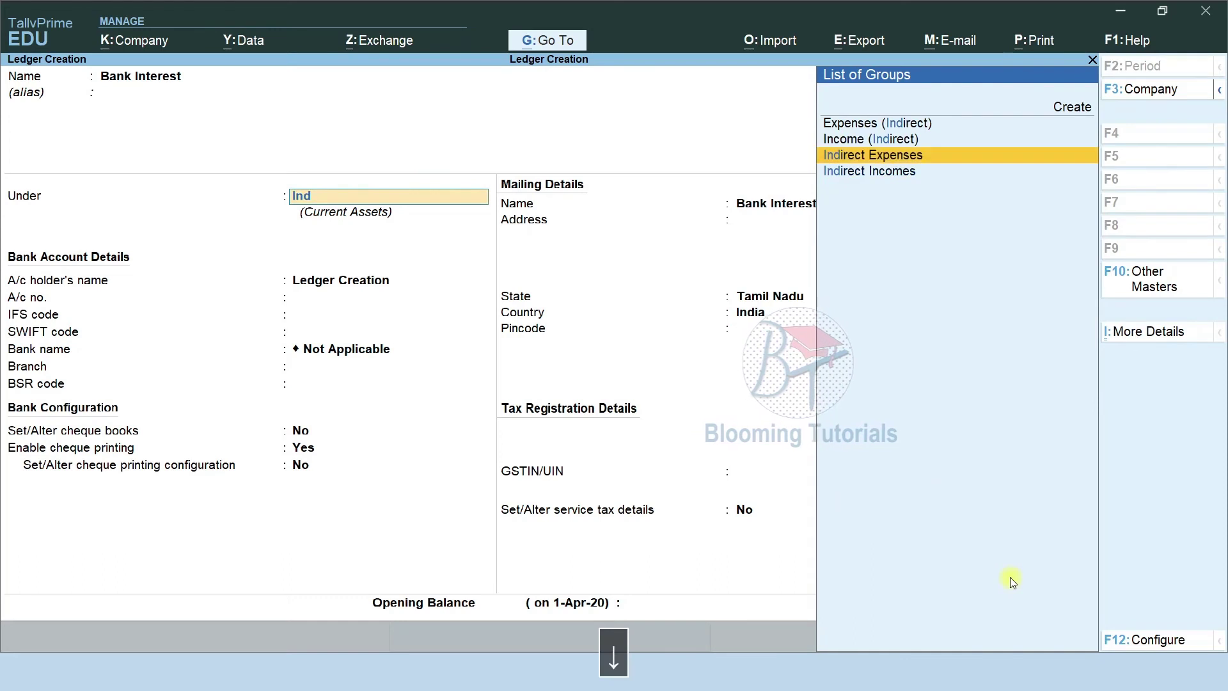
pyautogui.press('Down')
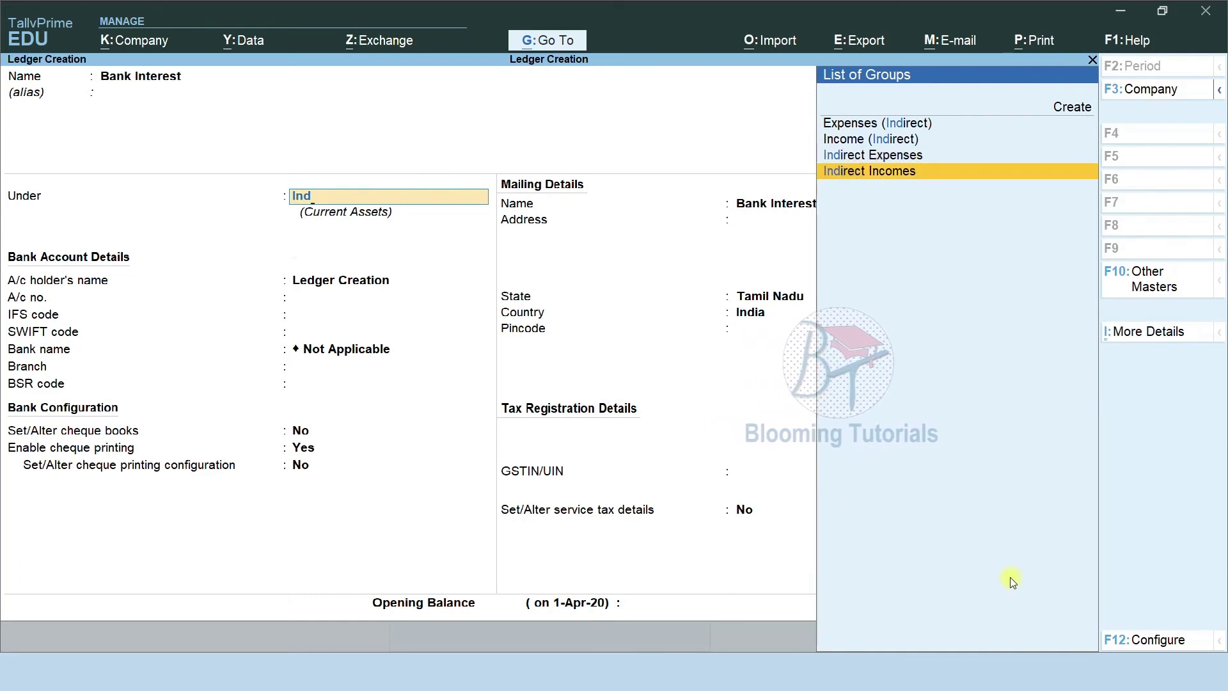
pyautogui.press('Return')
# Try Invoice Rounding, then set Type of Ledger to Not Applicable and save Bank Interest.
pyautogui.press('Right')
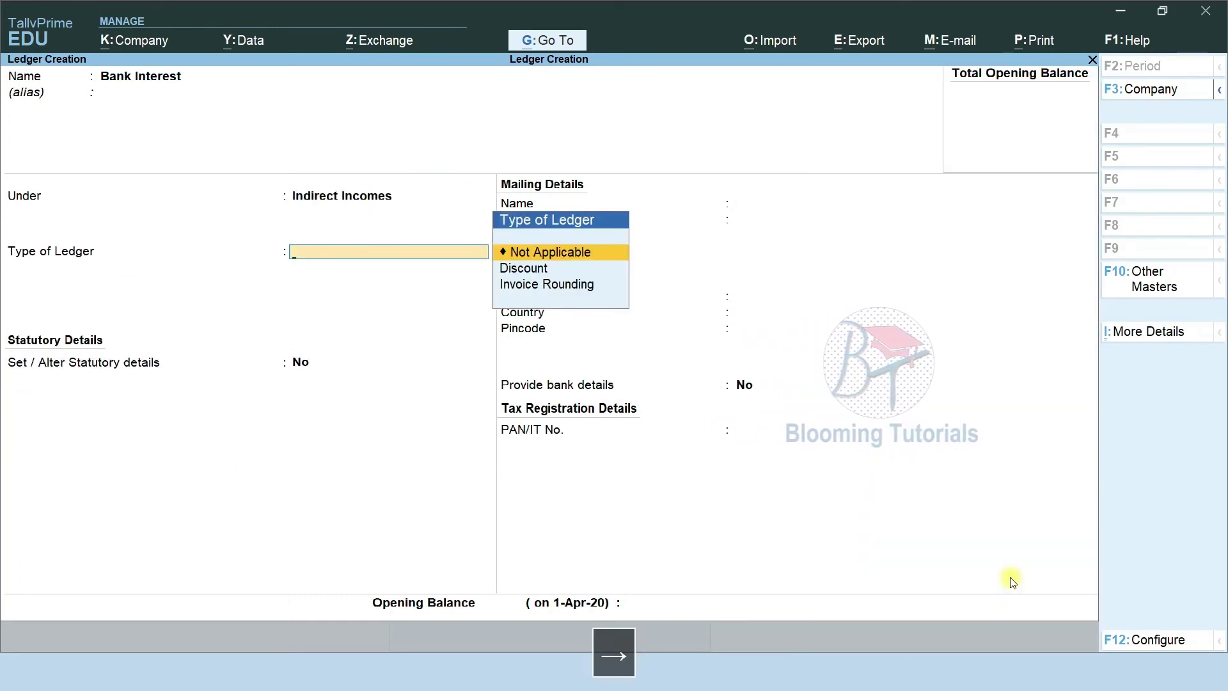
pyautogui.press('Down')
pyautogui.press('Down')
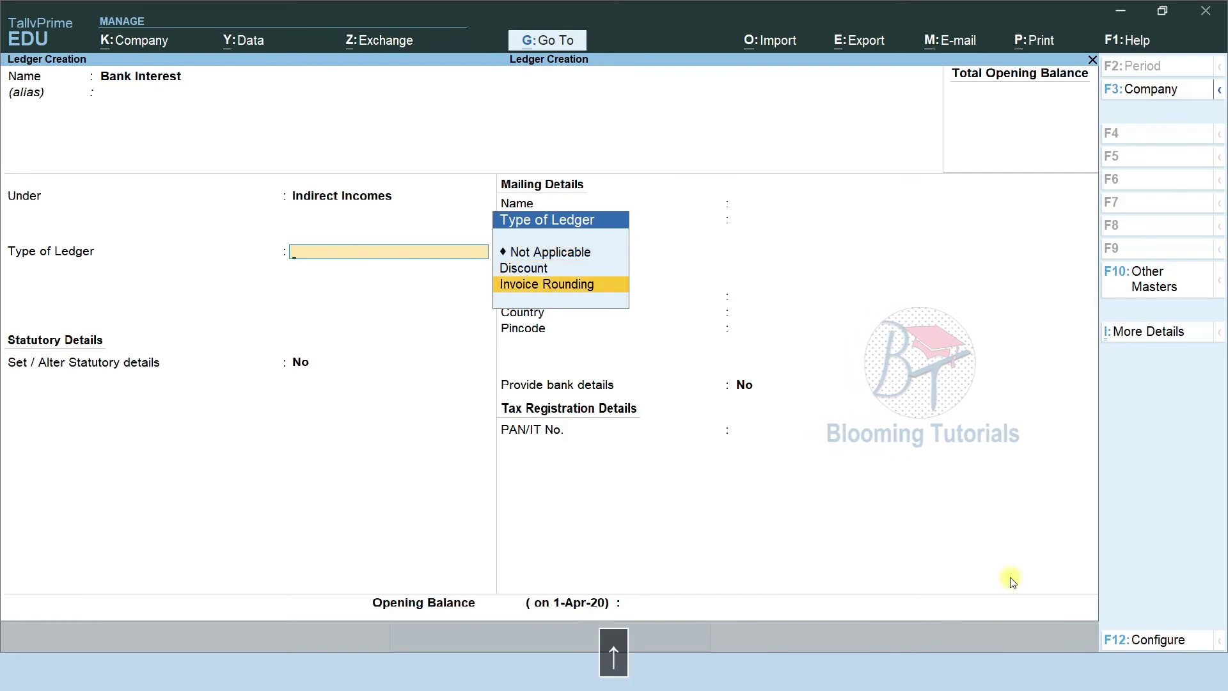
pyautogui.press('Up')
pyautogui.press('Return')
pyautogui.press('BackSpace')
pyautogui.press('Down')
pyautogui.press('Return')
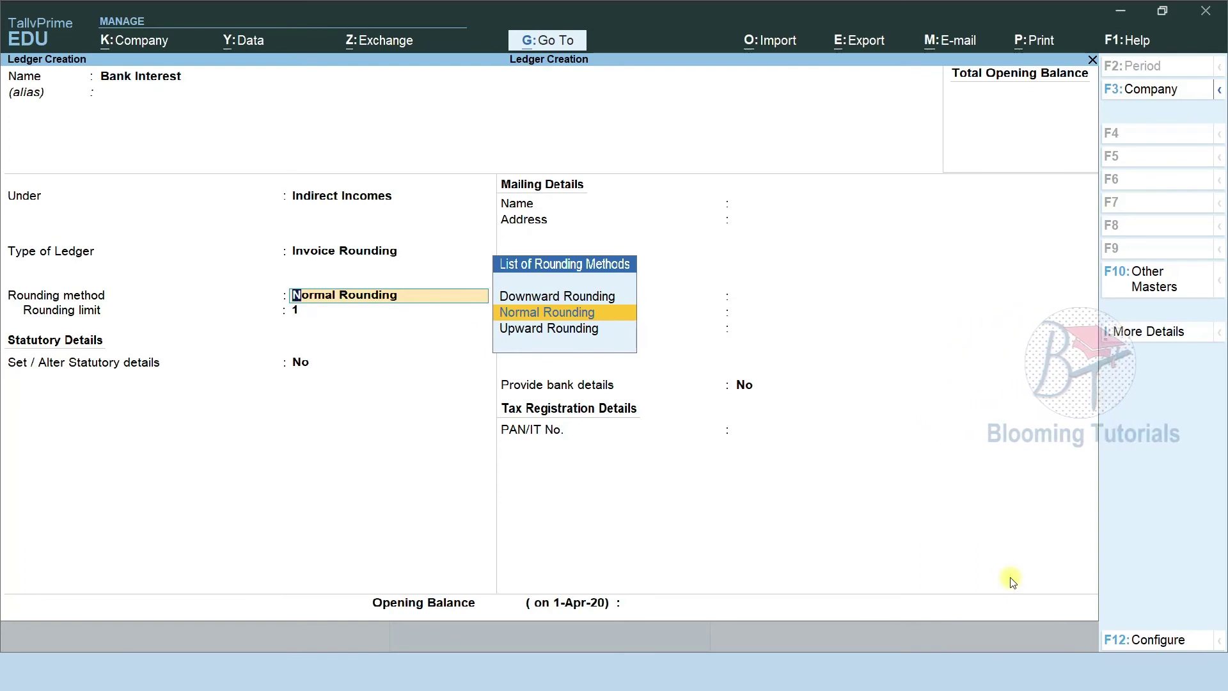
pyautogui.press('BackSpace')
pyautogui.press('Up')
pyautogui.press('Up')
pyautogui.press('Return')
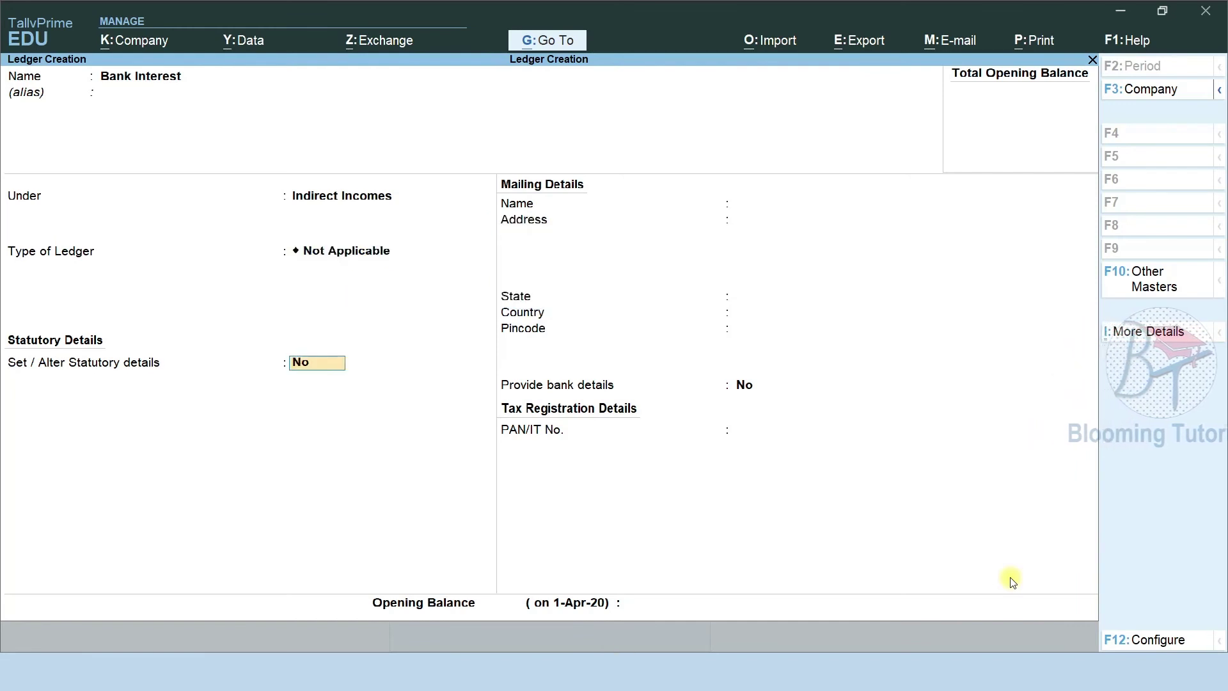
pyautogui.hotkey('ctrl', 'a')
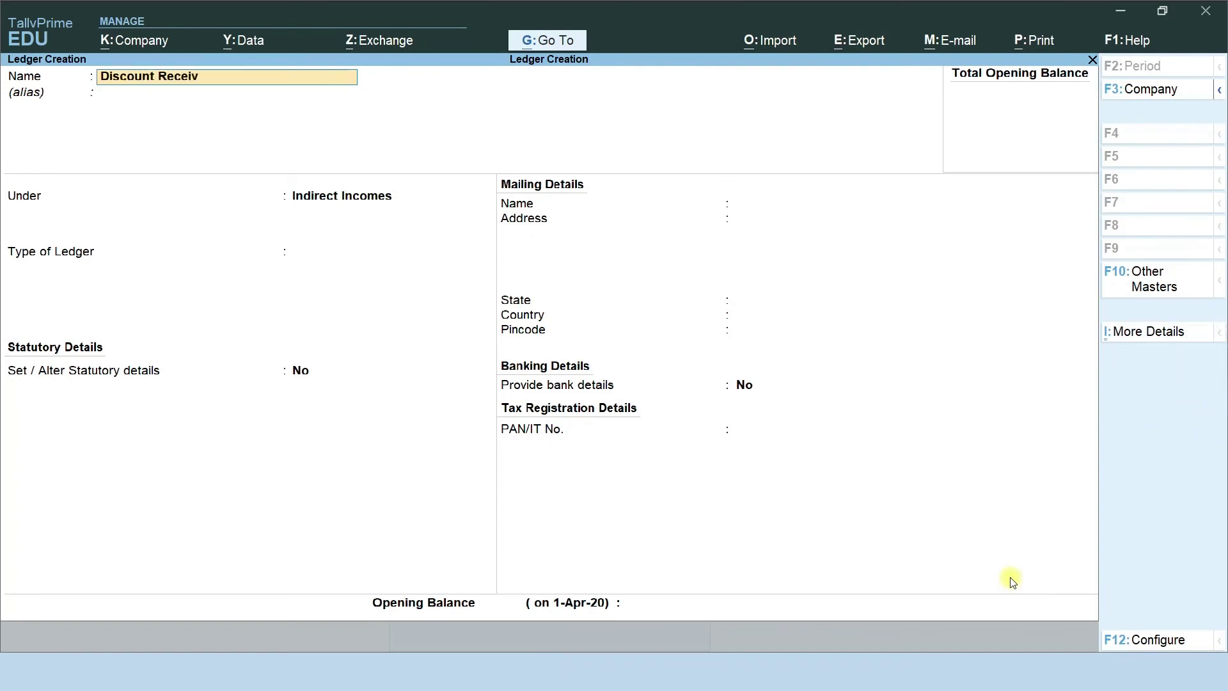
# Save Discount Received as a ledger under Indirect Incomes.
pyautogui.press('Return')
pyautogui.press('Return')
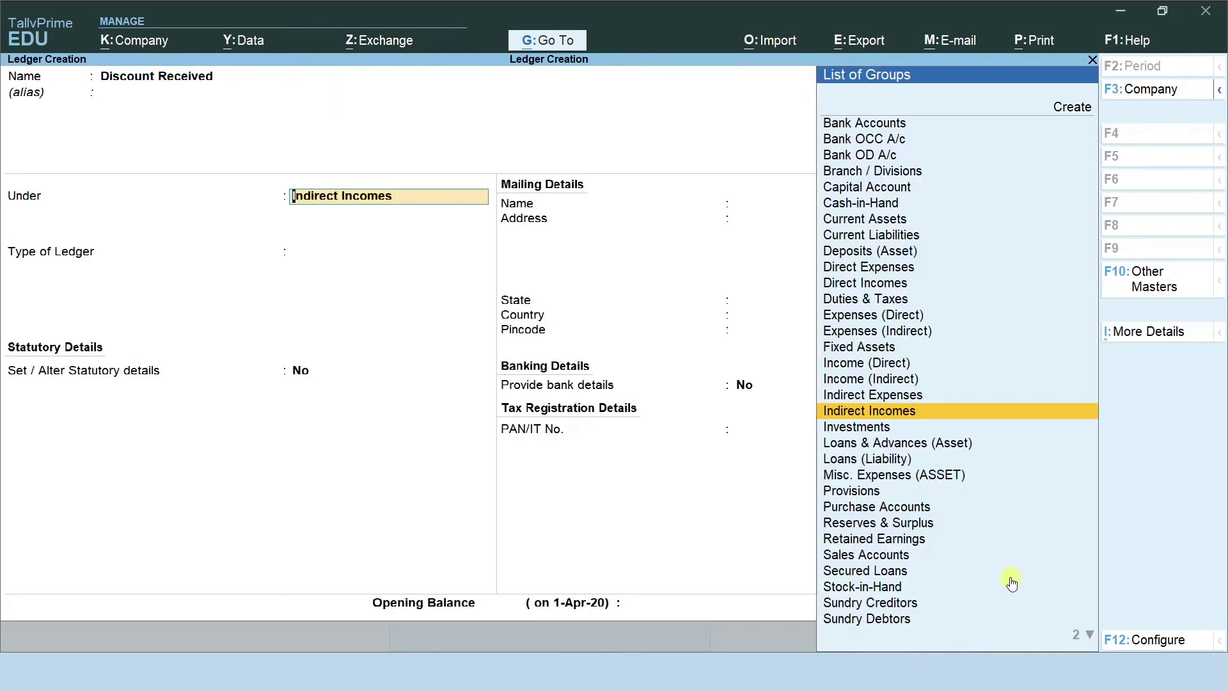
pyautogui.press('Return')
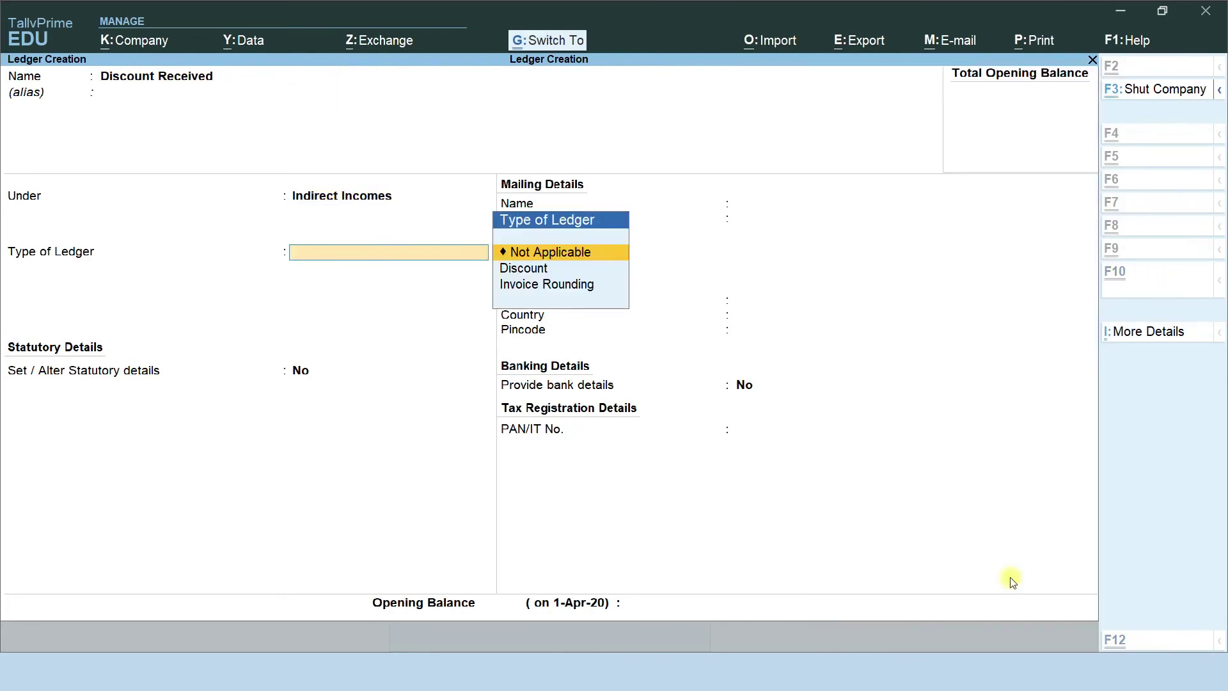
pyautogui.hotkey('ctrl', 'a')
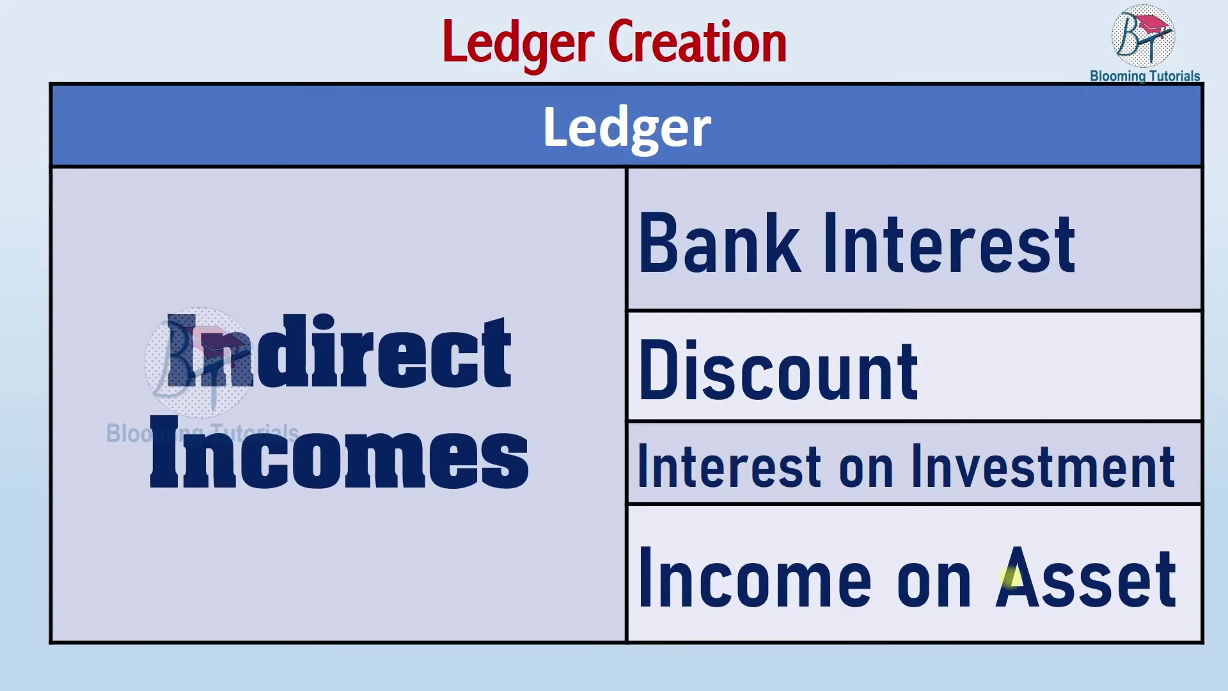
# Start the next ledger's name, correcting mistyped letters to leave 'I'.
pyautogui.hotkey('alt', 'Tab')
pyautogui.write('Ico')
pyautogui.press('BackSpace')
pyautogui.press('BackSpace')
pyautogui.write('i')
pyautogui.press('BackSpace')
# Save 'Interest on Investment' and 'Income on Asset' as ledgers under Indirect Incomes.
pyautogui.write('nt')
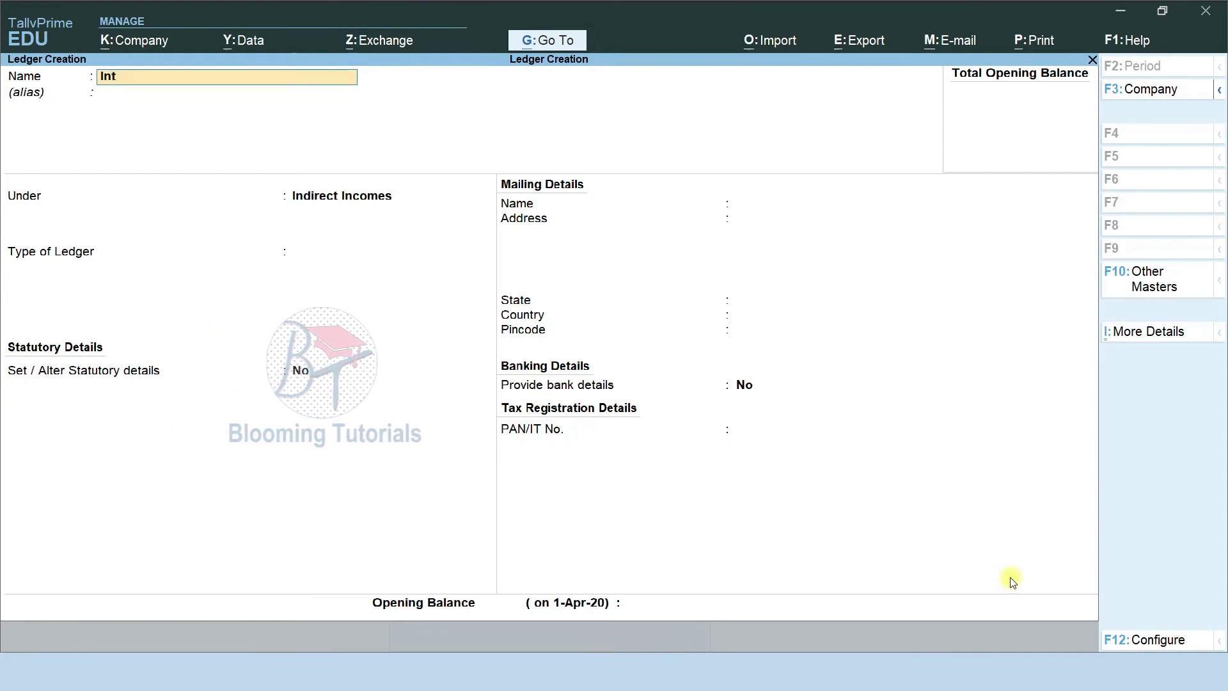
pyautogui.write('erest on Inve')
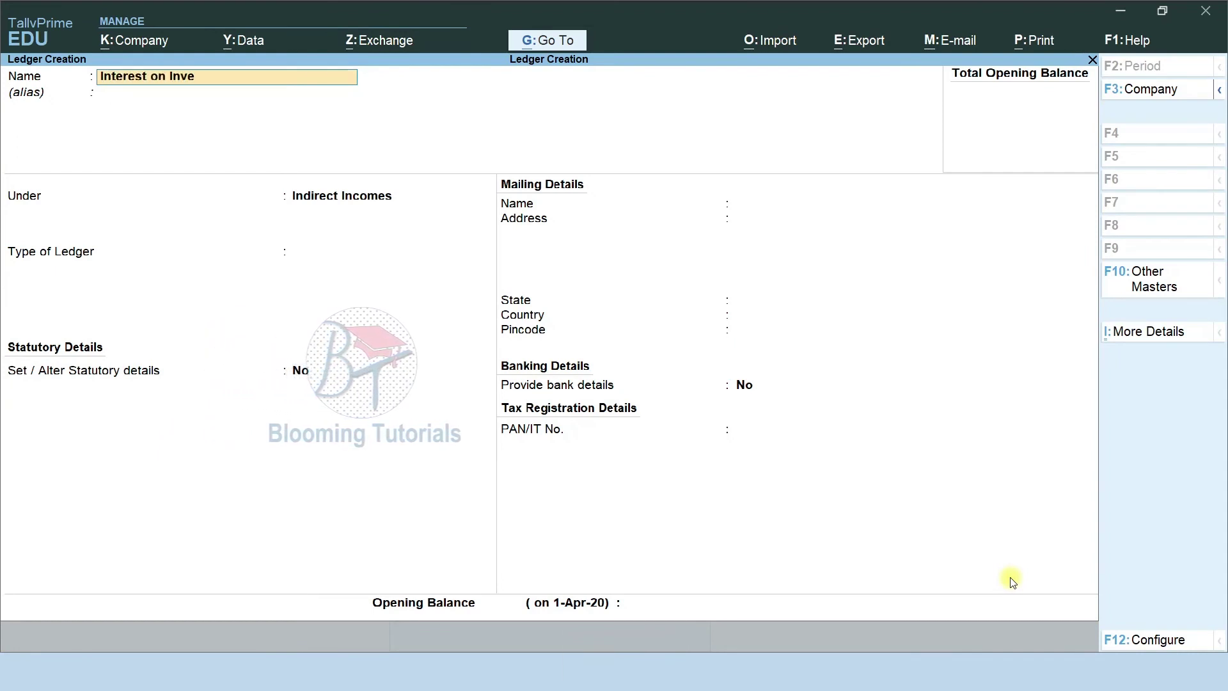
pyautogui.write('stment')
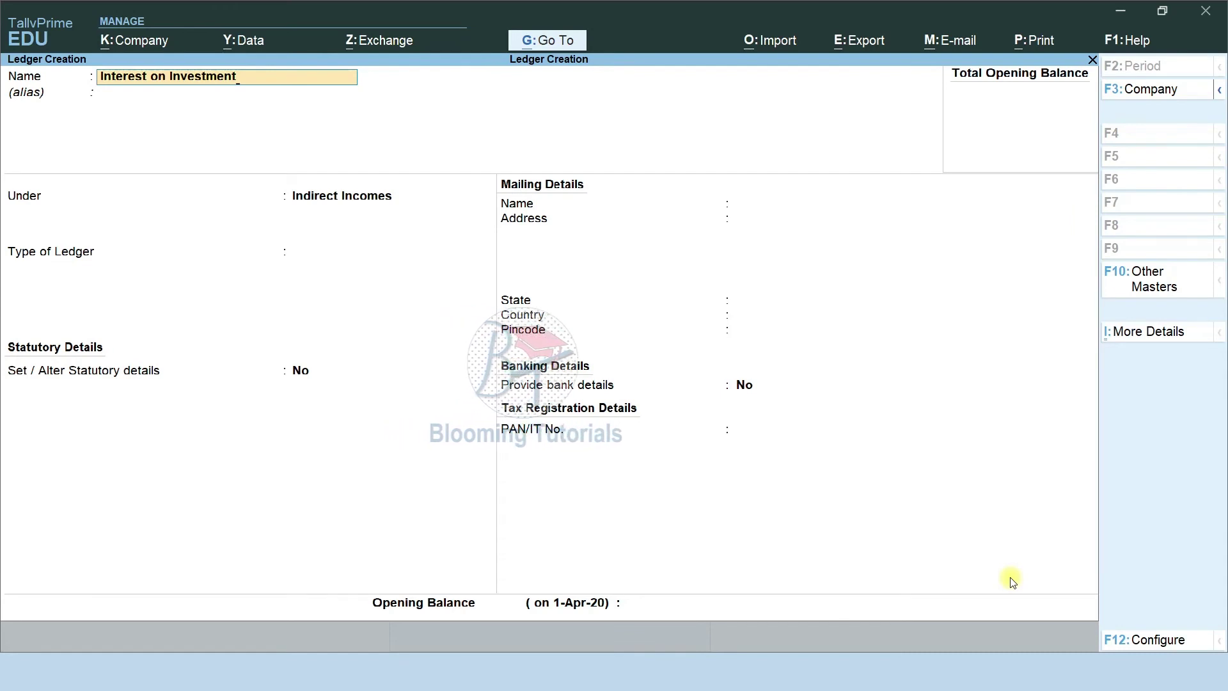
pyautogui.press('Return')
pyautogui.press('Return')
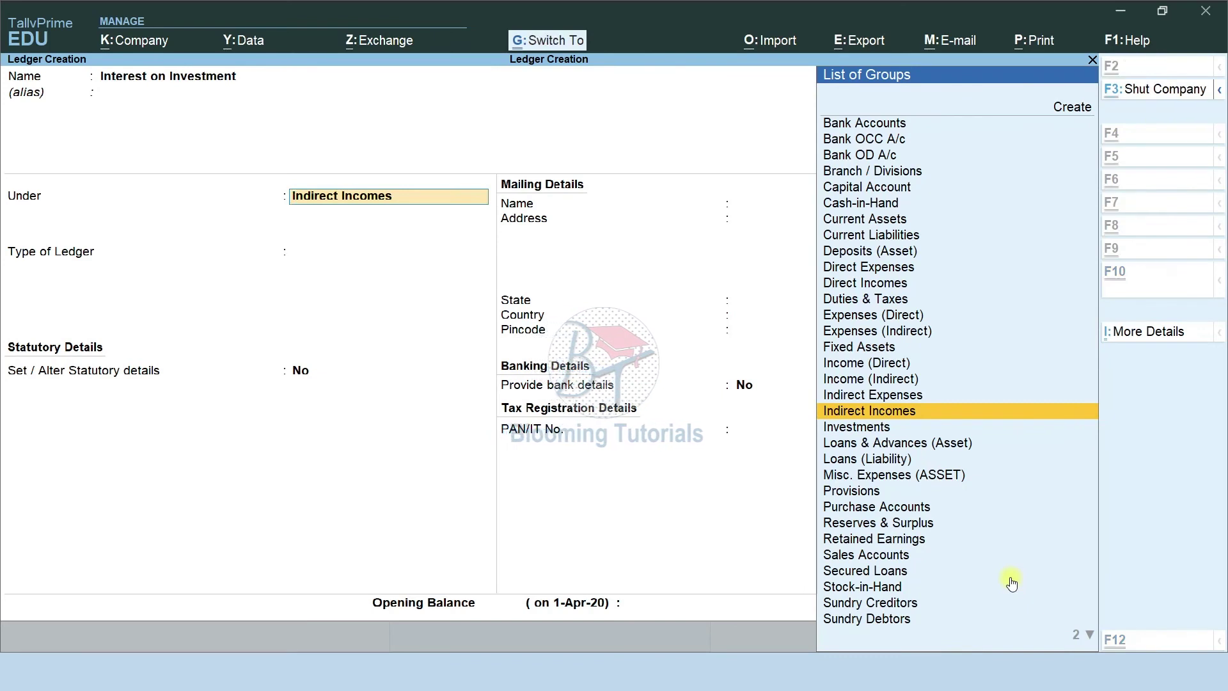
pyautogui.hotkey('ctrl', 'a')
pyautogui.write('Income on Asset')
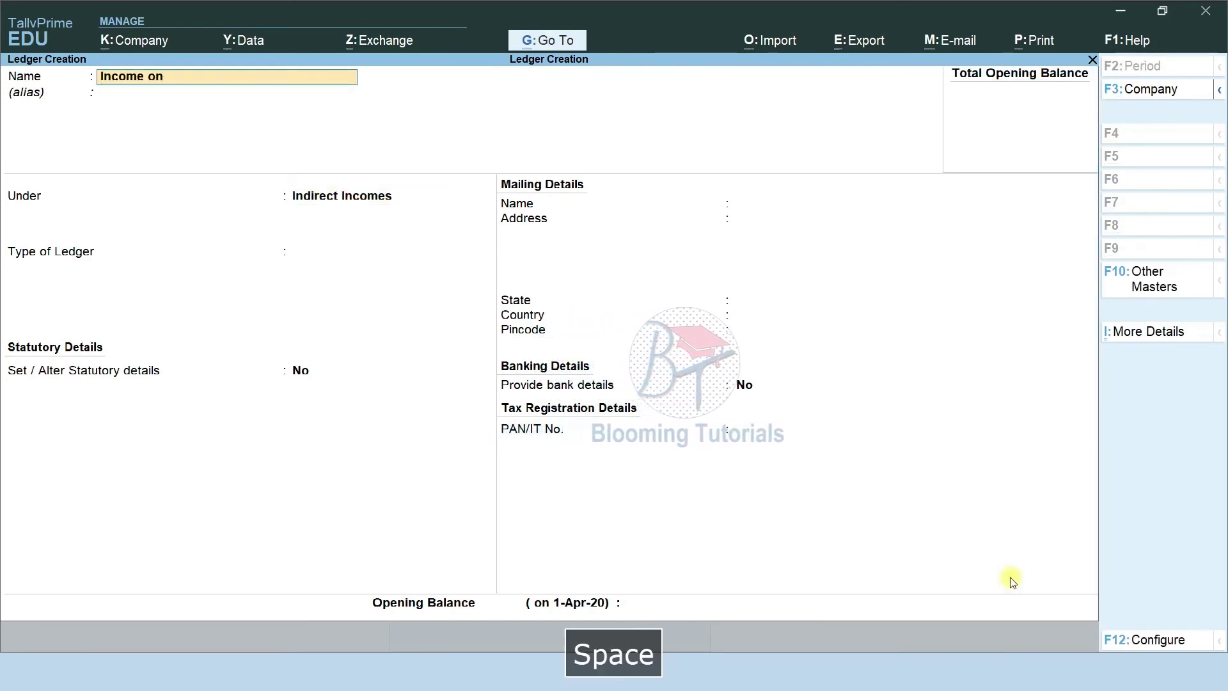
pyautogui.press('Return')
pyautogui.press('Return')
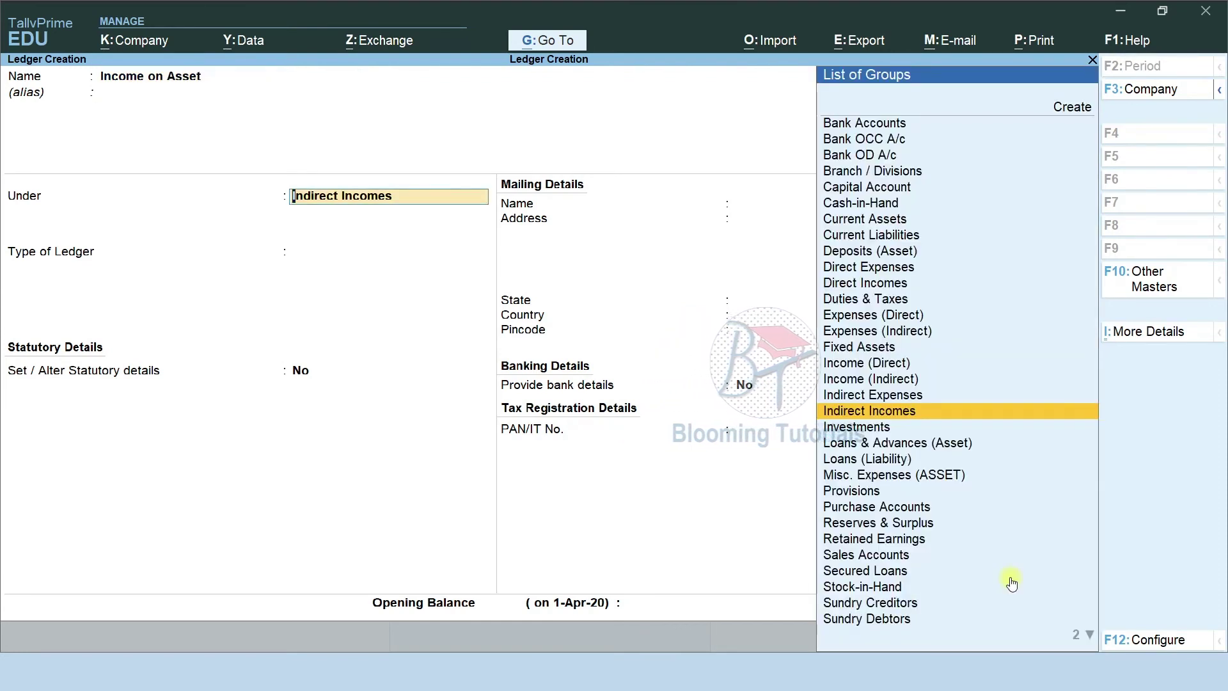
pyautogui.hotkey('ctrl', 'a')
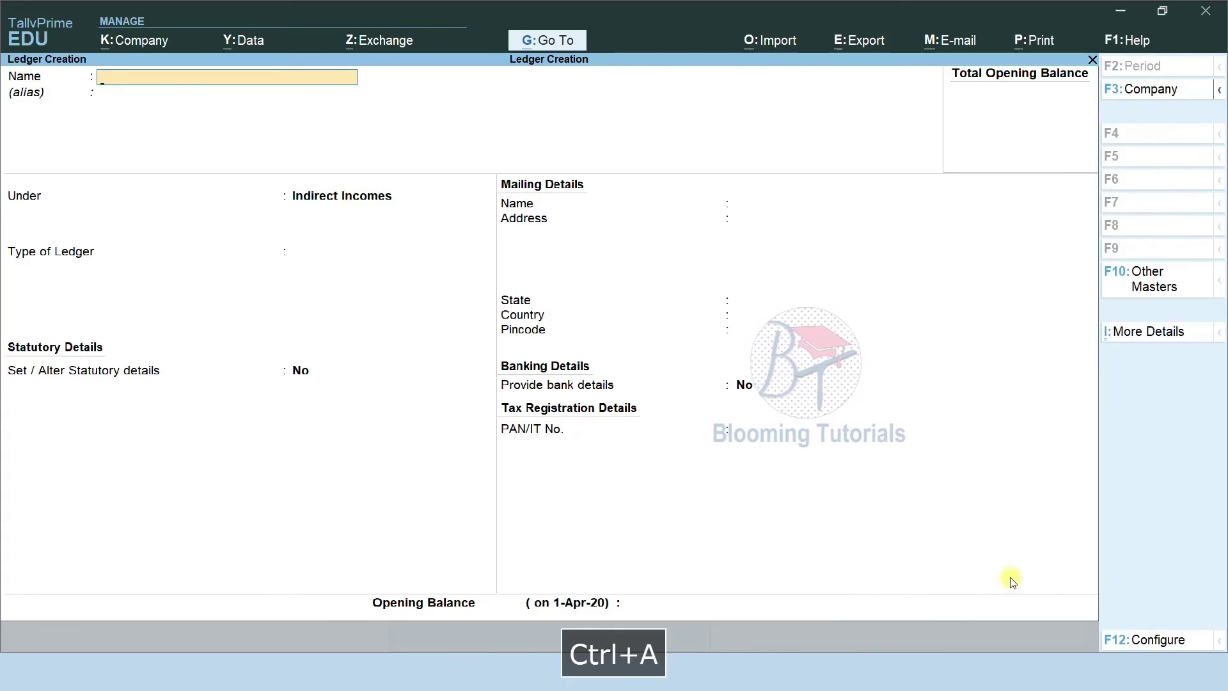
pyautogui.hotkey('alt', 'Tab')
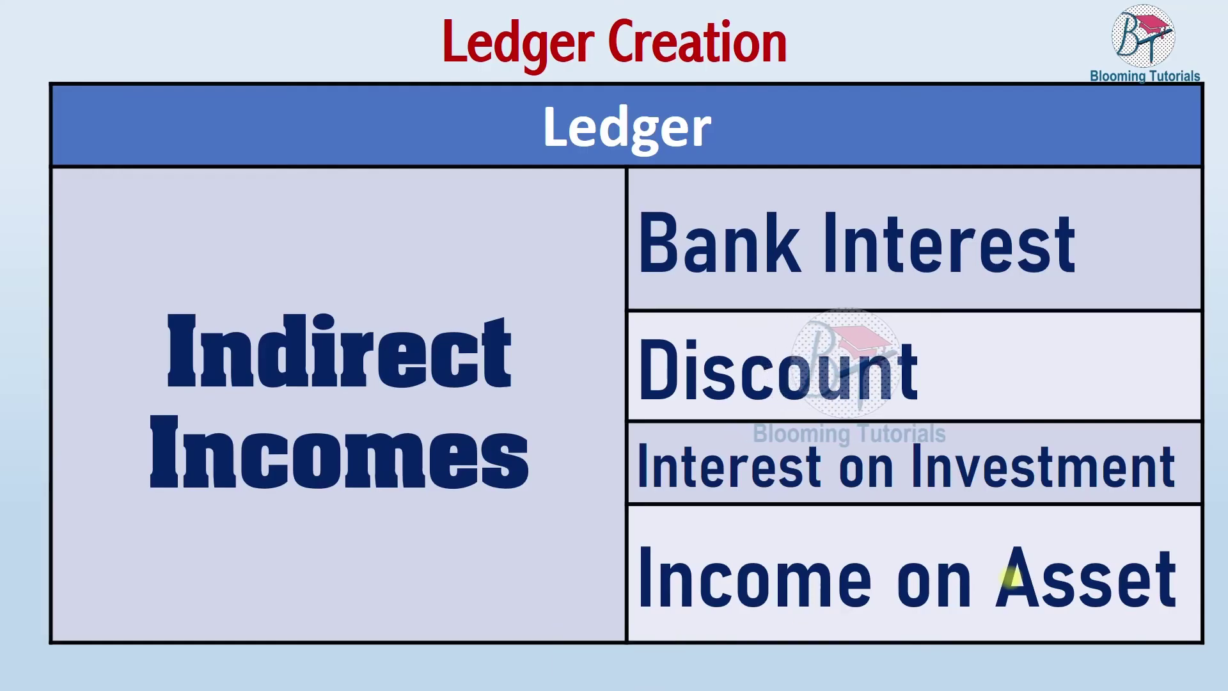
# Advance the slide and save a 'Bad Debts Received' ledger under Indirect Incomes.
pyautogui.press('Down')
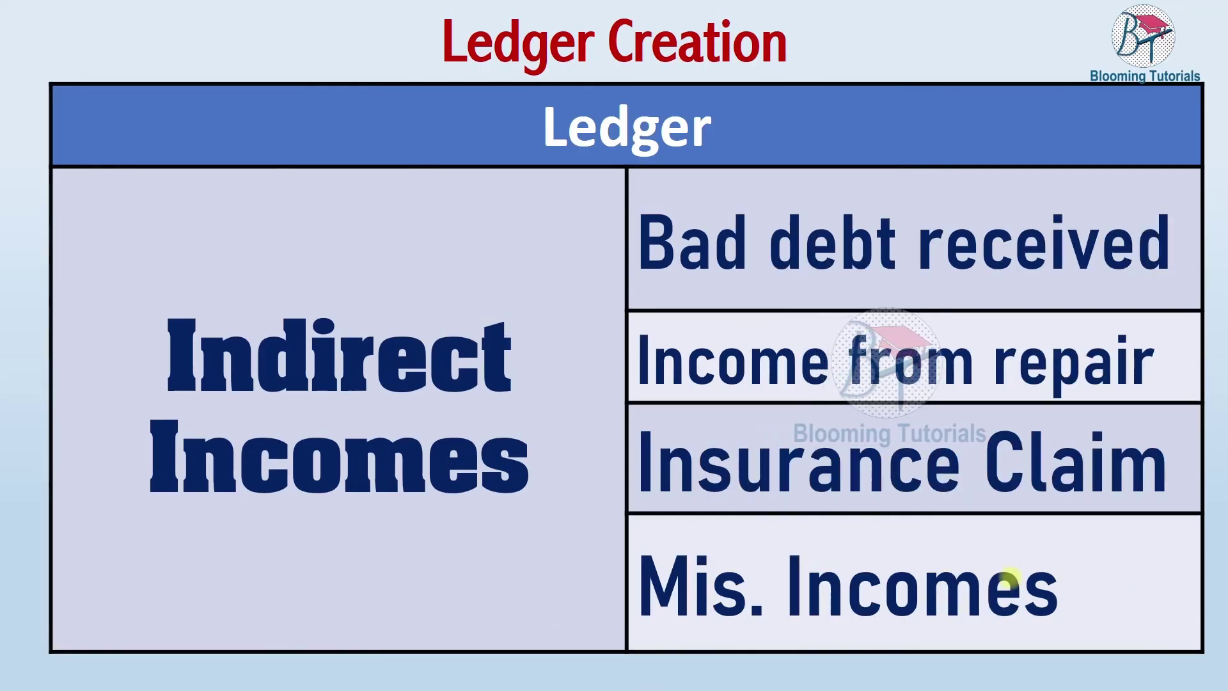
pyautogui.hotkey('alt', 'Tab')
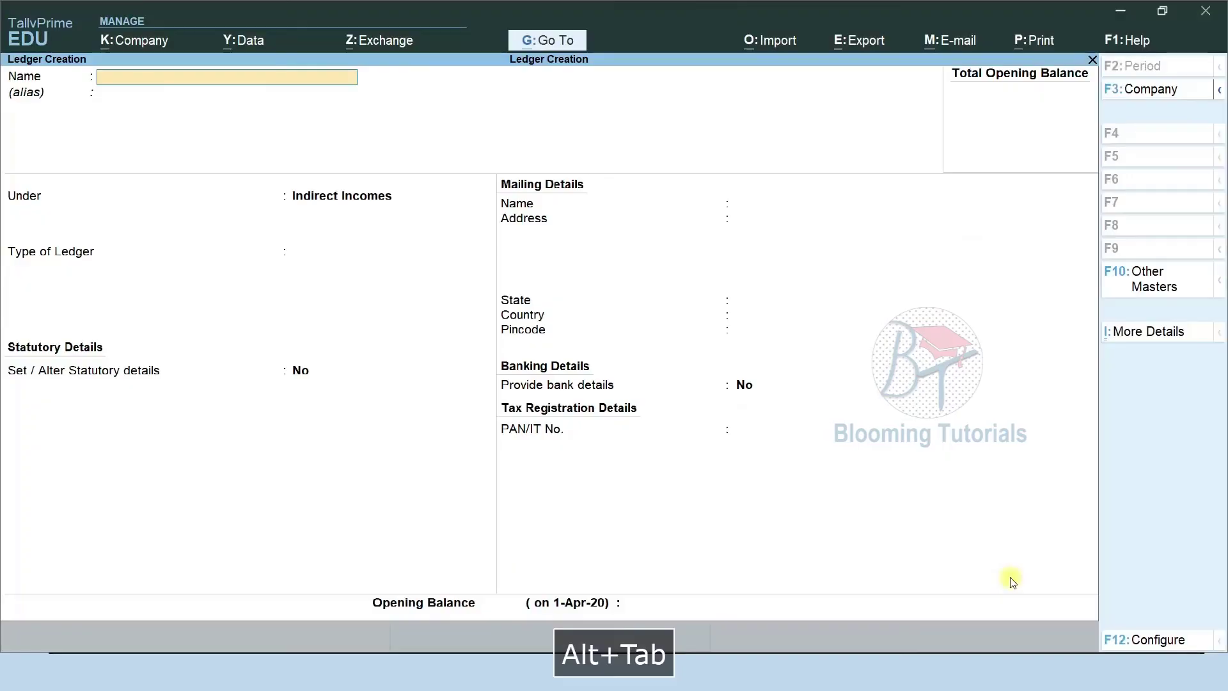
pyautogui.write('Bad De')
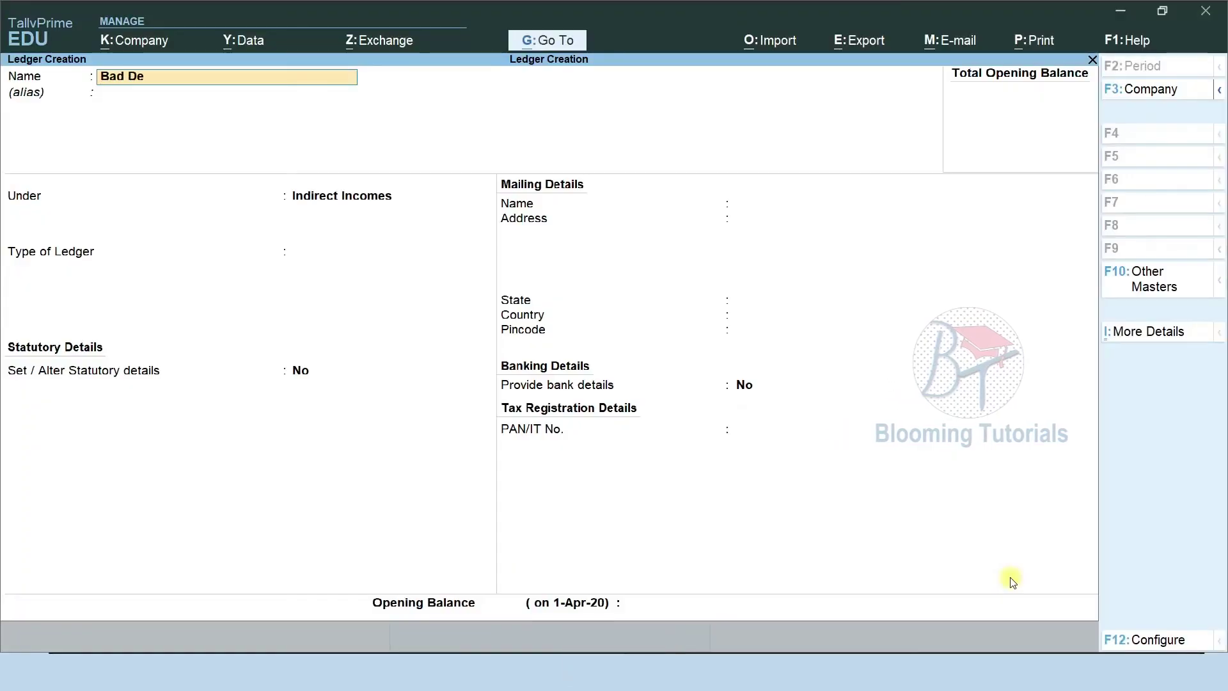
pyautogui.write('bts')
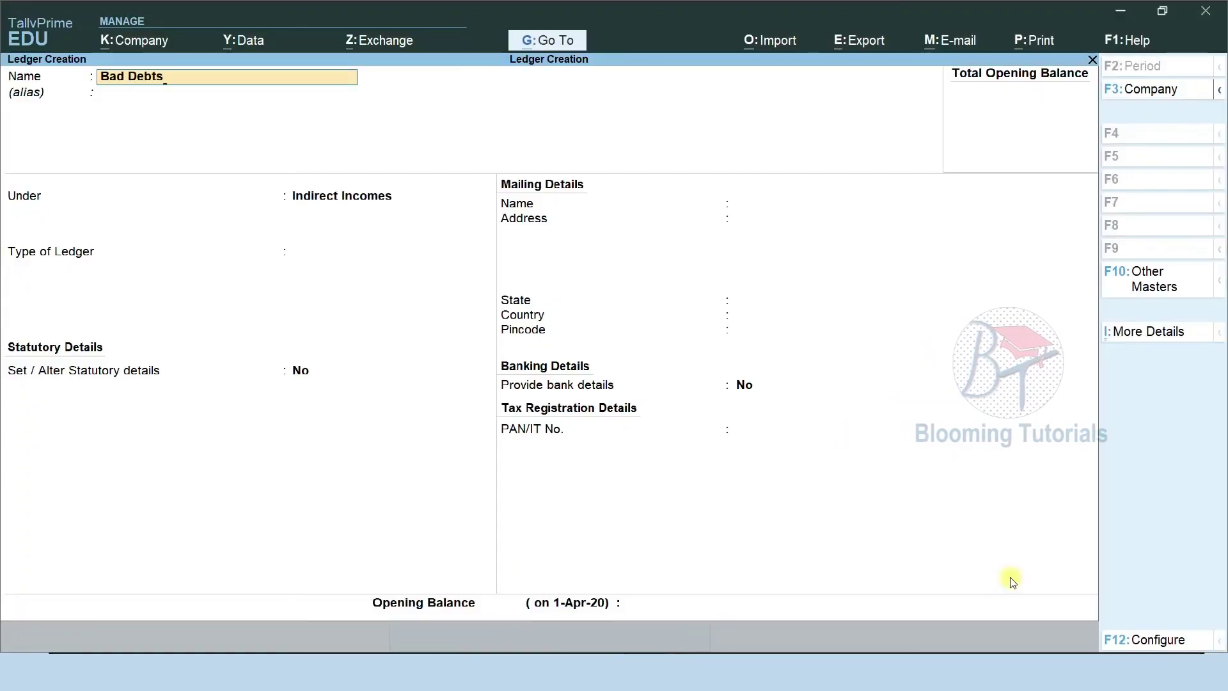
pyautogui.write(' Re')
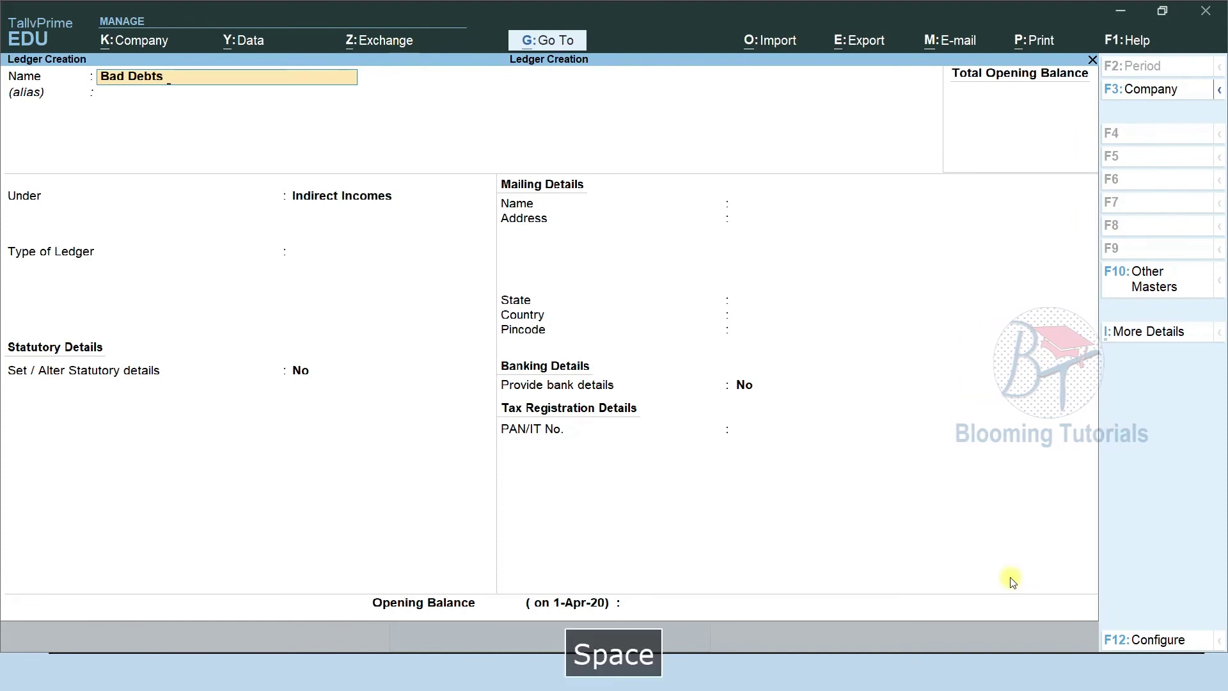
pyautogui.write('ce')
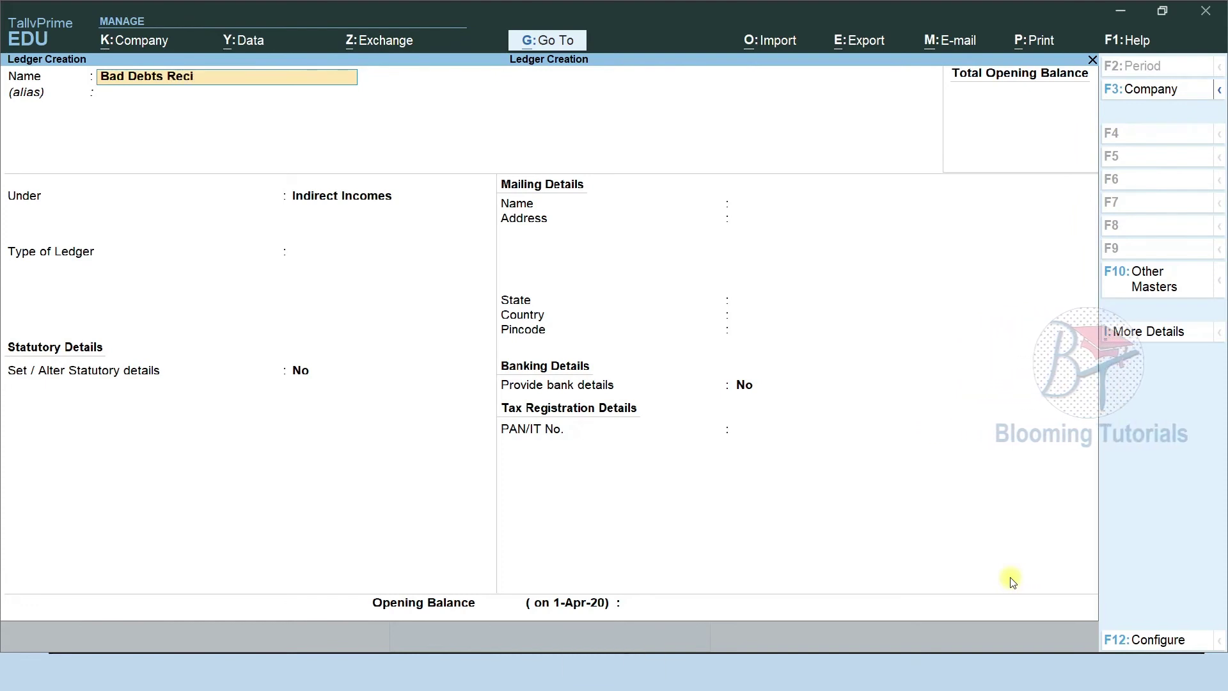
pyautogui.write('i')
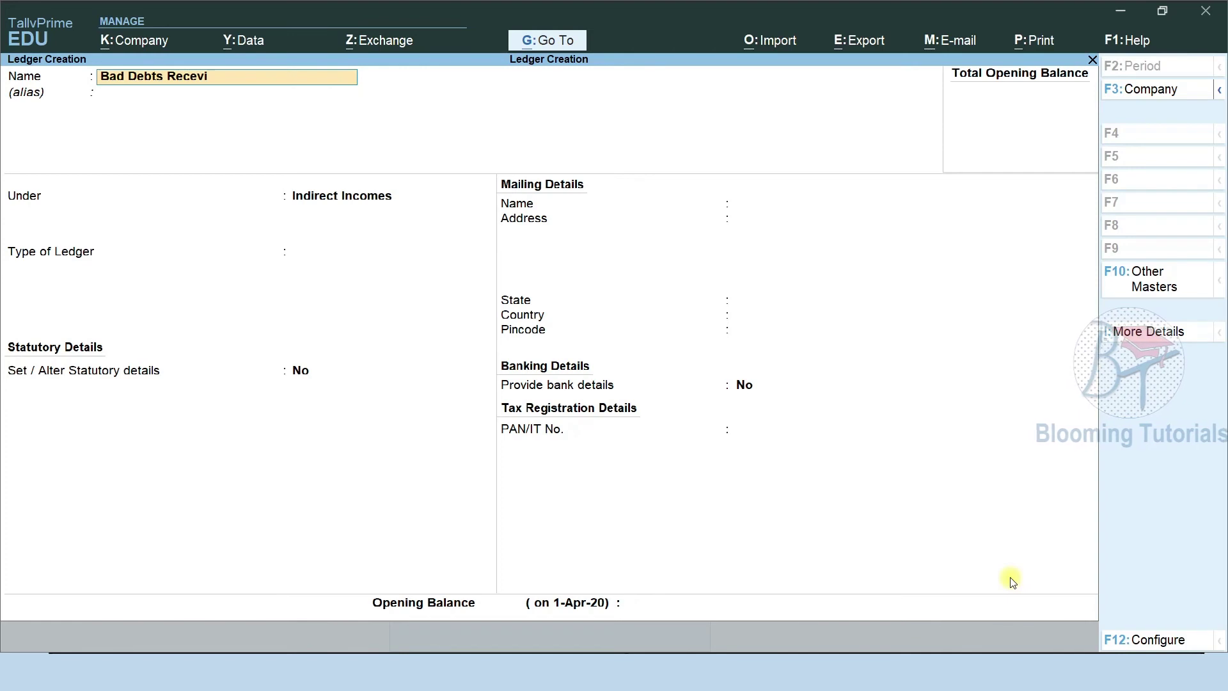
pyautogui.write('ved')
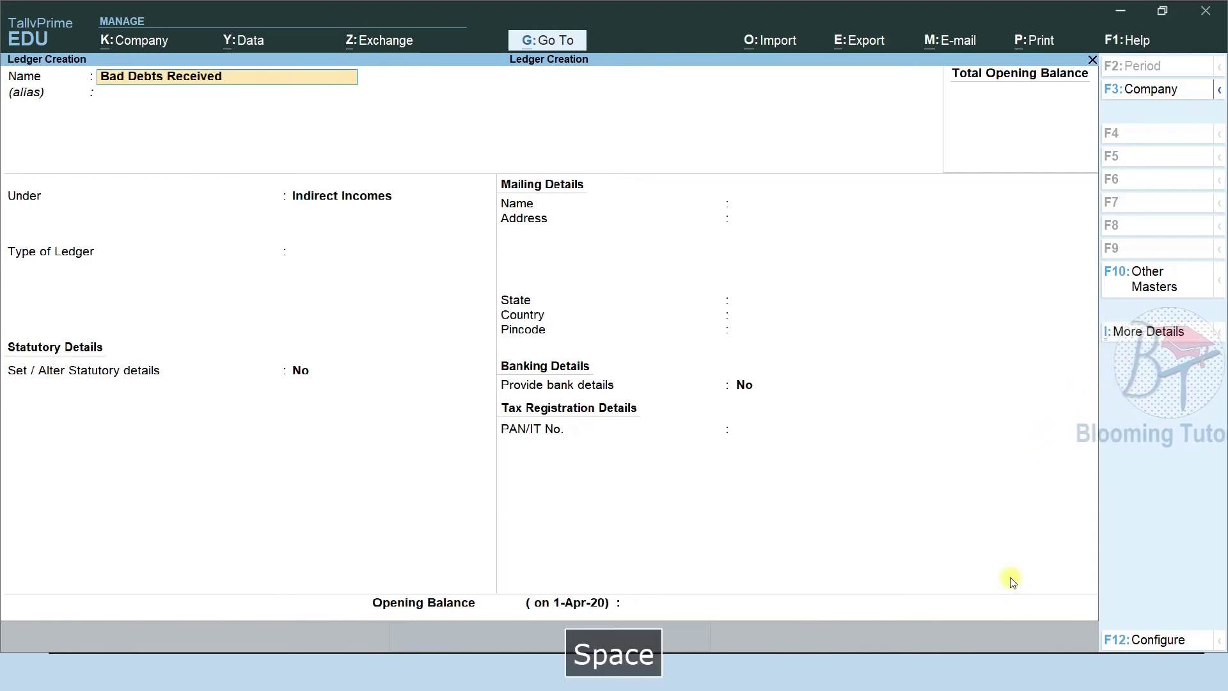
pyautogui.press('Return')
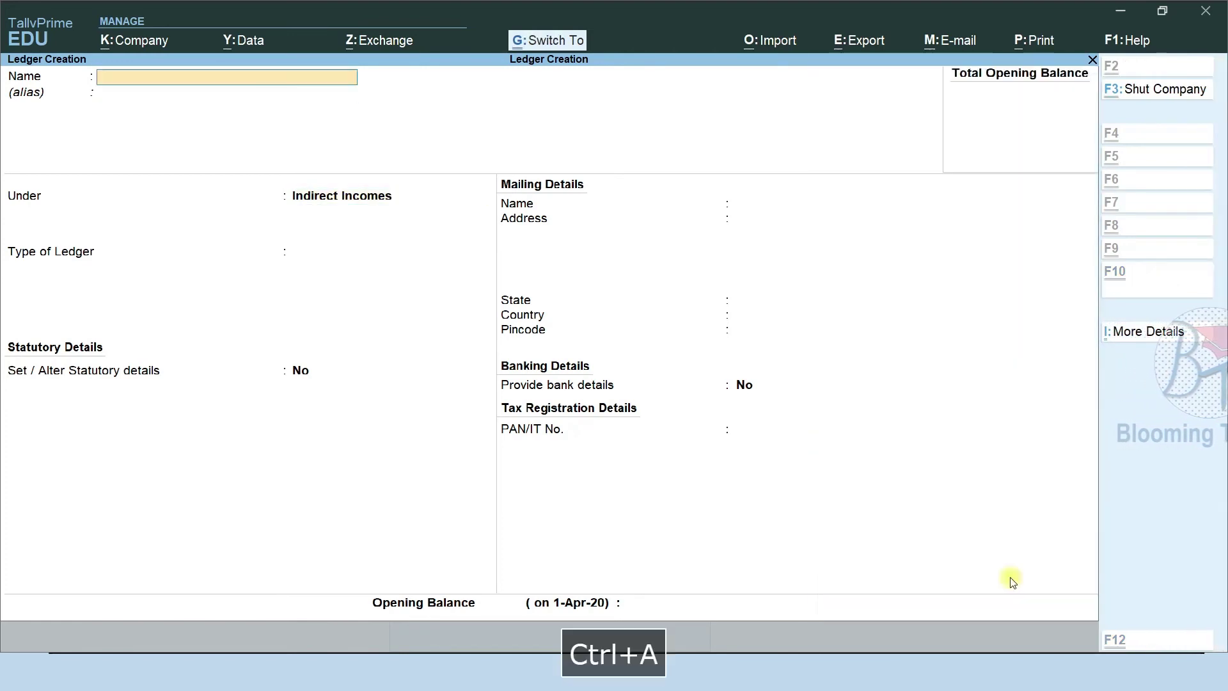
pyautogui.hotkey('ctrl', 'a')
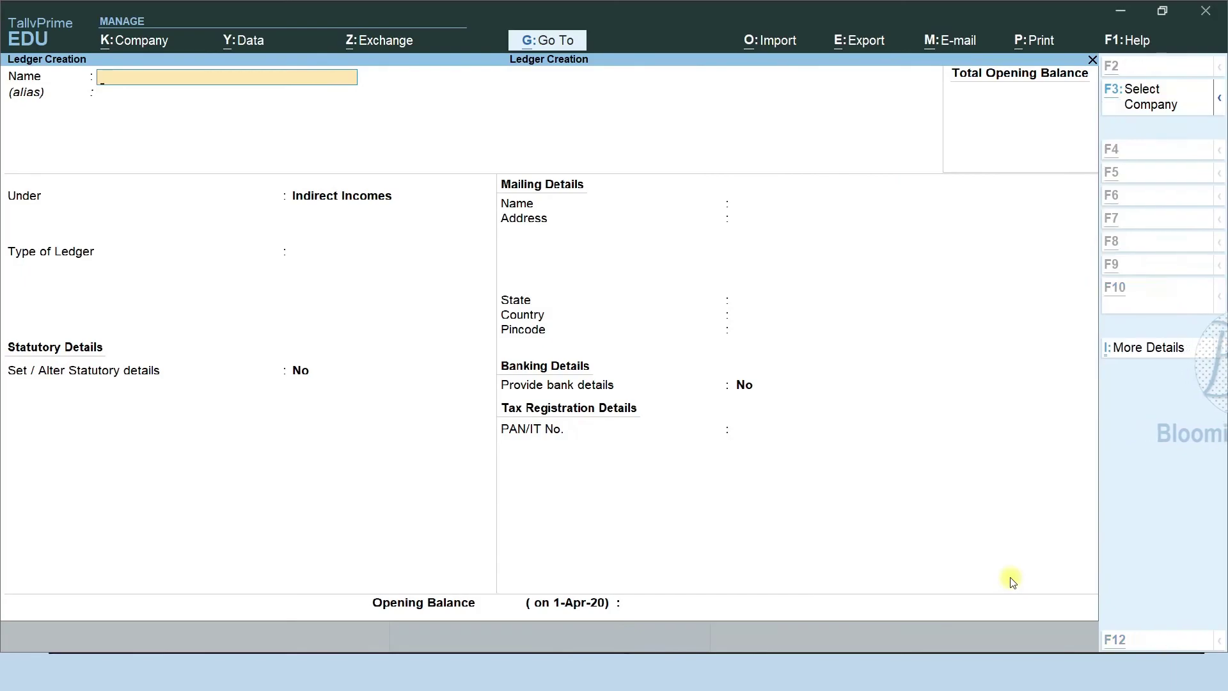
# Save an Income From Repair ledger under Indirect Incomes.
pyautogui.hotkey('alt', 'Tab')
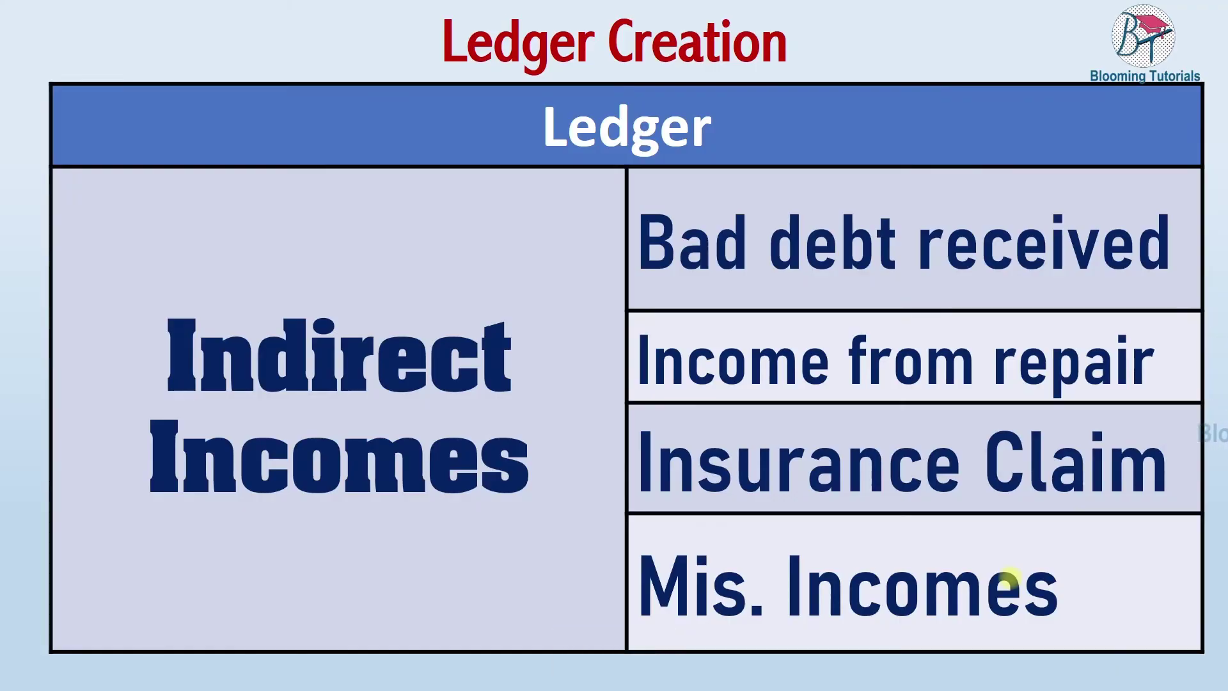
pyautogui.hotkey('alt', 'Tab')
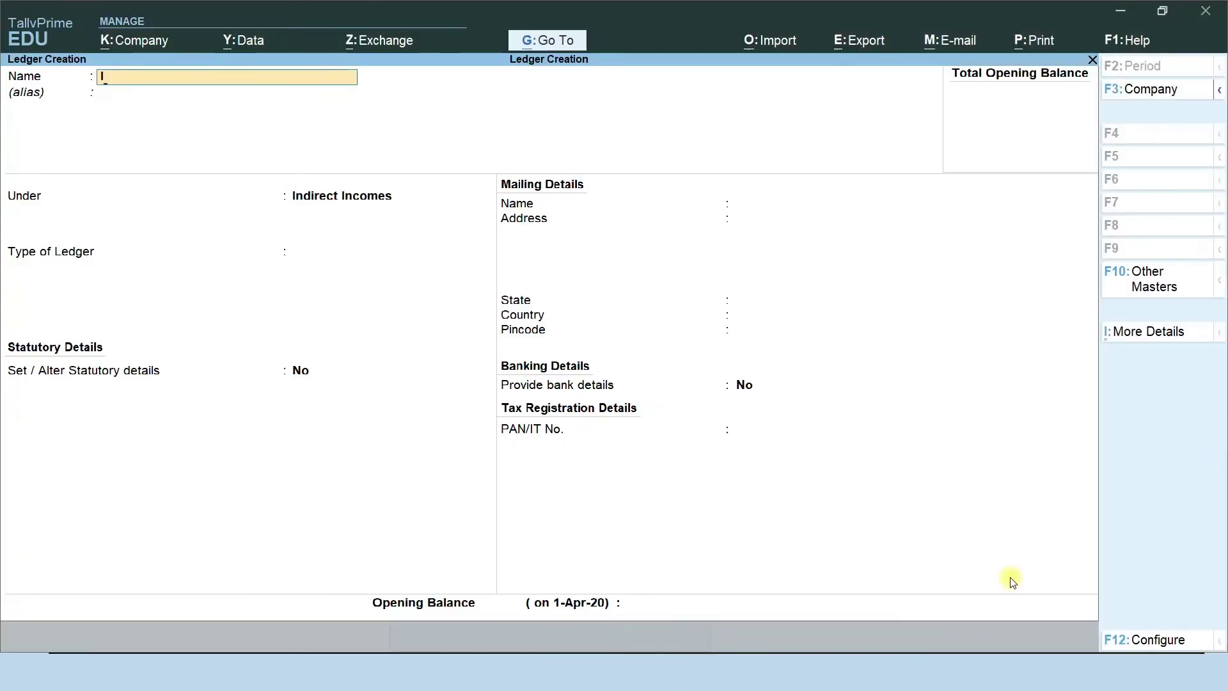
pyautogui.write('Income From ')
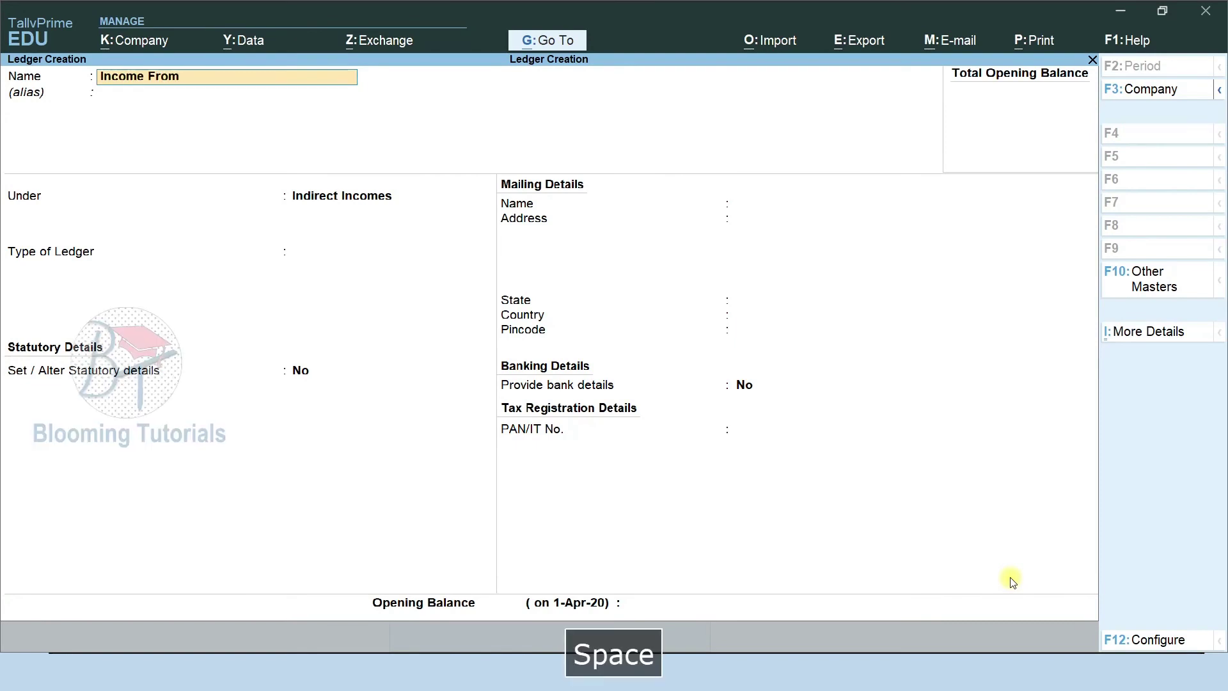
pyautogui.write('Repoir')
pyautogui.press('Return')
pyautogui.press('Return')
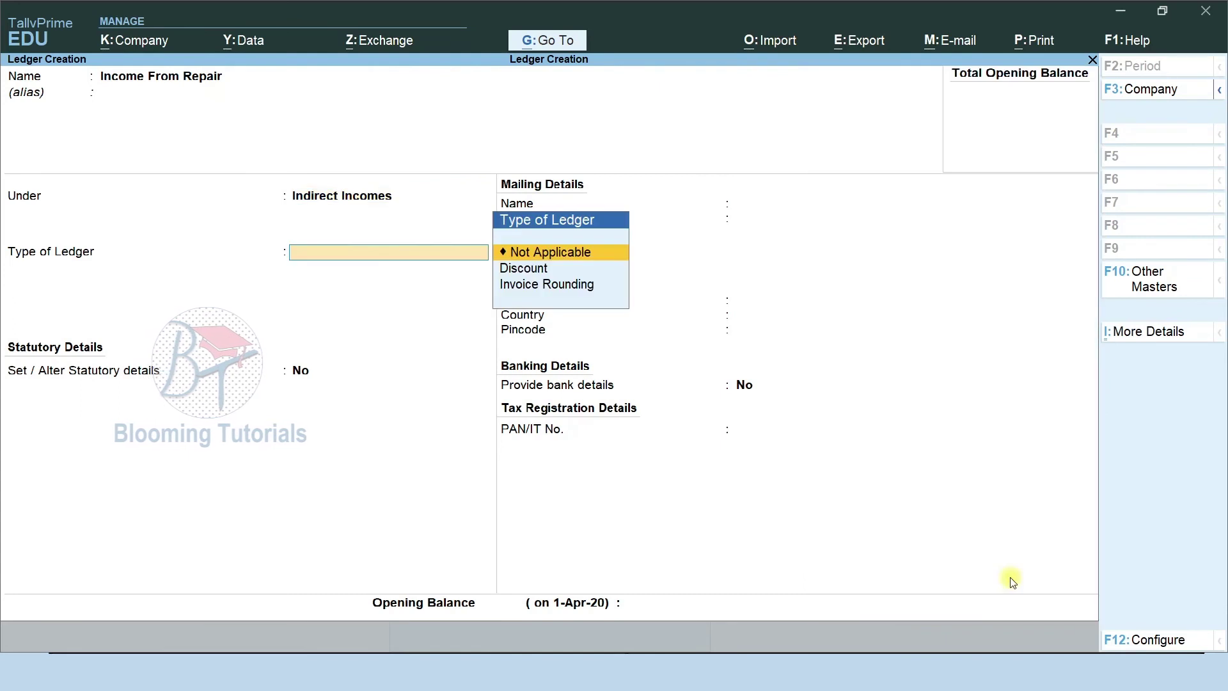
pyautogui.hotkey('ctrl', 'a')
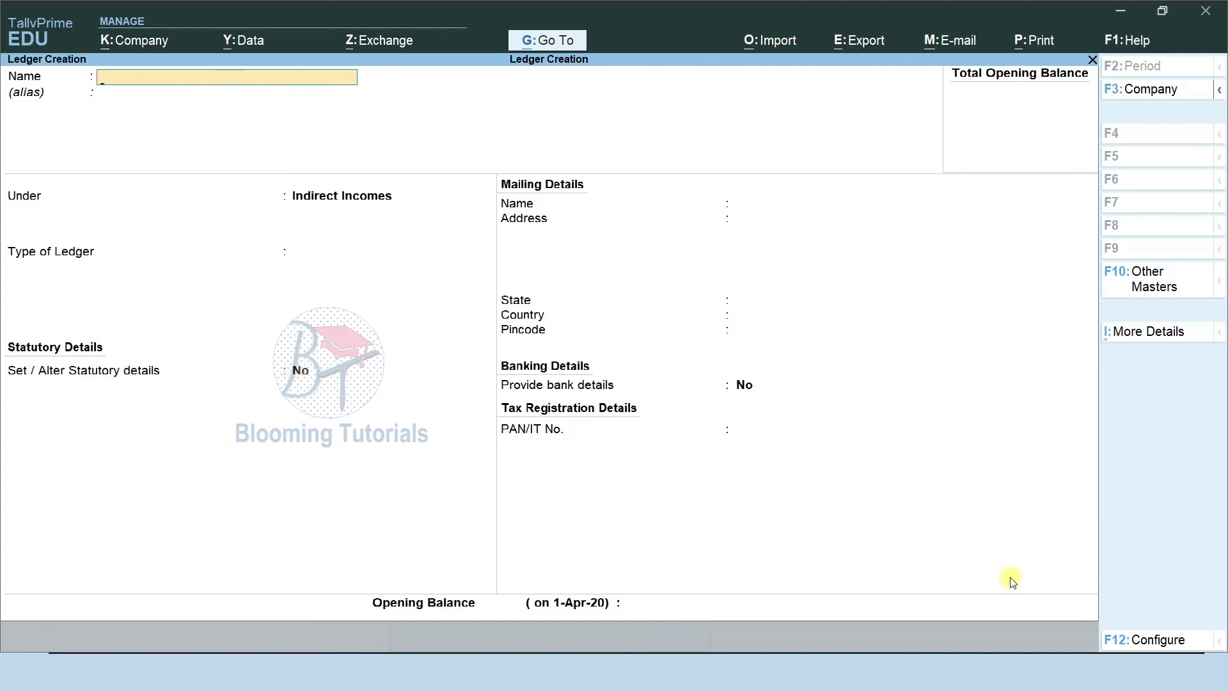
# Save an 'Insurance claim' ledger under Indirect Incomes.
pyautogui.hotkey('alt', 'Tab')
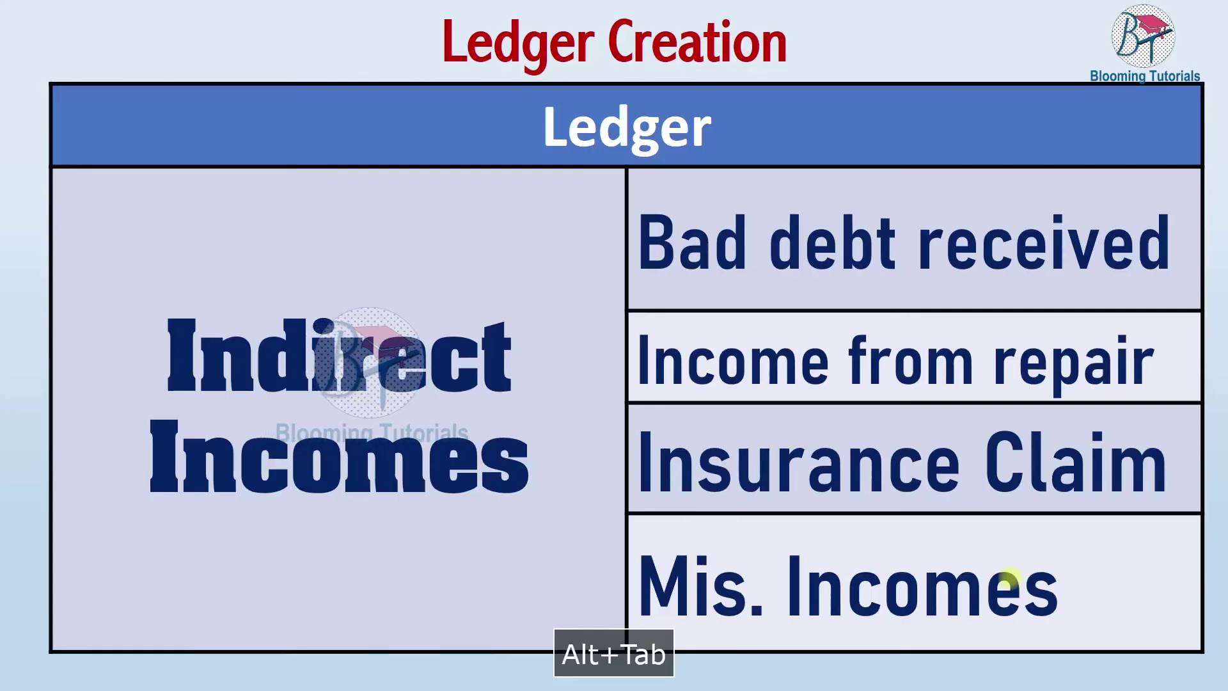
pyautogui.hotkey('alt', 'Tab')
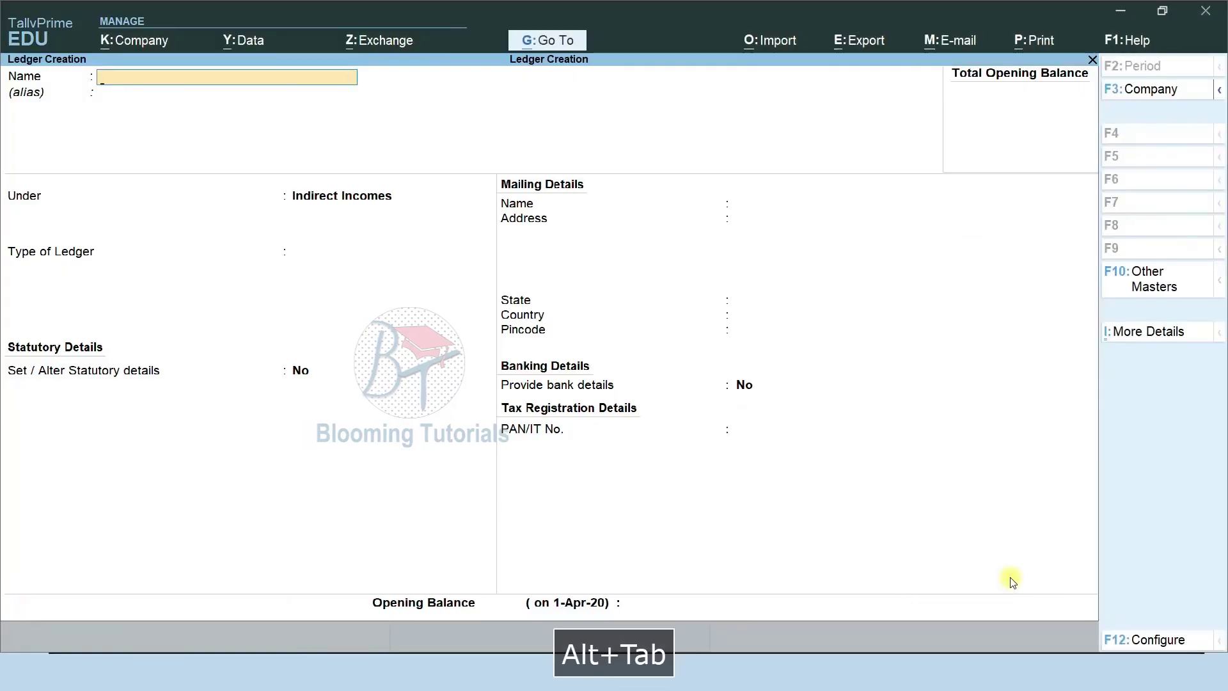
pyautogui.write('Insura')
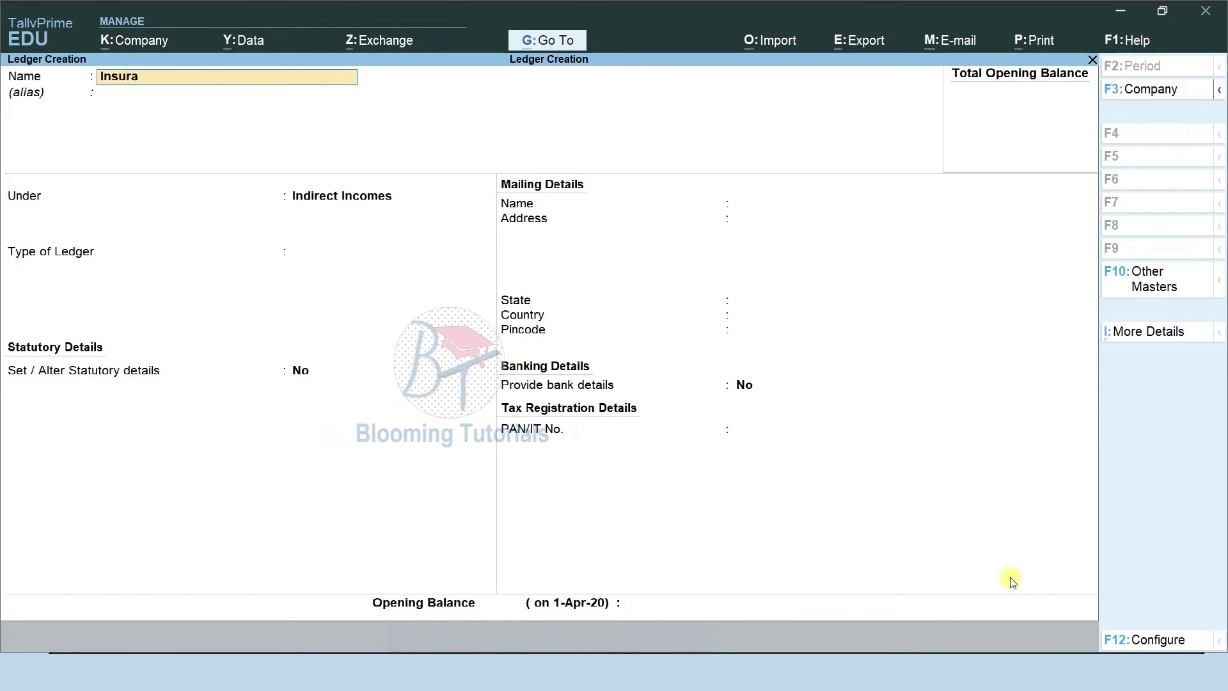
pyautogui.write('nce claim')
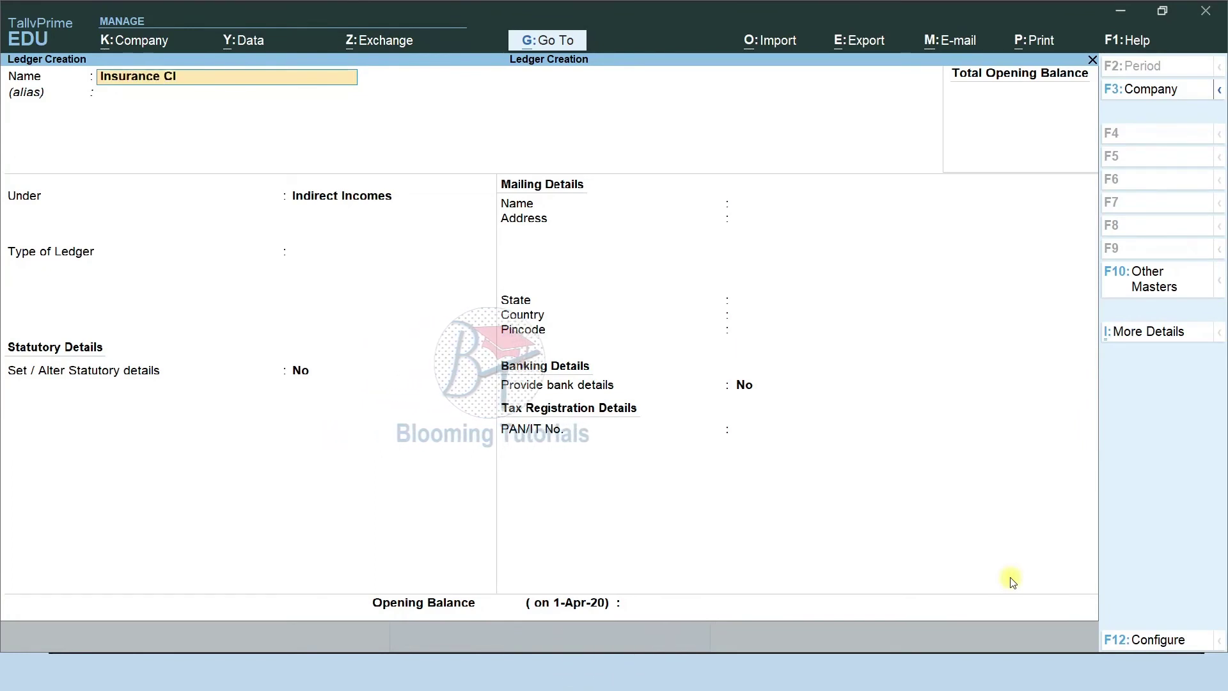
pyautogui.press('Return')
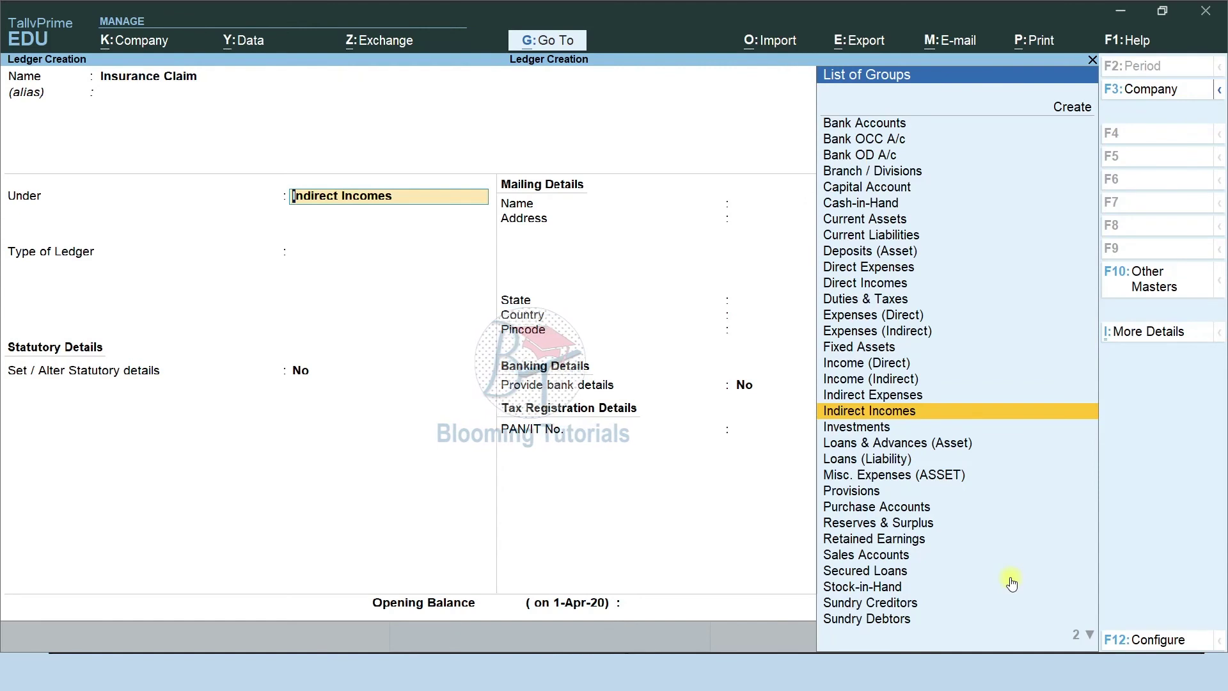
pyautogui.hotkey('ctrl', 'a')
# Save a 'Miscellaneous income' ledger under Indirect Incomes.
pyautogui.write('Miscell')
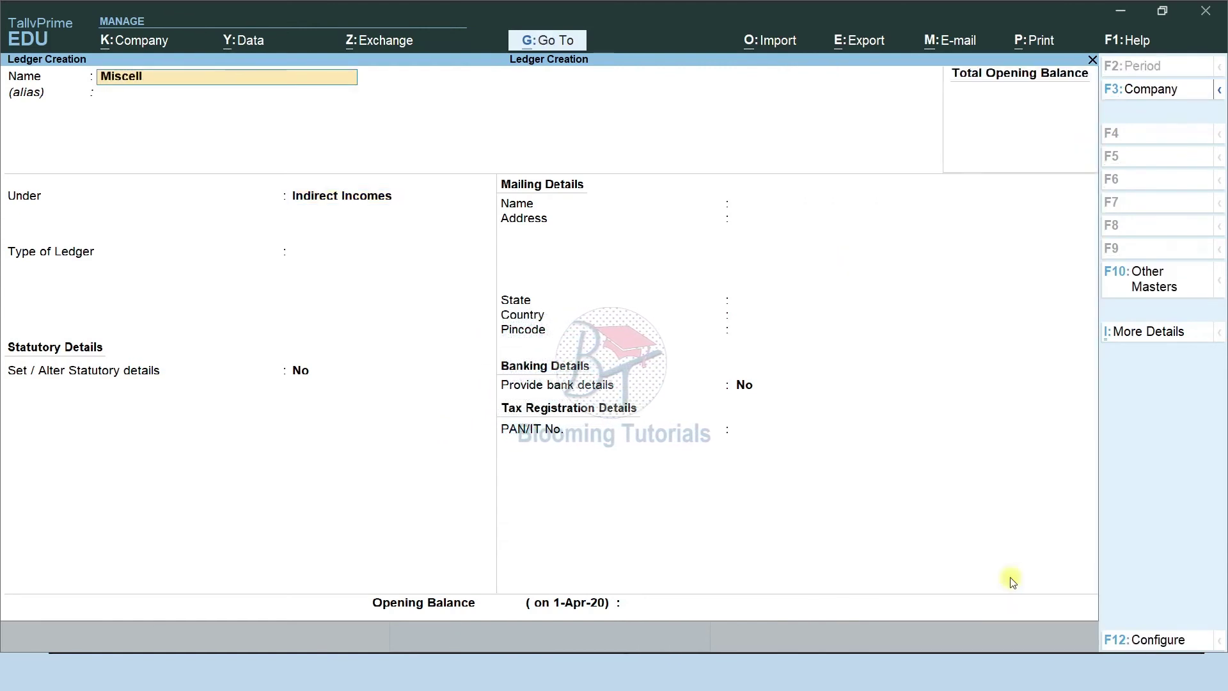
pyautogui.write('ane')
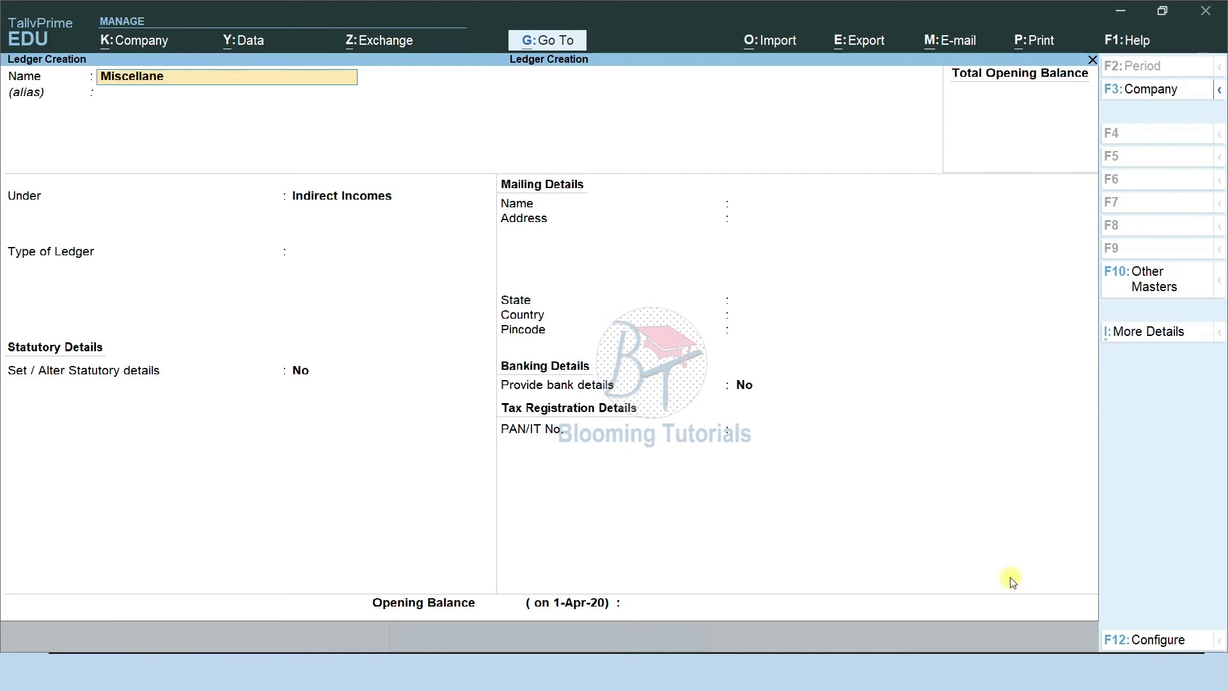
pyautogui.write('ous income')
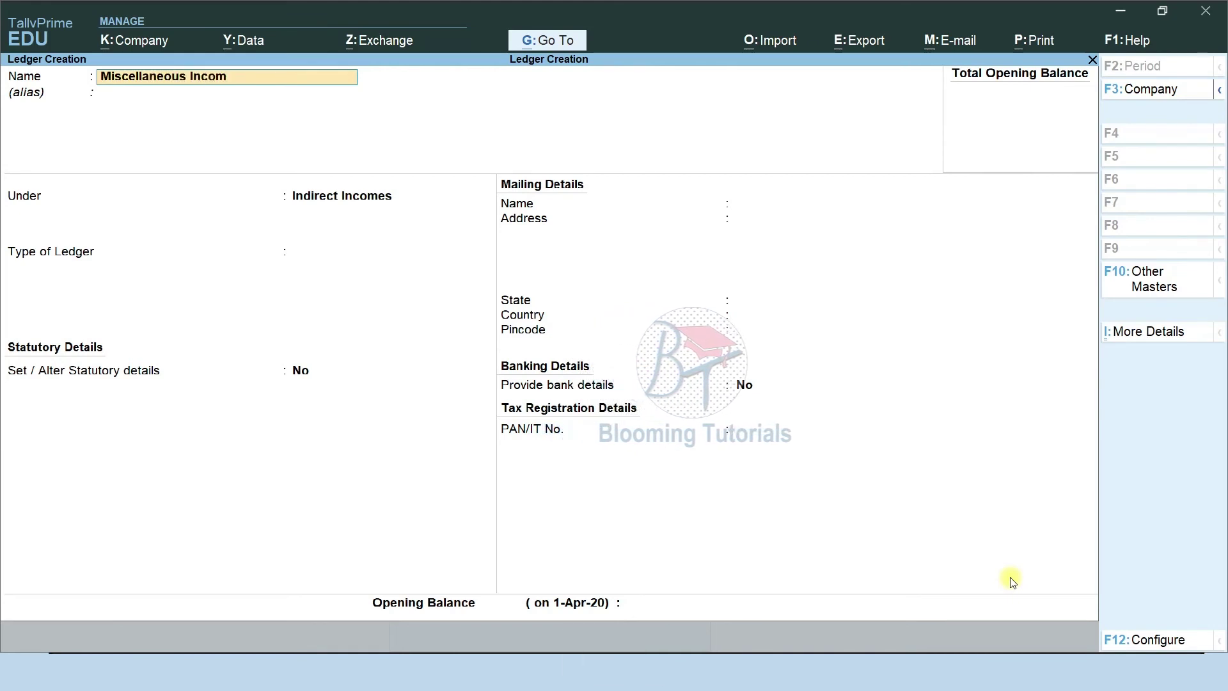
pyautogui.press('Return')
pyautogui.press('Return')
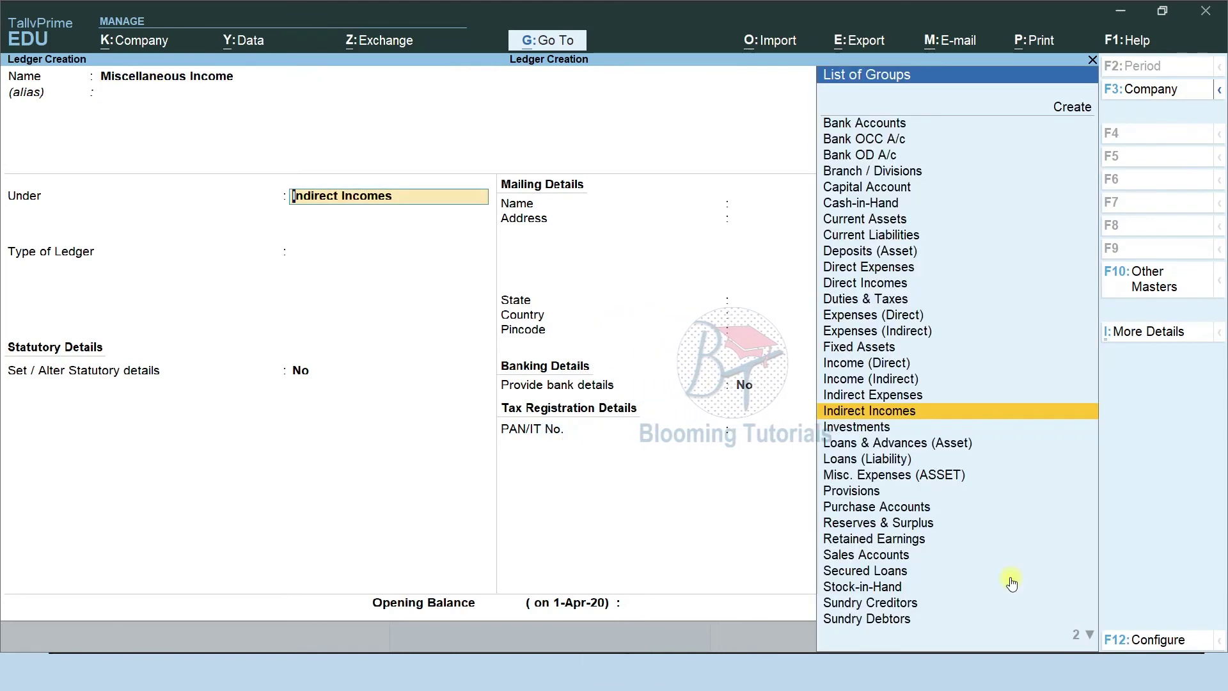
pyautogui.press('Return')
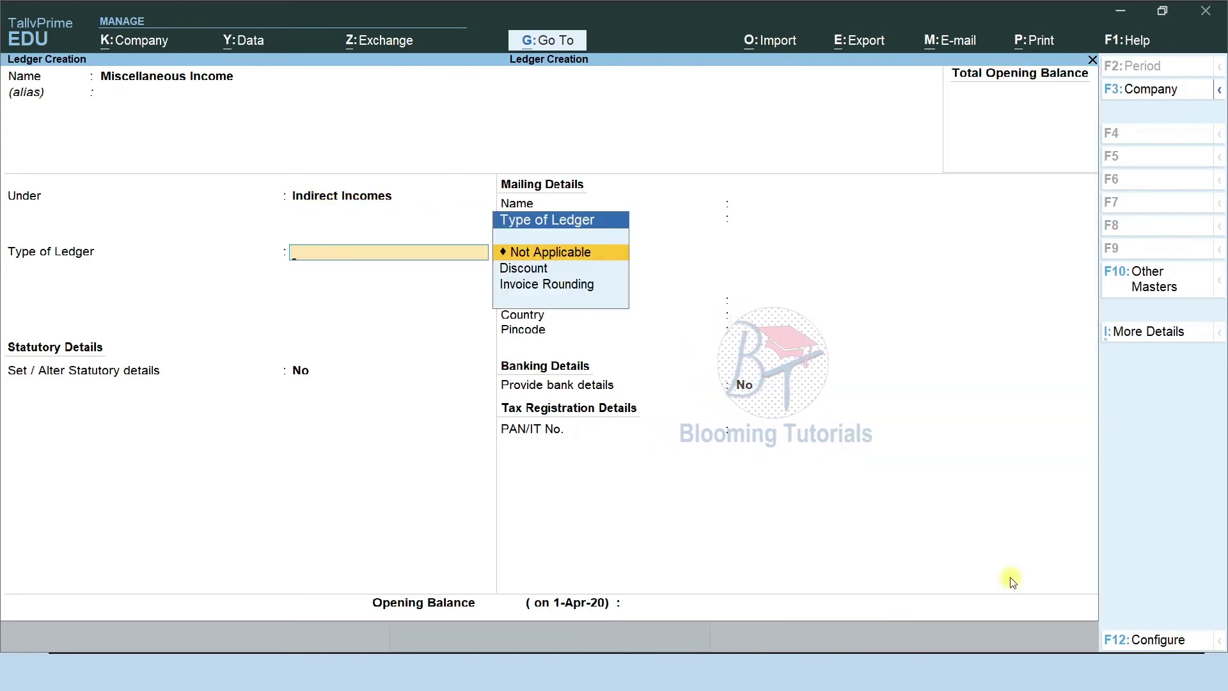
pyautogui.press('ctrl')
pyautogui.hotkey('ctrl', 'a')
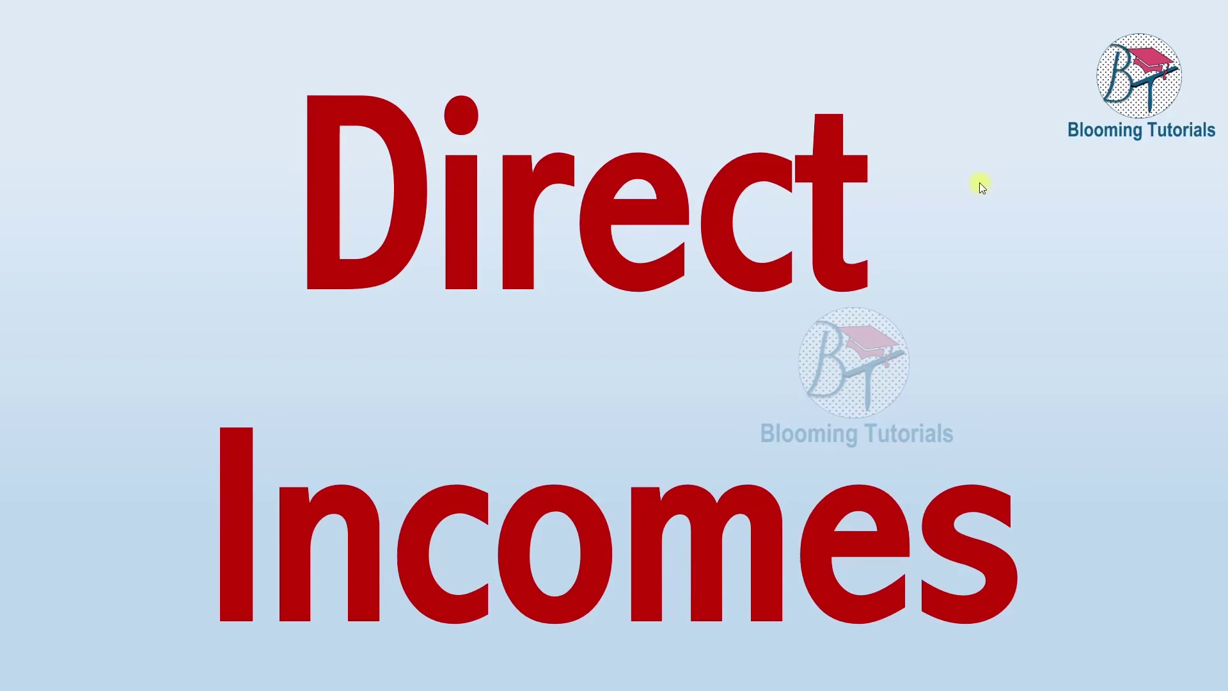
# Advance the slideshow to the table listing Factory, Freight, Maintenance and Transportation Charges Incomes.
pyautogui.click(877, 292)
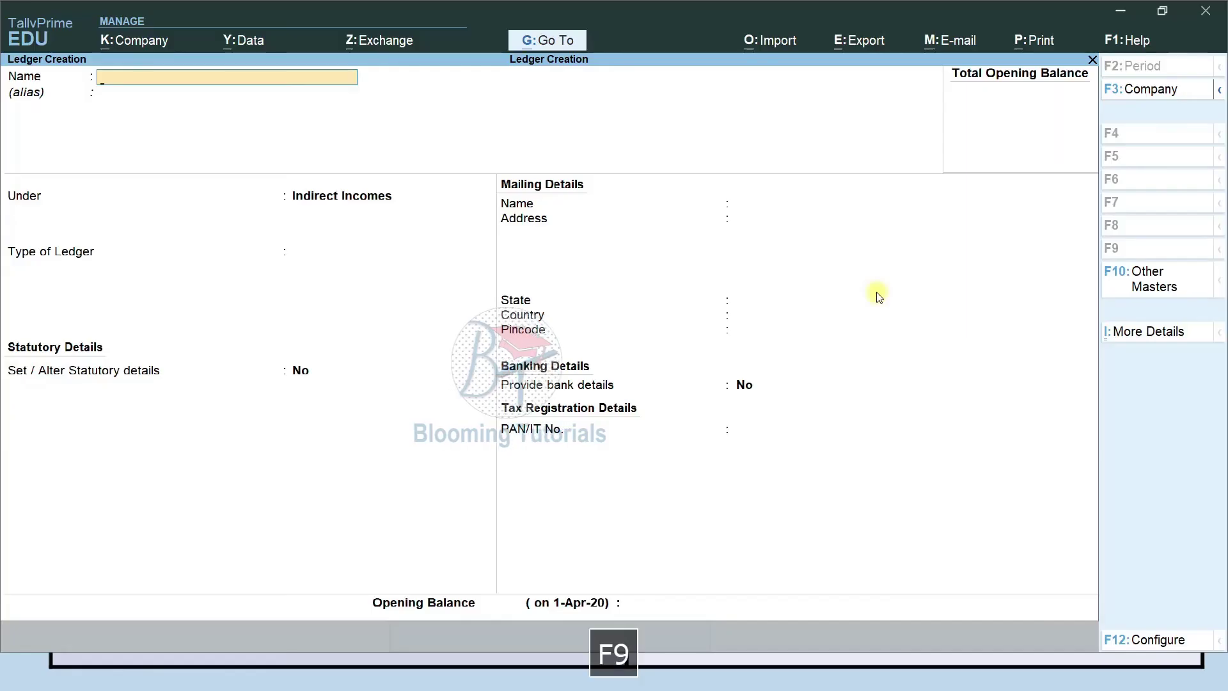
# Create and save the Factory Incomes ledger under Direct Incomes, type Not Applicable.
pyautogui.write('Factory in')
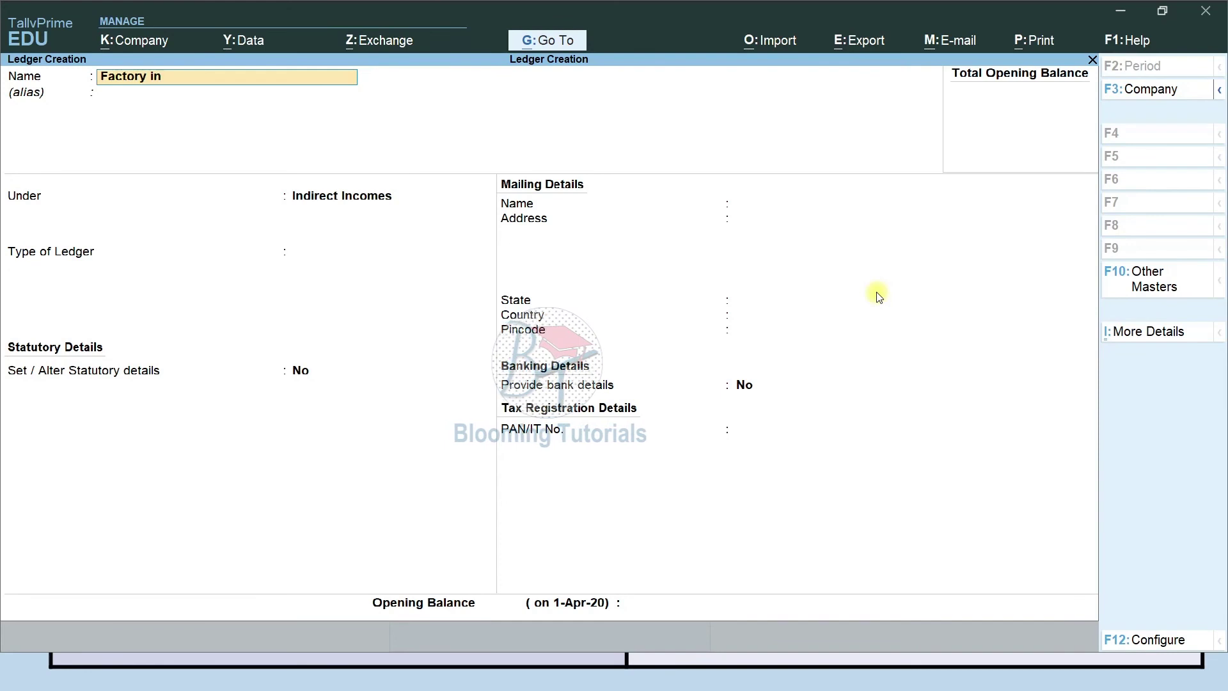
pyautogui.write('comes')
pyautogui.press('Return')
pyautogui.press('Return')
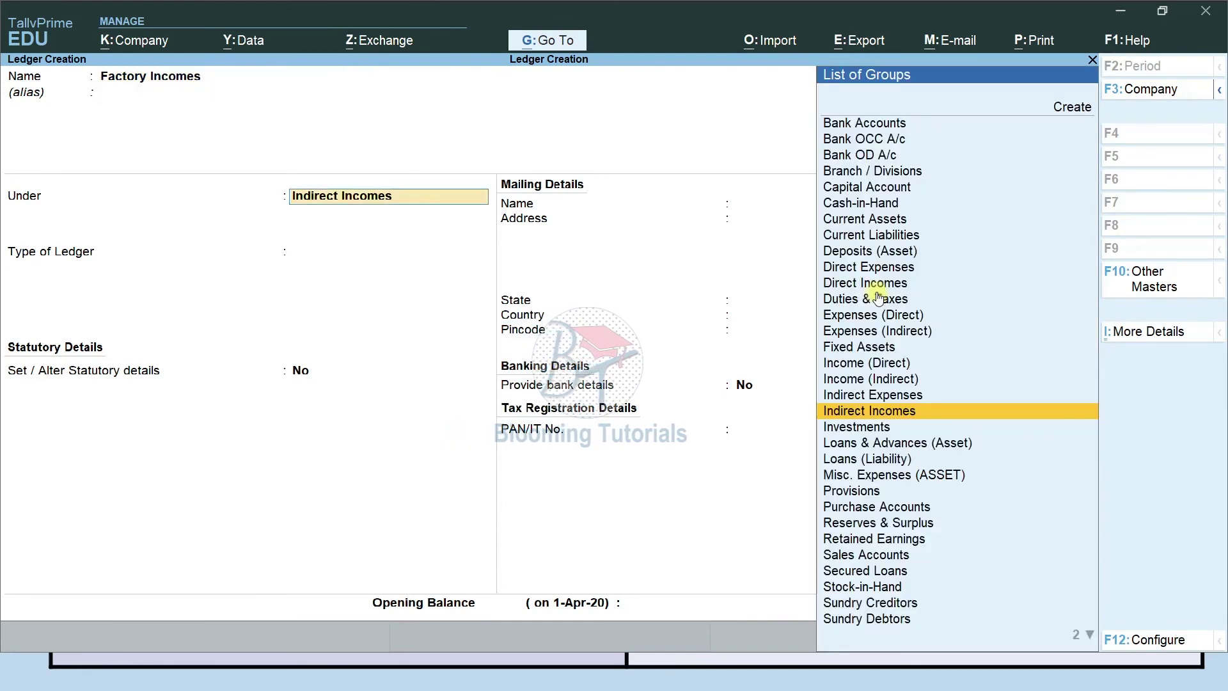
pyautogui.write('Dir')
pyautogui.press('Down')
pyautogui.press('Down')
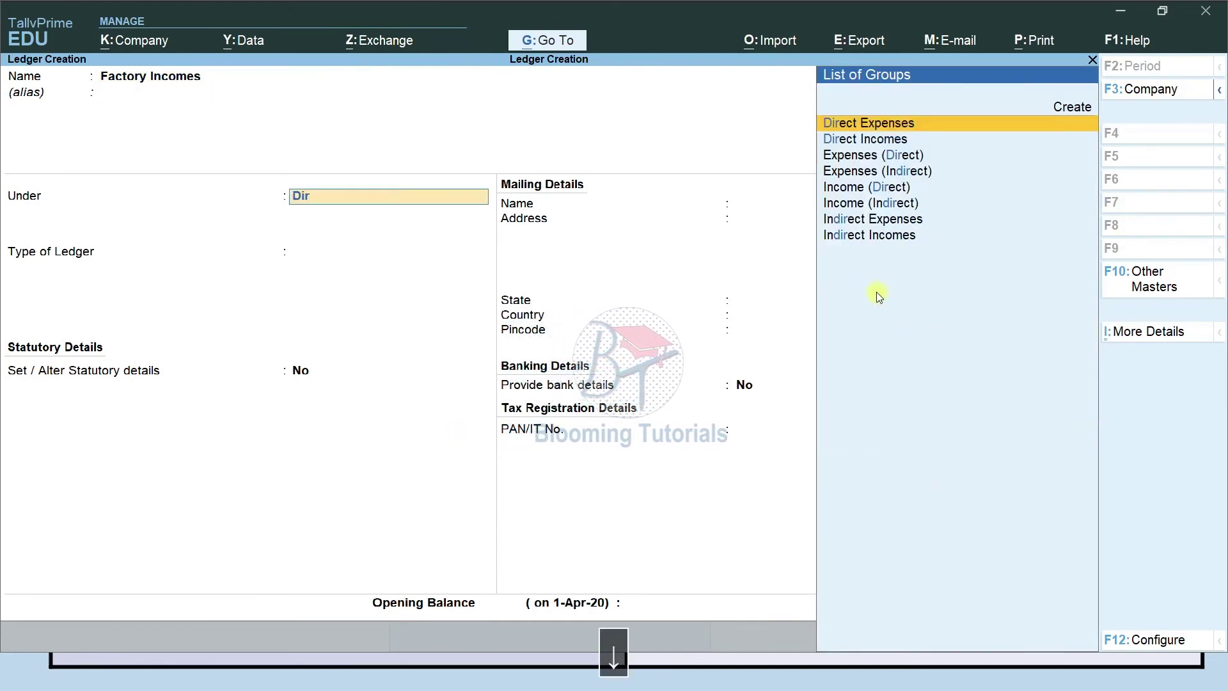
pyautogui.press('Return')
pyautogui.press('Return')
pyautogui.press('ctrl')
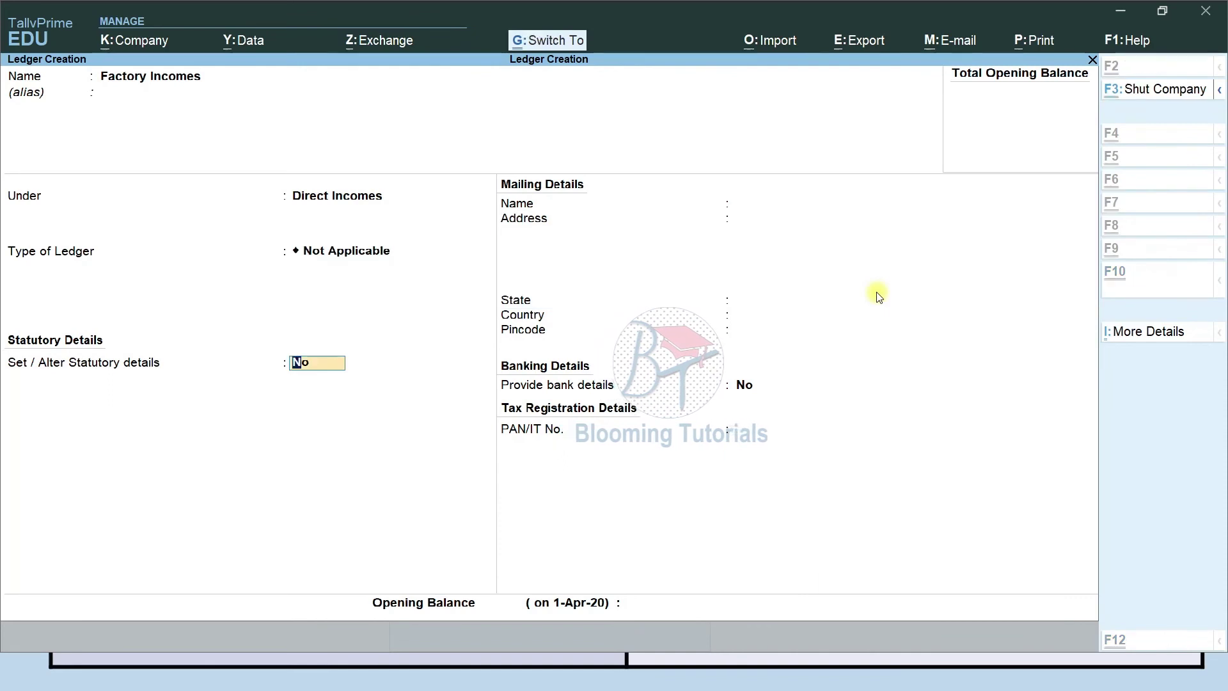
pyautogui.hotkey('ctrl', 'a')
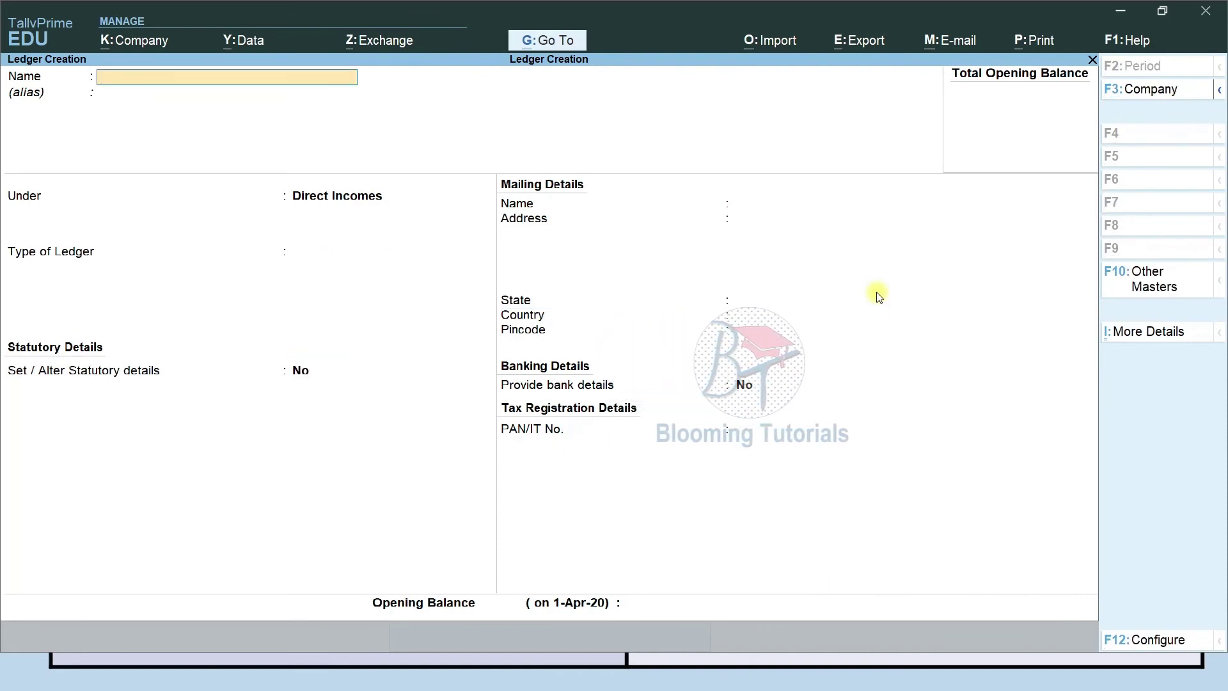
# Check the ledger slide, then create and save Freight Charges Income under Direct Incomes.
pyautogui.hotkey('alt', 'Tab')
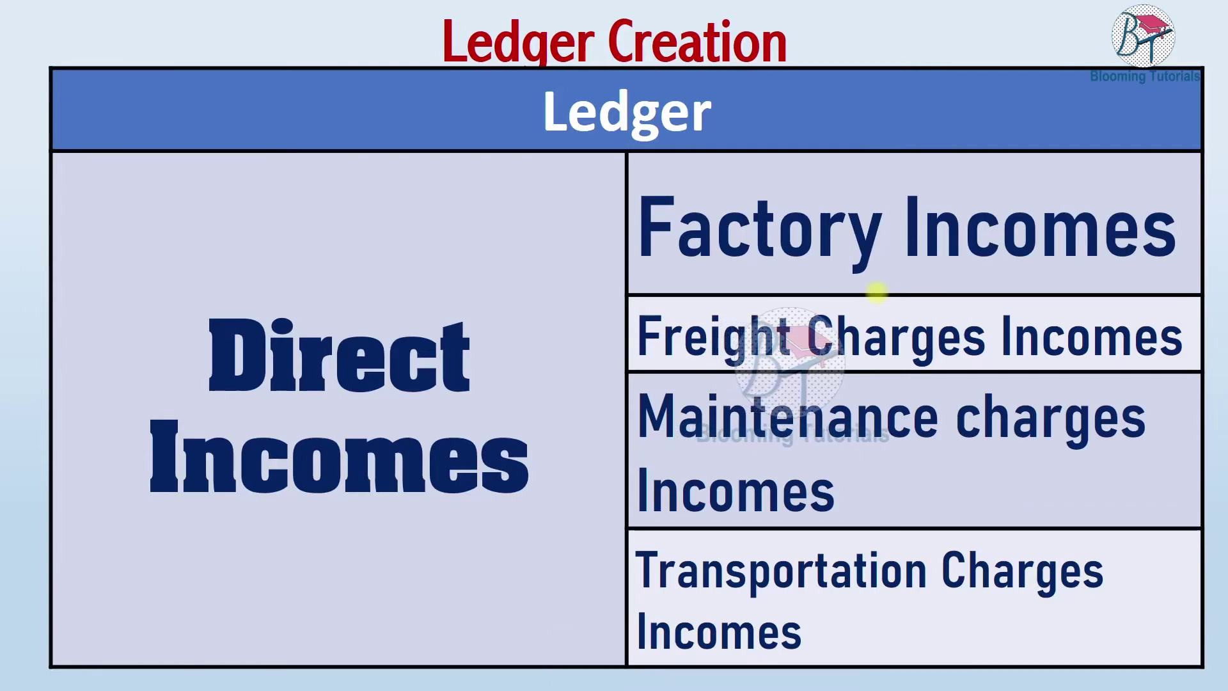
pyautogui.hotkey('alt', 'Tab')
pyautogui.write('M')
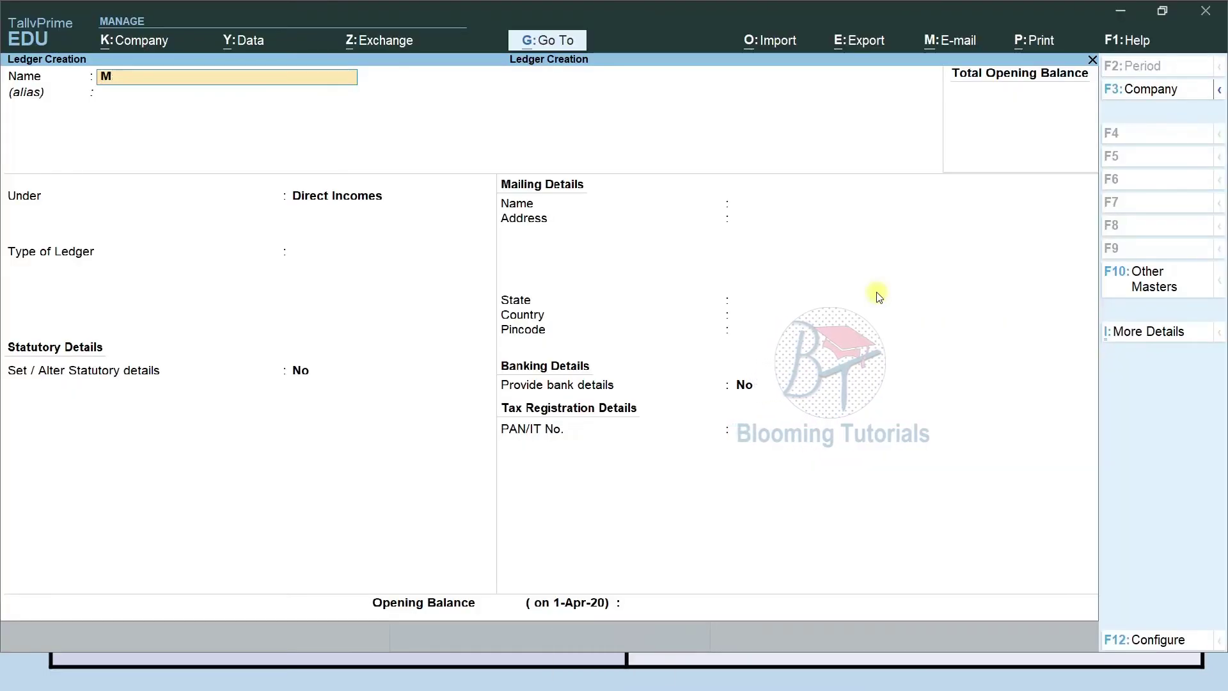
pyautogui.press('BackSpace')
pyautogui.write('Freight Charges Income')
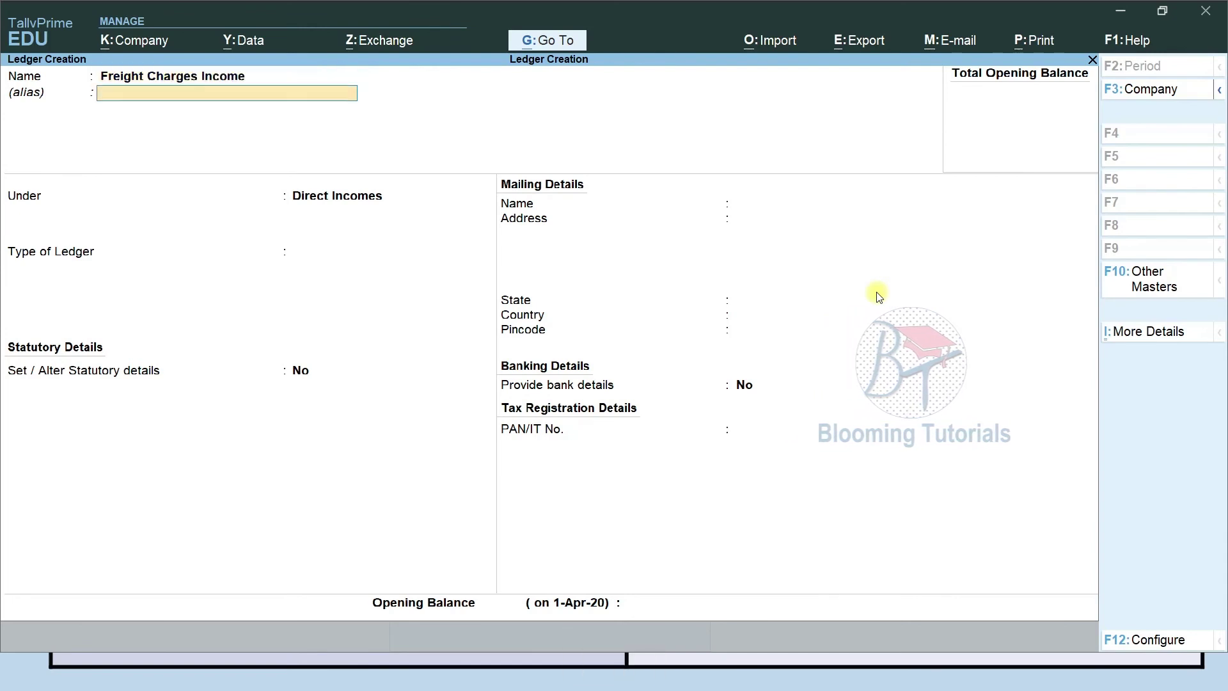
pyautogui.press('Return')
pyautogui.press('Return')
pyautogui.press('Return')
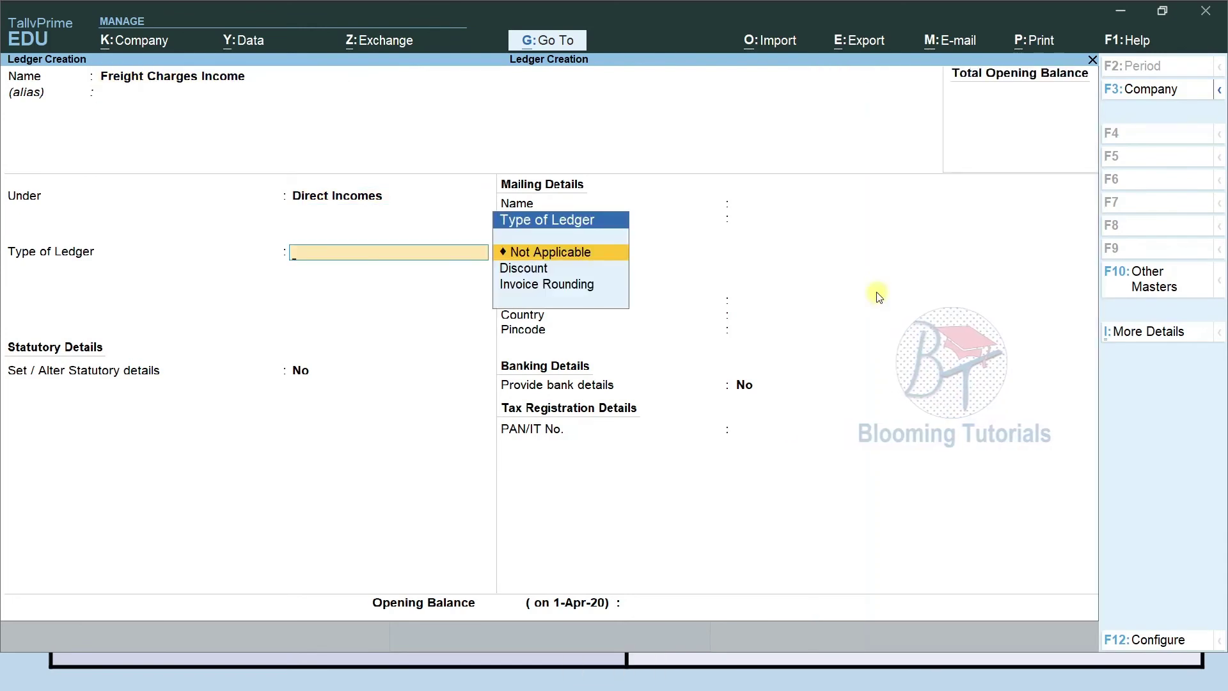
pyautogui.hotkey('ctrl', 'a')
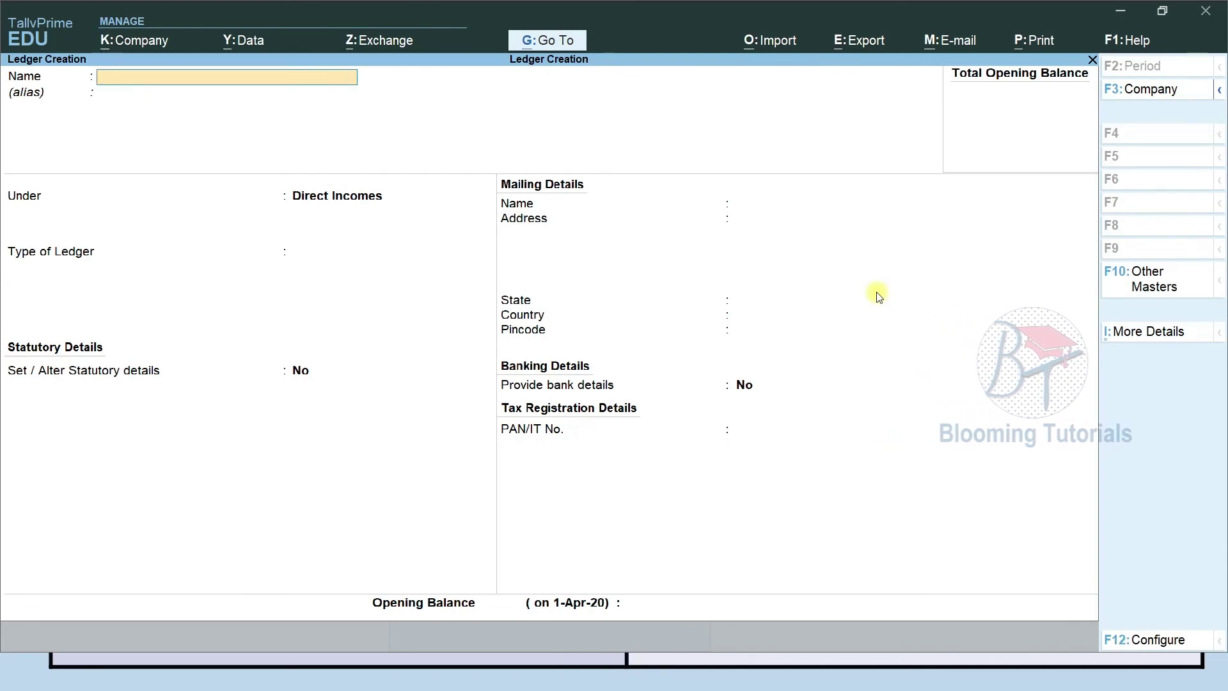
# Check the slide again and enter the name Maintenance Charges Income for the next ledger.
pyautogui.hotkey('alt', 'Tab')
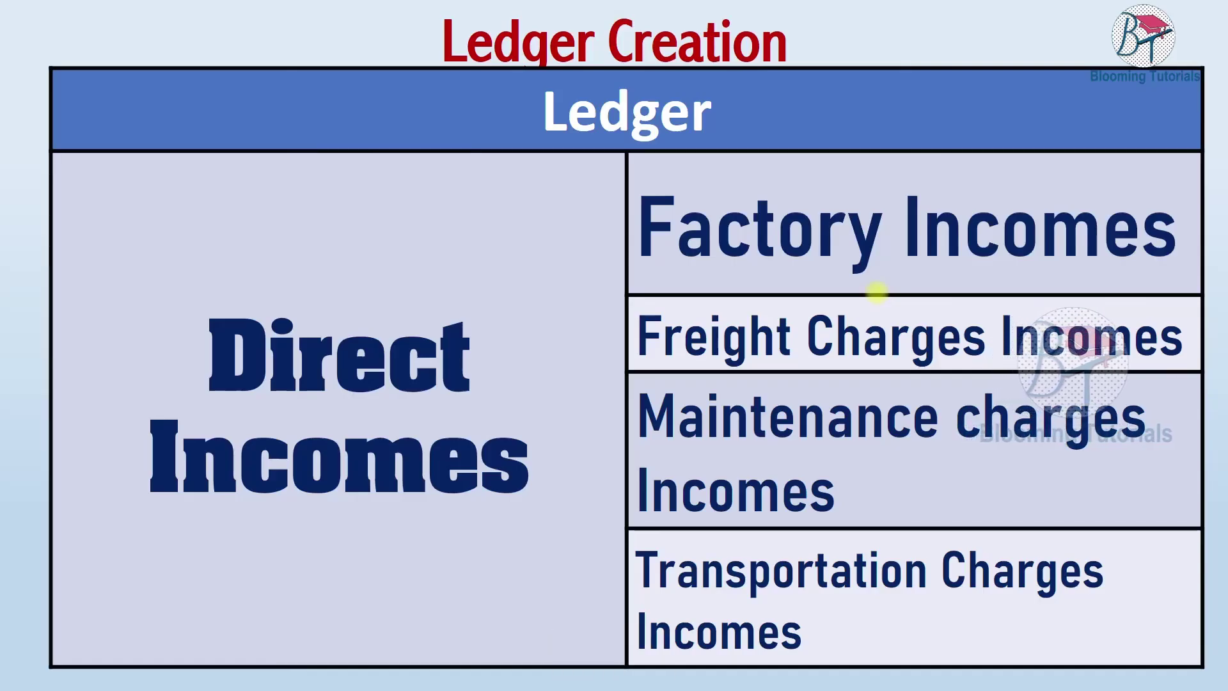
pyautogui.hotkey('alt', 'Tab')
pyautogui.write('P')
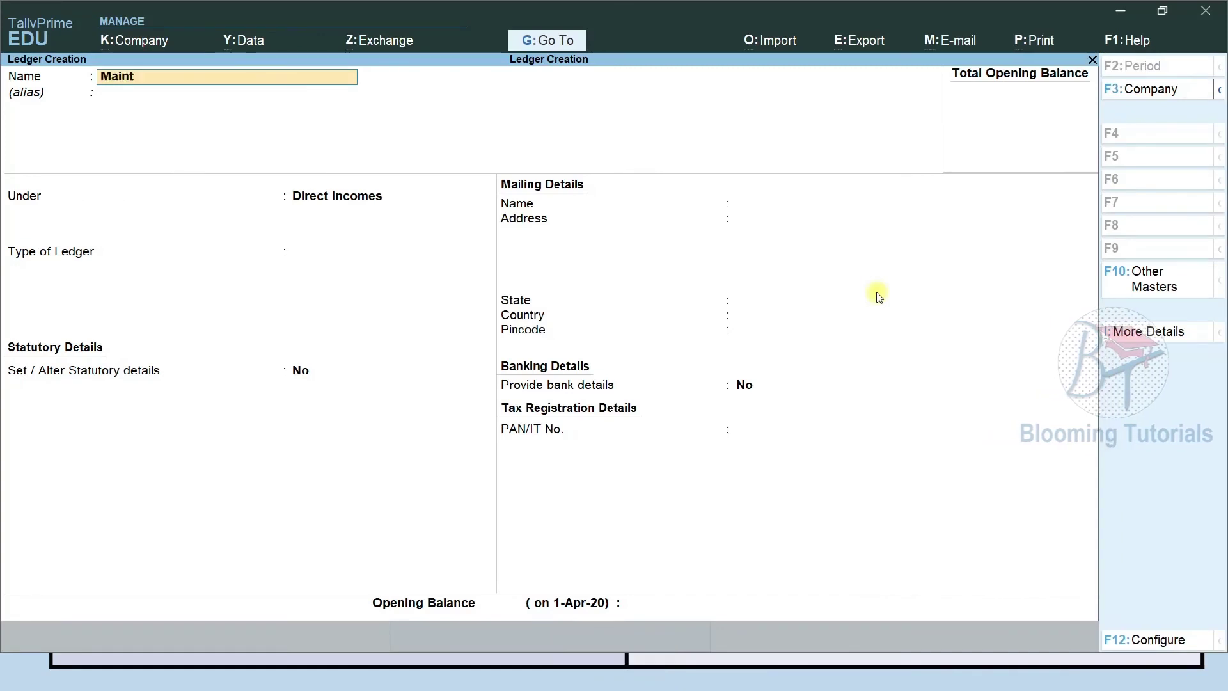
pyautogui.write('aintenance')
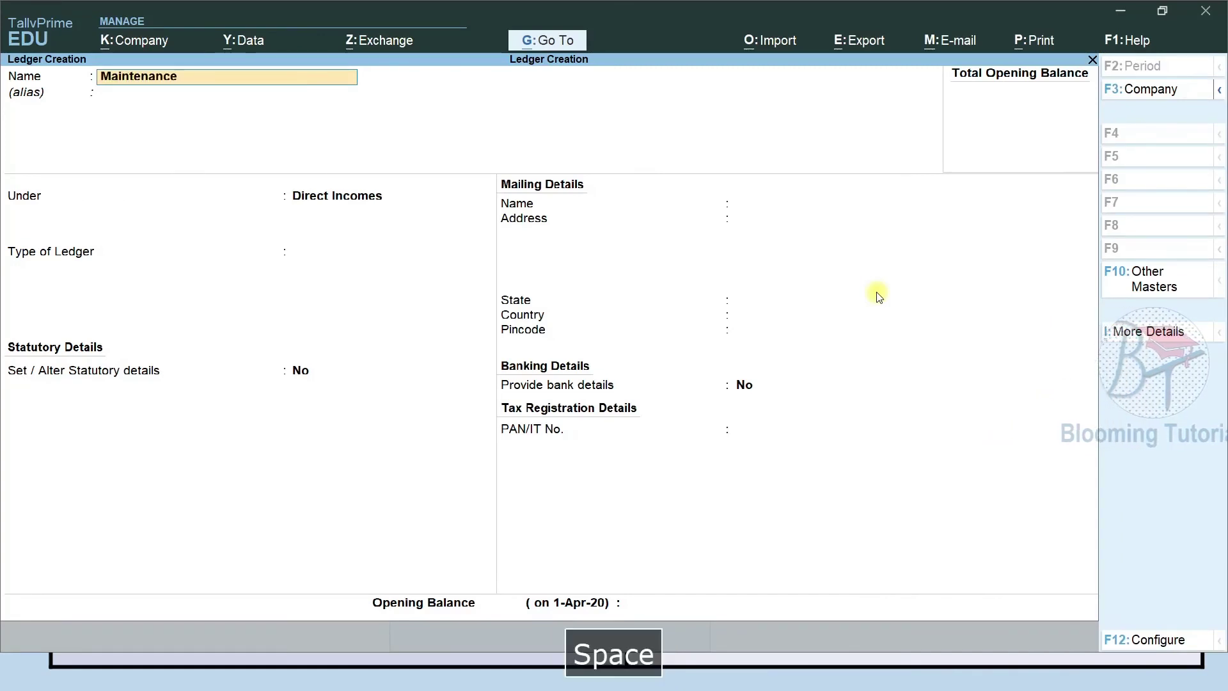
pyautogui.write(' Charges Income')
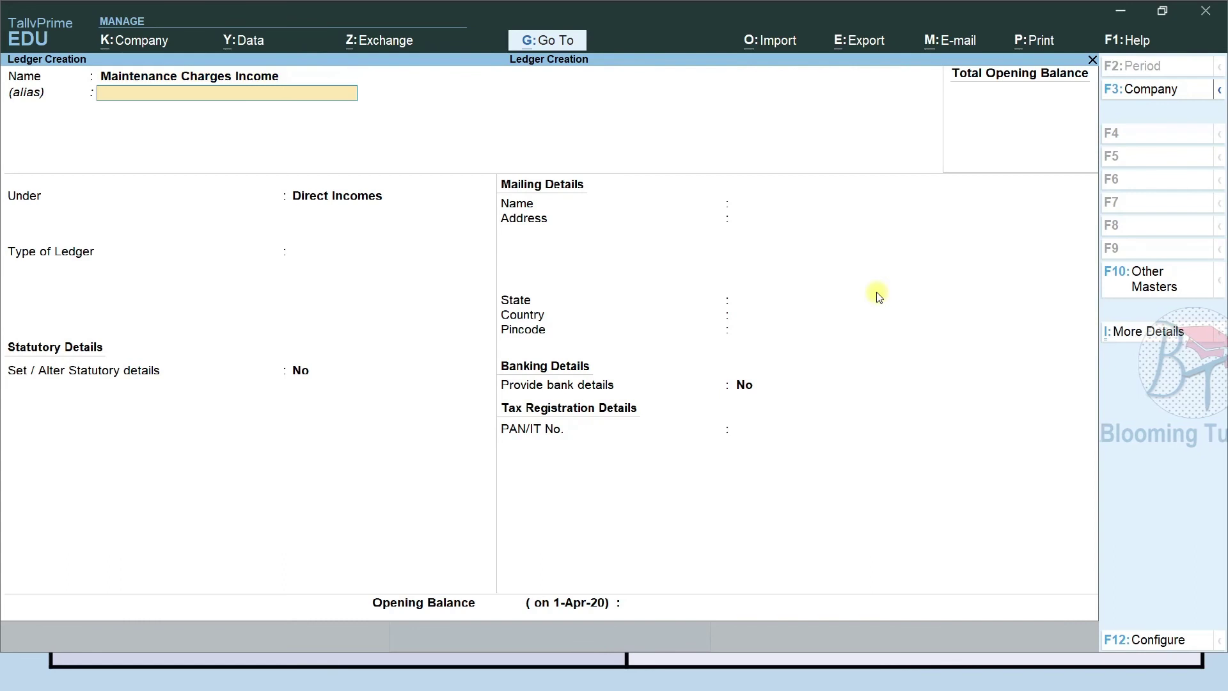
pyautogui.press('Return')
pyautogui.press('Return')
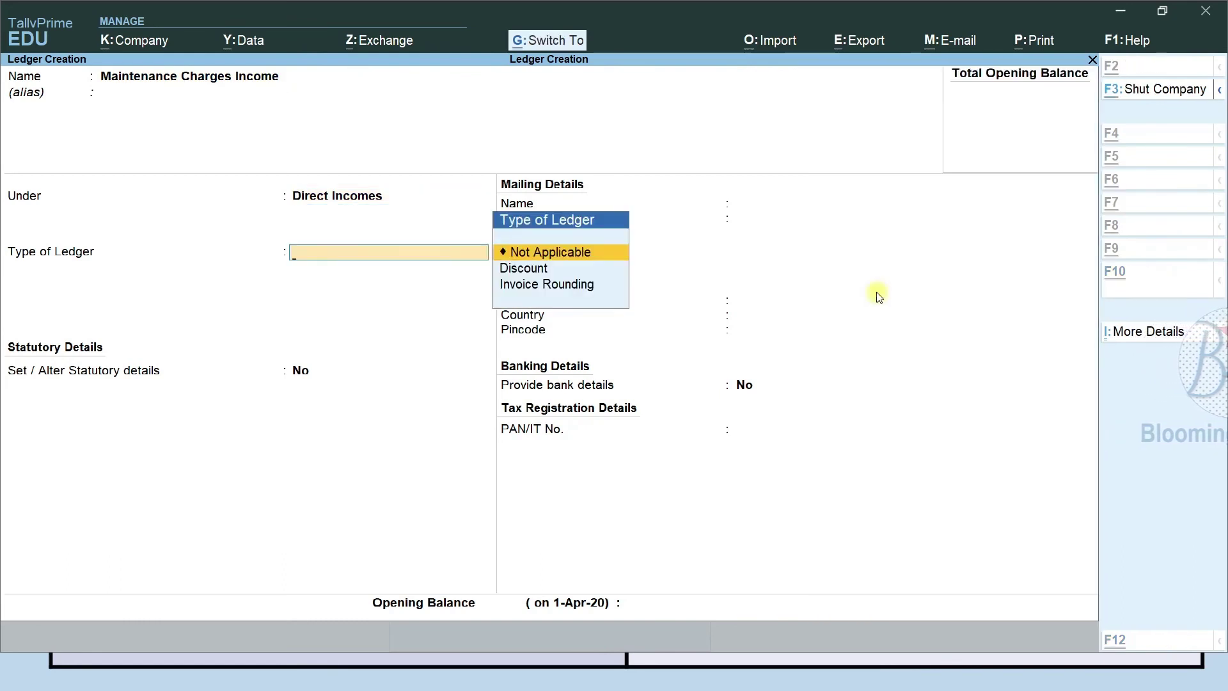
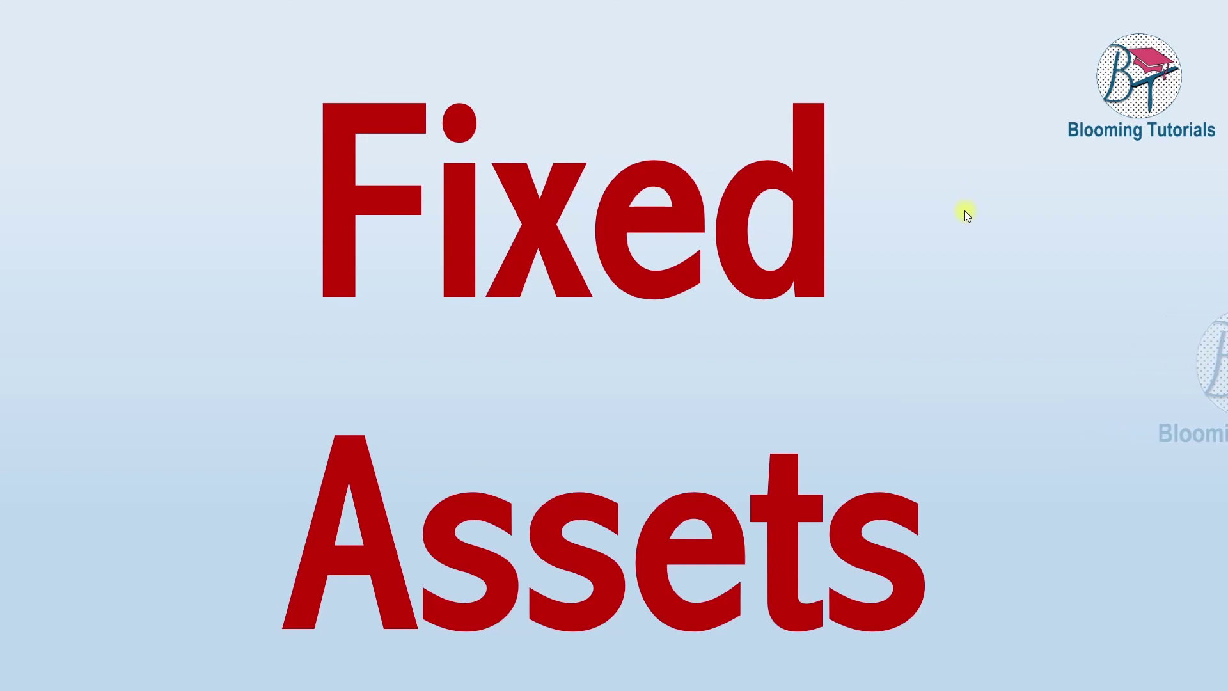
# Review the Fixed Assets ledger examples slide and enter Furniture as the new ledger name.
pyautogui.click(887, 450)
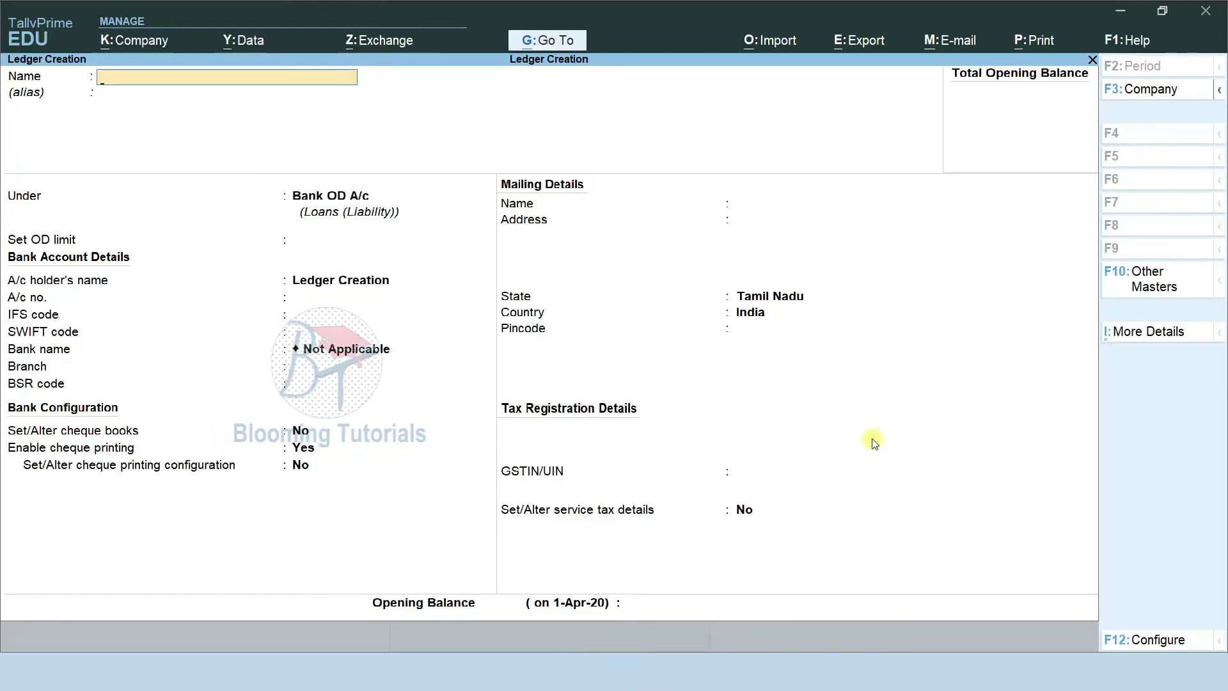
pyautogui.write('Furniture')
# Save the Furniture and Machine ledgers under Fixed Assets.
pyautogui.press('Return')
pyautogui.press('Return')
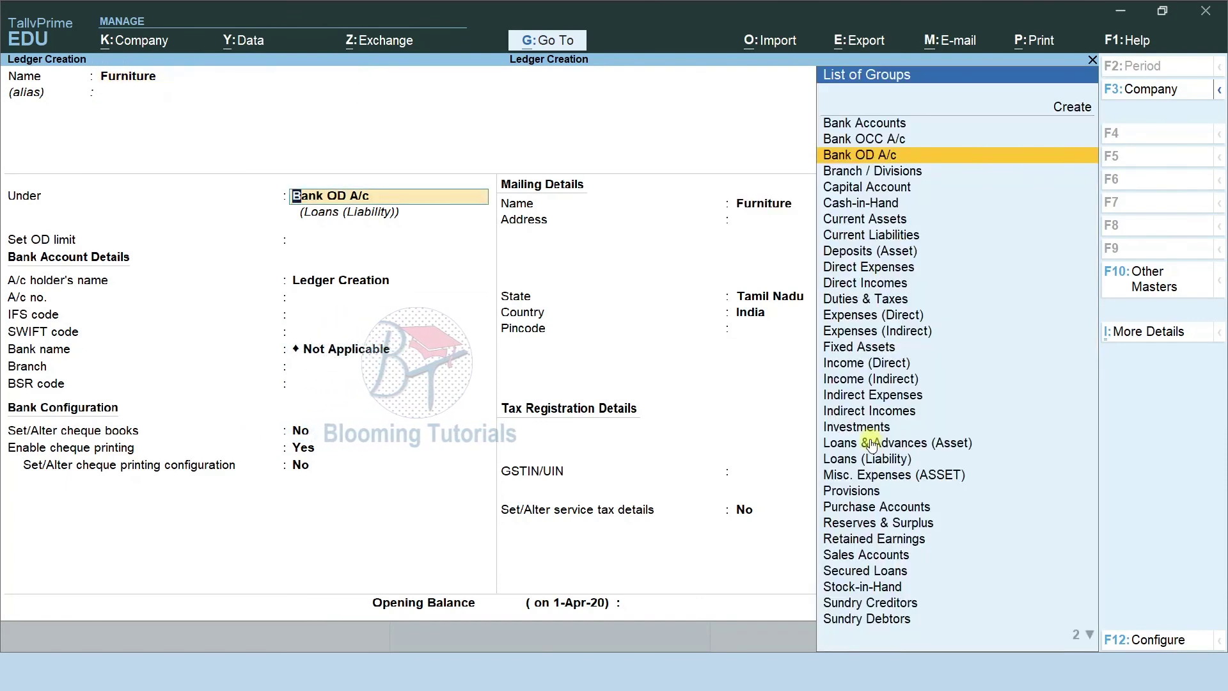
pyautogui.write('fi')
pyautogui.press('Return')
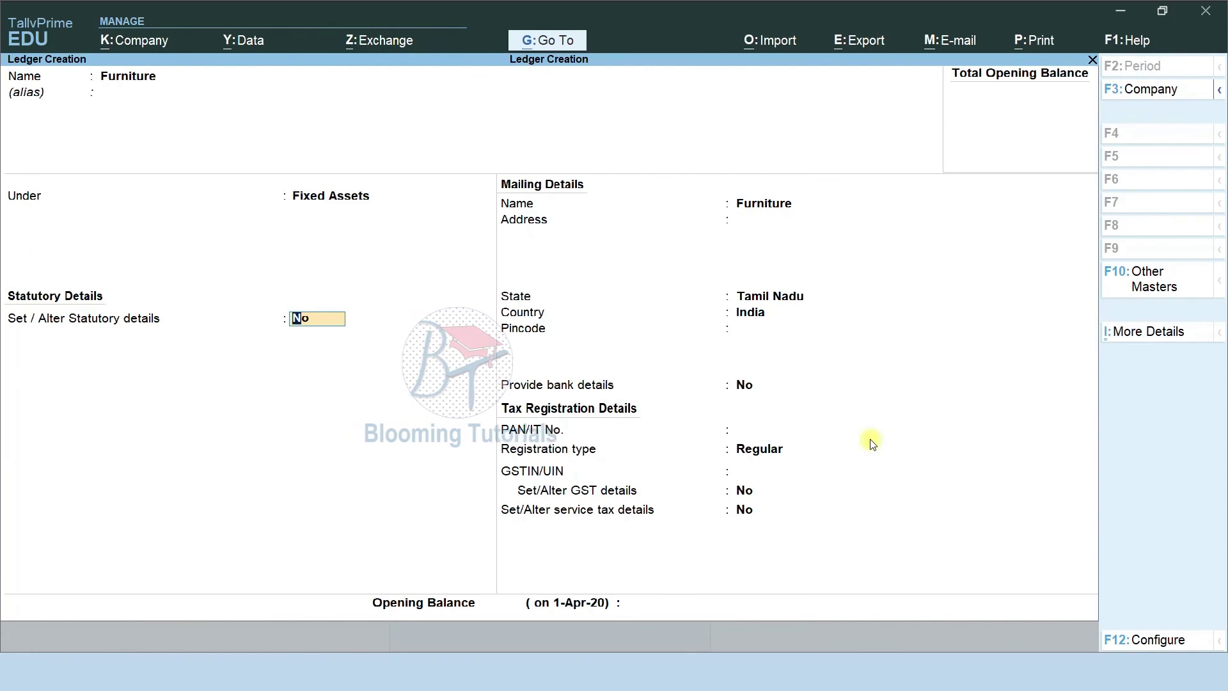
pyautogui.press('ctrl')
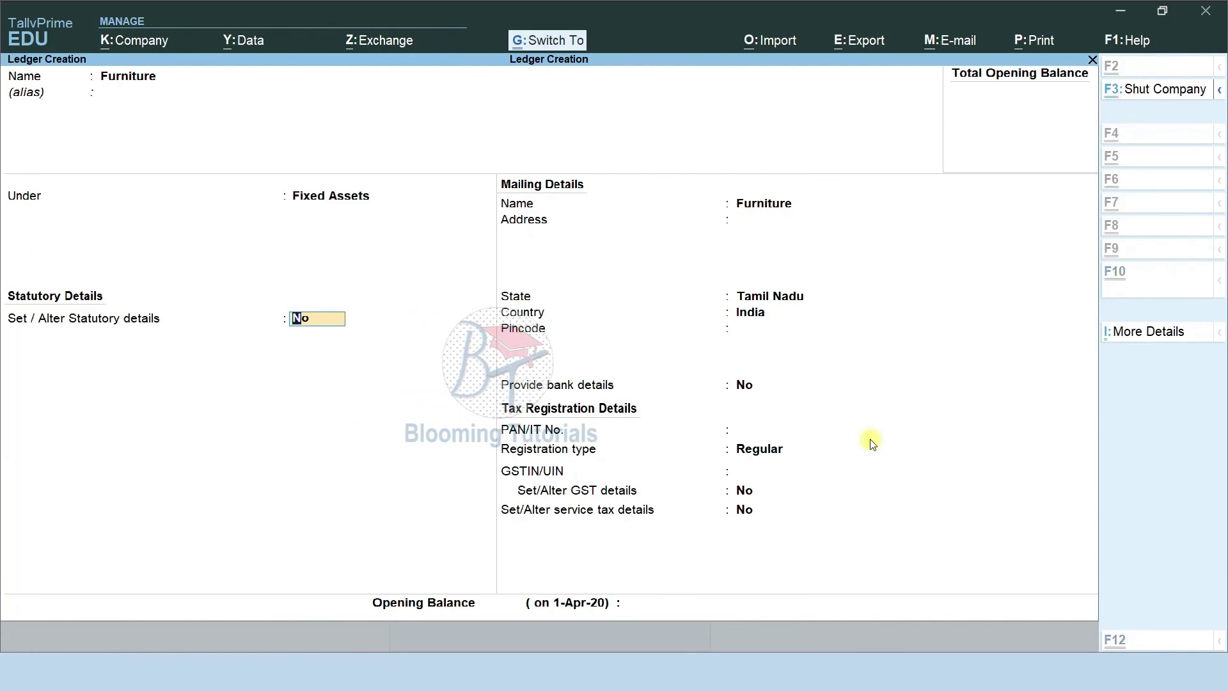
pyautogui.hotkey('ctrl', 'a')
pyautogui.write('Machine')
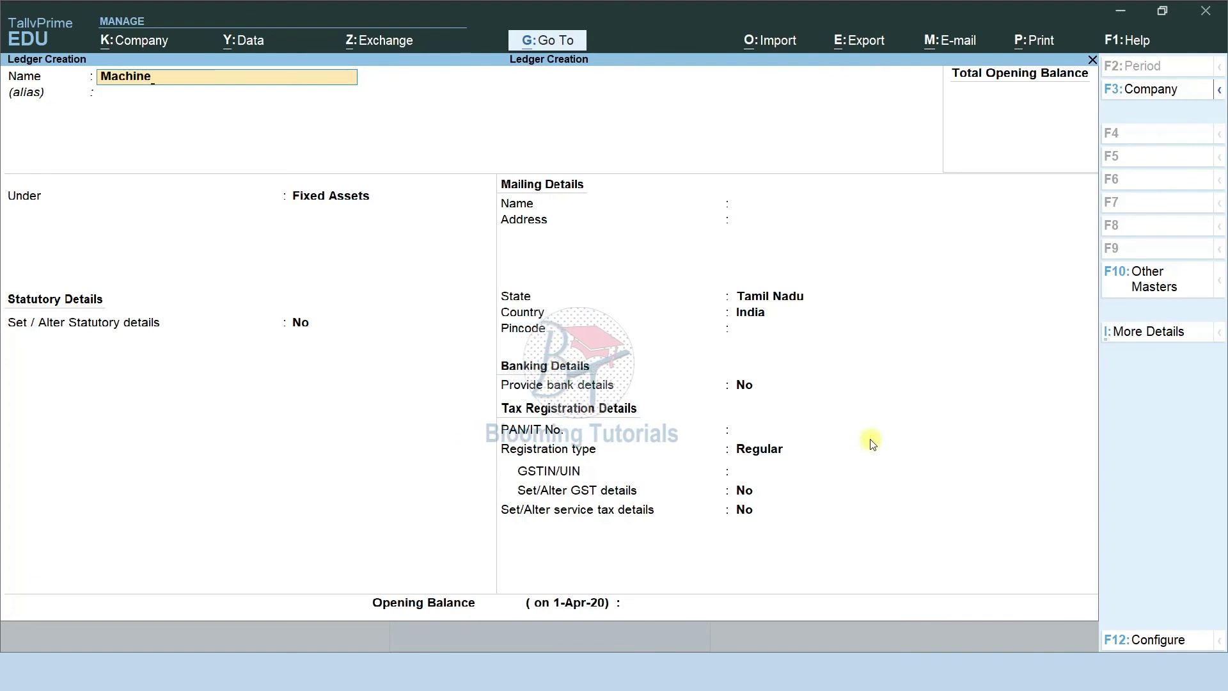
pyautogui.press('Return')
pyautogui.press('Return')
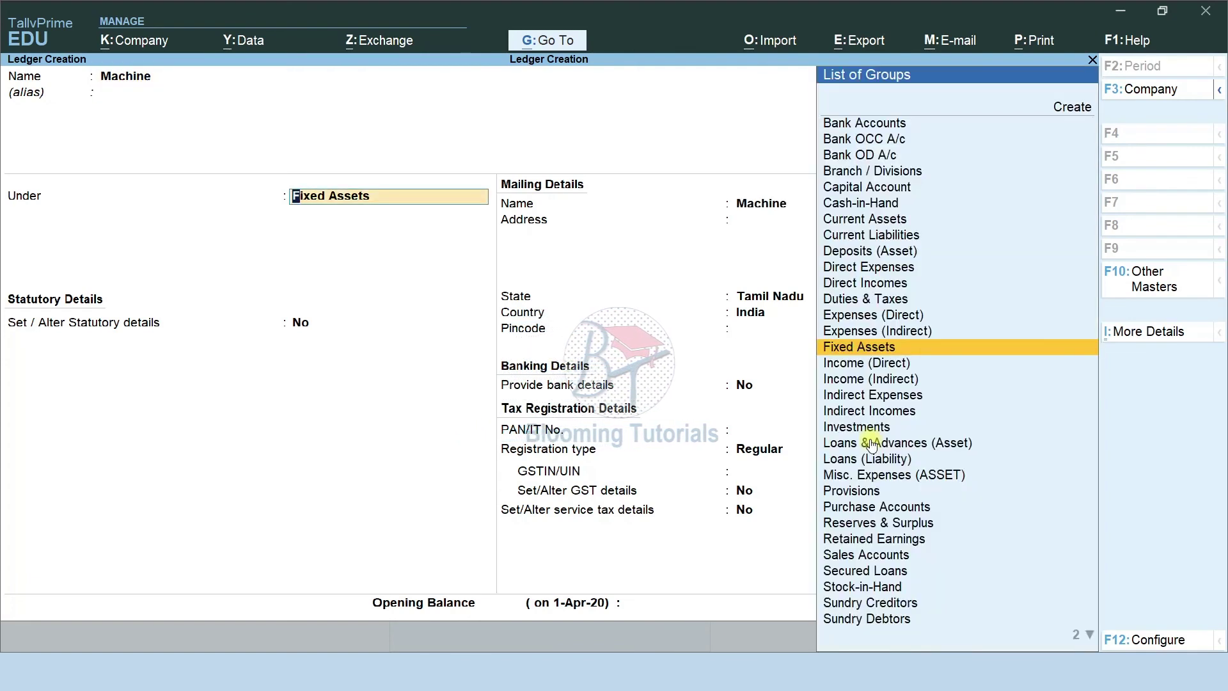
pyautogui.press('Return')
pyautogui.hotkey('ctrl', 'a')
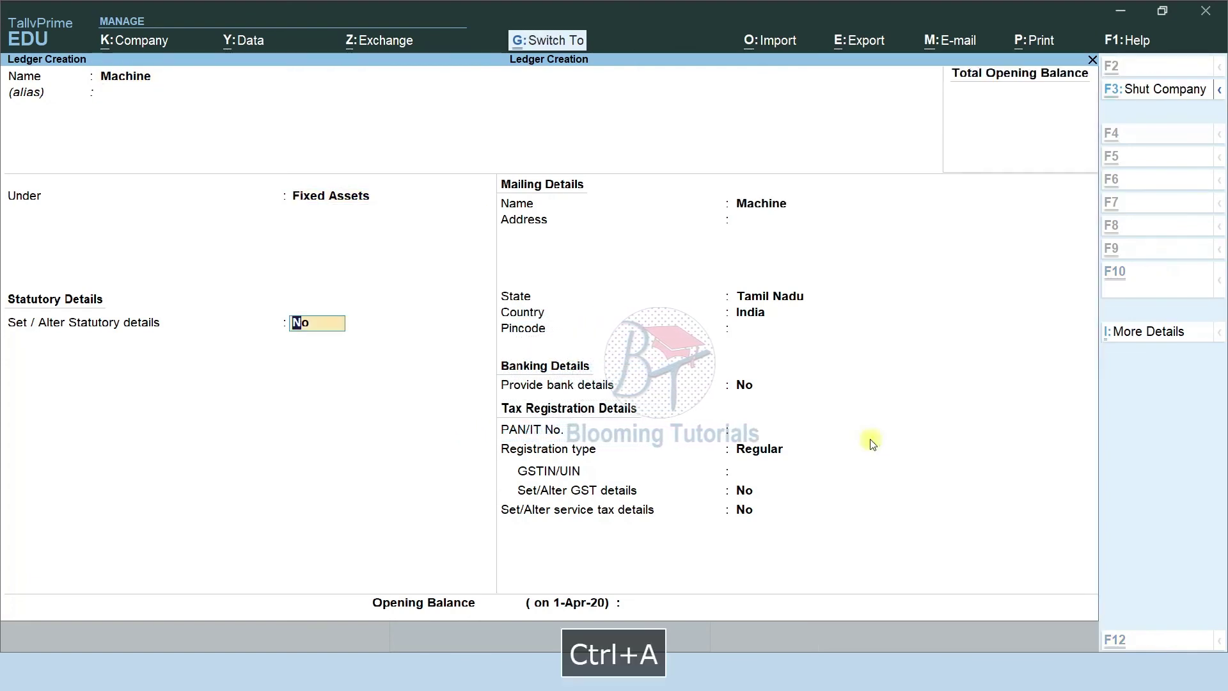
# Create and save the Plant & Machinery ledger under Fixed Assets.
pyautogui.write('Plant ')
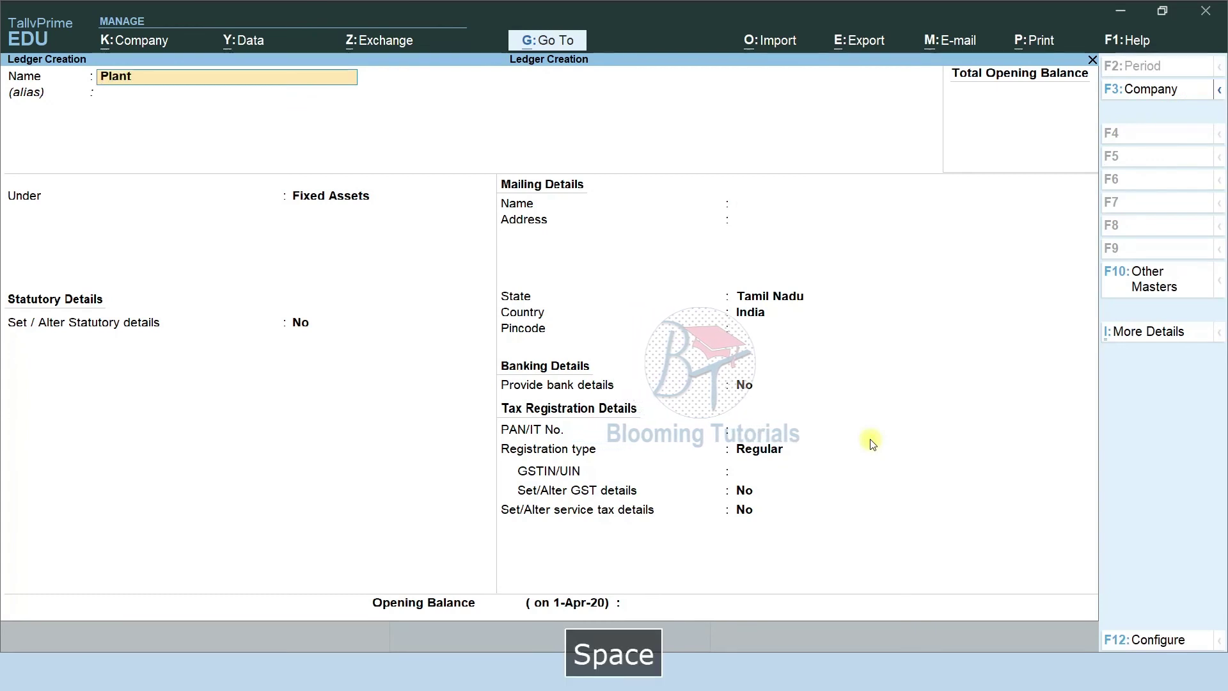
pyautogui.write('& Machinery')
pyautogui.press('Return')
pyautogui.press('Return')
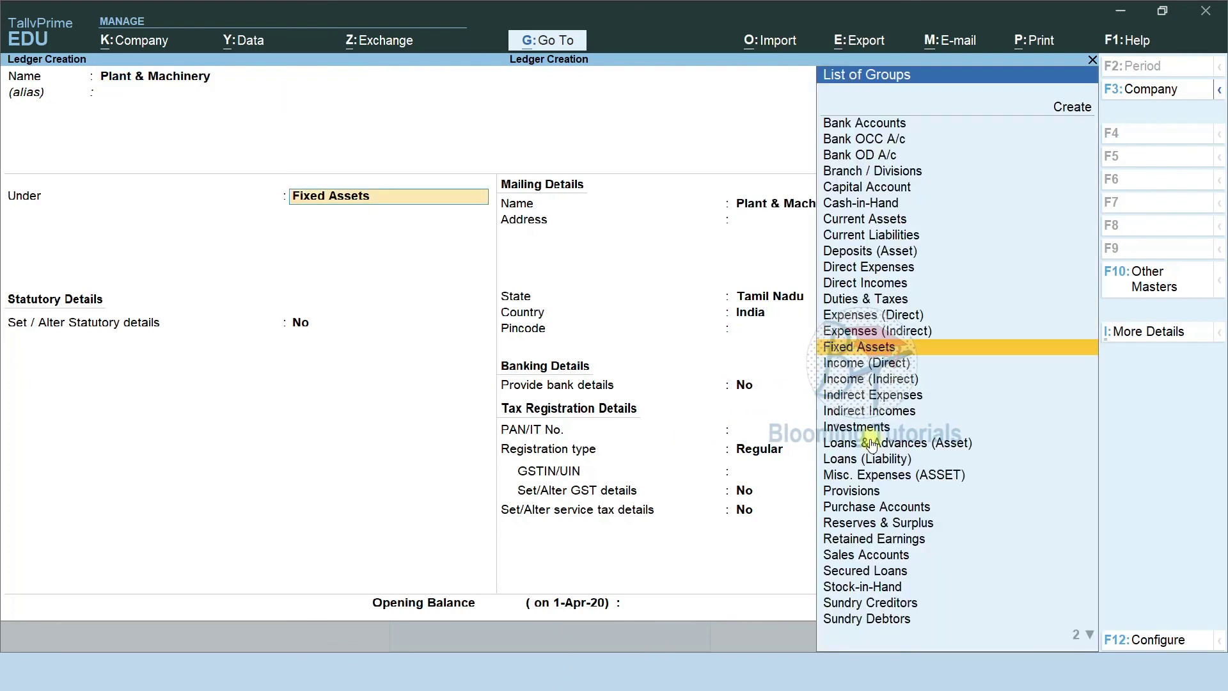
pyautogui.press('Return')
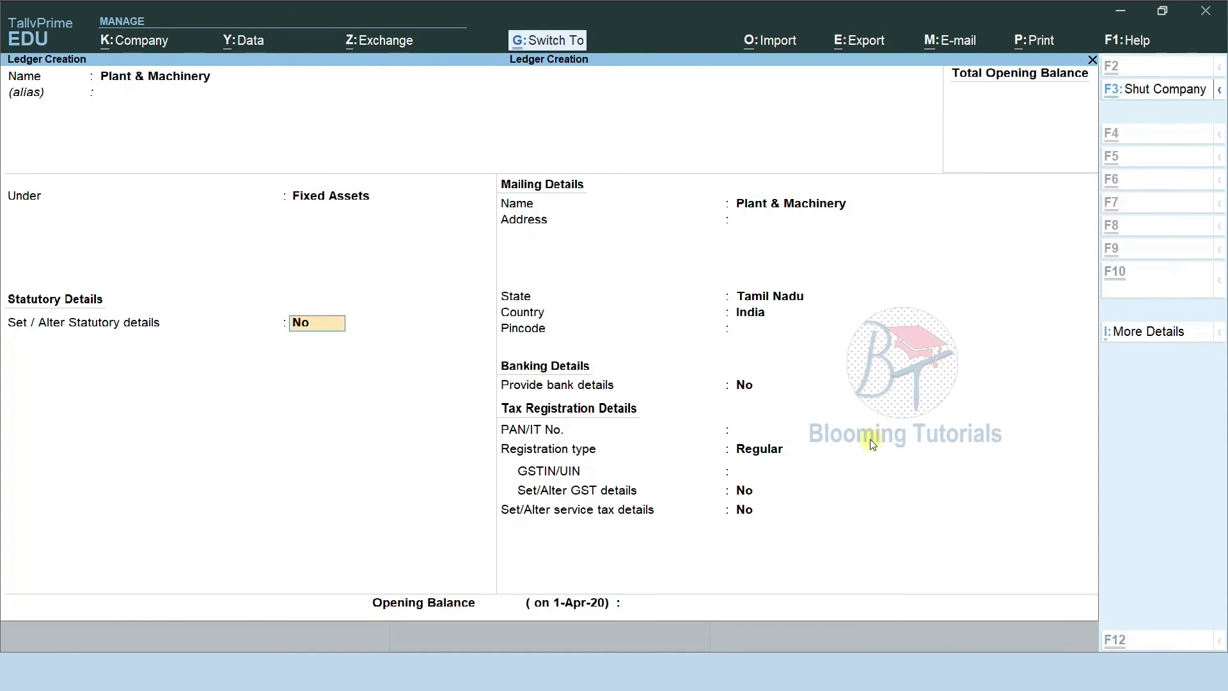
pyautogui.hotkey('ctrl', 'a')
# Create the Land & Building ledger under Fixed Assets, then show the next Fixed Assets examples.
pyautogui.hotkey('alt', 'Tab')
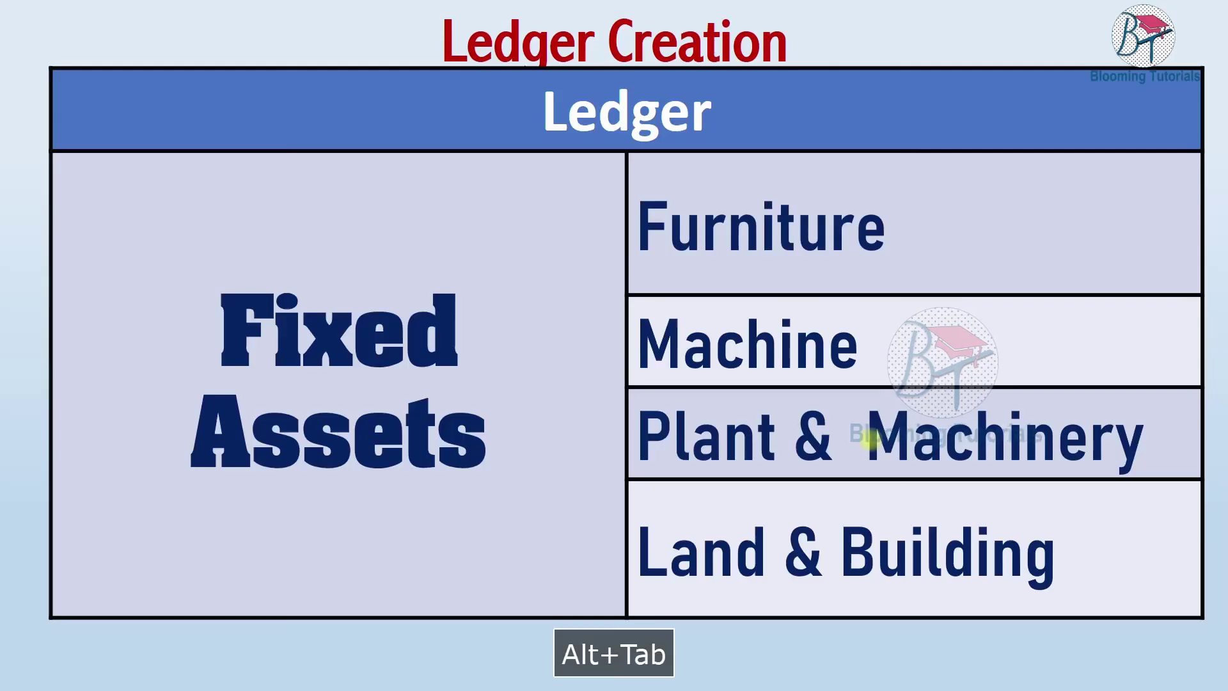
pyautogui.hotkey('alt', 'Tab')
pyautogui.write('Land & B')
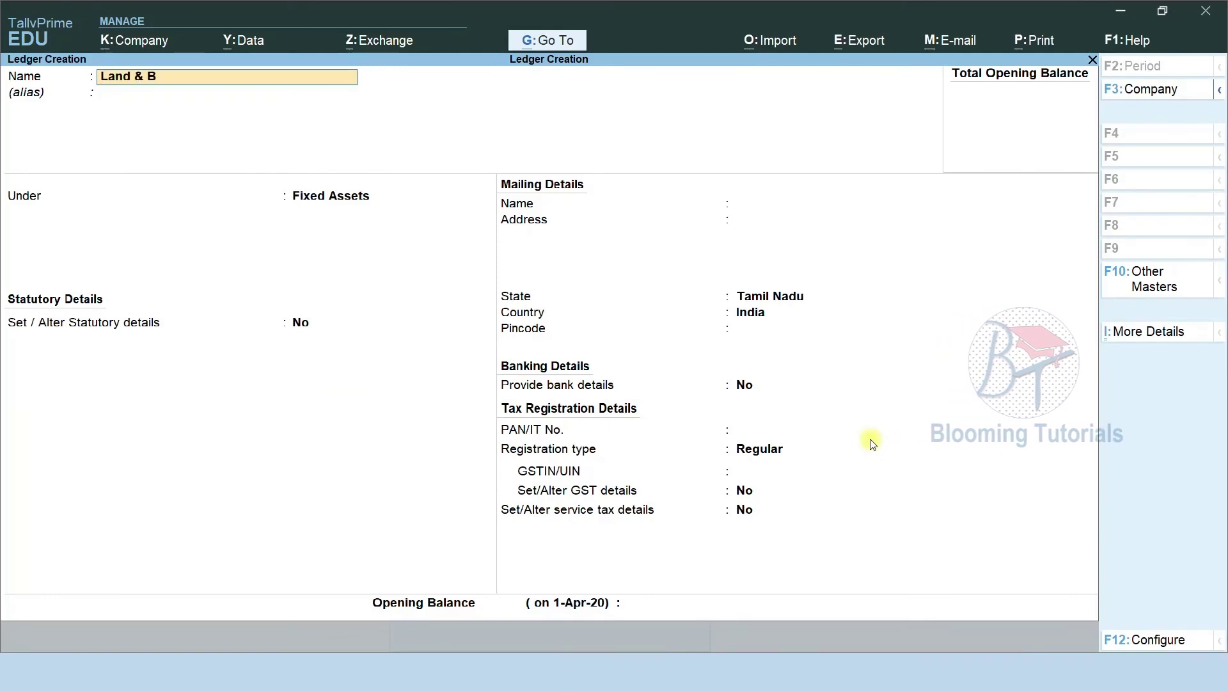
pyautogui.write('uilding')
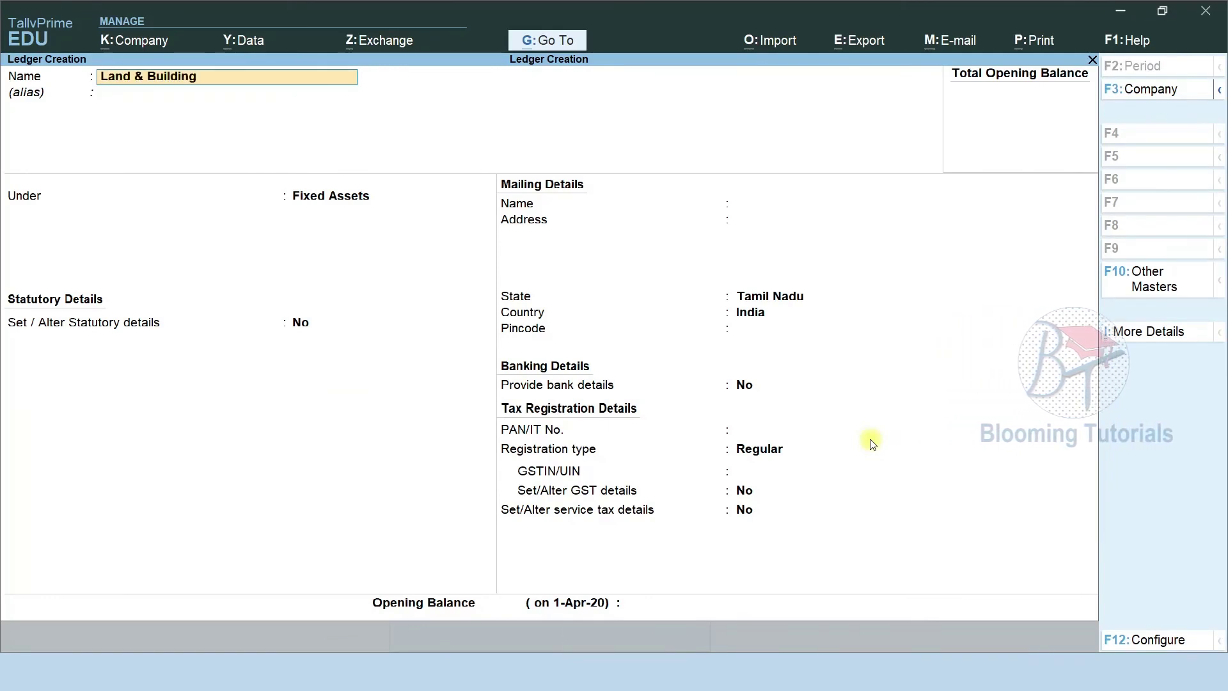
pyautogui.press('Return')
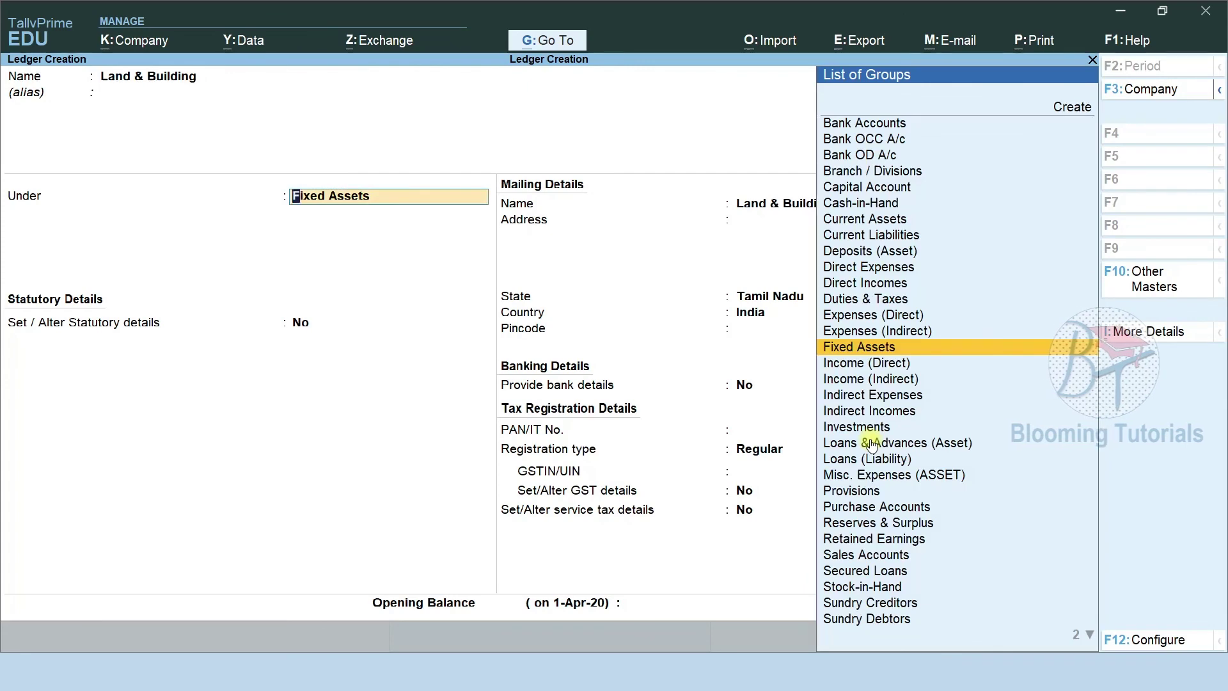
pyautogui.press('Return')
pyautogui.hotkey('ctrl', 'a')
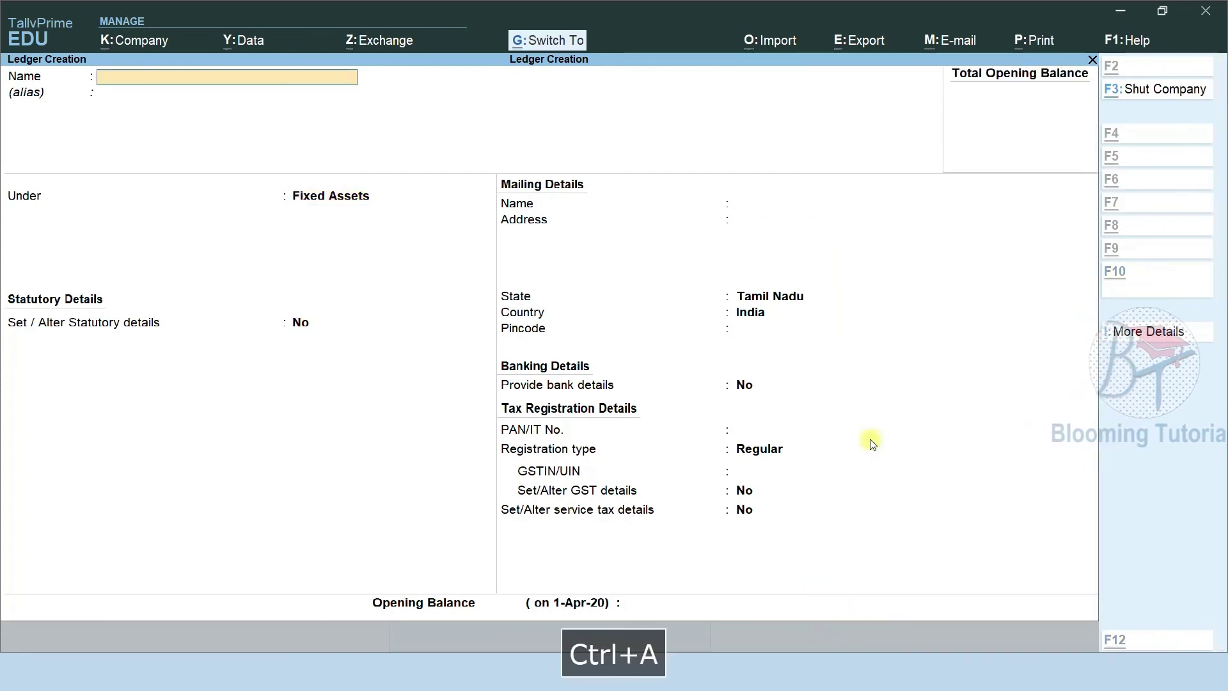
pyautogui.hotkey('alt', 'Tab')
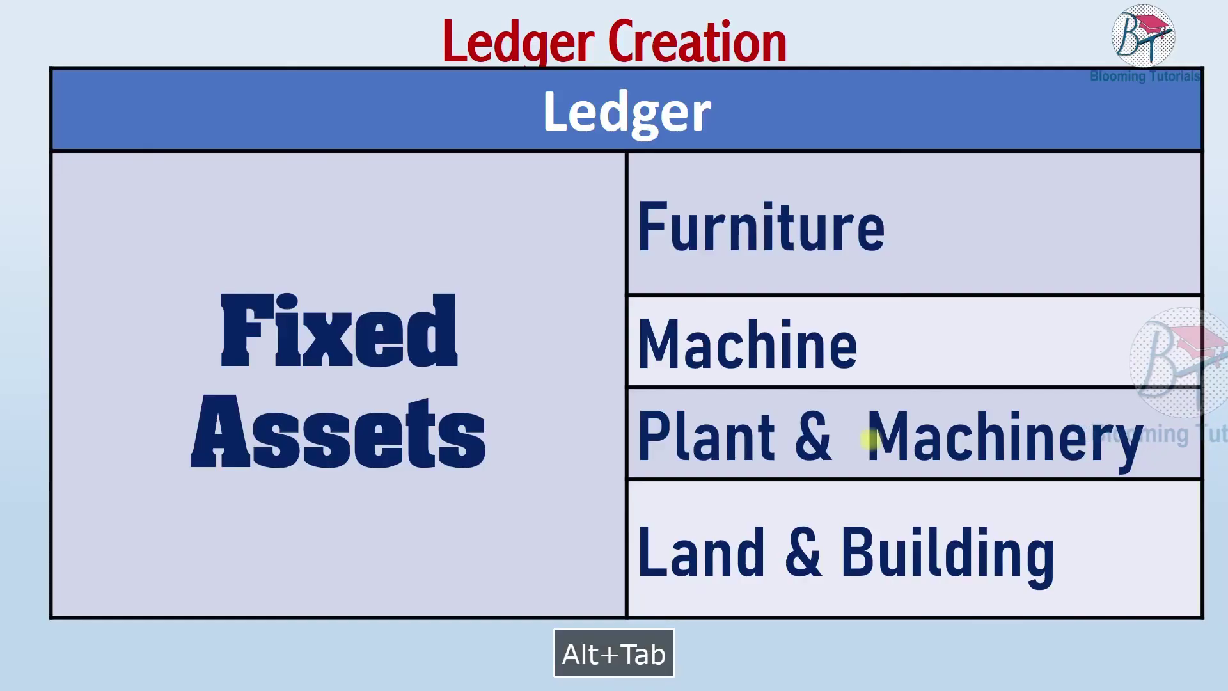
pyautogui.press('Down')
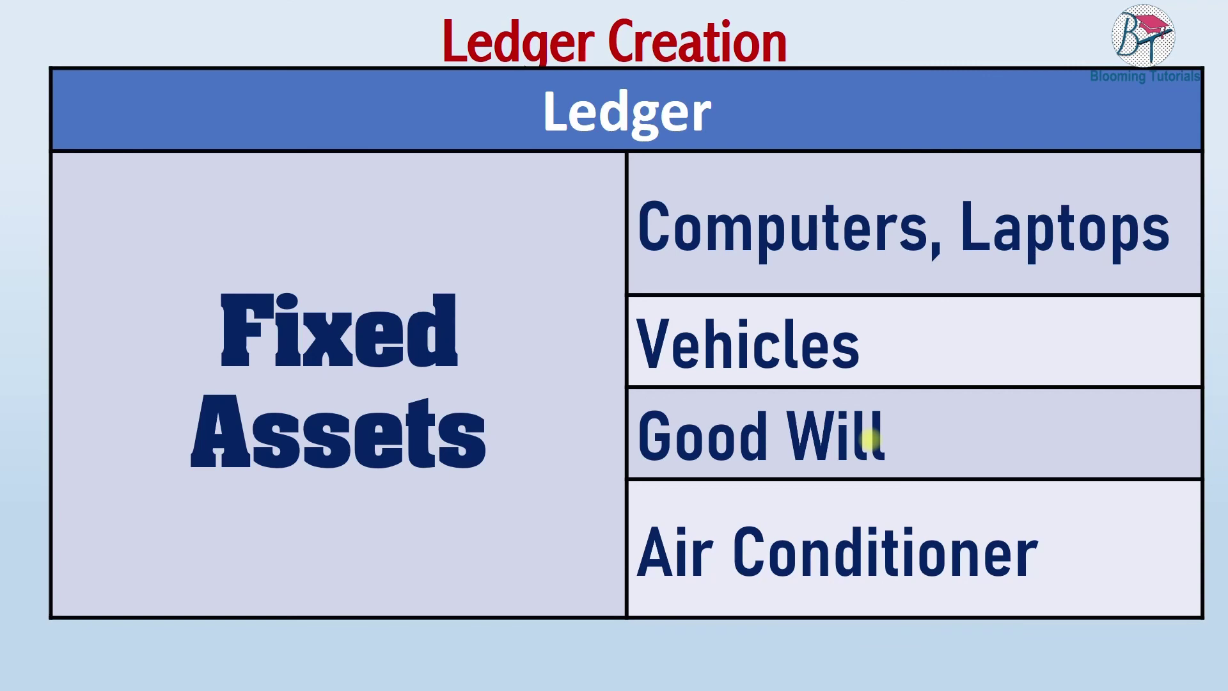
# Create and save the Computers and Laptops ledgers under Fixed Assets.
pyautogui.hotkey('alt', 'Tab')
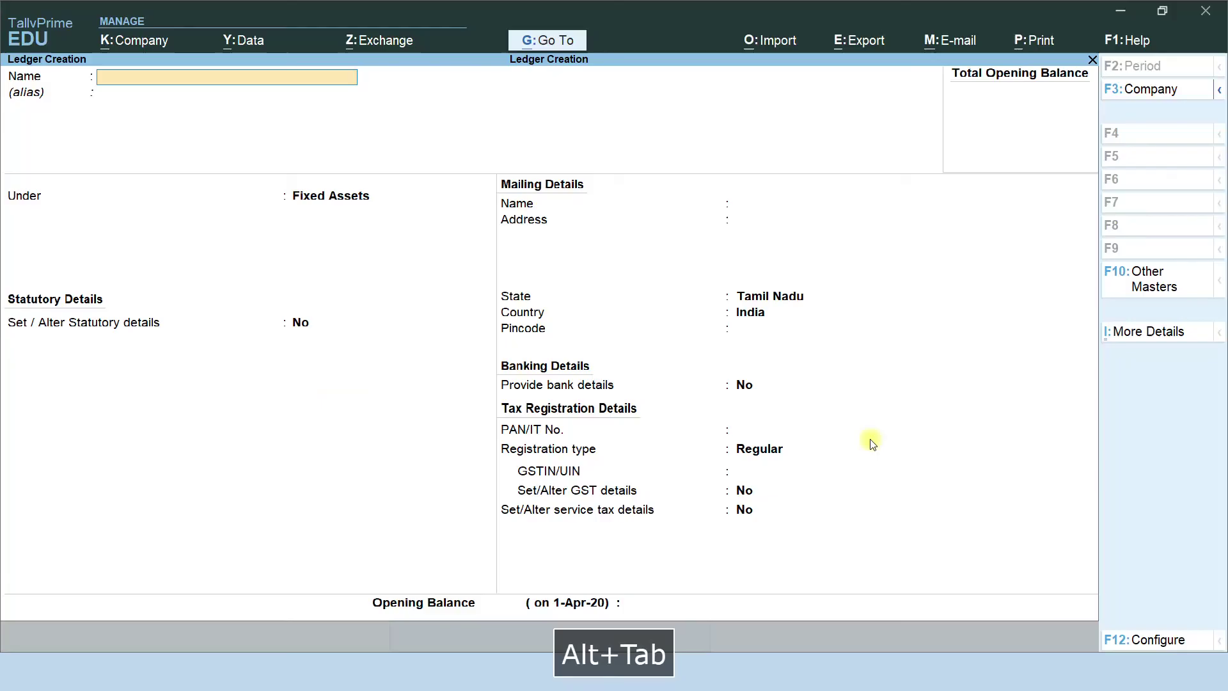
pyautogui.write('Computers')
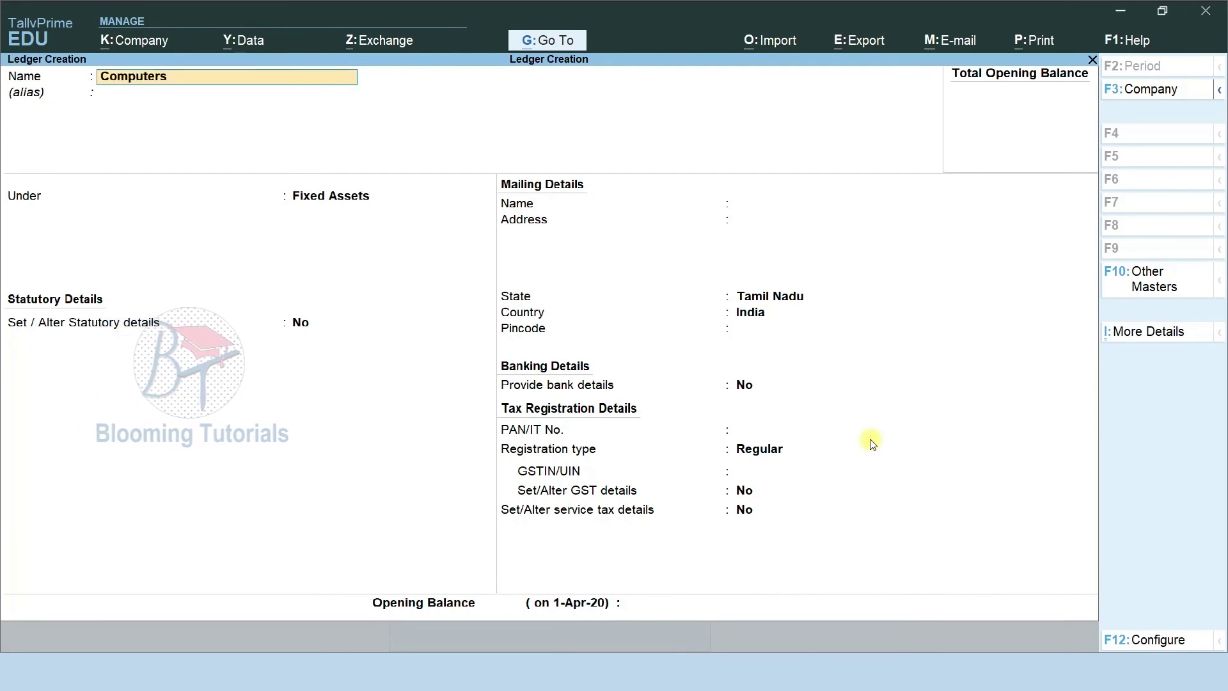
pyautogui.press('Return')
pyautogui.hotkey('ctrl', 'a')
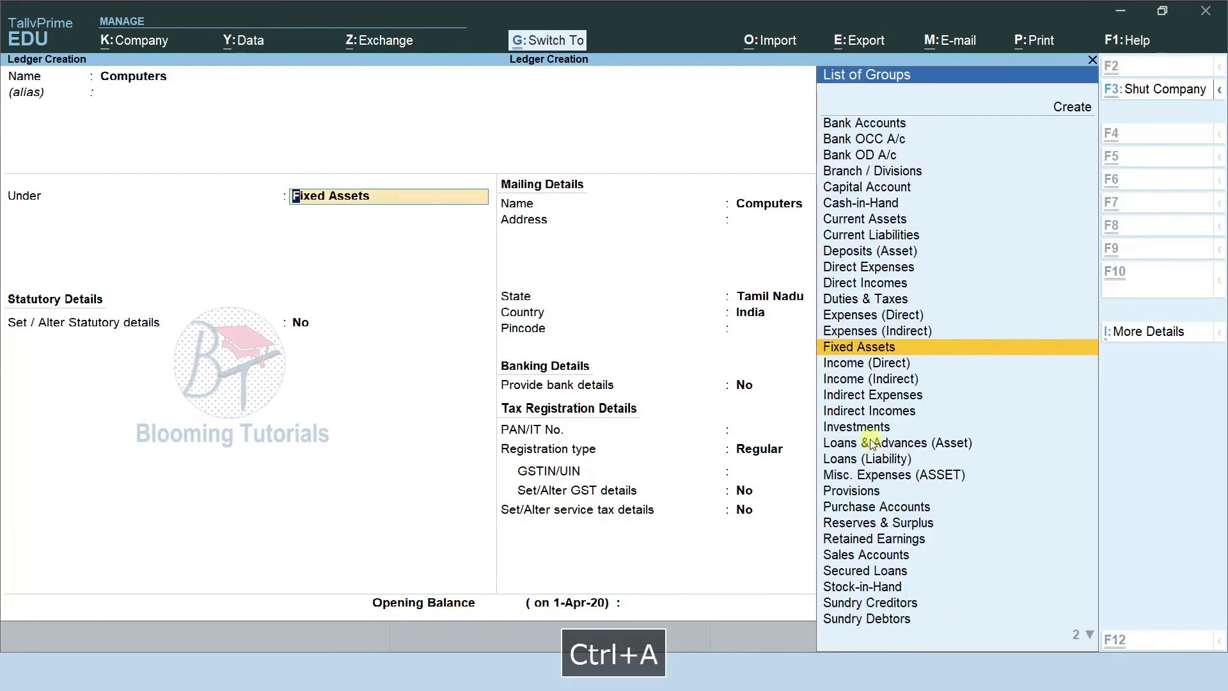
pyautogui.write('La')
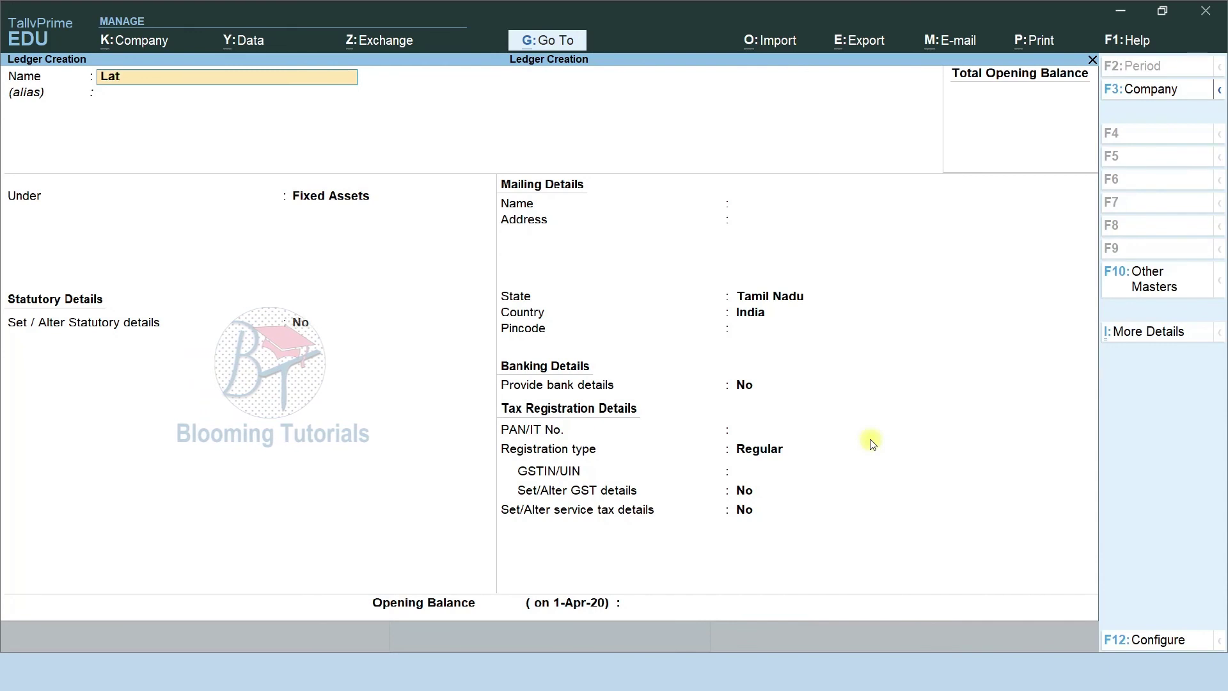
pyautogui.write('ptops')
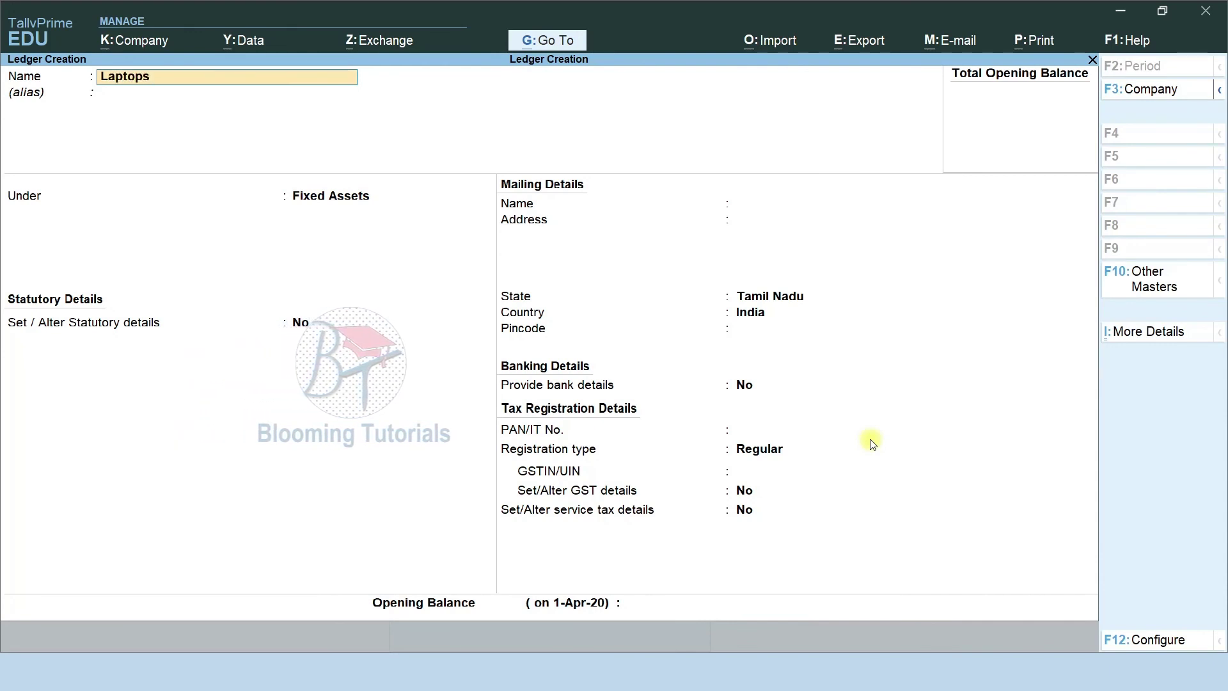
pyautogui.press('Return')
pyautogui.press('Return')
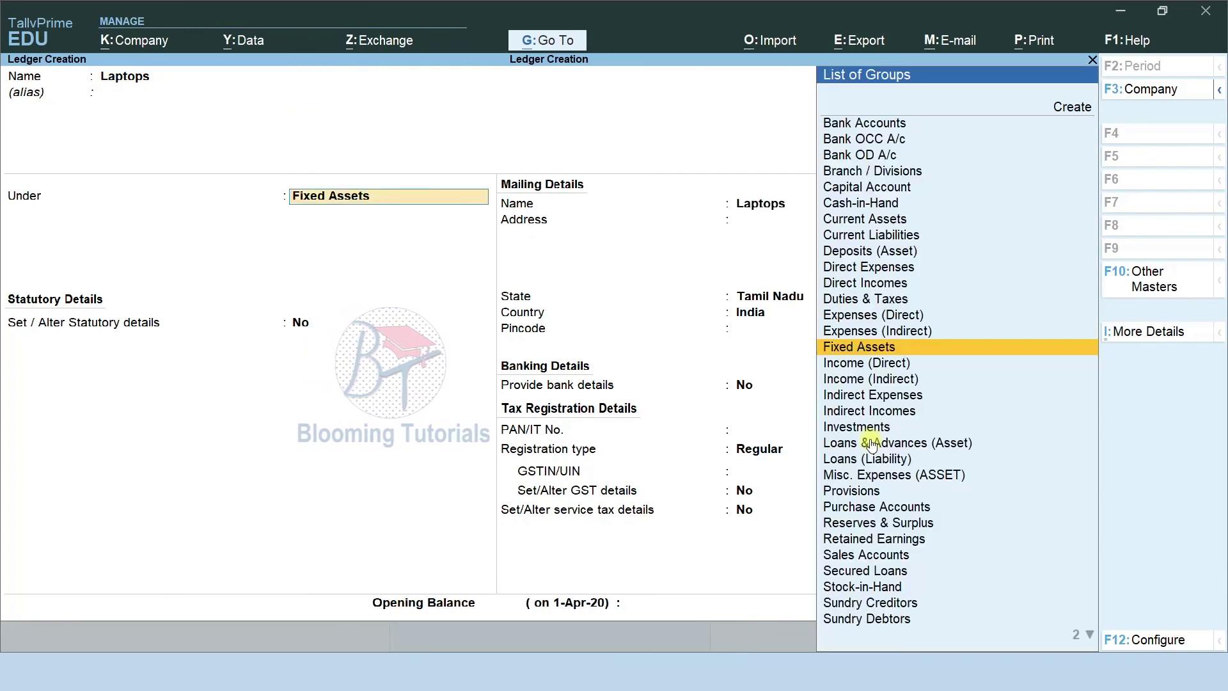
pyautogui.hotkey('ctrl', 'a')
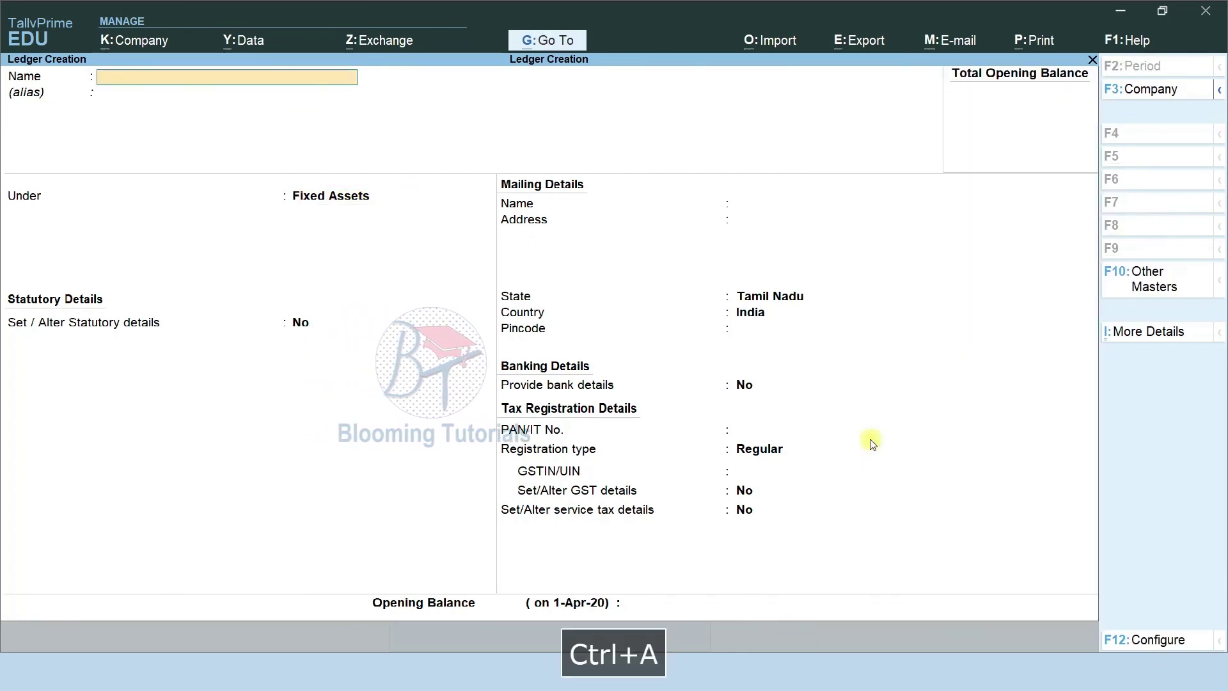
pyautogui.hotkey('alt', 'Tab')
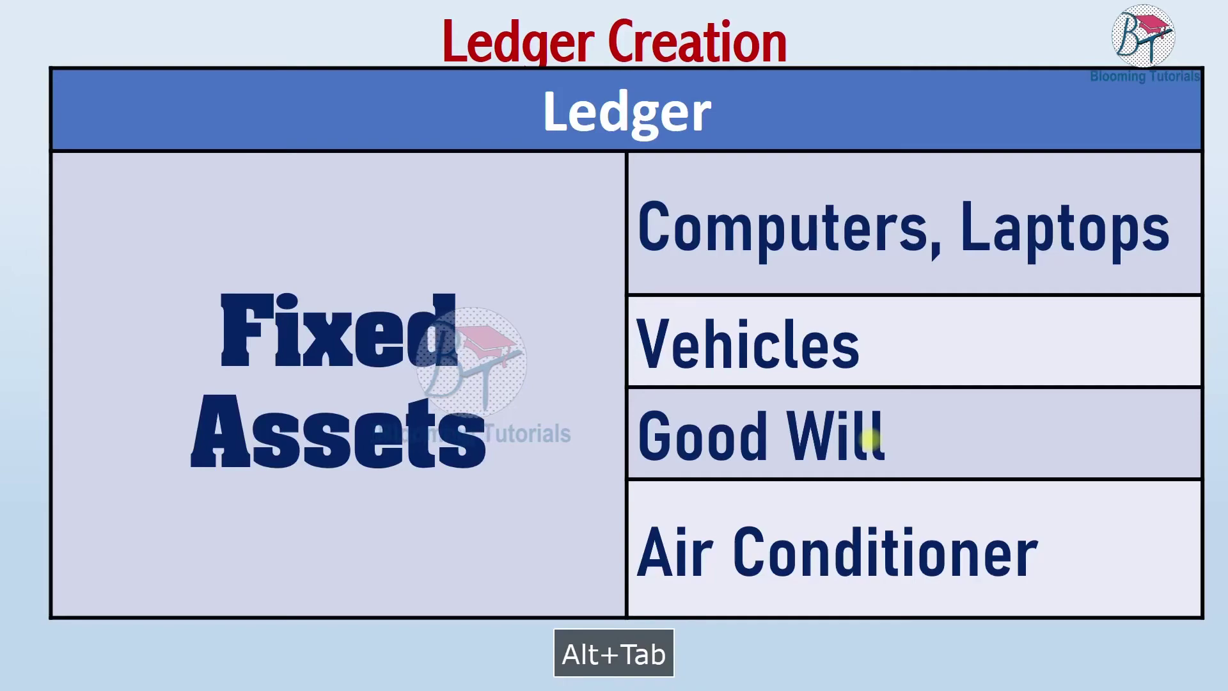
pyautogui.hotkey('alt', 'Tab')
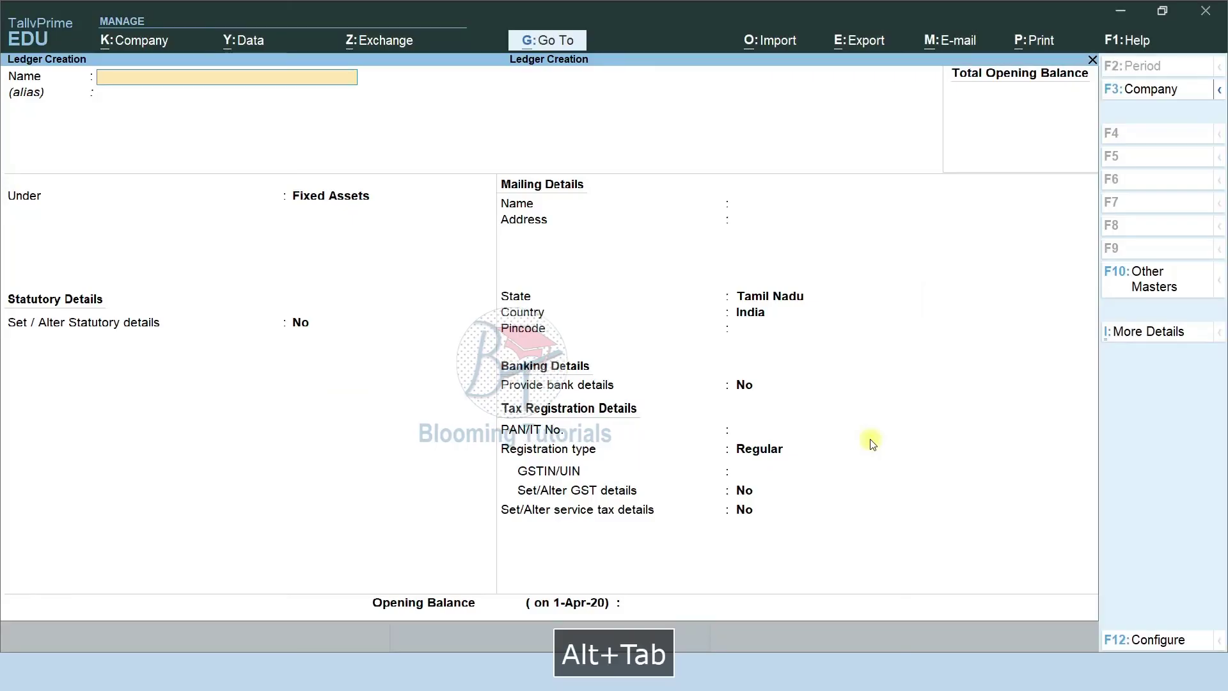
# Create the Vehicles and Good Will ledgers under Fixed Assets, fixing the Vehicles spelling.
pyautogui.write('Vechile')
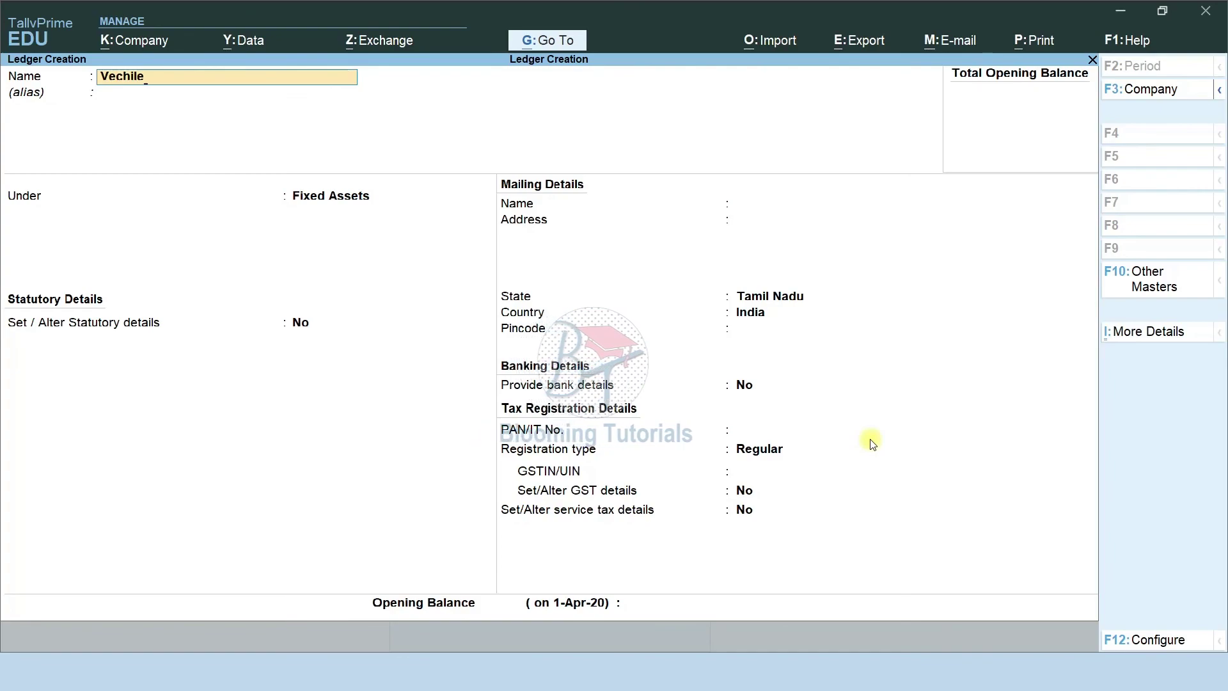
pyautogui.hotkey('alt', 'Tab')
pyautogui.hotkey('alt', 'Tab')
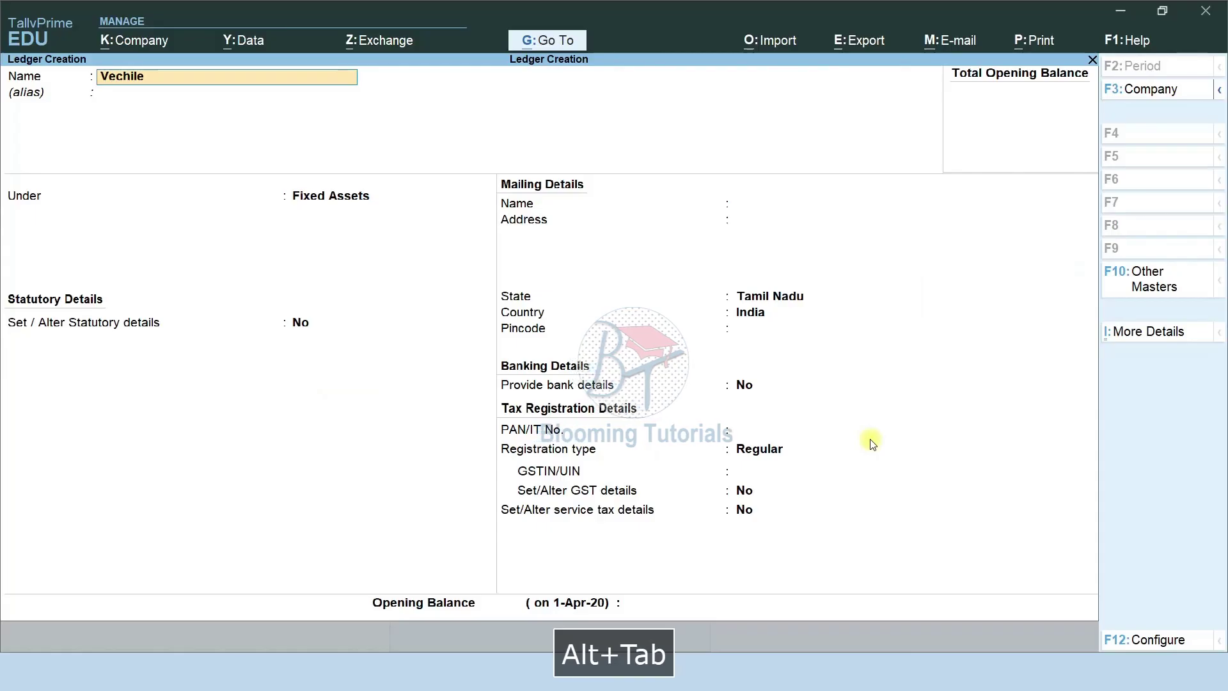
pyautogui.press('BackSpace')
pyautogui.press('BackSpace')
pyautogui.press('BackSpace')
pyautogui.press('BackSpace')
pyautogui.press('BackSpace')
pyautogui.write('hicles')
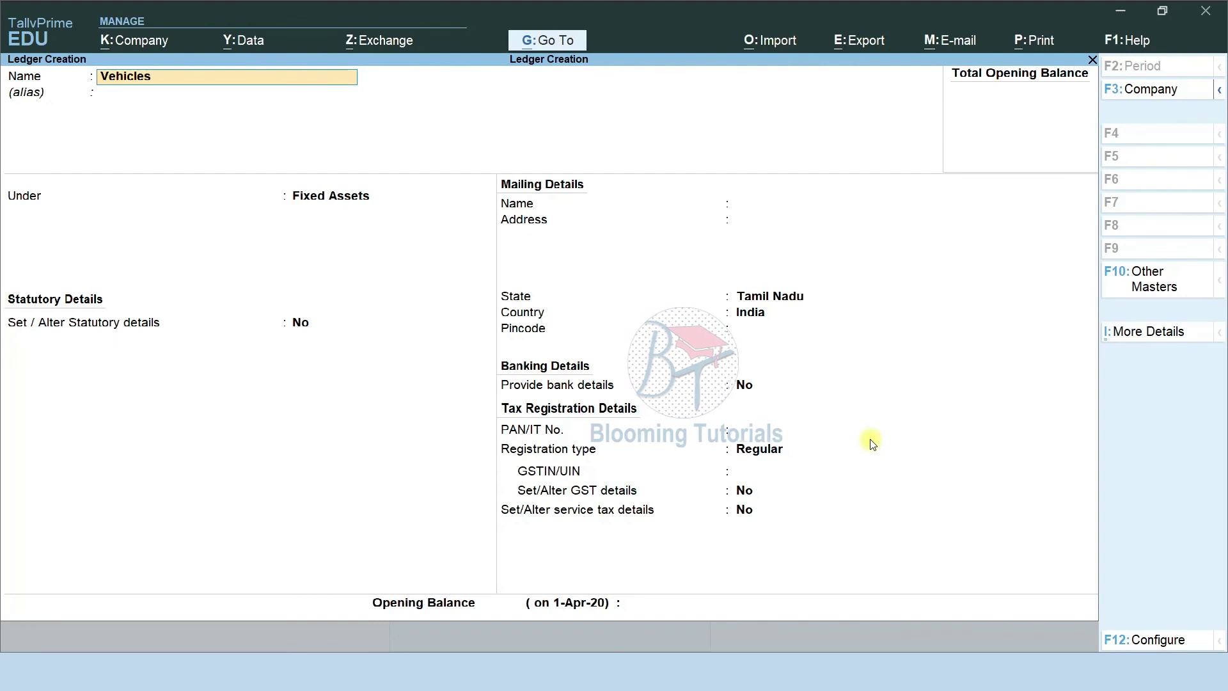
pyautogui.press('Return')
pyautogui.press('Return')
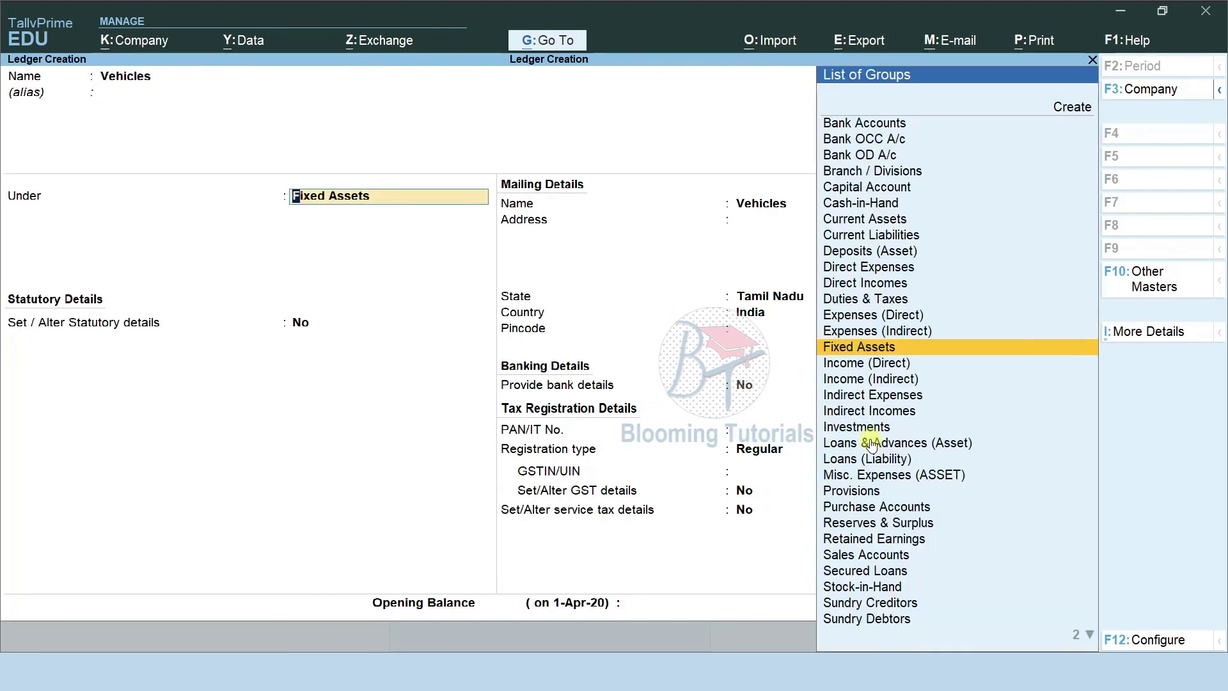
pyautogui.hotkey('ctrl', 'a')
pyautogui.write('Good Will')
pyautogui.press('Return')
pyautogui.press('Return')
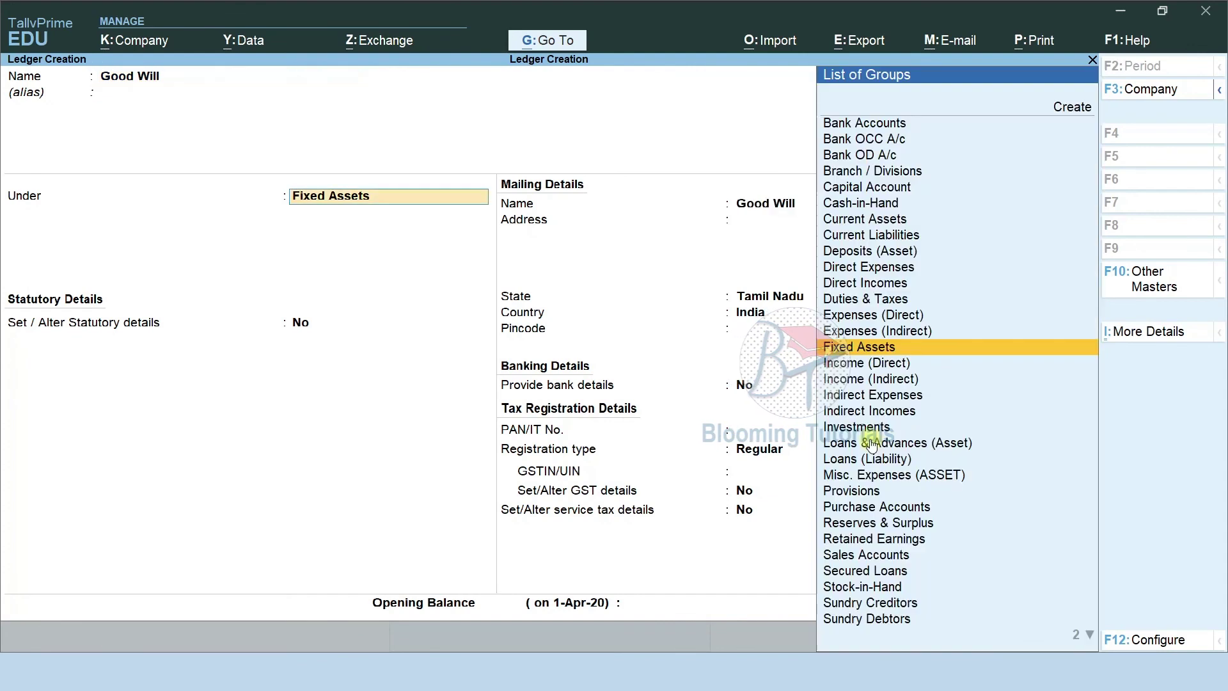
pyautogui.hotkey('ctrl', 'a')
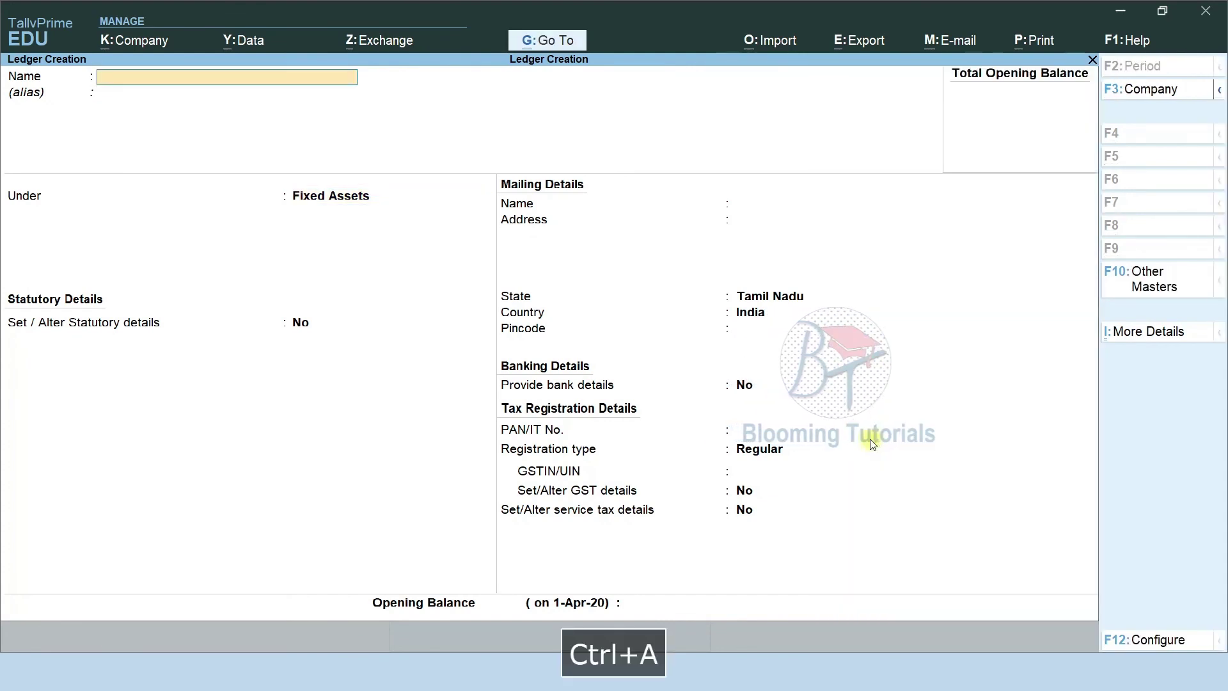
# Create the Air Conditioner ledger under Fixed Assets after correcting its misspelled name.
pyautogui.write('Air Conditoin')
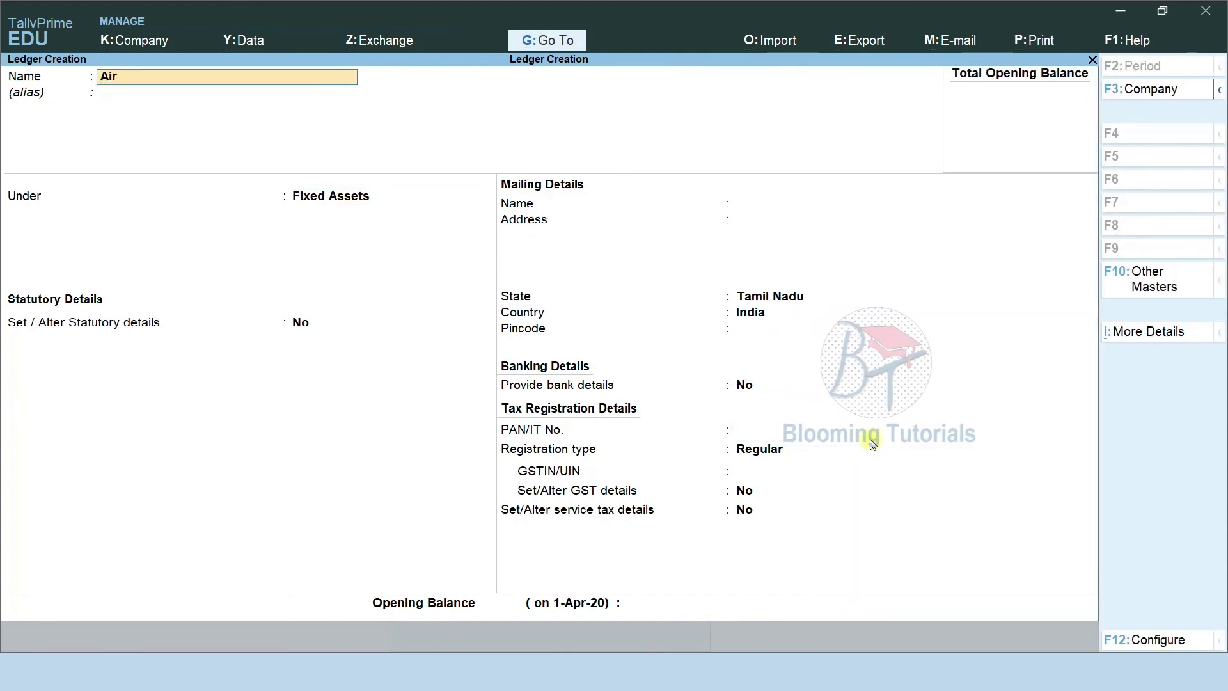
pyautogui.press('BackSpace')
pyautogui.press('BackSpace')
pyautogui.press('BackSpace')
pyautogui.write('i')
pyautogui.write('onery')
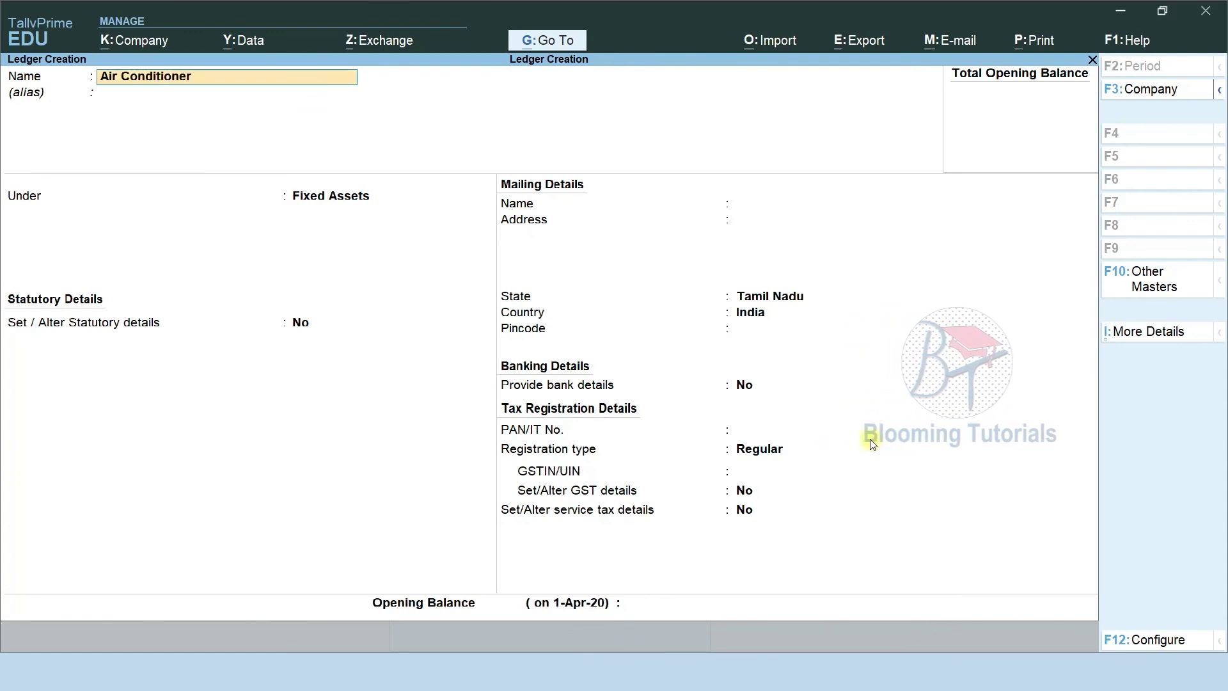
pyautogui.press('Return')
pyautogui.press('BackSpace')
pyautogui.press('End')
pyautogui.press('BackSpace')
pyautogui.press('BackSpace')
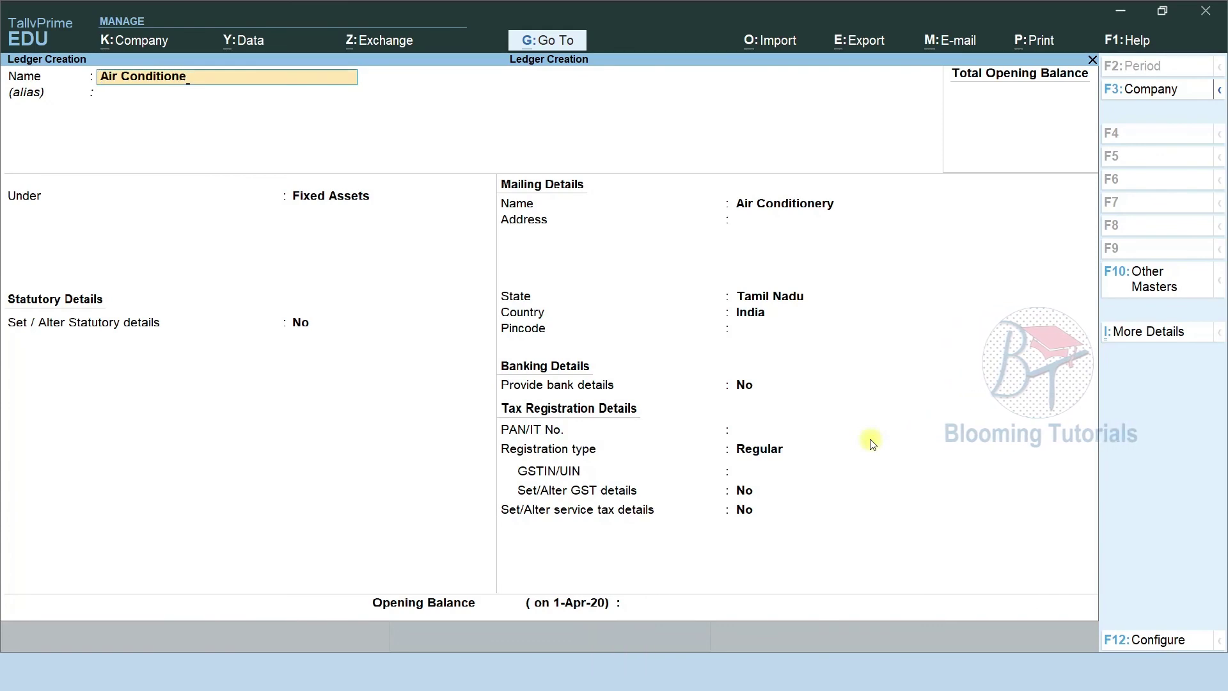
pyautogui.write('r')
pyautogui.press('Return')
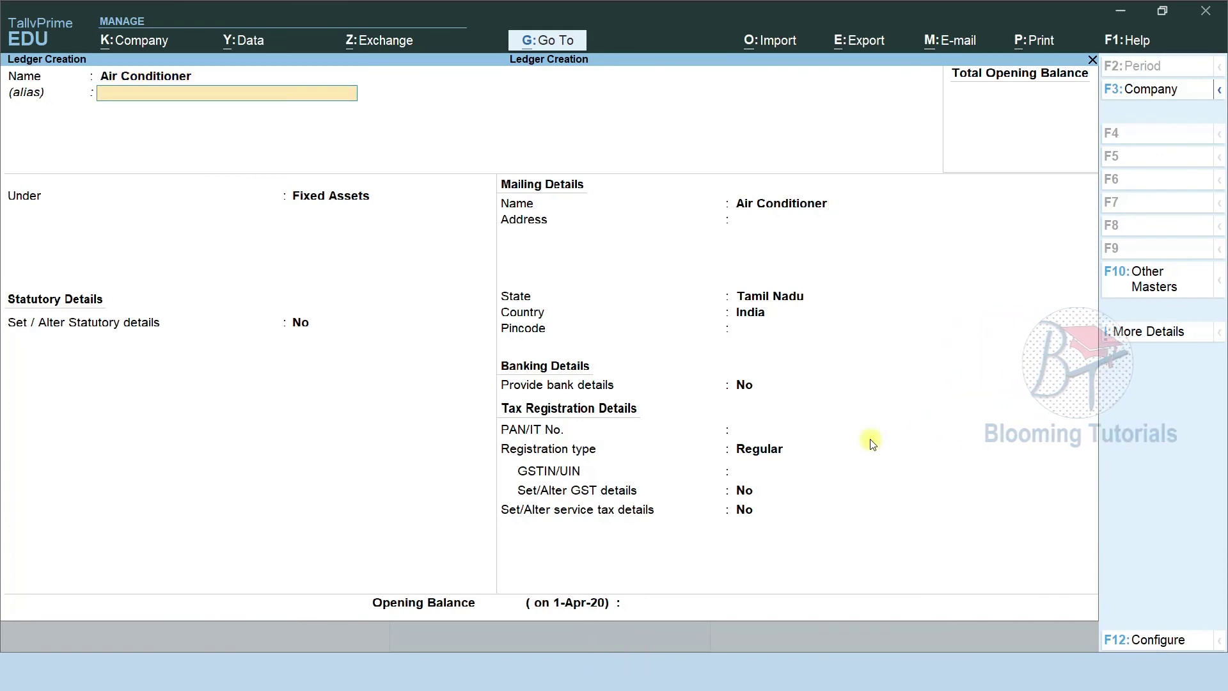
pyautogui.hotkey('alt', 'Tab')
pyautogui.hotkey('alt', 'Tab')
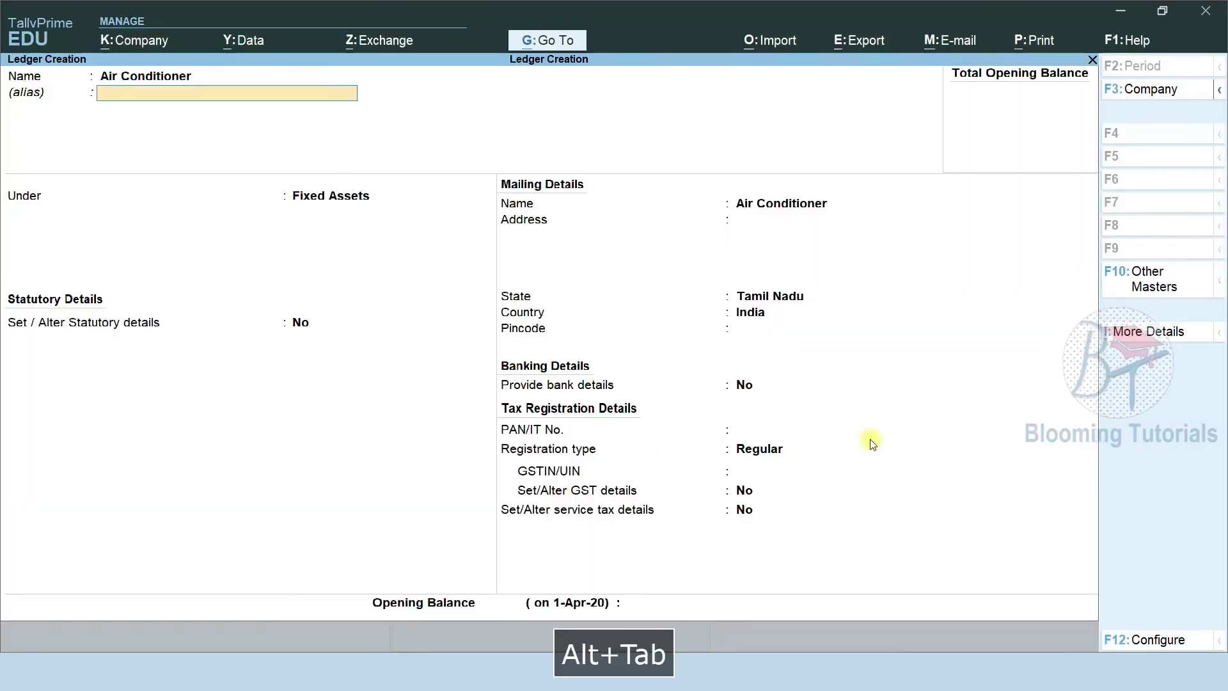
pyautogui.hotkey('ctrl', 'a')
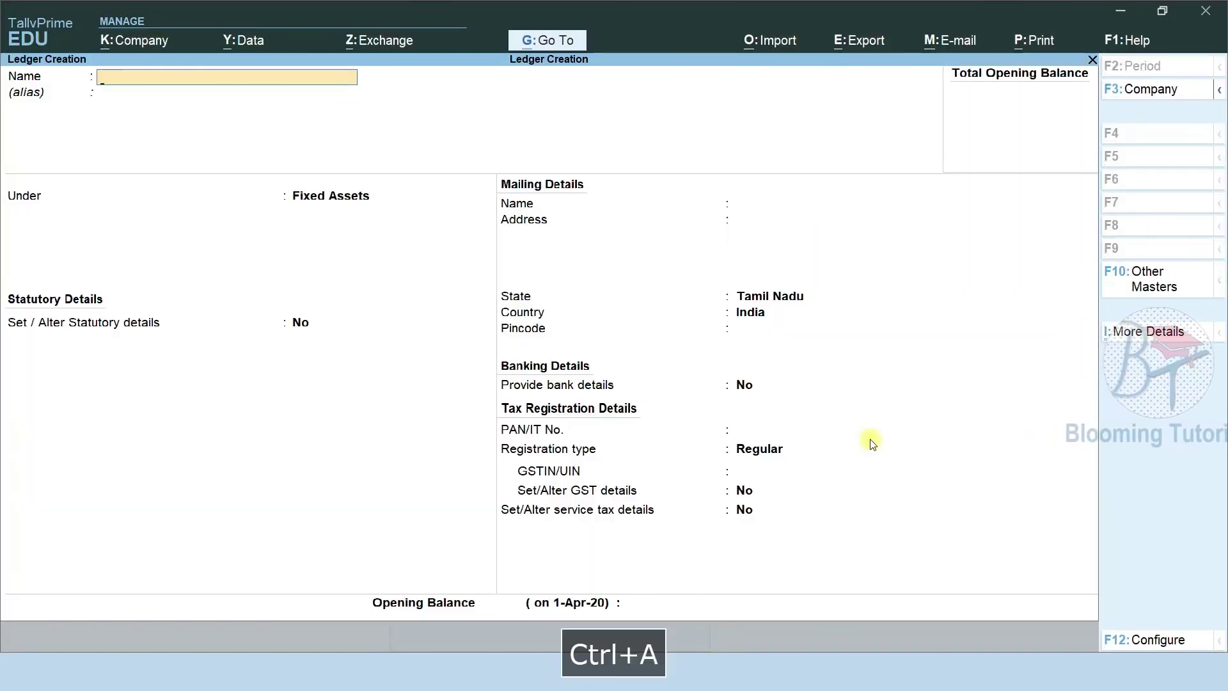
pyautogui.hotkey('alt', 'Tab')
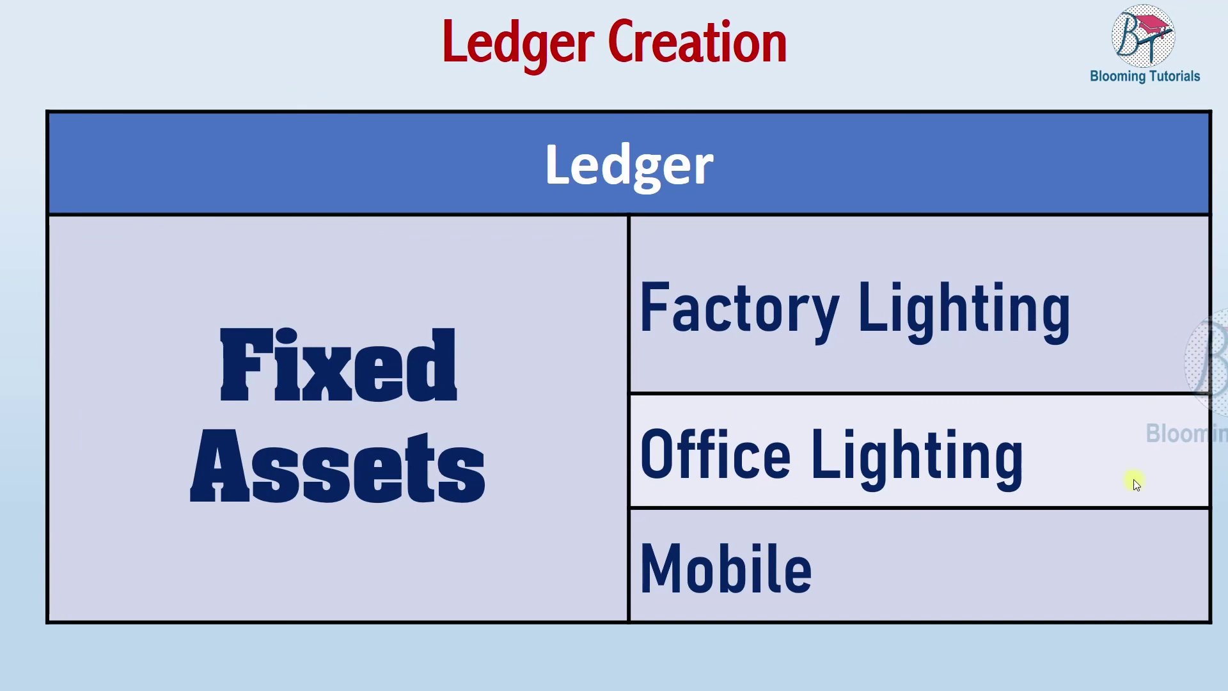
# Create and save the Factory Lighting ledger under Fixed Assets.
pyautogui.hotkey('alt', 'Tab')
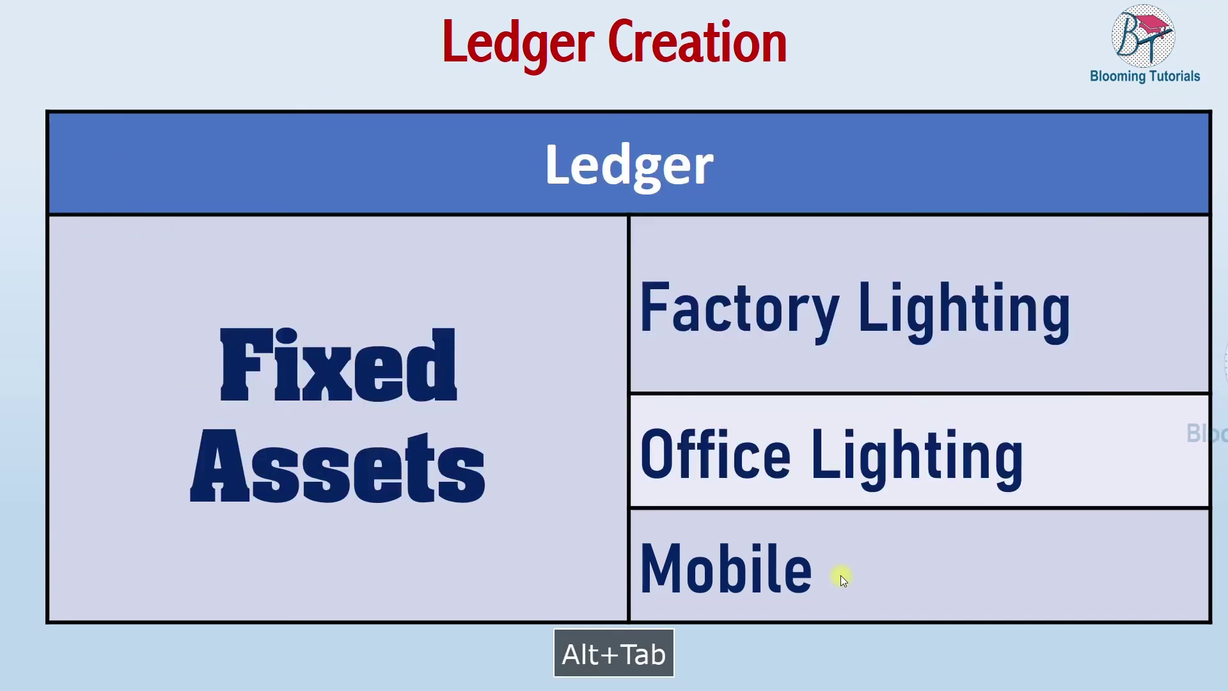
pyautogui.press('F9')
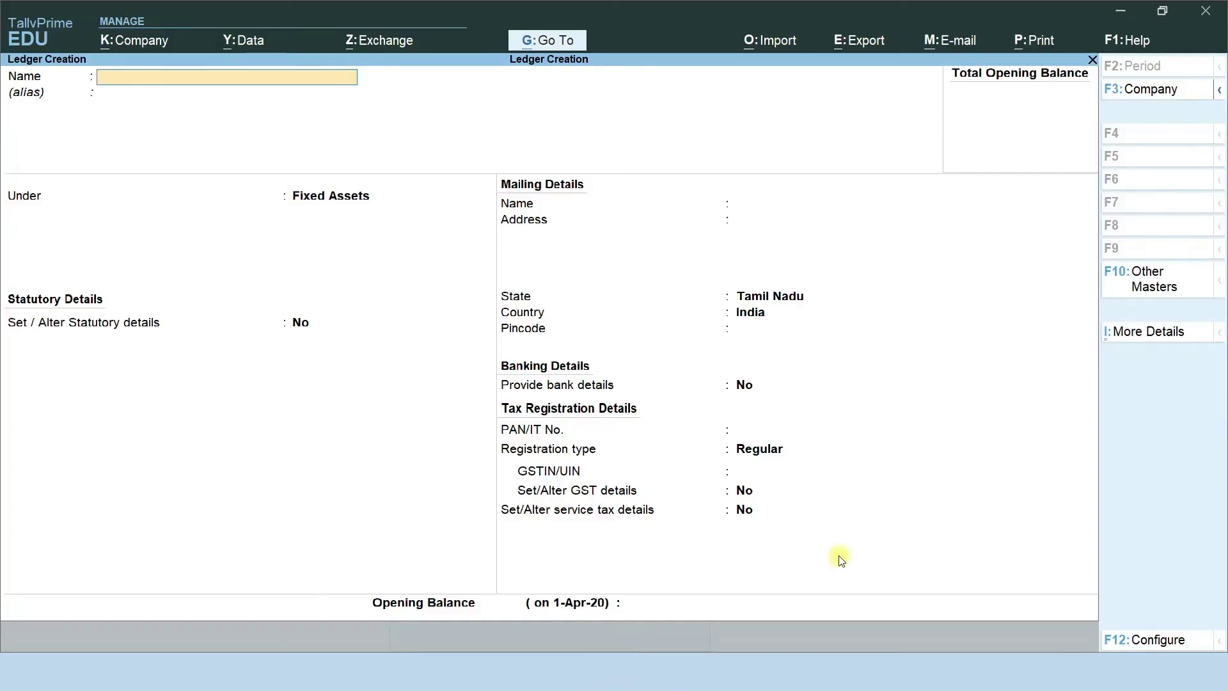
pyautogui.write('Factory Lighting')
pyautogui.press('Return')
pyautogui.press('Return')
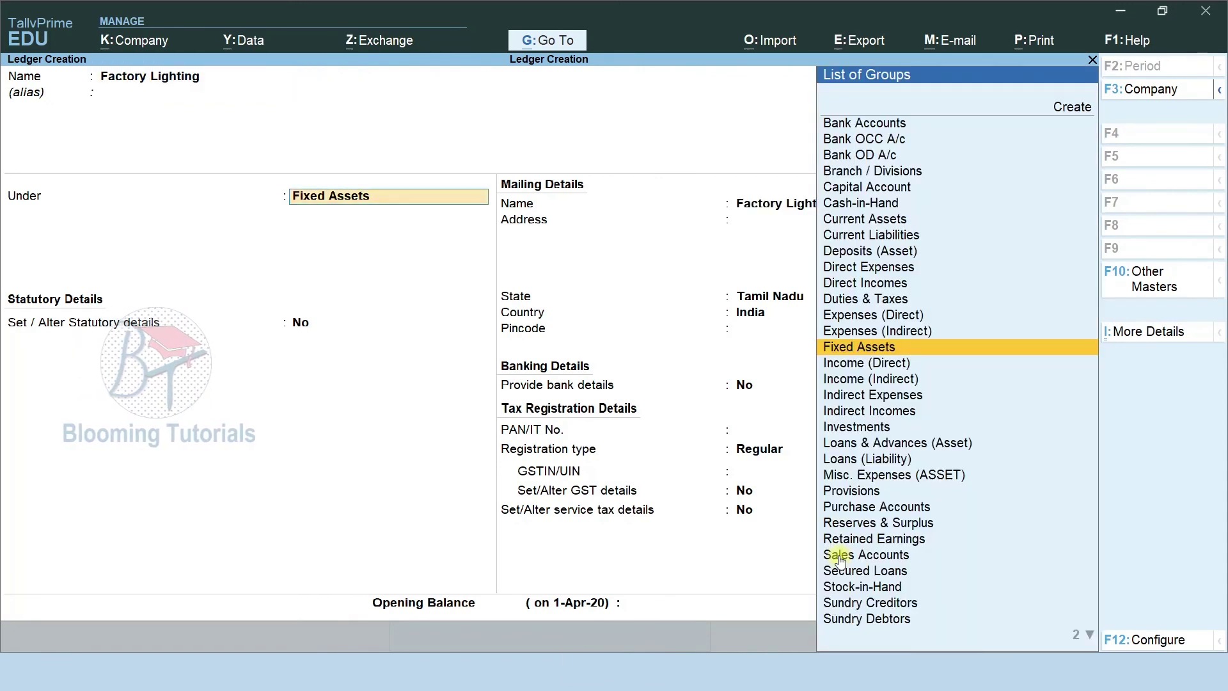
pyautogui.press('Return')
pyautogui.press('ctrl')
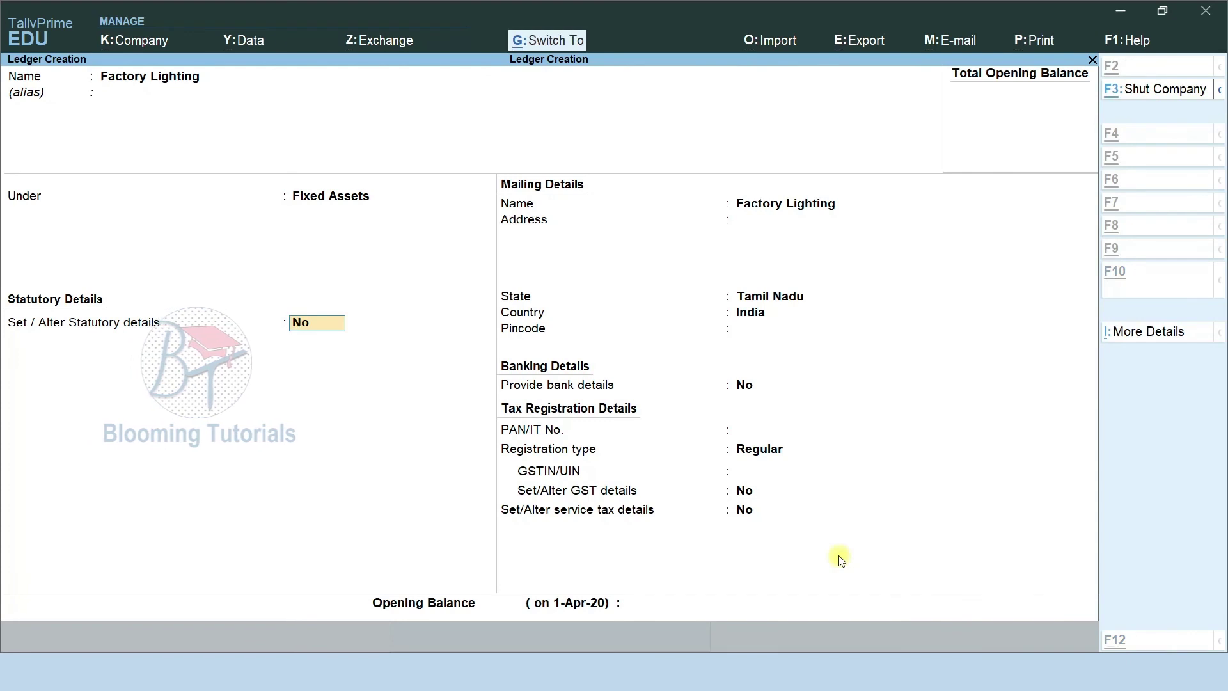
pyautogui.hotkey('ctrl', 'a')
# Create the Office Lighting and Mobile ledgers under Fixed Assets.
pyautogui.write('Office Lighting')
pyautogui.press('Return')
pyautogui.press('Return')
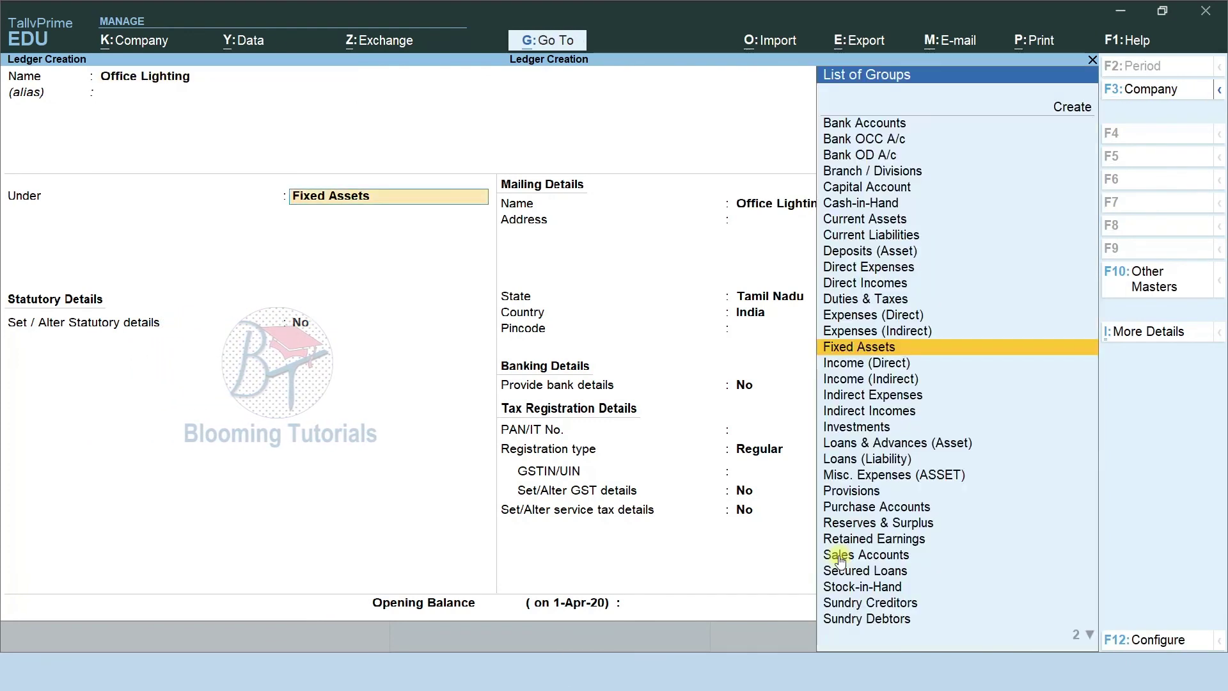
pyautogui.press('Return')
pyautogui.hotkey('ctrl', 'a')
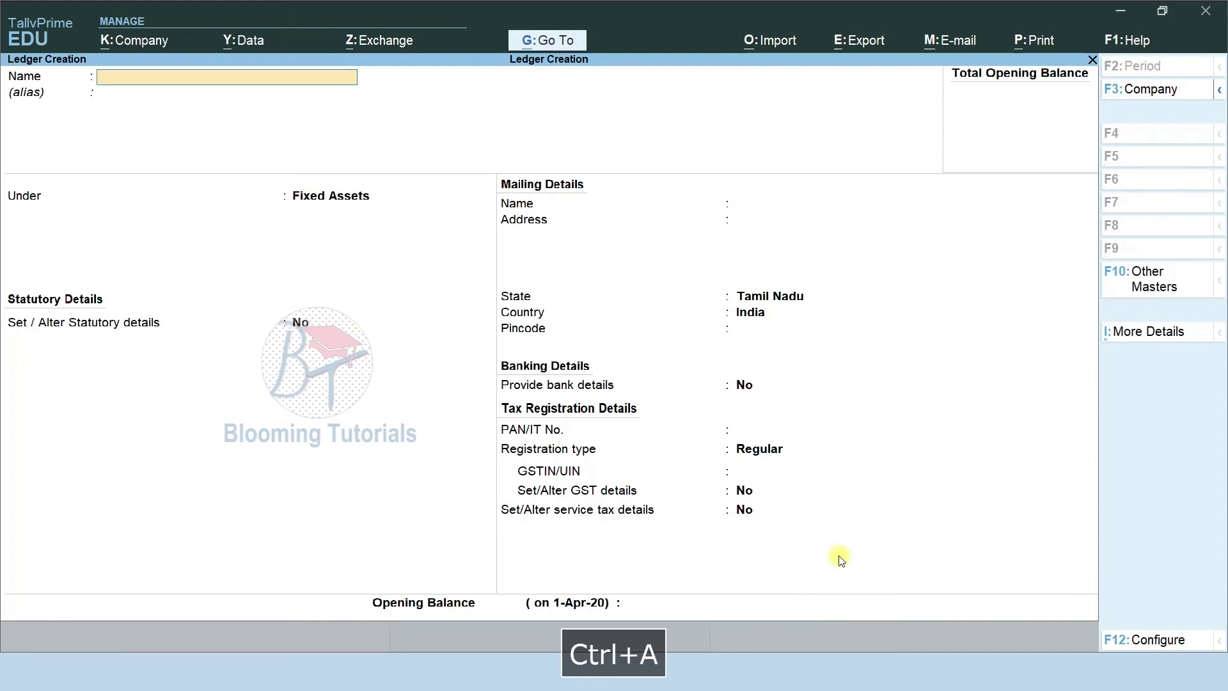
pyautogui.write('Mobile')
pyautogui.press('Return')
pyautogui.press('Return')
pyautogui.press('Return')
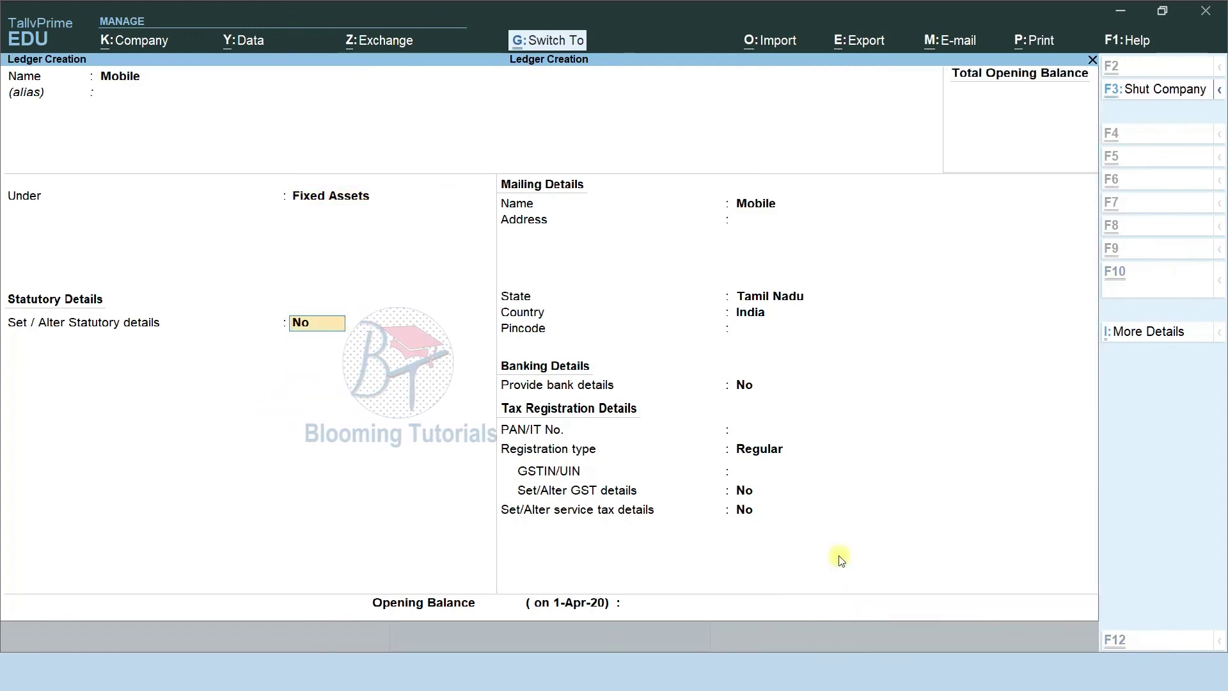
pyautogui.hotkey('ctrl', 'a')
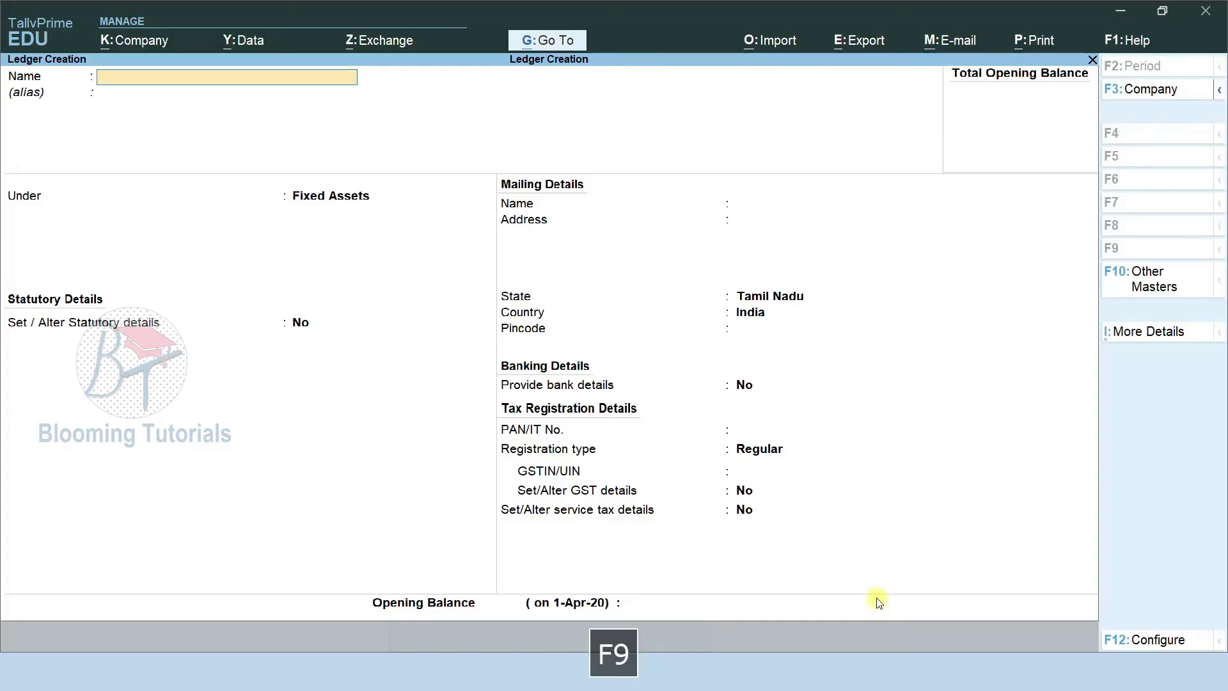
# Create the Prepaid Rent and Prepaid Insurance ledgers under Current Assets.
pyautogui.write('Prep')
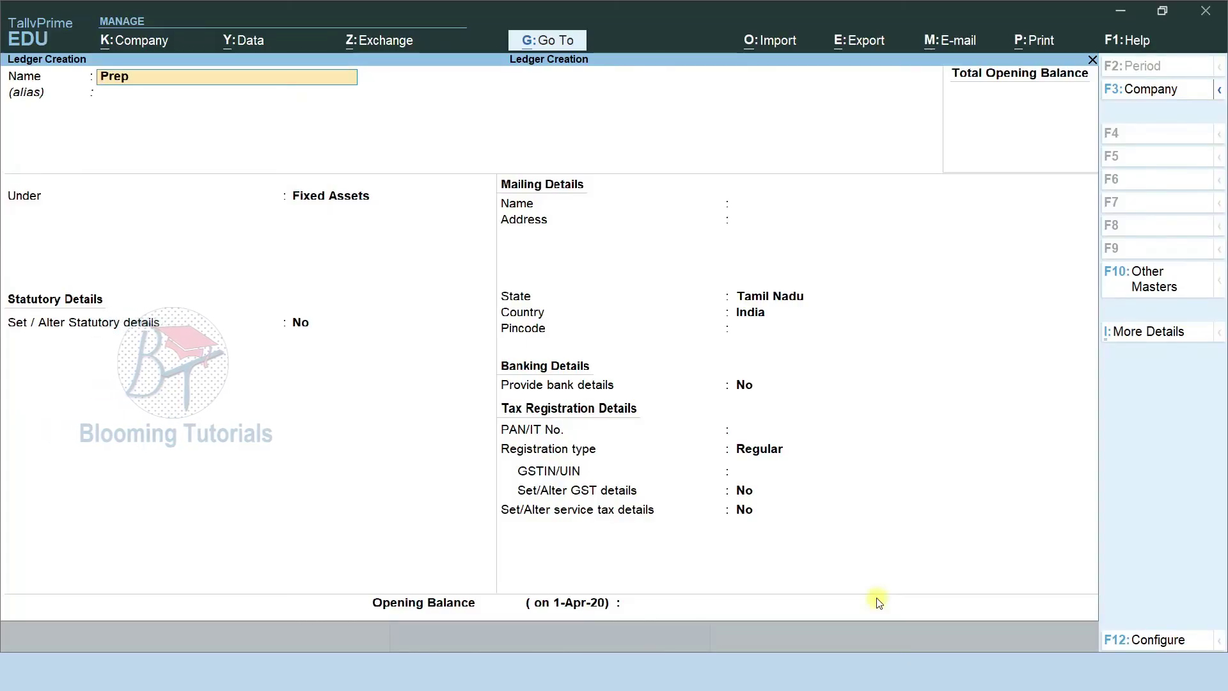
pyautogui.write('aid Rent')
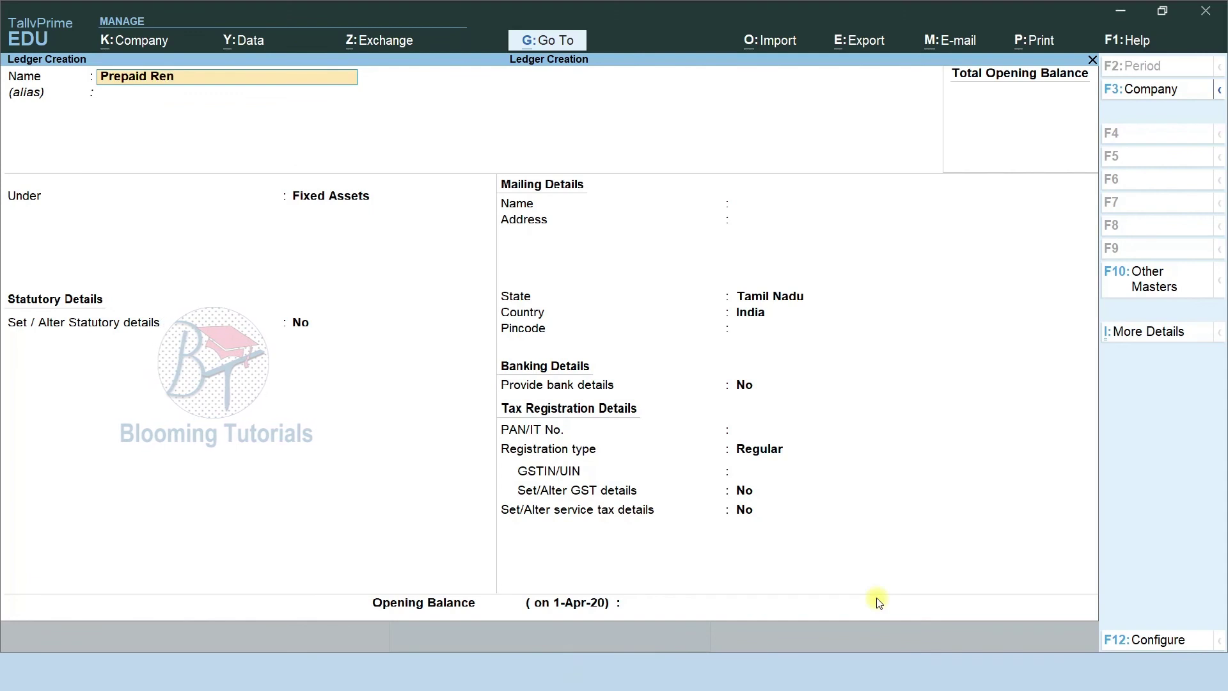
pyautogui.press('Return')
pyautogui.press('Return')
pyautogui.write('Cur')
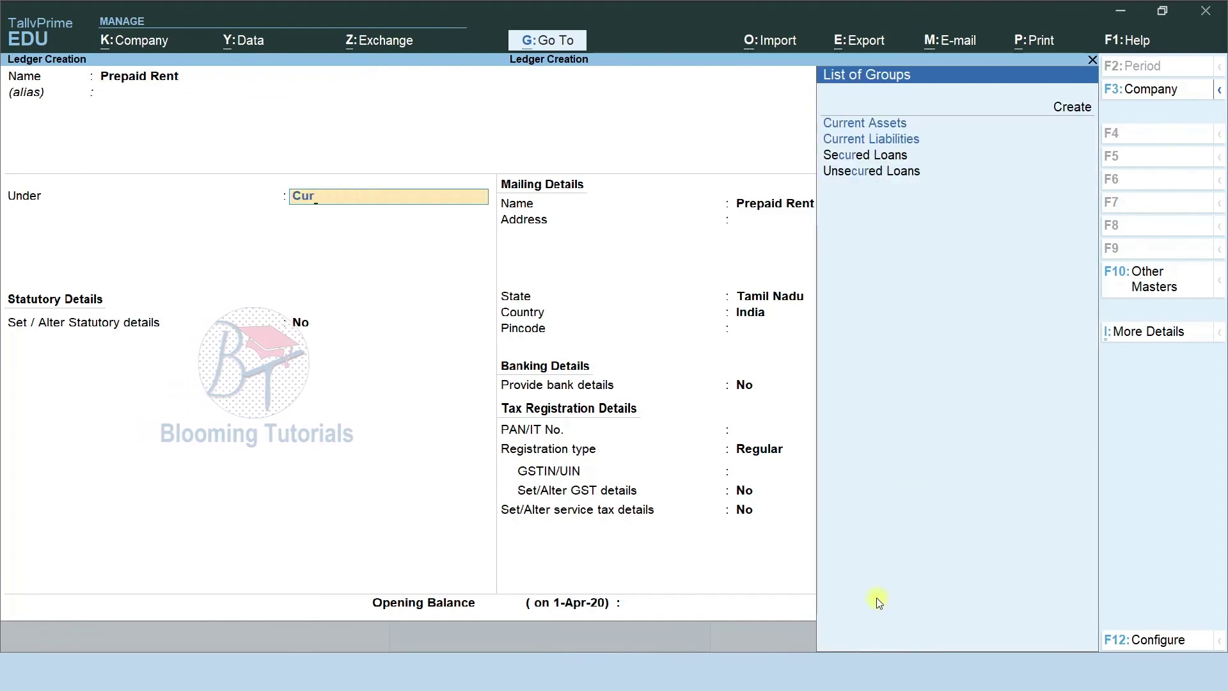
pyautogui.press('Return')
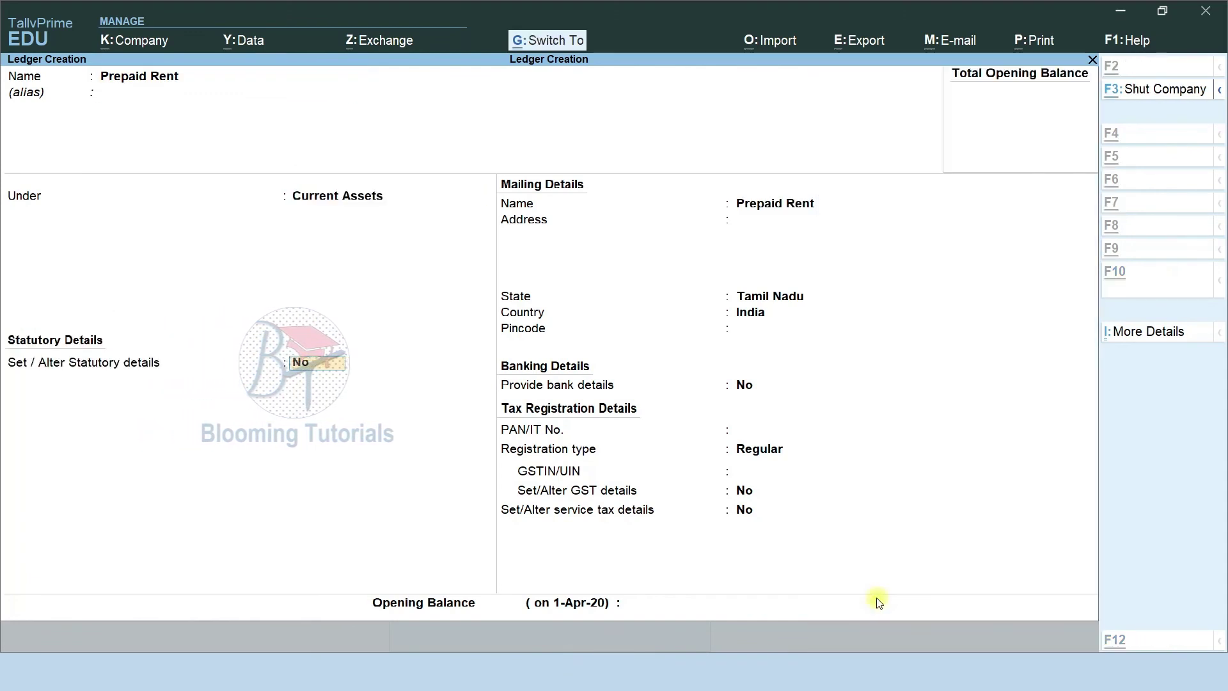
pyautogui.hotkey('ctrl', 'a')
pyautogui.write('Pr')
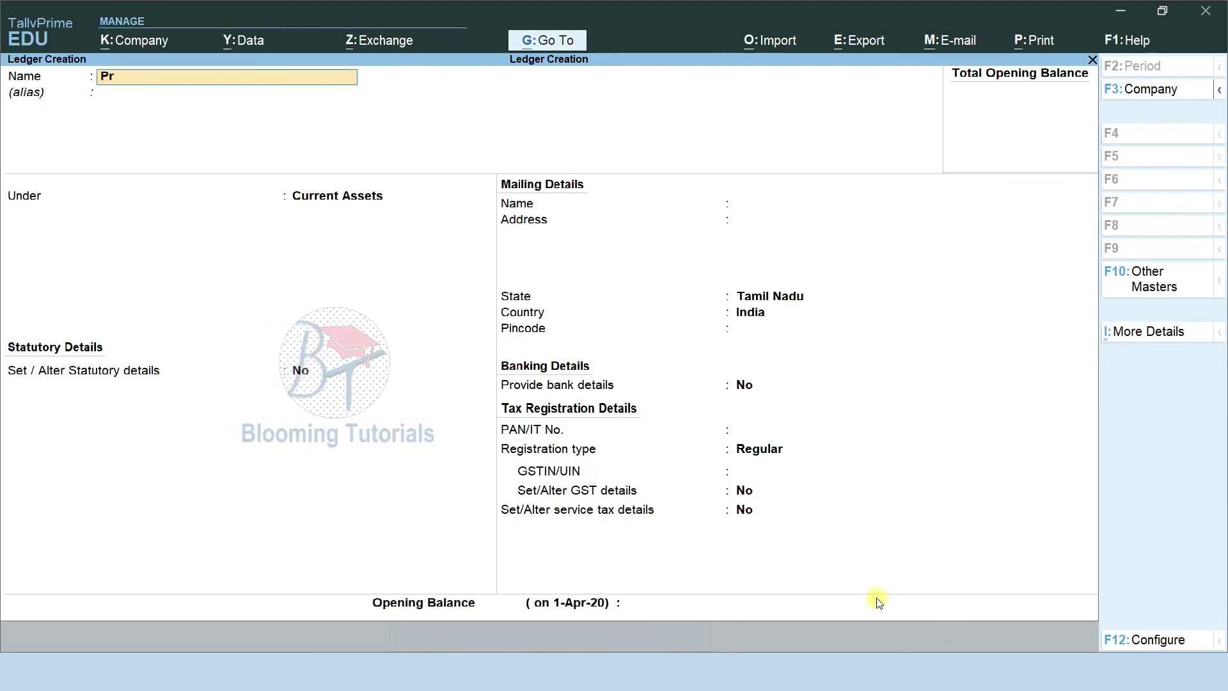
pyautogui.write('epaid insurance')
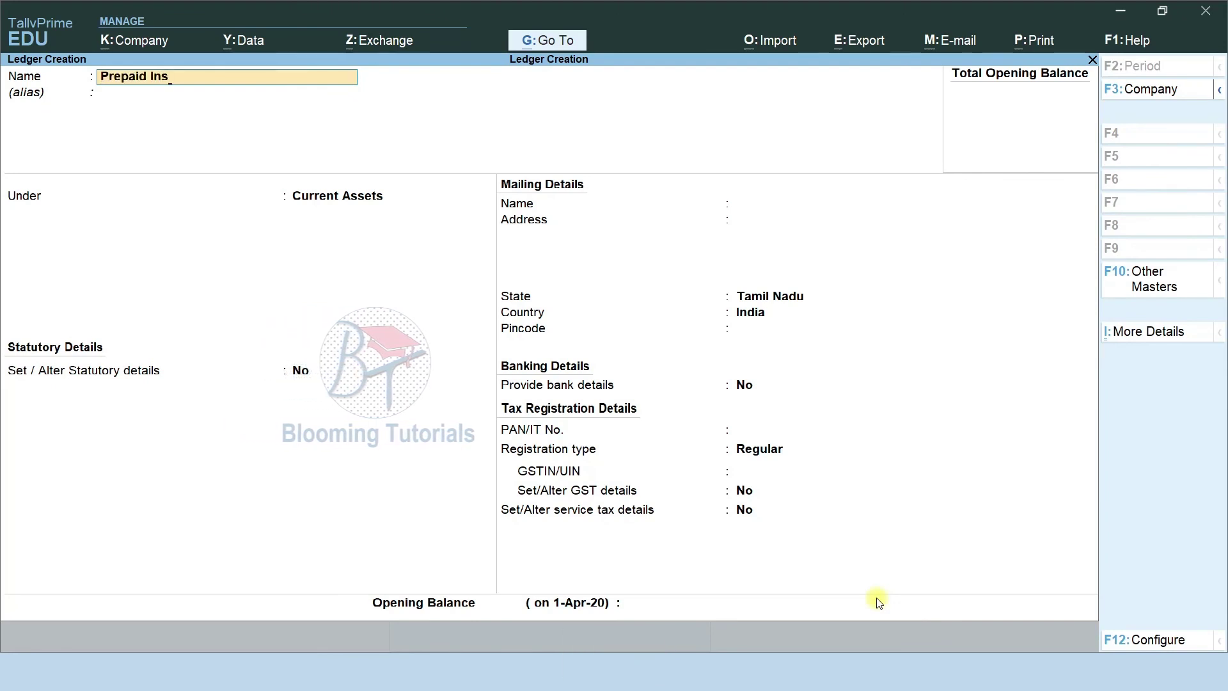
pyautogui.press('Return')
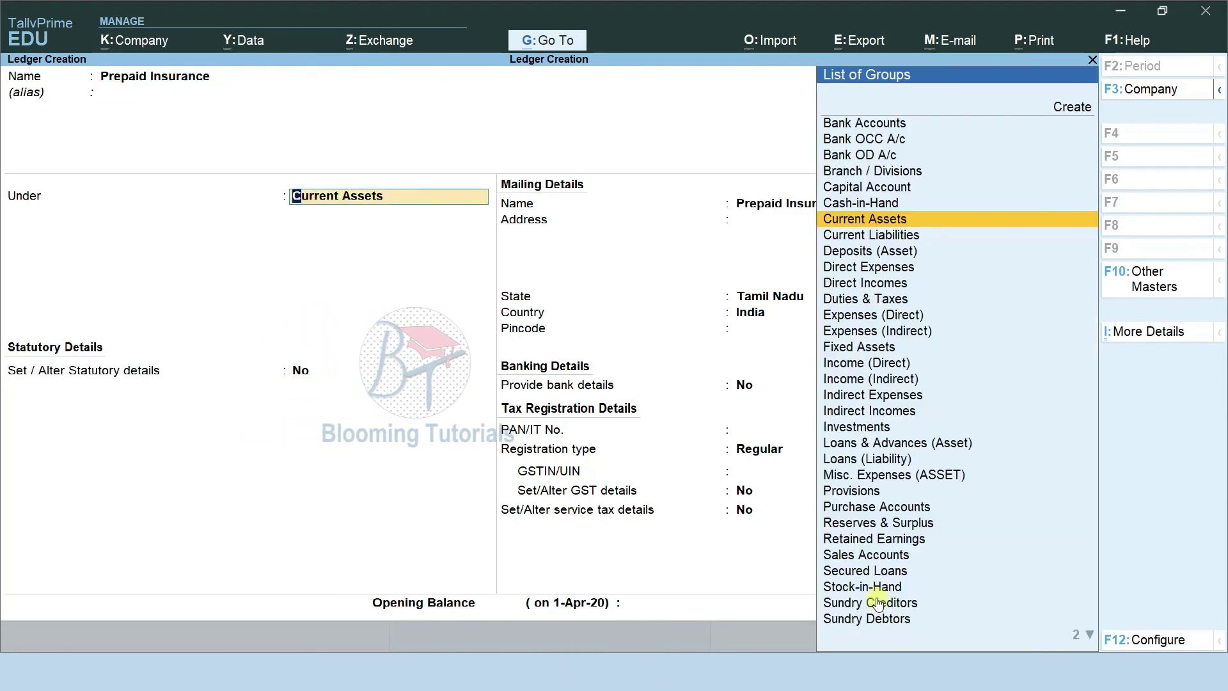
pyautogui.press('Return')
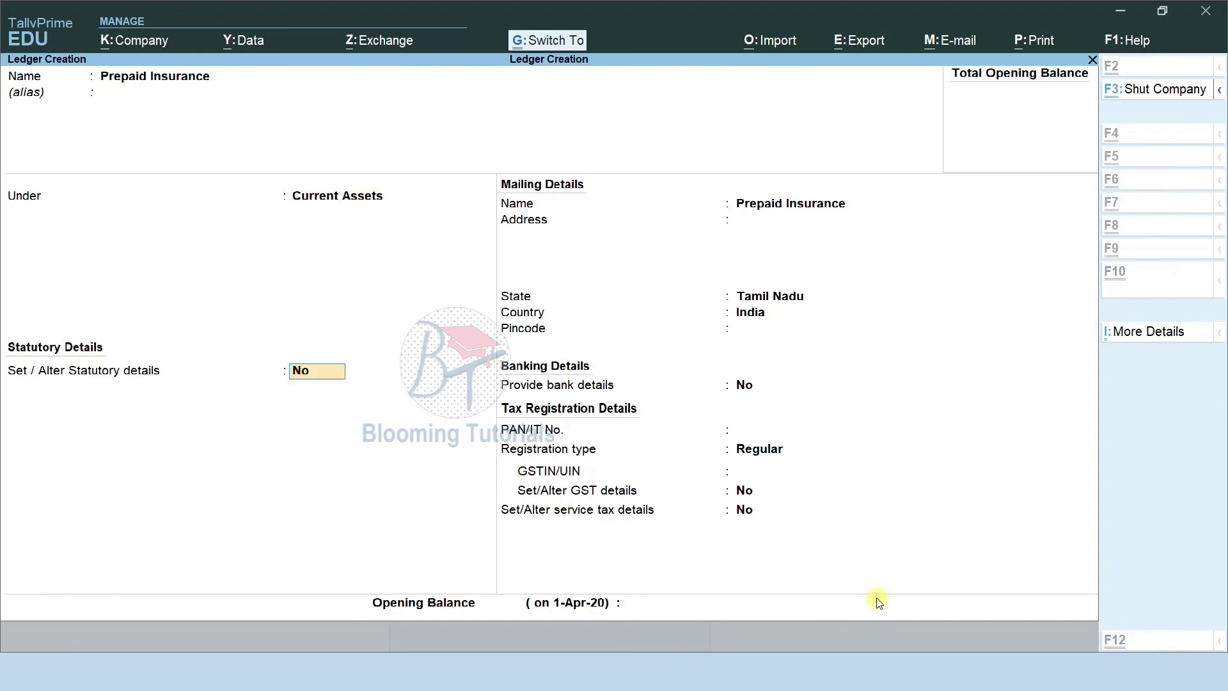
pyautogui.hotkey('ctrl', 'a')
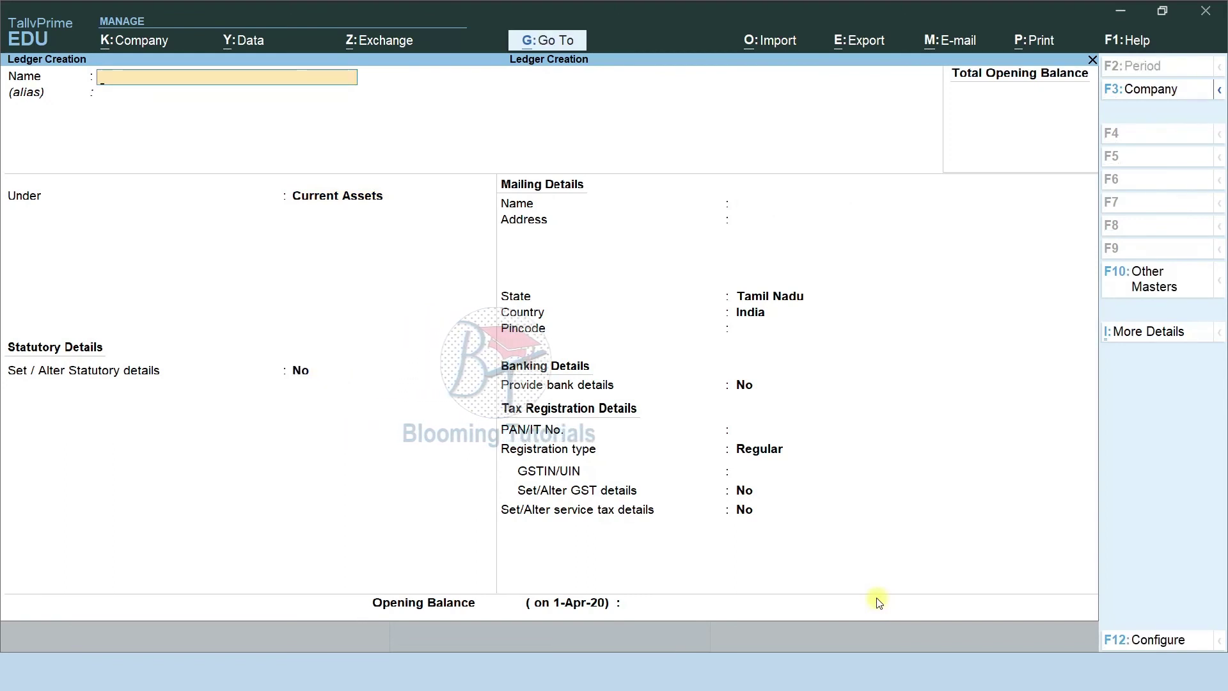
# Create the Bills Receivable and Mutual Fund ledgers under Current Assets.
pyautogui.write('Bills R')
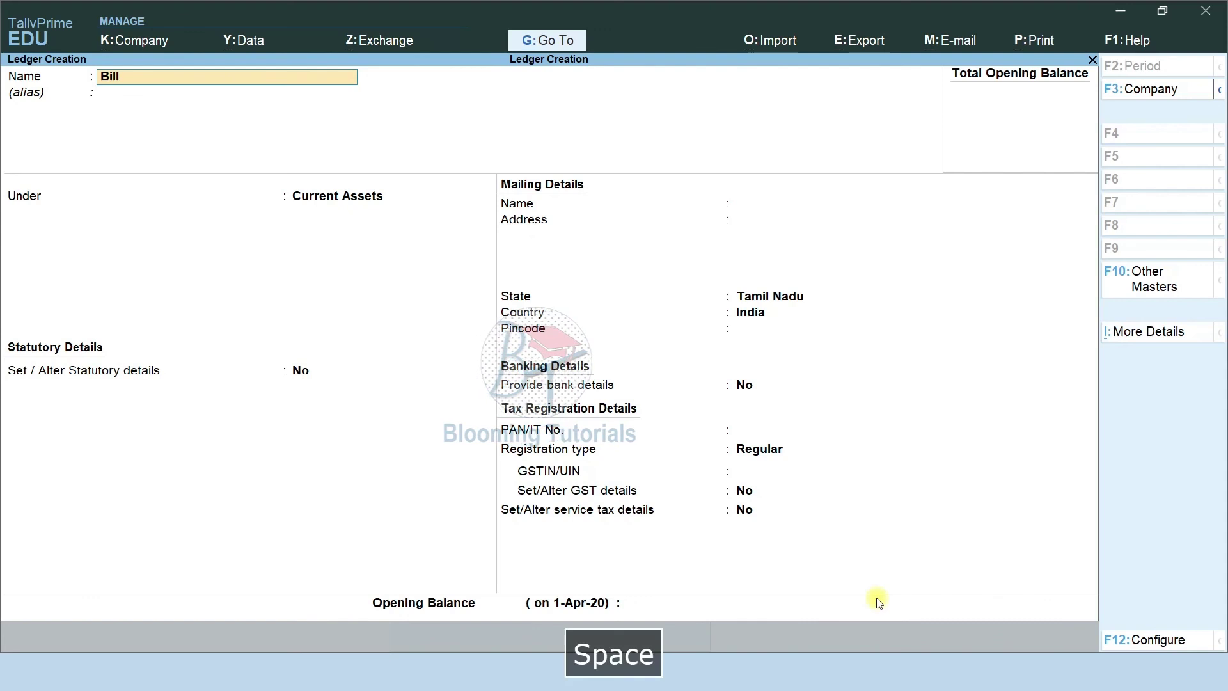
pyautogui.write('eceivable')
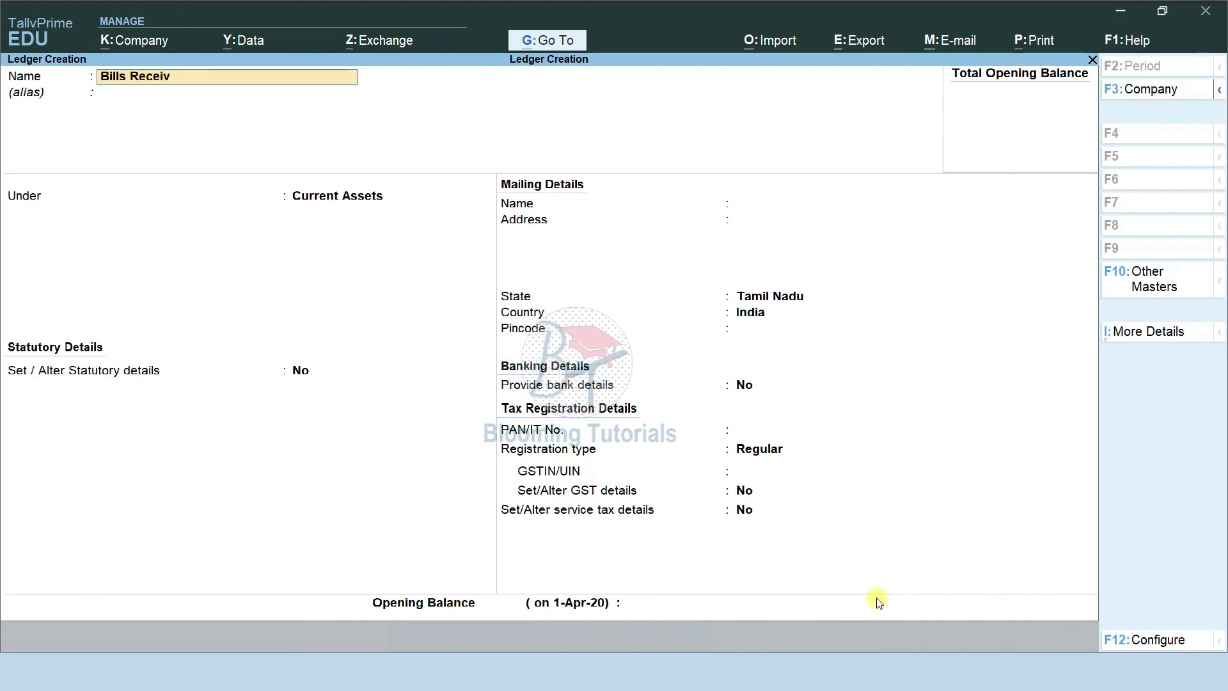
pyautogui.press('Return')
pyautogui.press('Return')
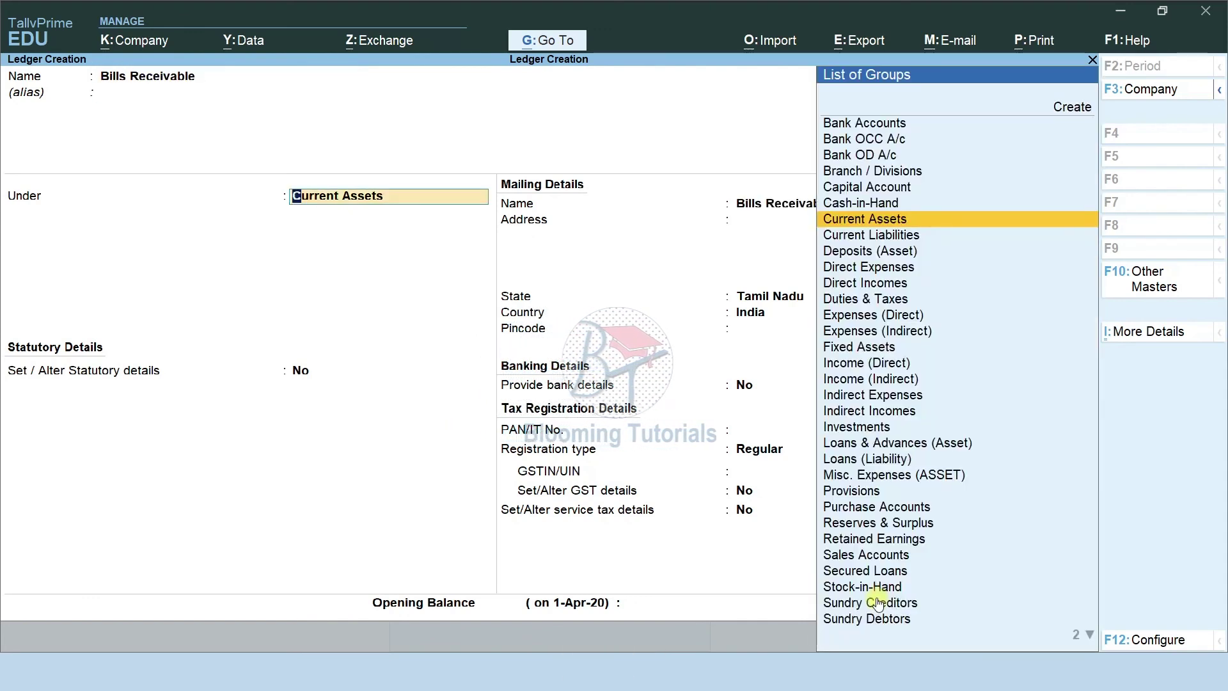
pyautogui.press('Return')
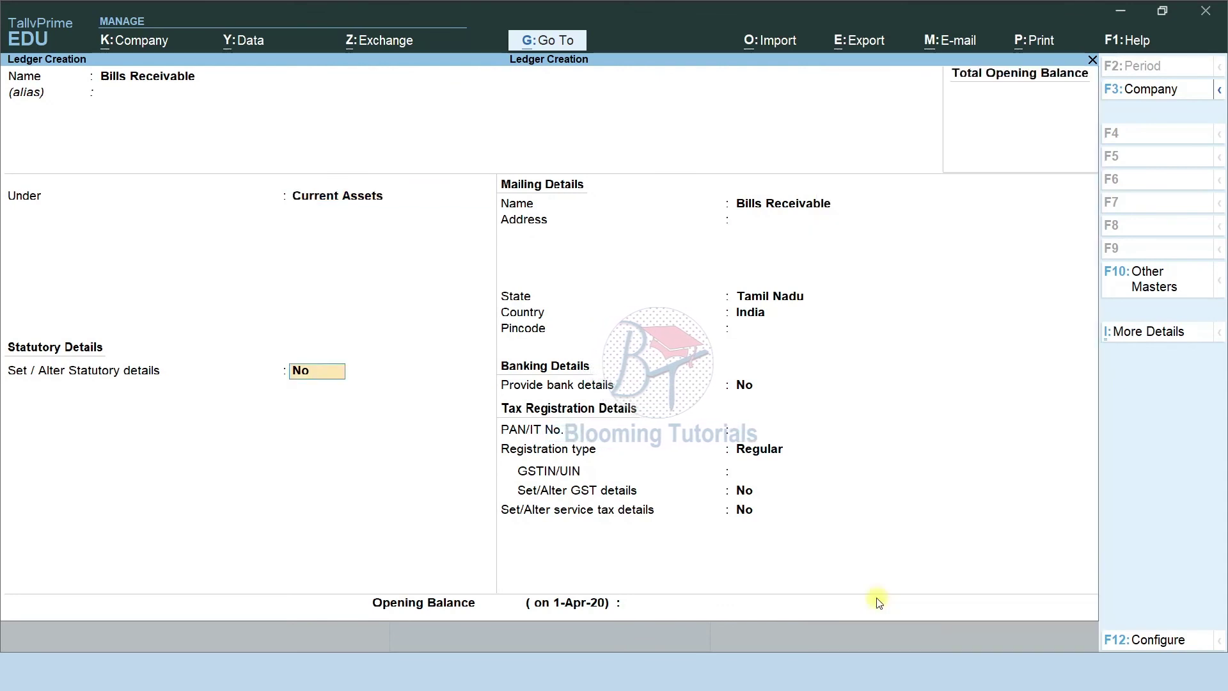
pyautogui.hotkey('ctrl', 'a')
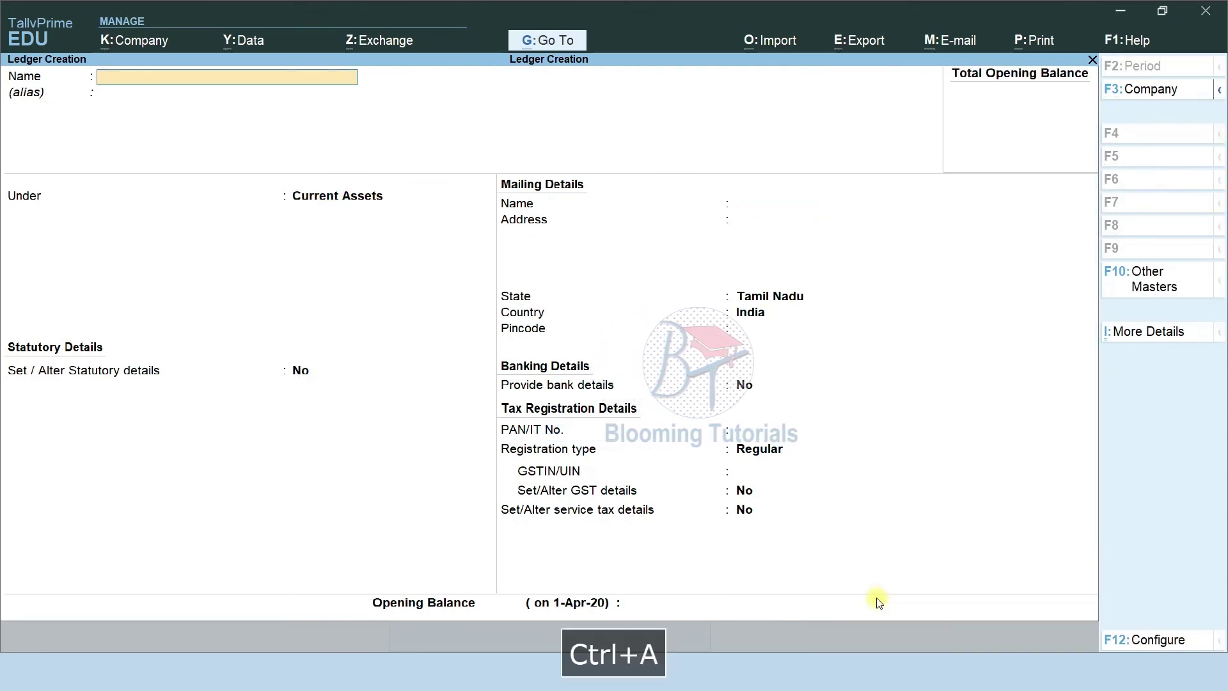
pyautogui.hotkey('alt', 'Tab')
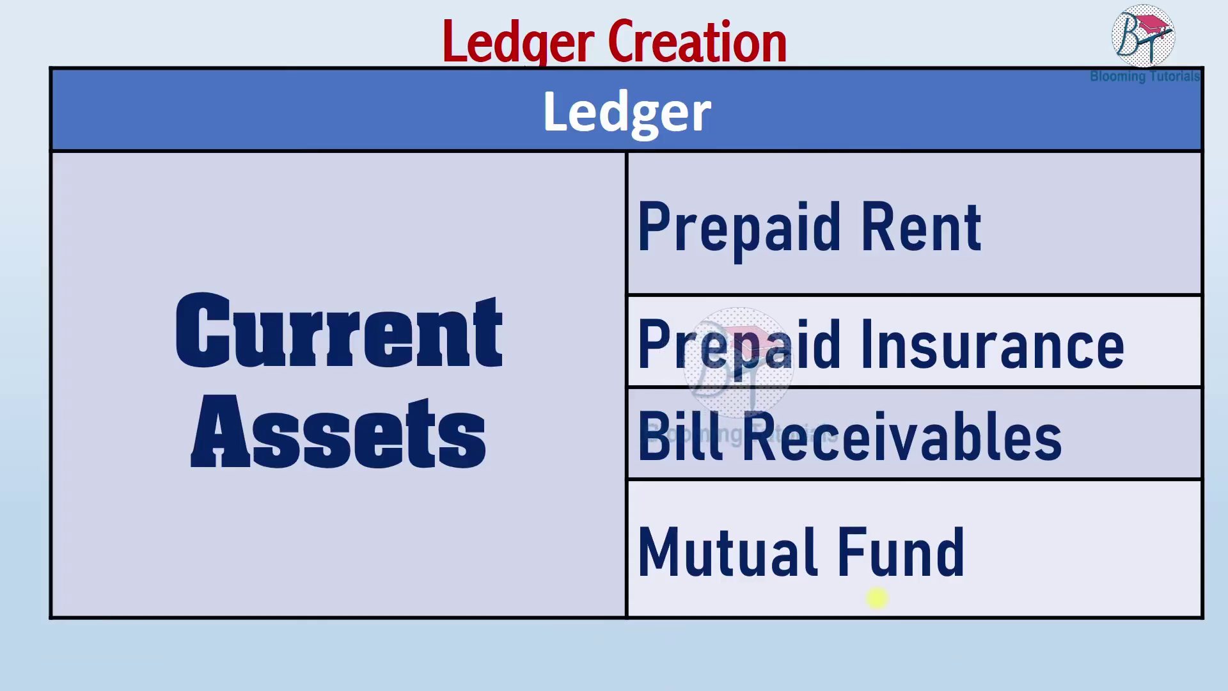
pyautogui.hotkey('alt', 'Tab')
pyautogui.write('Mutual Fund')
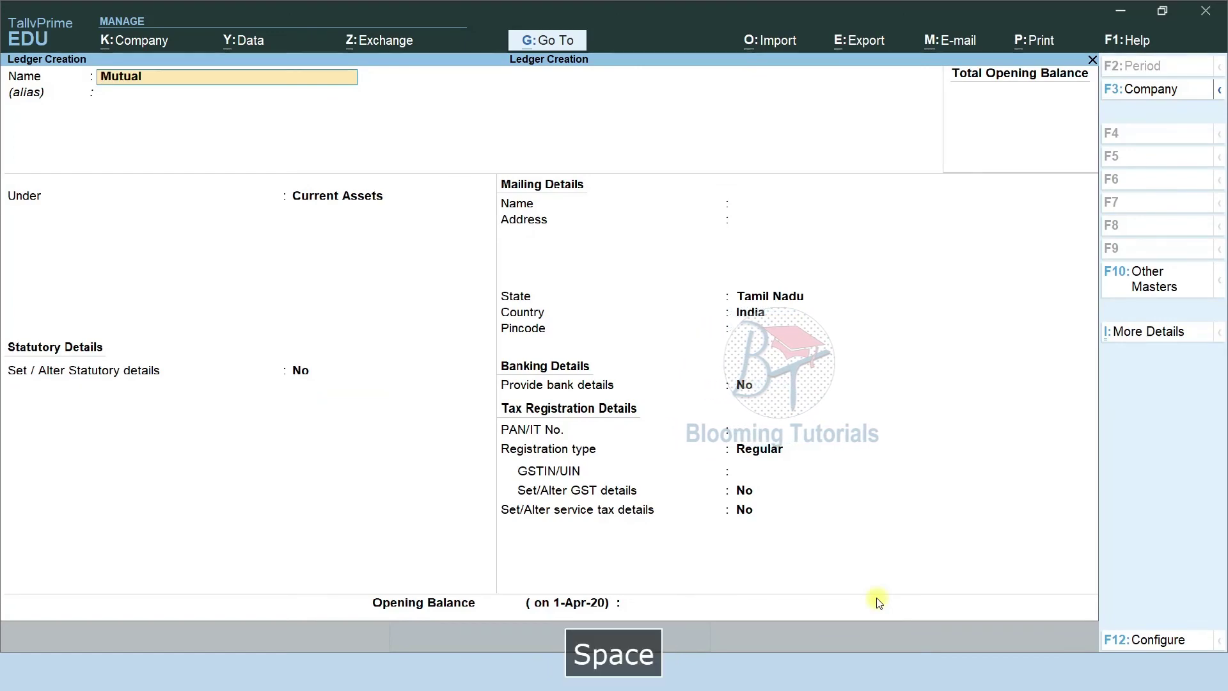
pyautogui.press('Return')
pyautogui.press('Return')
pyautogui.press('Return')
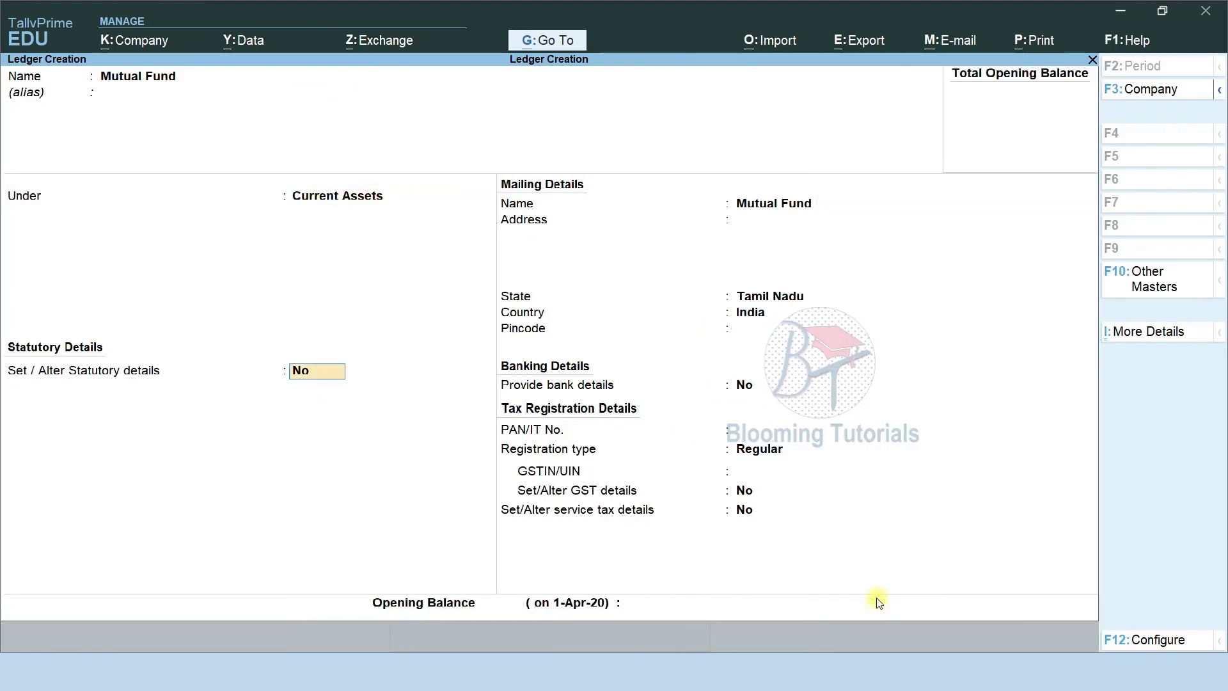
pyautogui.hotkey('ctrl', 'a')
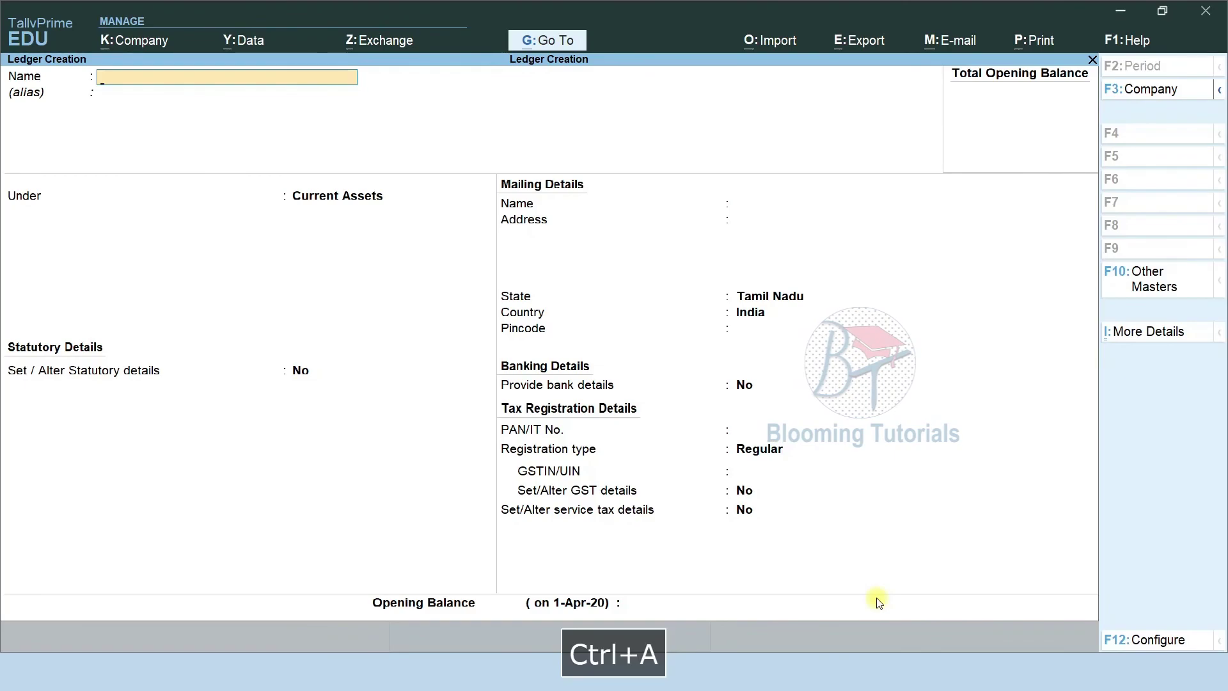